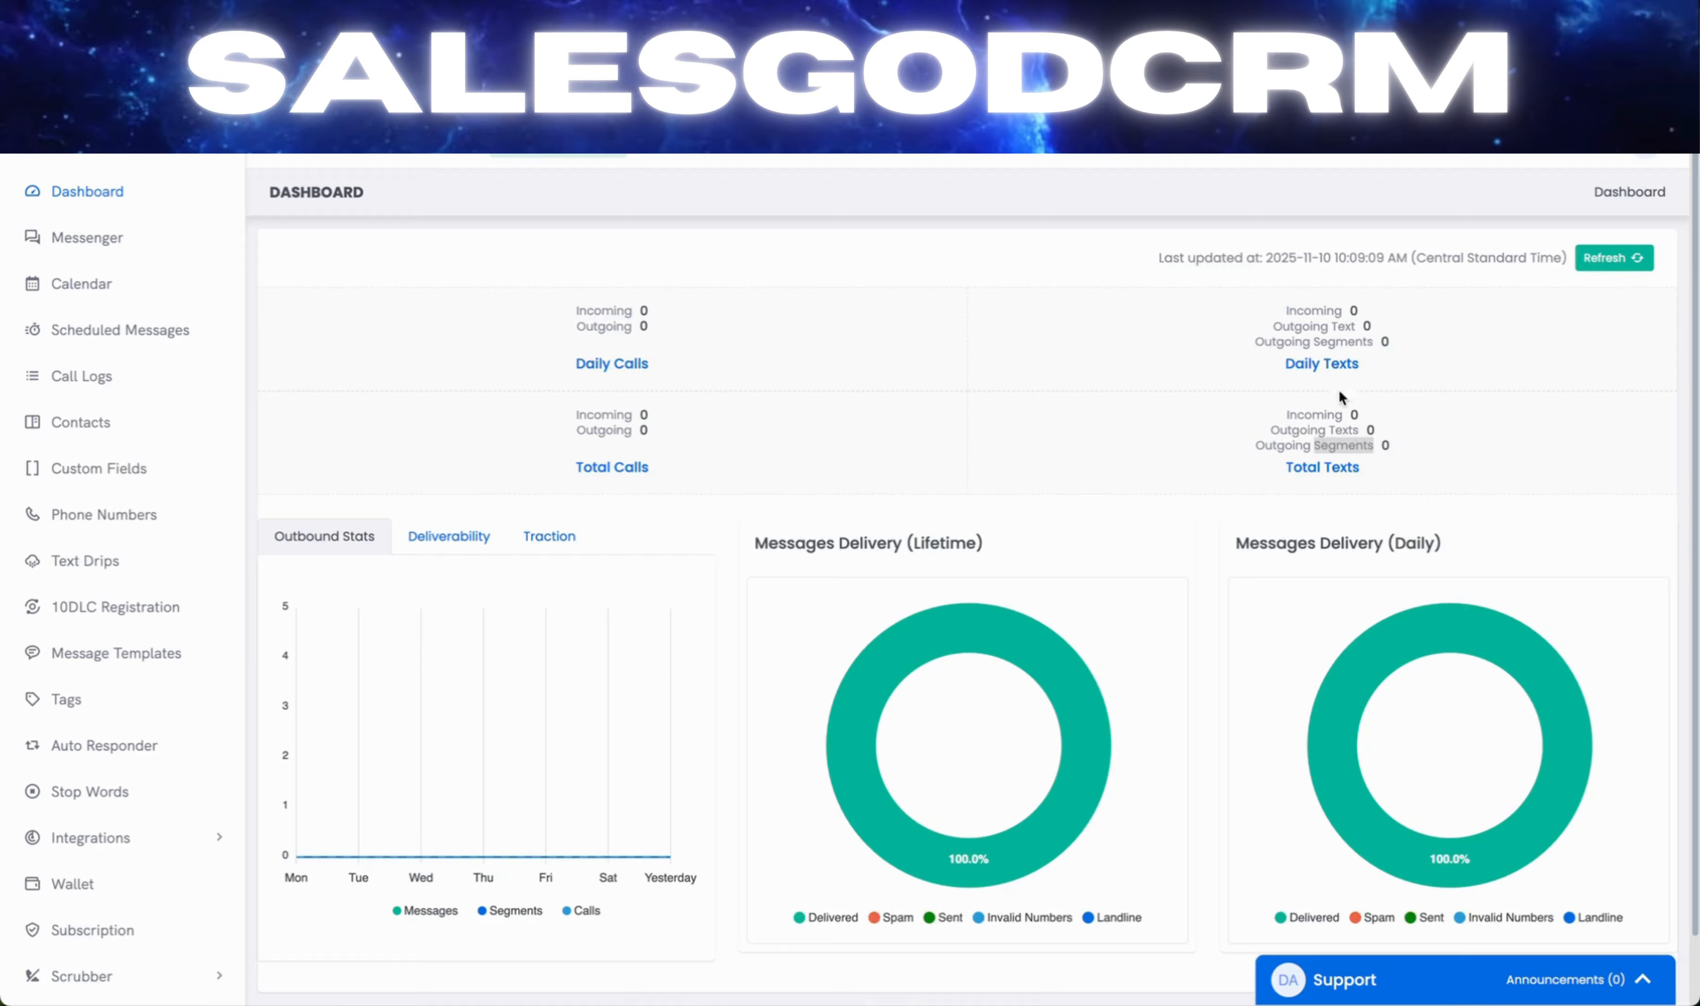
# - Review the dashboard's total outgoing segments and the lifetime and daily message delivery charts
pyautogui.click(1358, 461)
pyautogui.doubleClick(1388, 445)
pyautogui.scroll(-2, 1421, 525)
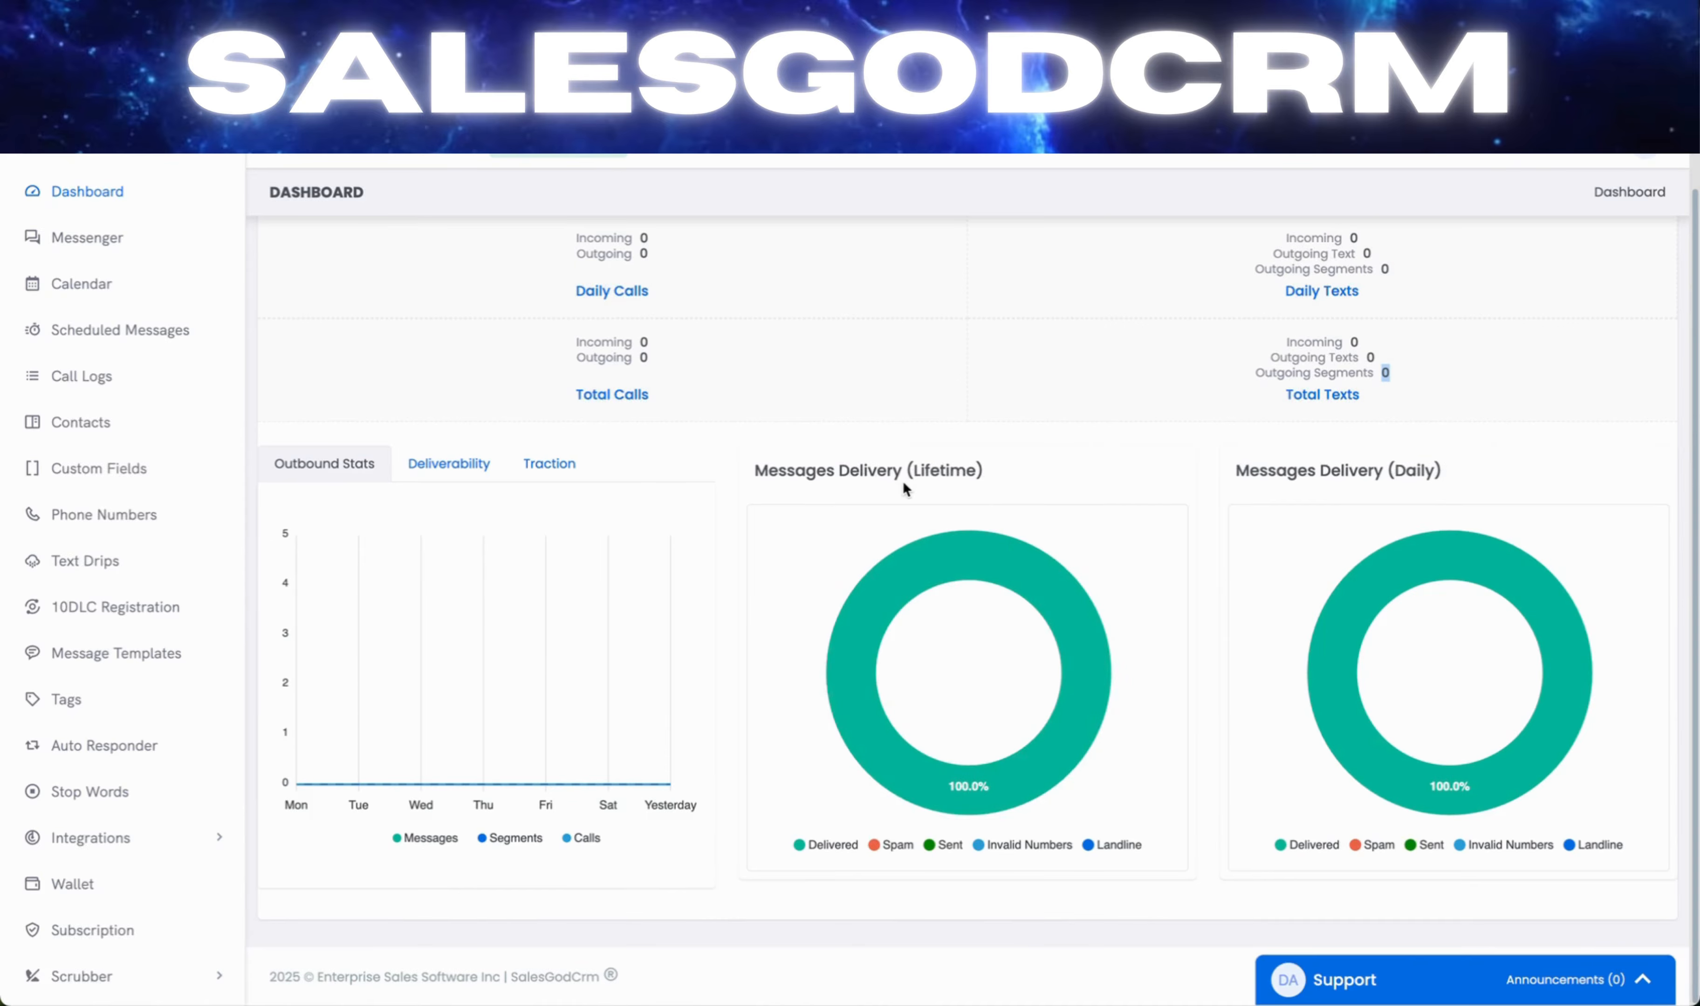
pyautogui.moveTo(984, 471); pyautogui.dragTo(913, 472)
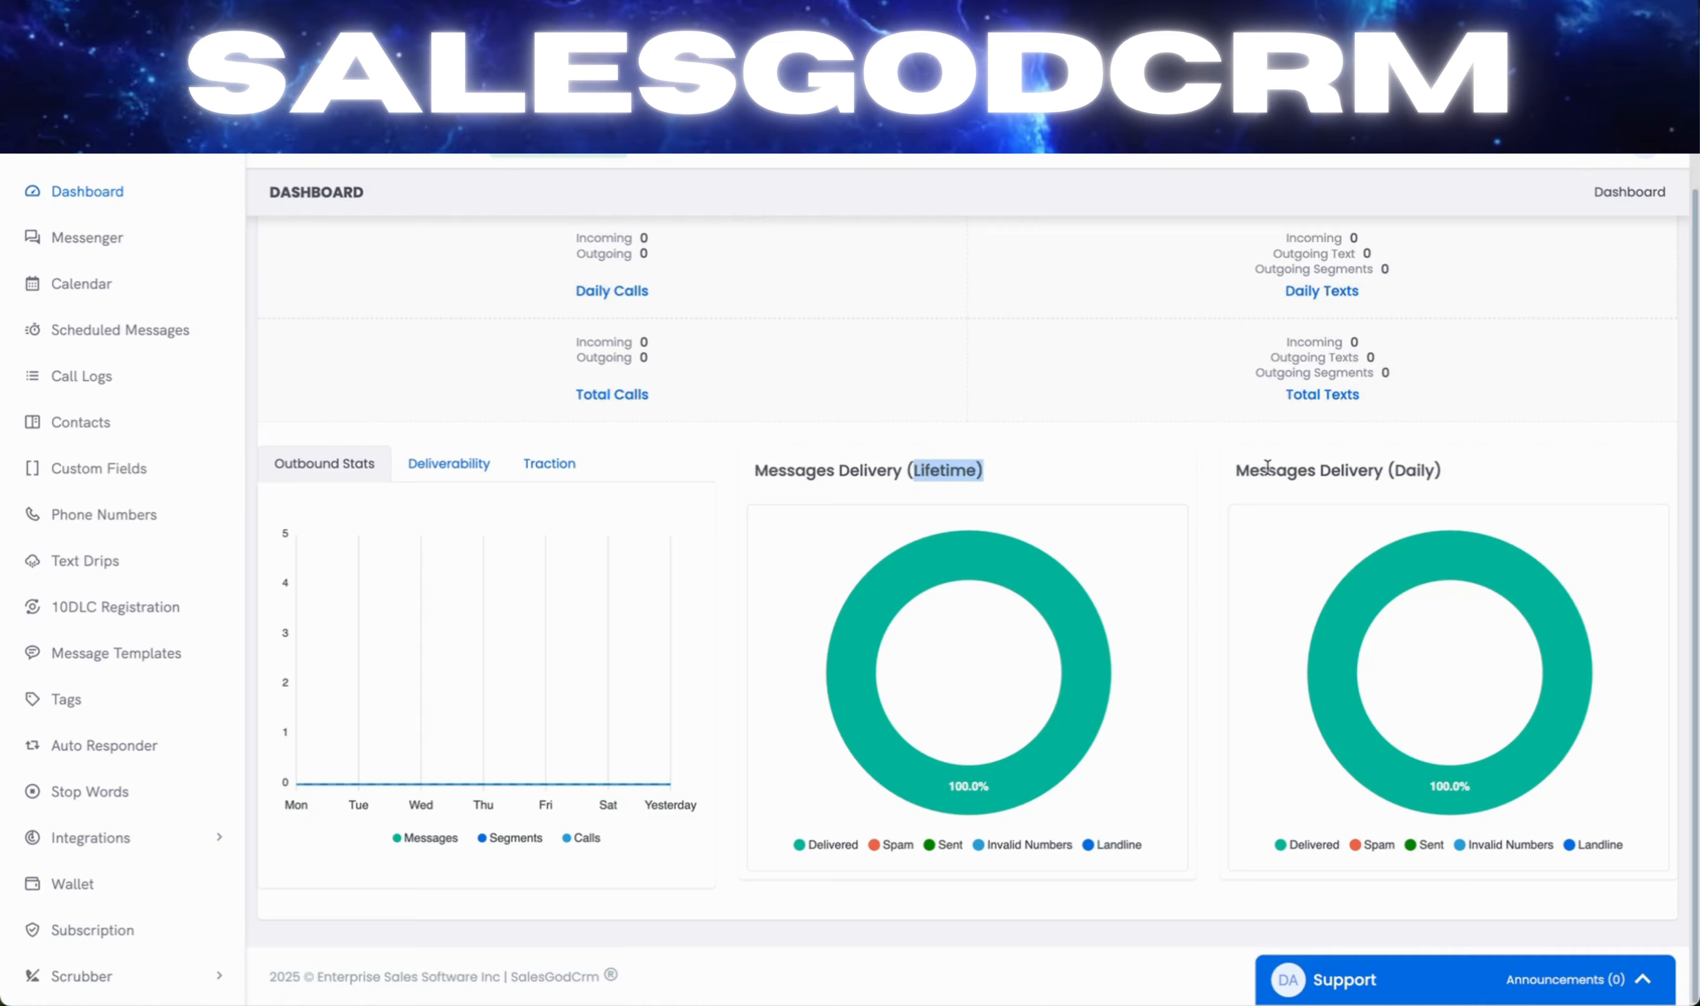
pyautogui.moveTo(1446, 473); pyautogui.dragTo(1391, 471)
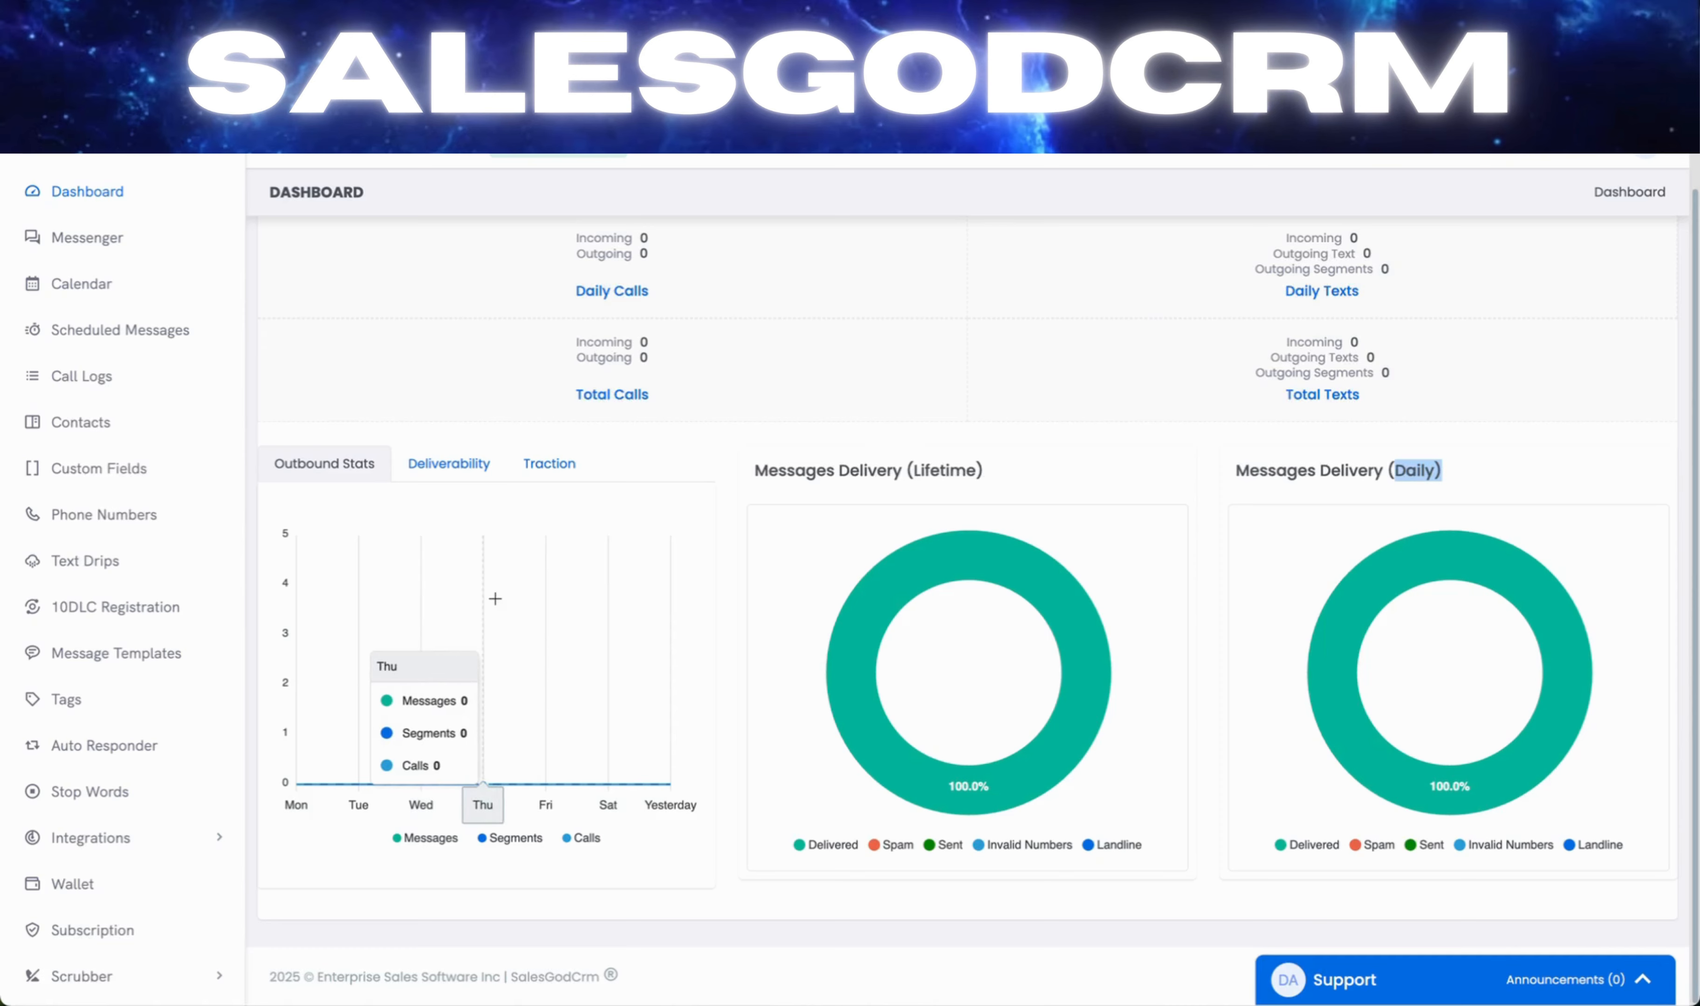
# - Display the Deliverability chart and the Traction chart on the dashboard
pyautogui.click(475, 474)
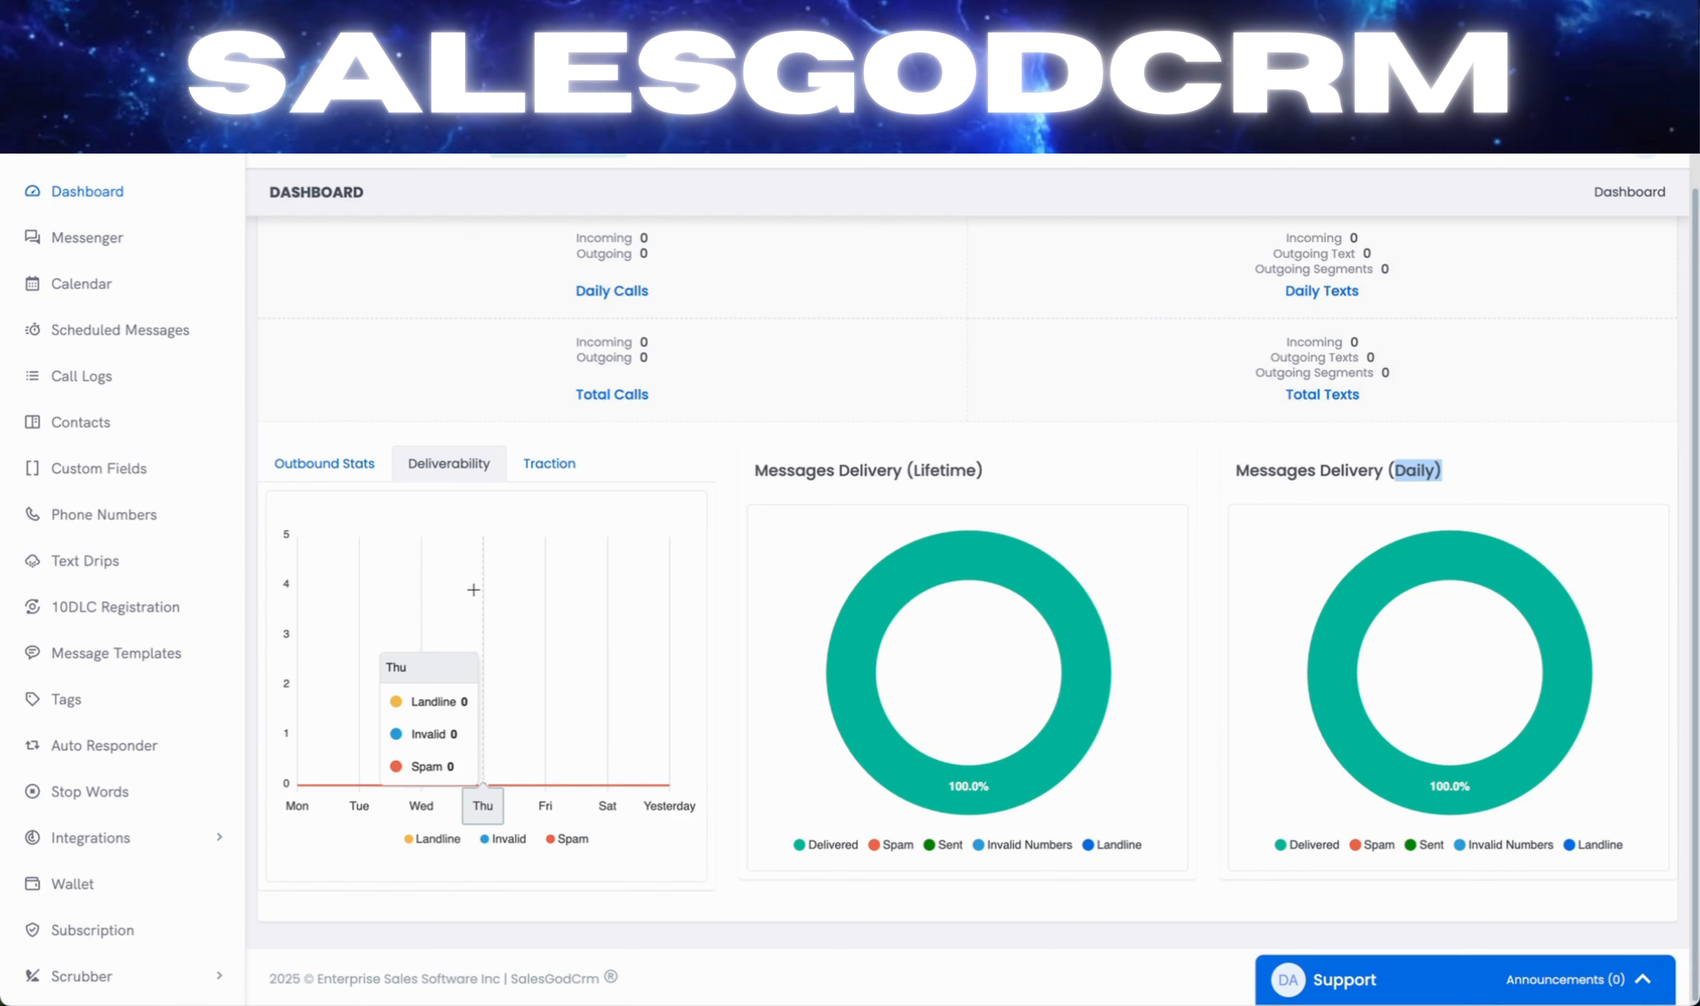
pyautogui.click(558, 480)
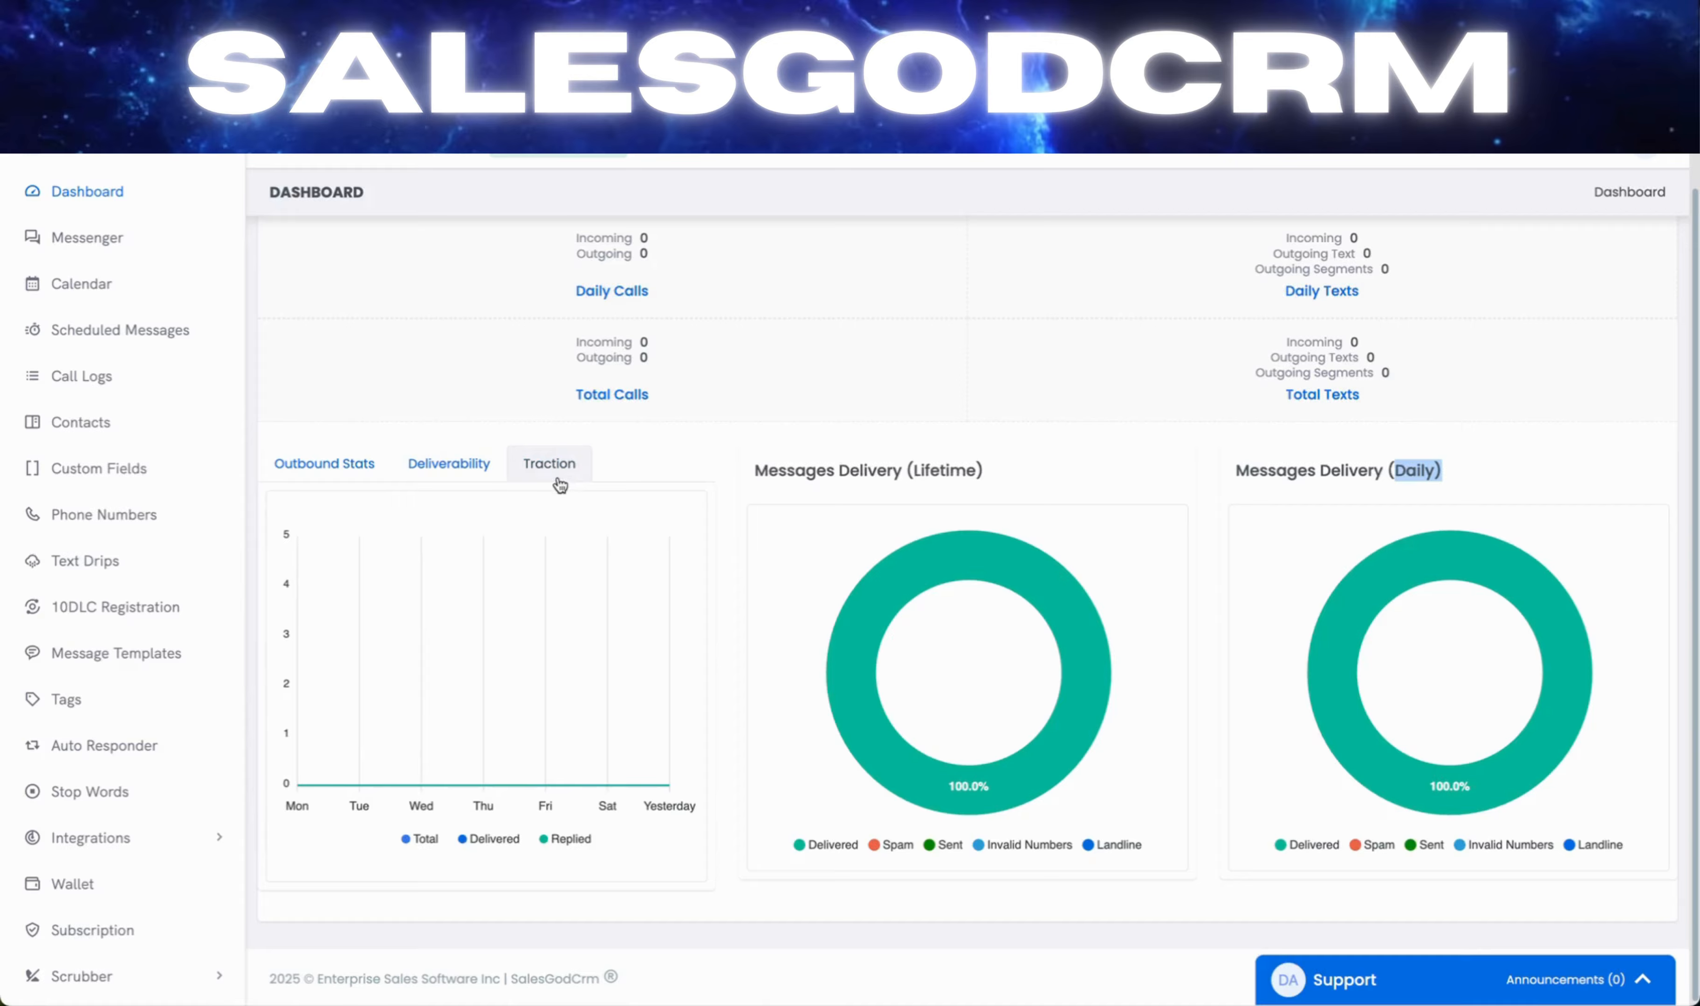
pyautogui.moveTo(546, 552)
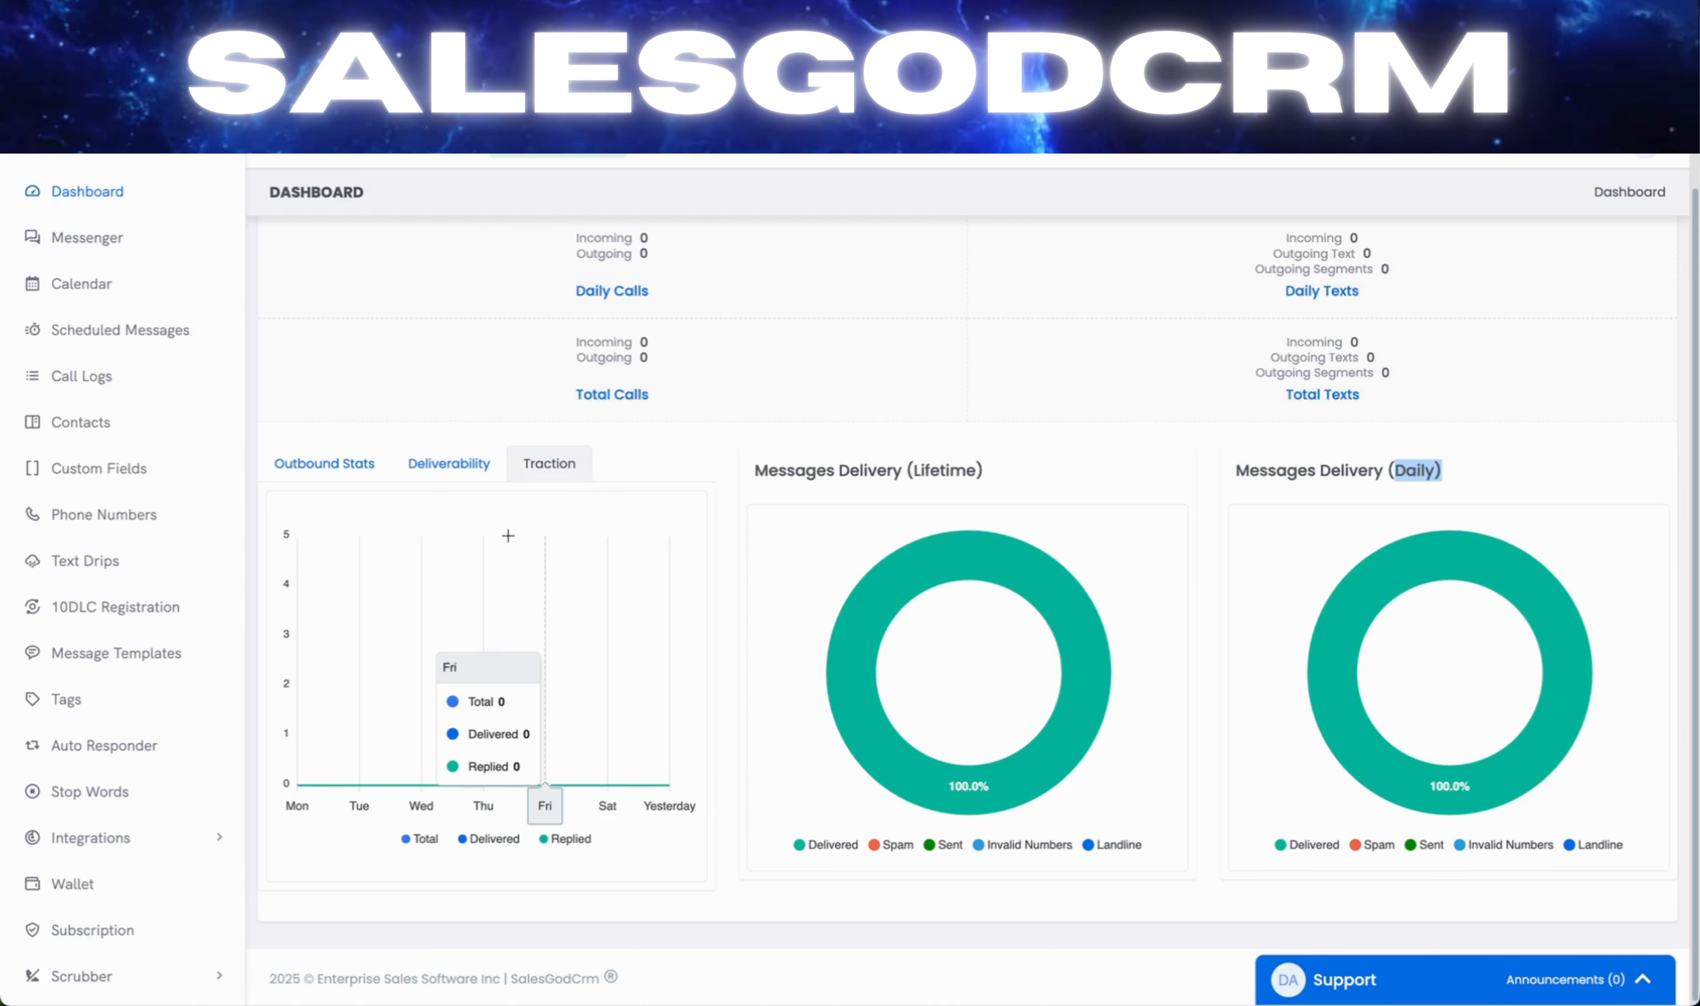
# - Open the contacts list, view the Import Contacts form, and close it without importing anything
pyautogui.click(92, 431)
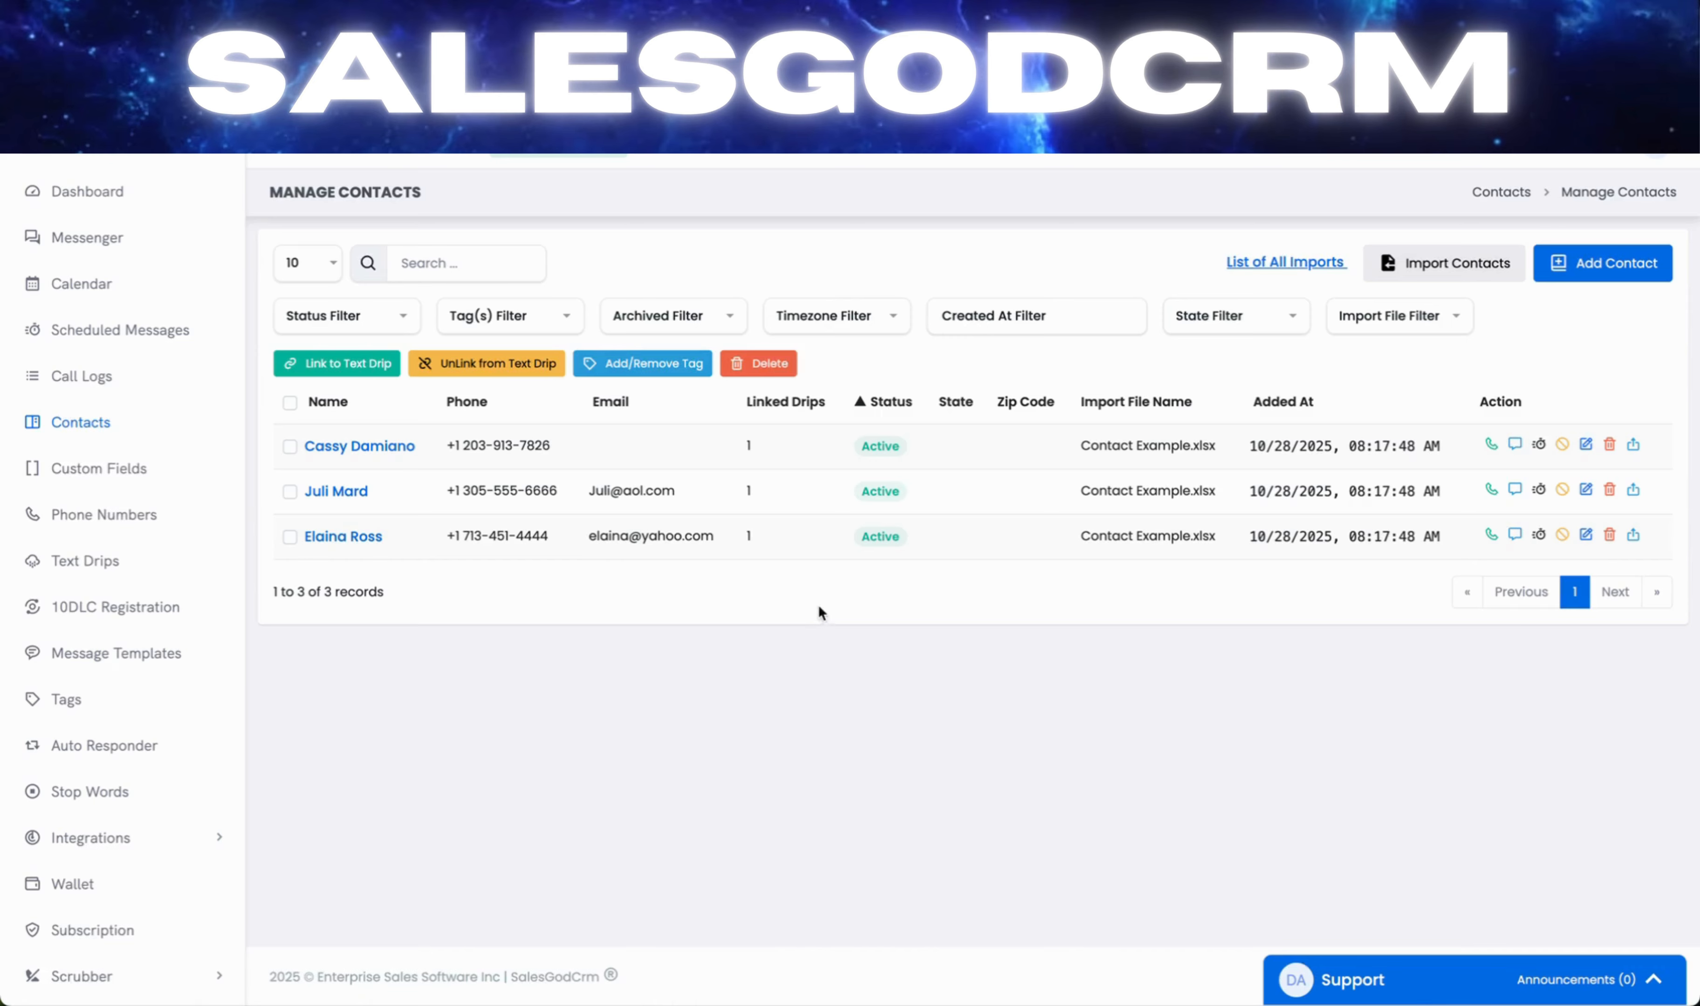
pyautogui.click(1444, 275)
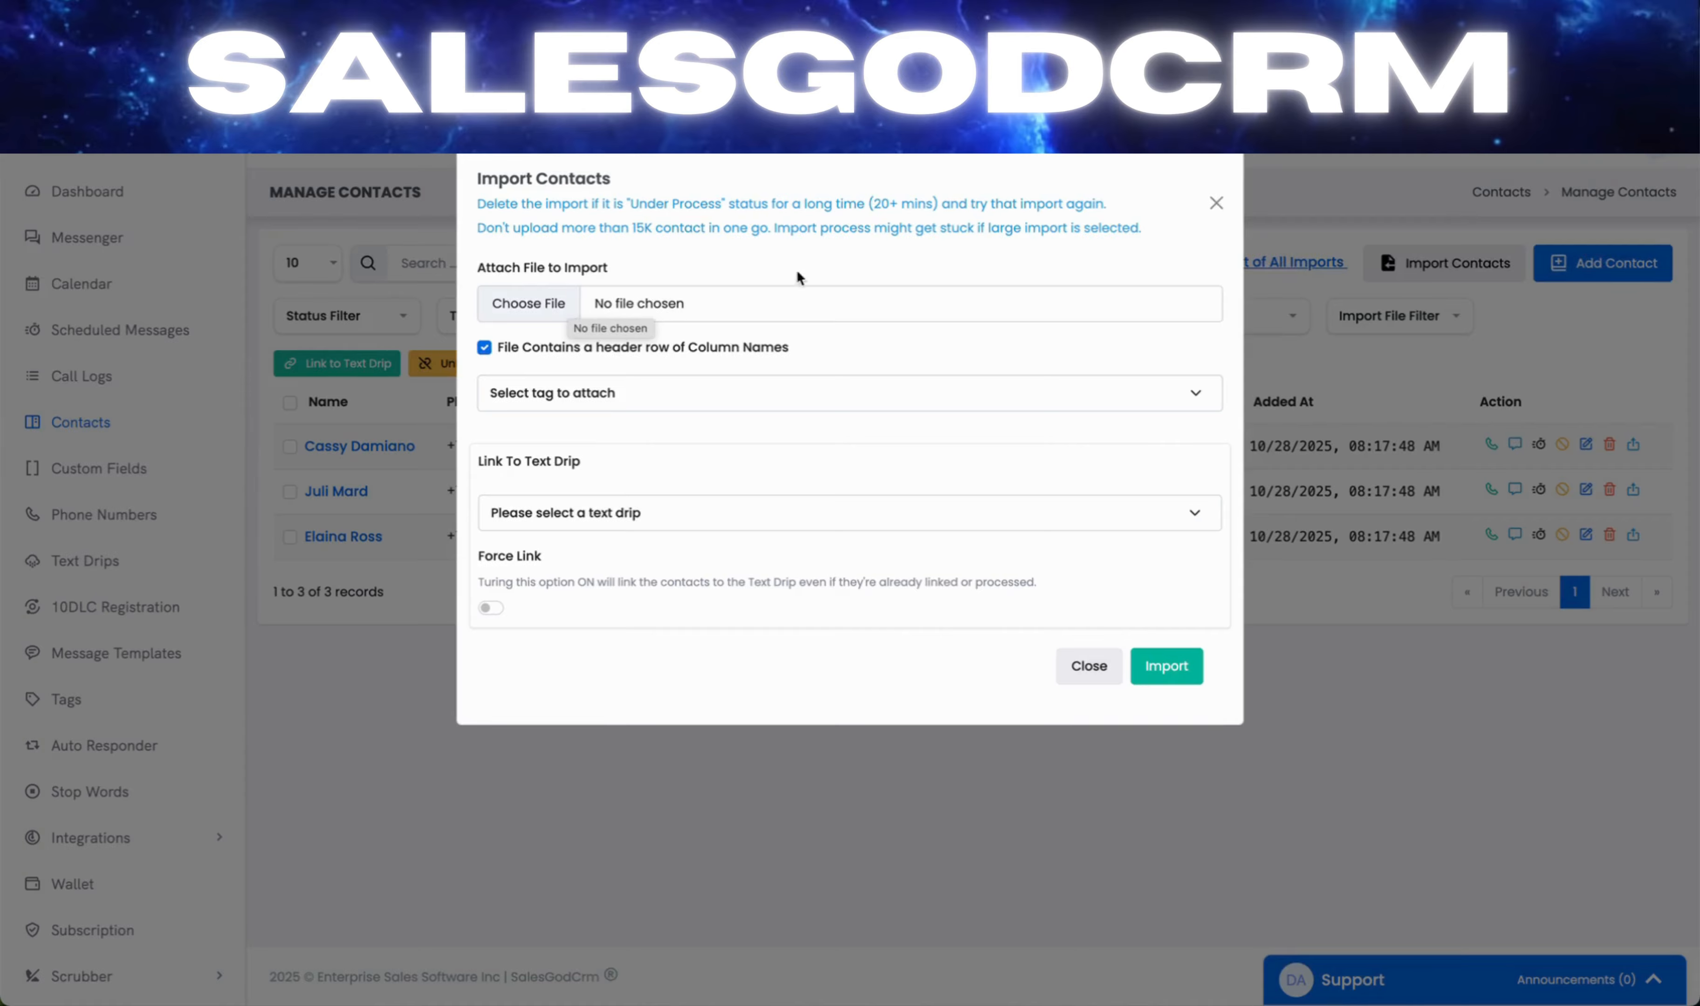
pyautogui.click(1214, 205)
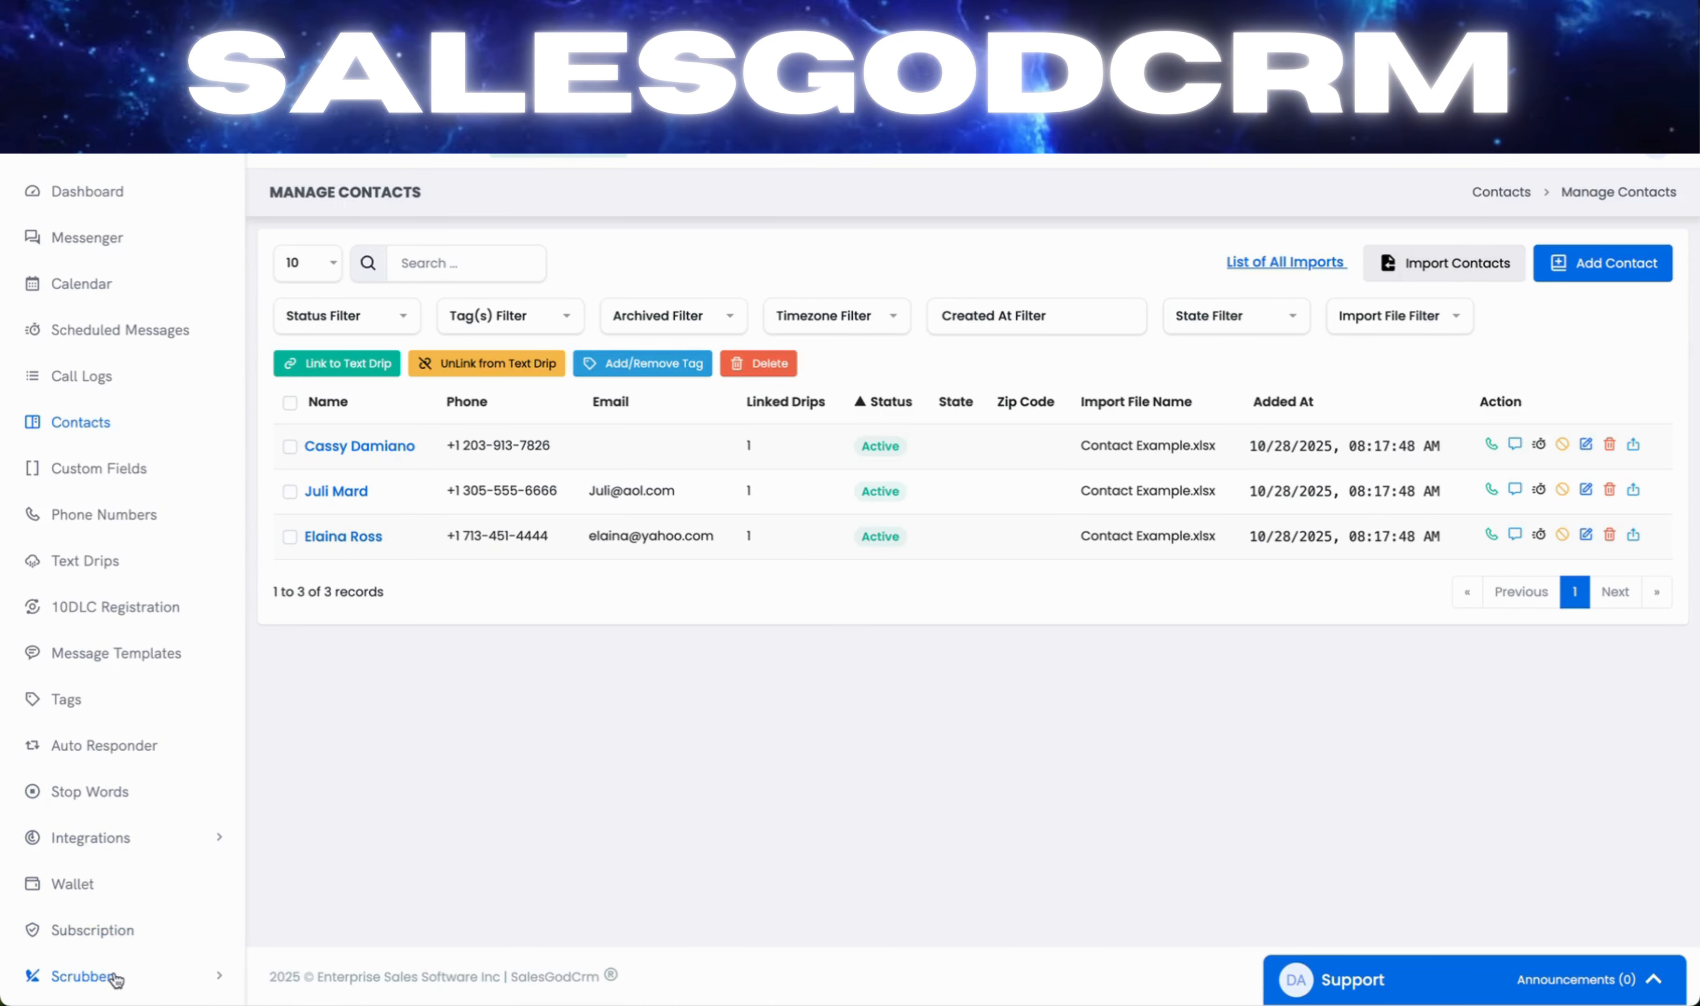
# - Open the Landline Removers page of the Scrubber section
pyautogui.click(130, 979)
pyautogui.scroll(-1, 195, 982)
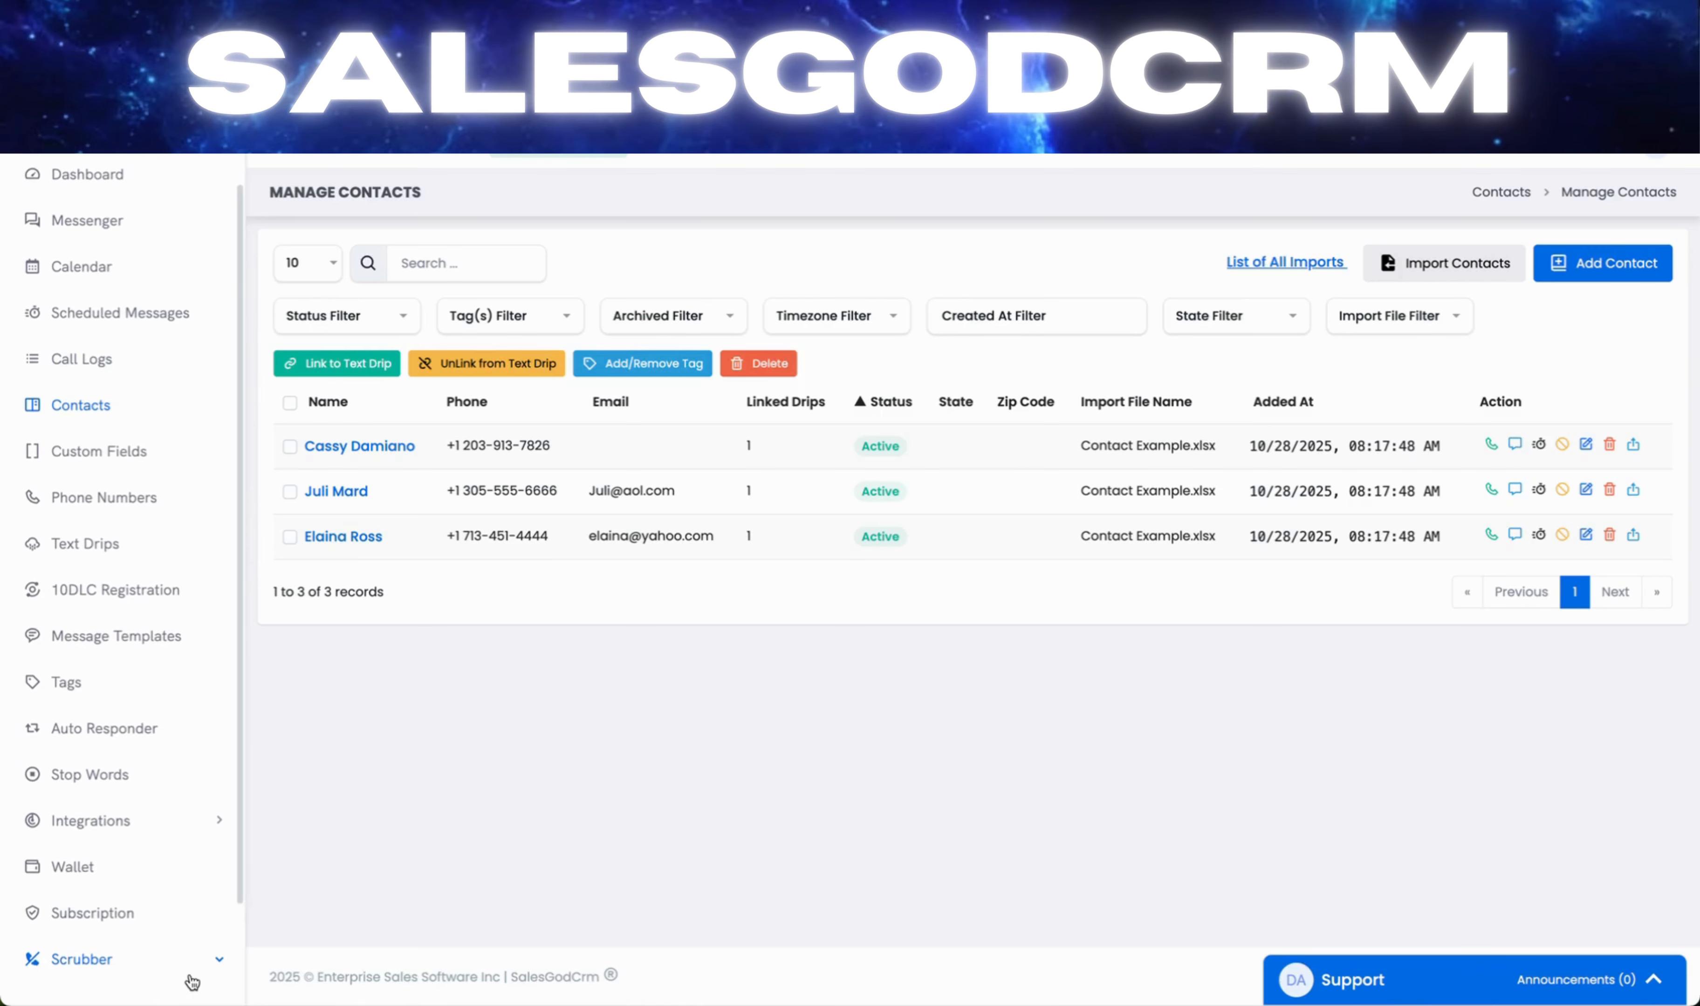
pyautogui.scroll(-3, 195, 983)
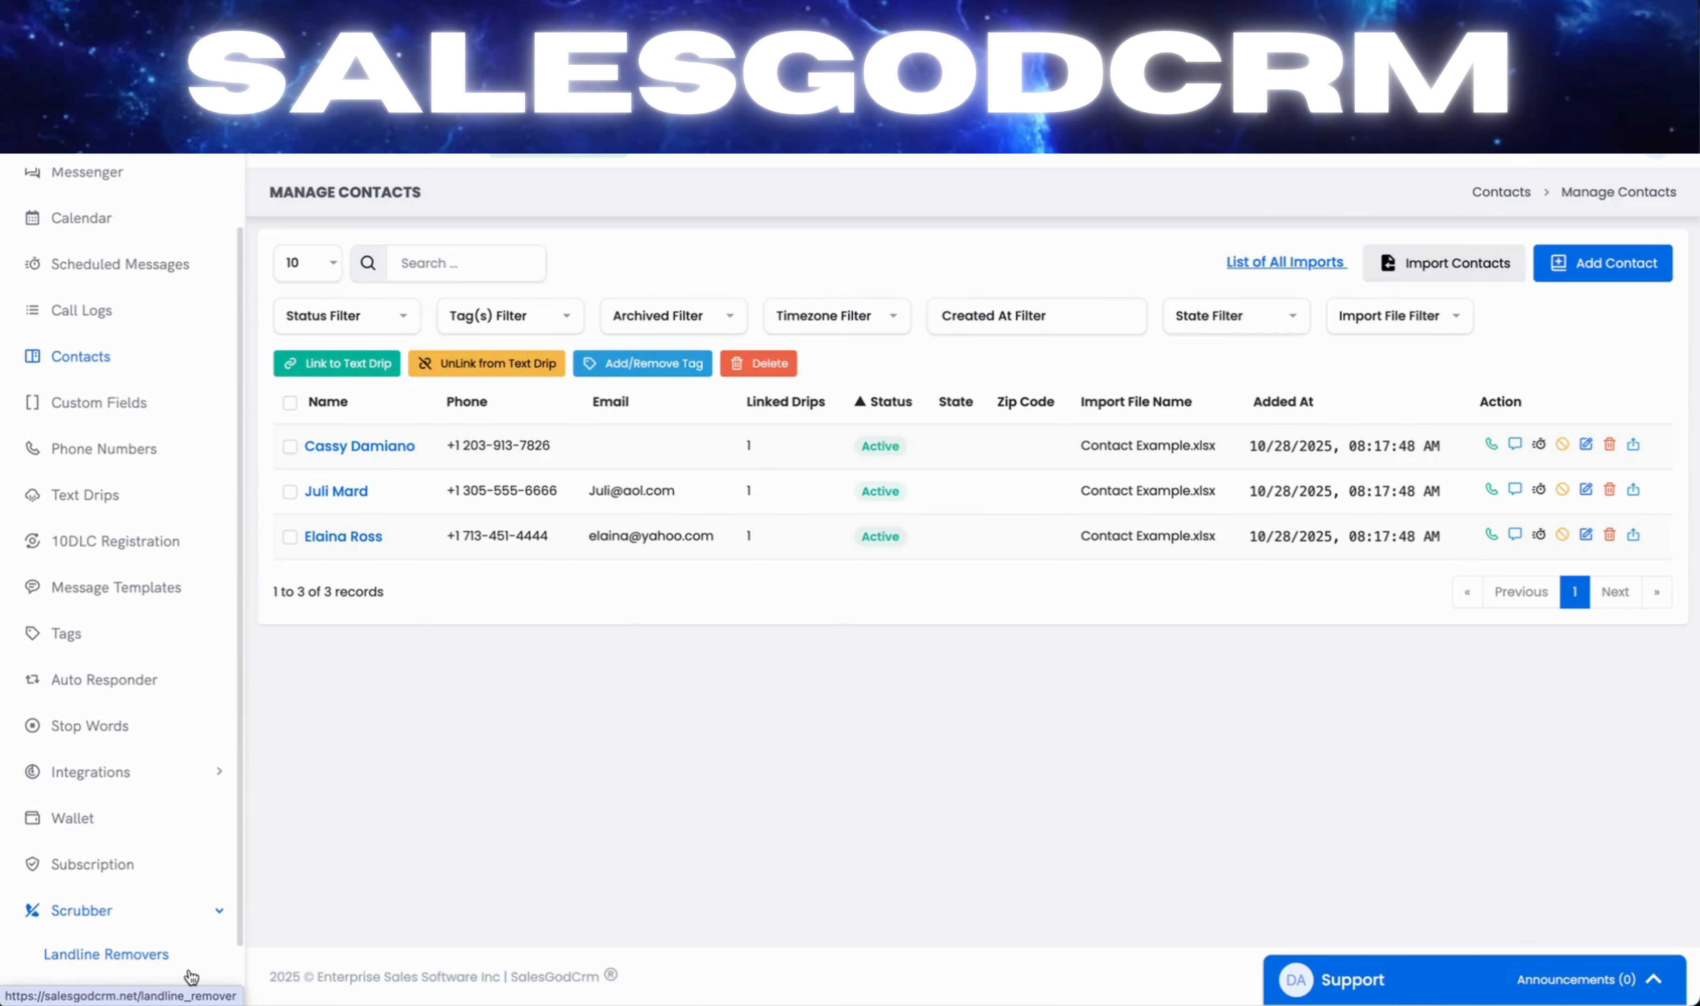
pyautogui.scroll(-3, 186, 973)
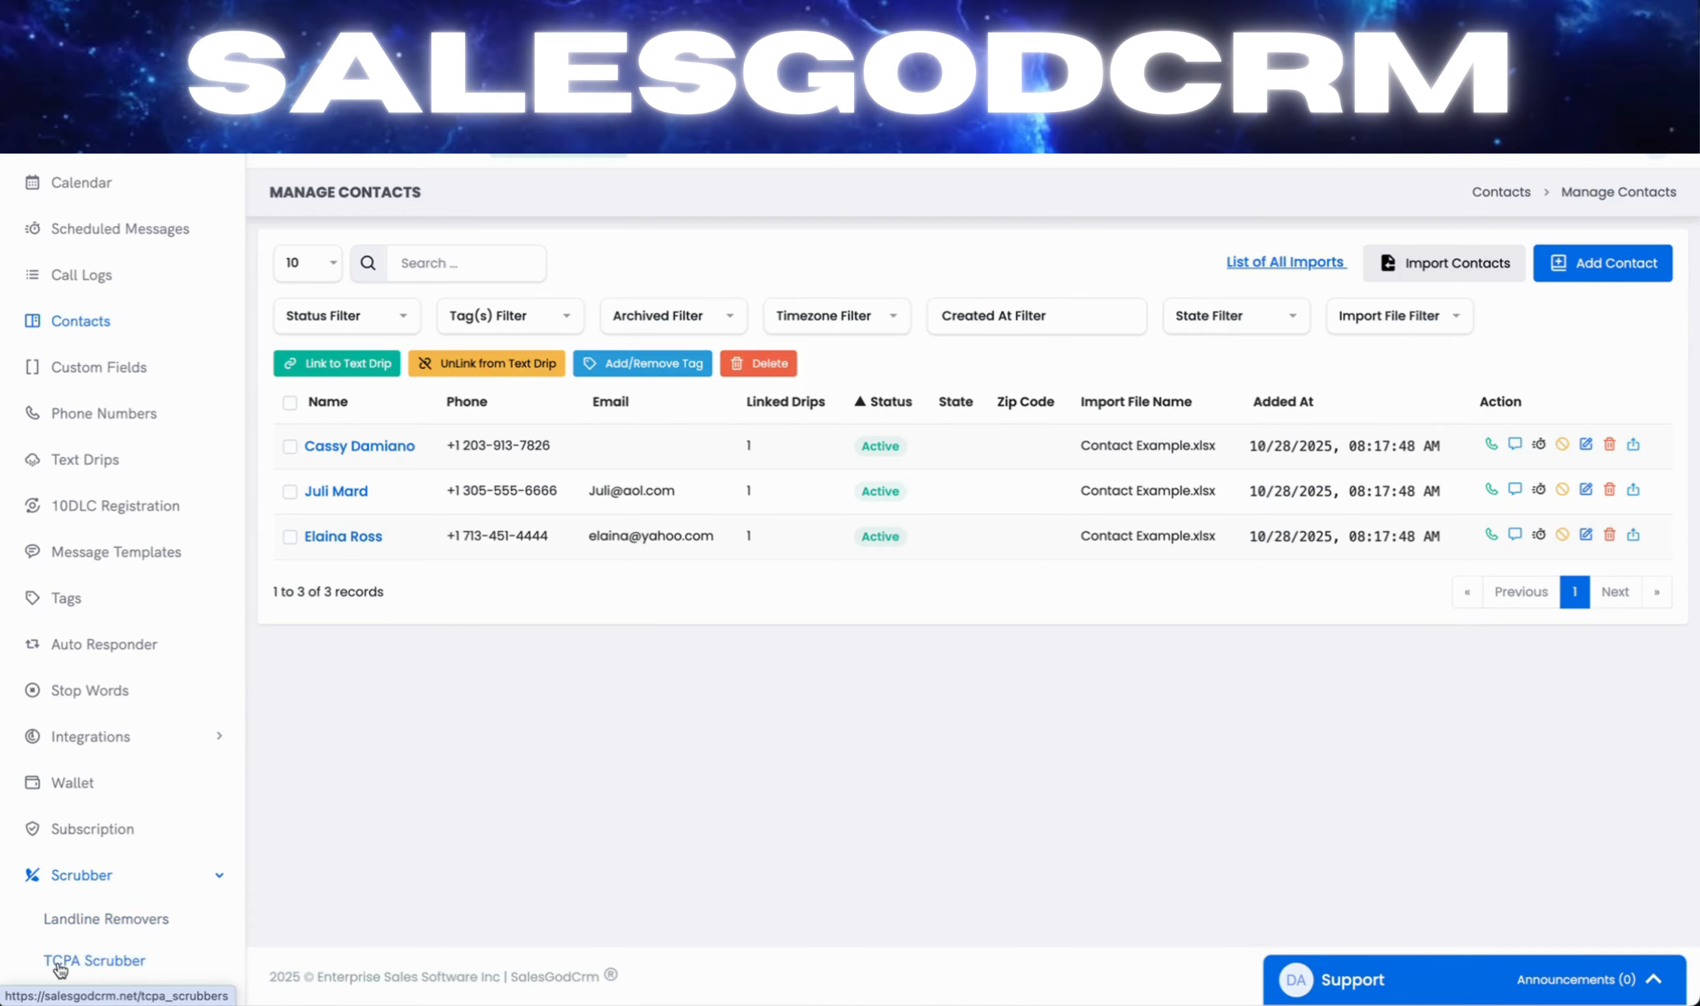
pyautogui.click(84, 925)
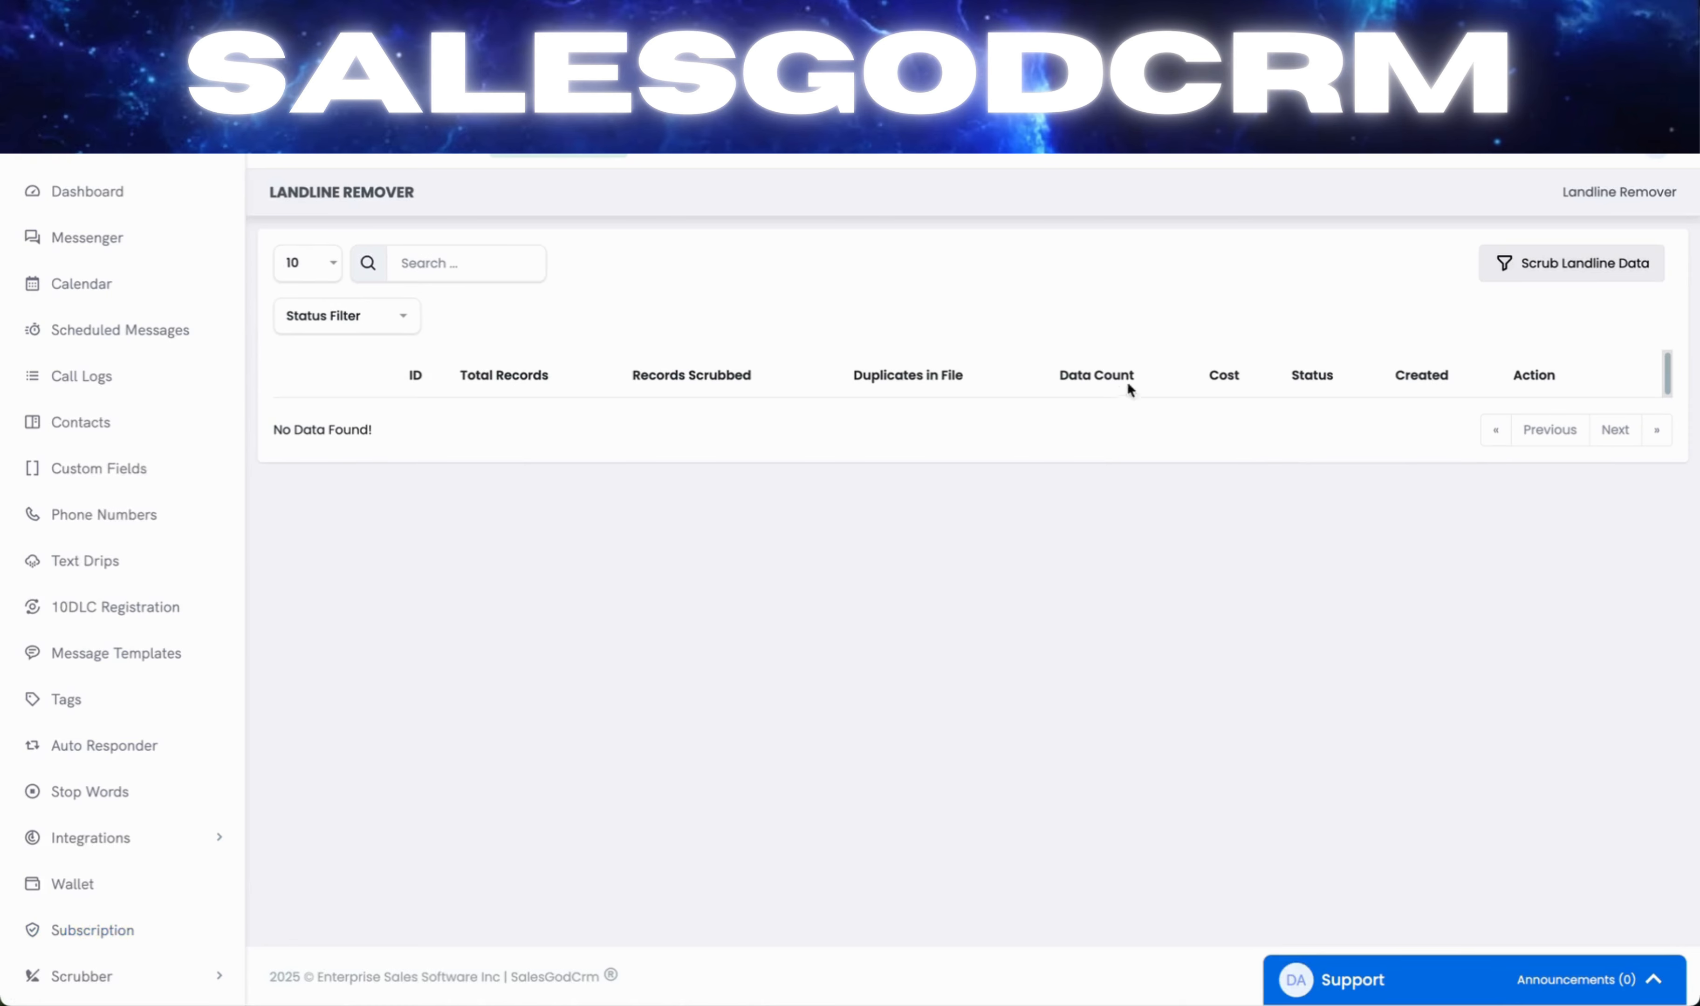
# - Start a new landline data scrub and upload Leads Example.csv from the Downloads folder
pyautogui.click(1599, 273)
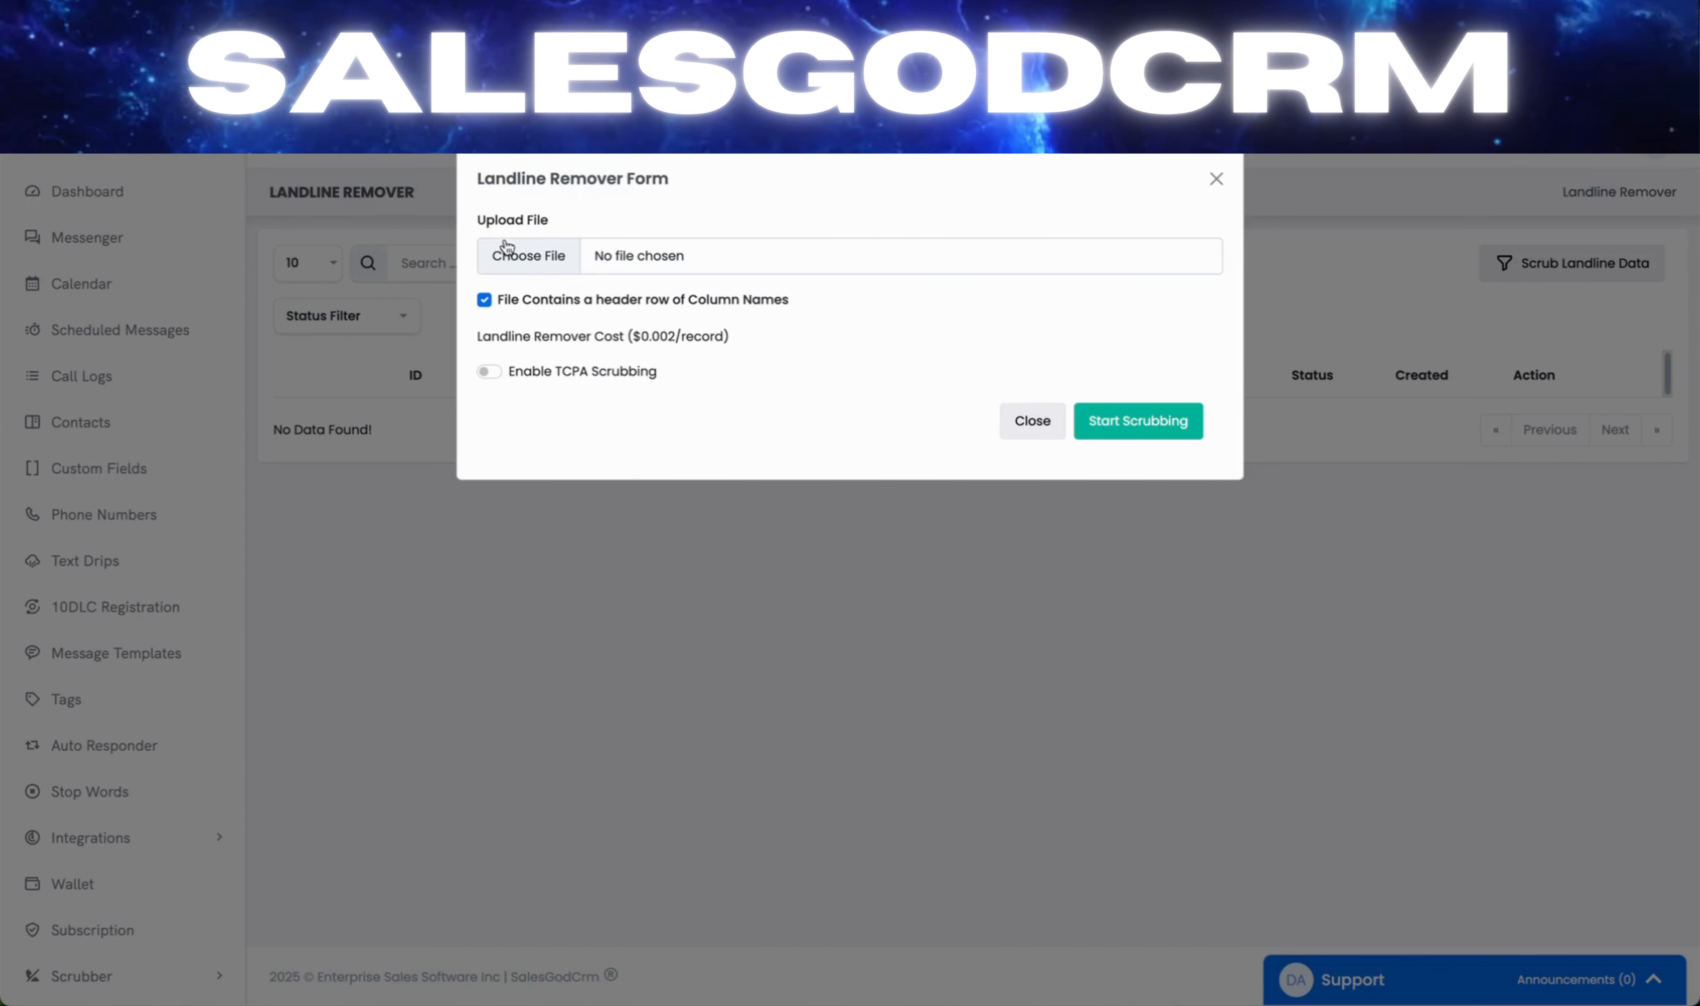
pyautogui.click(530, 256)
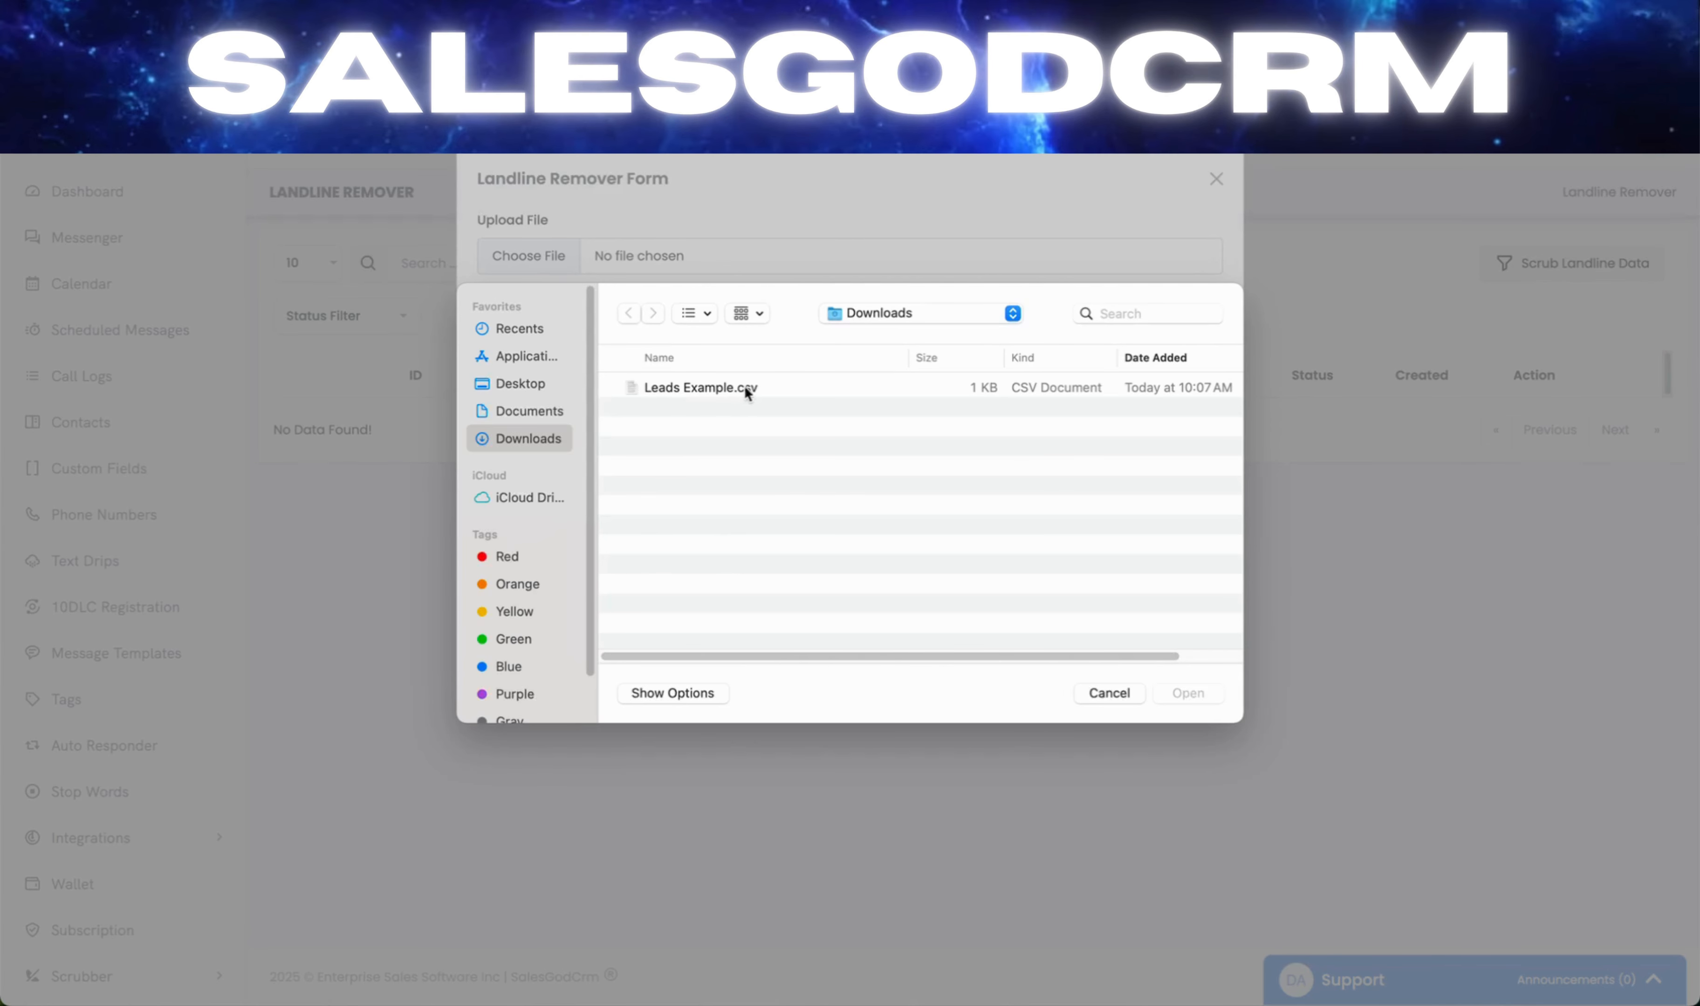
pyautogui.click(713, 391)
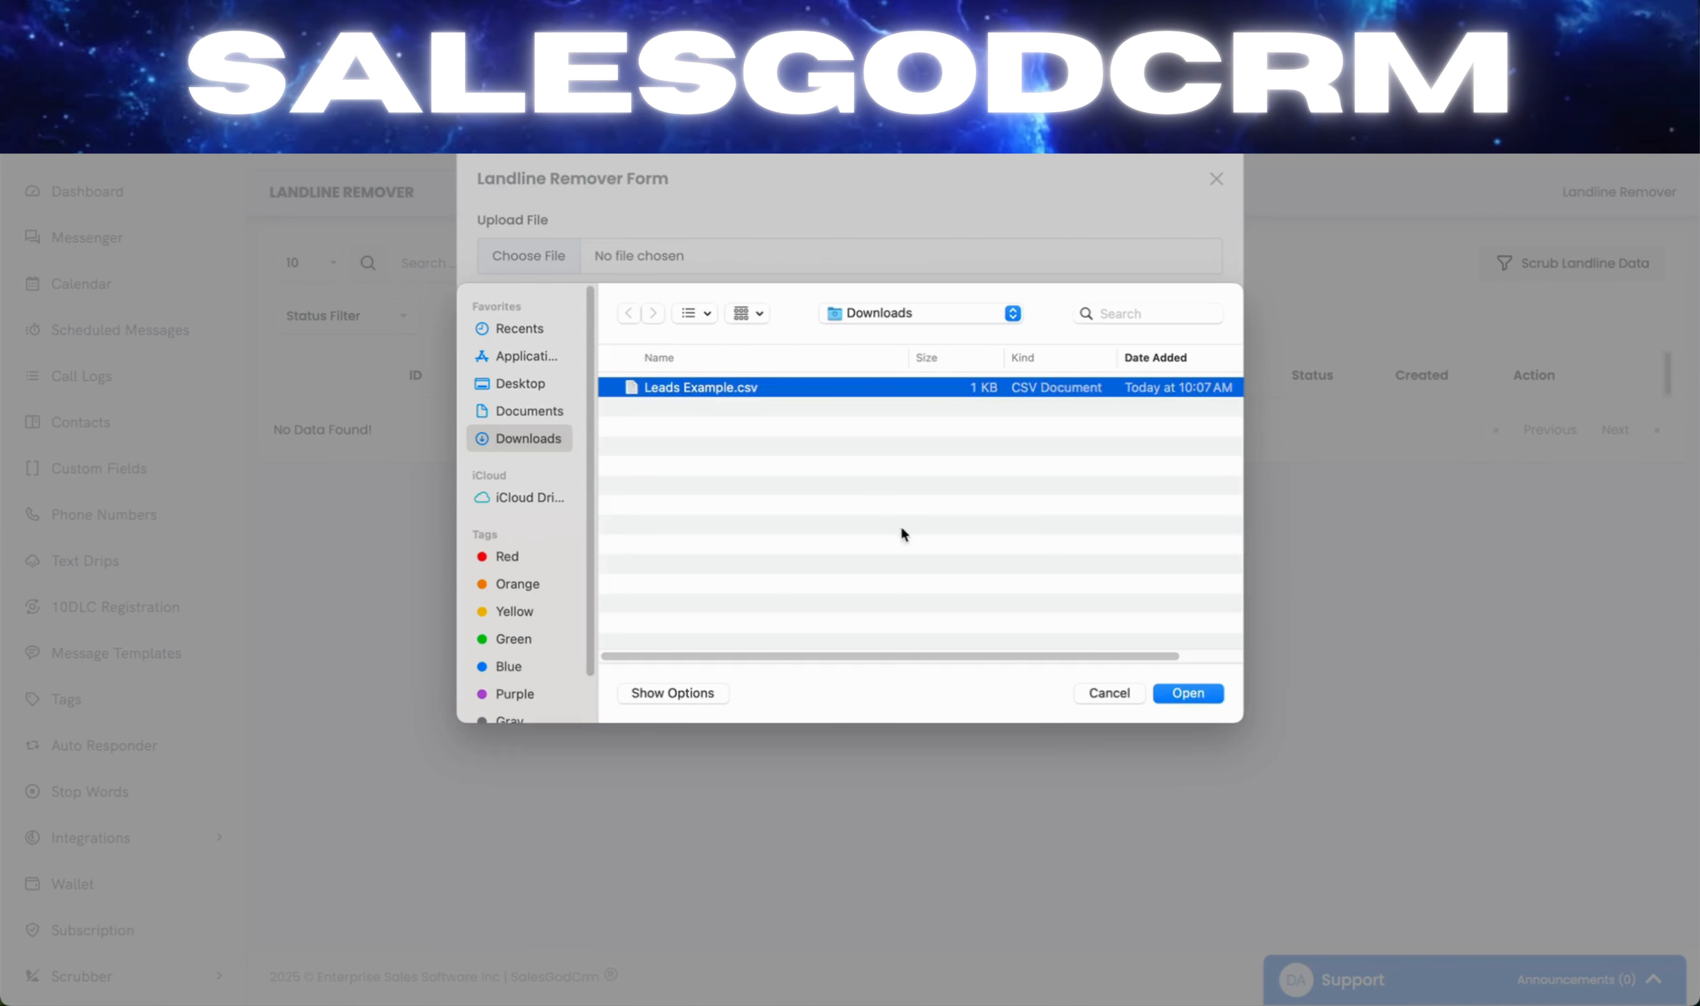
pyautogui.click(1198, 694)
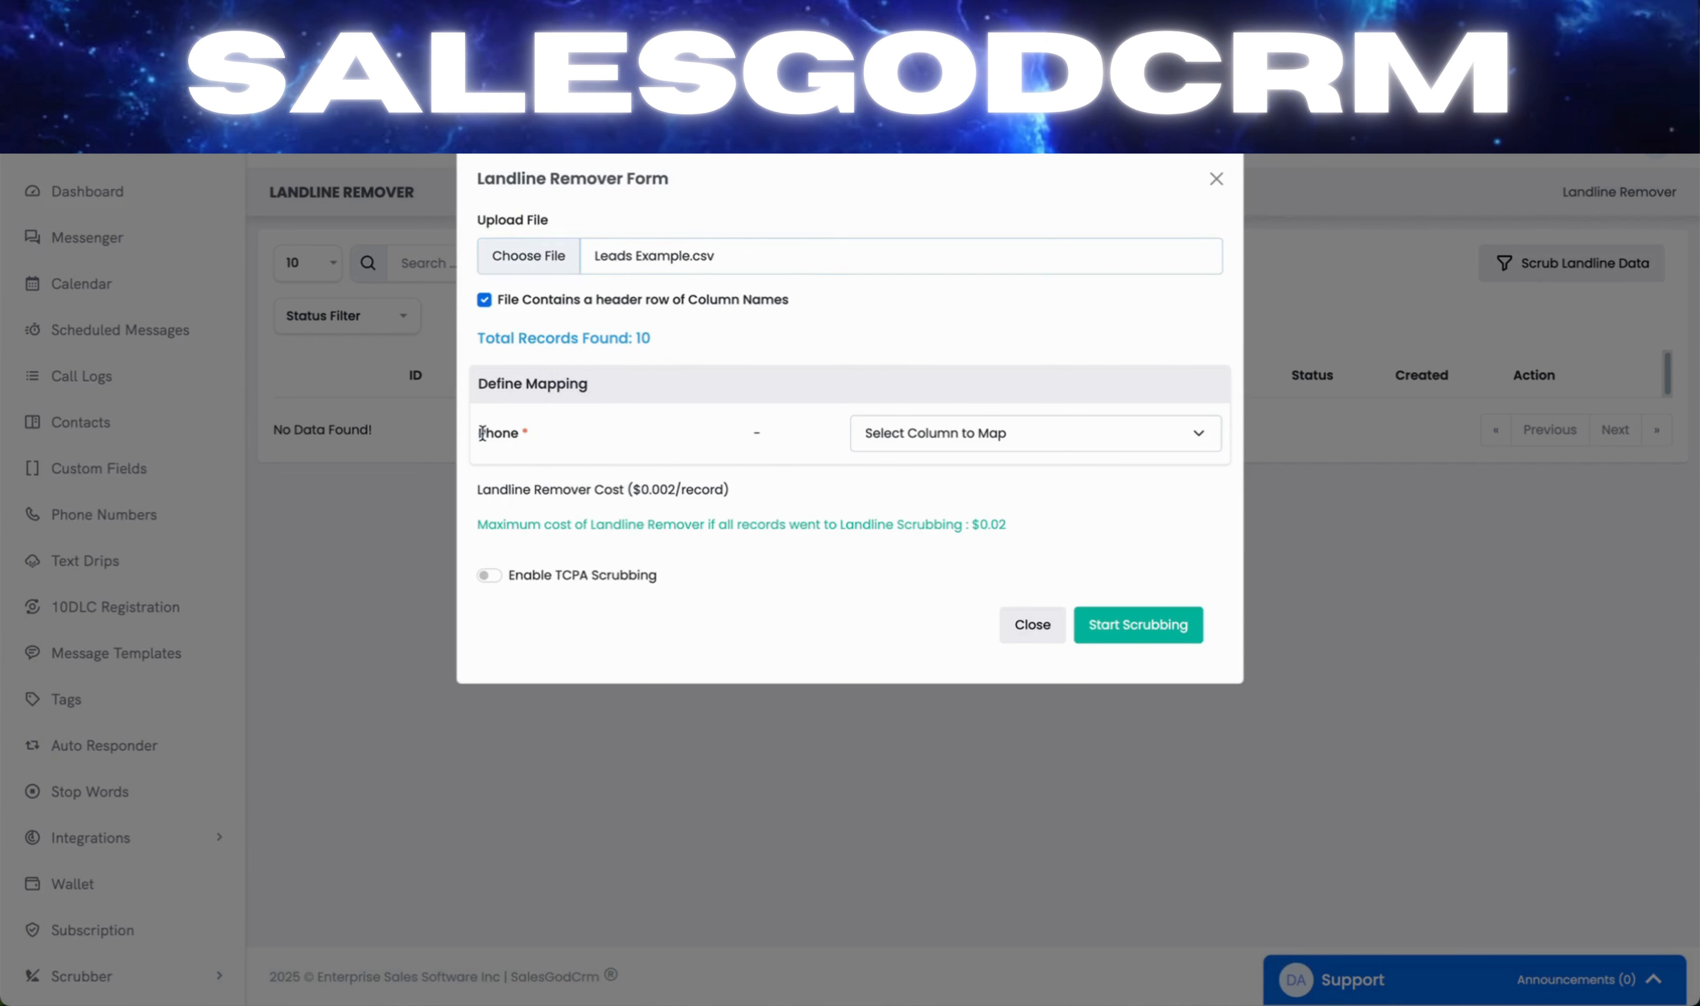
# - Map the required Phone field to the file's Phone column in the Landline Remover form
pyautogui.moveTo(481, 433); pyautogui.dragTo(528, 432)
pyautogui.click(965, 433)
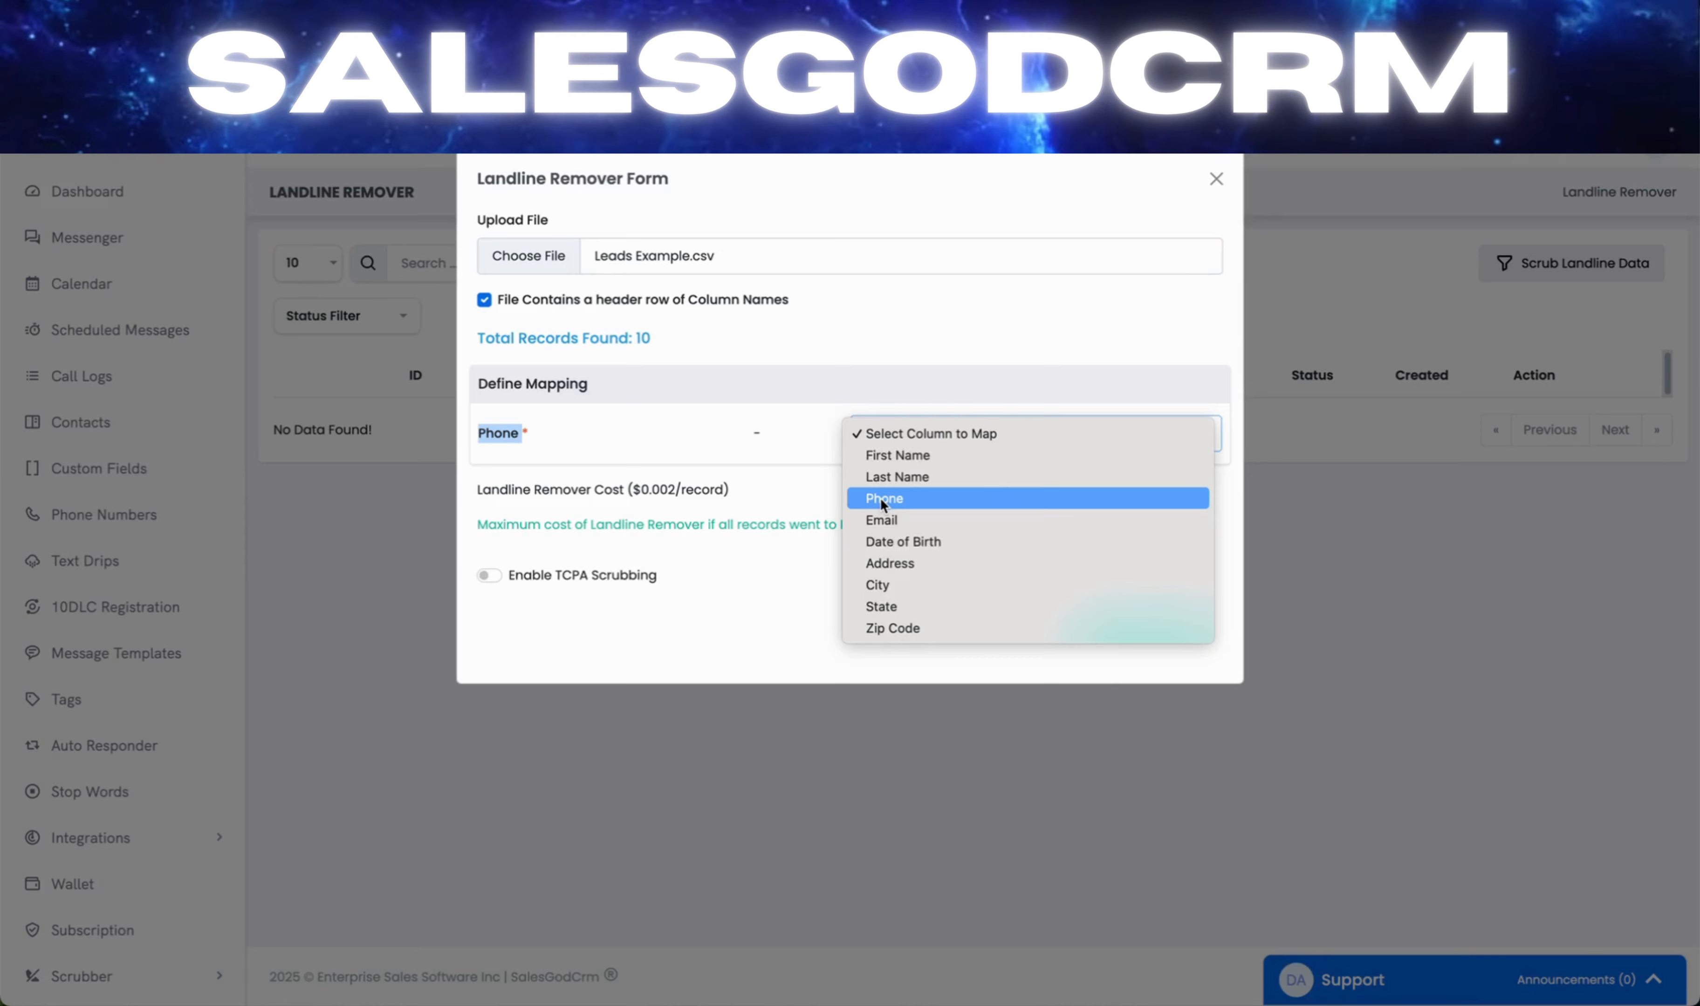
pyautogui.click(905, 500)
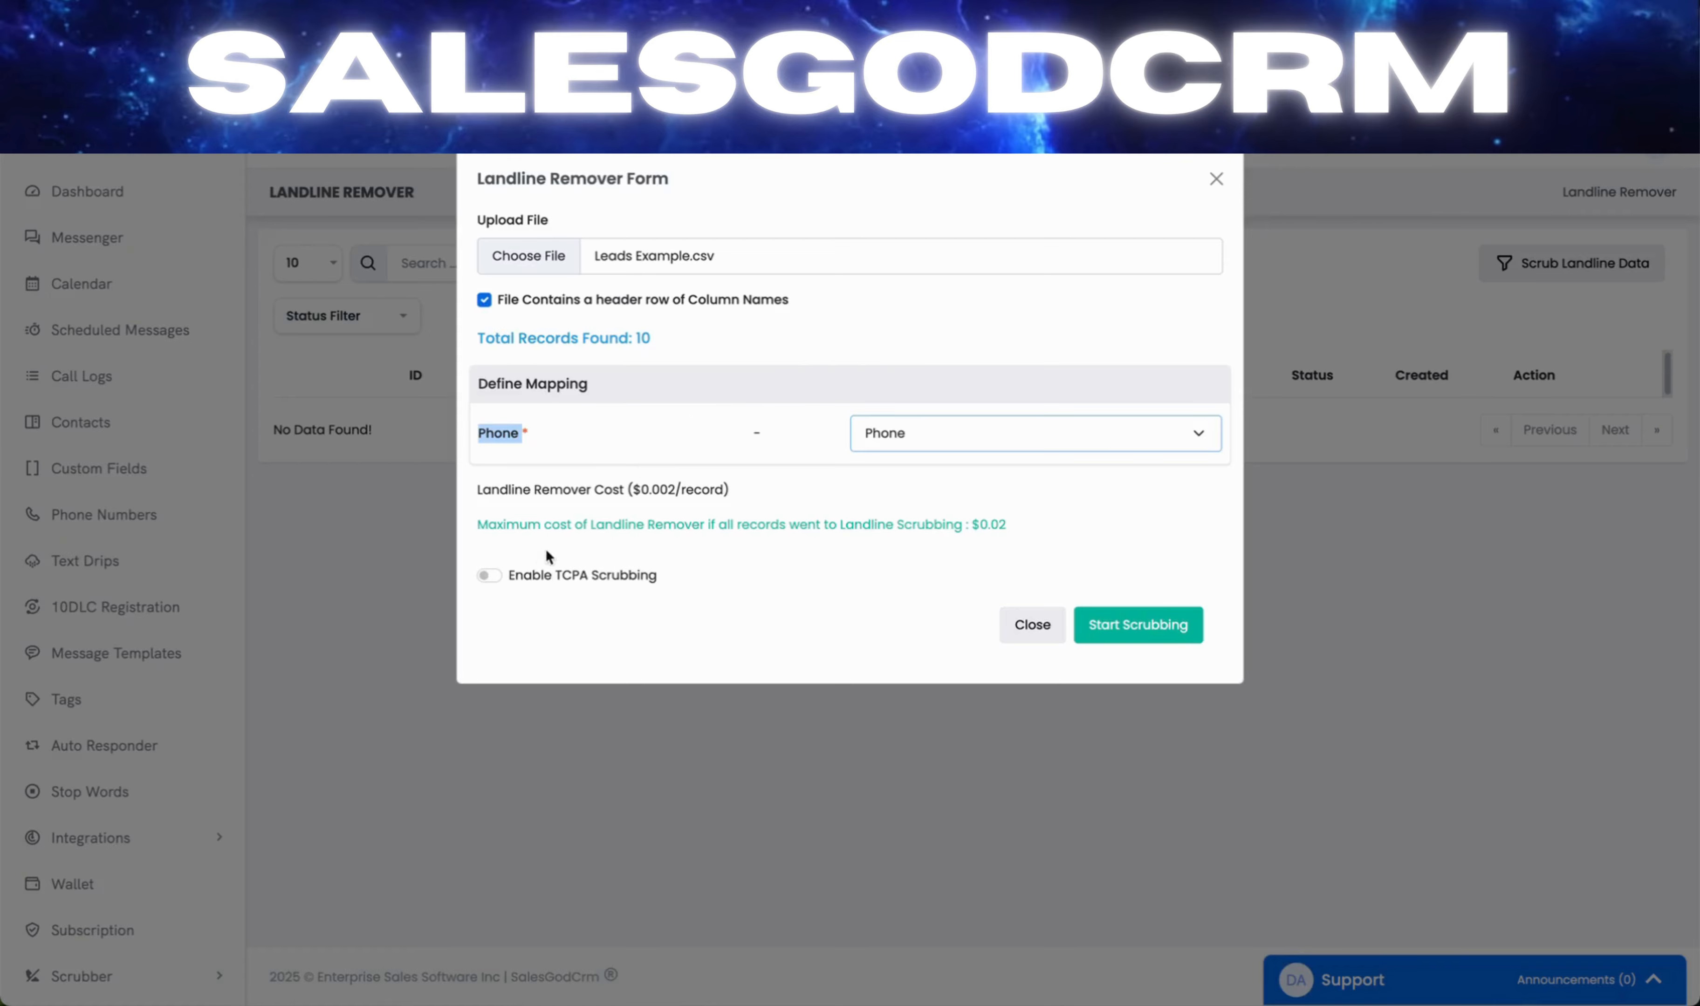
# - Enable TCPA scrubbing with TCPA / TCPA Troll and DNC Complainers selected, and start the scrub
pyautogui.click(489, 577)
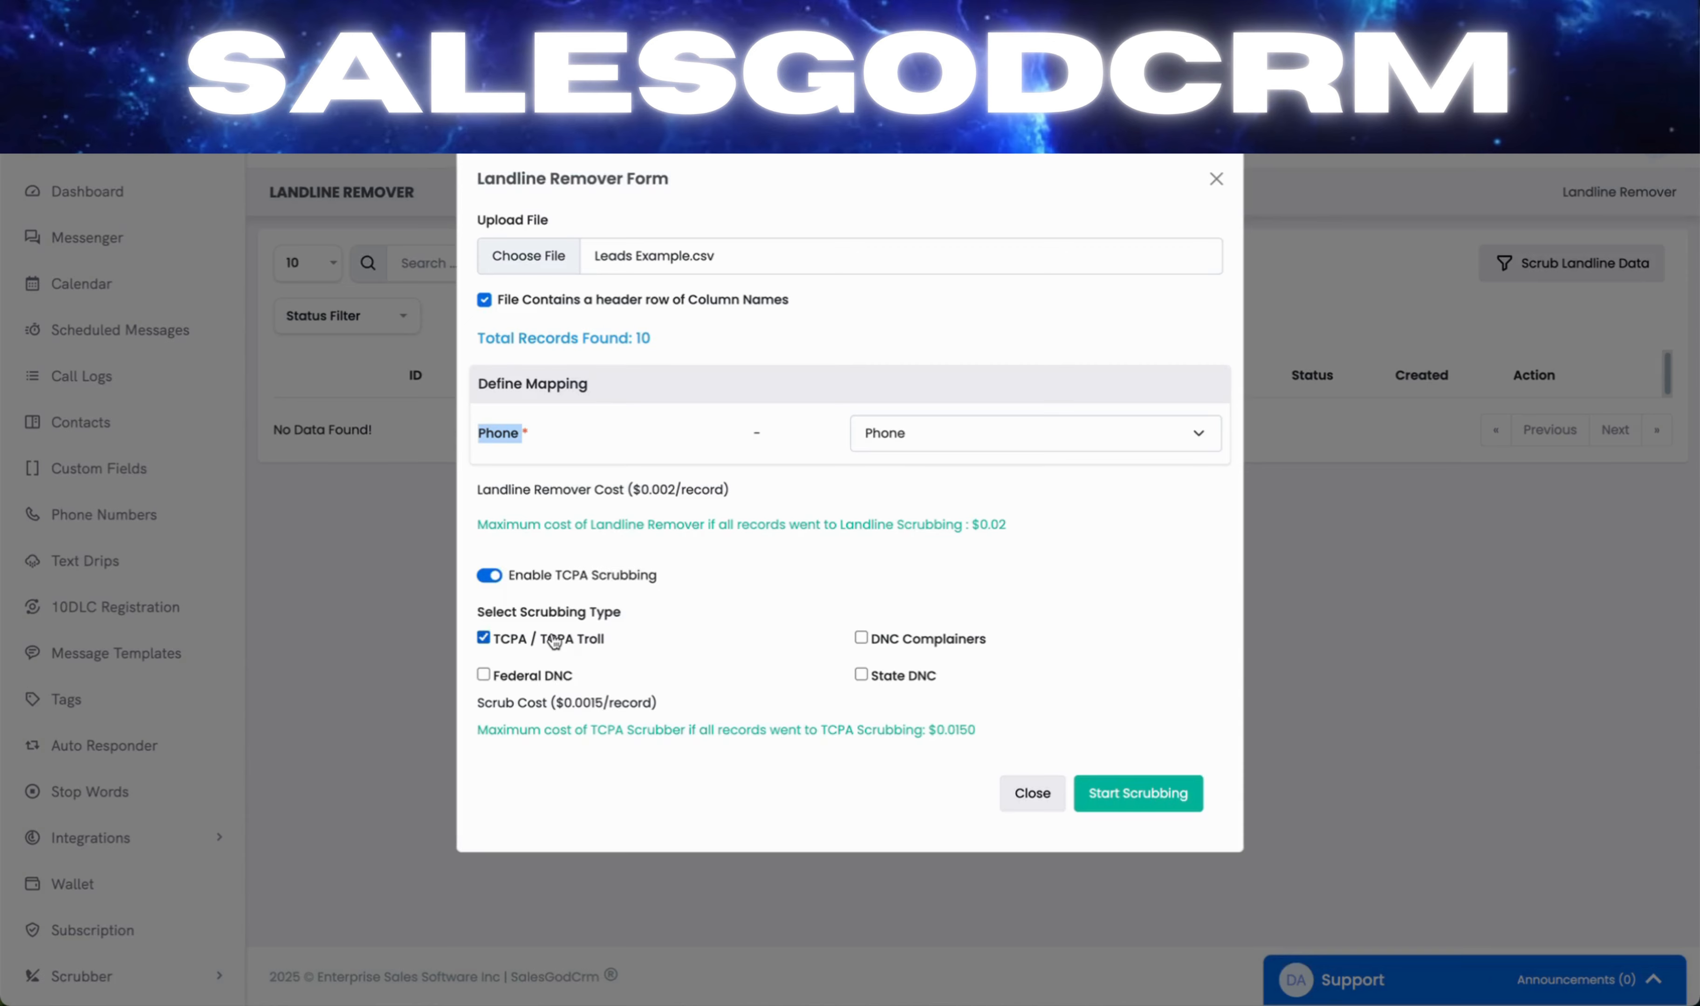
pyautogui.click(861, 637)
pyautogui.click(1124, 794)
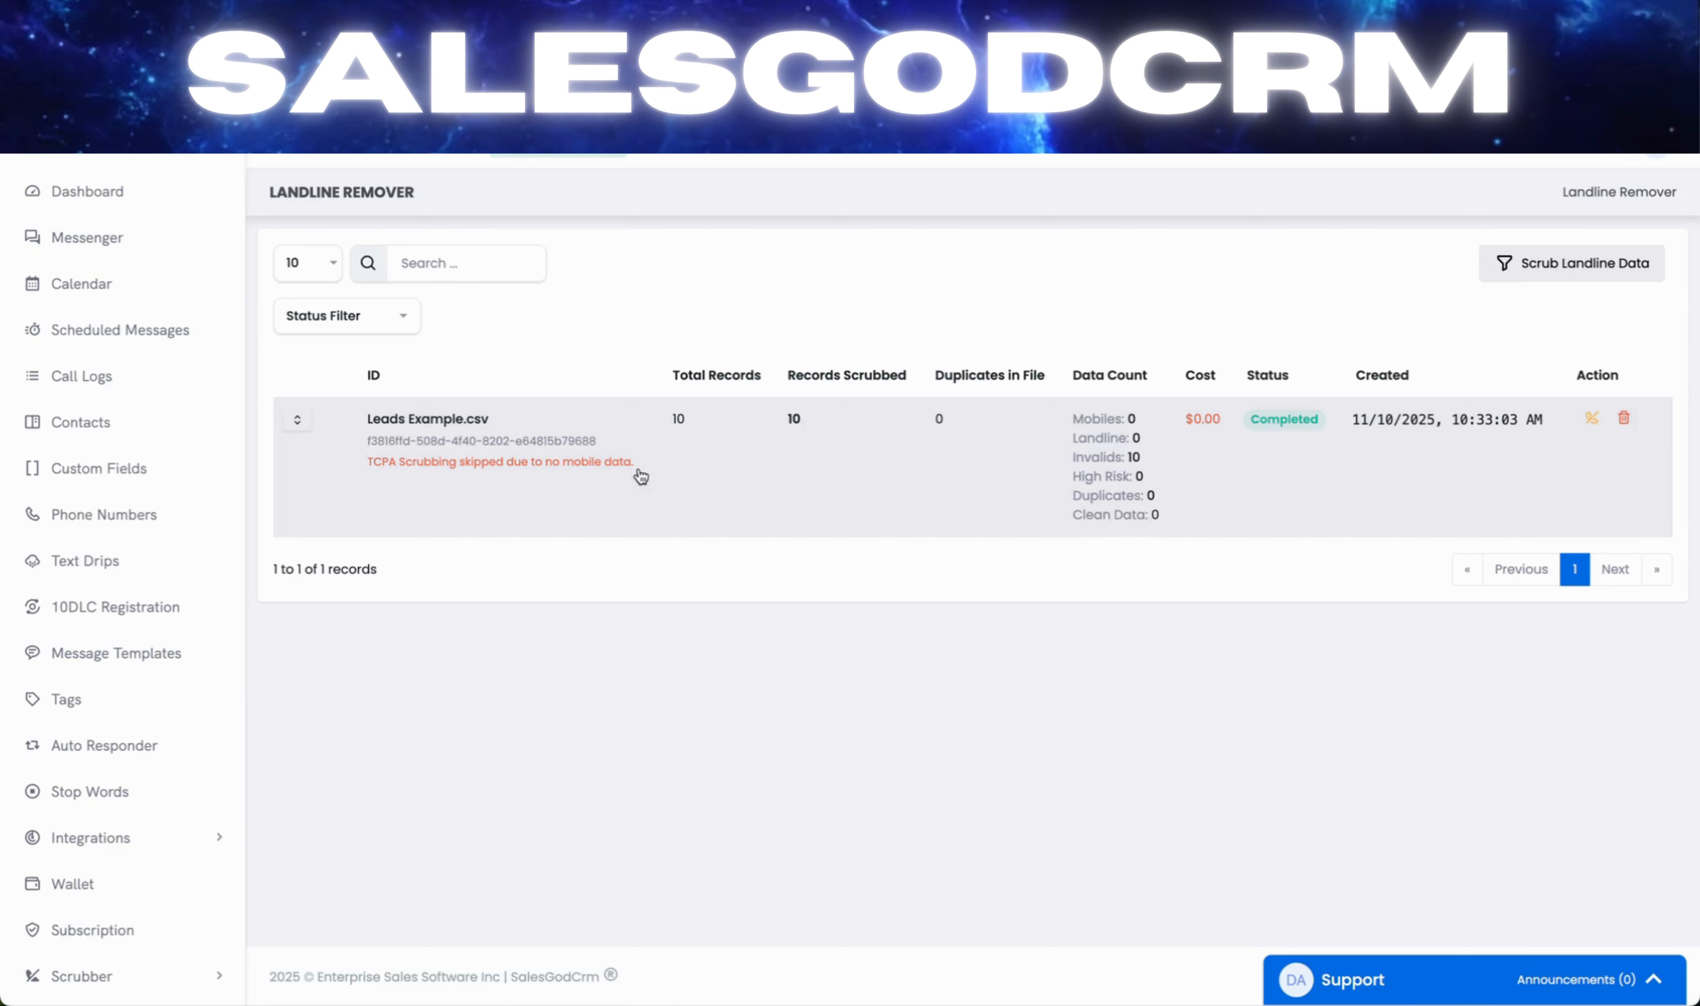
# - Review the completed scrubs' data counts for mobiles, landlines, invalids and clean data
pyautogui.moveTo(1145, 462)
pyautogui.mouseDown()
pyautogui.moveTo(1069, 415)
pyautogui.moveTo(1095, 458)
pyautogui.moveTo(1167, 453)
pyautogui.mouseUp()
pyautogui.moveTo(1138, 420)
pyautogui.mouseDown()
pyautogui.moveTo(1036, 416)
pyautogui.moveTo(1132, 418)
pyautogui.mouseUp()
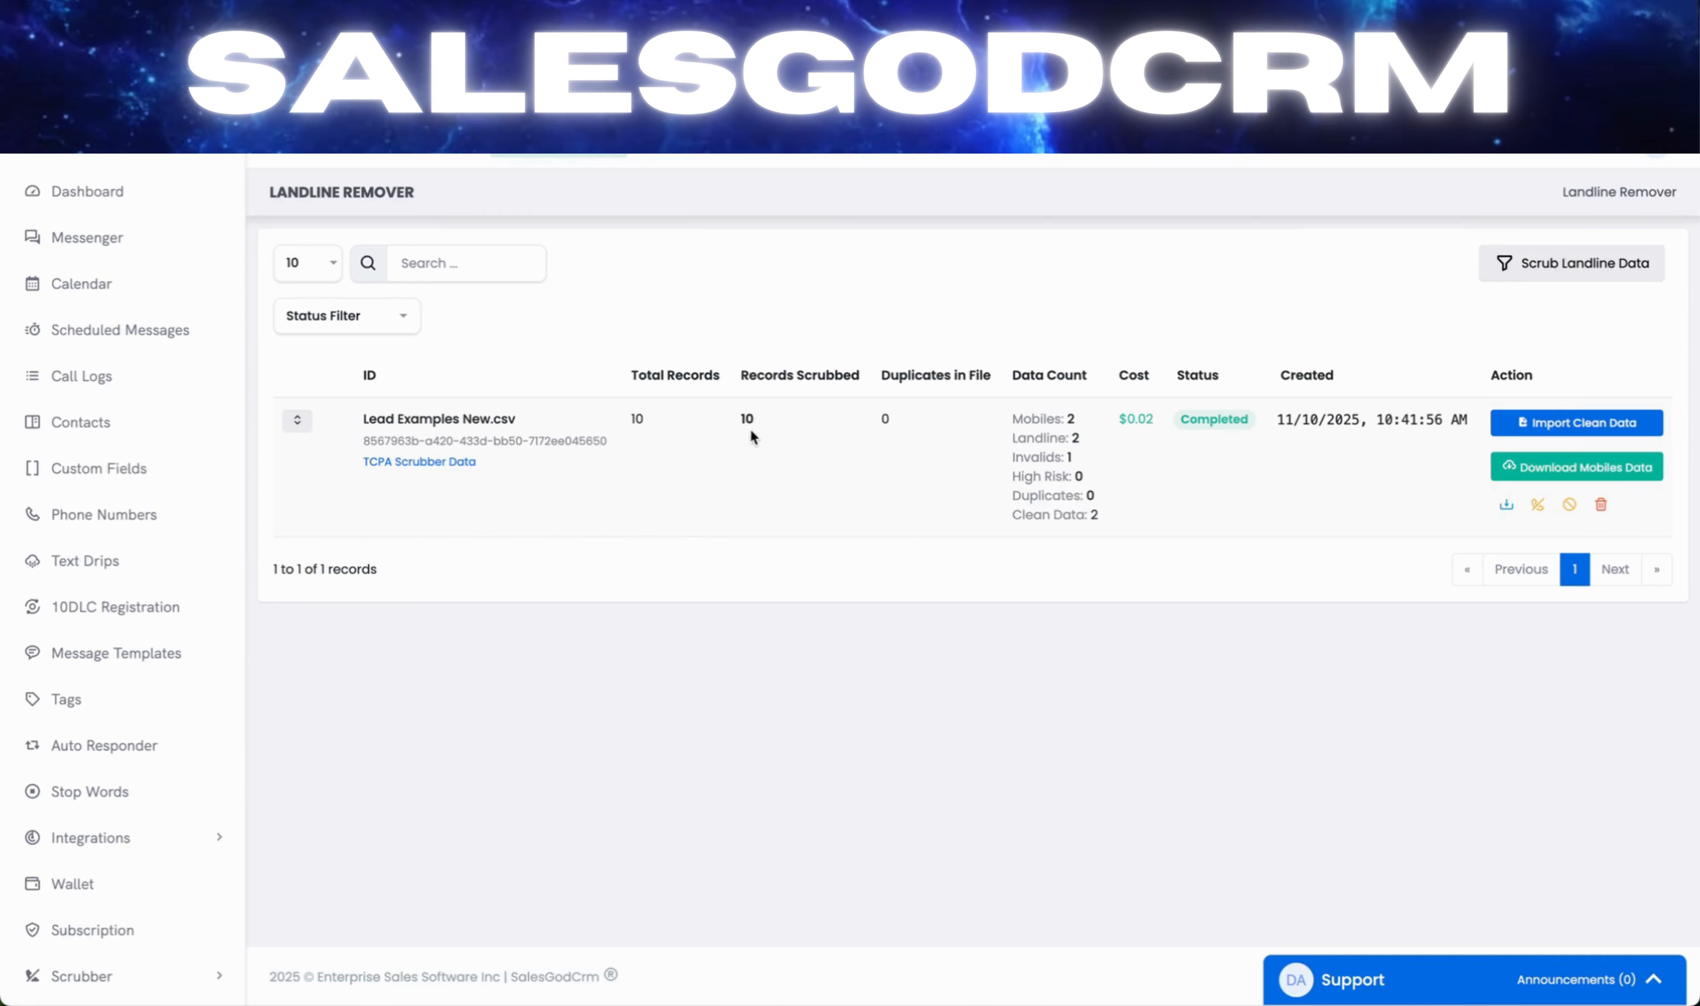
pyautogui.moveTo(1010, 419); pyautogui.dragTo(1078, 420)
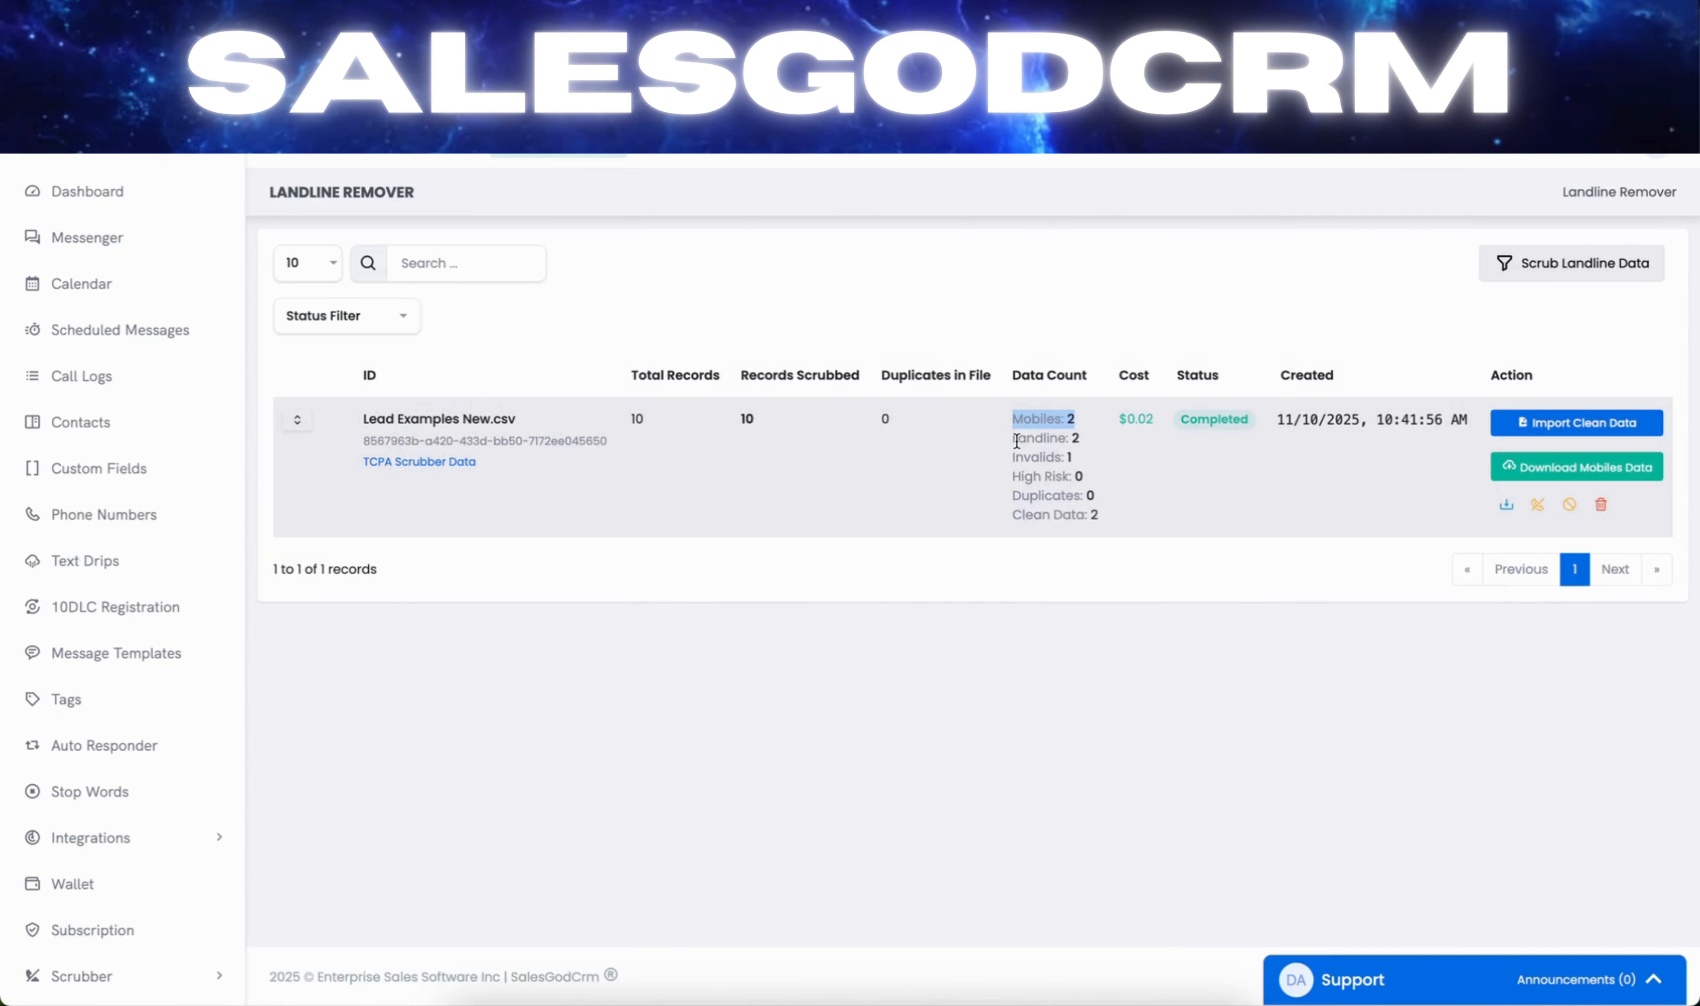
pyautogui.moveTo(1011, 438); pyautogui.dragTo(1090, 456)
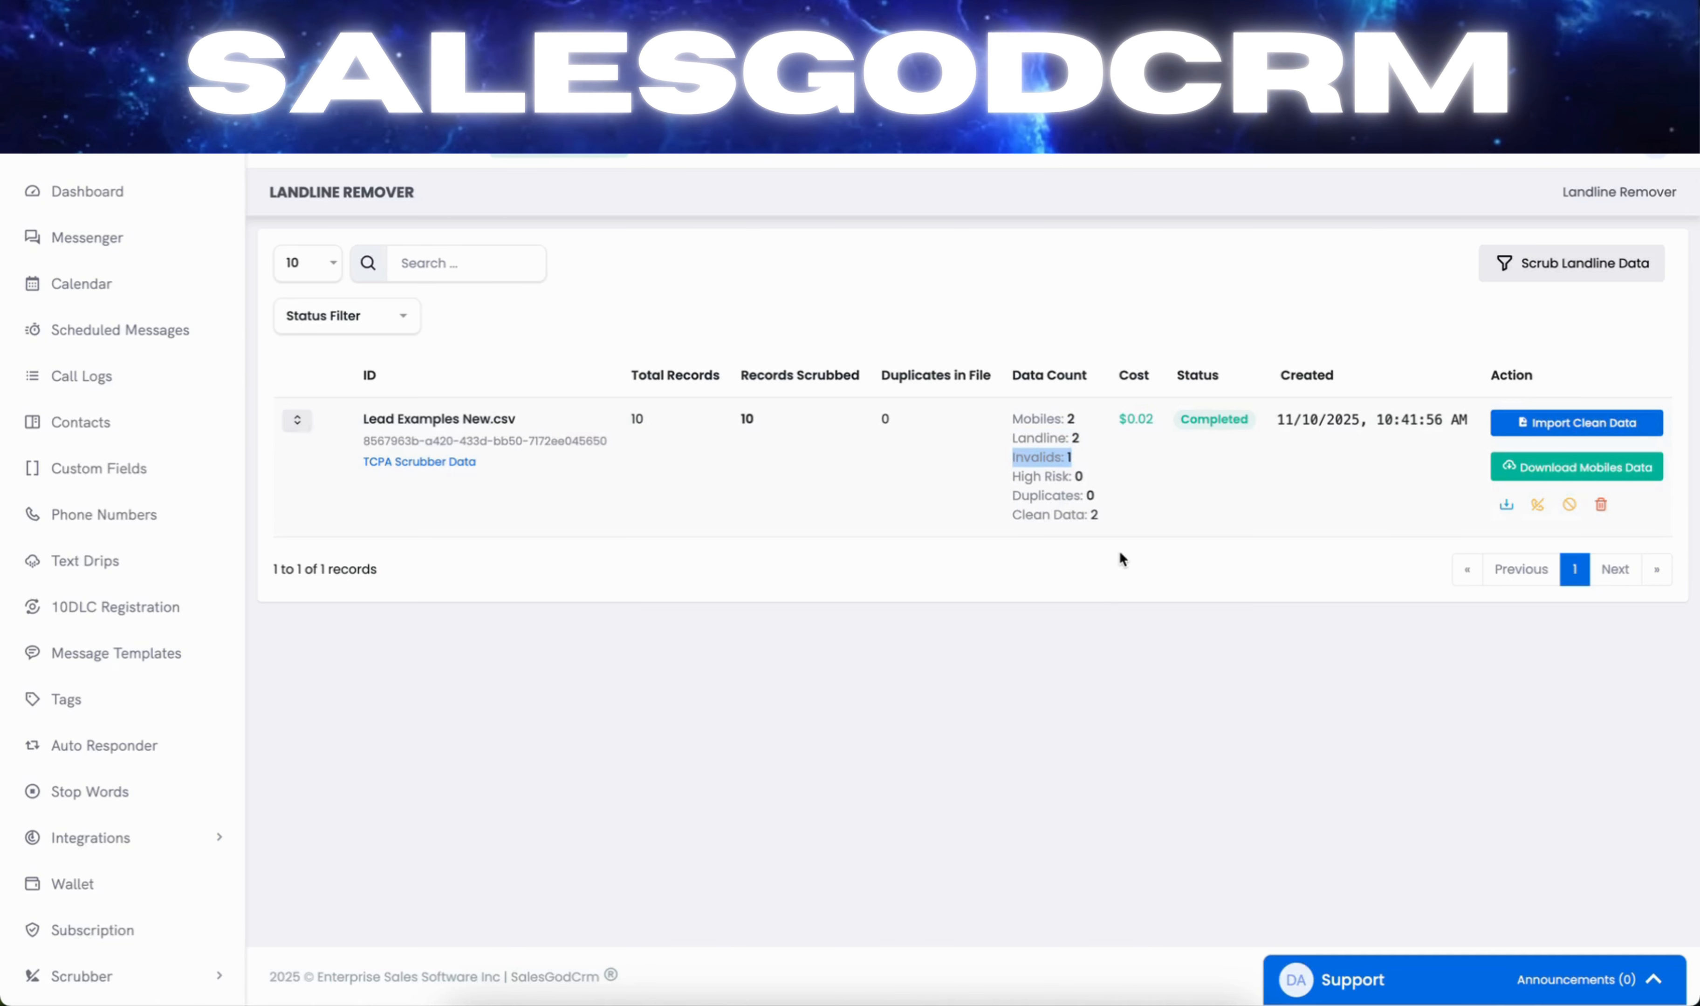
pyautogui.moveTo(1013, 515); pyautogui.dragTo(1116, 511)
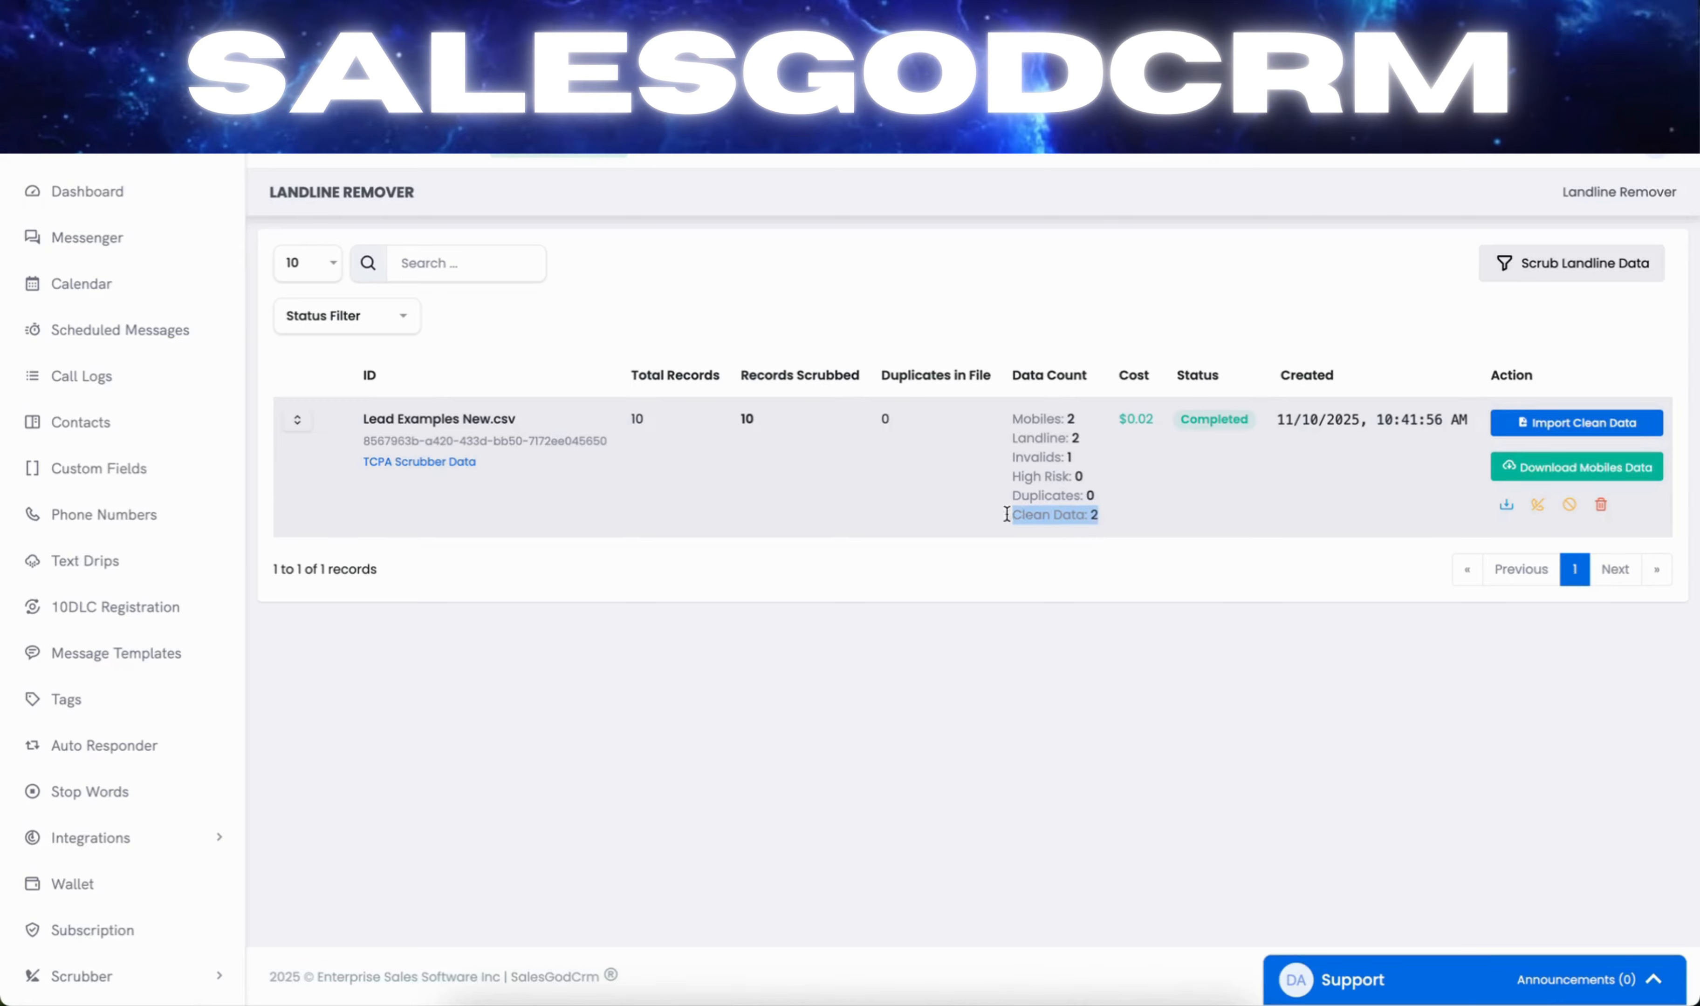
pyautogui.moveTo(999, 513); pyautogui.dragTo(1107, 522)
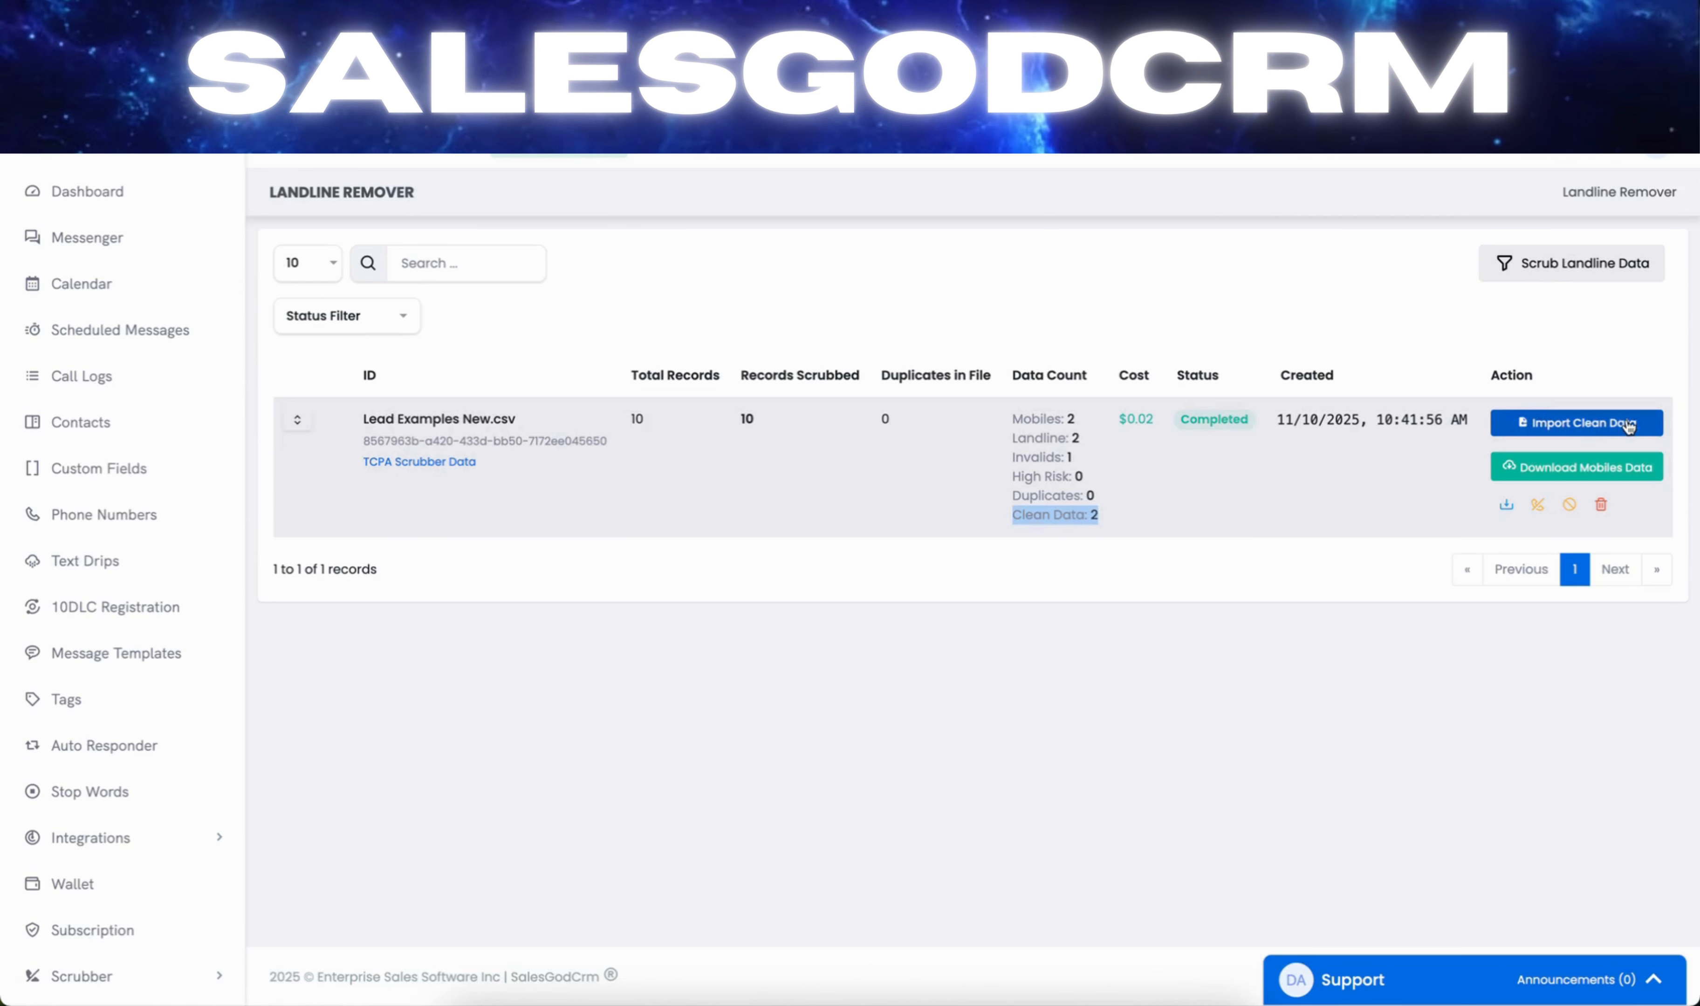
# - Start importing the clean data from the Lead Examples New.csv scrub and look over the mapping fields
pyautogui.click(1628, 427)
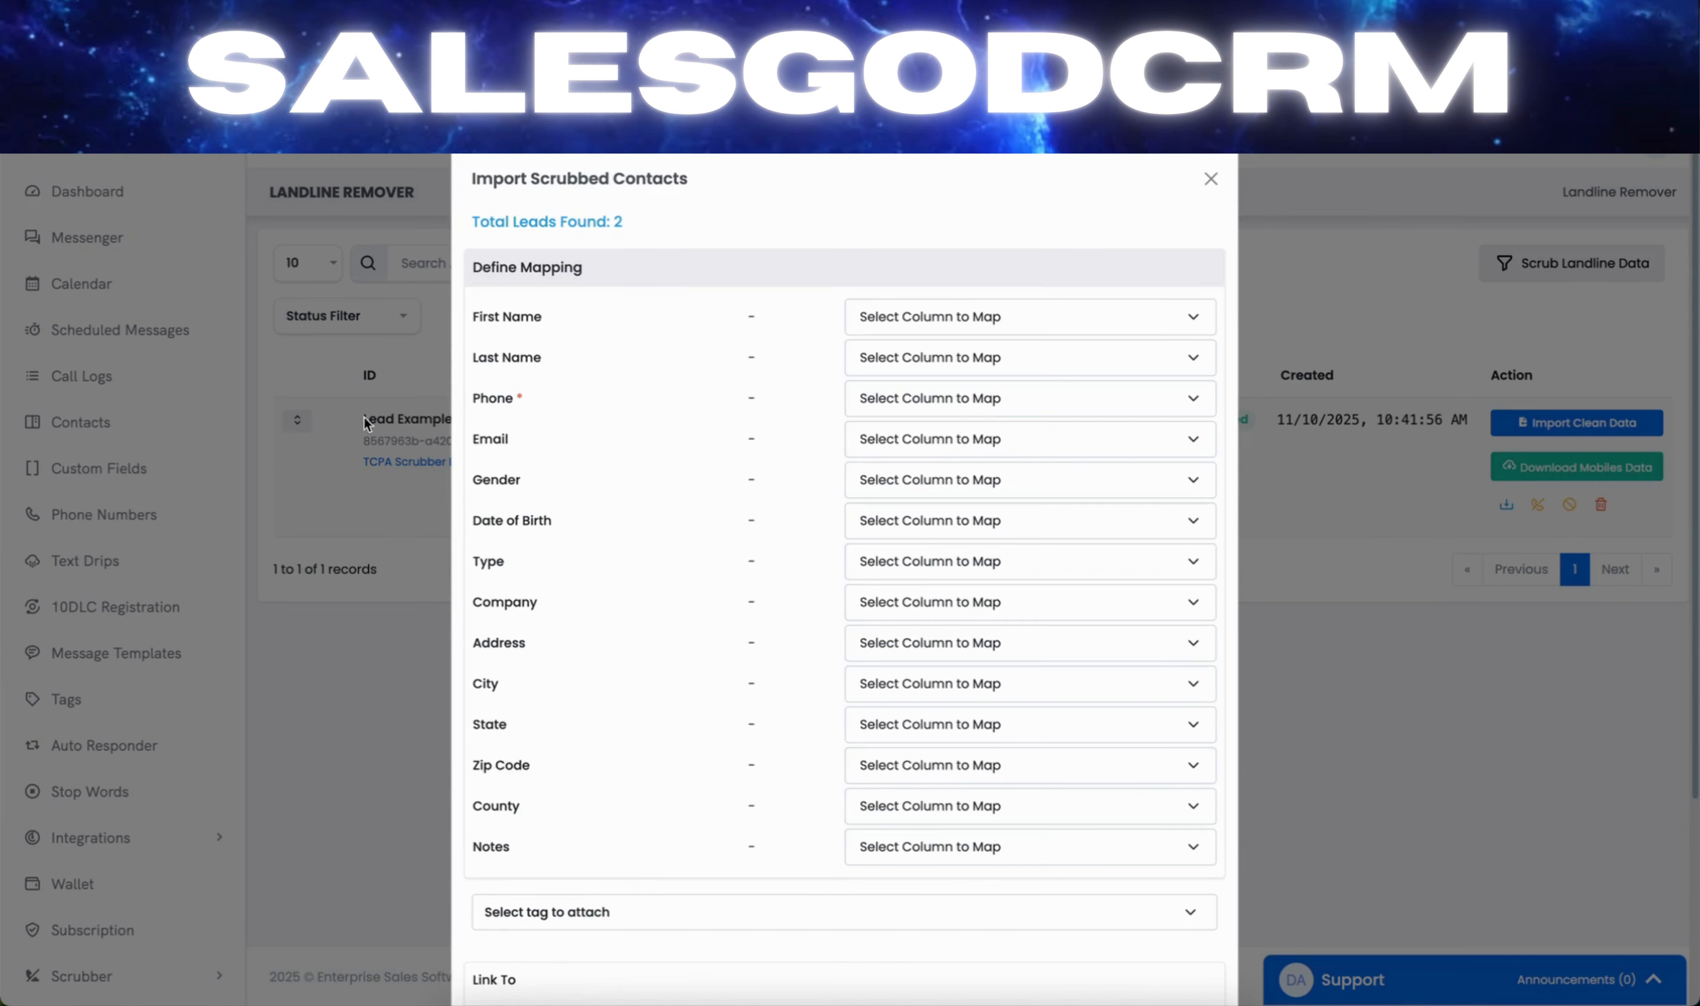
pyautogui.moveTo(469, 301); pyautogui.dragTo(512, 558)
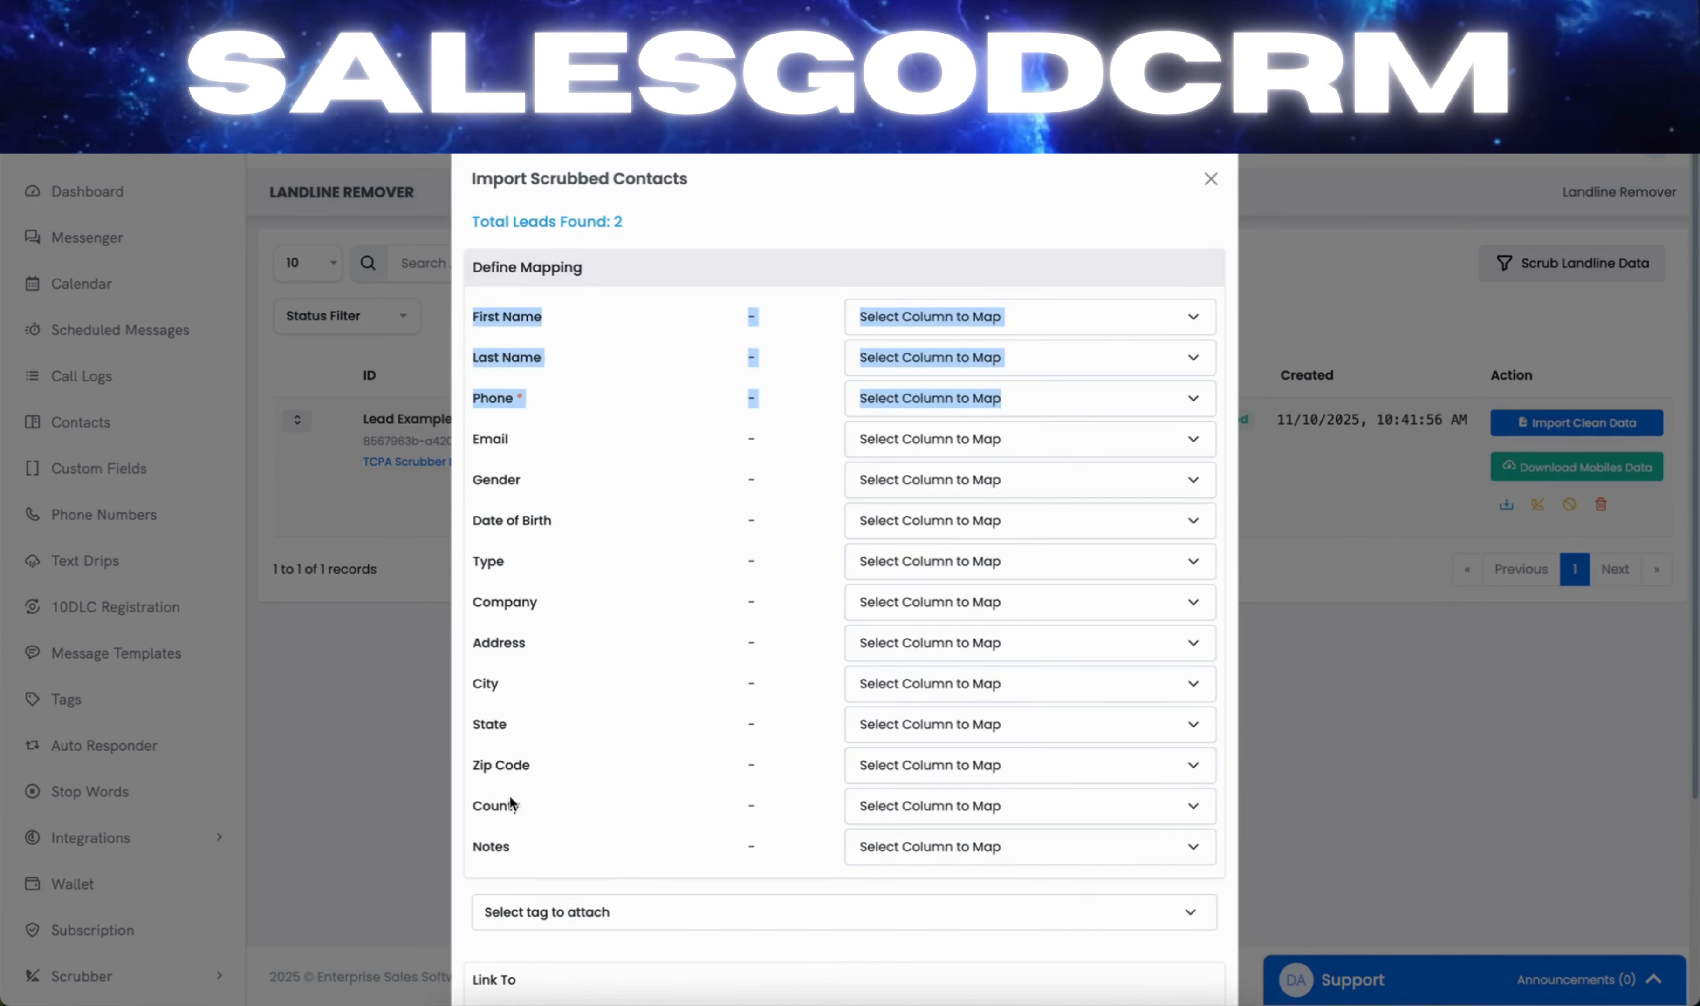
pyautogui.click(609, 327)
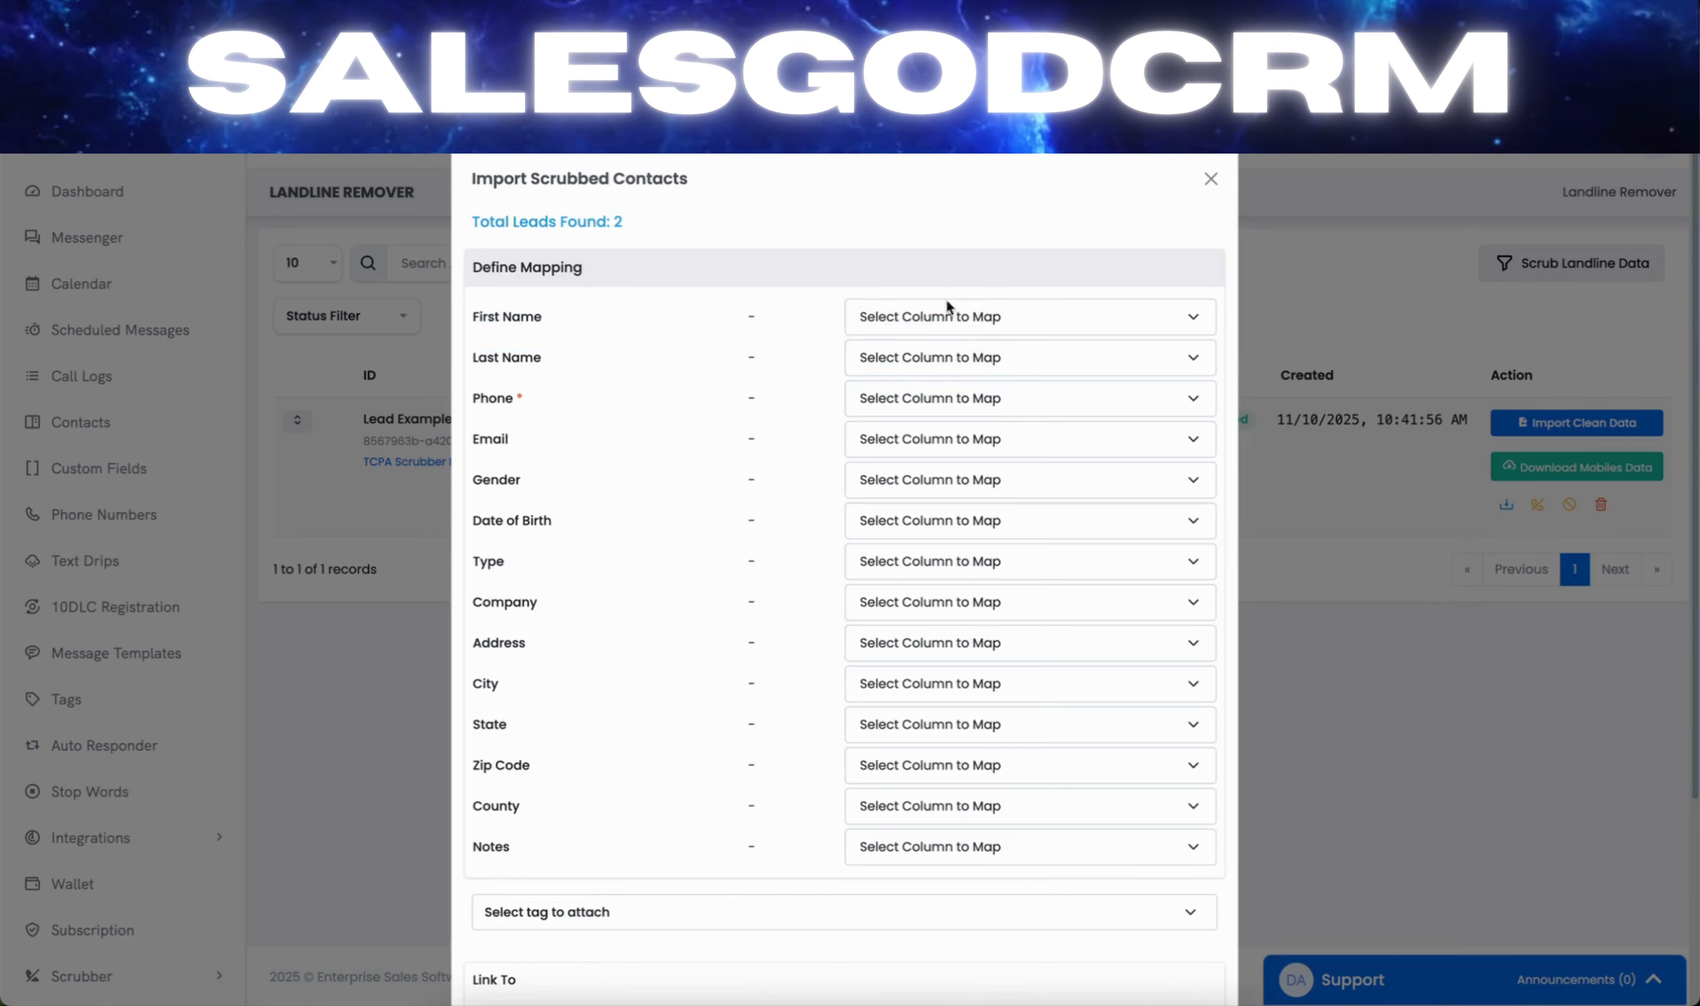
# - Map the First Name, Last Name, Phone and Email fields to the matching file columns, leaving Gender unmapped
pyautogui.click(930, 320)
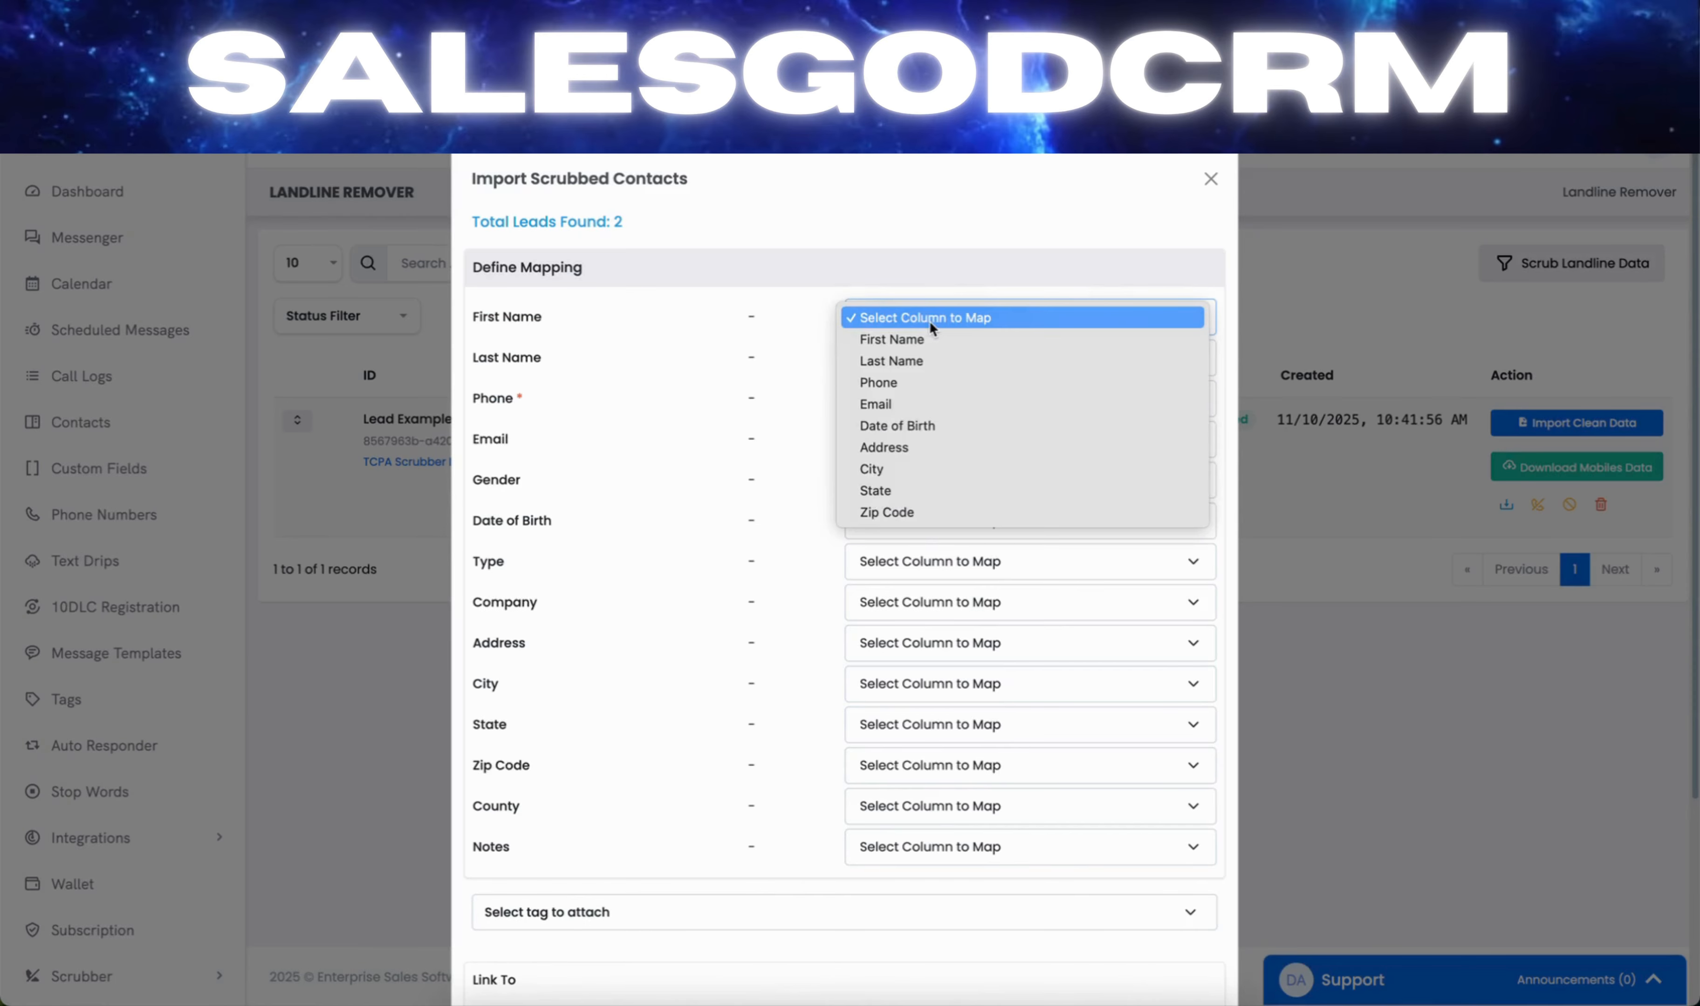
pyautogui.click(890, 342)
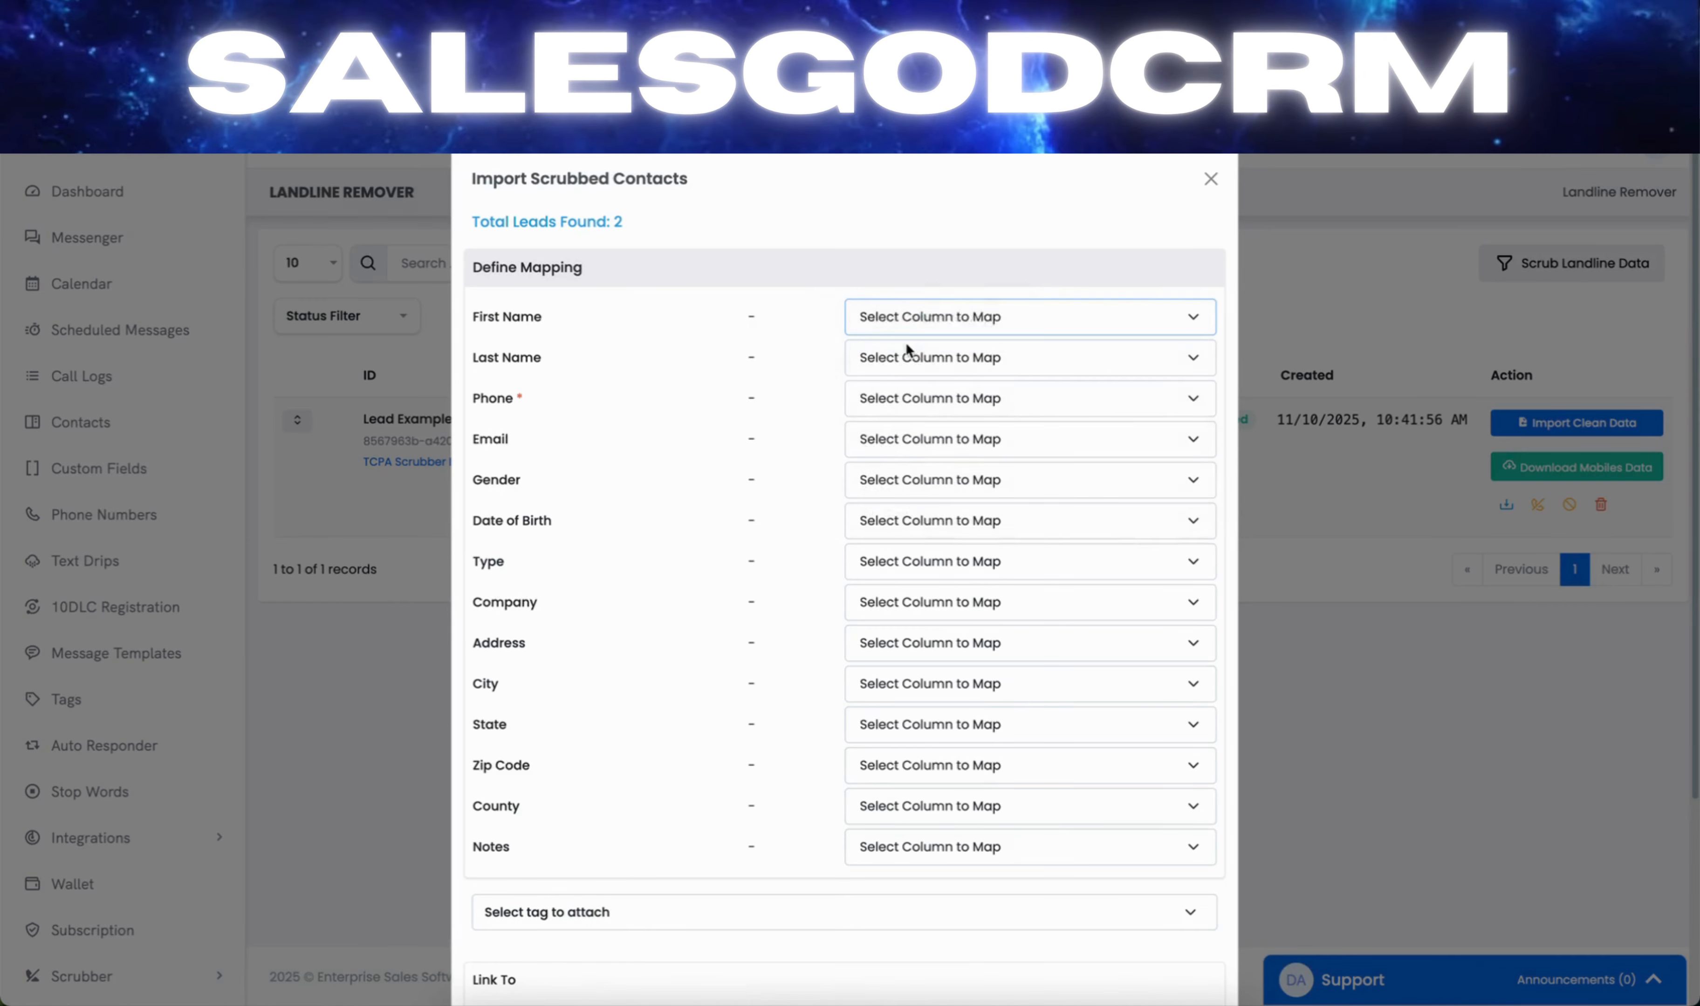
pyautogui.click(911, 353)
pyautogui.click(906, 379)
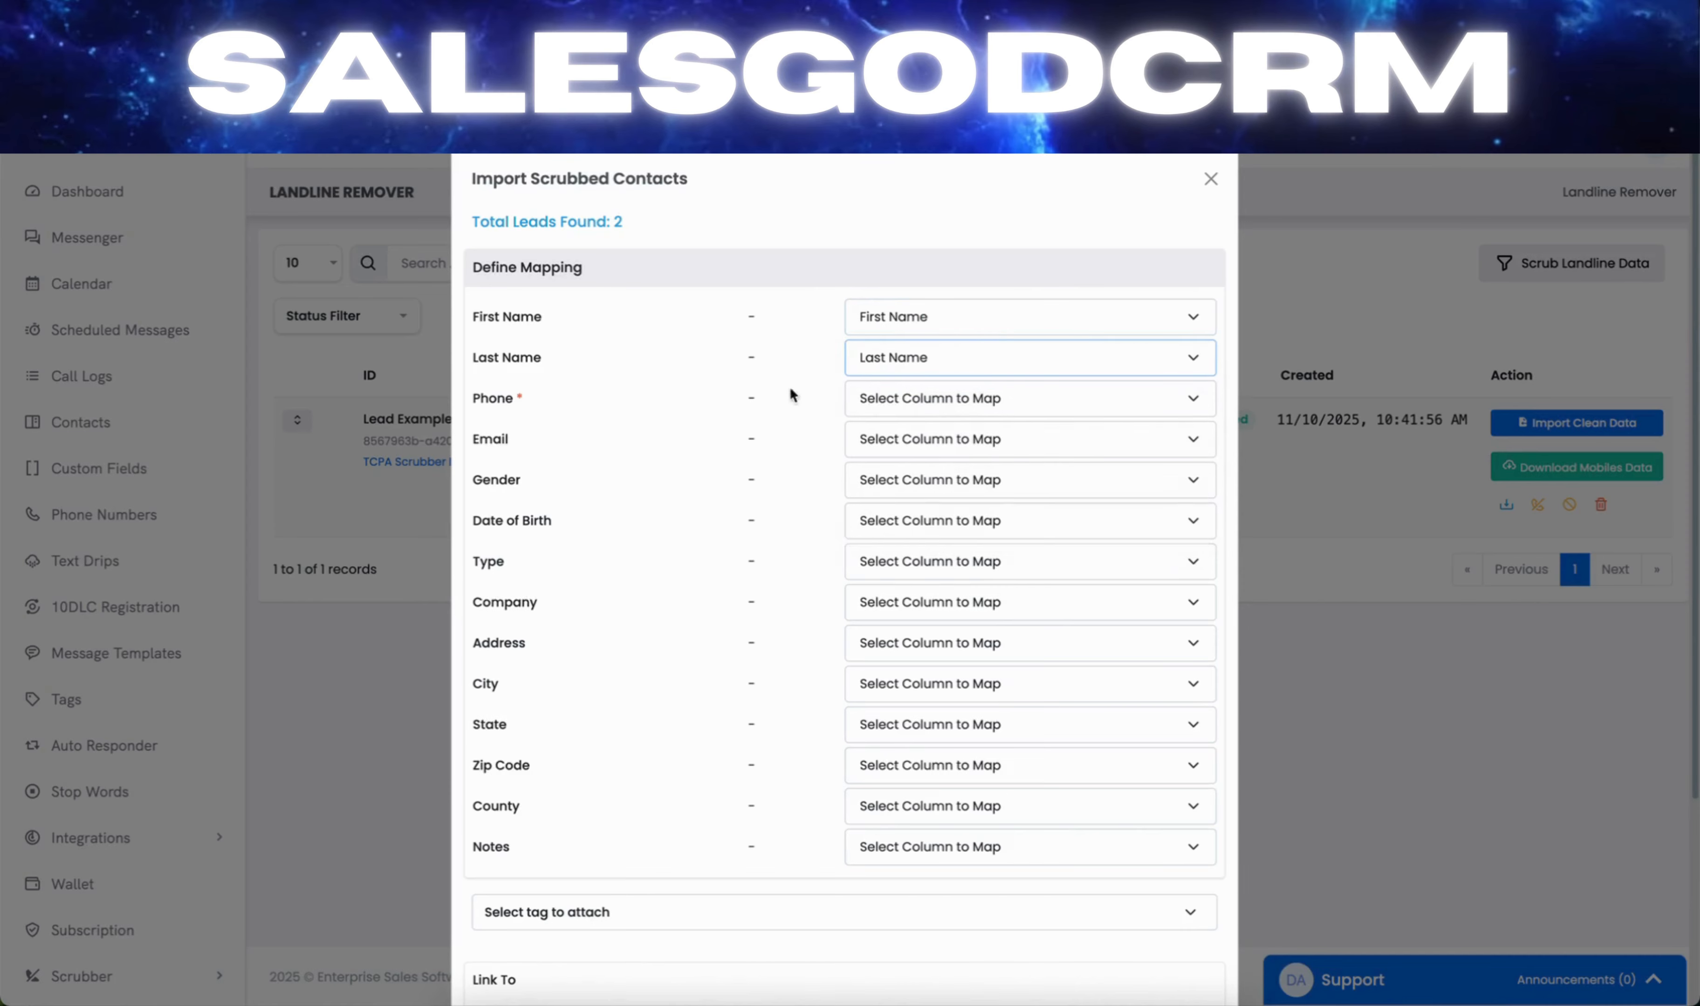
pyautogui.click(919, 392)
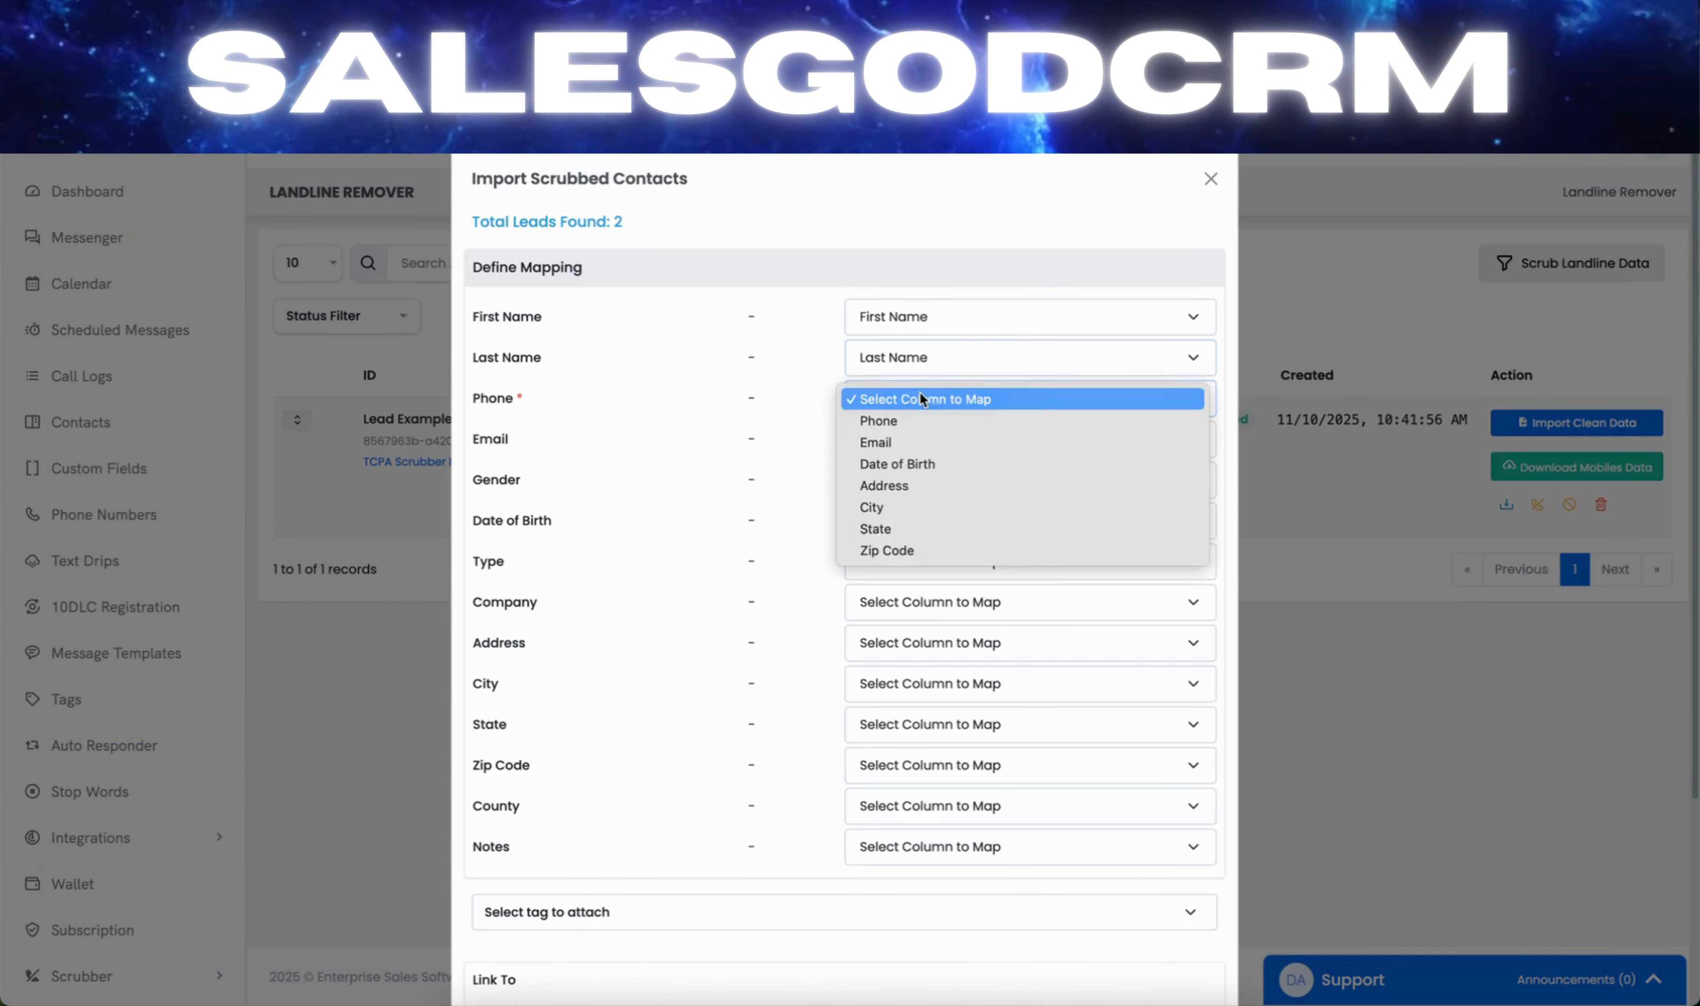
pyautogui.click(891, 416)
pyautogui.click(891, 437)
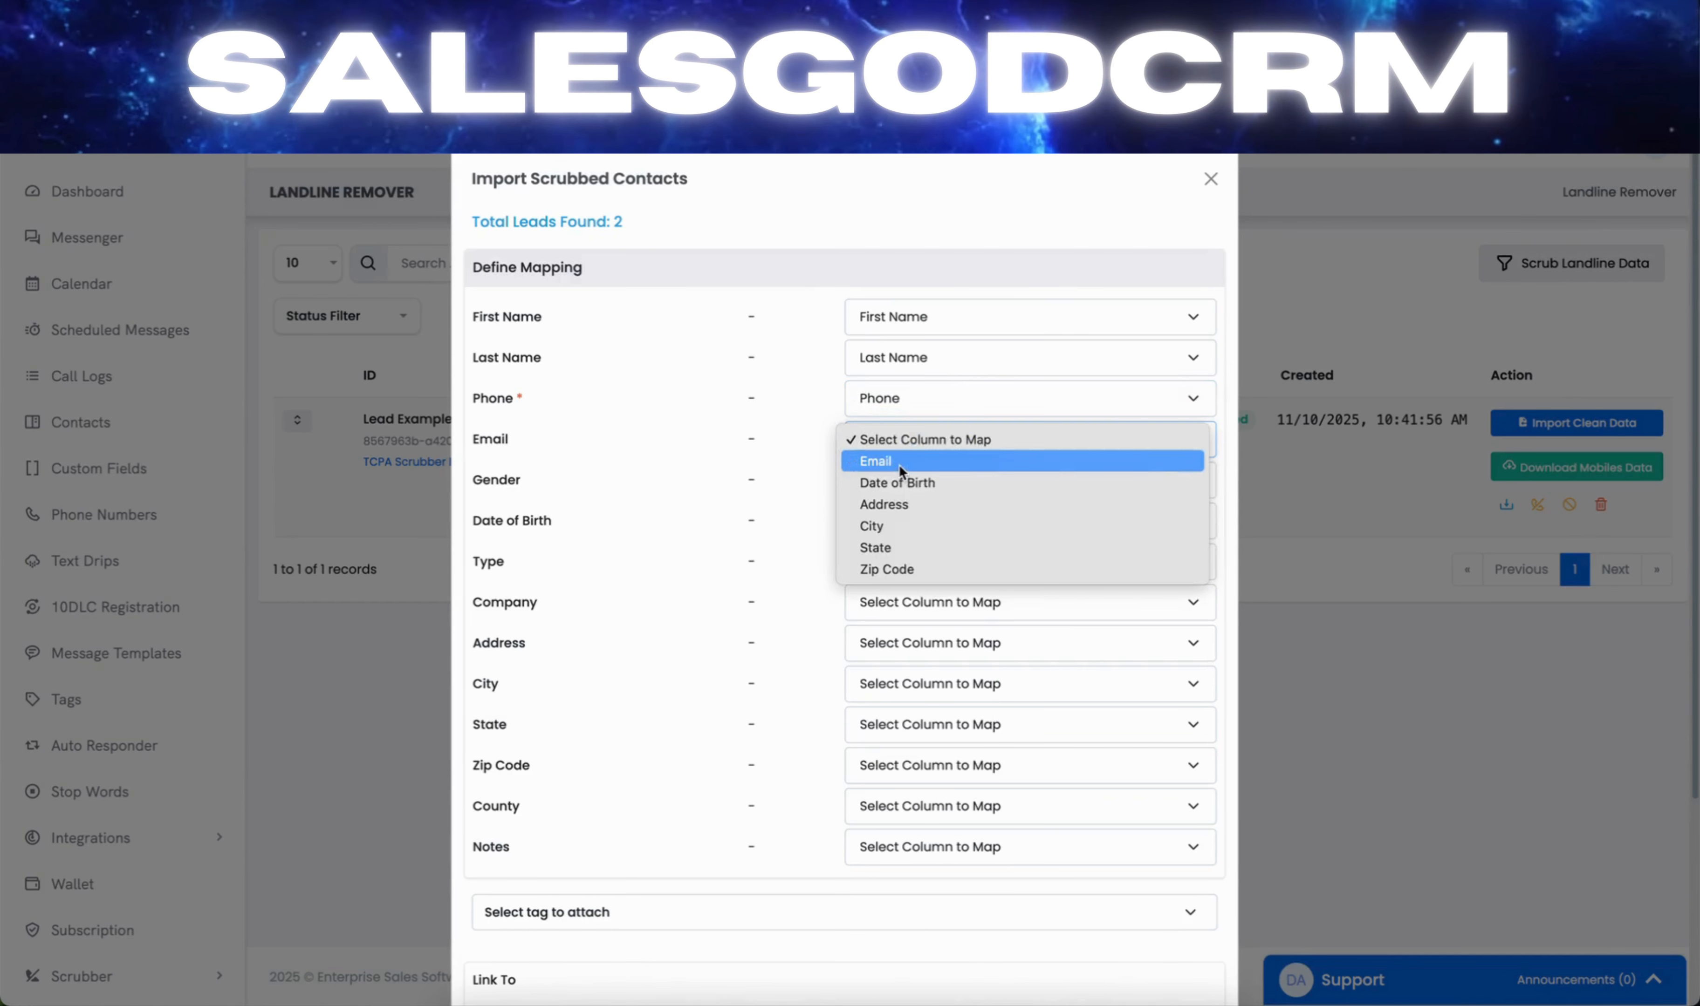
pyautogui.click(897, 458)
pyautogui.moveTo(473, 481); pyautogui.dragTo(521, 479)
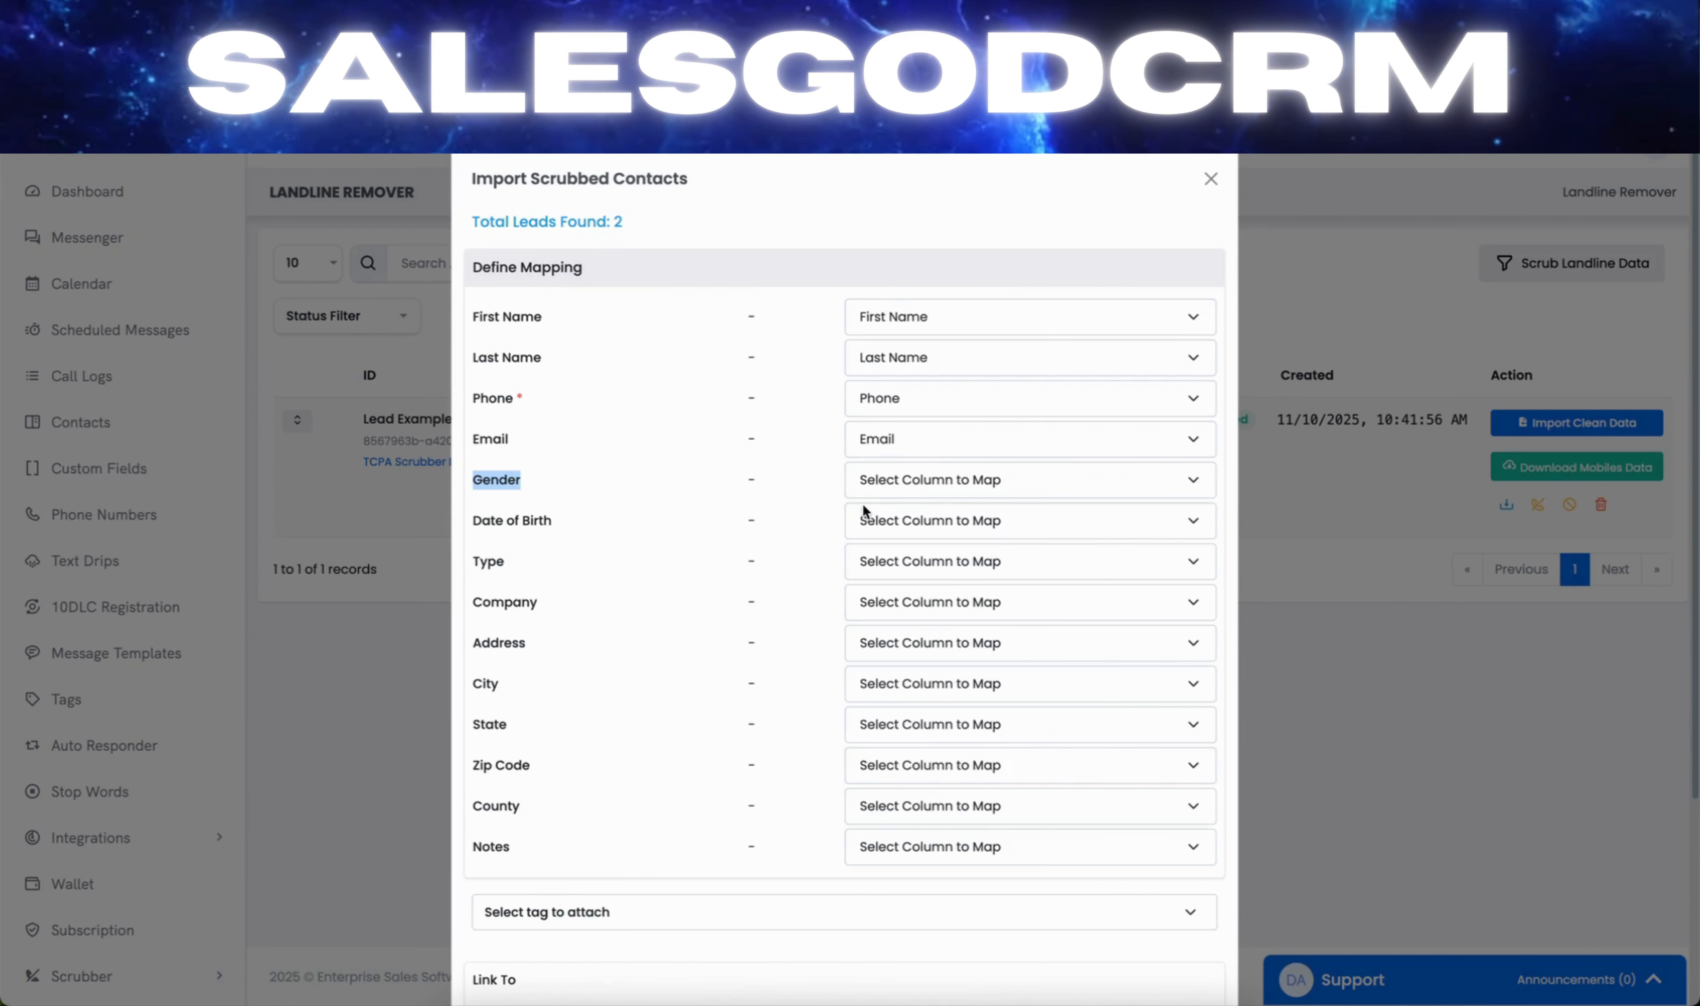
# - Map the Date of Birth, Address, City, State and Zip Code fields to the matching file columns
pyautogui.click(890, 521)
pyautogui.click(890, 539)
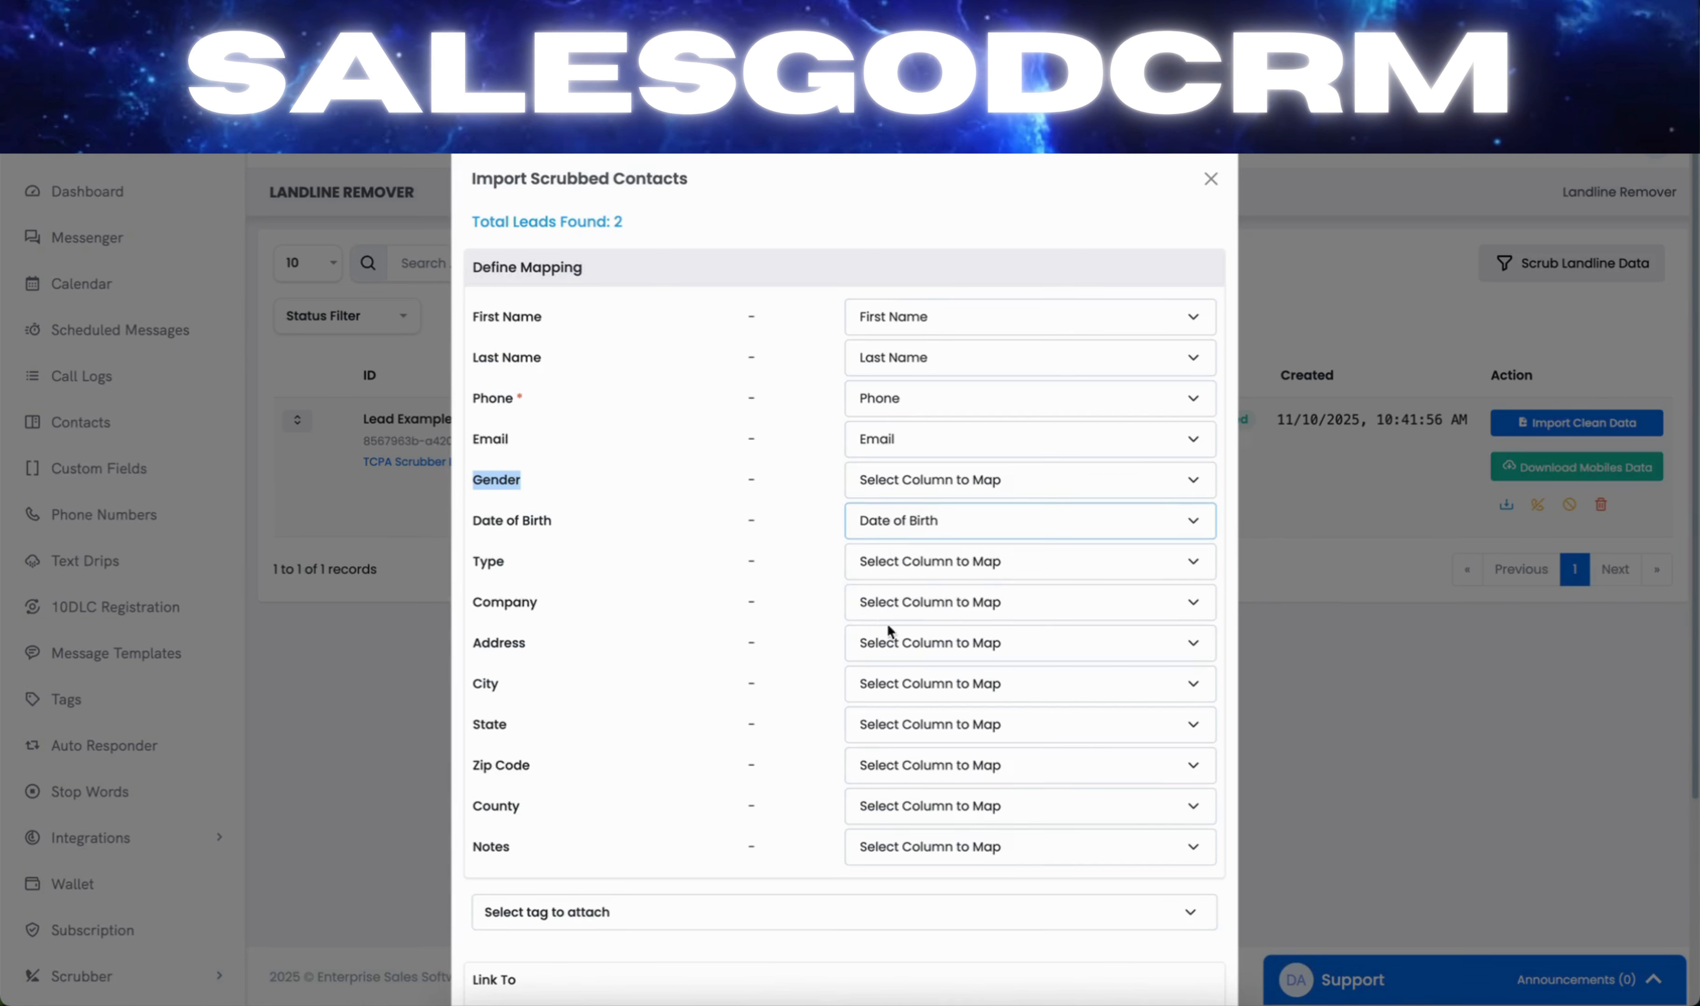
pyautogui.click(896, 642)
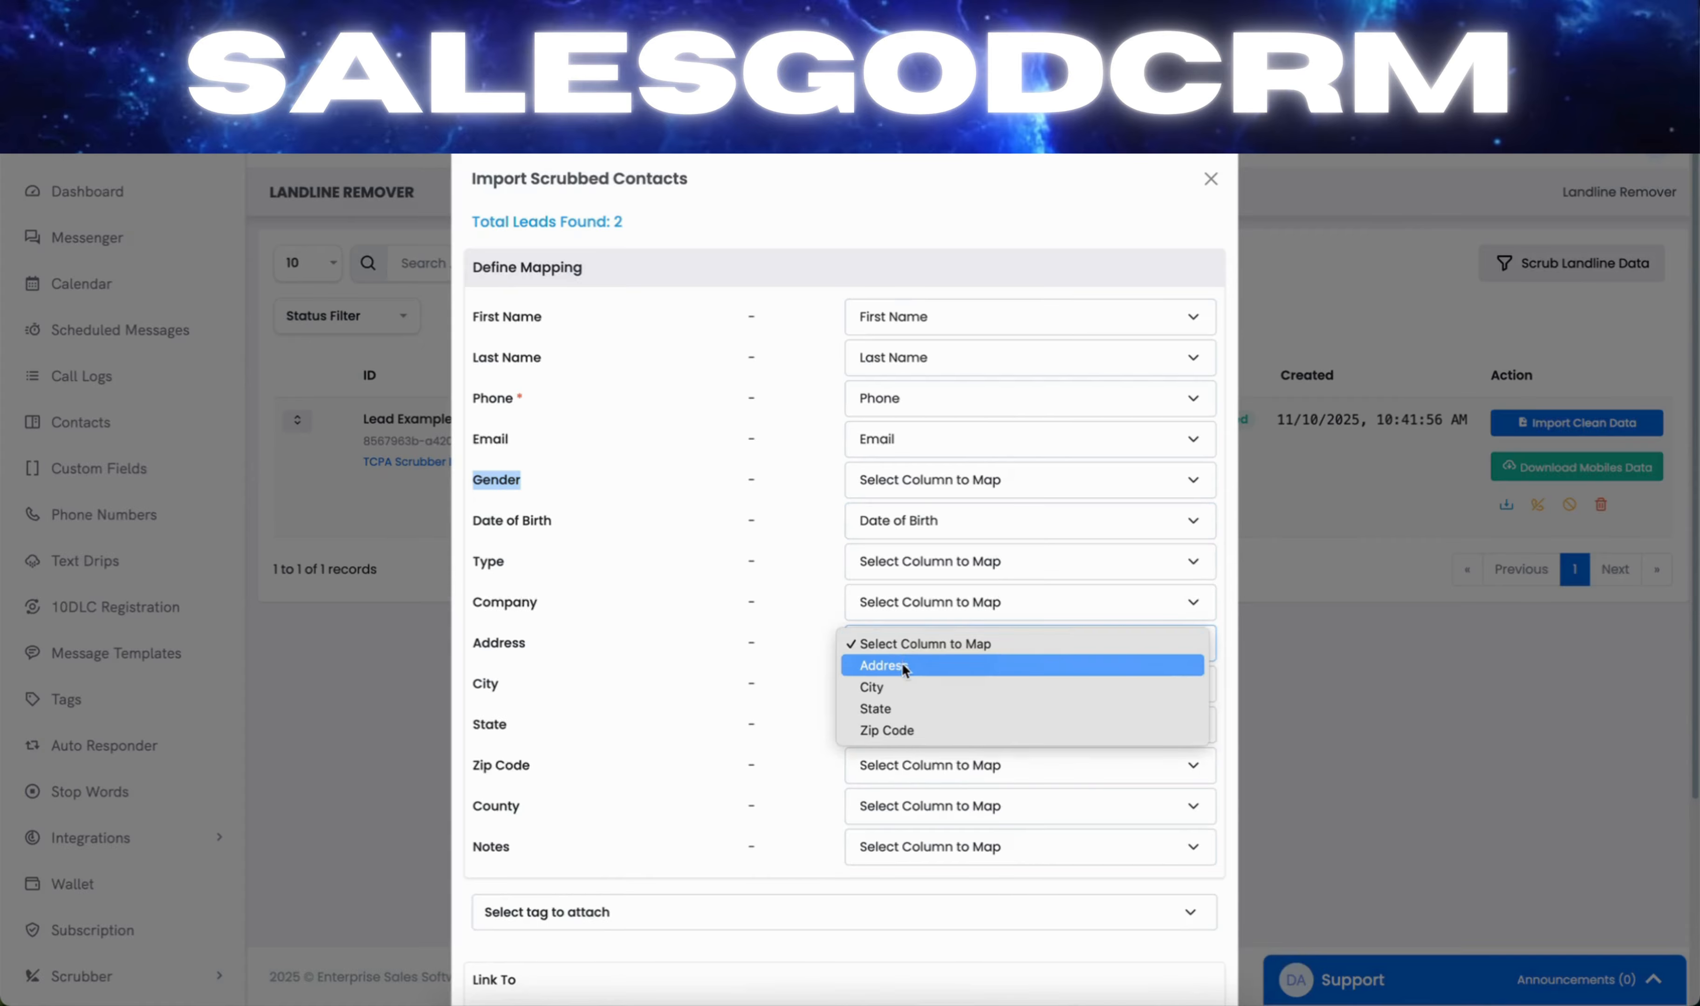
pyautogui.click(901, 664)
pyautogui.click(903, 682)
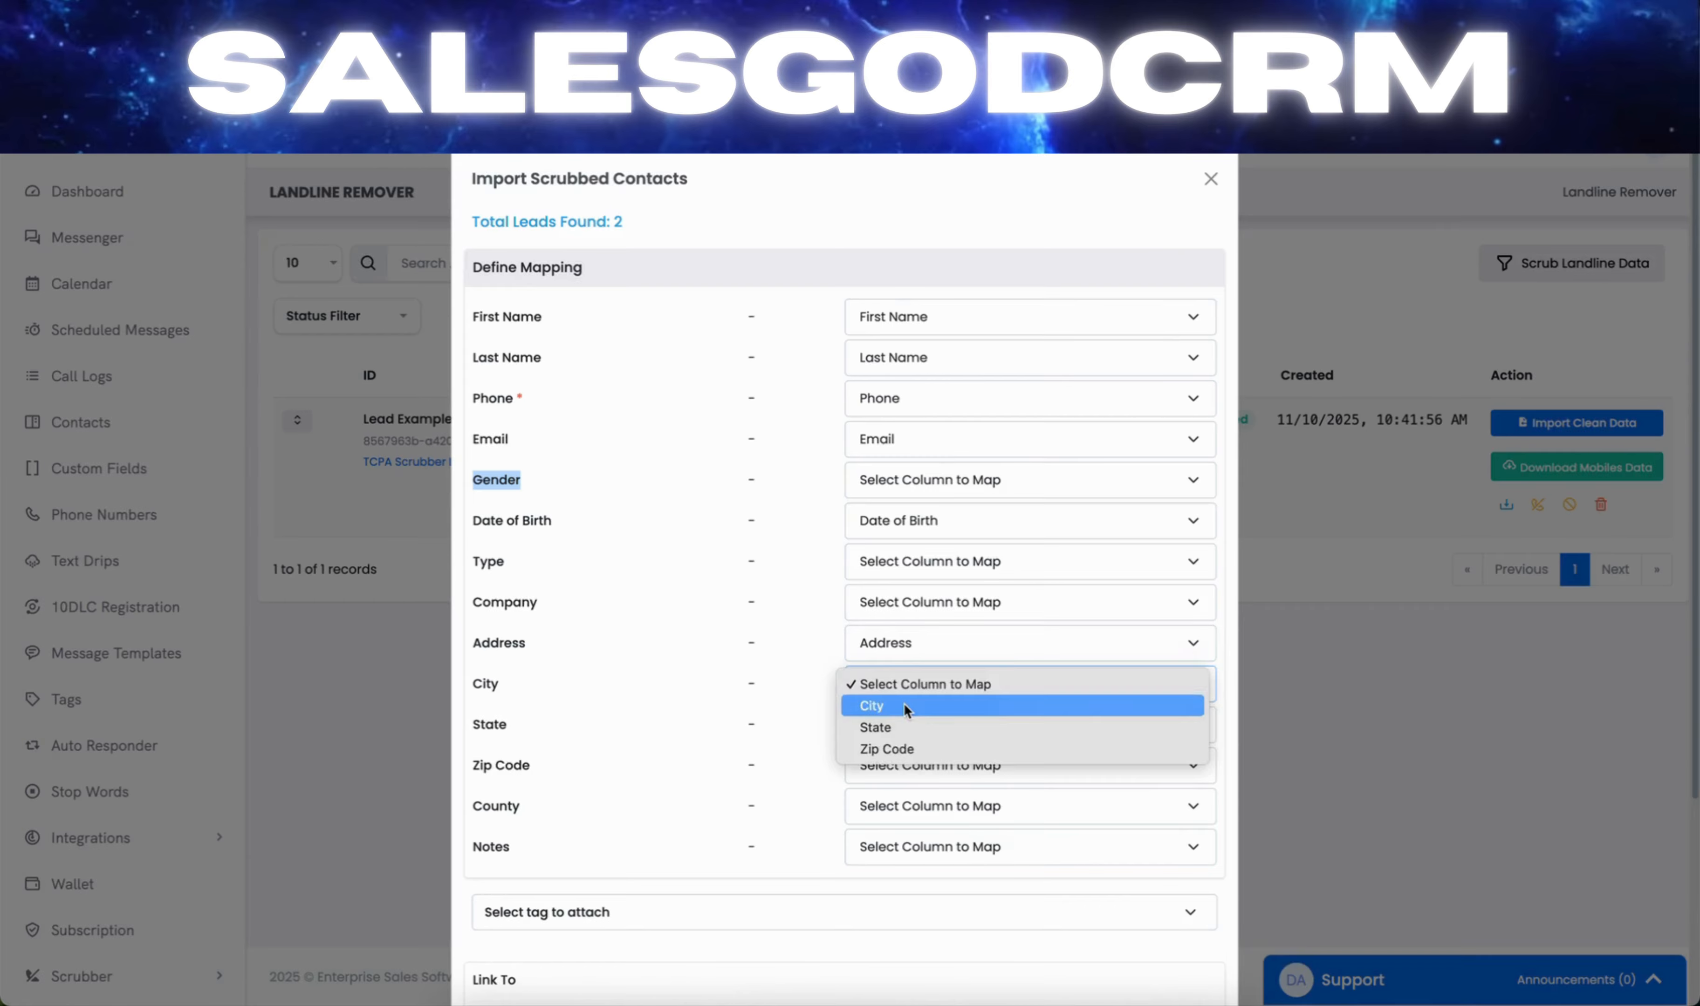
pyautogui.click(903, 702)
pyautogui.click(908, 721)
pyautogui.click(905, 743)
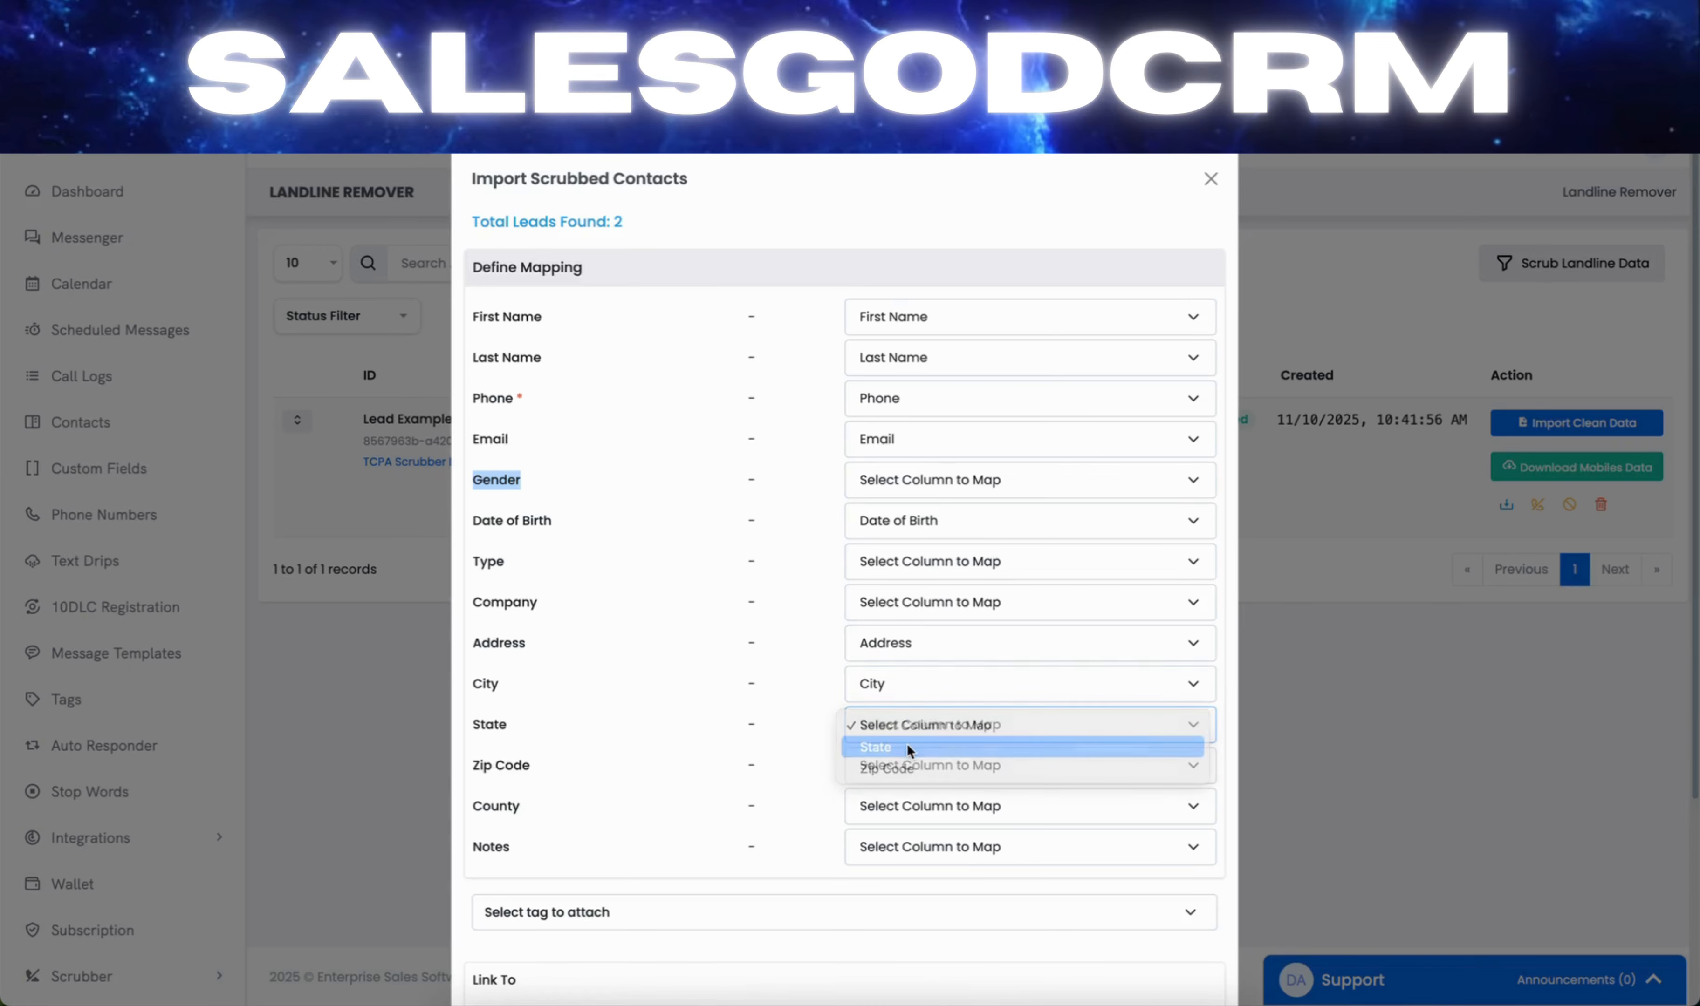
pyautogui.click(904, 765)
pyautogui.click(903, 784)
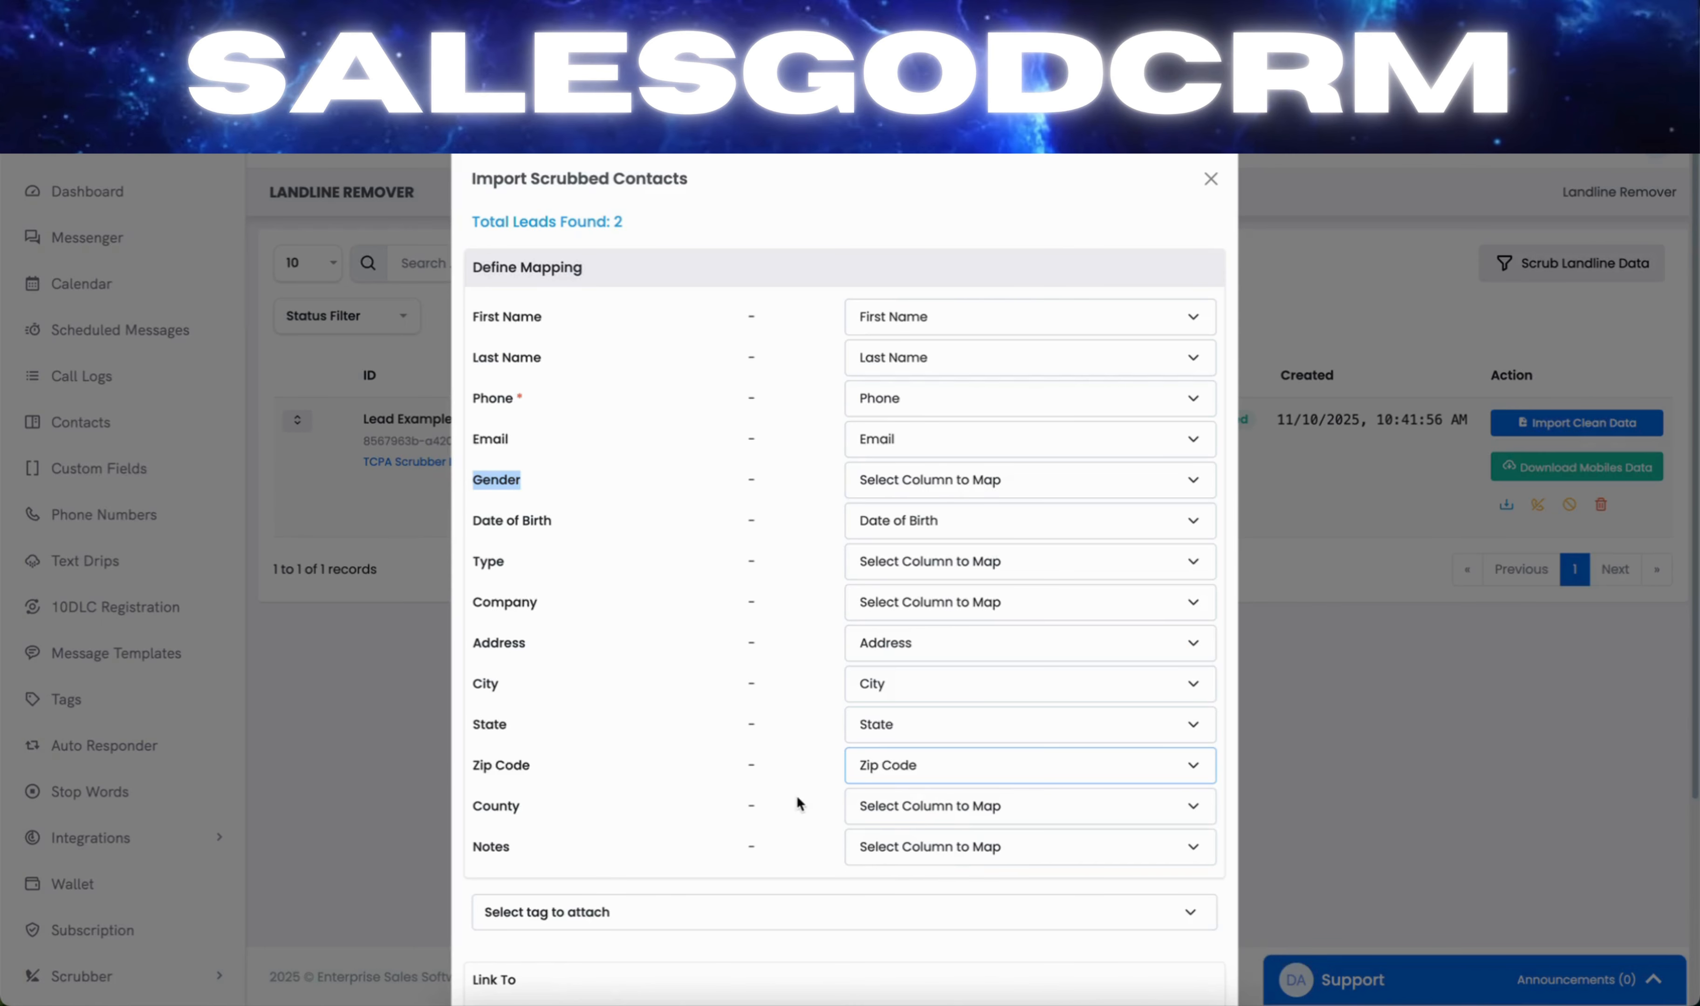
# - Import the clean leads linked to the Initial (Intro Text Drip) text drip, and open the contacts list
pyautogui.scroll(-4, 797, 787)
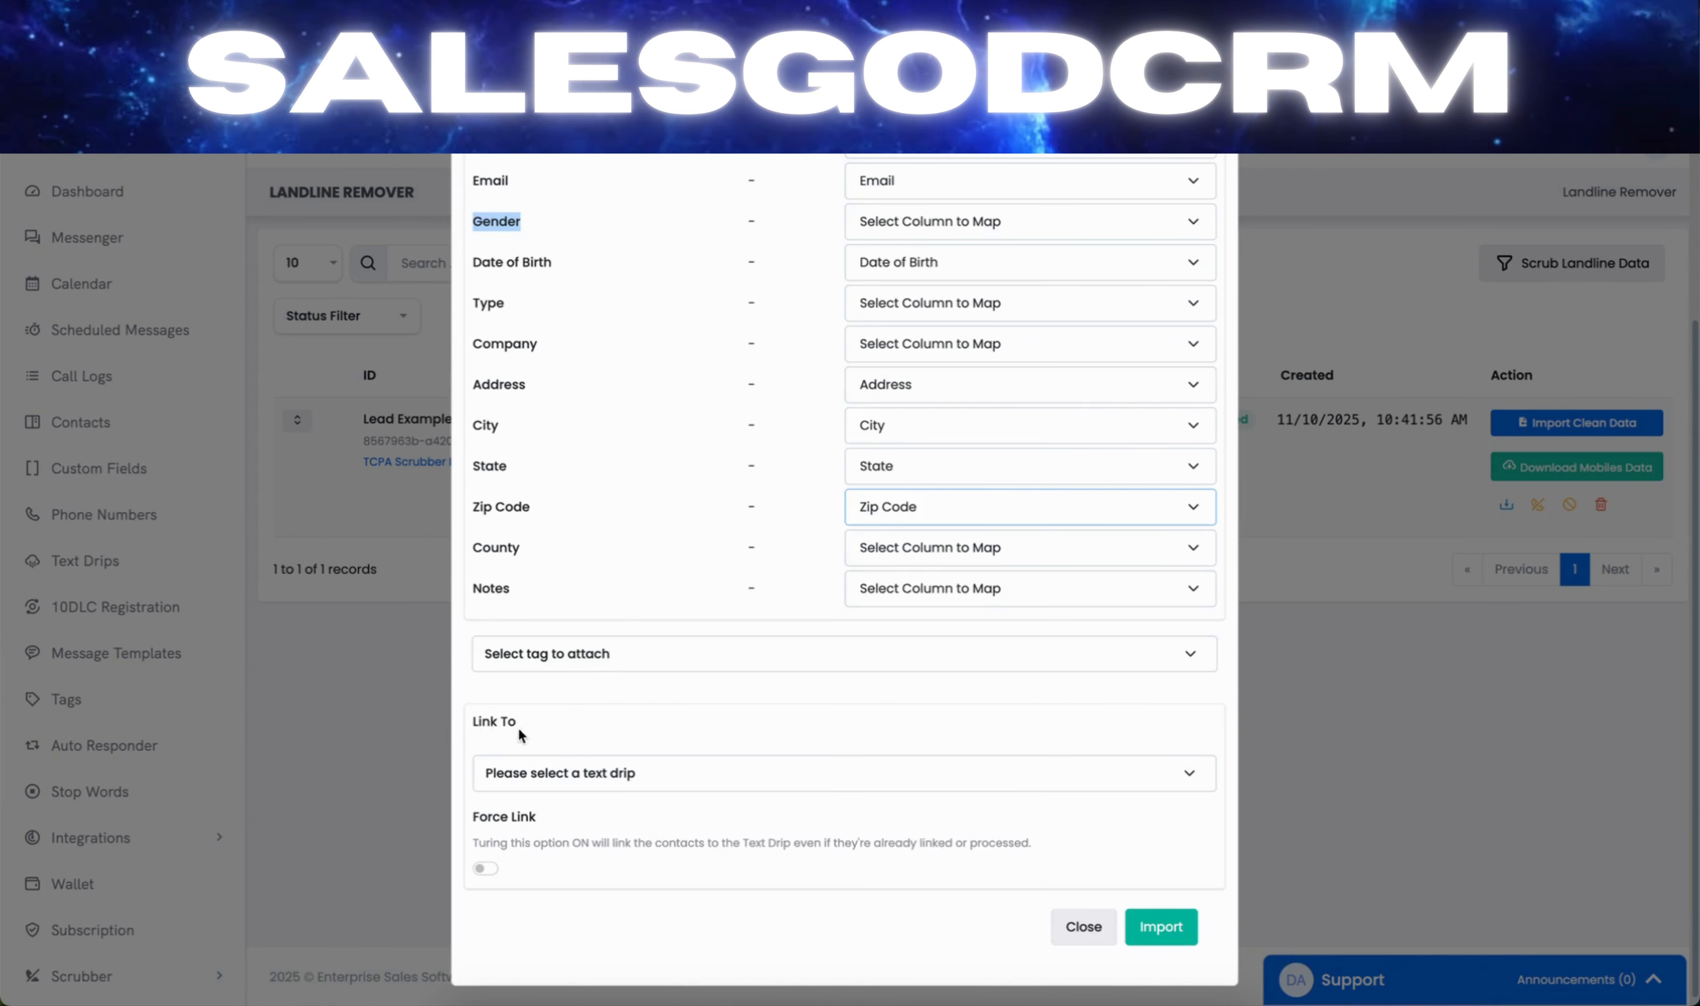
pyautogui.click(643, 780)
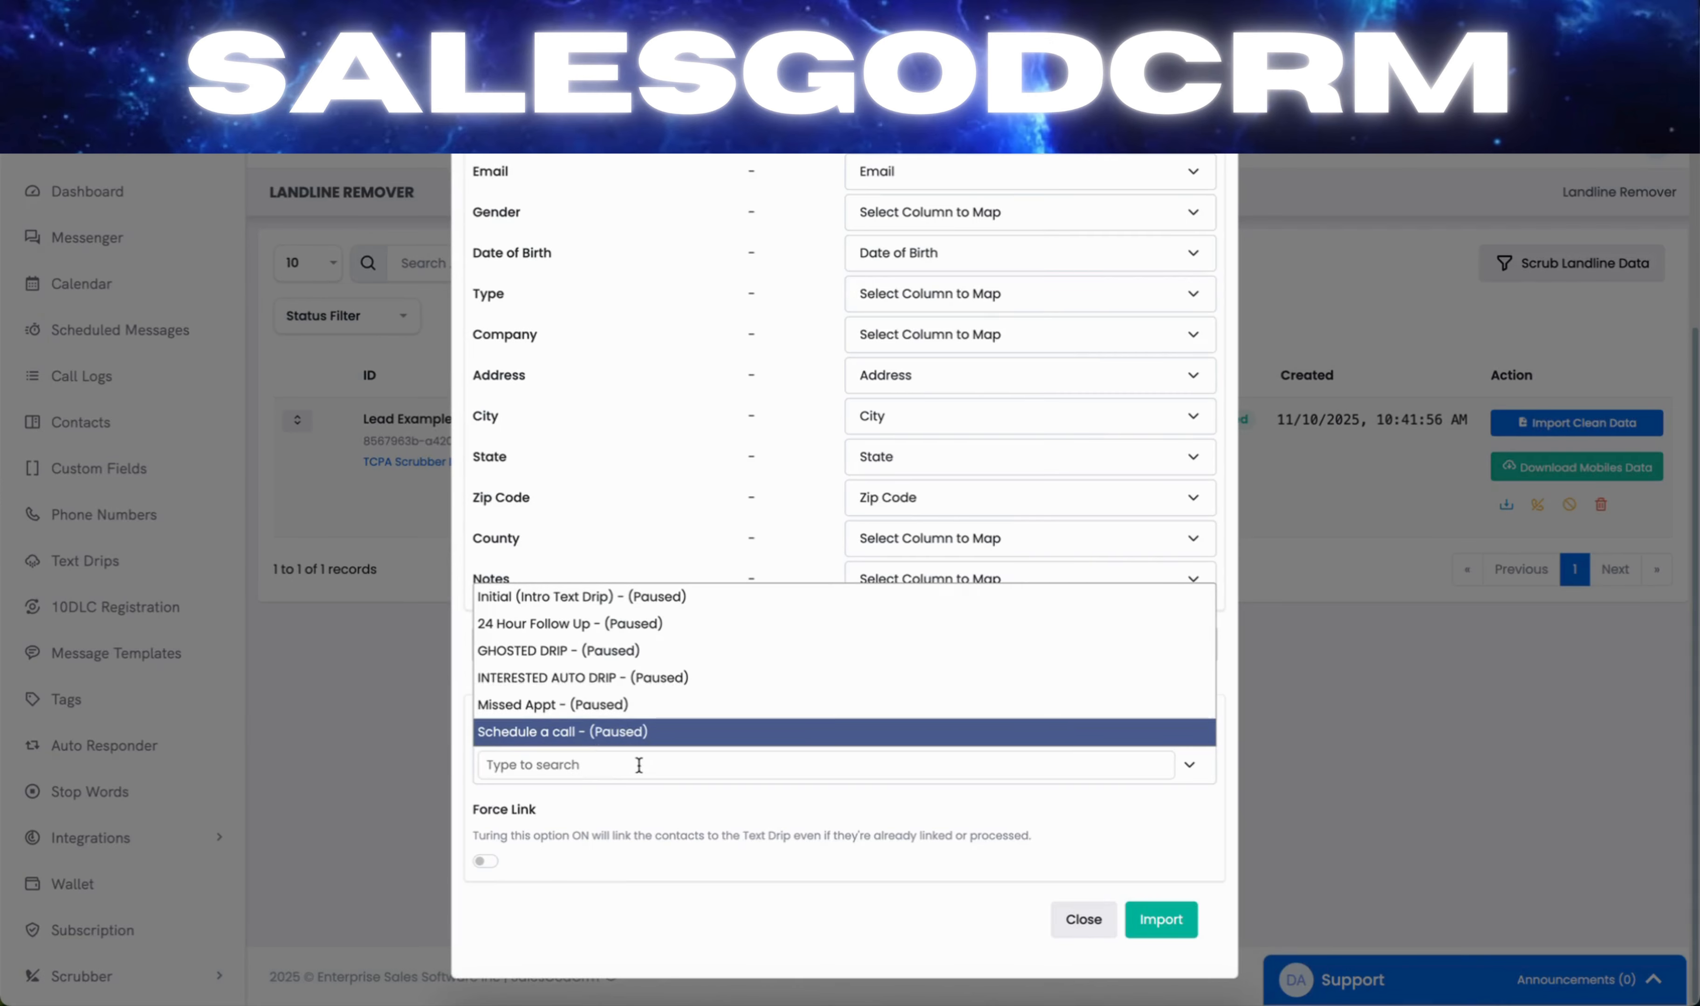
pyautogui.click(567, 598)
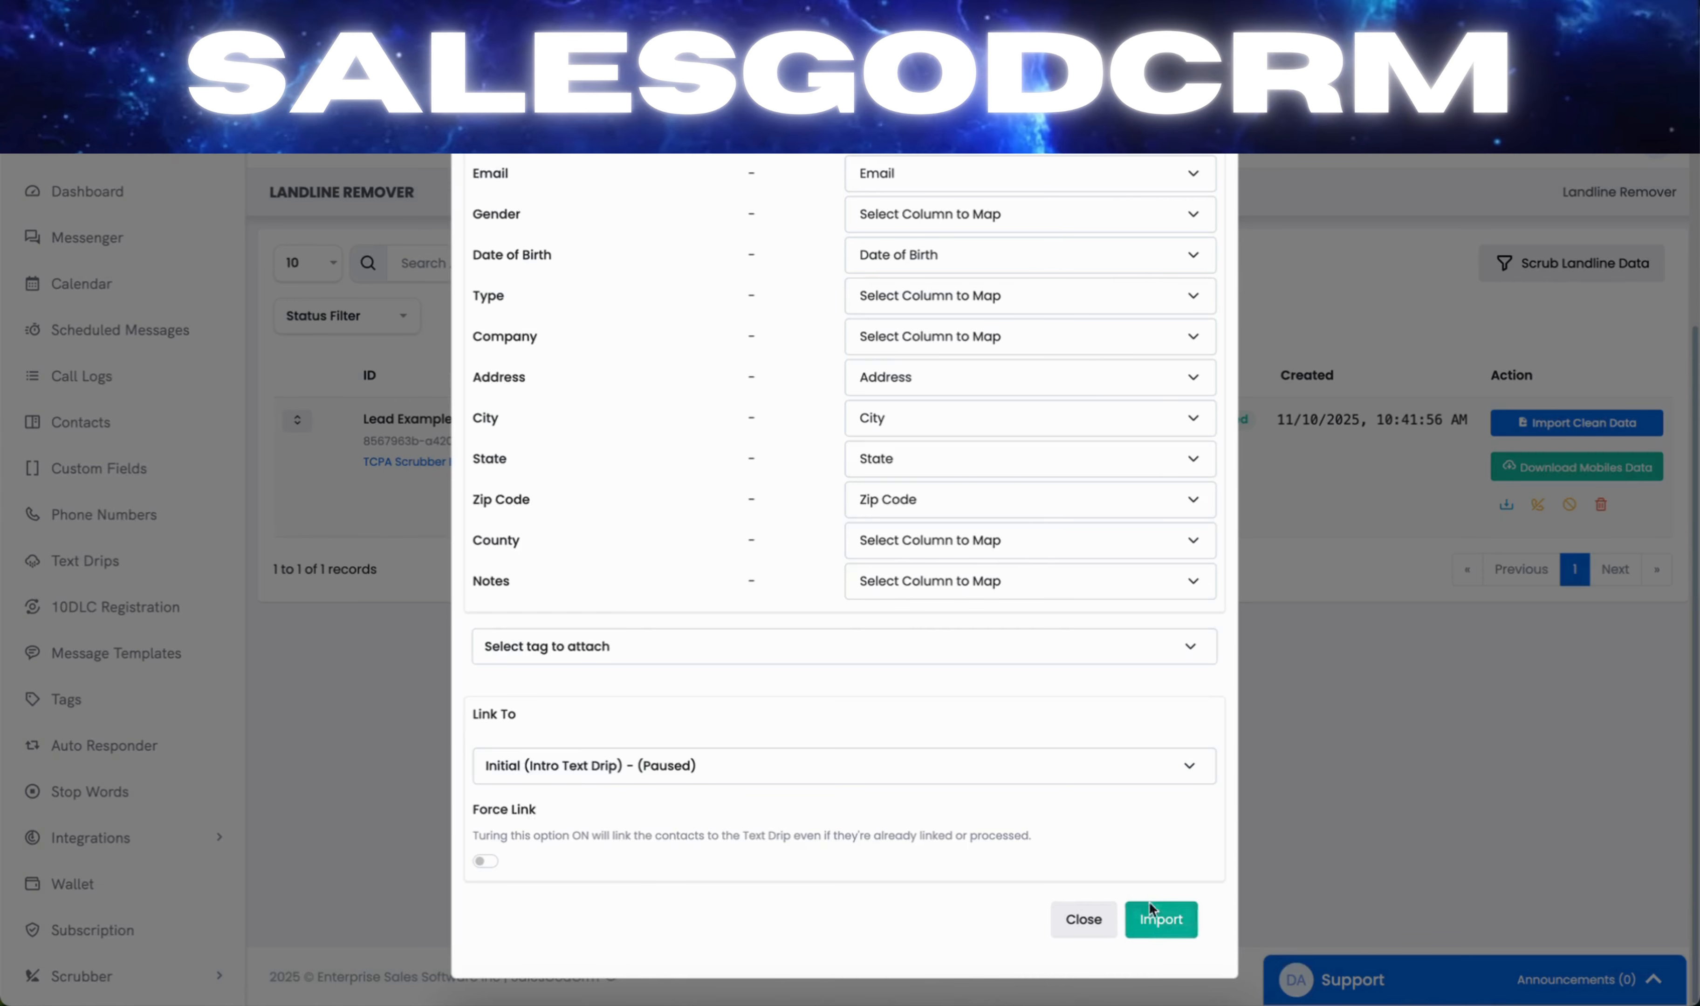
pyautogui.click(1161, 921)
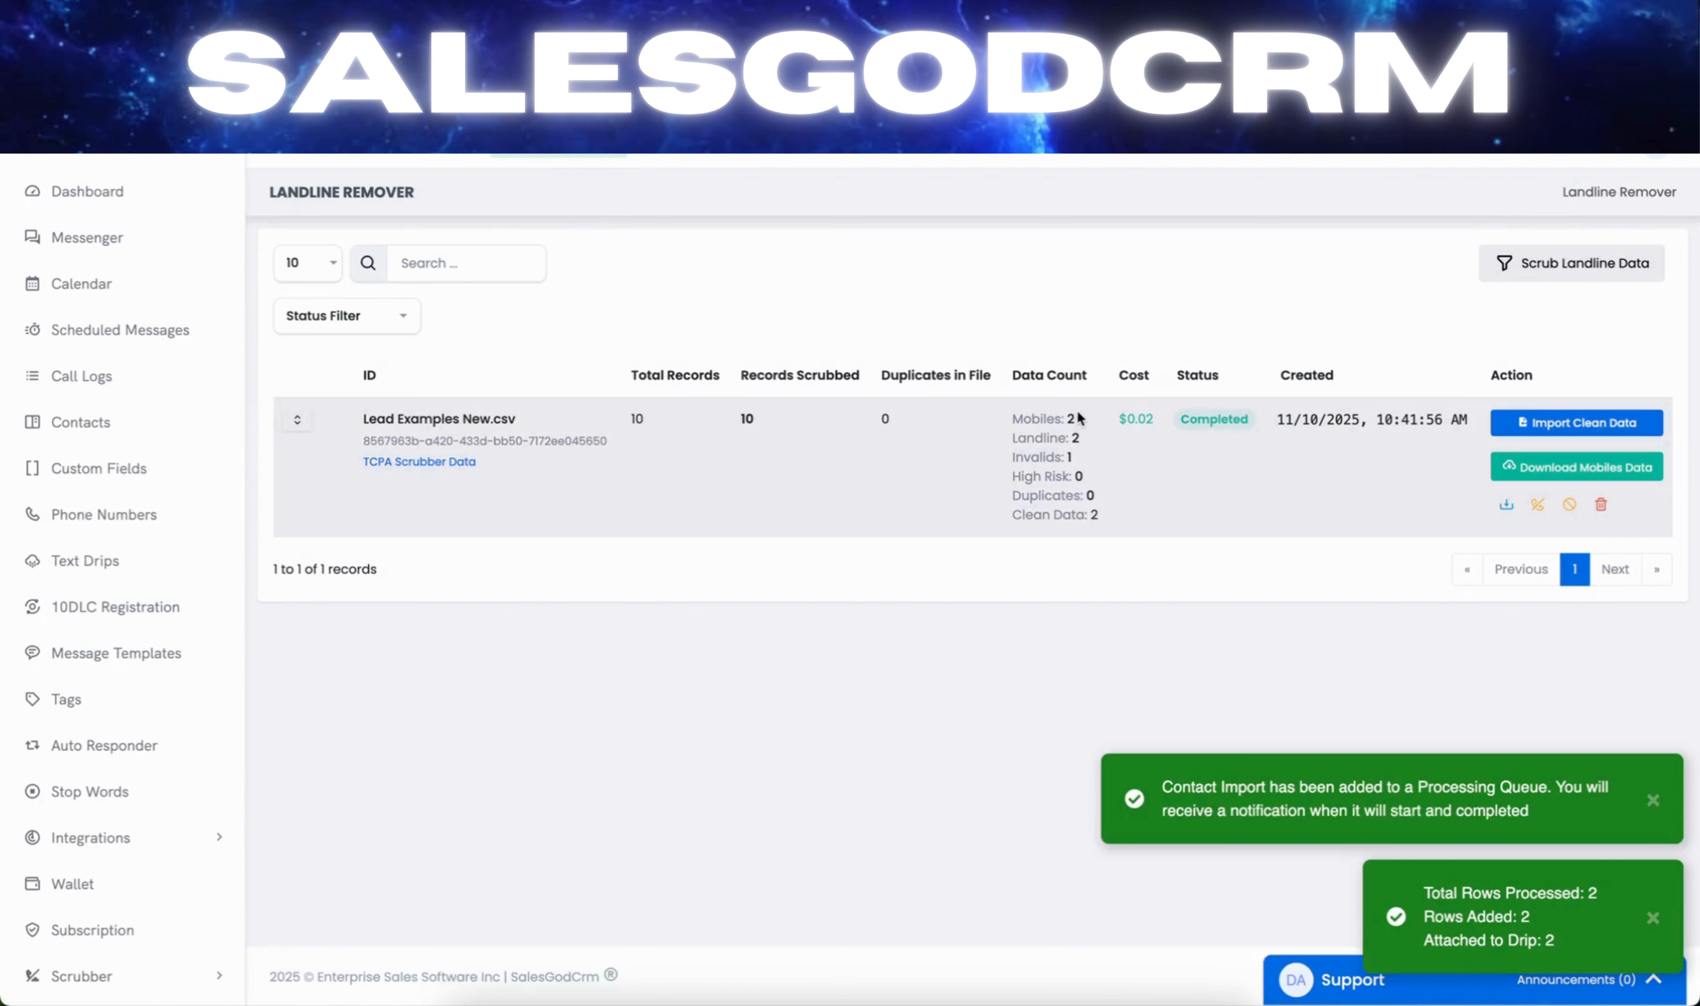
pyautogui.moveTo(1078, 421); pyautogui.dragTo(998, 423)
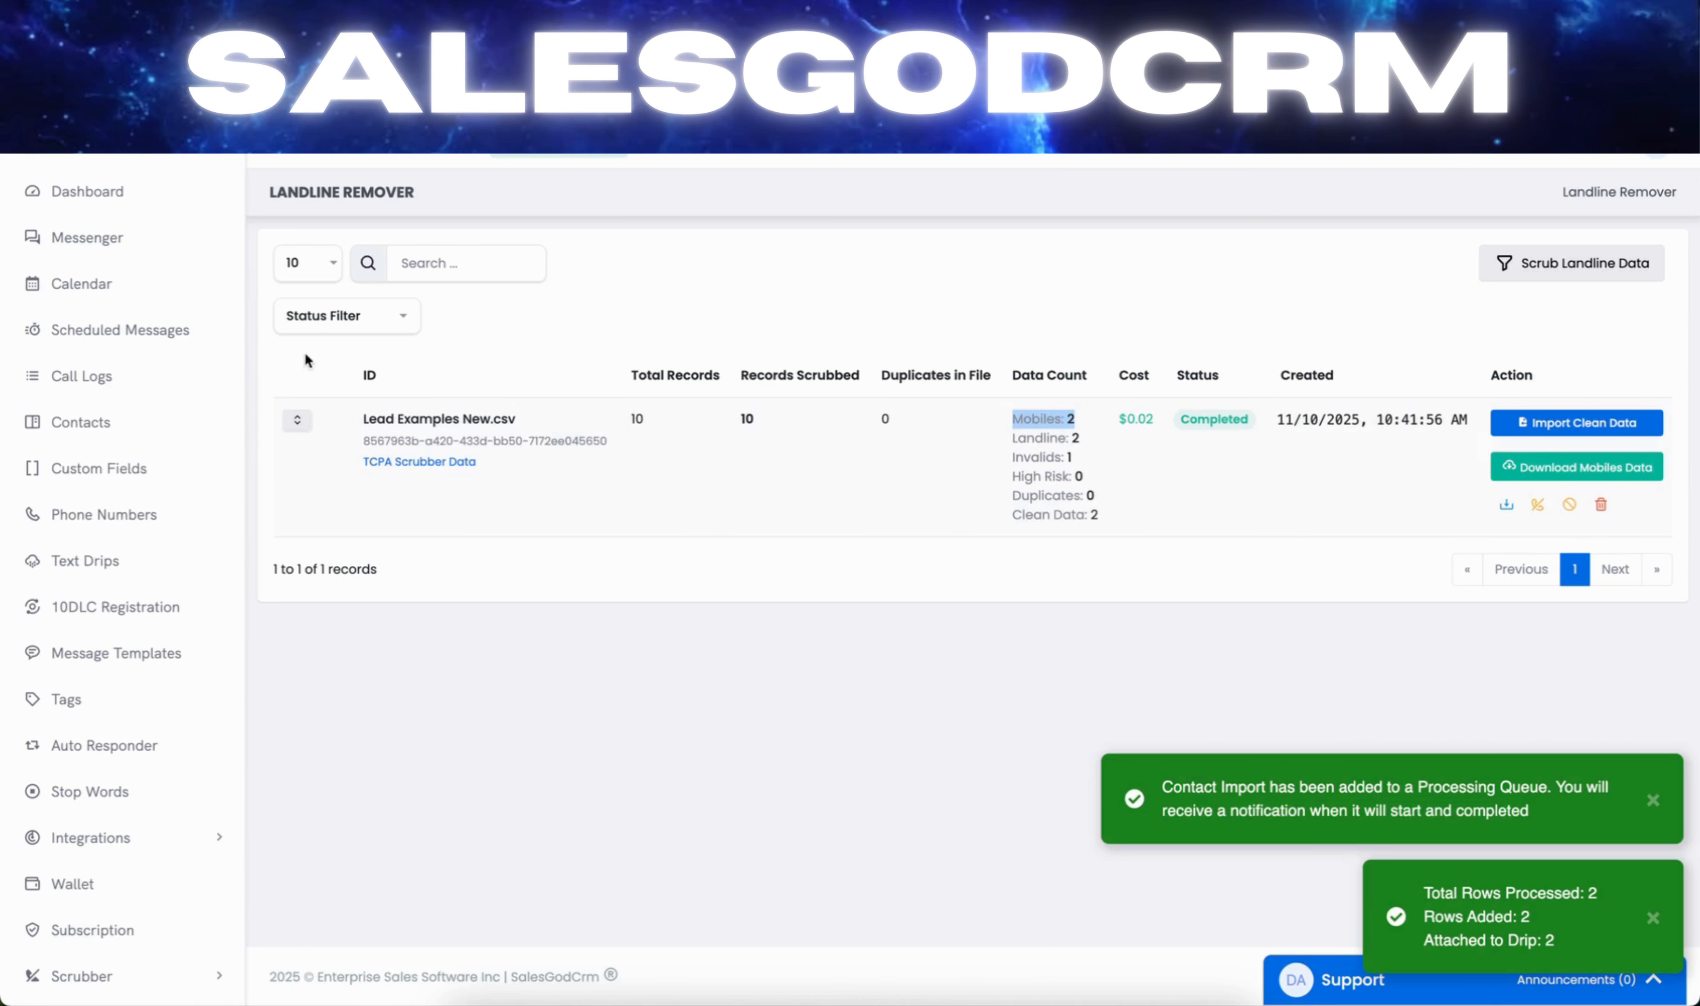
pyautogui.click(117, 424)
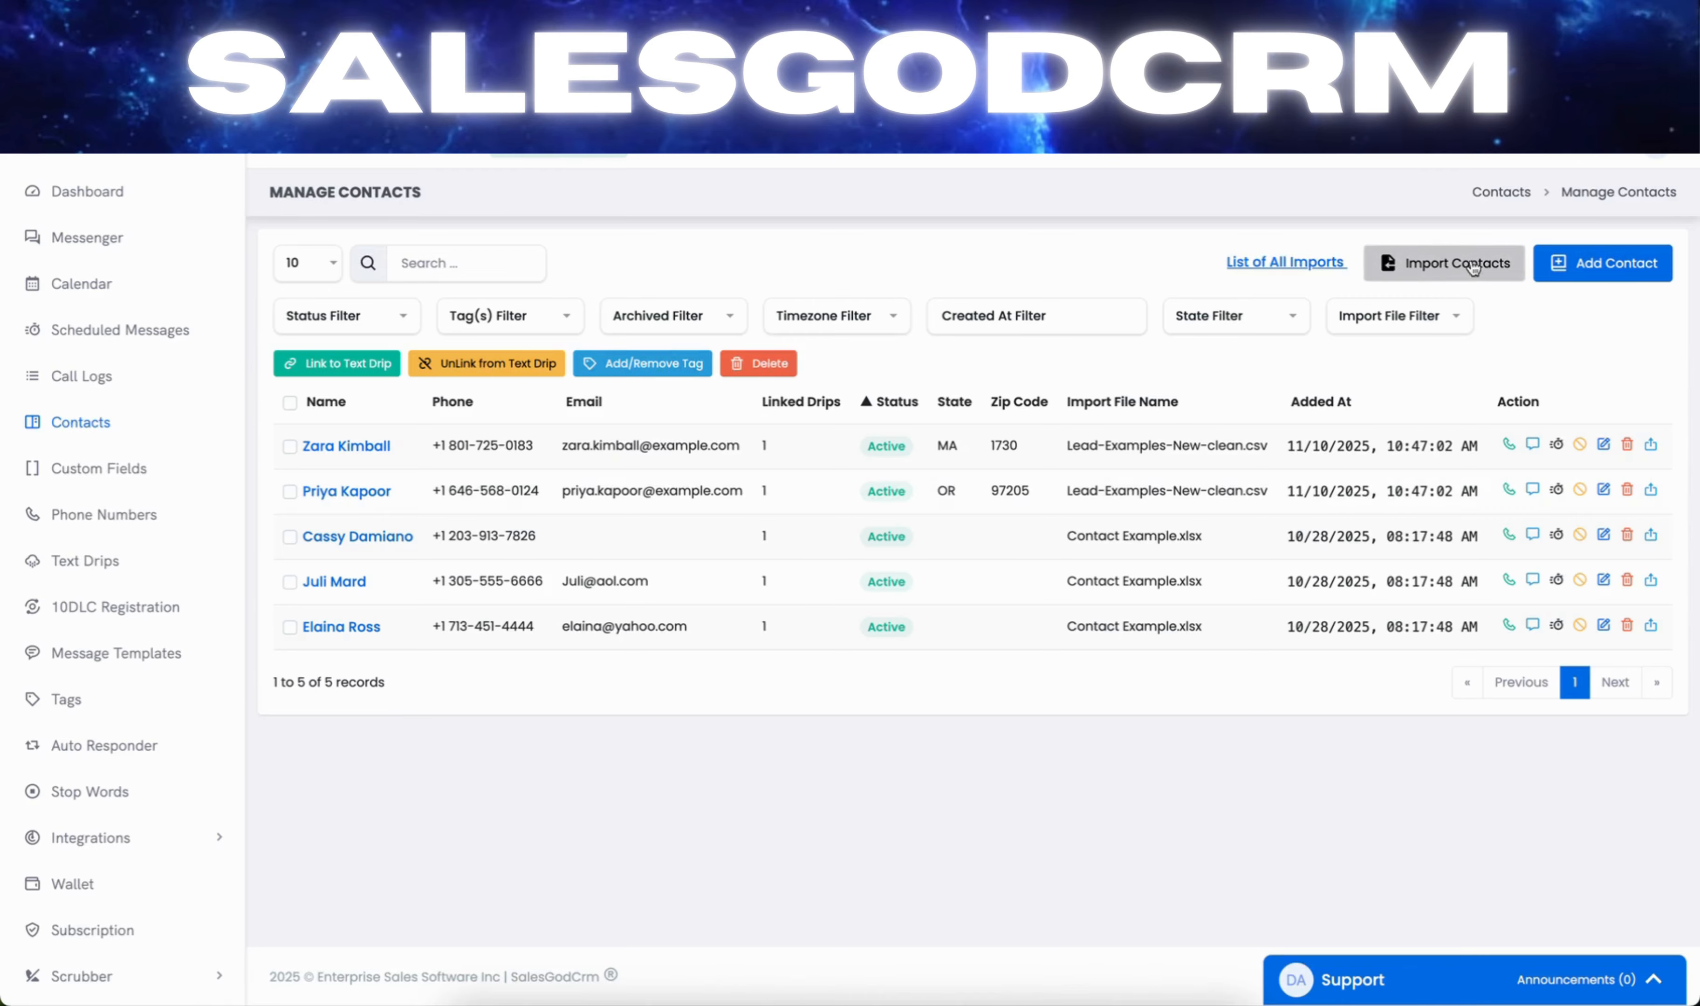
# - Look over the contact import's mapping and text drip options with Lead Examples New.csv attached, and close it without importing
pyautogui.click(1414, 269)
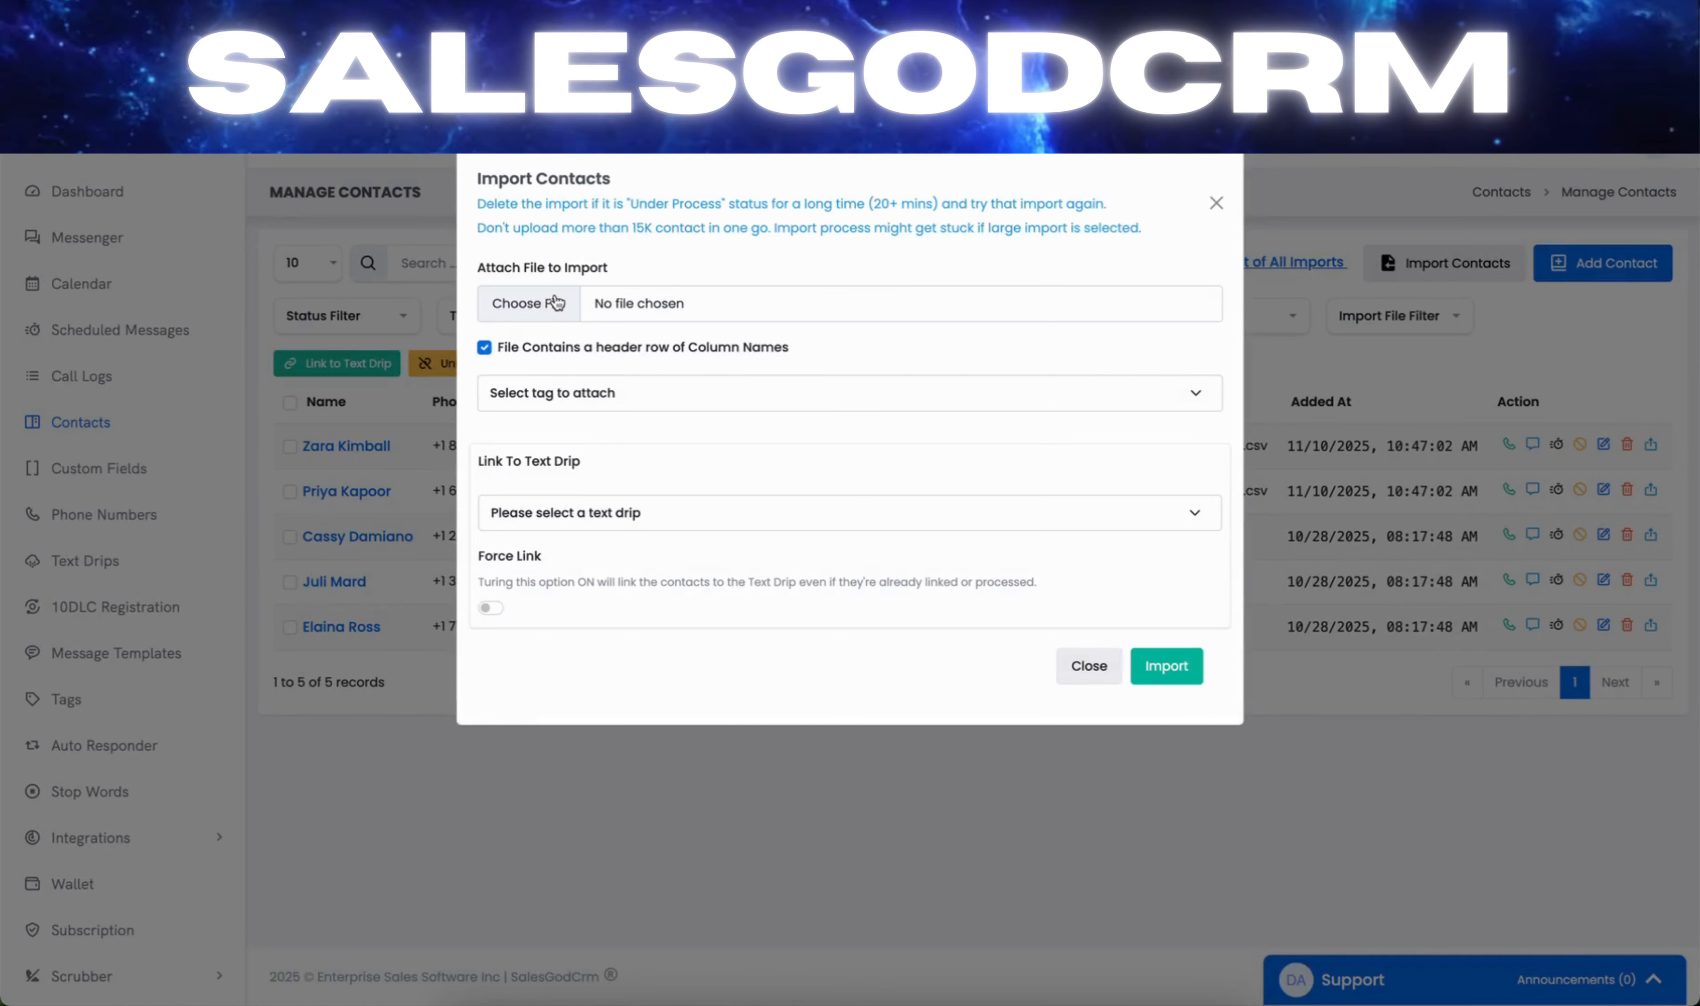
pyautogui.click(539, 308)
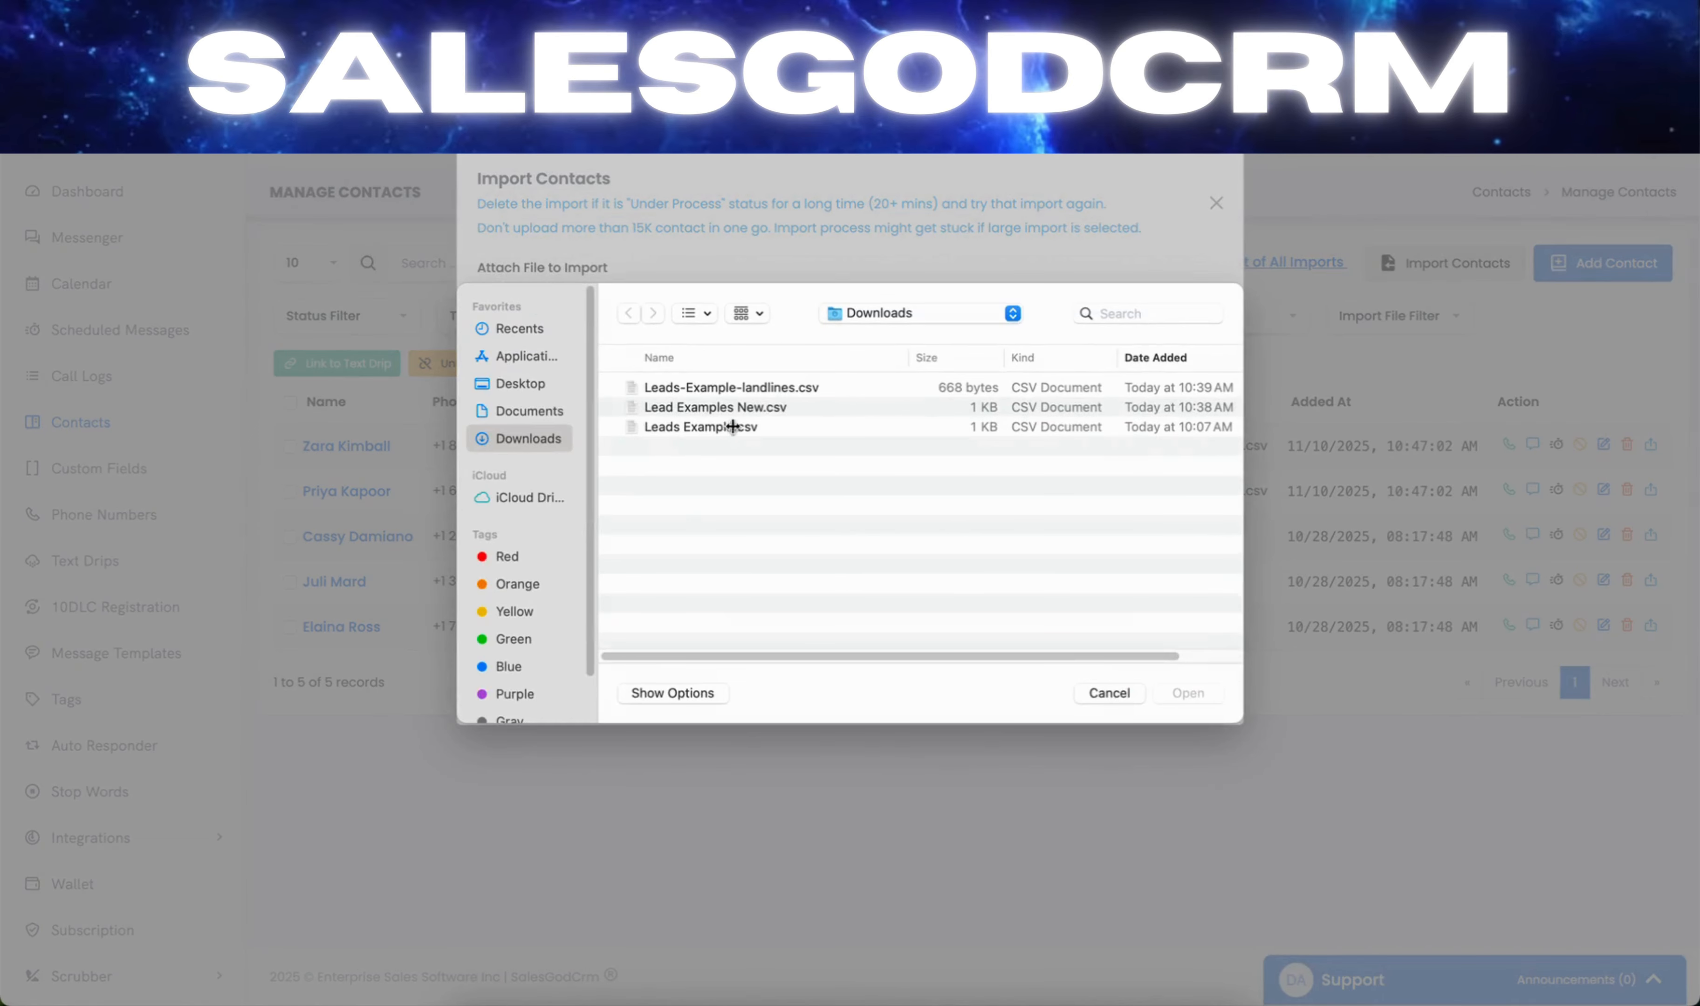
pyautogui.click(735, 409)
pyautogui.click(1197, 693)
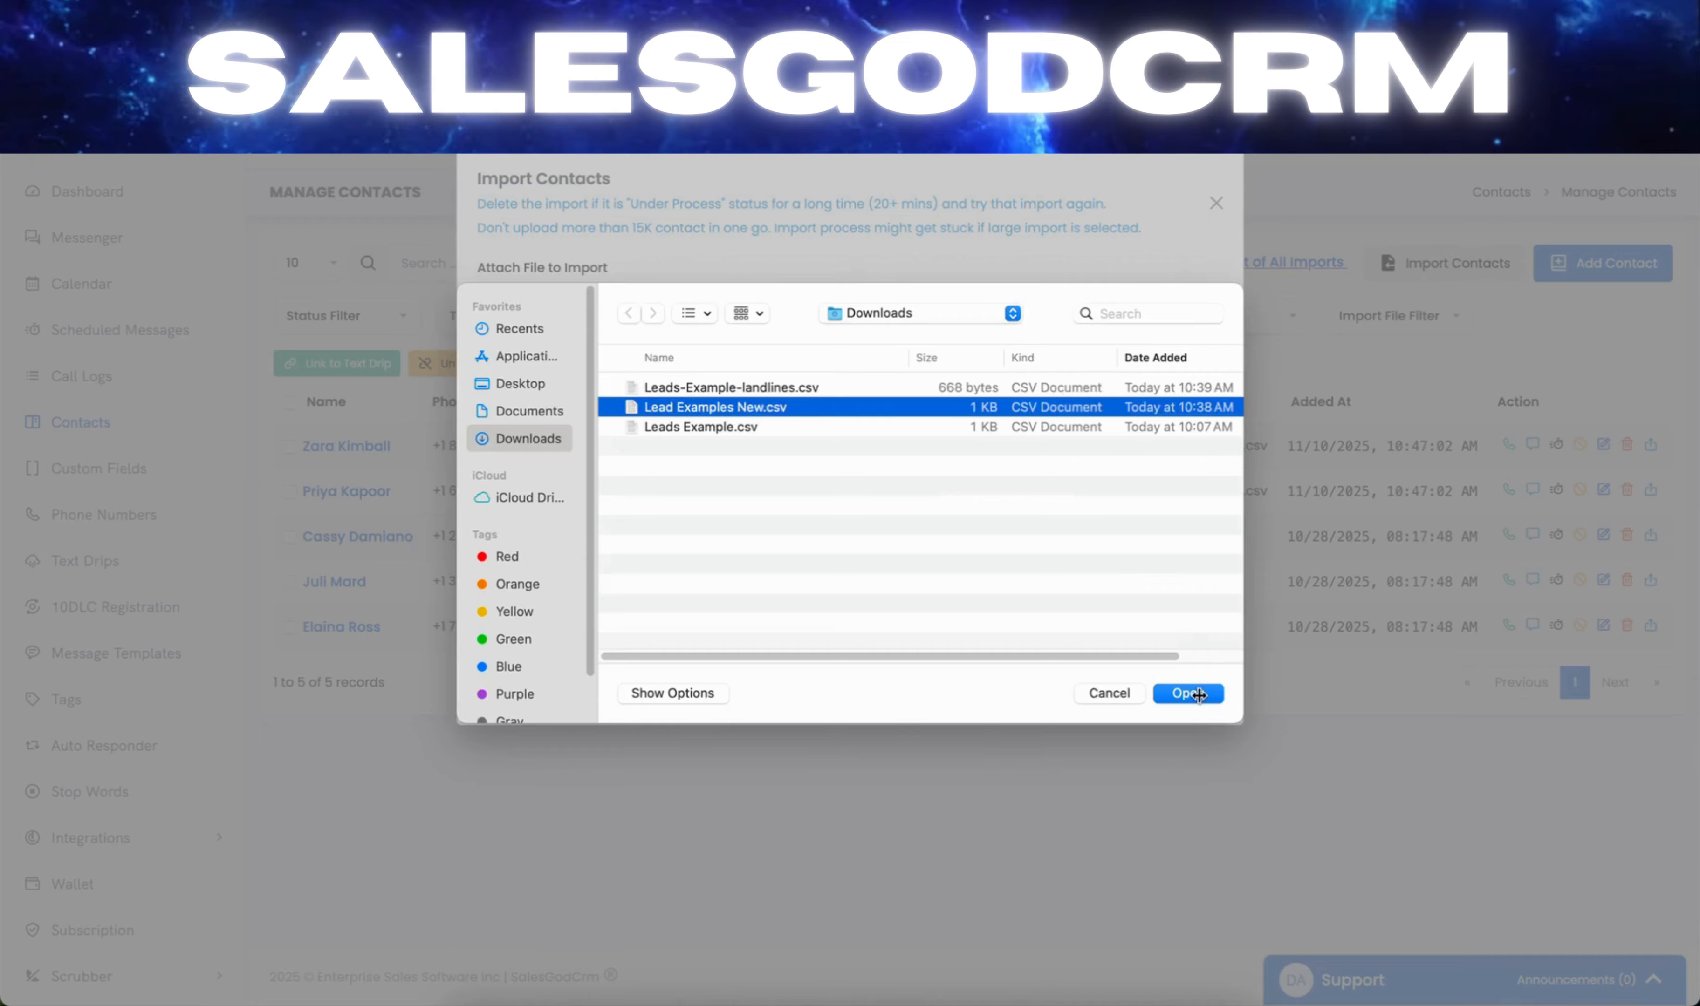
pyautogui.scroll(-2, 700, 437)
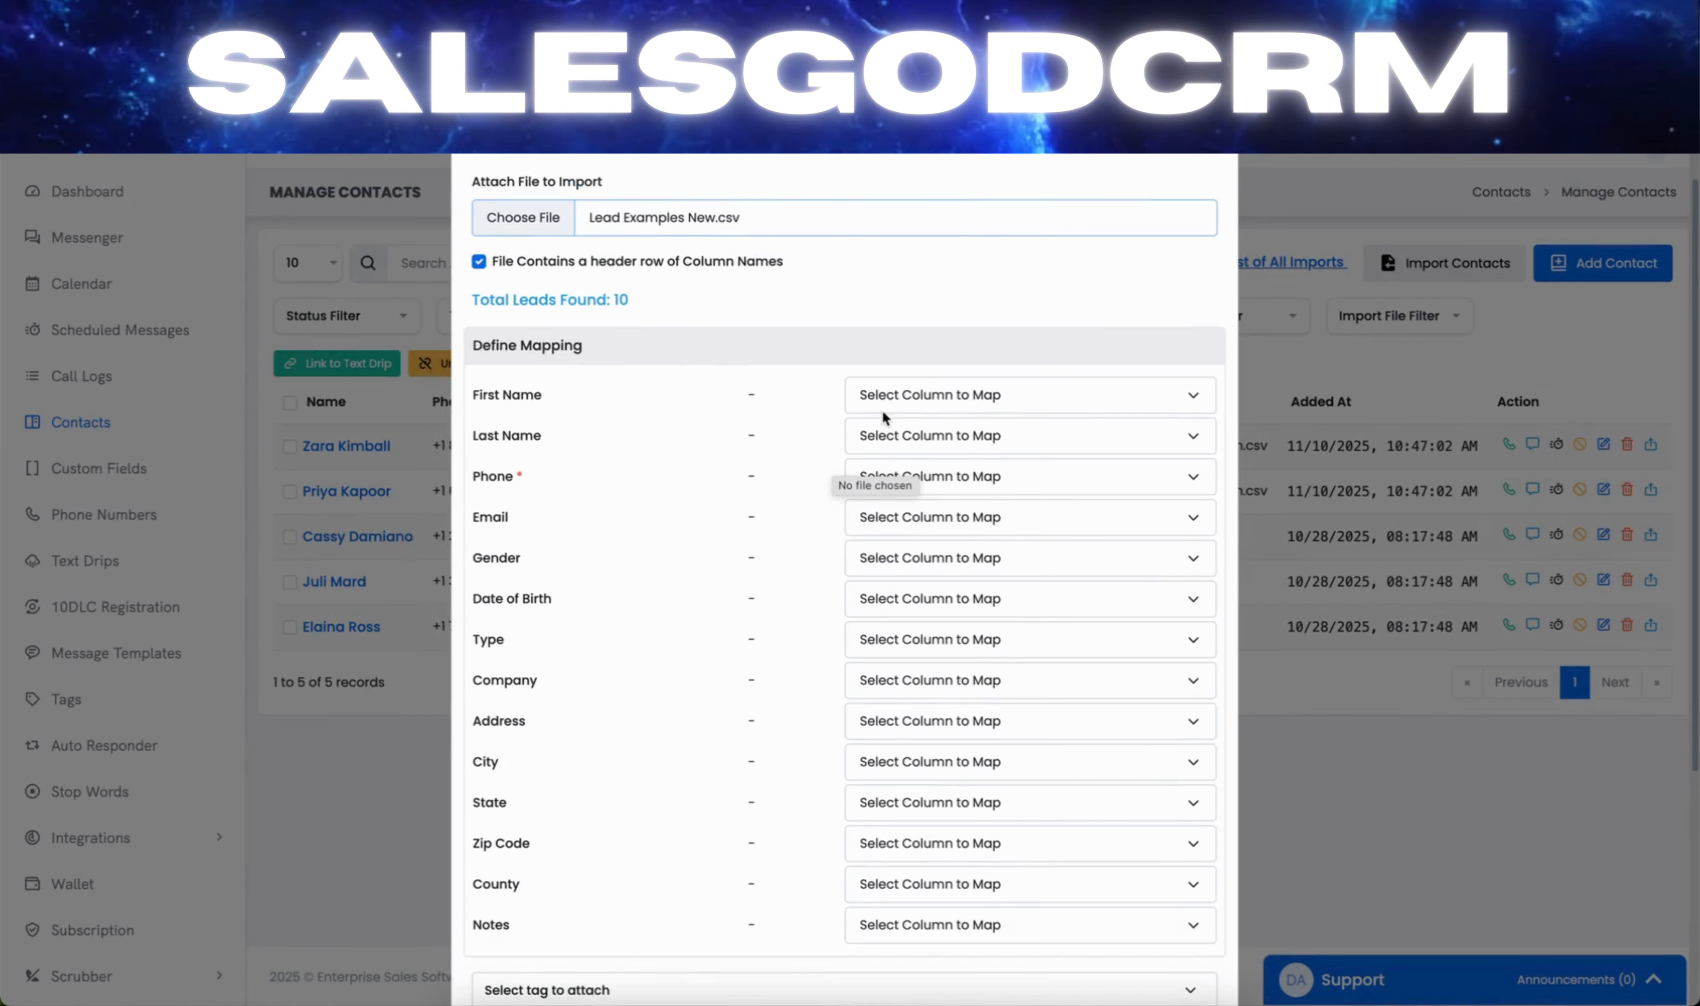
pyautogui.scroll(-2, 956, 801)
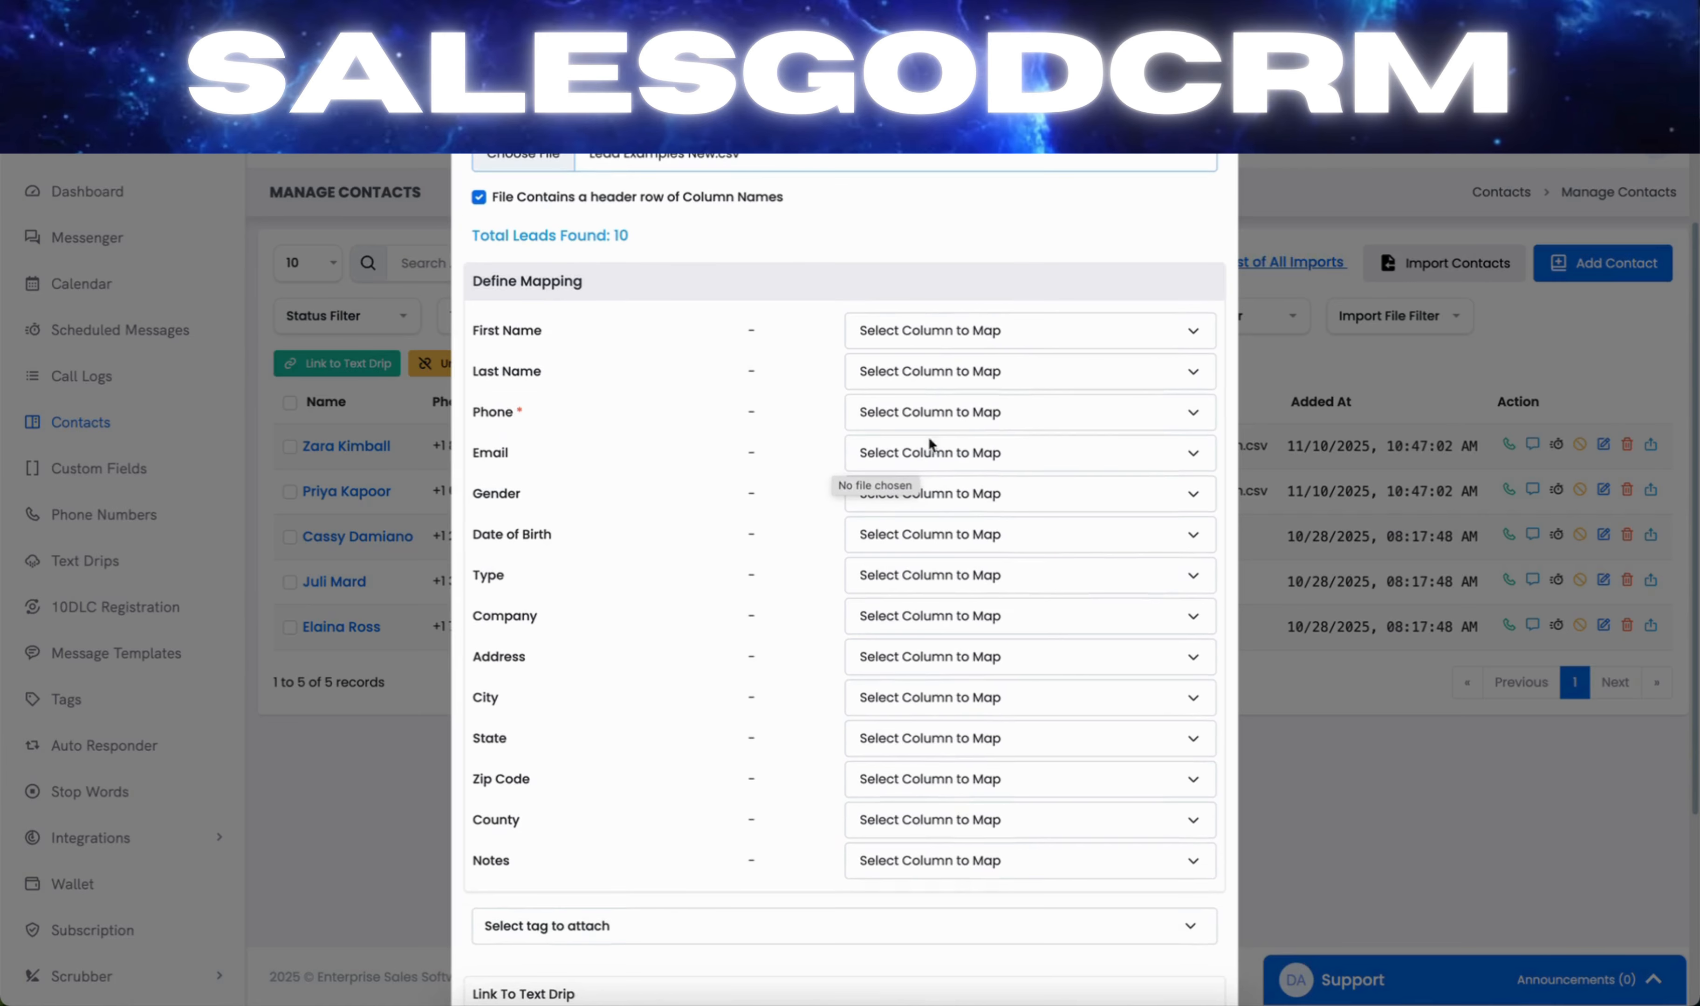
pyautogui.scroll(-6, 927, 700)
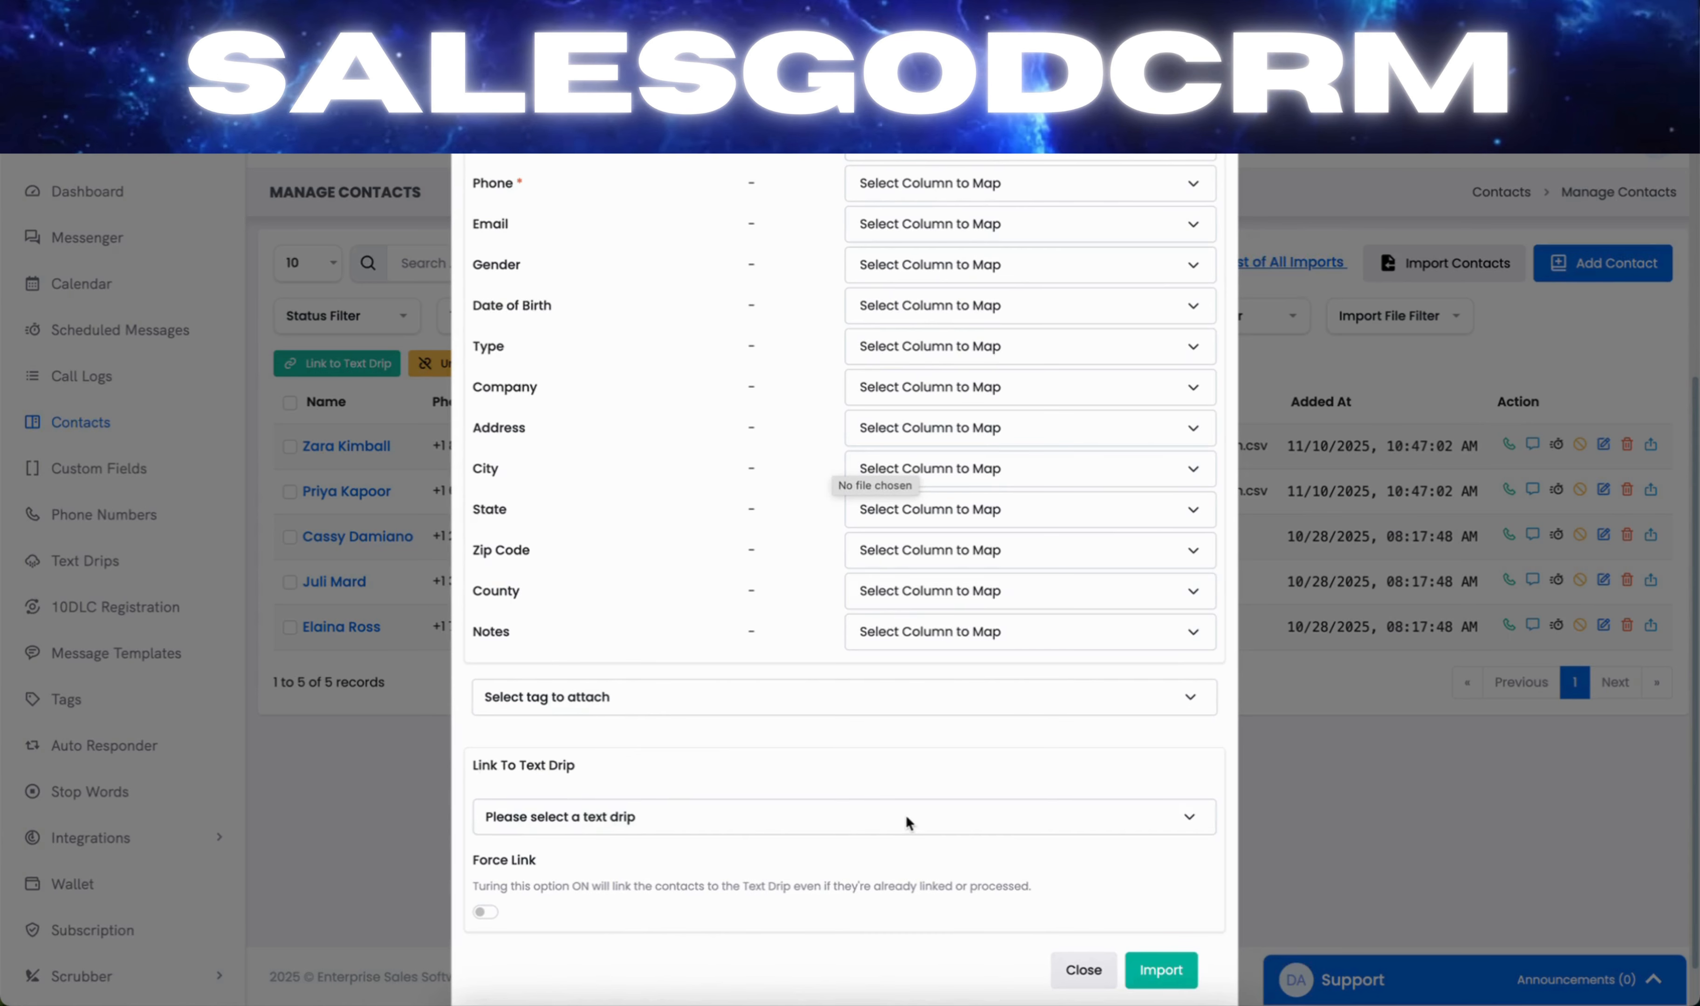
pyautogui.scroll(7, 903, 812)
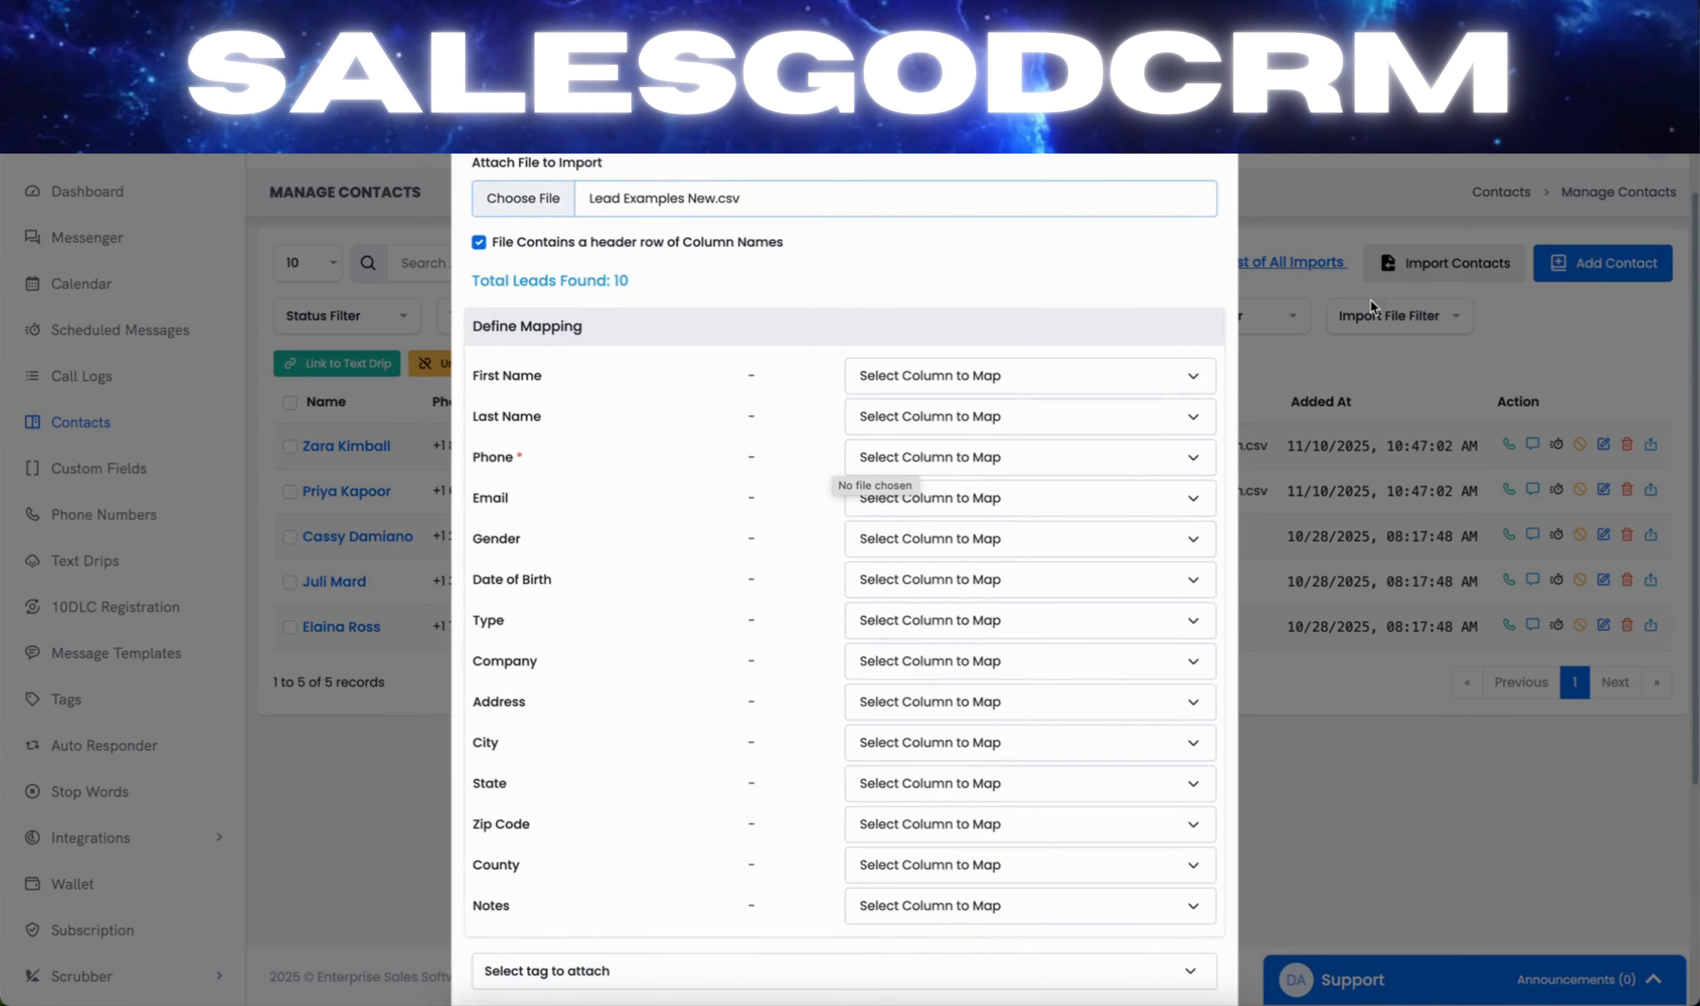
pyautogui.scroll(2, 1214, 255)
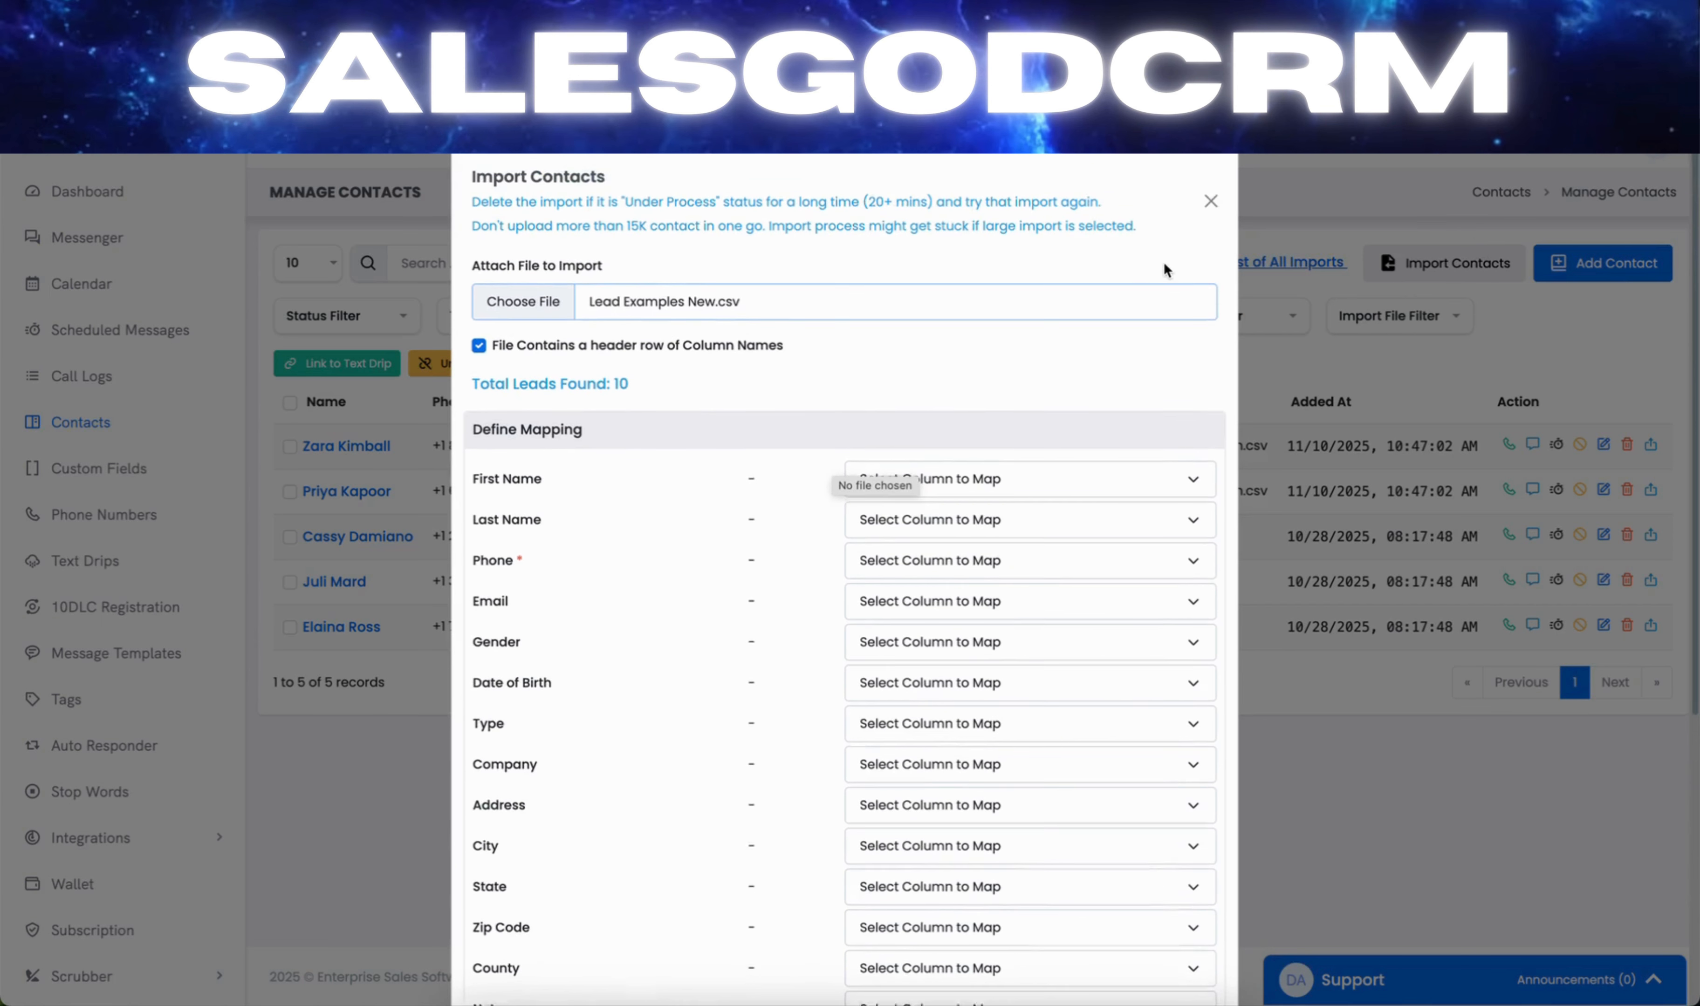
pyautogui.click(1219, 206)
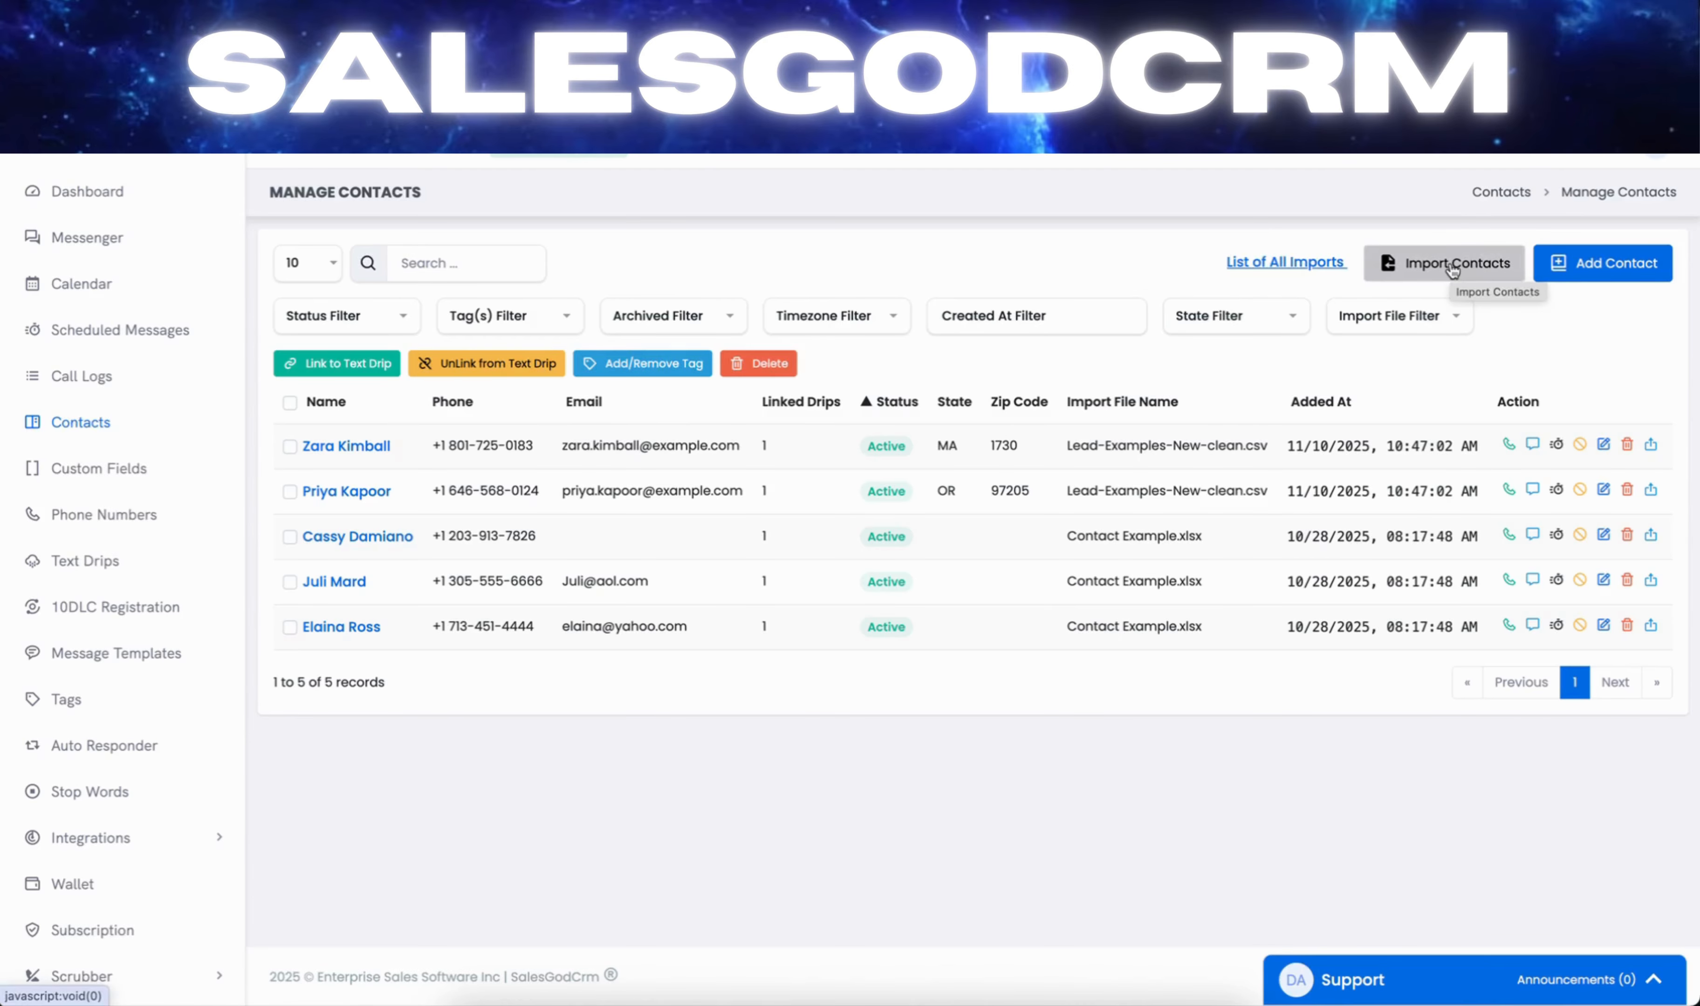
# - Start a new contact and fill in the contact's first name and phone number
pyautogui.click(1600, 272)
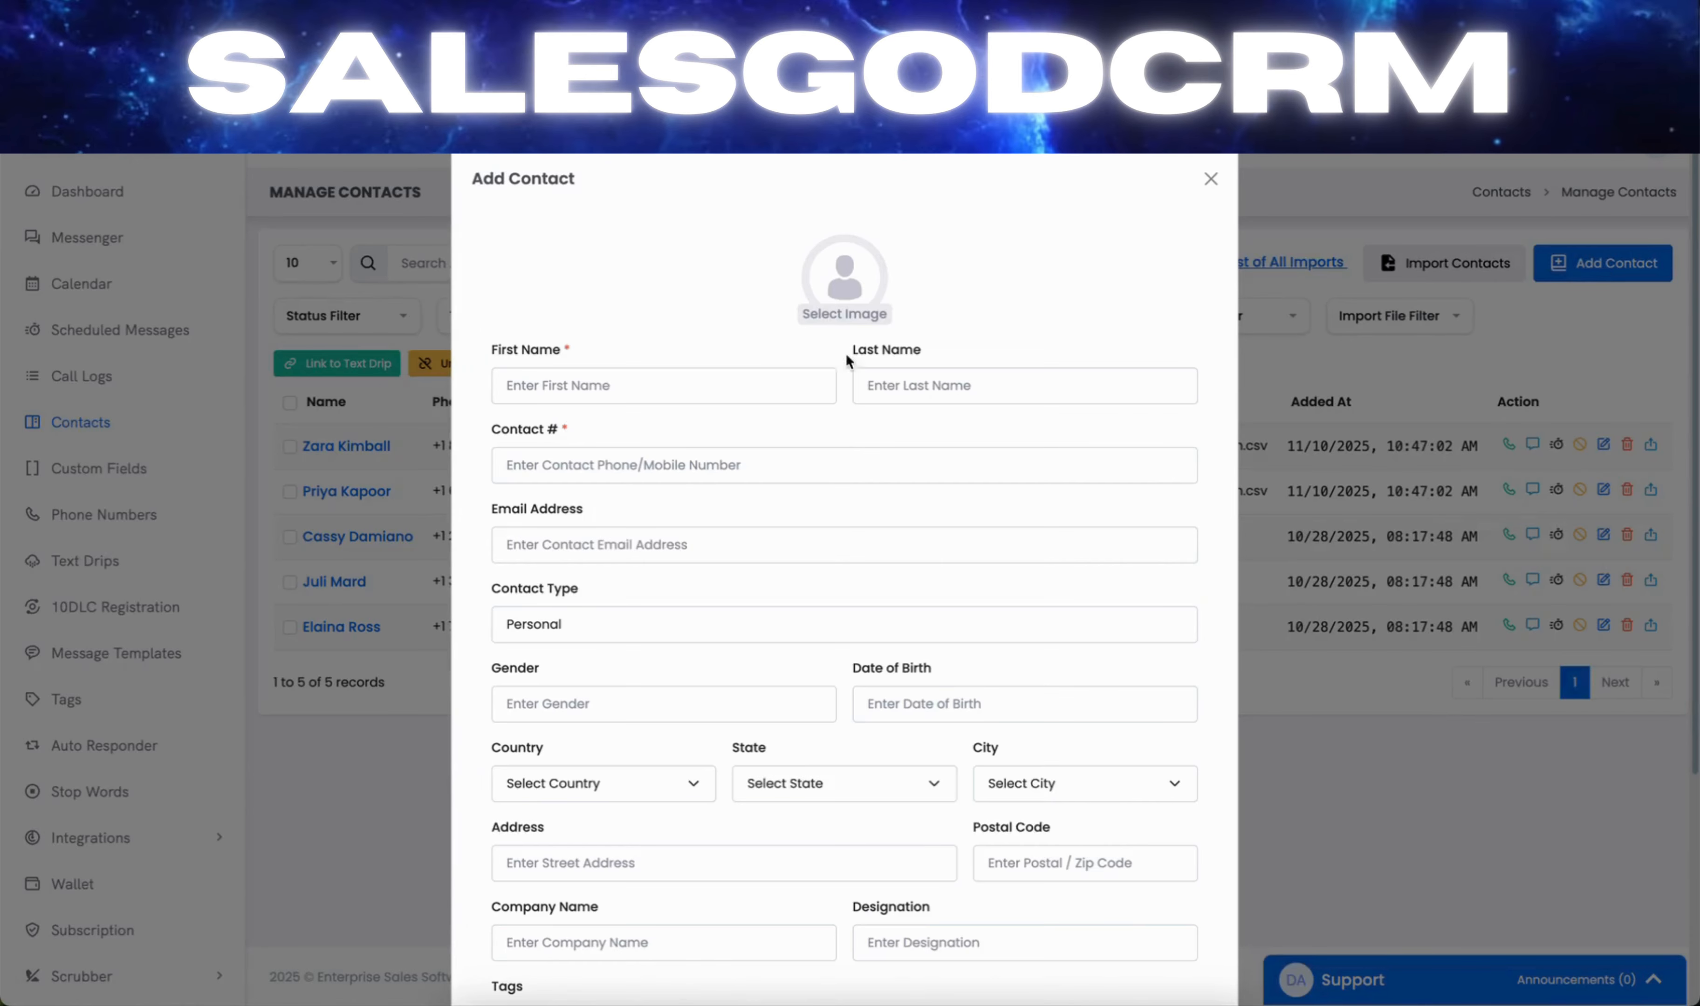
pyautogui.click(691, 372)
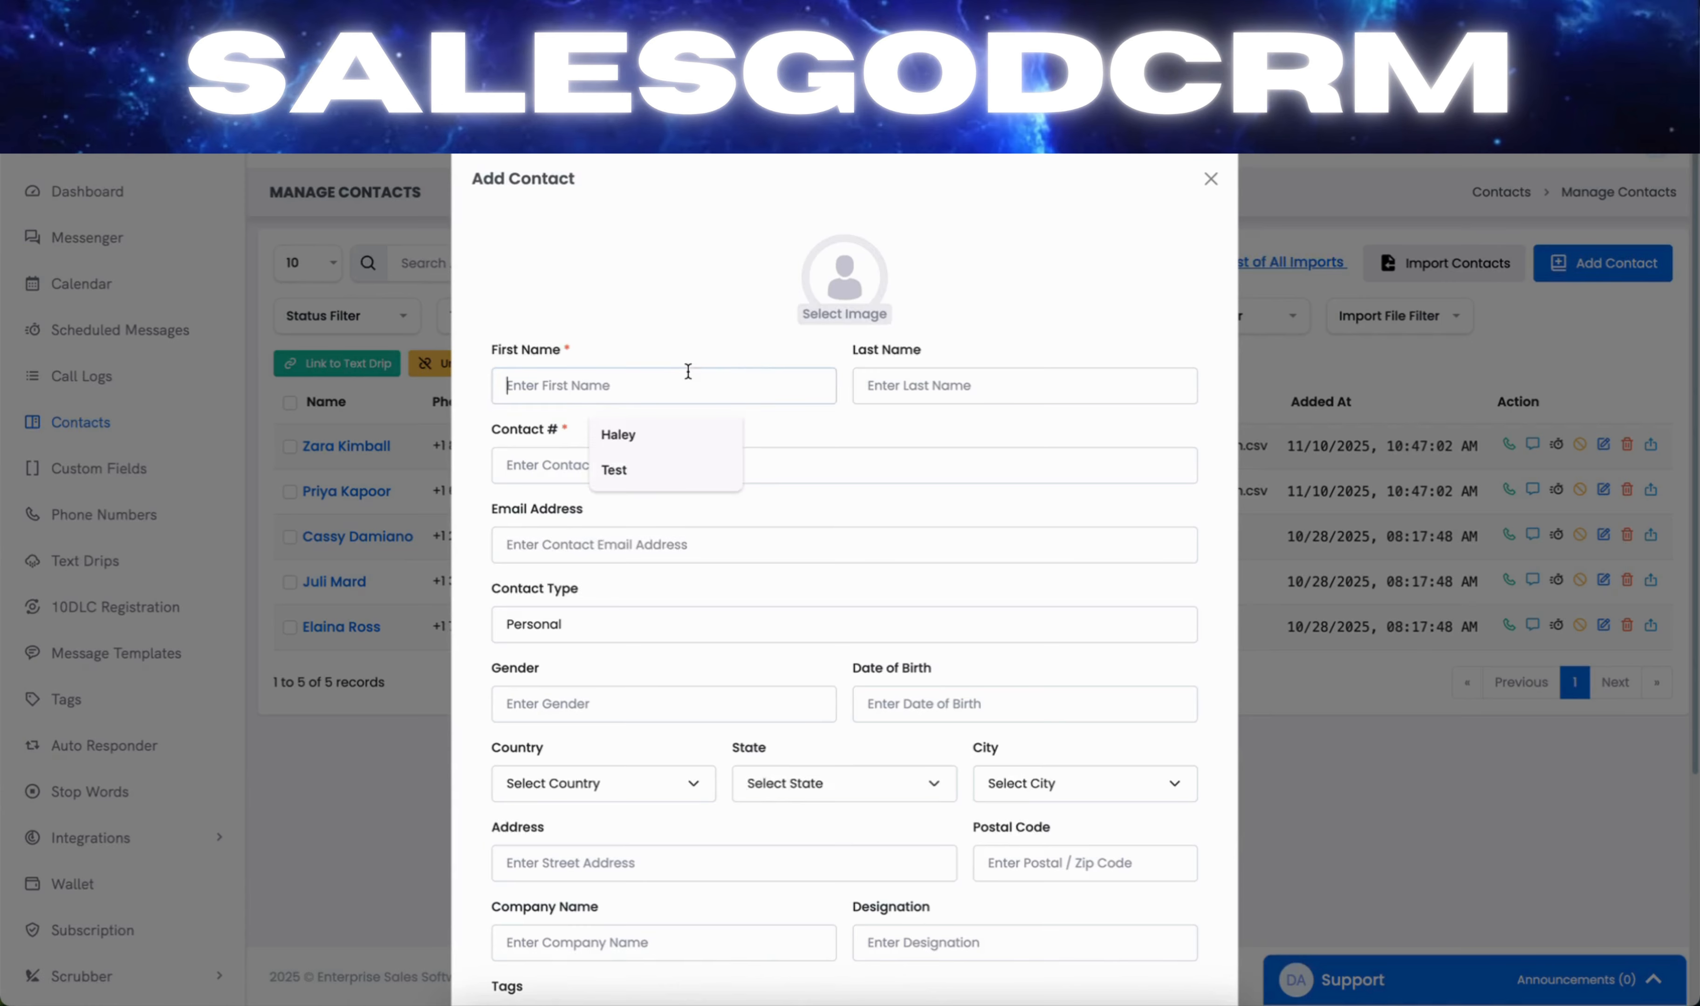
pyautogui.click(636, 434)
pyautogui.click(709, 461)
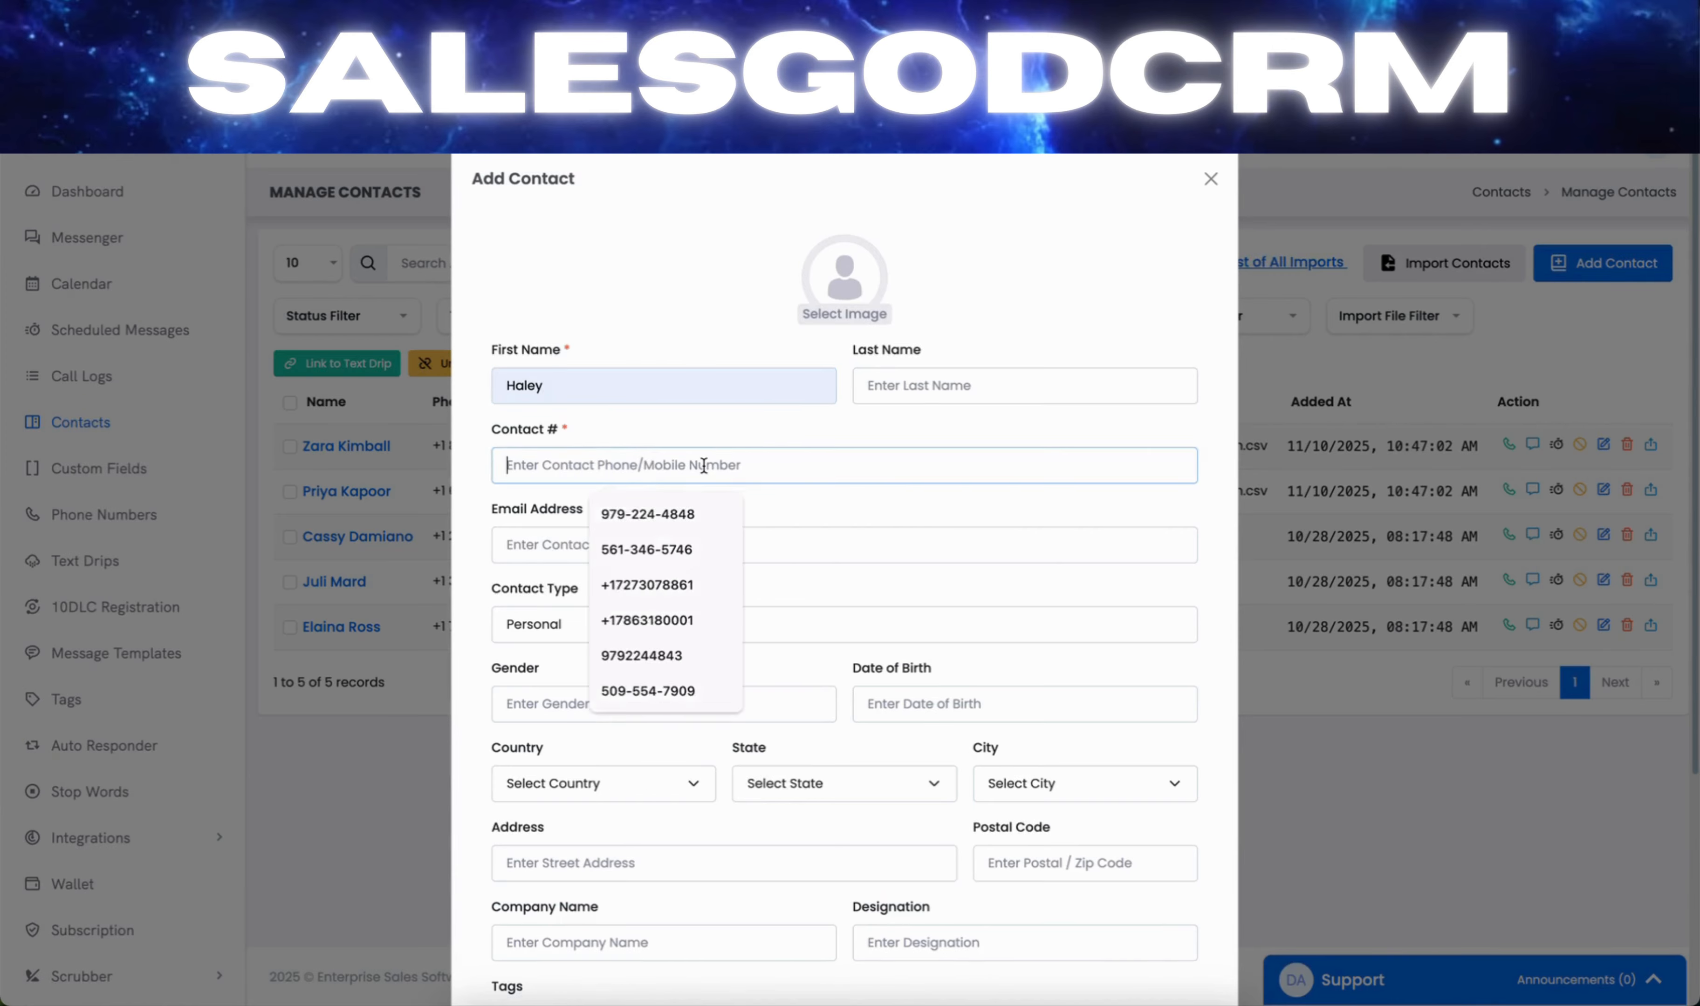
pyautogui.click(672, 511)
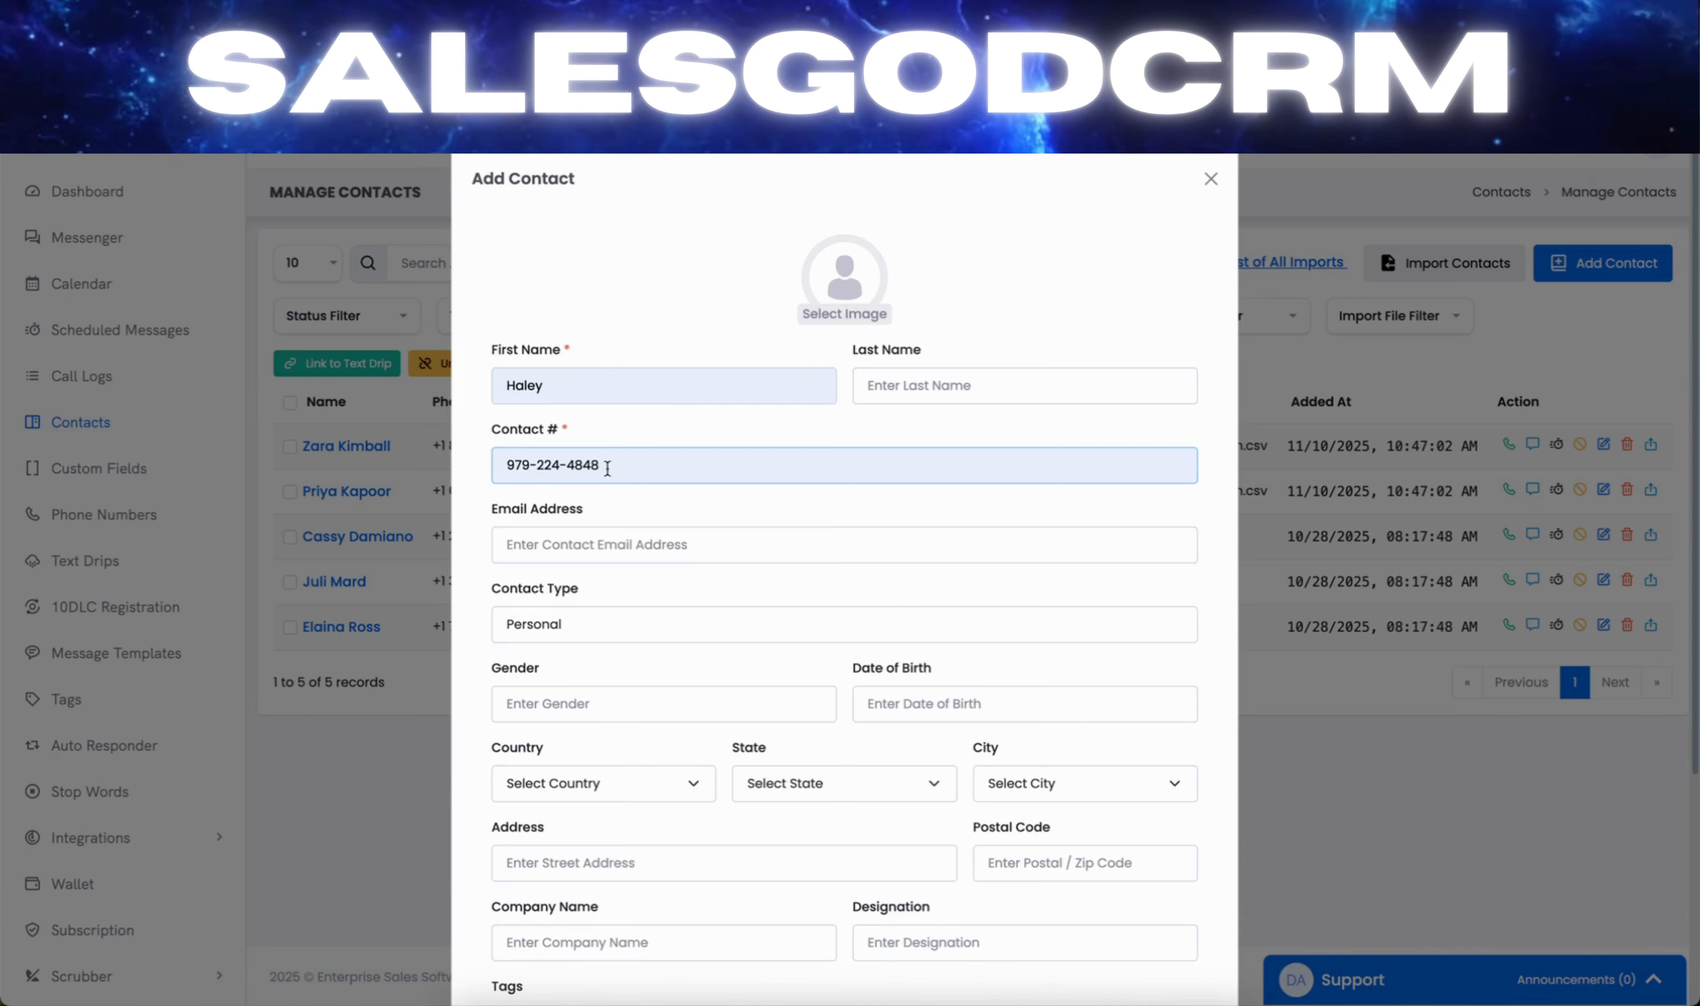
# - Try the phone number as the contact's first name, and put the original first name back
pyautogui.moveTo(610, 467); pyautogui.dragTo(462, 464)
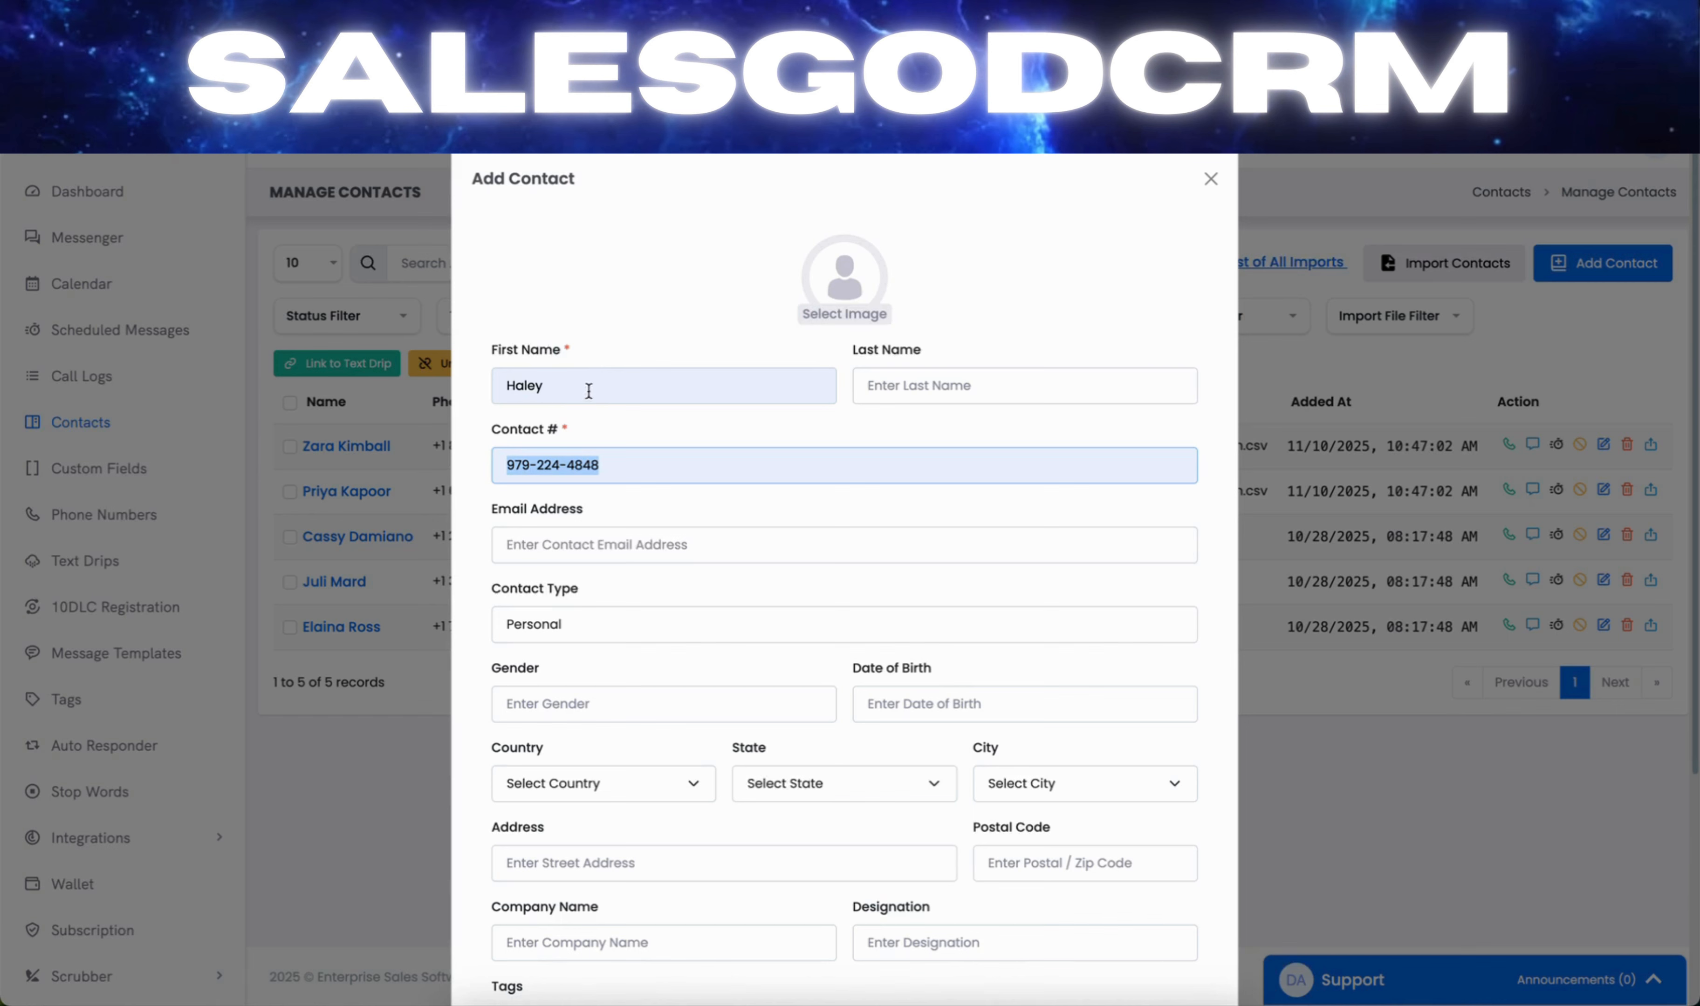
pyautogui.moveTo(589, 391); pyautogui.dragTo(476, 387)
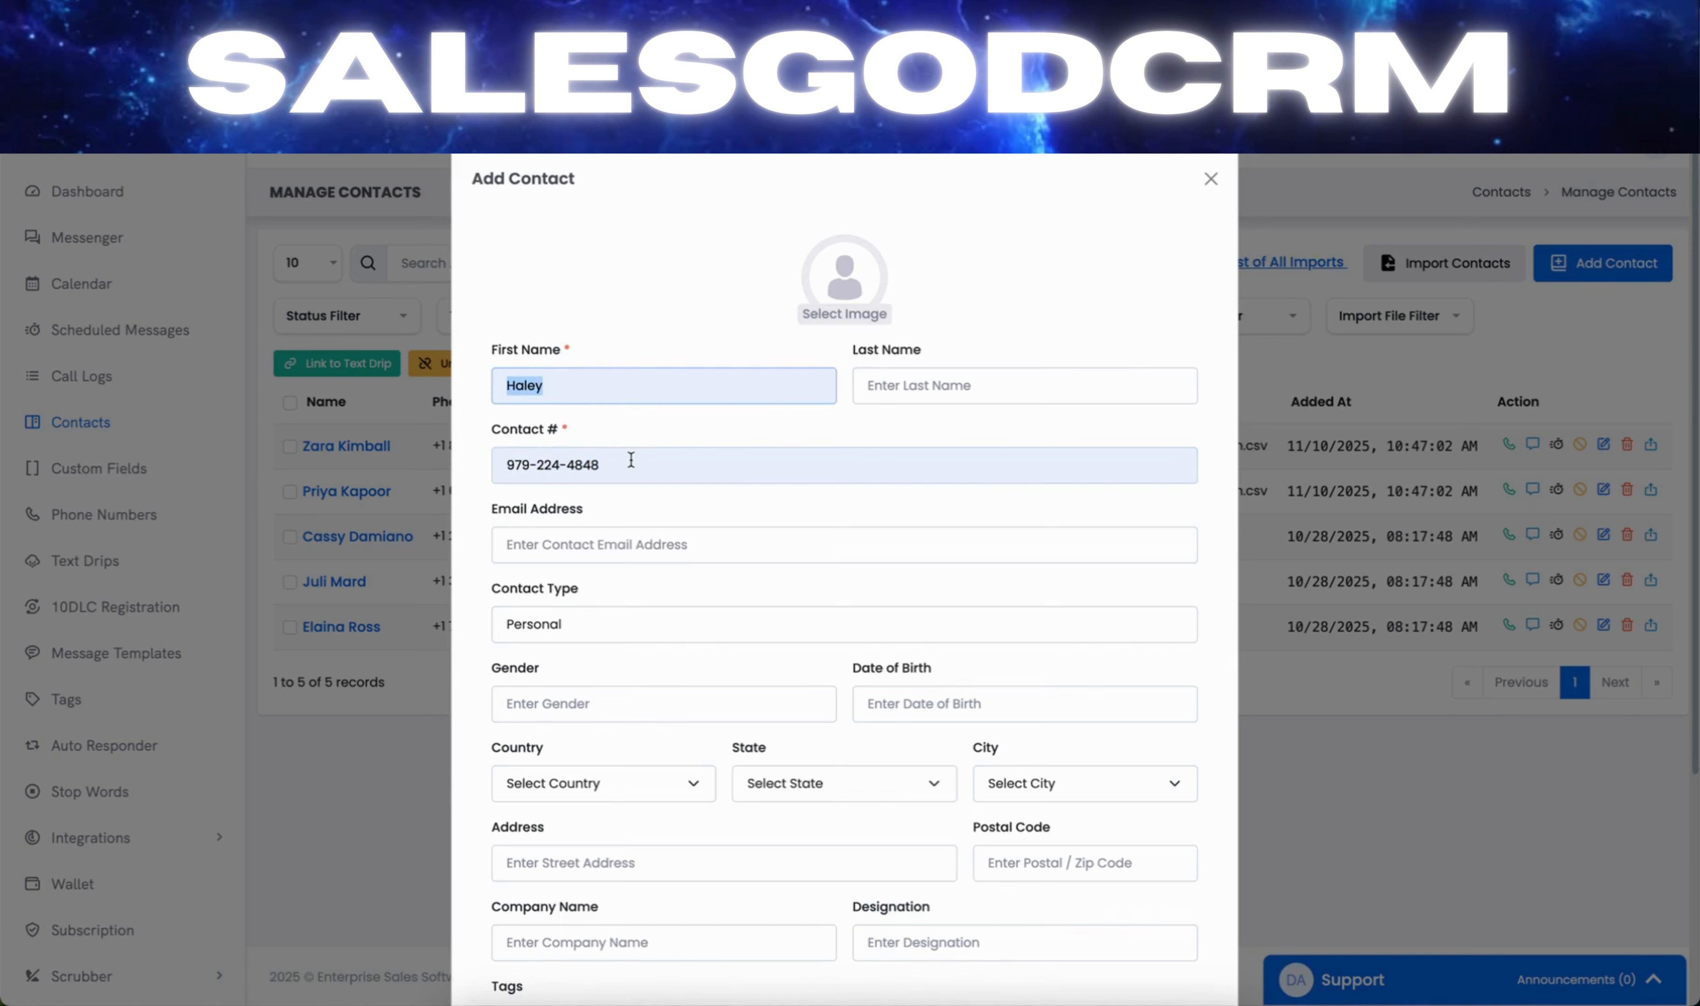
pyautogui.moveTo(630, 460); pyautogui.dragTo(509, 466)
pyautogui.hotkey('ctrl', 'c')
pyautogui.moveTo(660, 398); pyautogui.dragTo(453, 380)
pyautogui.hotkey('ctrl', 'v')
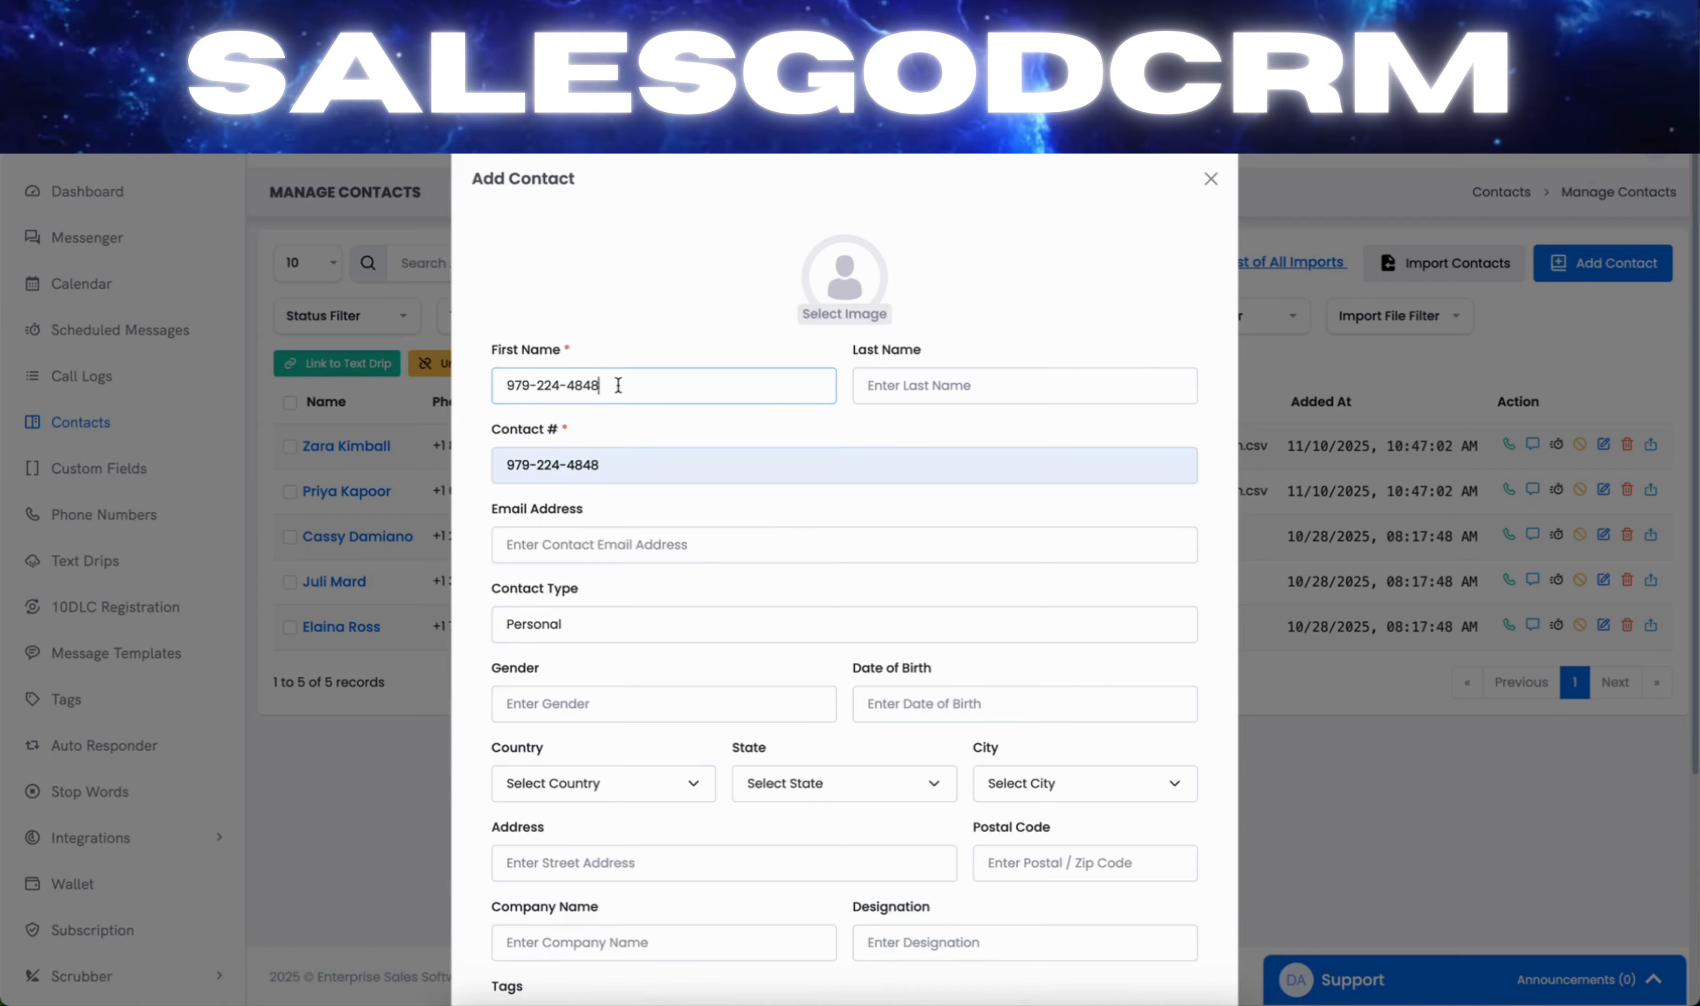
pyautogui.moveTo(618, 385); pyautogui.dragTo(483, 373)
pyautogui.write('Haley')
# - Leave the optional fields blank and add the new contact
pyautogui.scroll(-2, 664, 548)
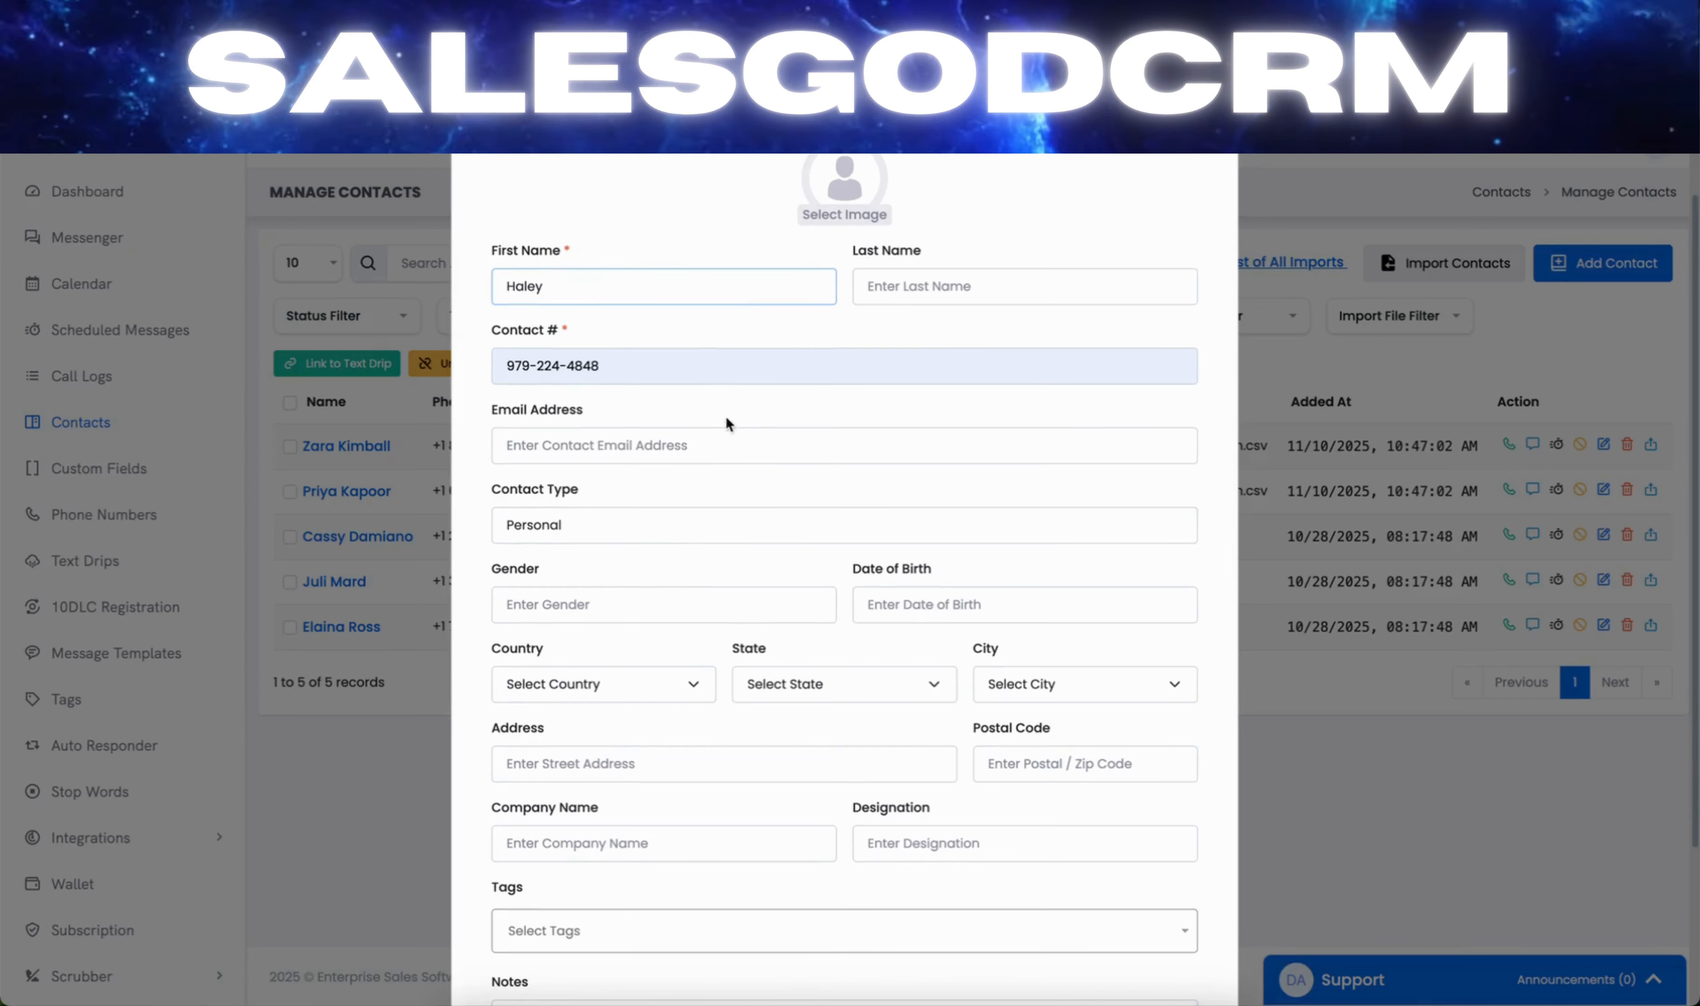
pyautogui.scroll(-4, 744, 818)
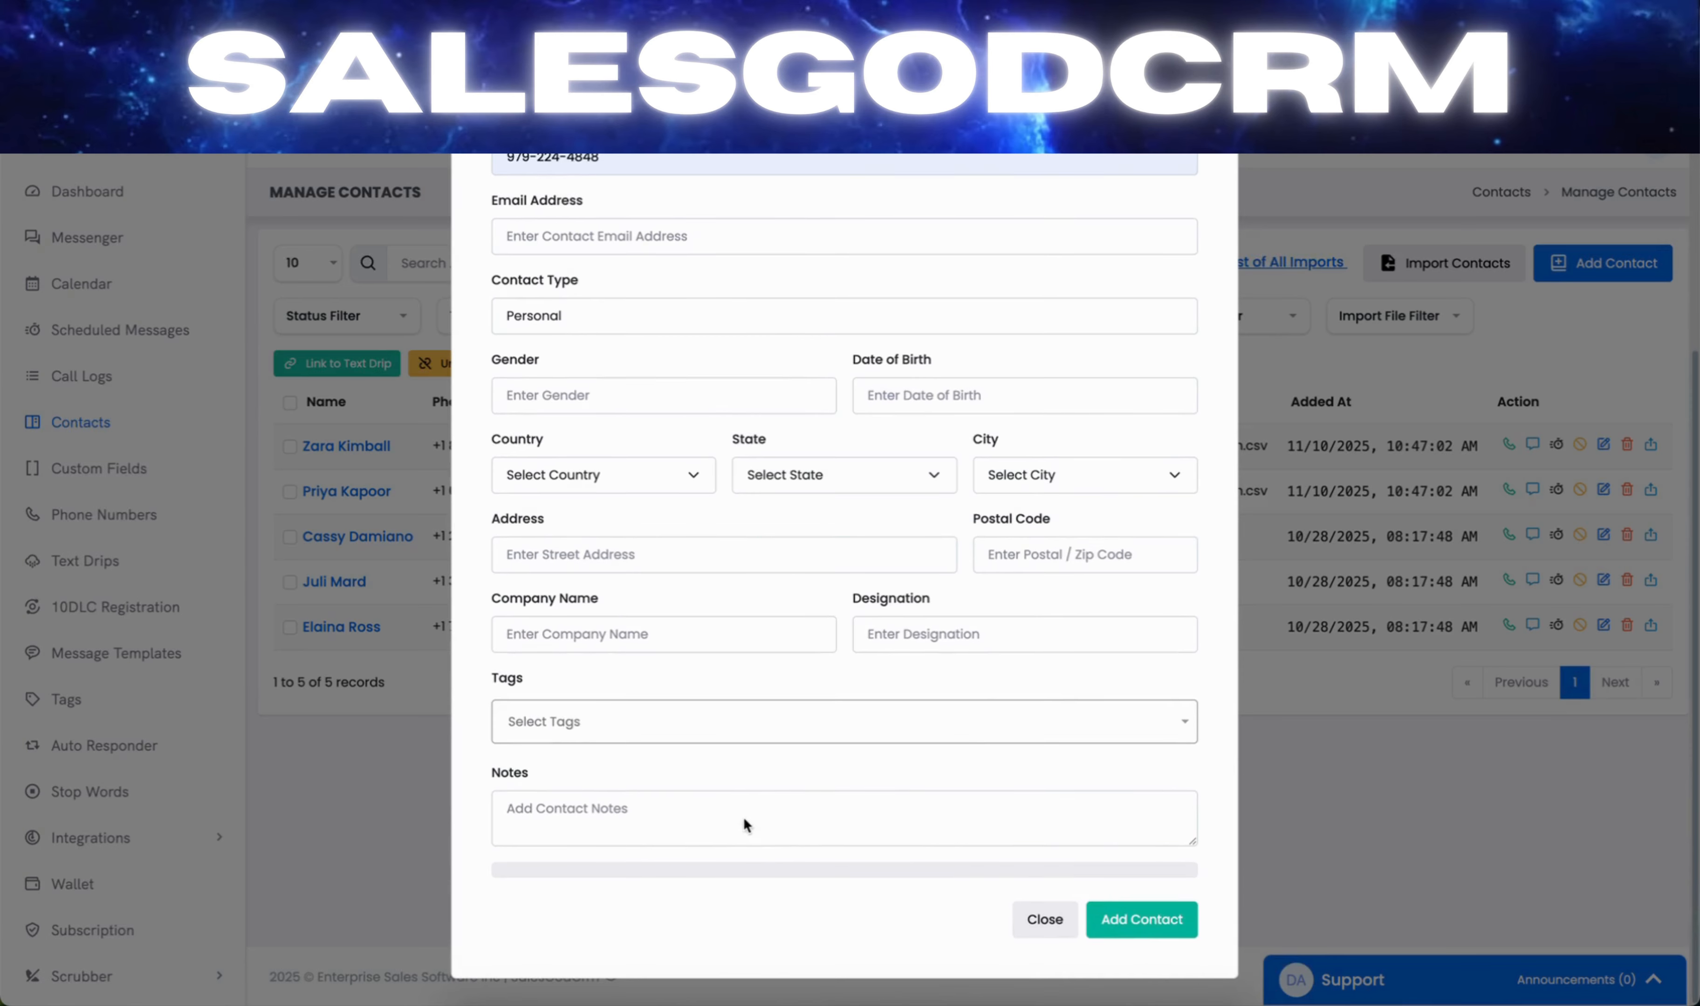
pyautogui.click(1151, 923)
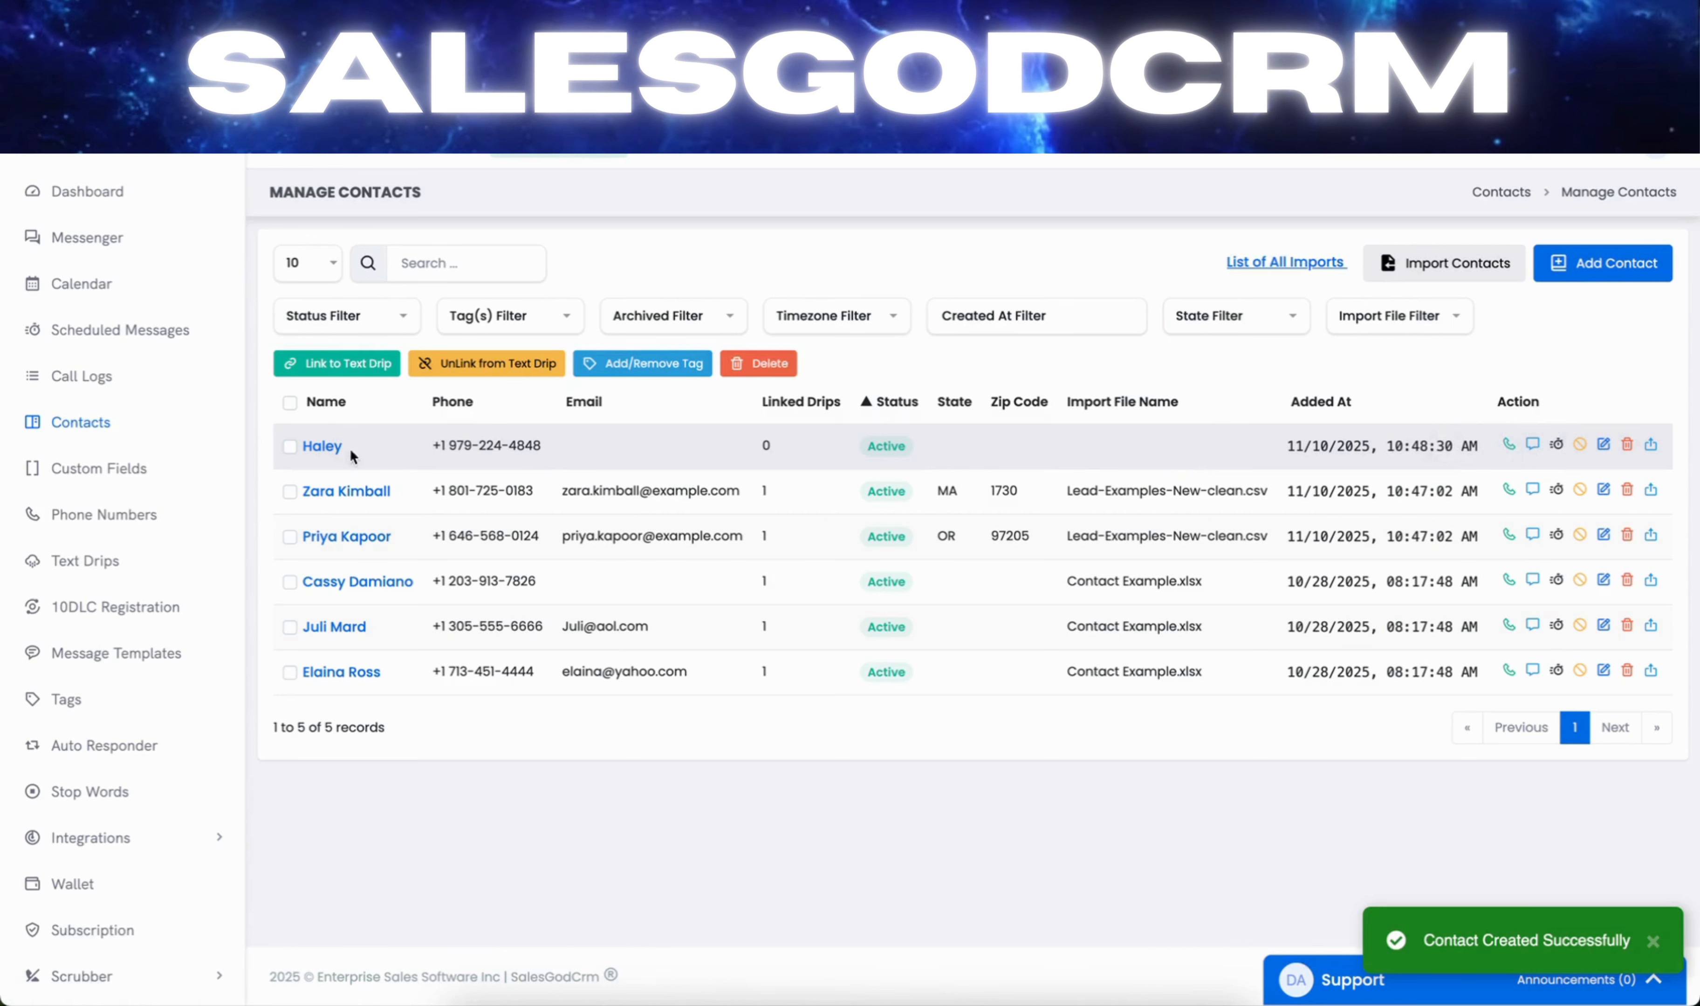
# - Examine the messaging and calling options in the new contact's chat window, and close it
pyautogui.click(318, 449)
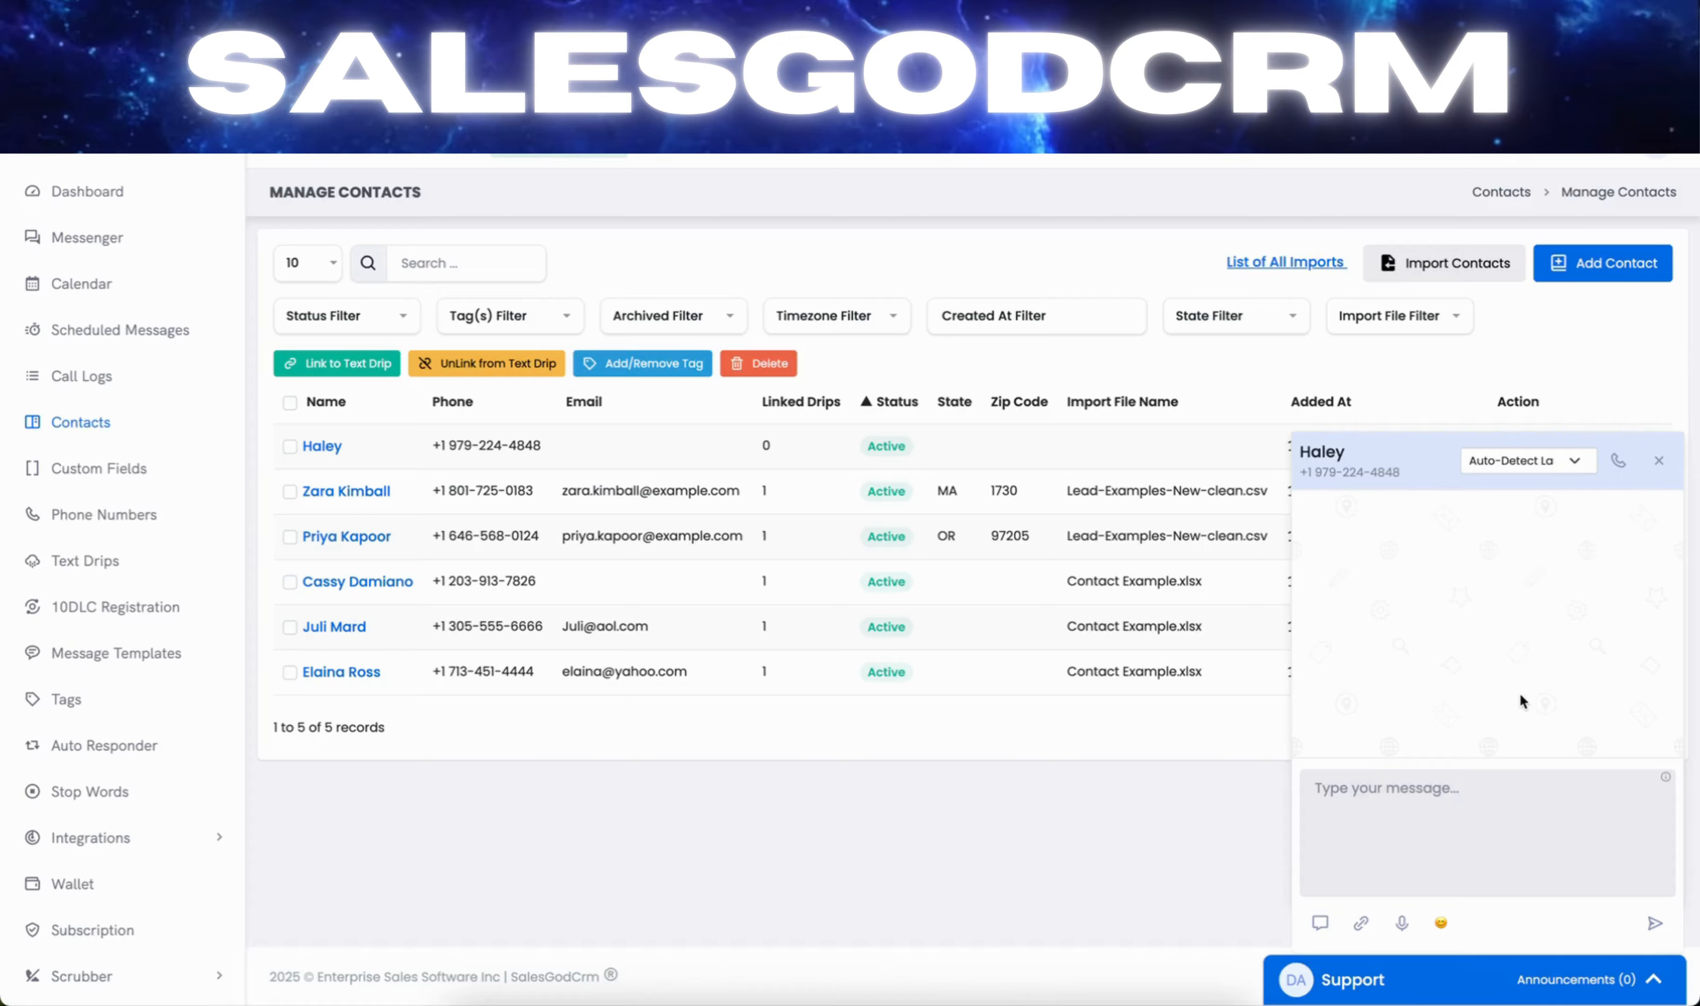
pyautogui.click(1452, 817)
pyautogui.click(1619, 461)
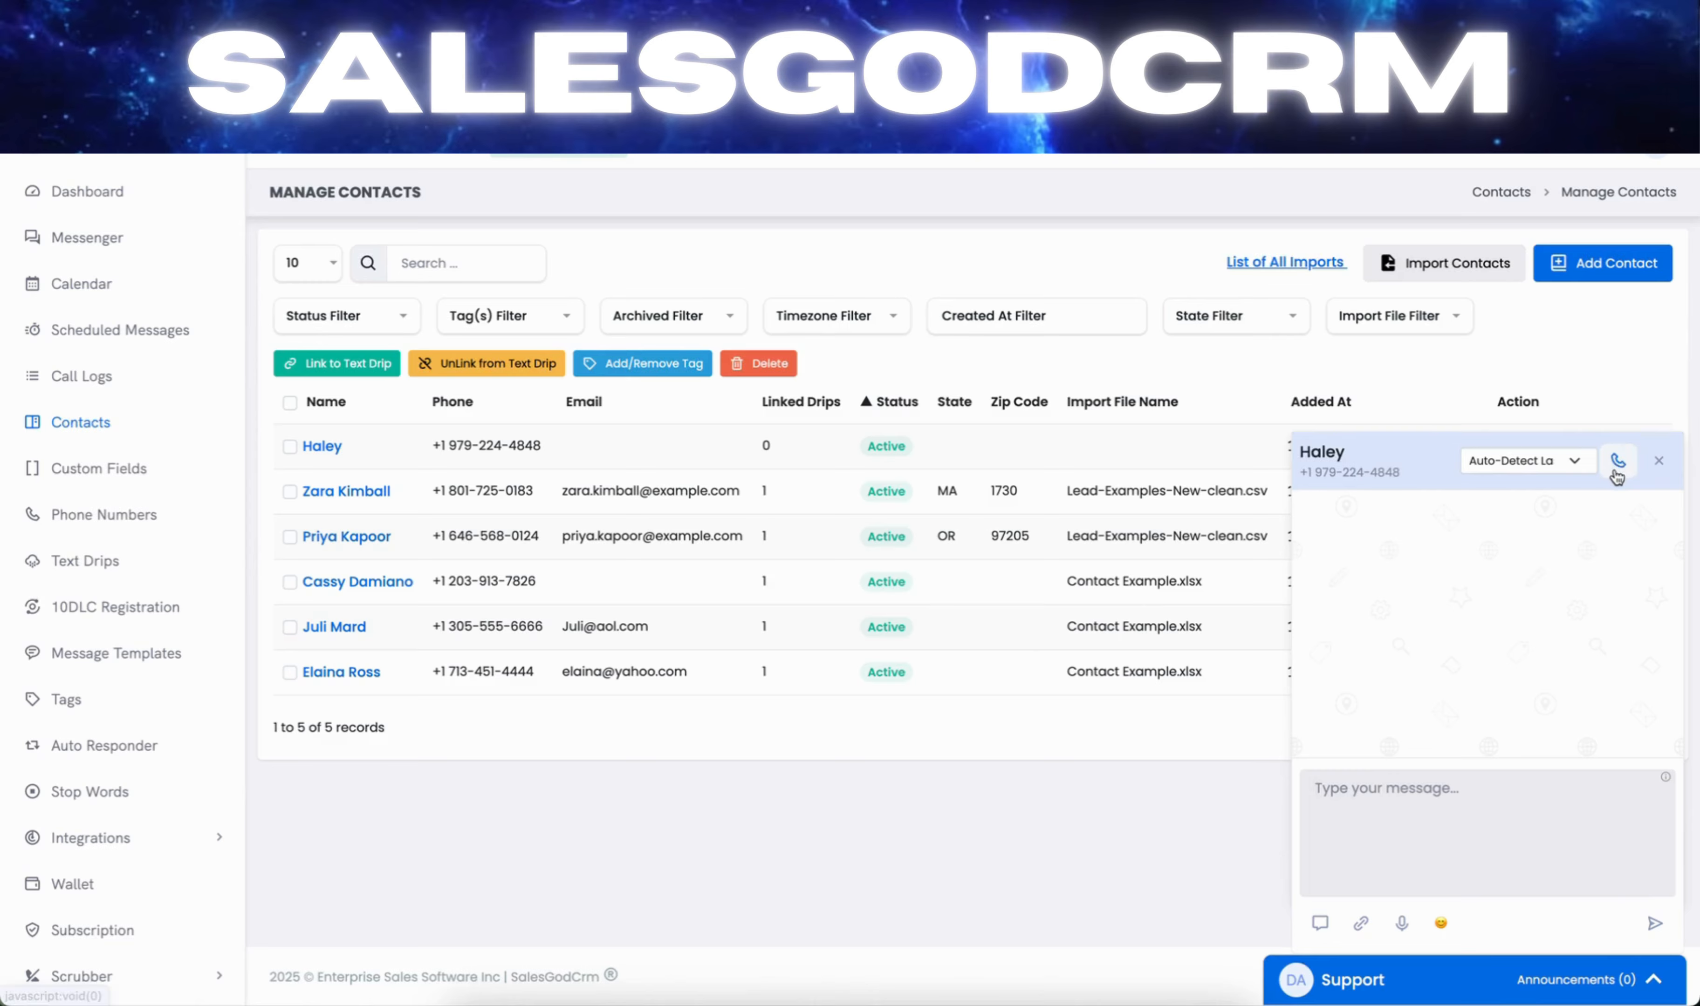
pyautogui.click(1656, 466)
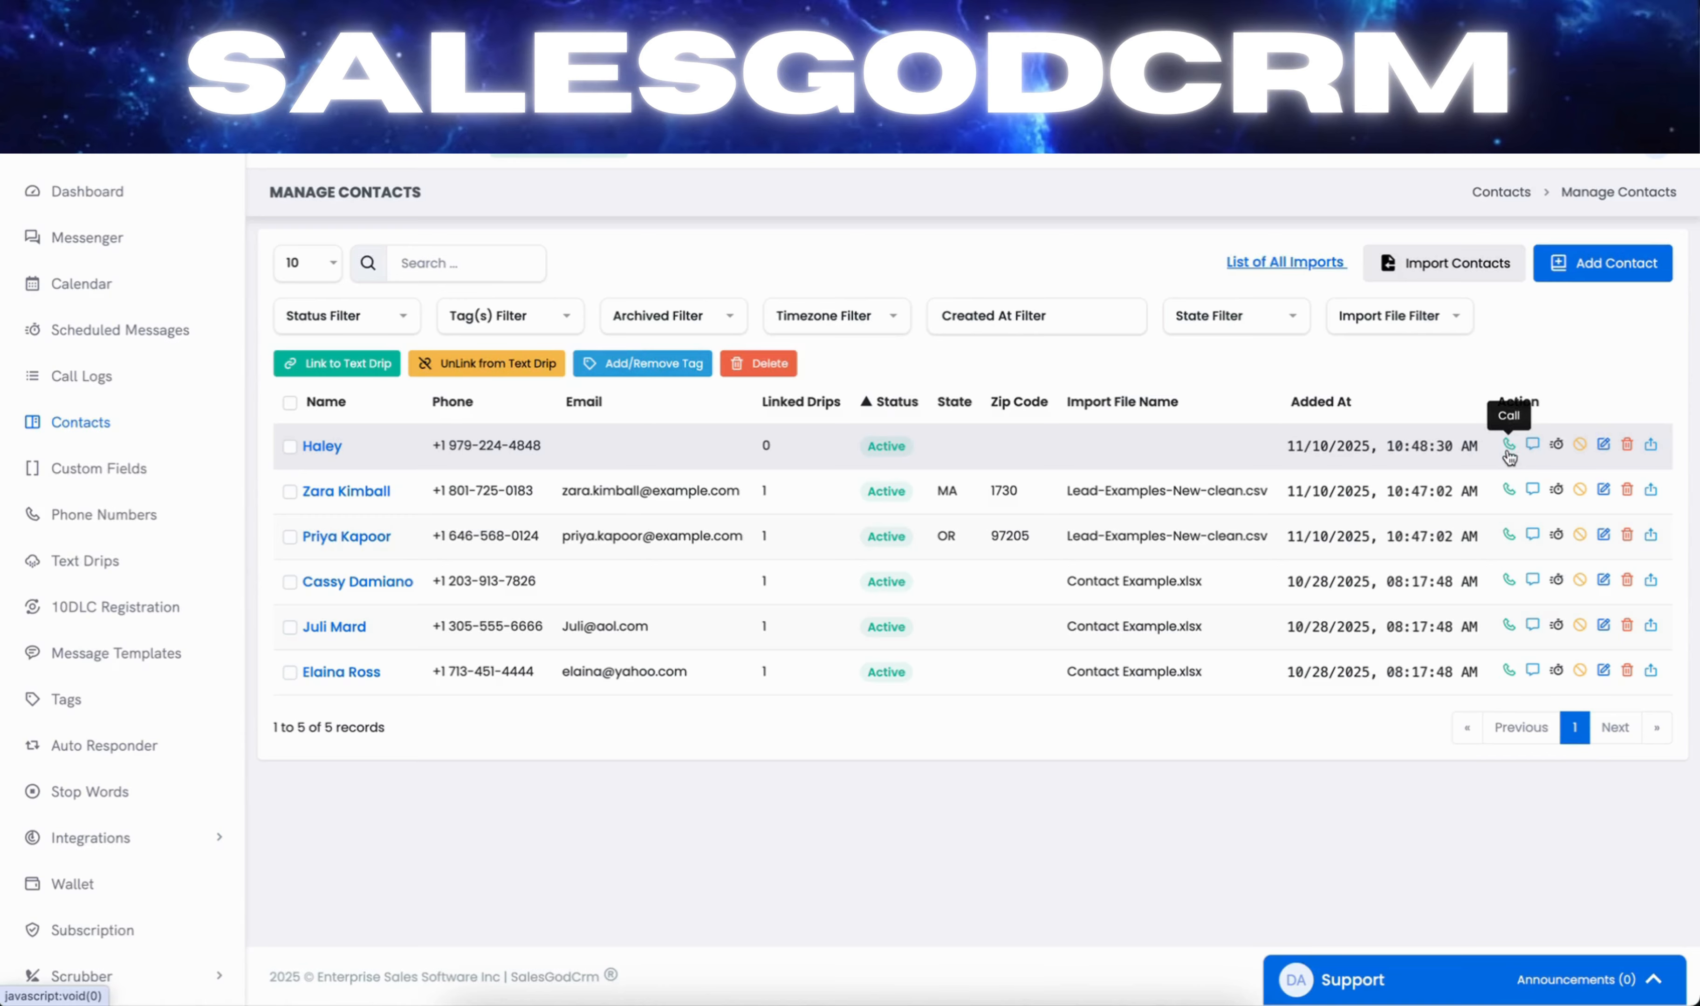
# - Add the note "Temp contact" to the newly added contact and save it
pyautogui.click(1530, 448)
pyautogui.click(1510, 512)
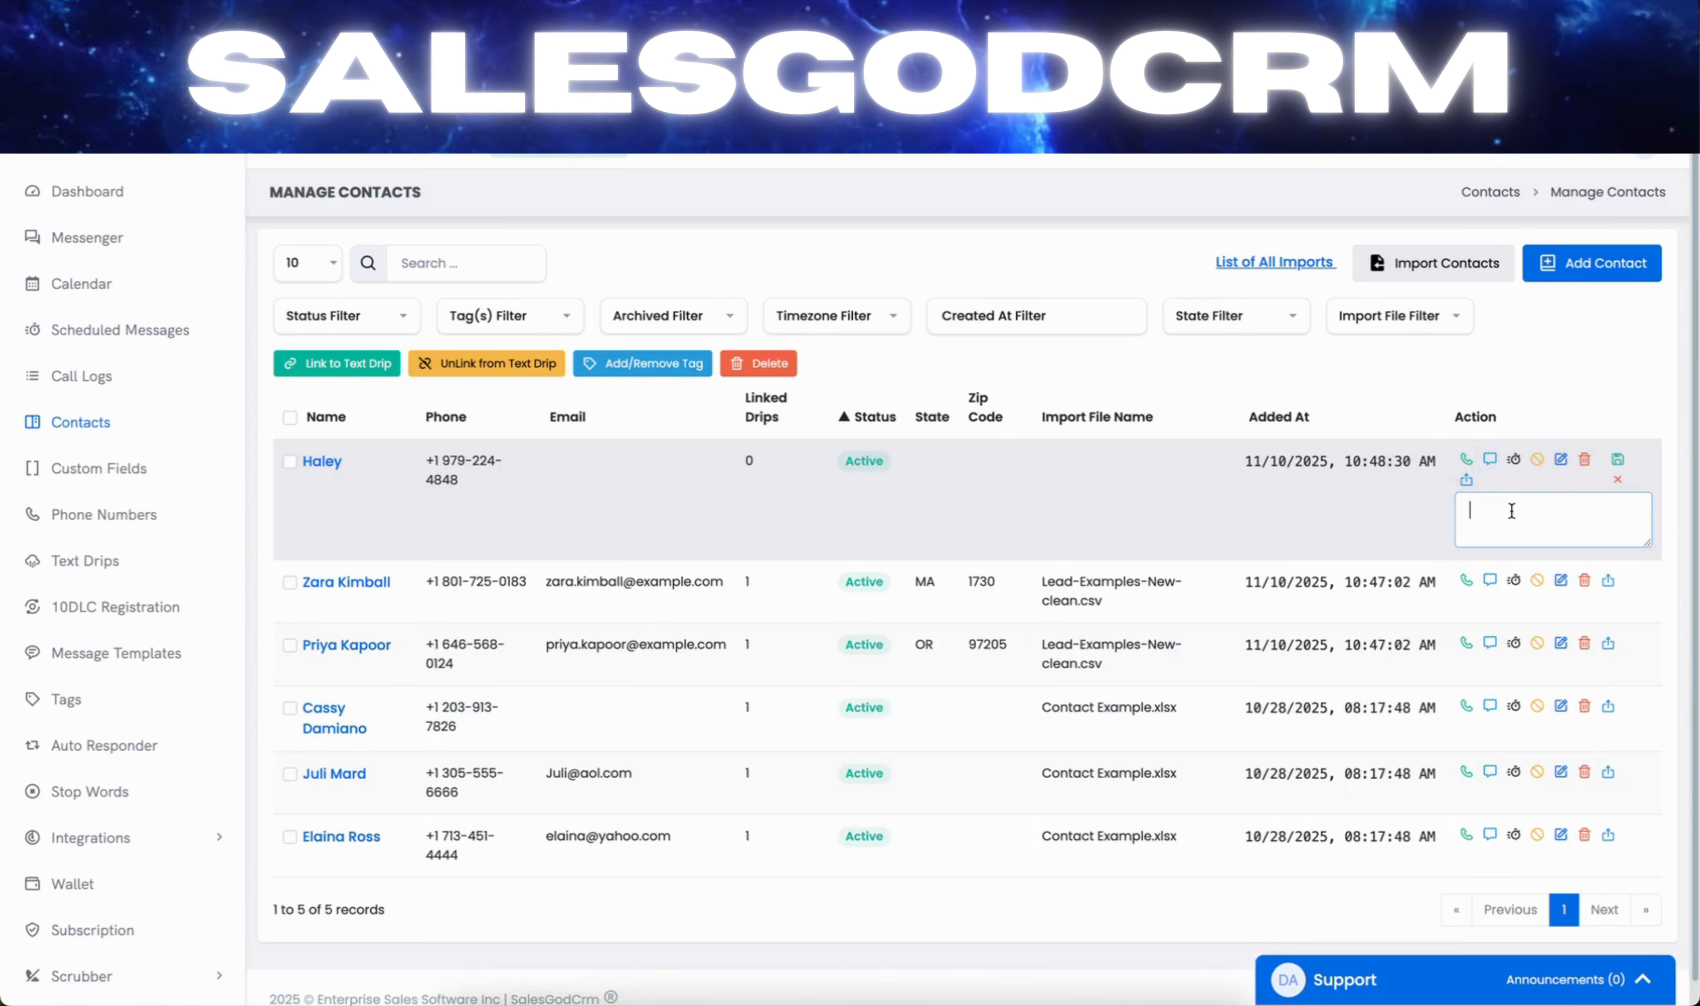
pyautogui.write('Temp contact')
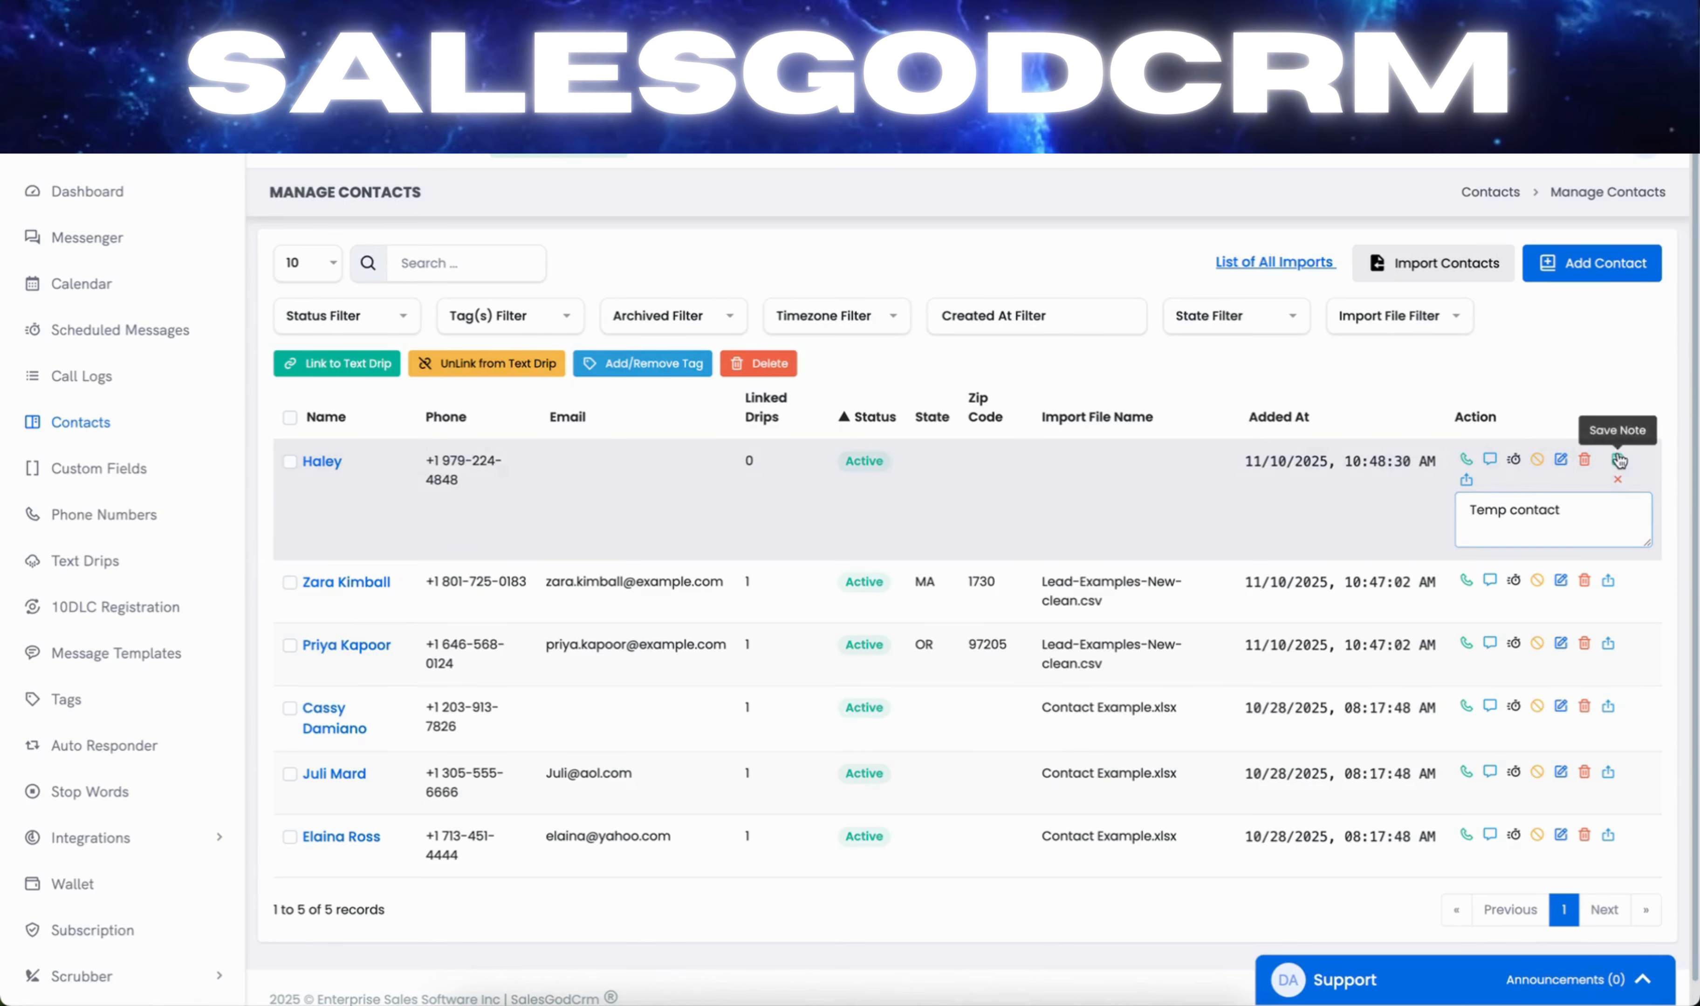
pyautogui.click(1618, 455)
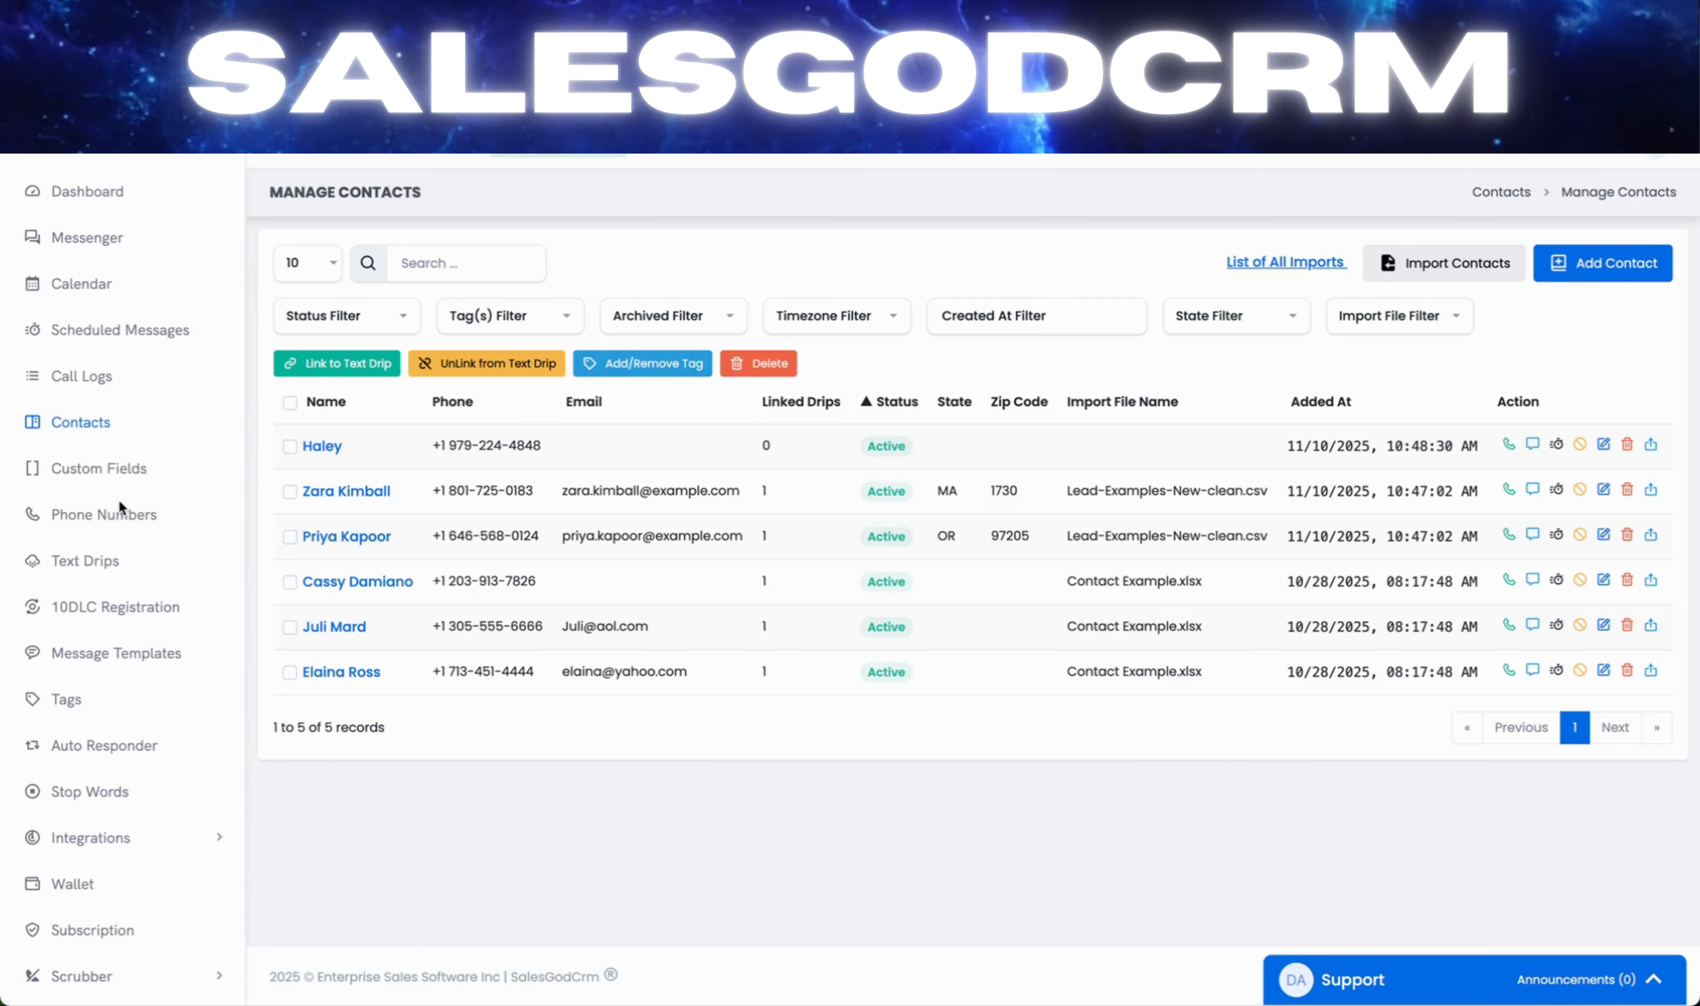
# - Search for long code phone numbers to buy that start with 832, with a maximum of 10 results
pyautogui.click(93, 519)
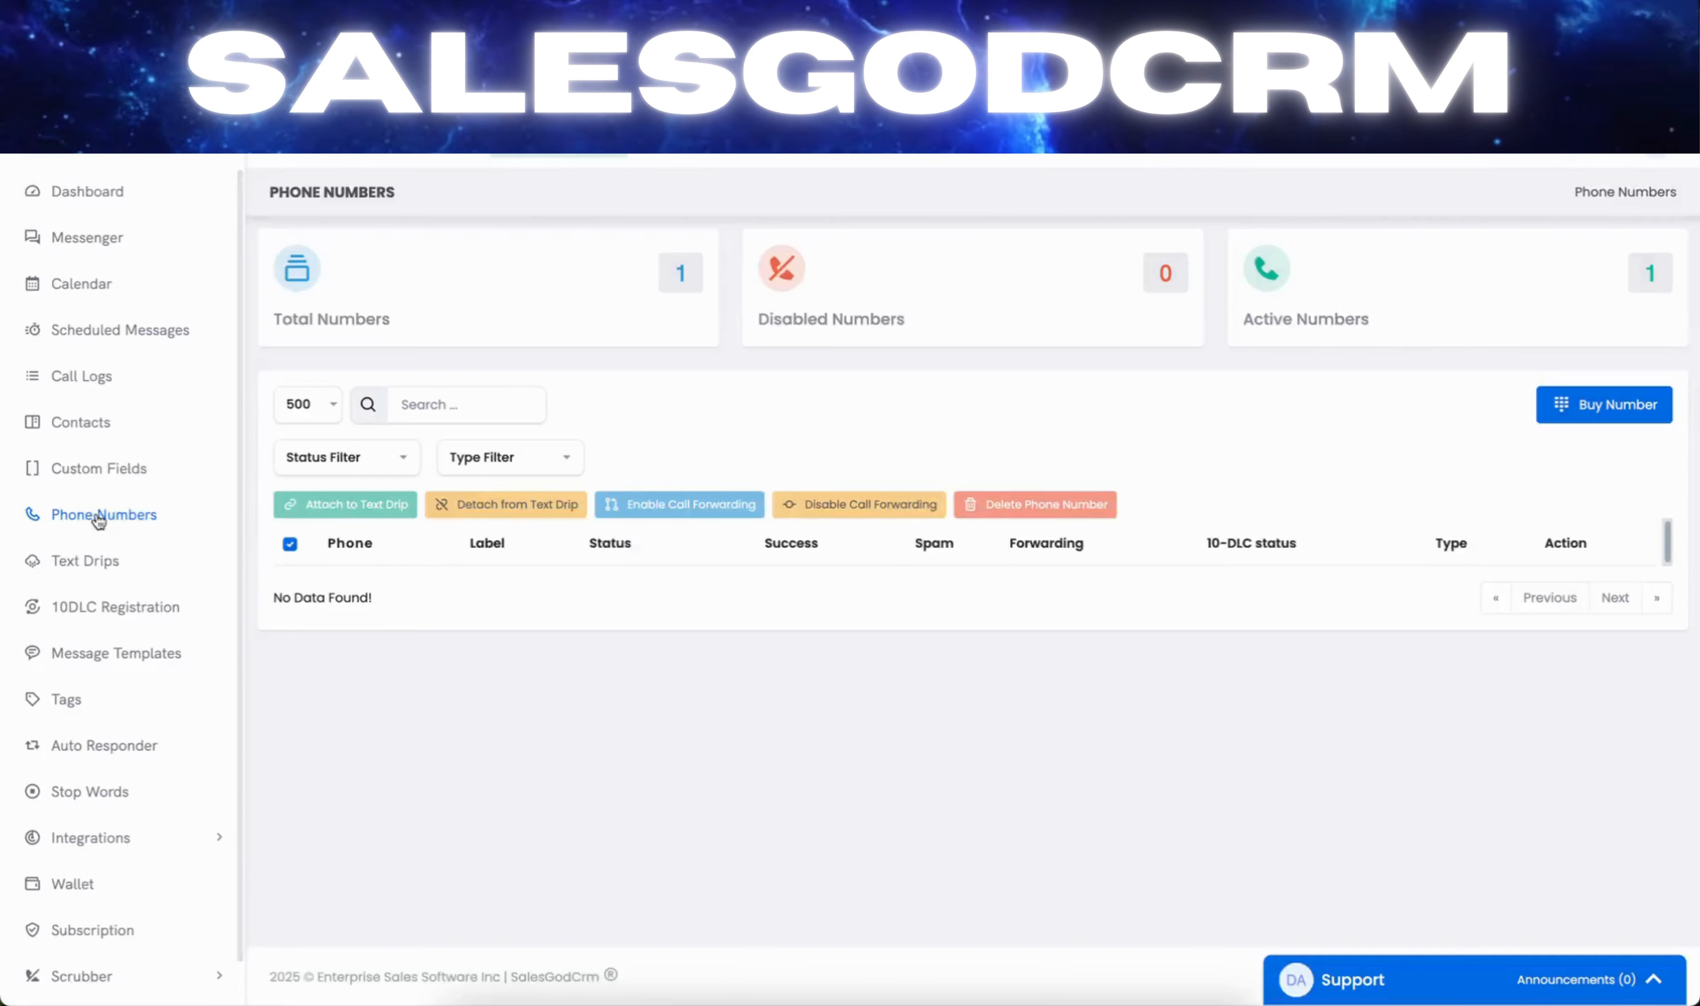
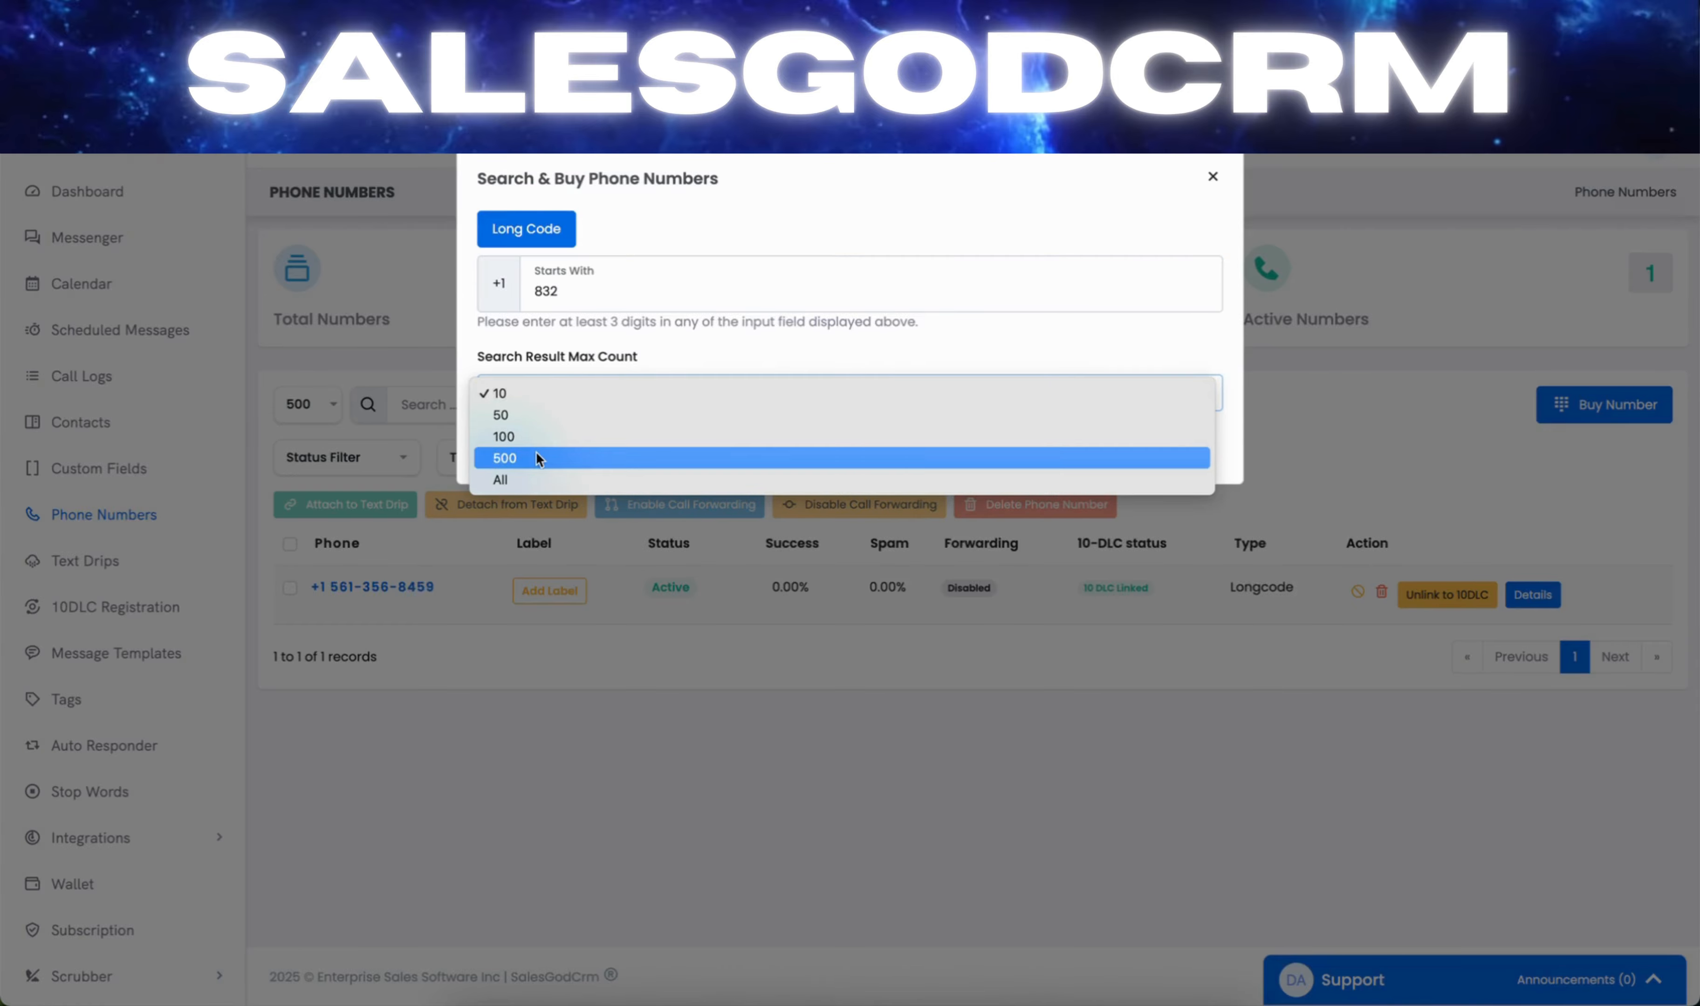
pyautogui.click(747, 357)
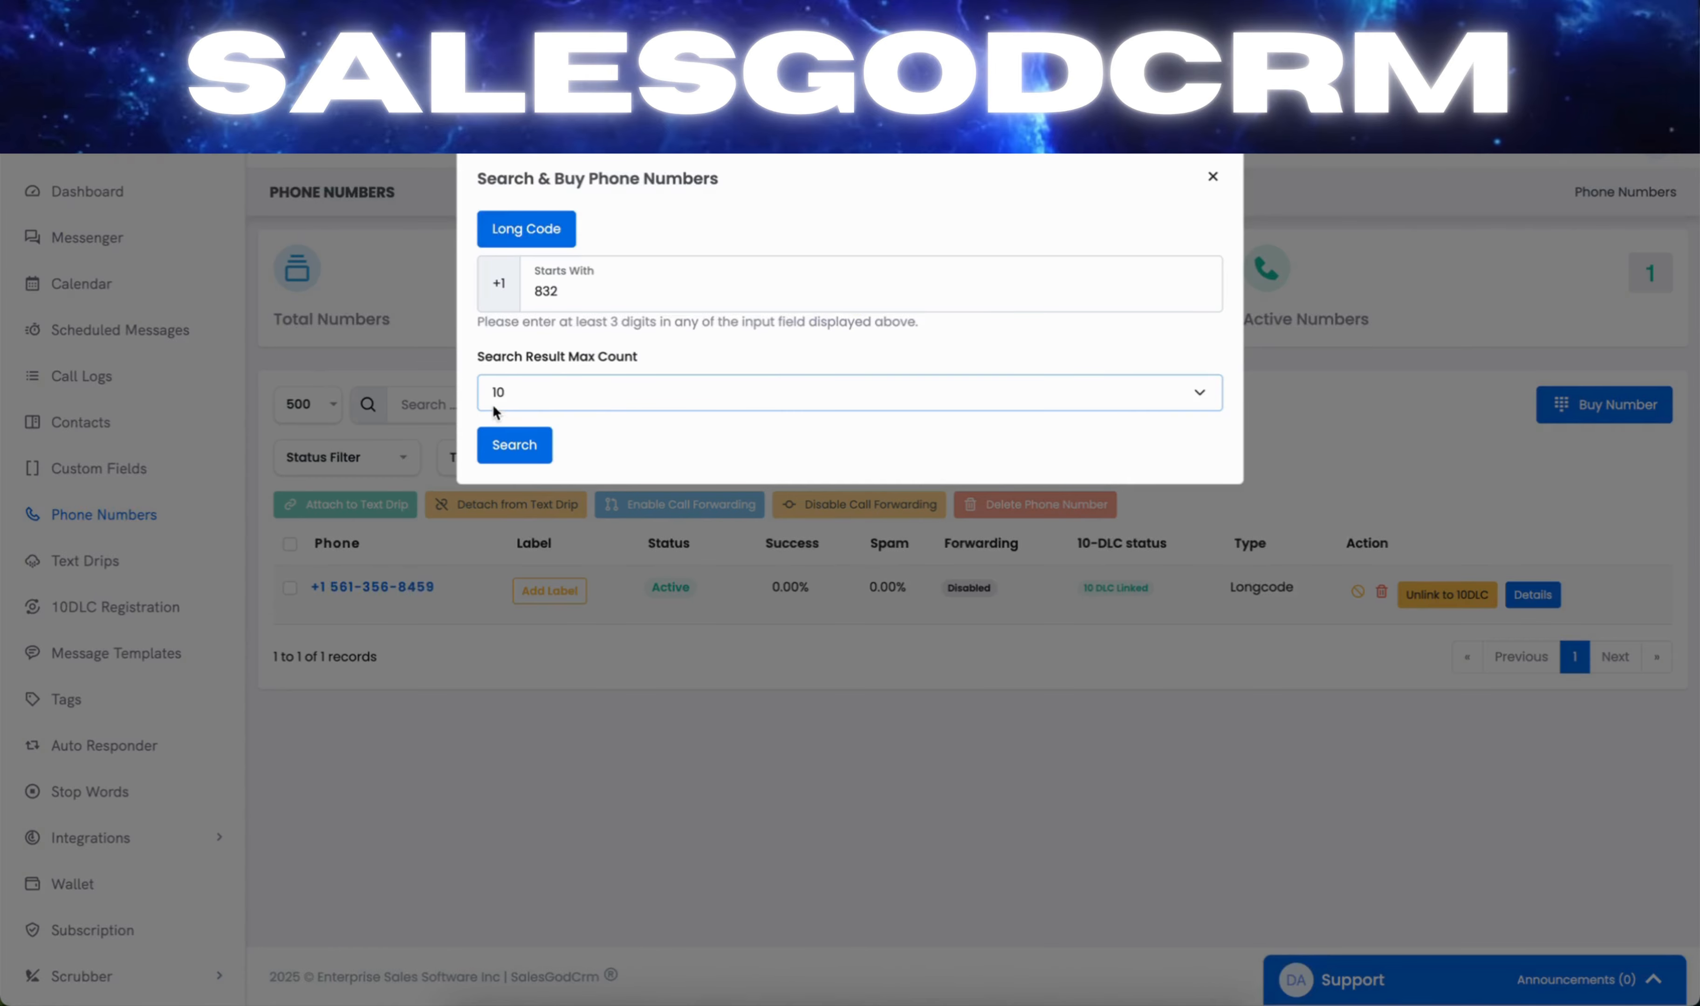
pyautogui.click(524, 450)
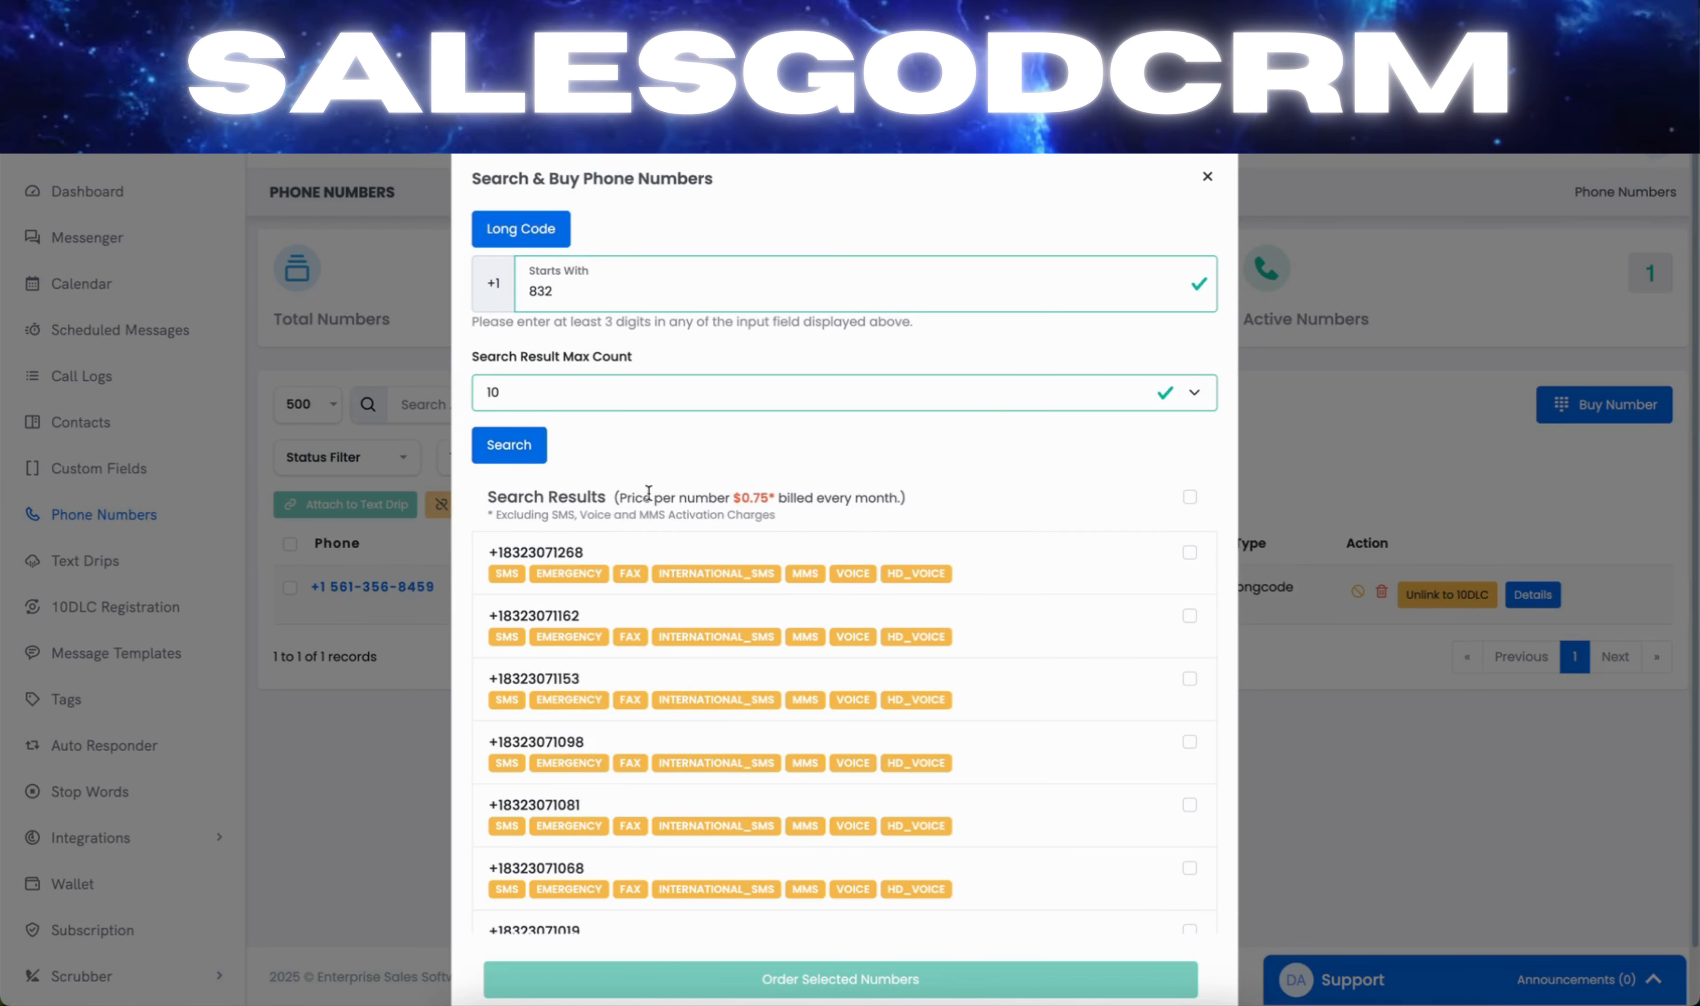
pyautogui.scroll(-5, 892, 706)
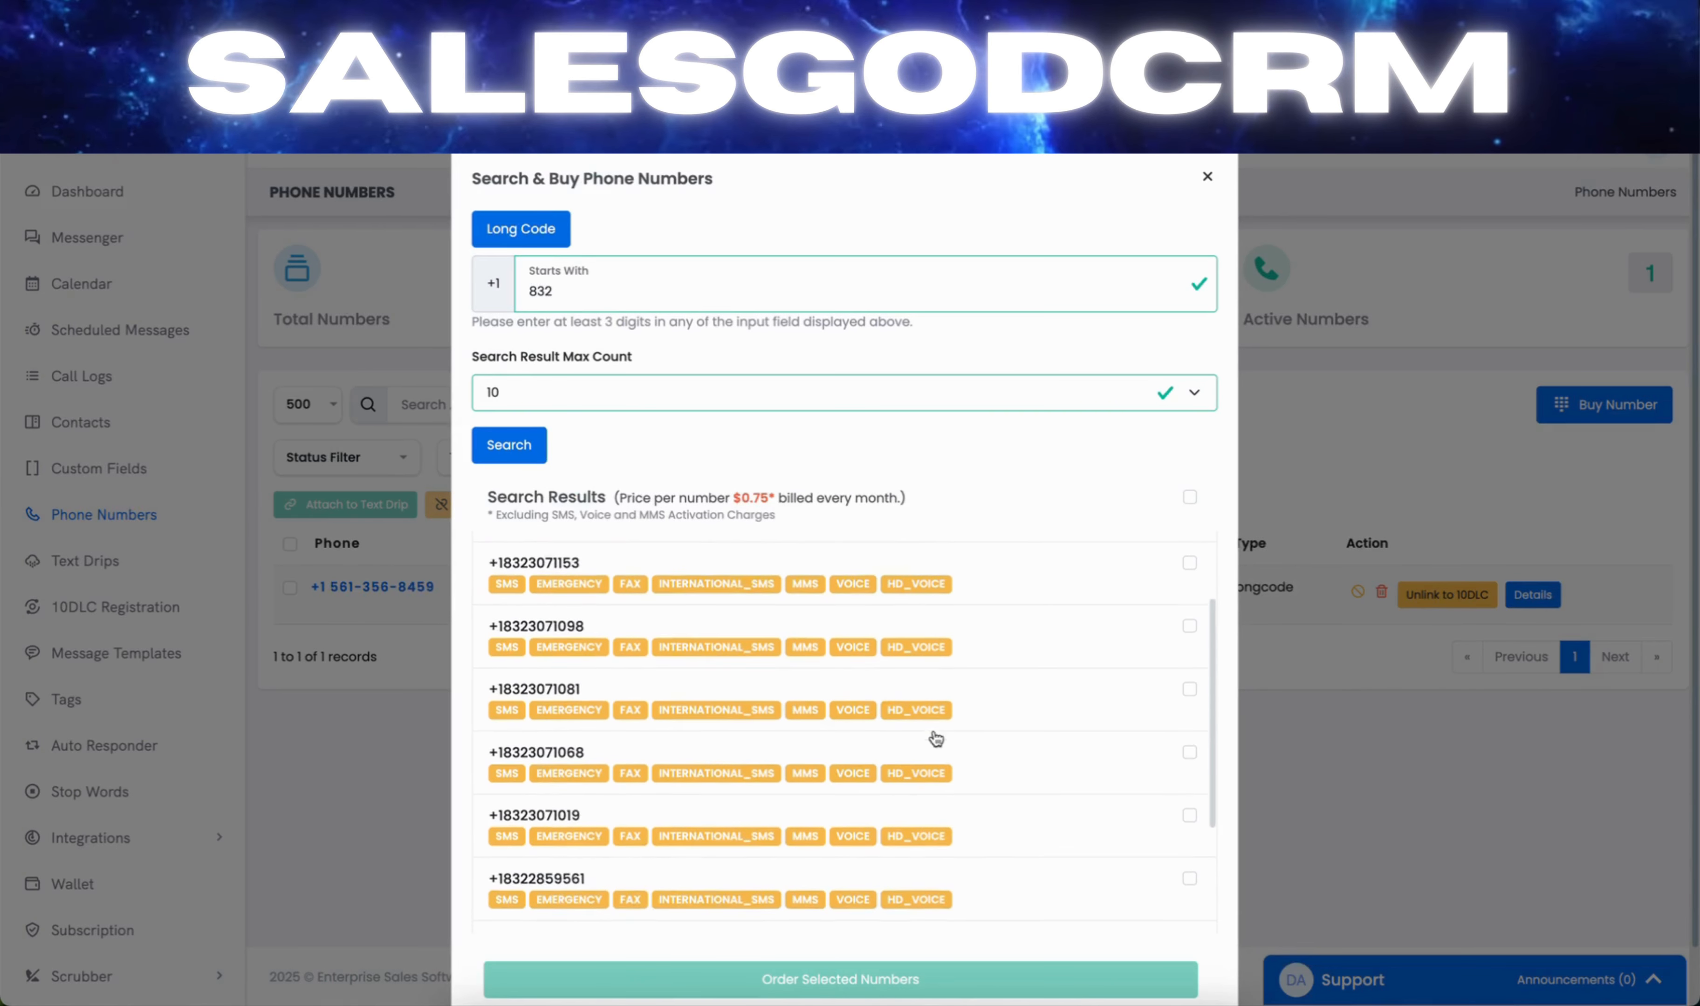
pyautogui.scroll(5, 936, 742)
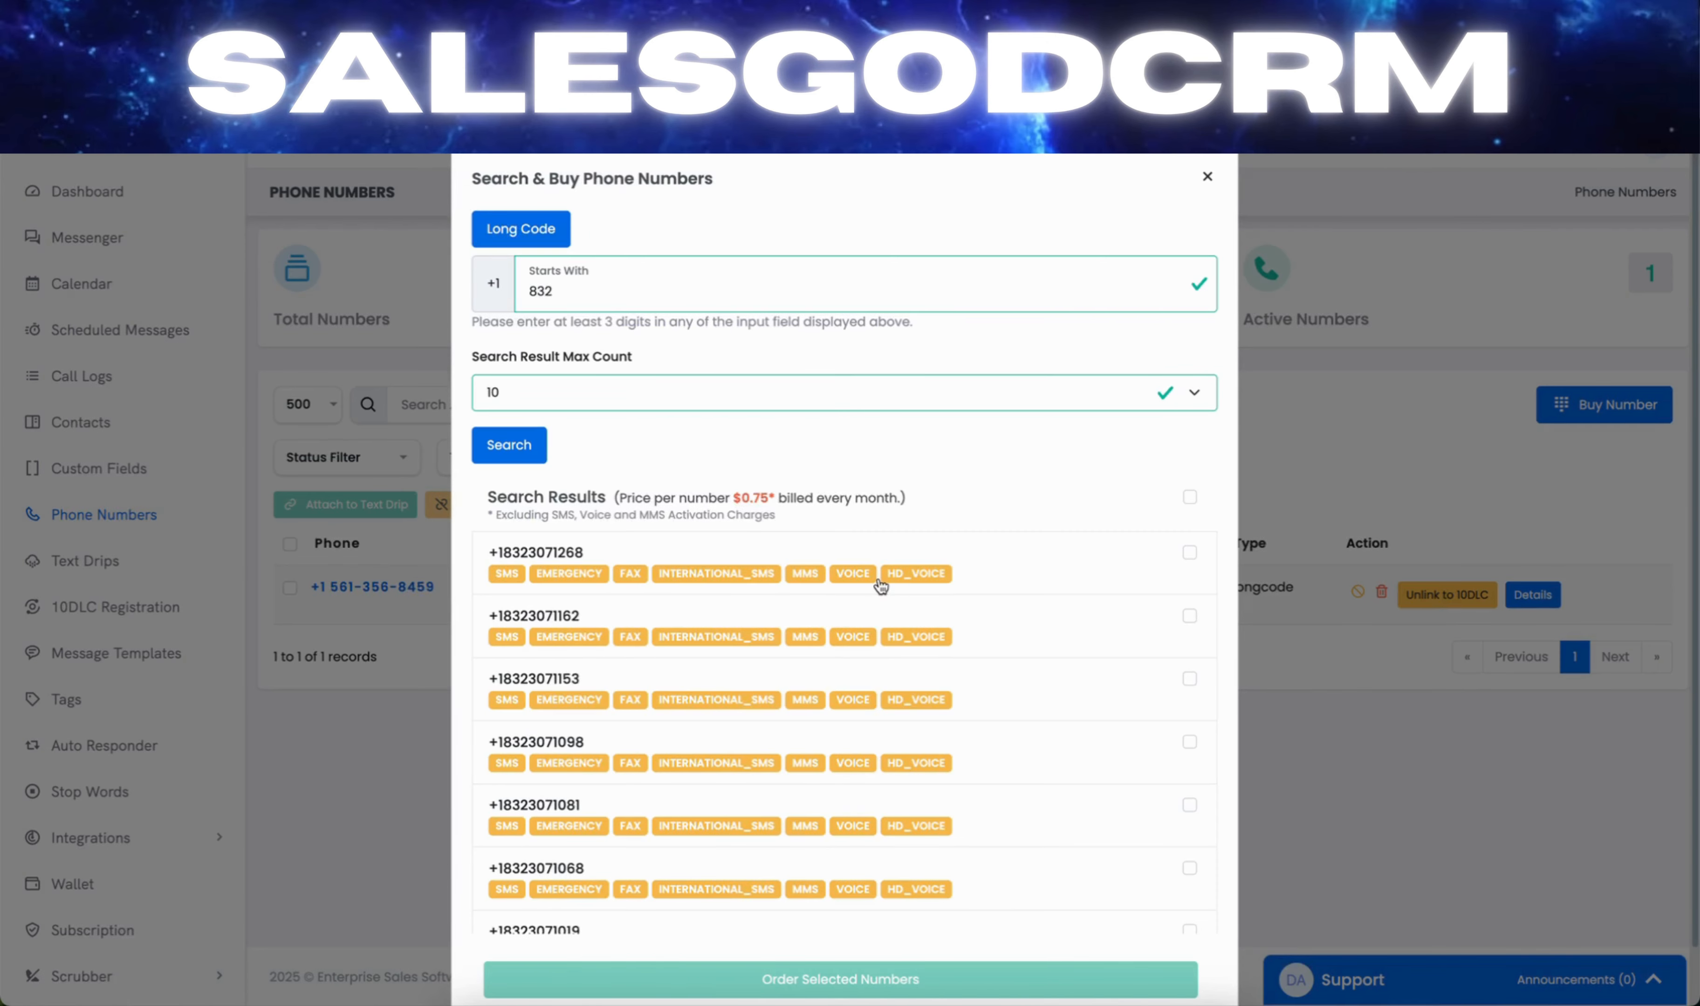
# - Select only the first phone number in the search results and order it
pyautogui.click(1083, 573)
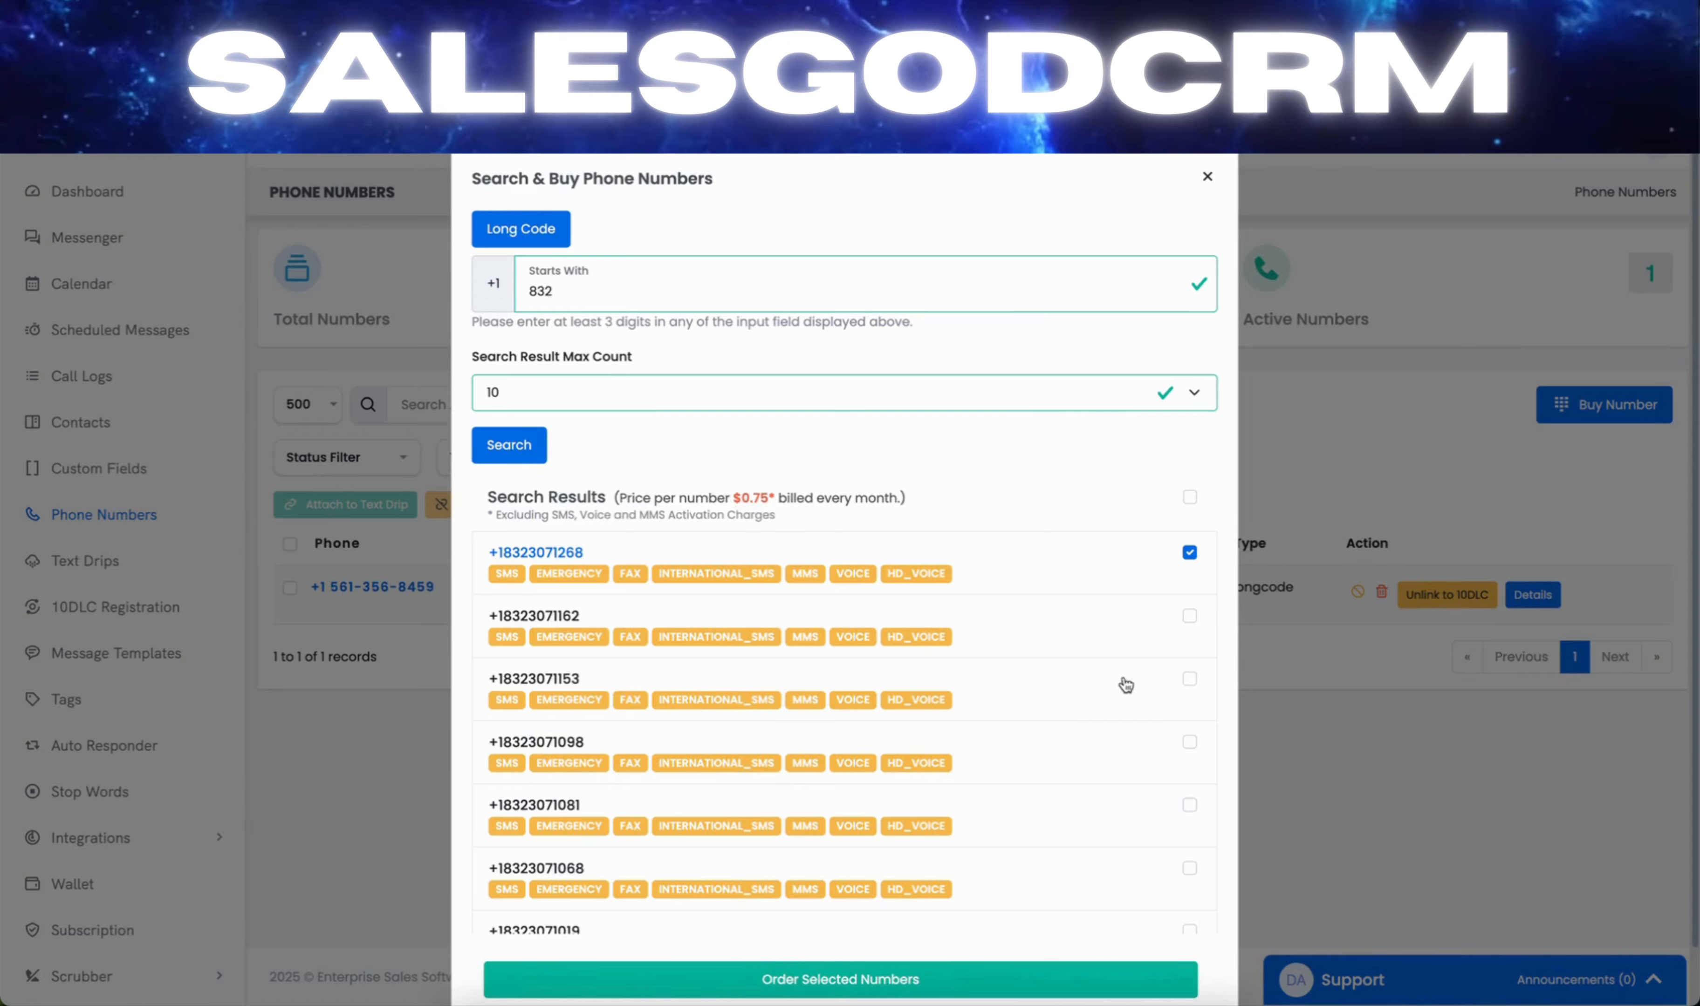
pyautogui.click(1177, 766)
pyautogui.click(1047, 760)
pyautogui.click(787, 991)
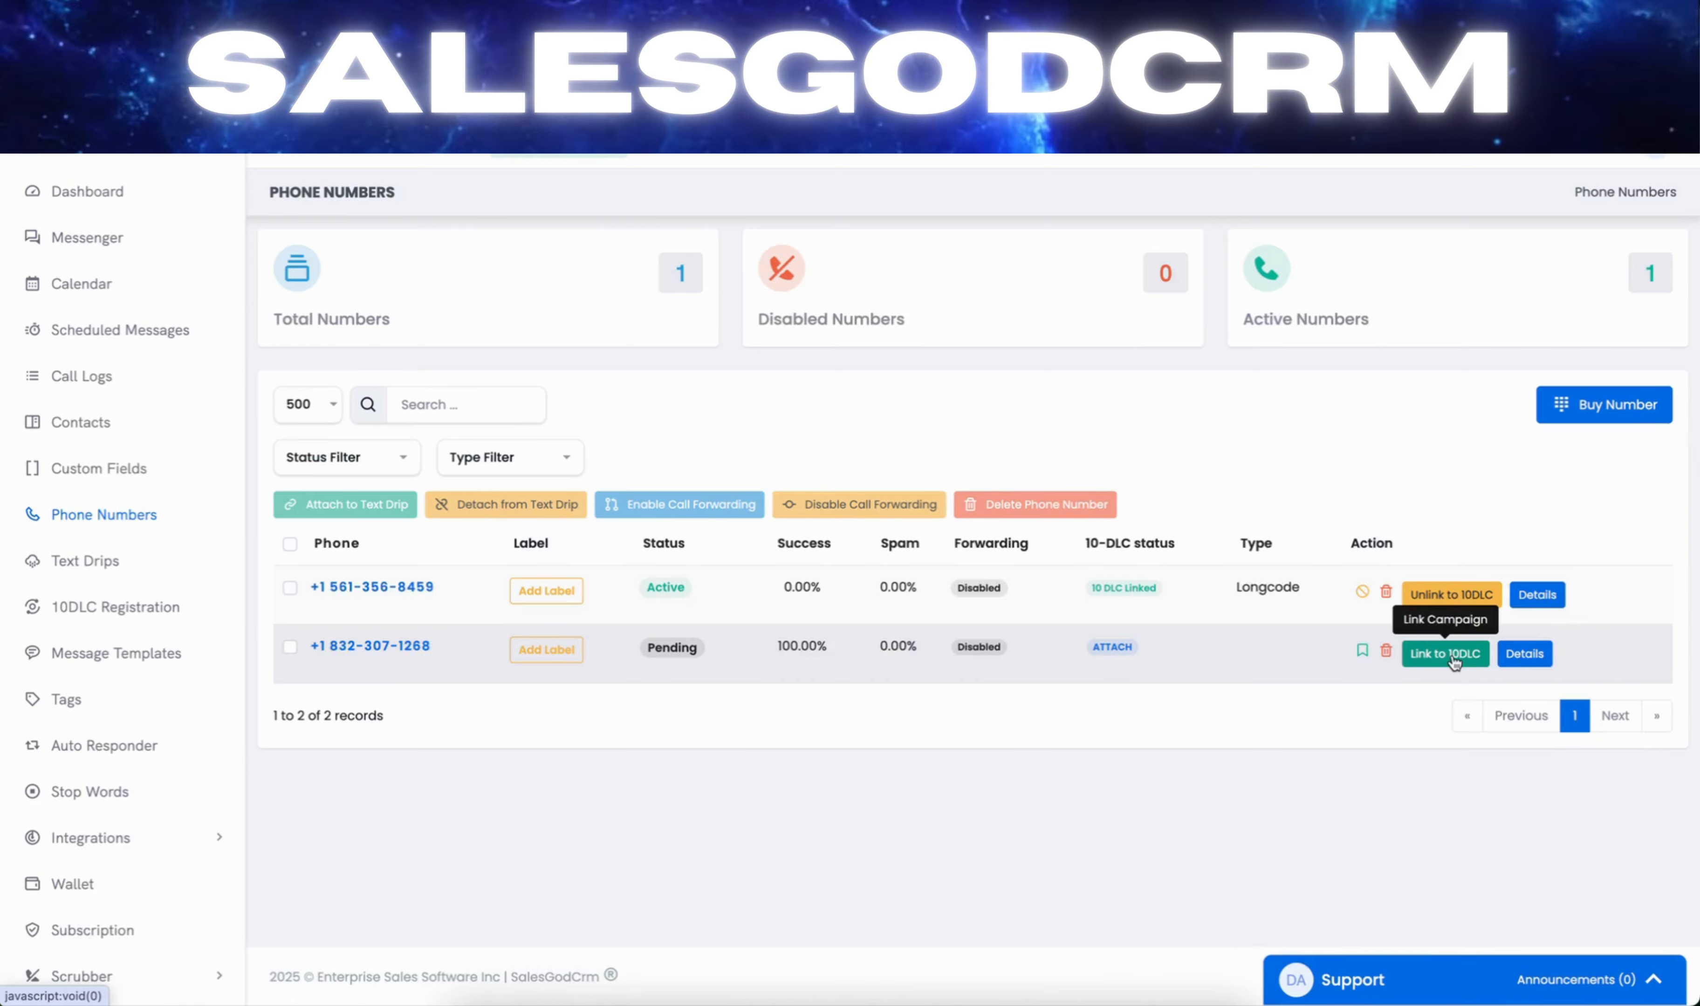
# - Link the newly bought phone number to the Client Outreach 10DLC campaign
pyautogui.click(1451, 660)
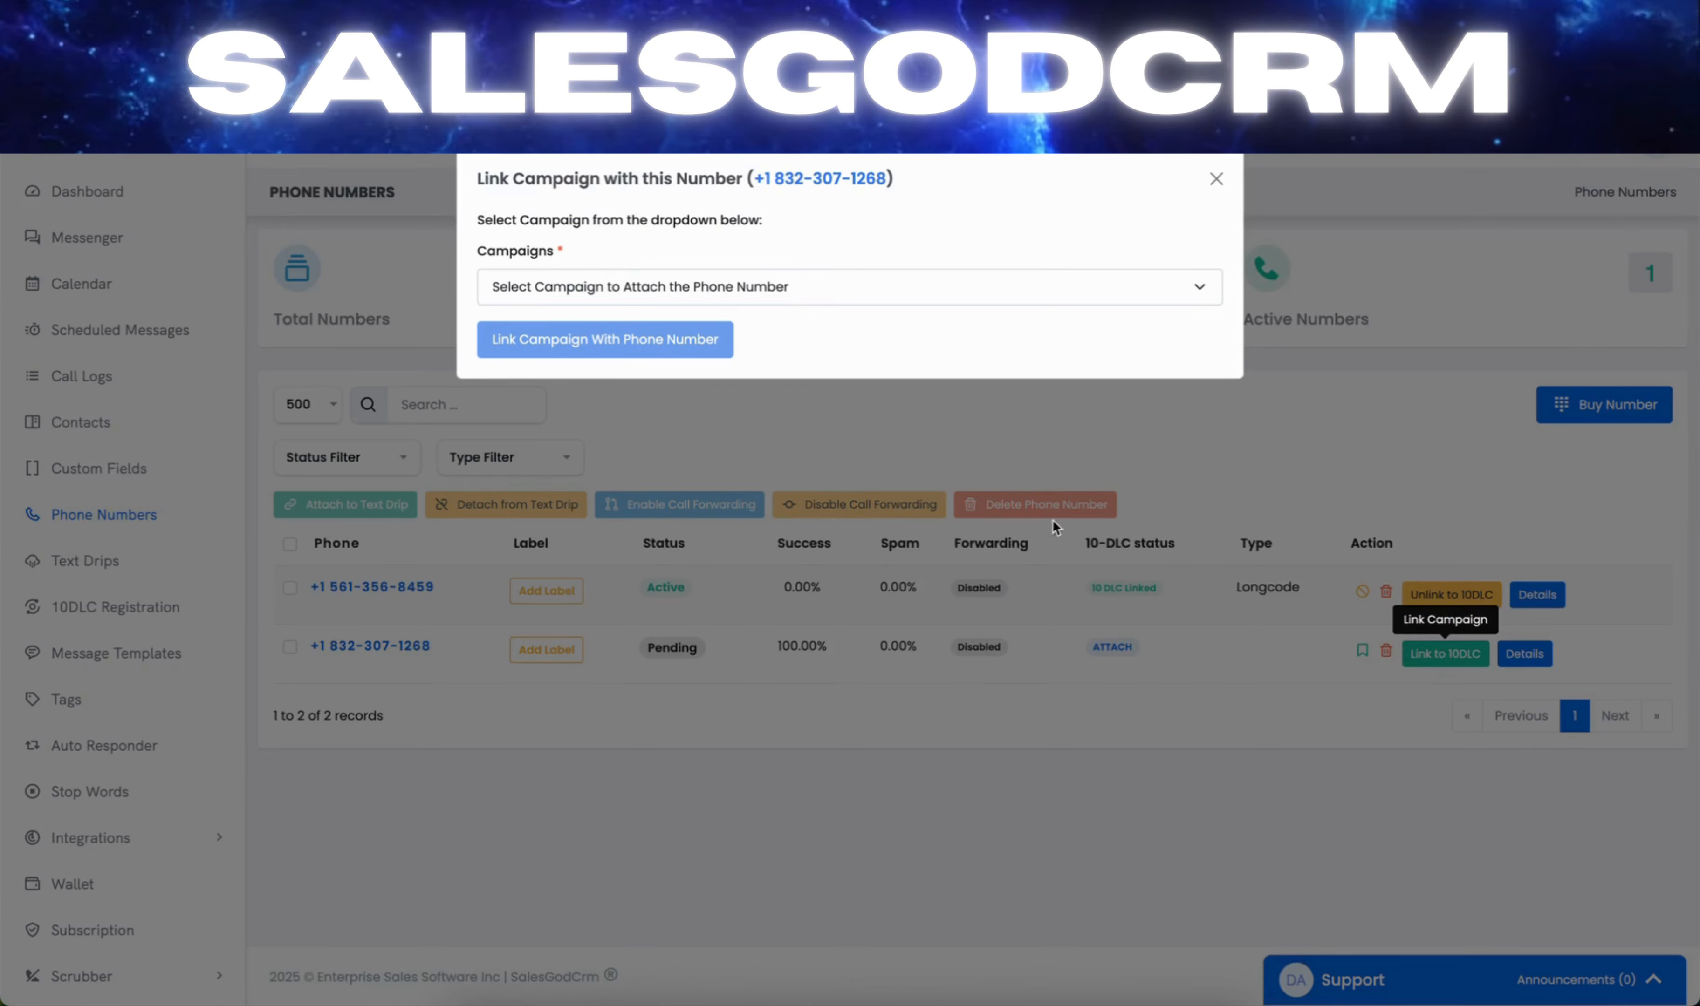
pyautogui.click(579, 289)
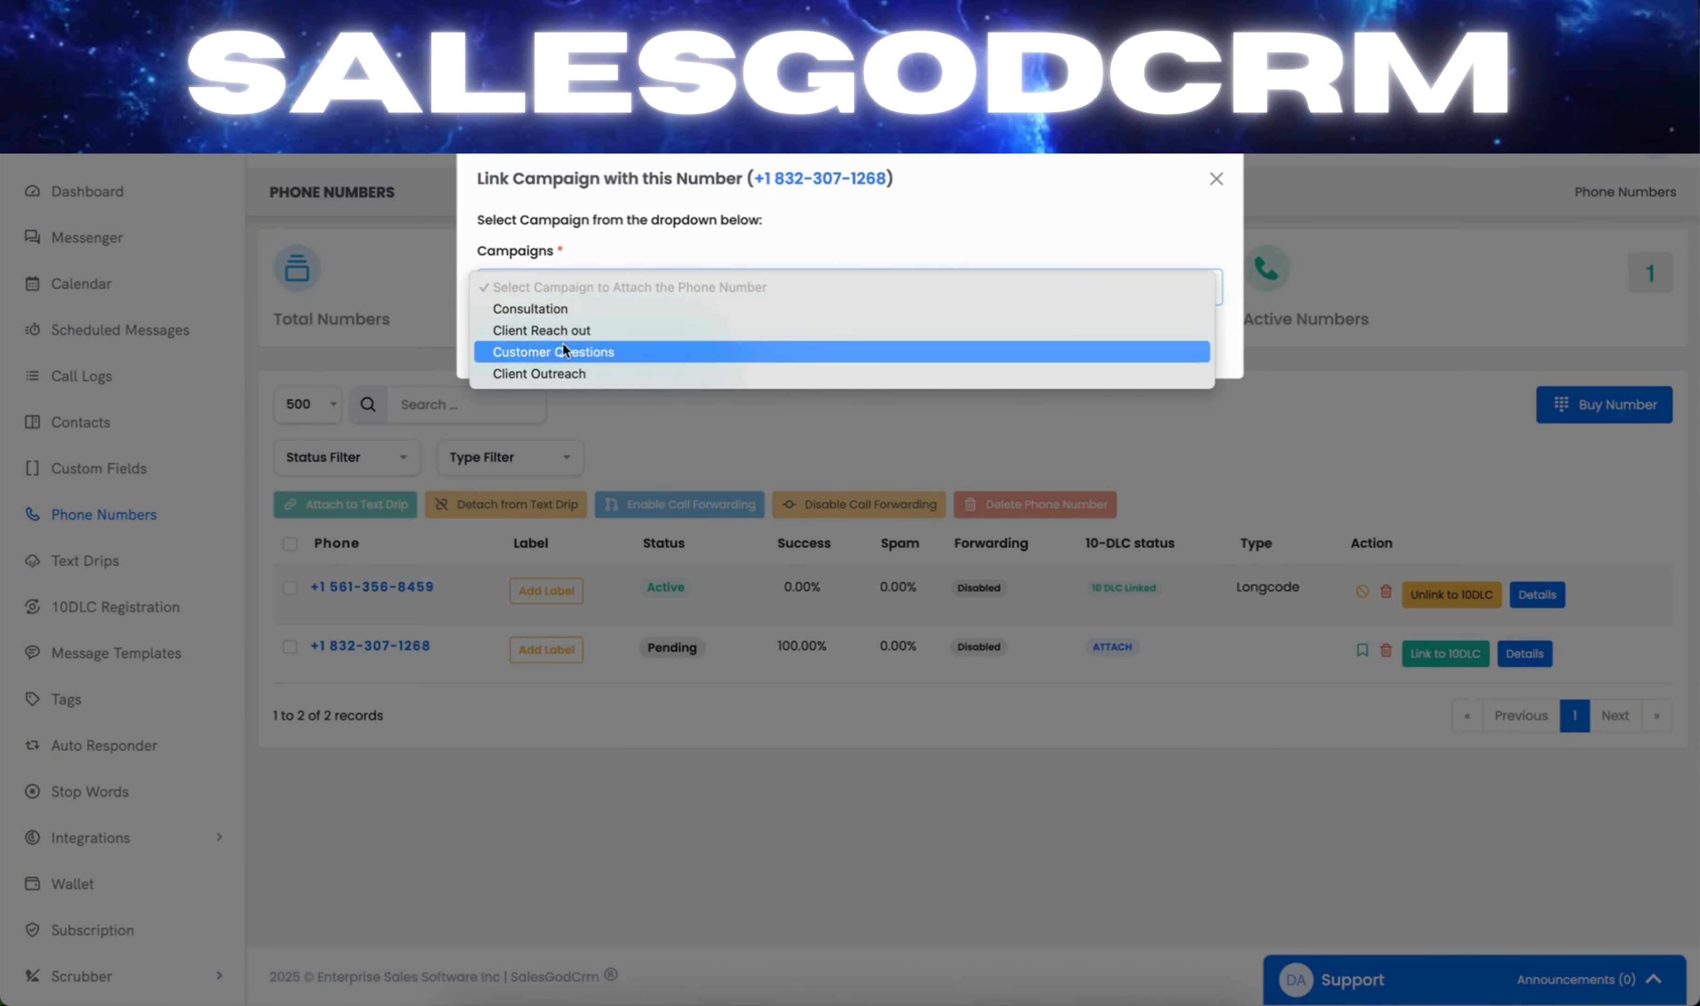
pyautogui.click(560, 374)
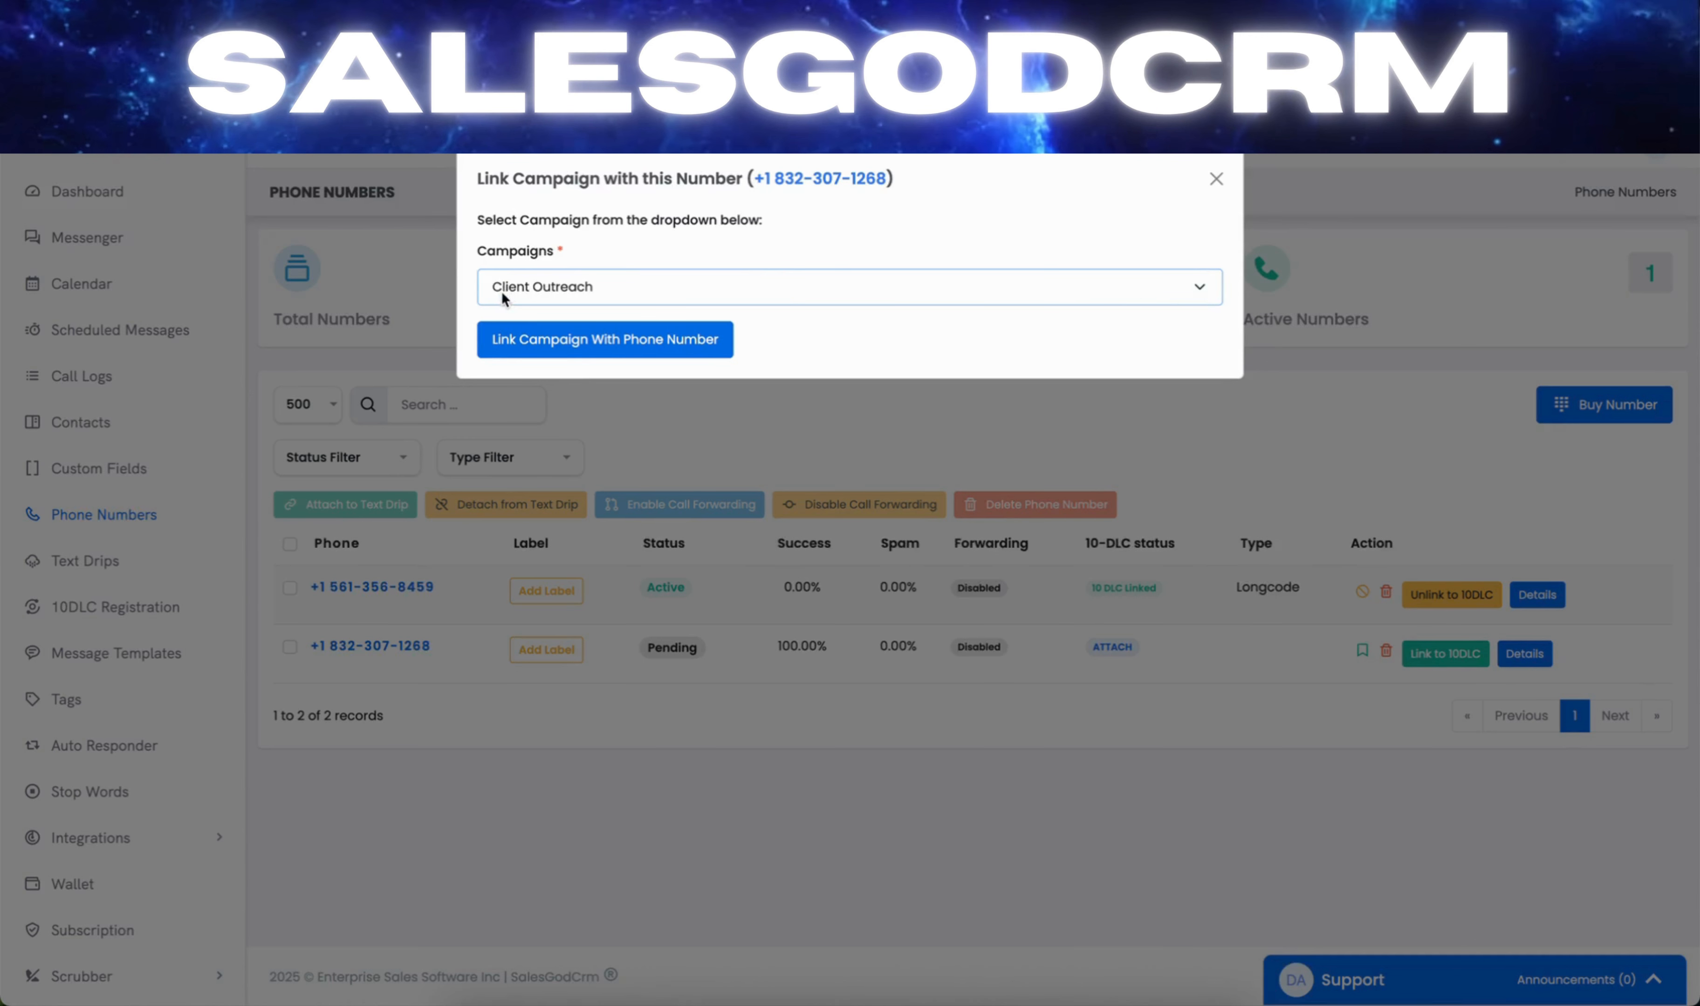
pyautogui.click(597, 347)
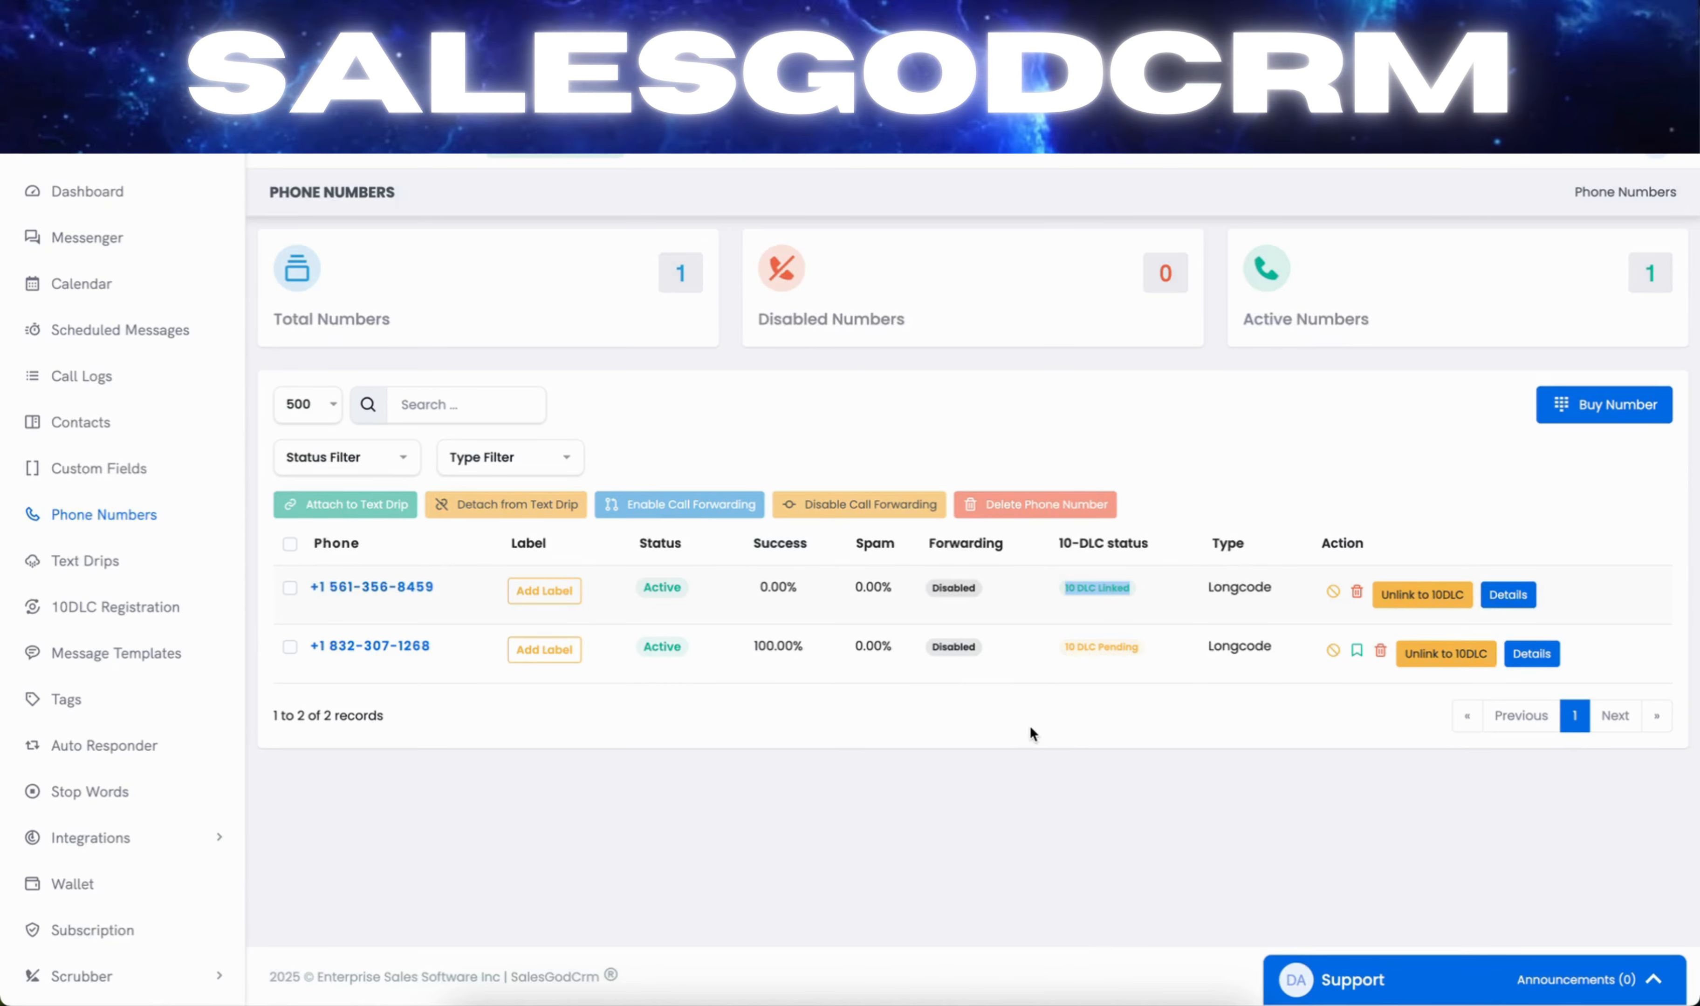
pyautogui.click(1036, 800)
# - Select both phone numbers and attach them to all text drips
pyautogui.click(290, 545)
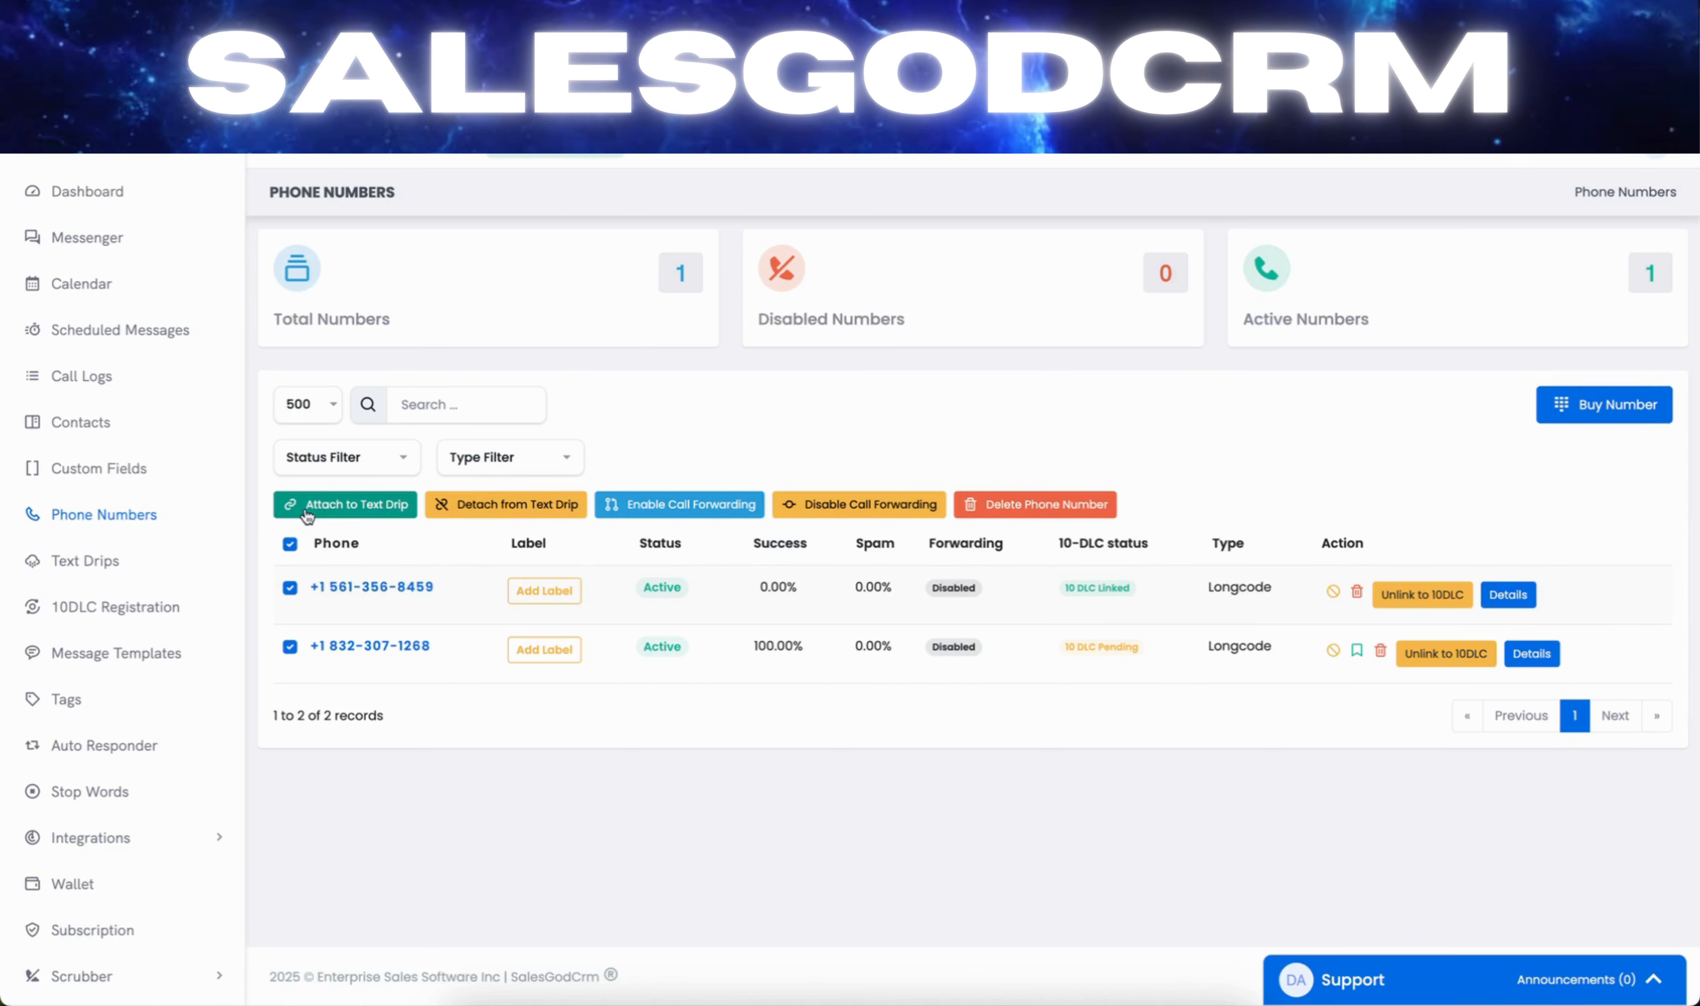
pyautogui.click(366, 517)
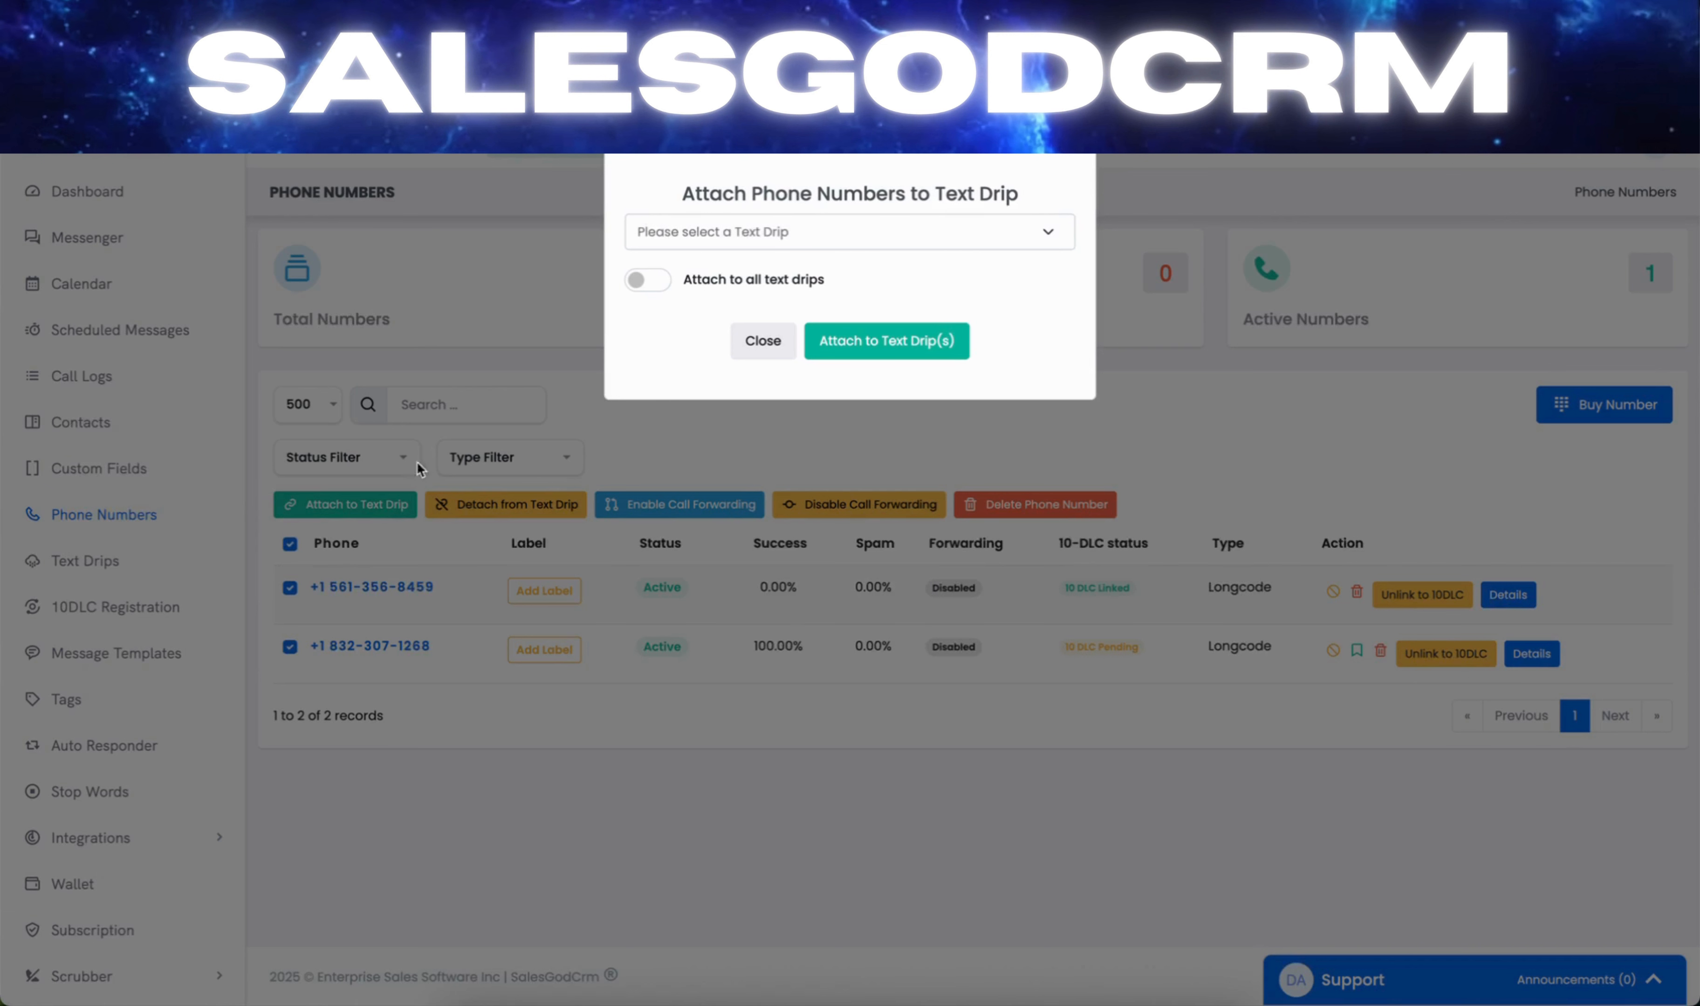
pyautogui.click(633, 282)
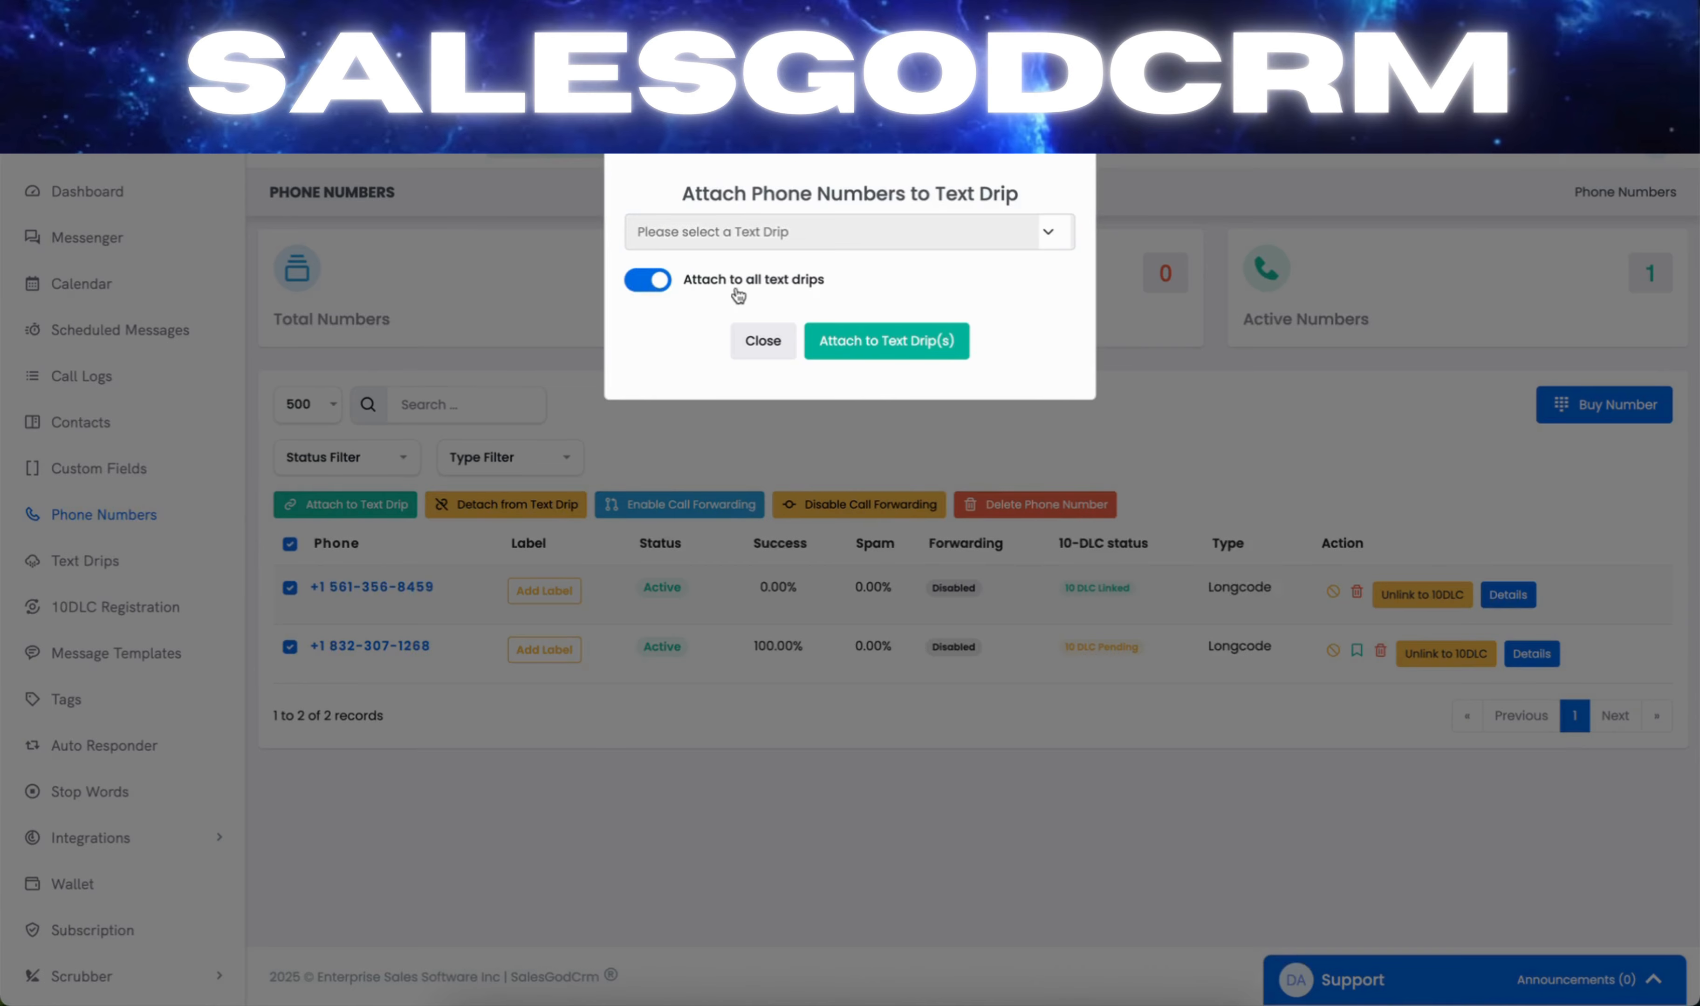
pyautogui.click(925, 344)
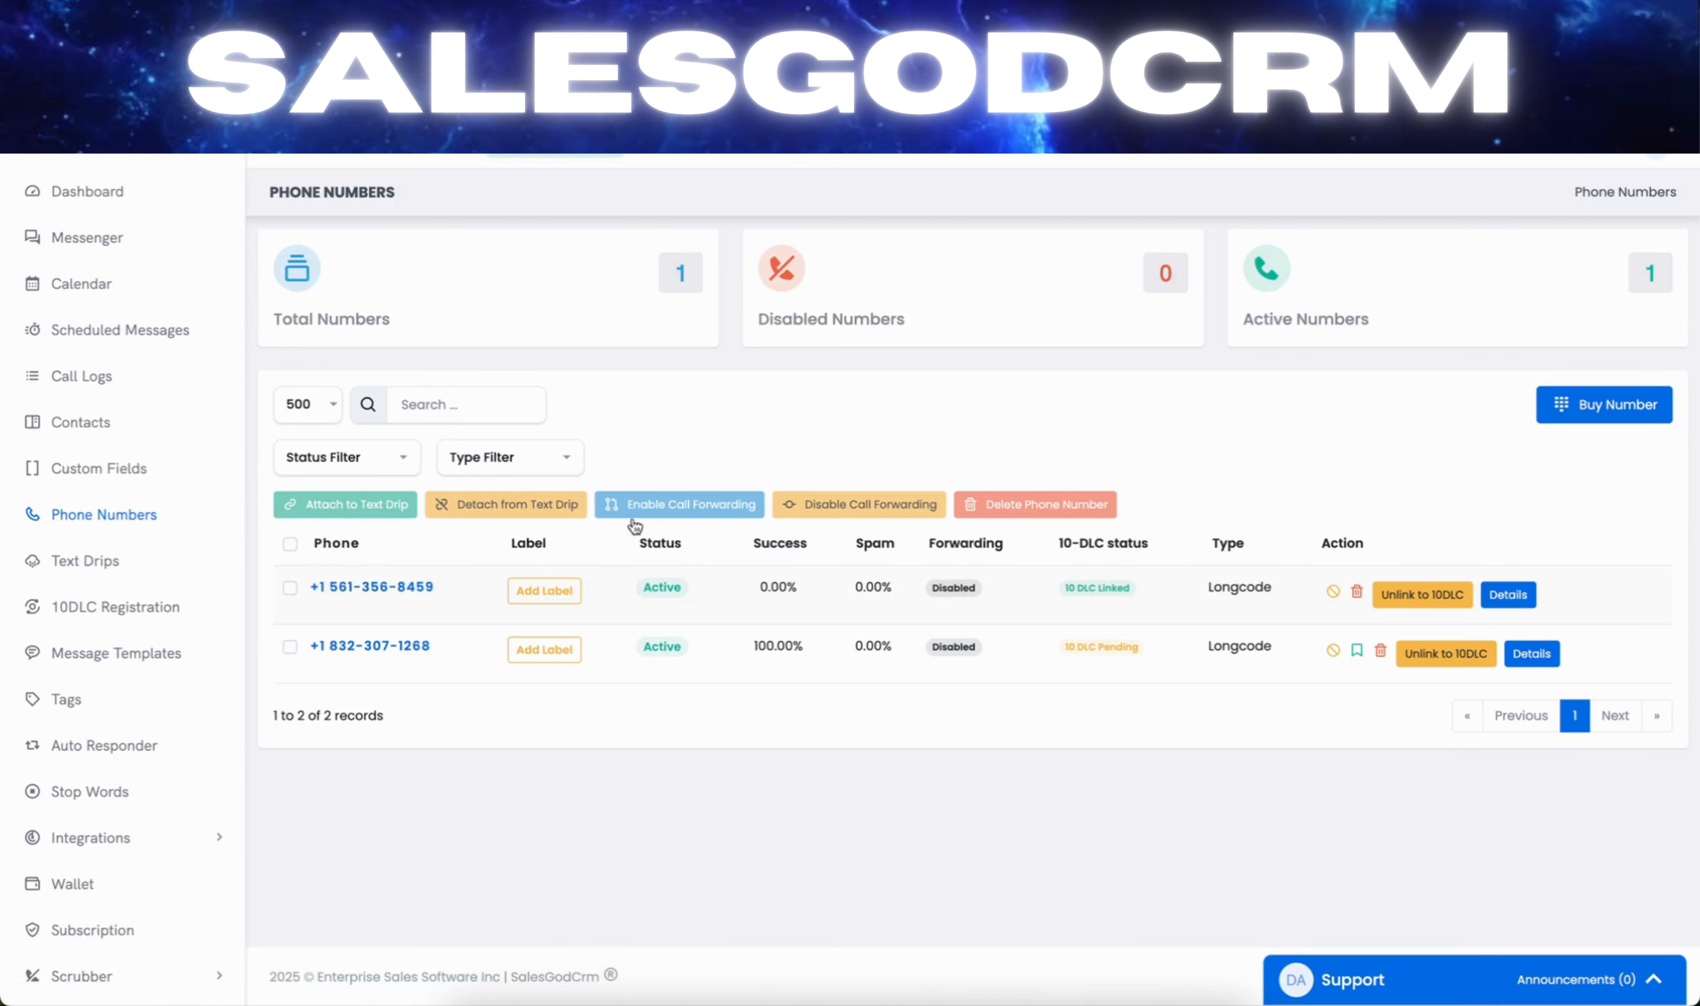
# - Examine the call forwarding settings for both phone numbers, close them without enabling forwarding, and view the call logs
pyautogui.click(290, 545)
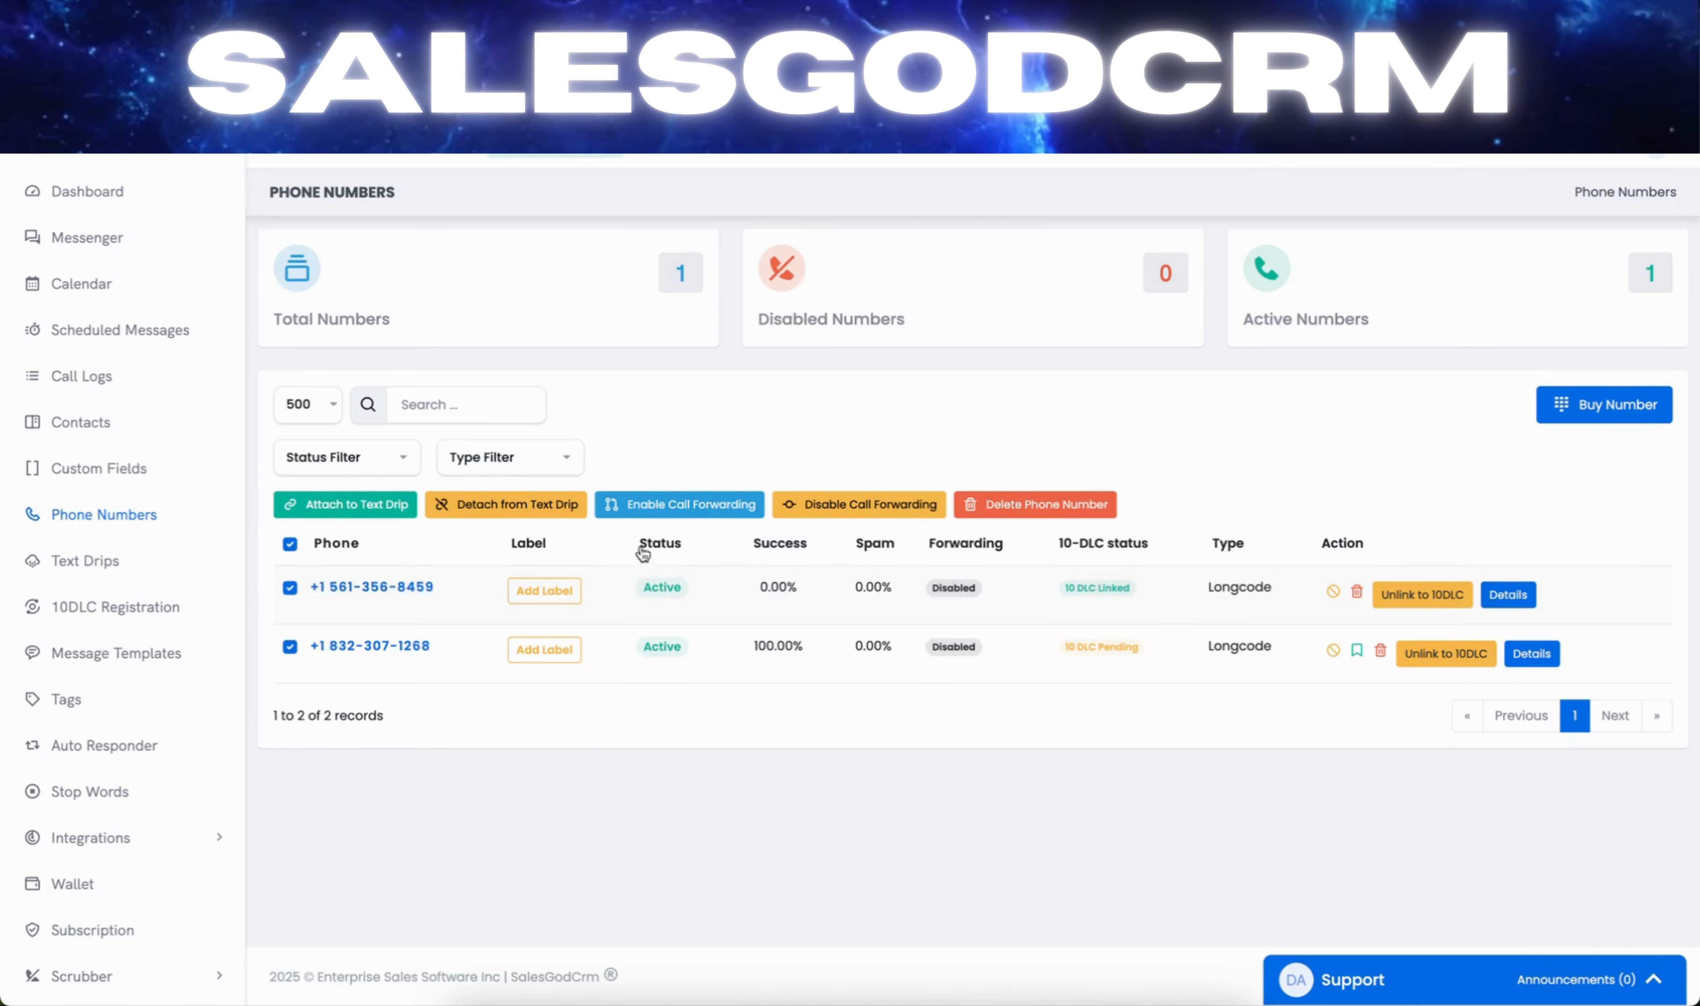
pyautogui.click(649, 507)
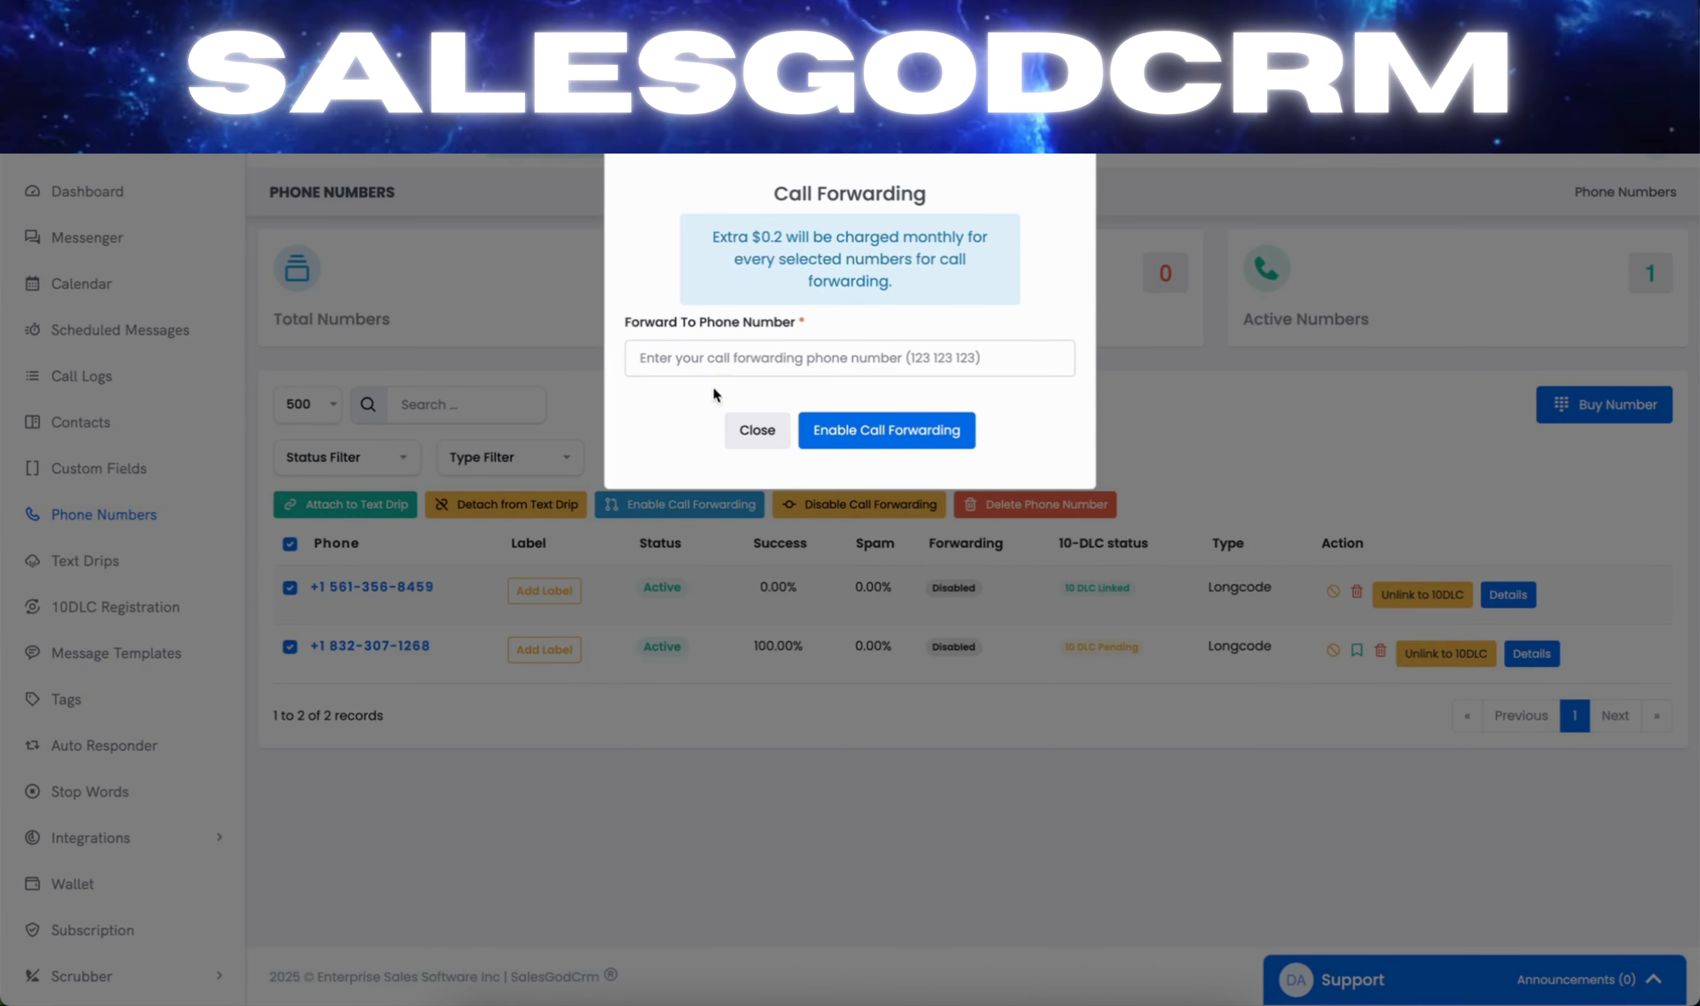
pyautogui.click(720, 358)
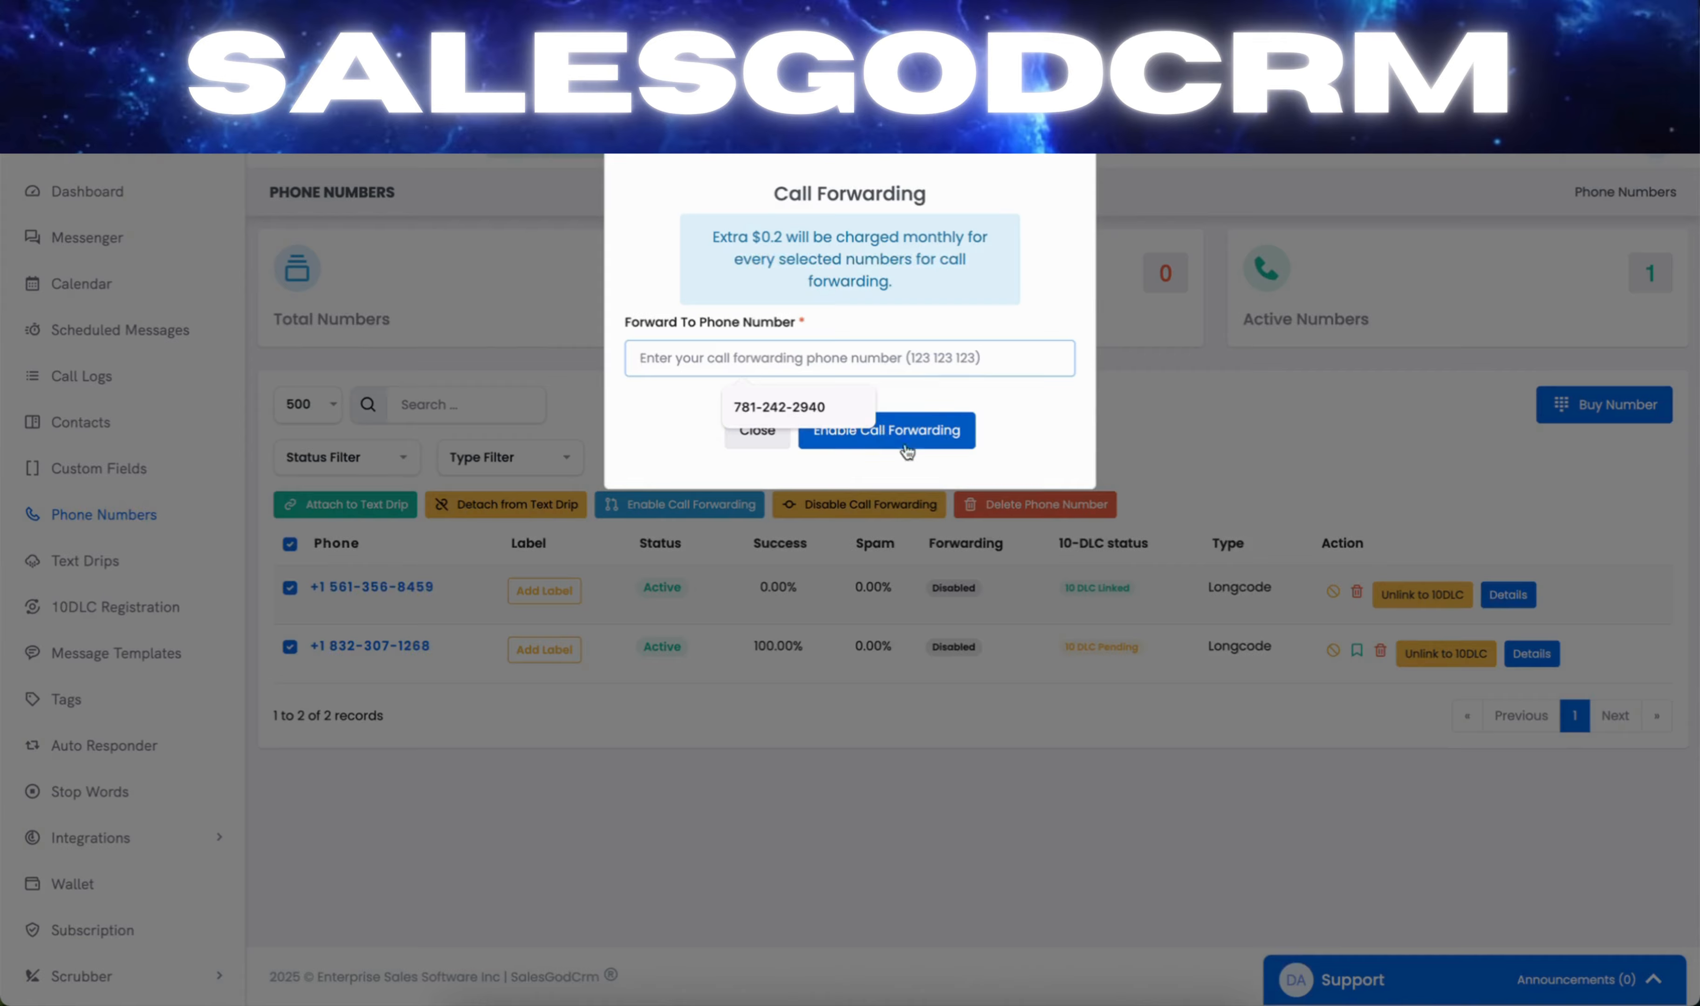
pyautogui.click(757, 430)
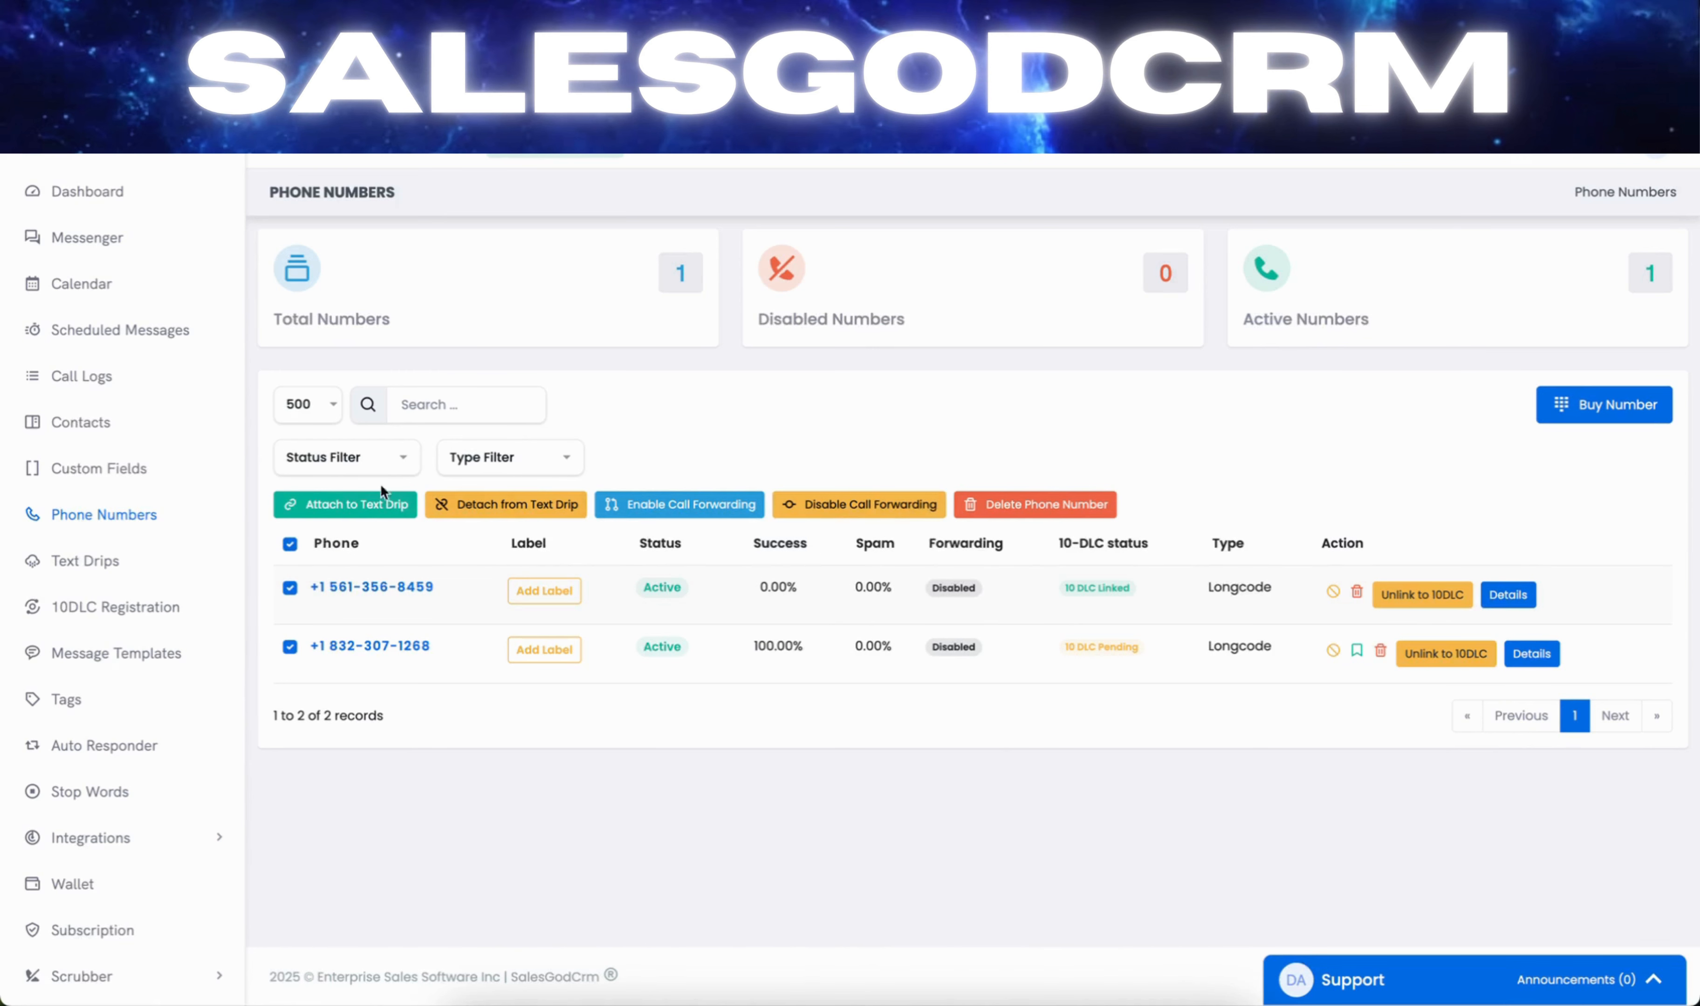
pyautogui.click(97, 374)
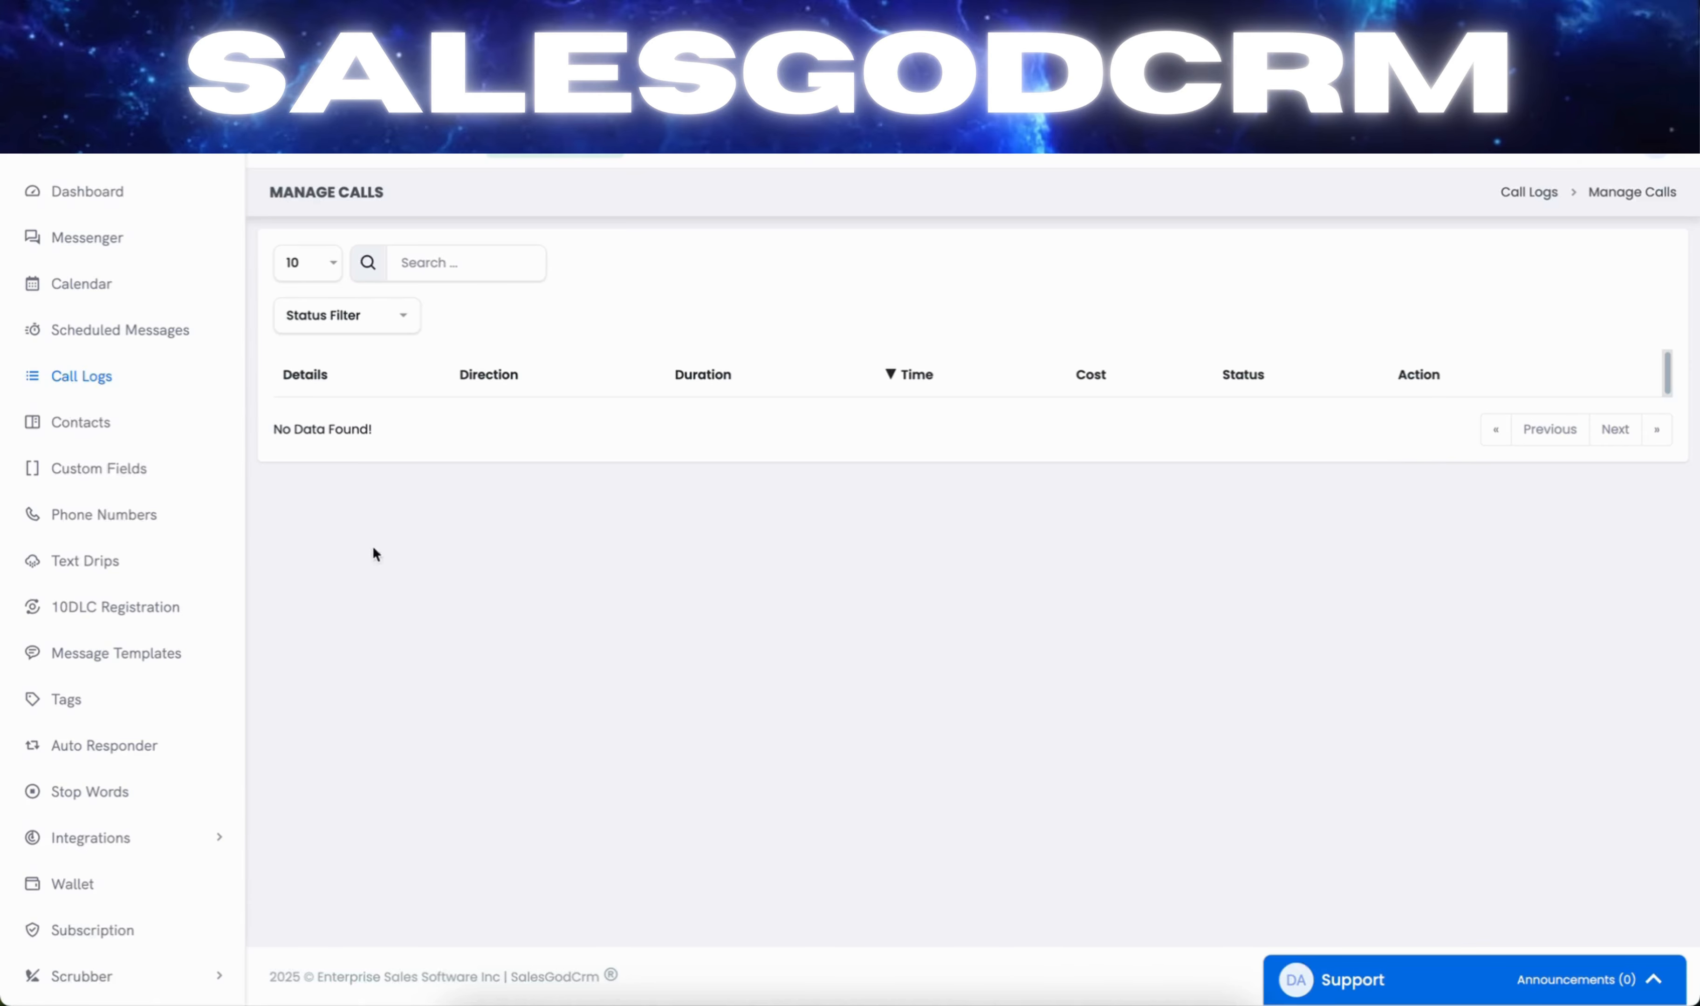
# - Activate the 24 Hour Follow Up text drip and confirm the status change
pyautogui.click(107, 556)
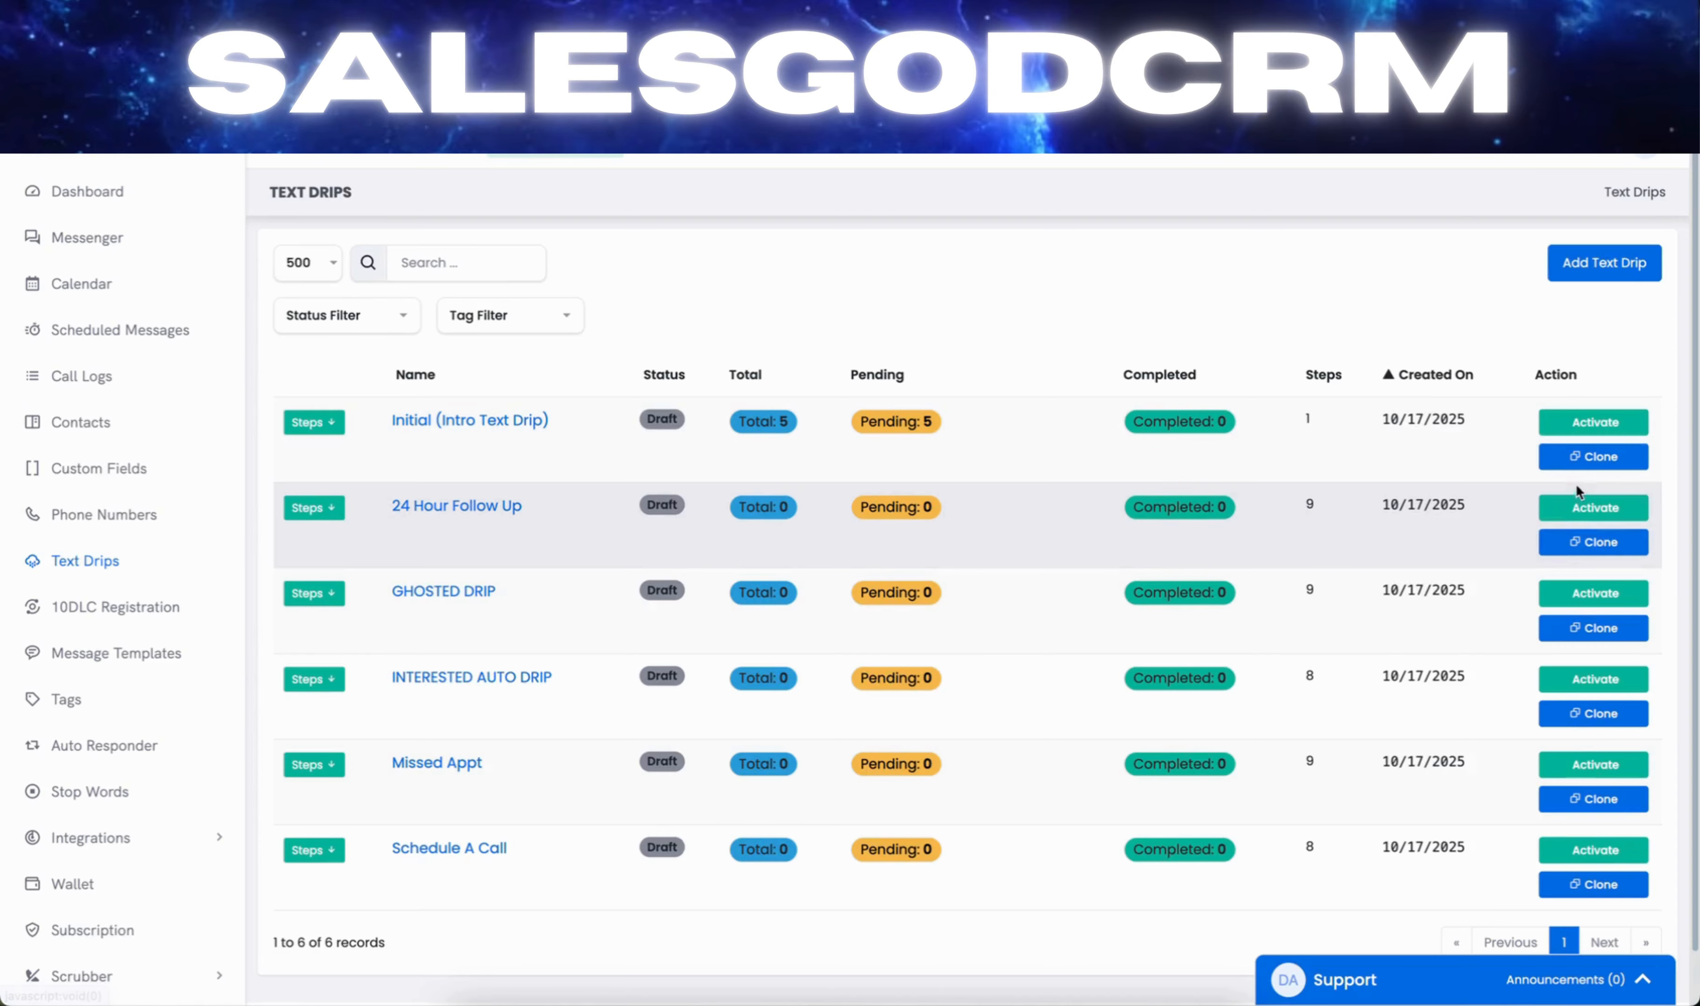
pyautogui.moveTo(956, 517); pyautogui.dragTo(839, 504)
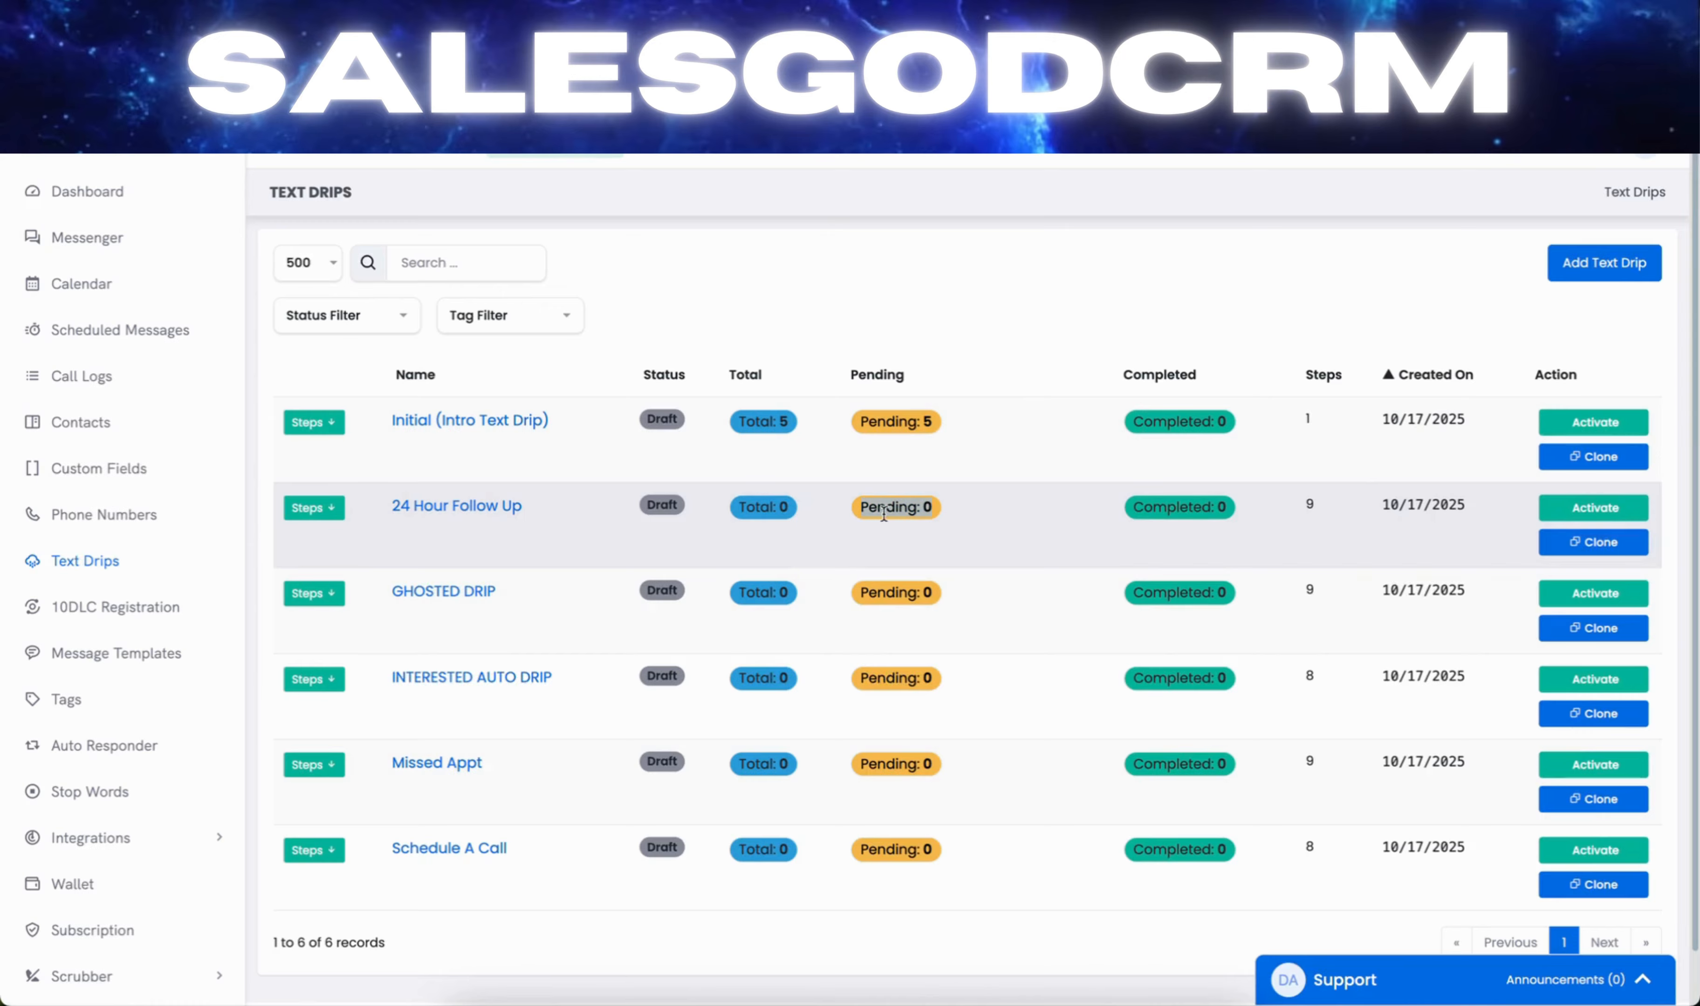
pyautogui.click(1588, 510)
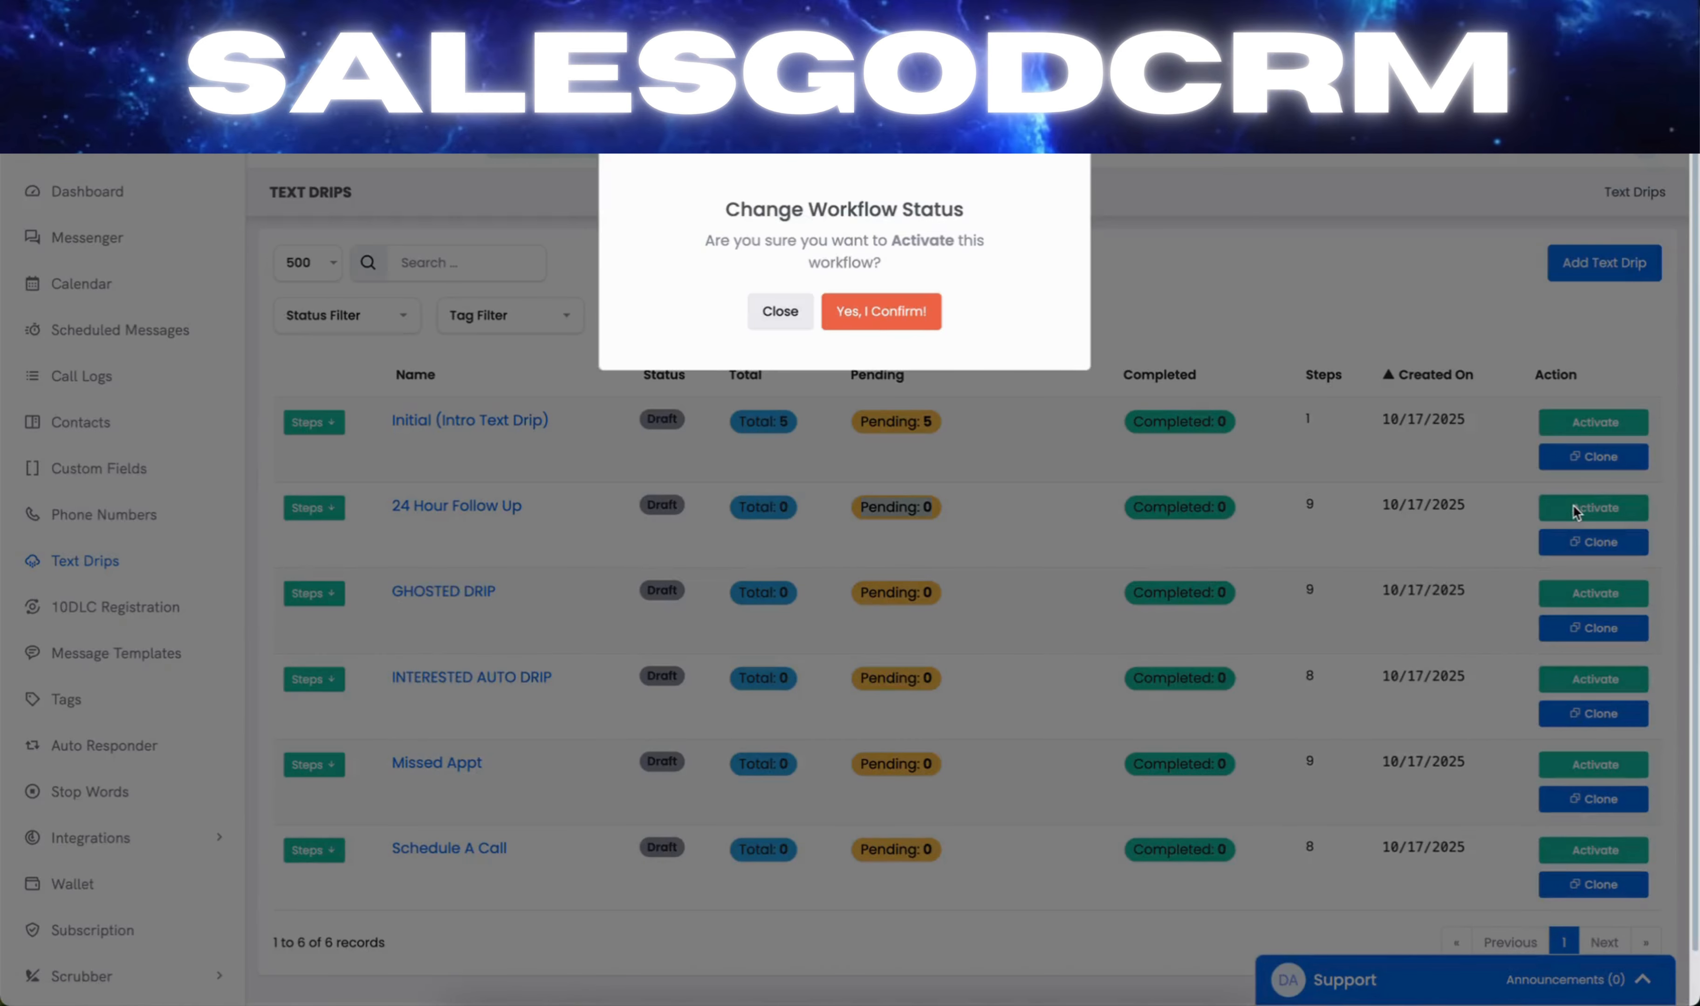
pyautogui.click(870, 316)
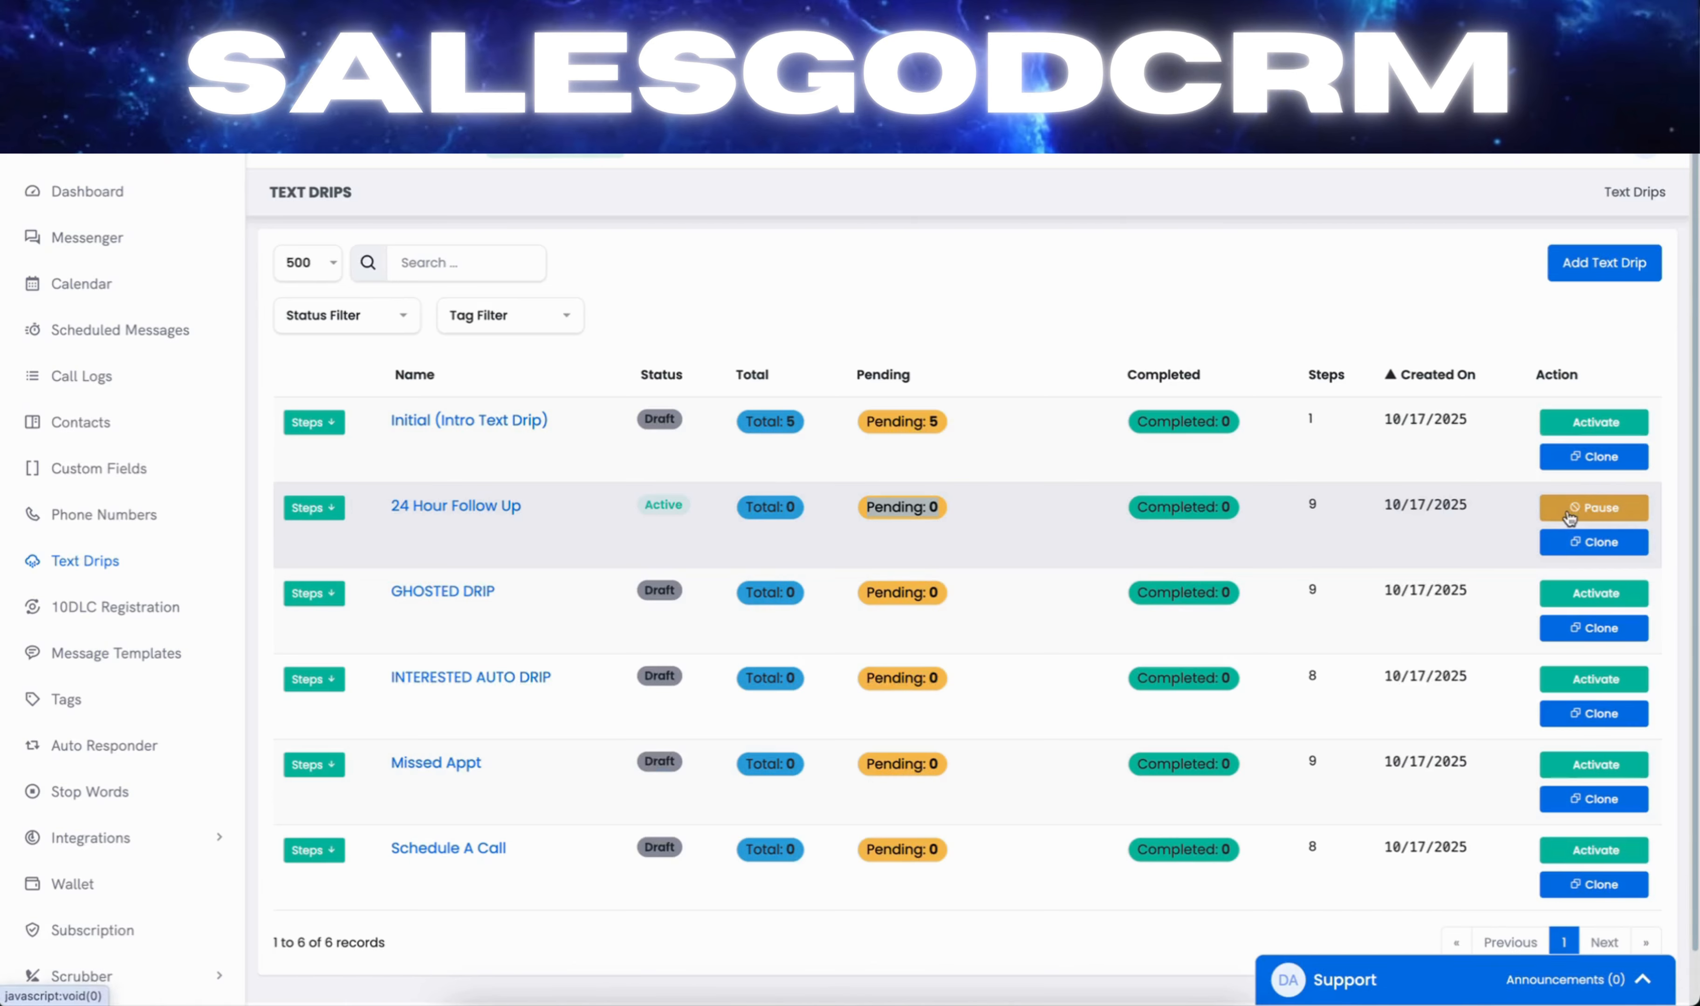
# - Pause the 24 Hour Follow Up text drip and confirm the status change
pyautogui.click(1620, 514)
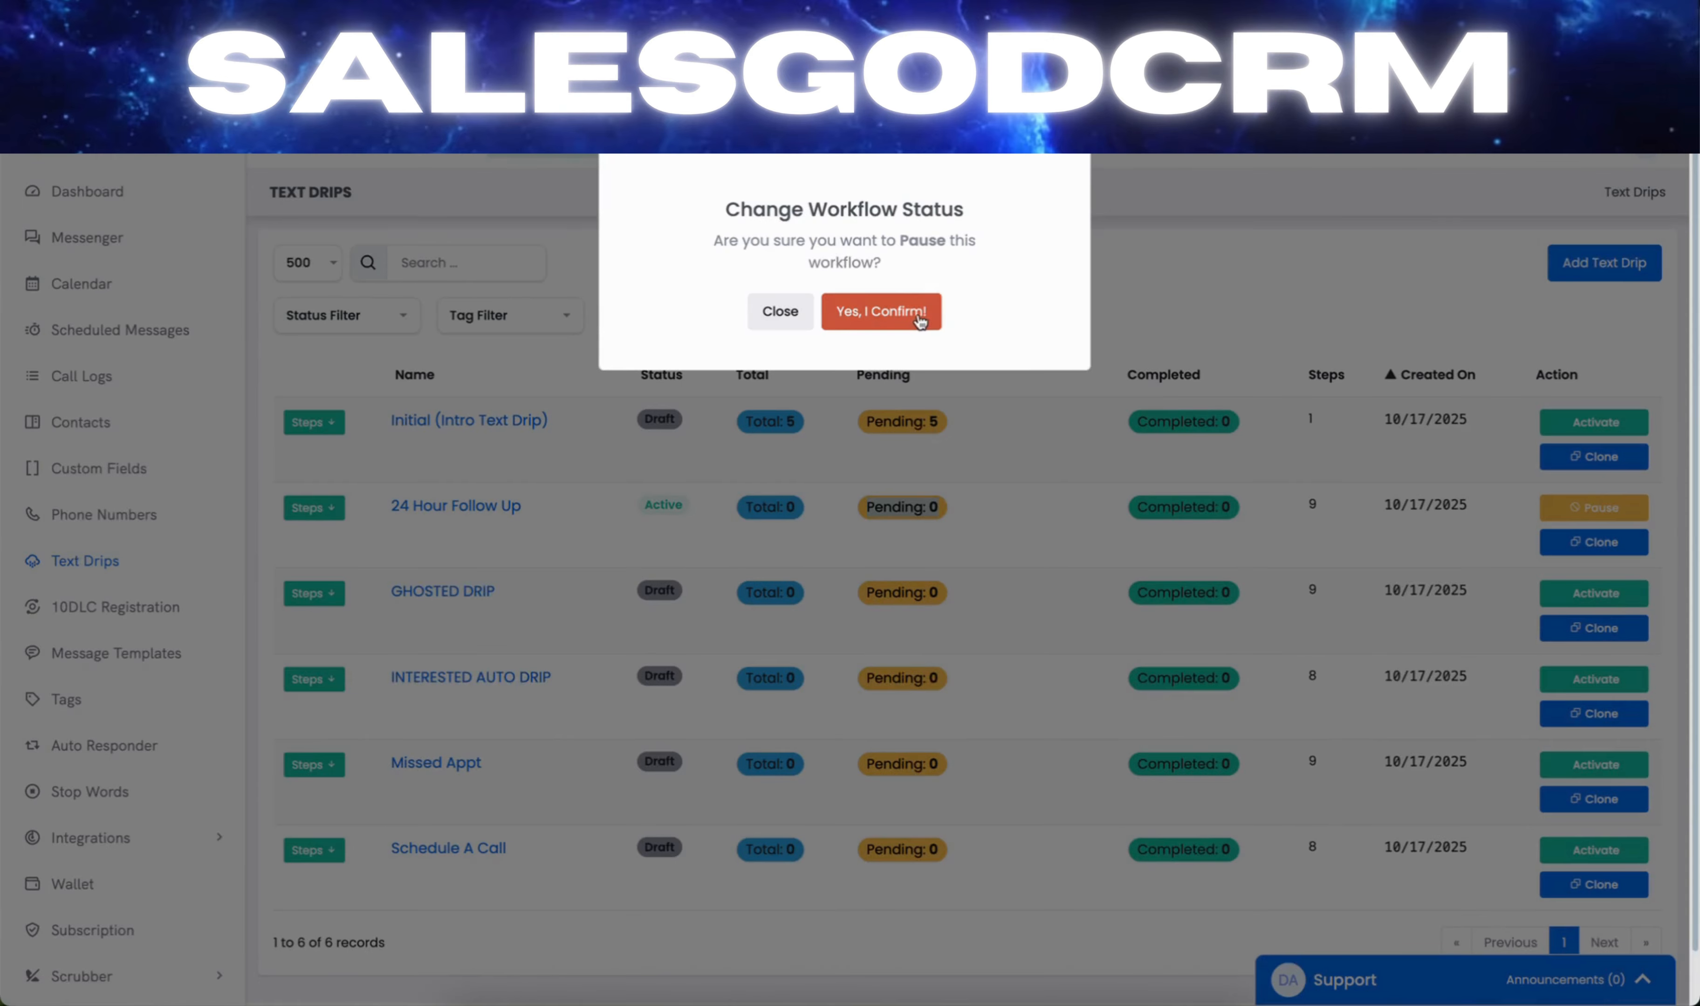
pyautogui.click(919, 319)
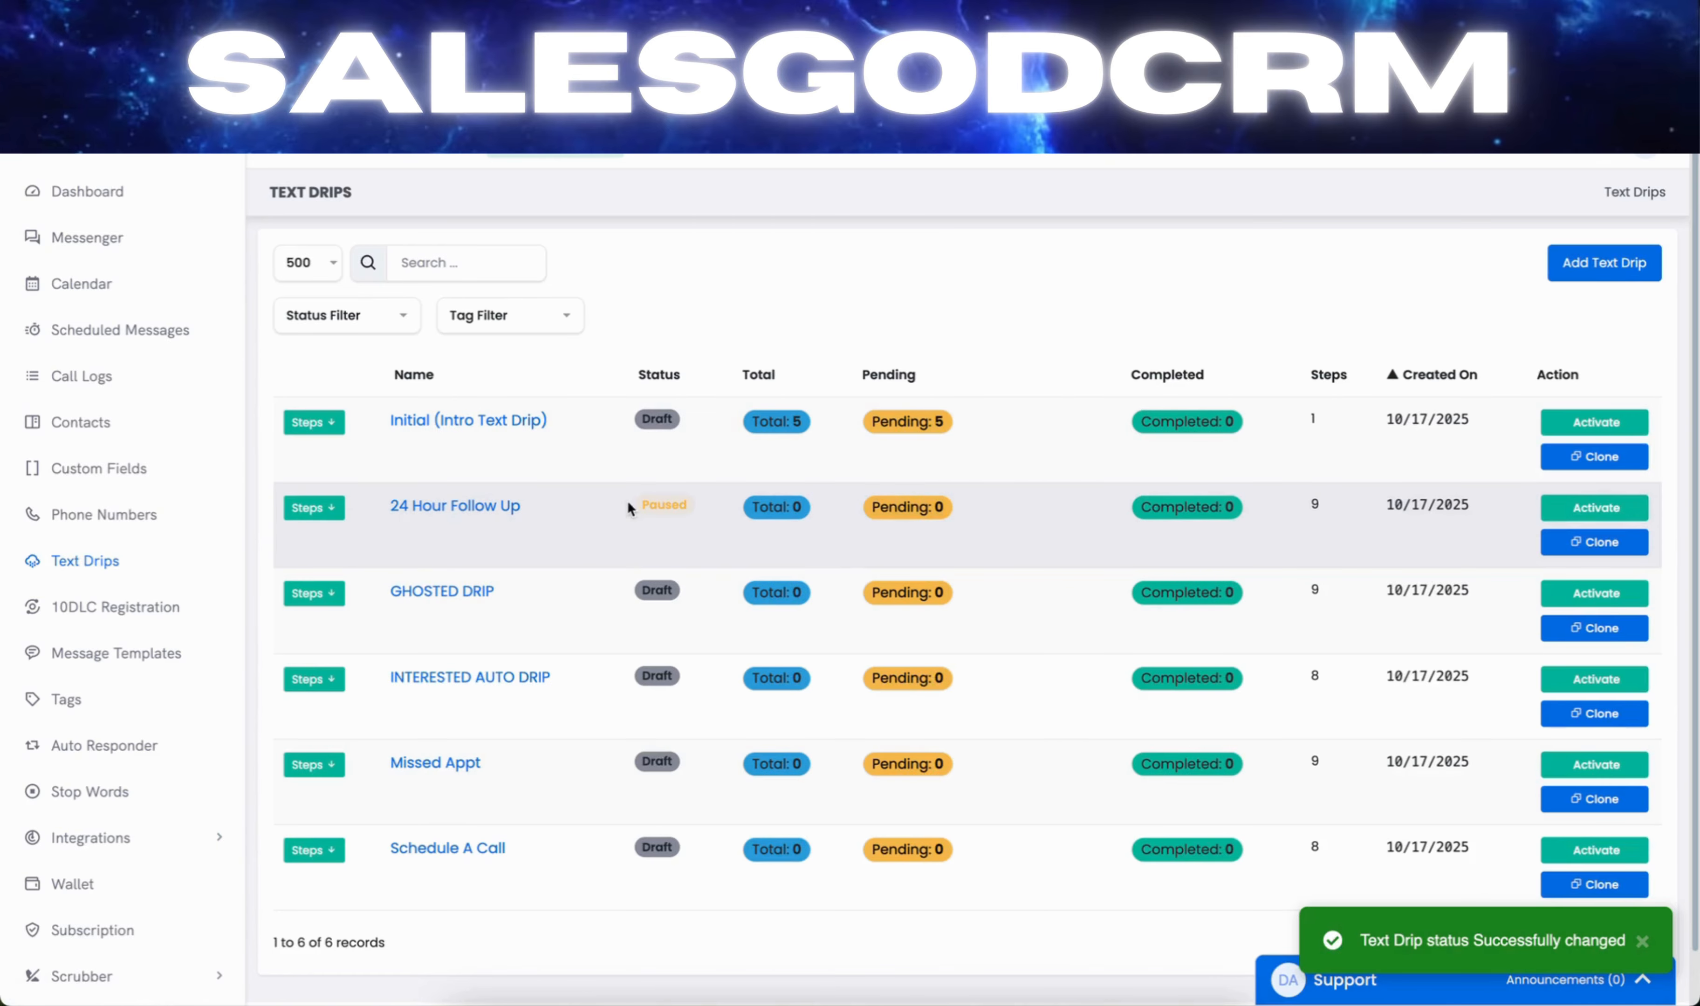
pyautogui.moveTo(626, 501); pyautogui.dragTo(762, 500)
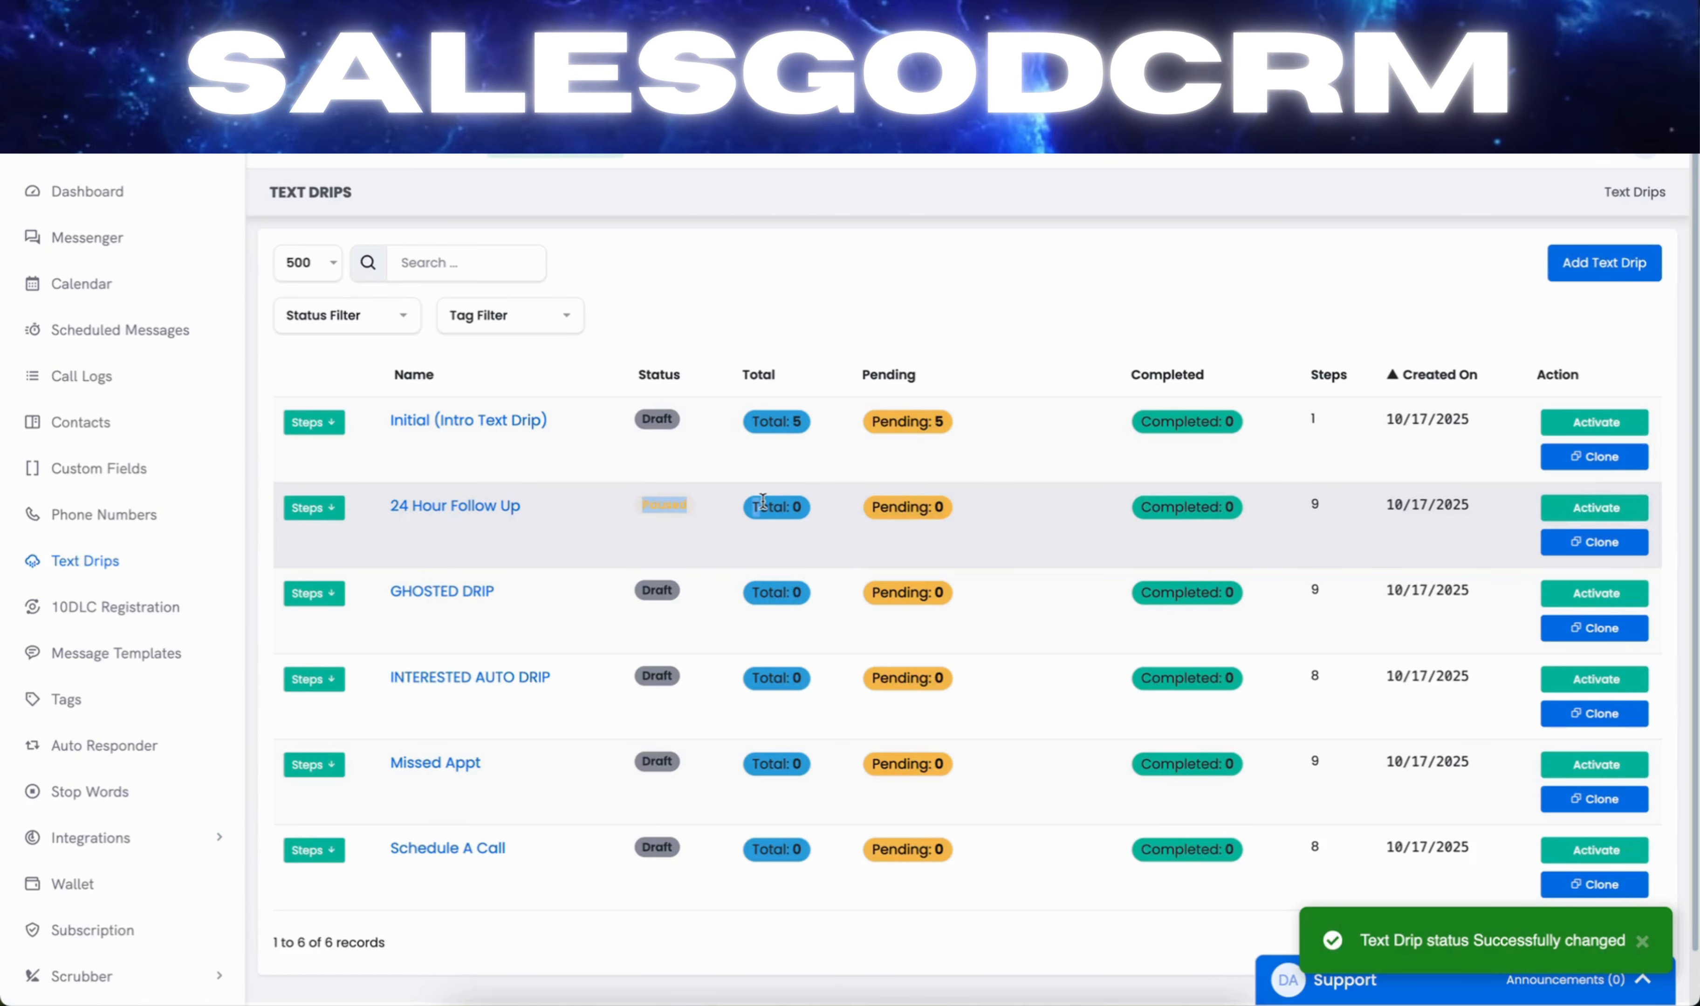
pyautogui.click(698, 528)
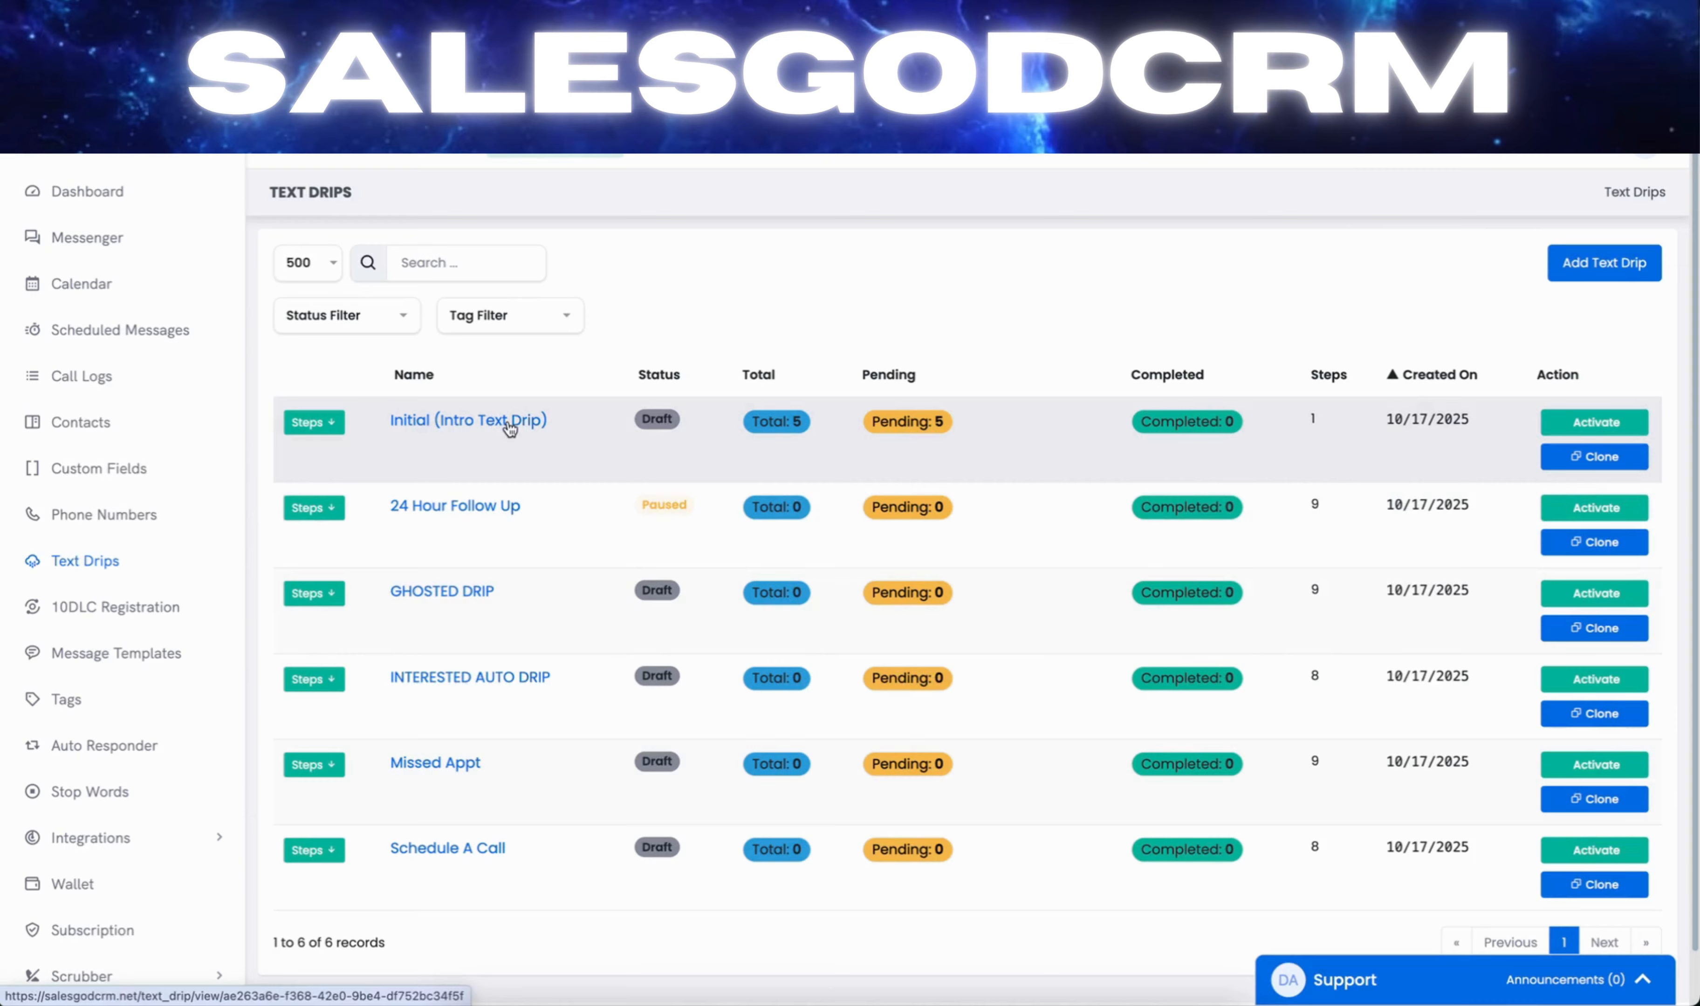
# - Open the Example Intro message of the Initial (Intro Text Drip) for editing and examine its text and the available placeholders
pyautogui.click(509, 423)
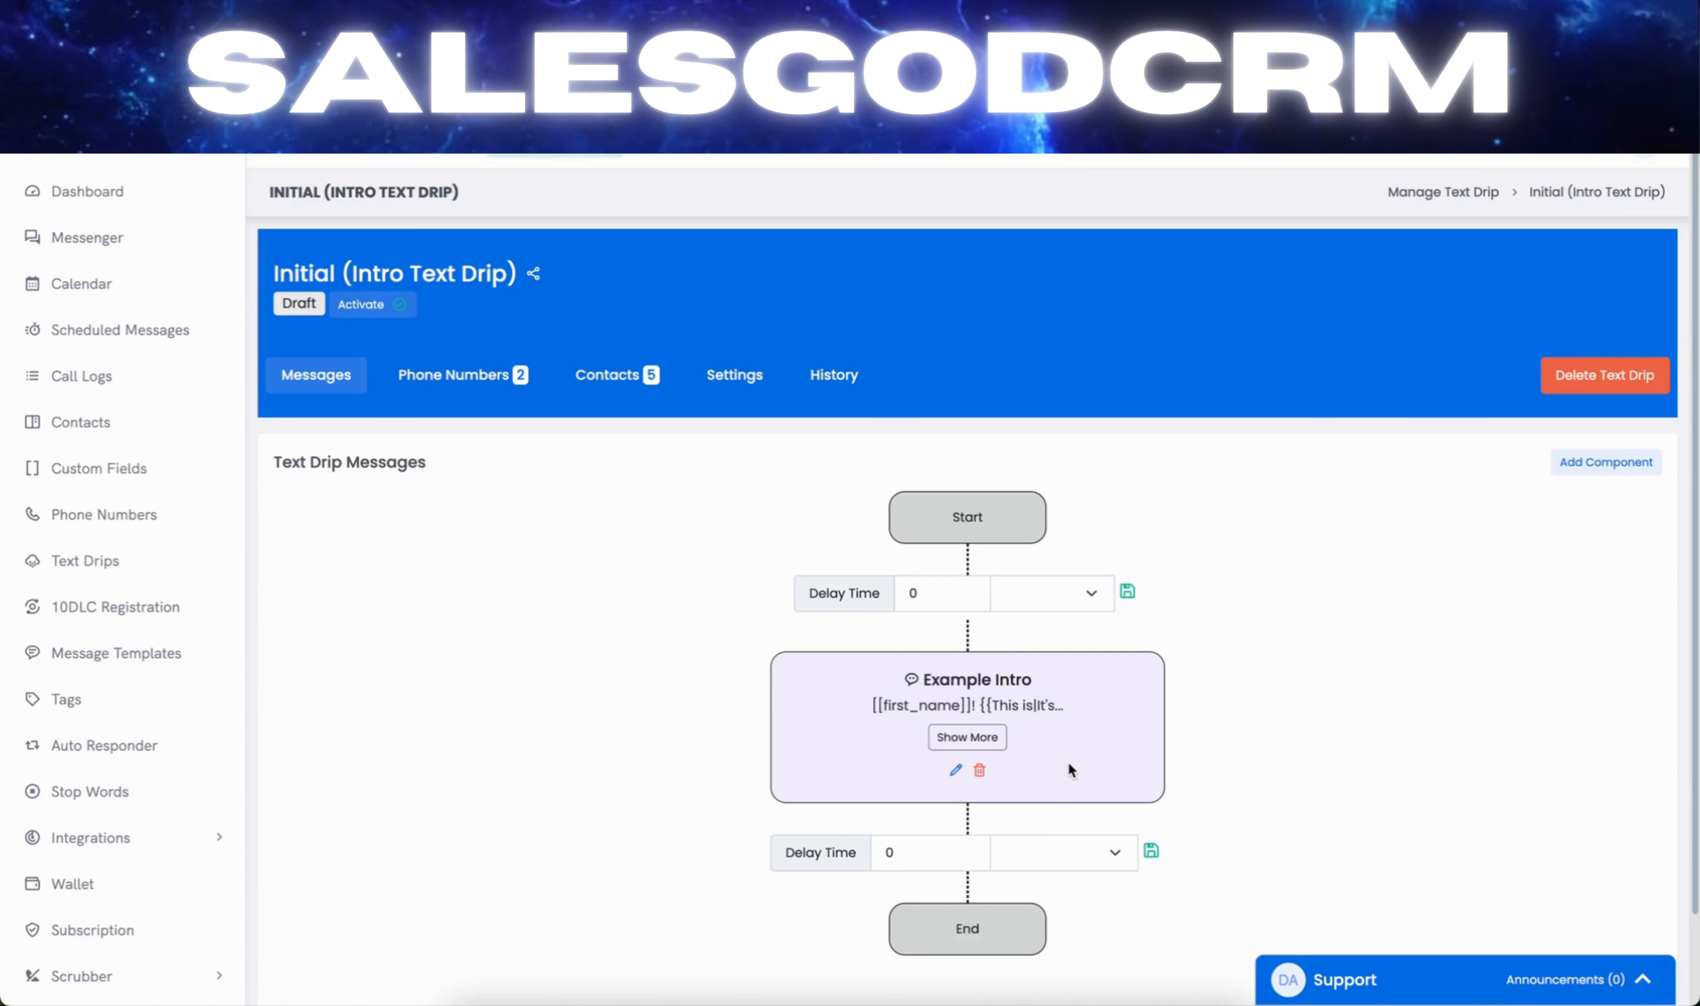
pyautogui.click(956, 772)
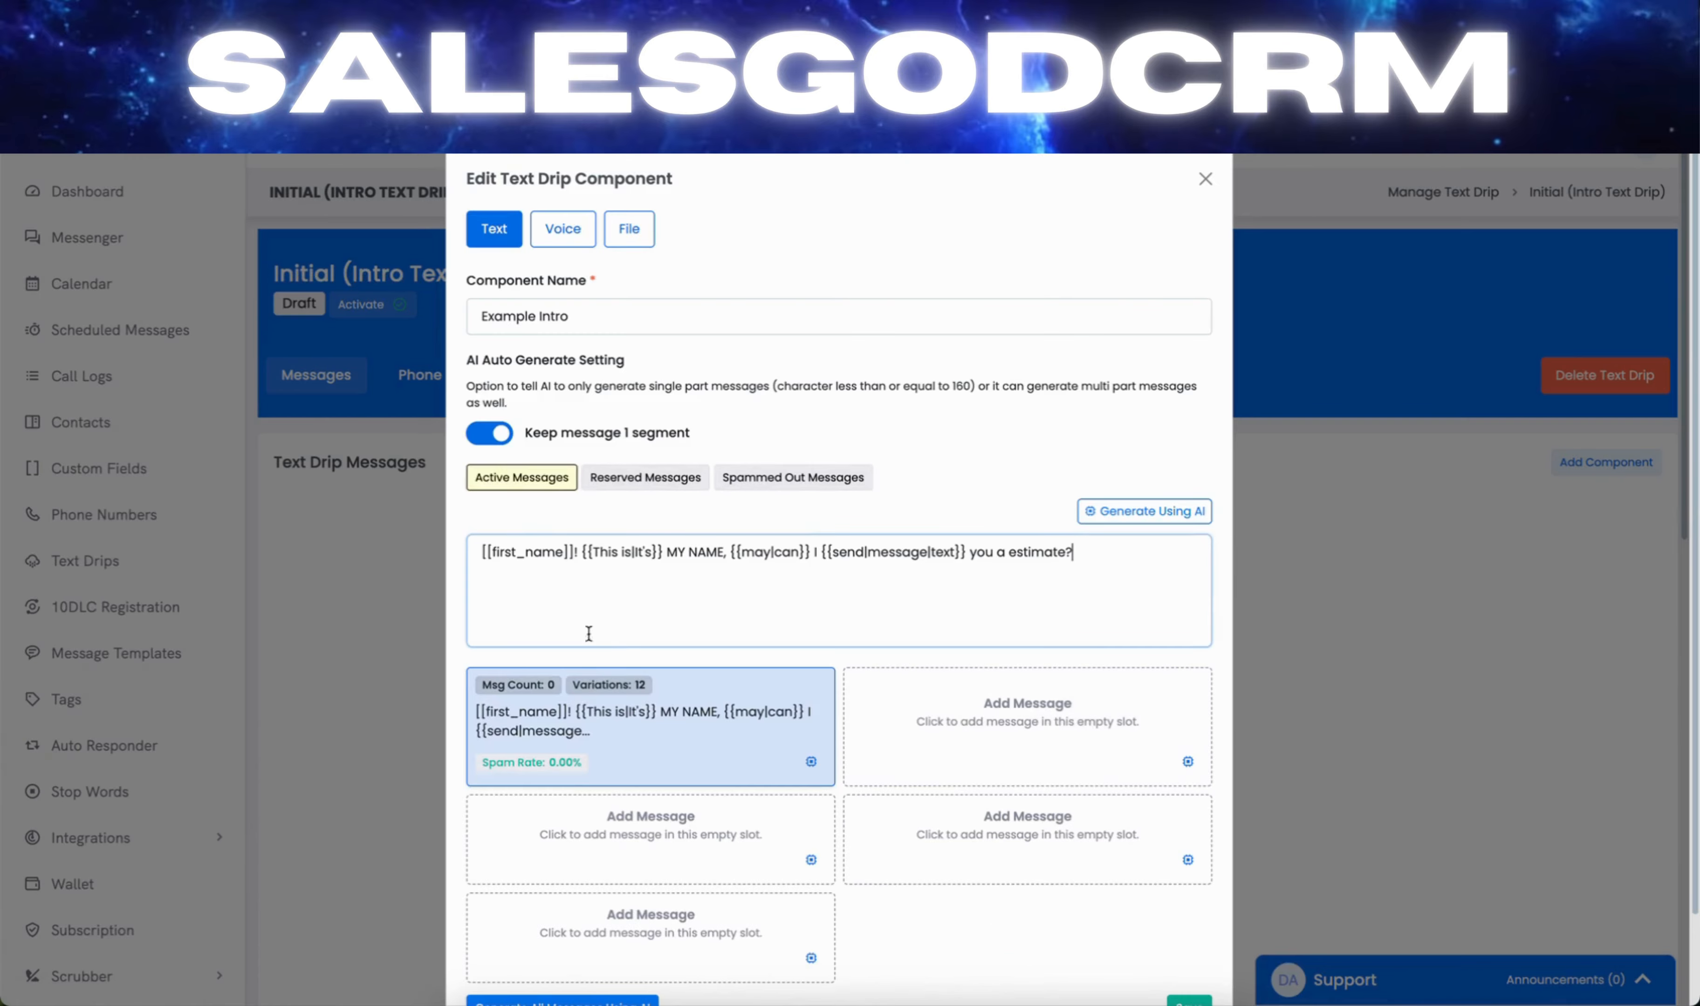
pyautogui.moveTo(1128, 551); pyautogui.dragTo(455, 550)
pyautogui.click(512, 633)
pyautogui.moveTo(574, 552); pyautogui.dragTo(472, 553)
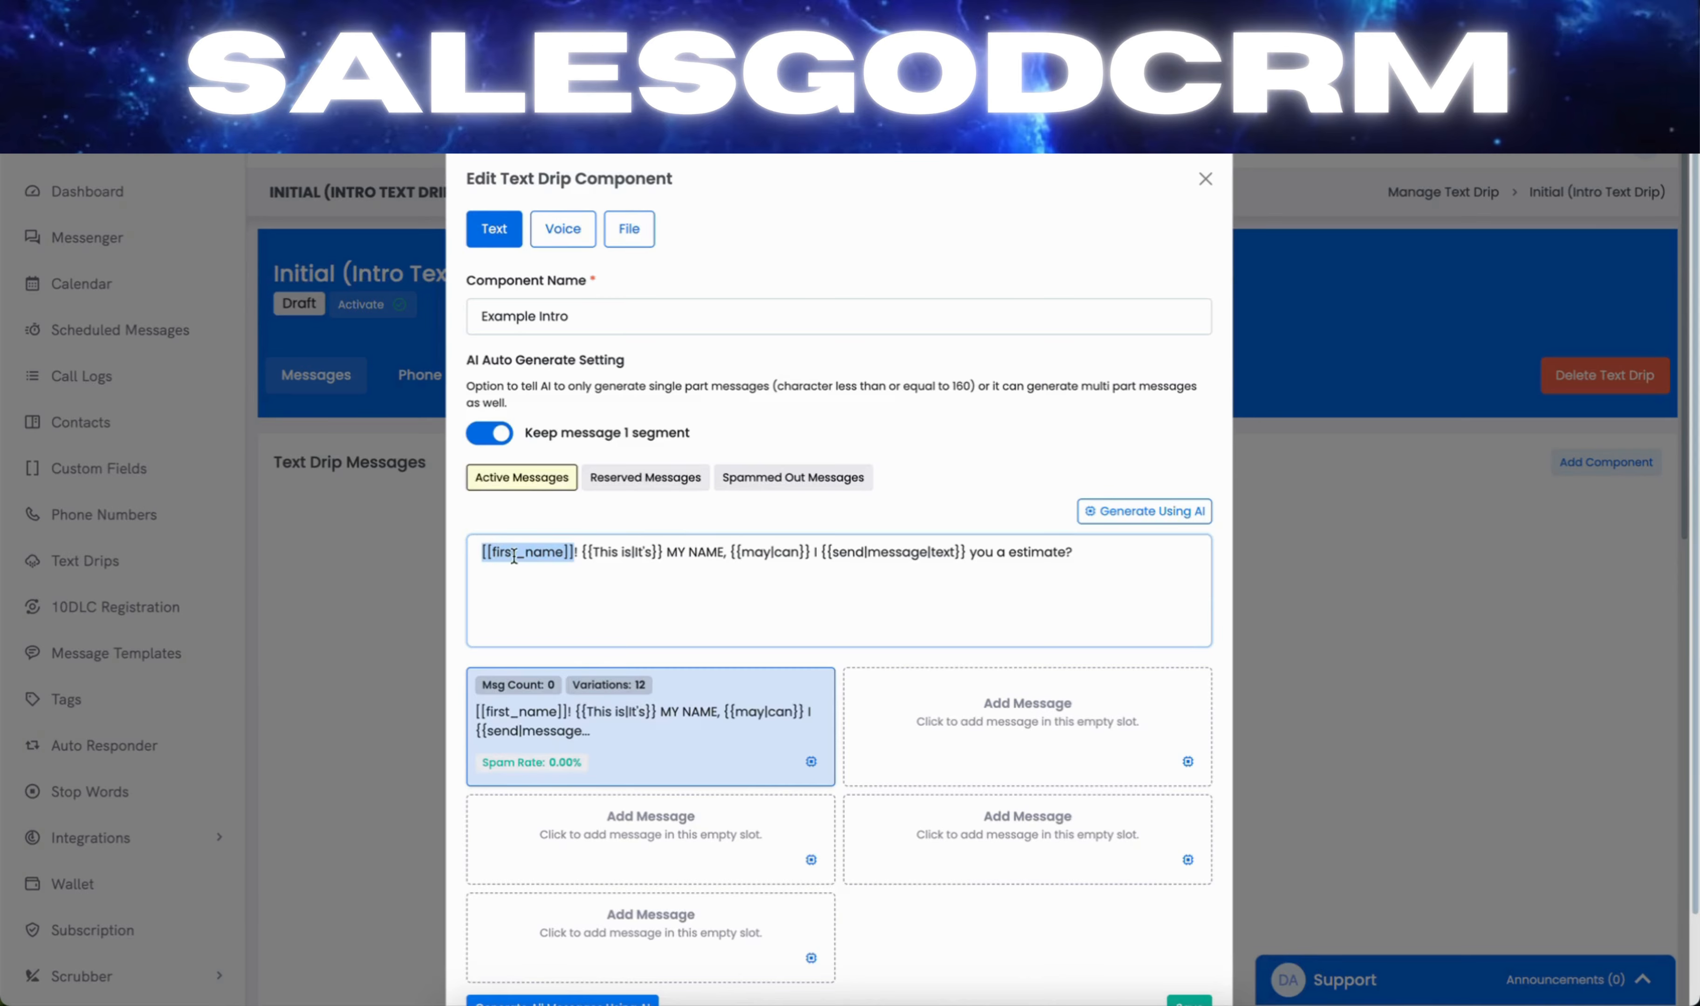
pyautogui.scroll(-2, 632, 733)
pyautogui.scroll(-10, 632, 732)
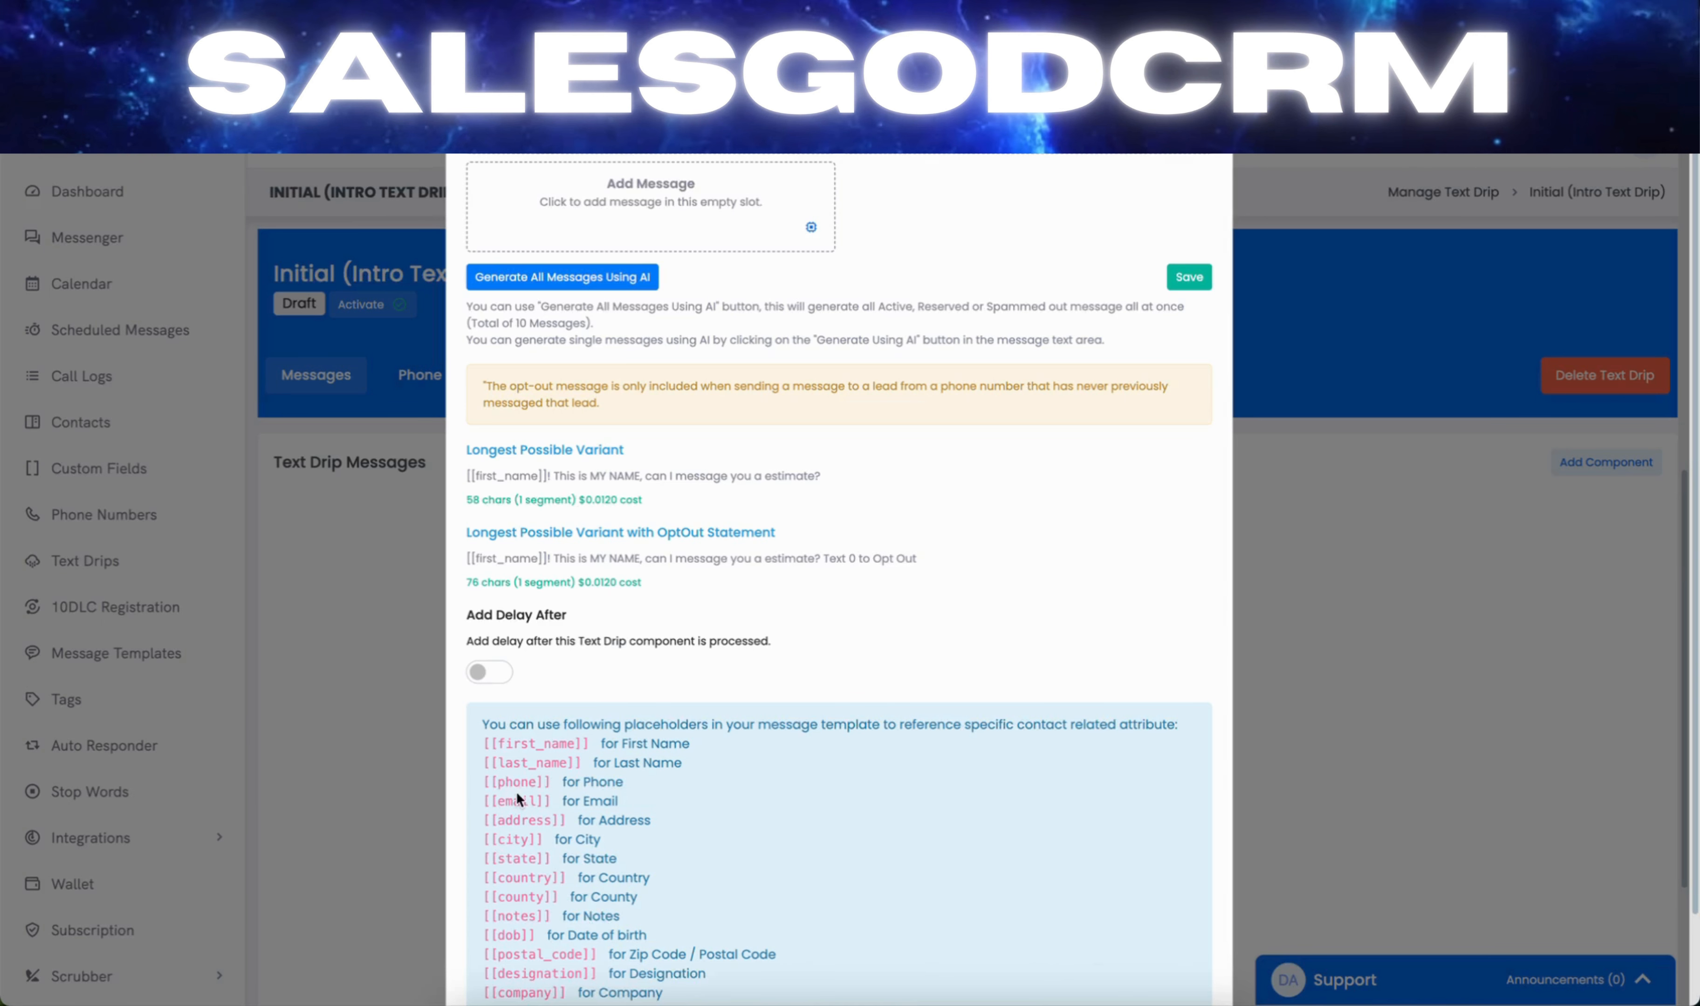
pyautogui.scroll(5, 626, 710)
pyautogui.scroll(5, 633, 681)
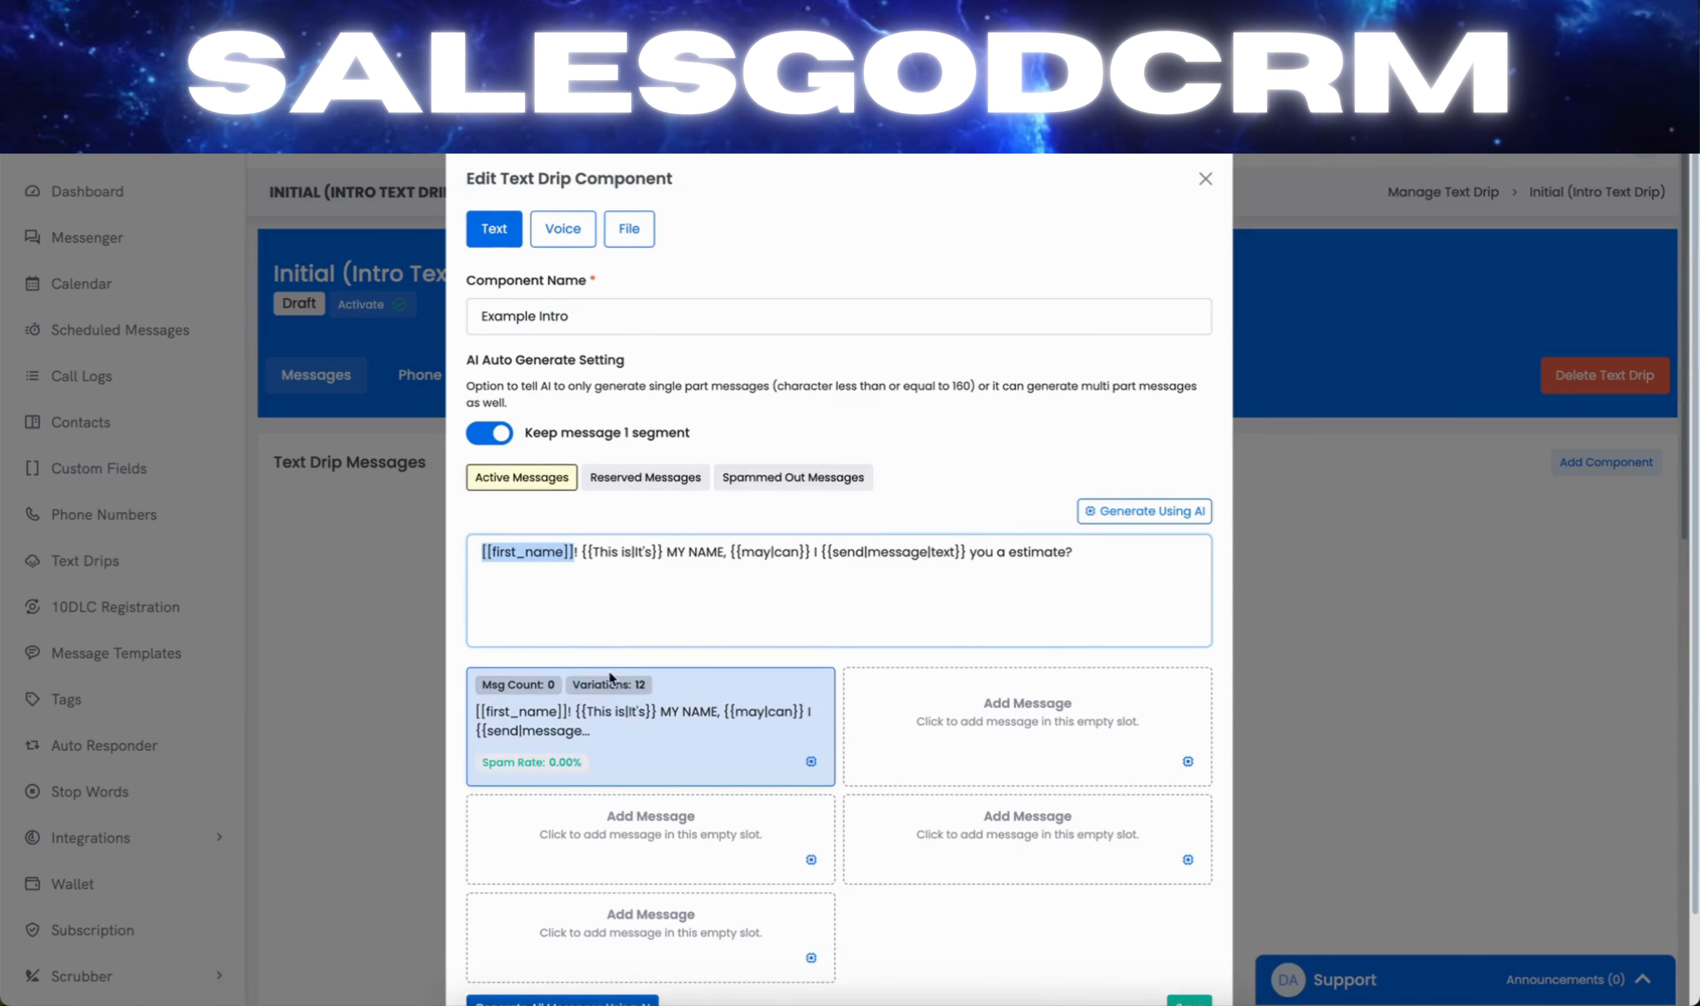
pyautogui.click(578, 575)
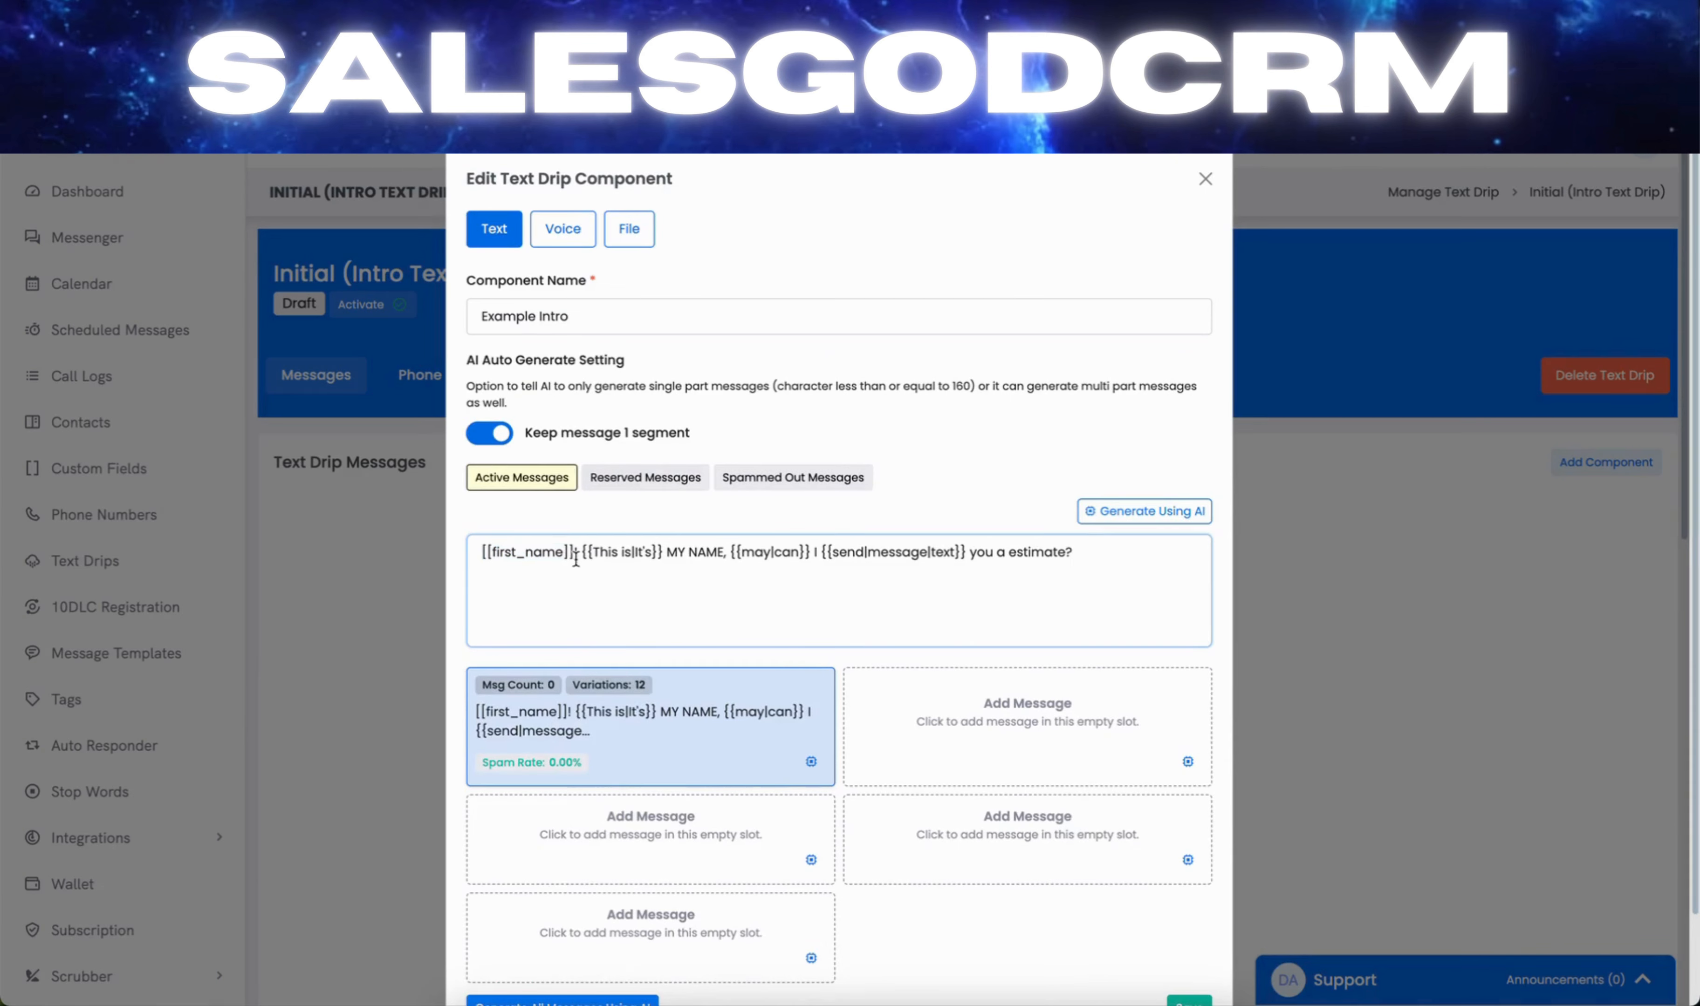
# - Replace the [[first_name]] placeholder at the start of the message with the random greeting pattern {{Hey|Hi|Hello}}
pyautogui.moveTo(575, 557); pyautogui.dragTo(470, 558)
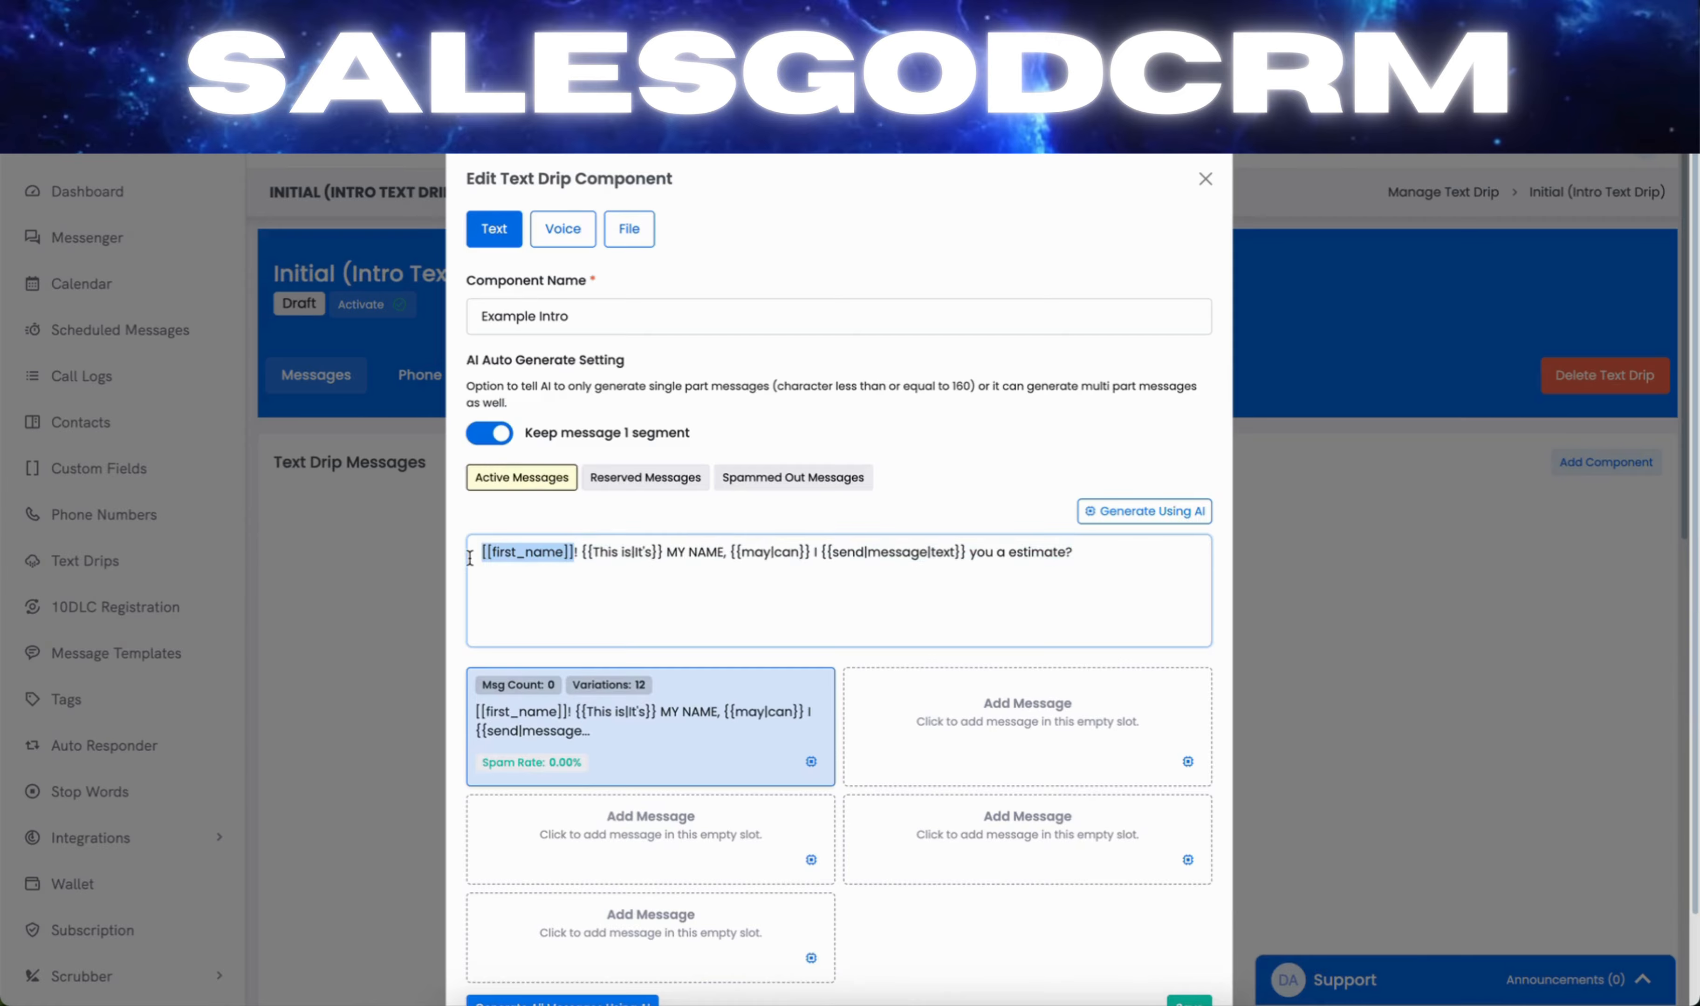
pyautogui.press('BackSpace')
pyautogui.scroll(-10, 578, 695)
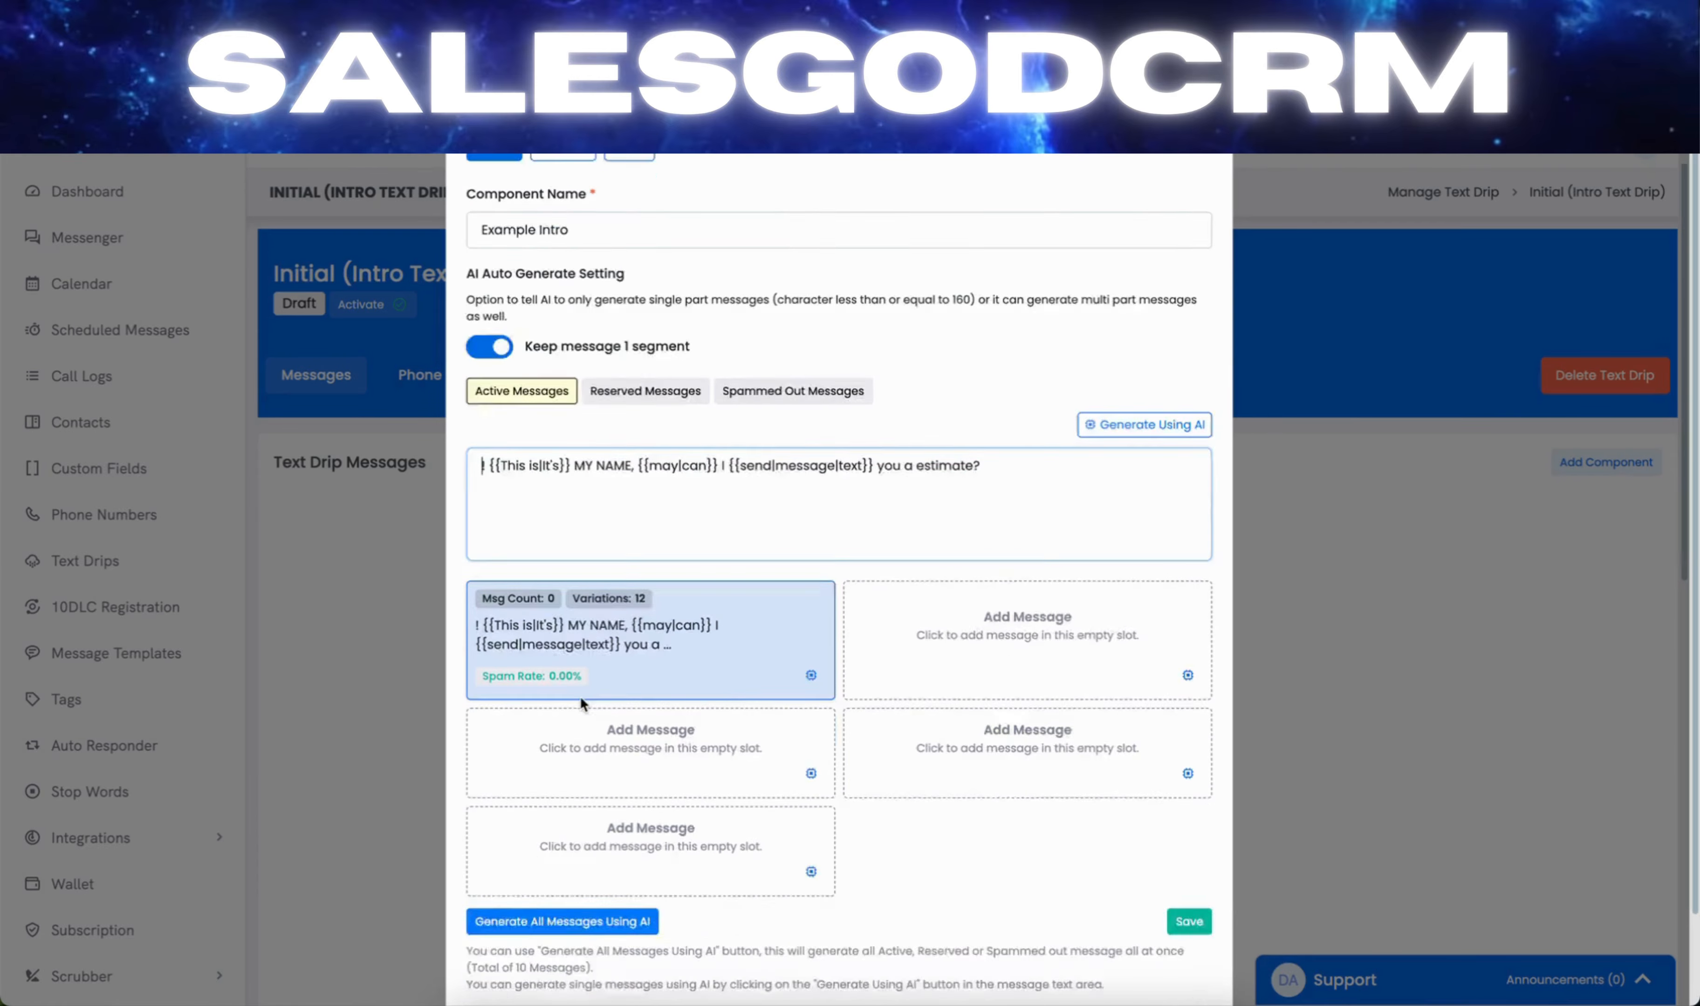
pyautogui.scroll(-3, 671, 830)
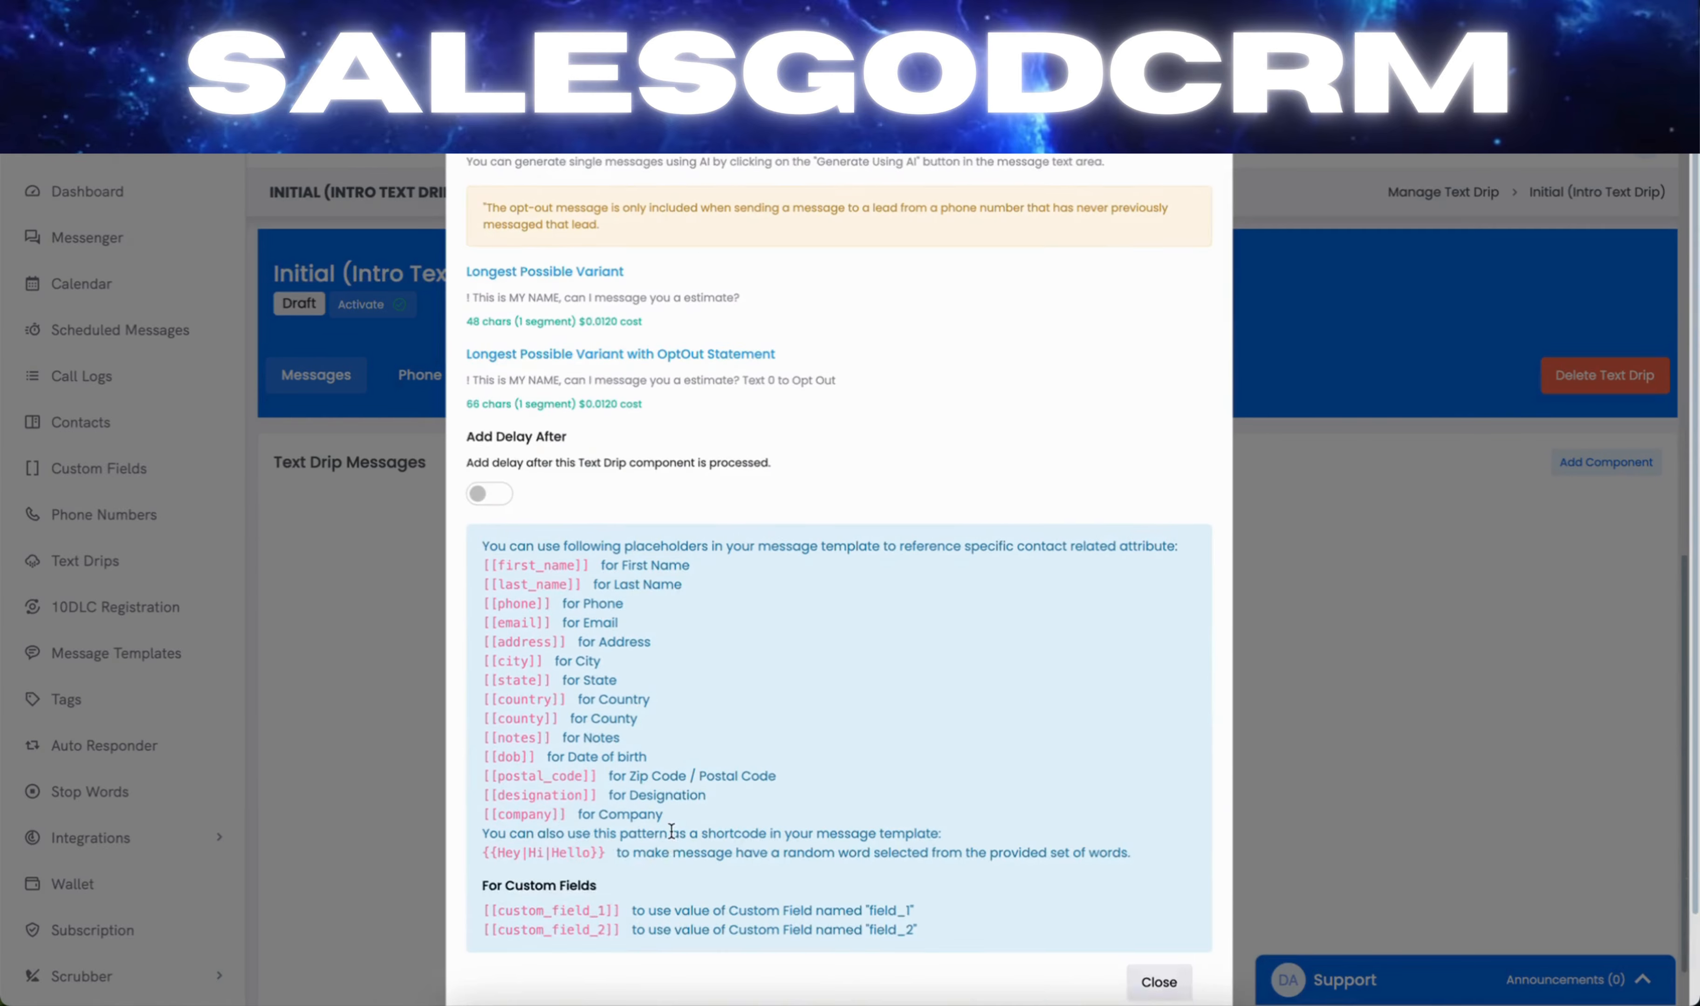
pyautogui.moveTo(608, 841); pyautogui.dragTo(483, 843)
pyautogui.click(555, 855)
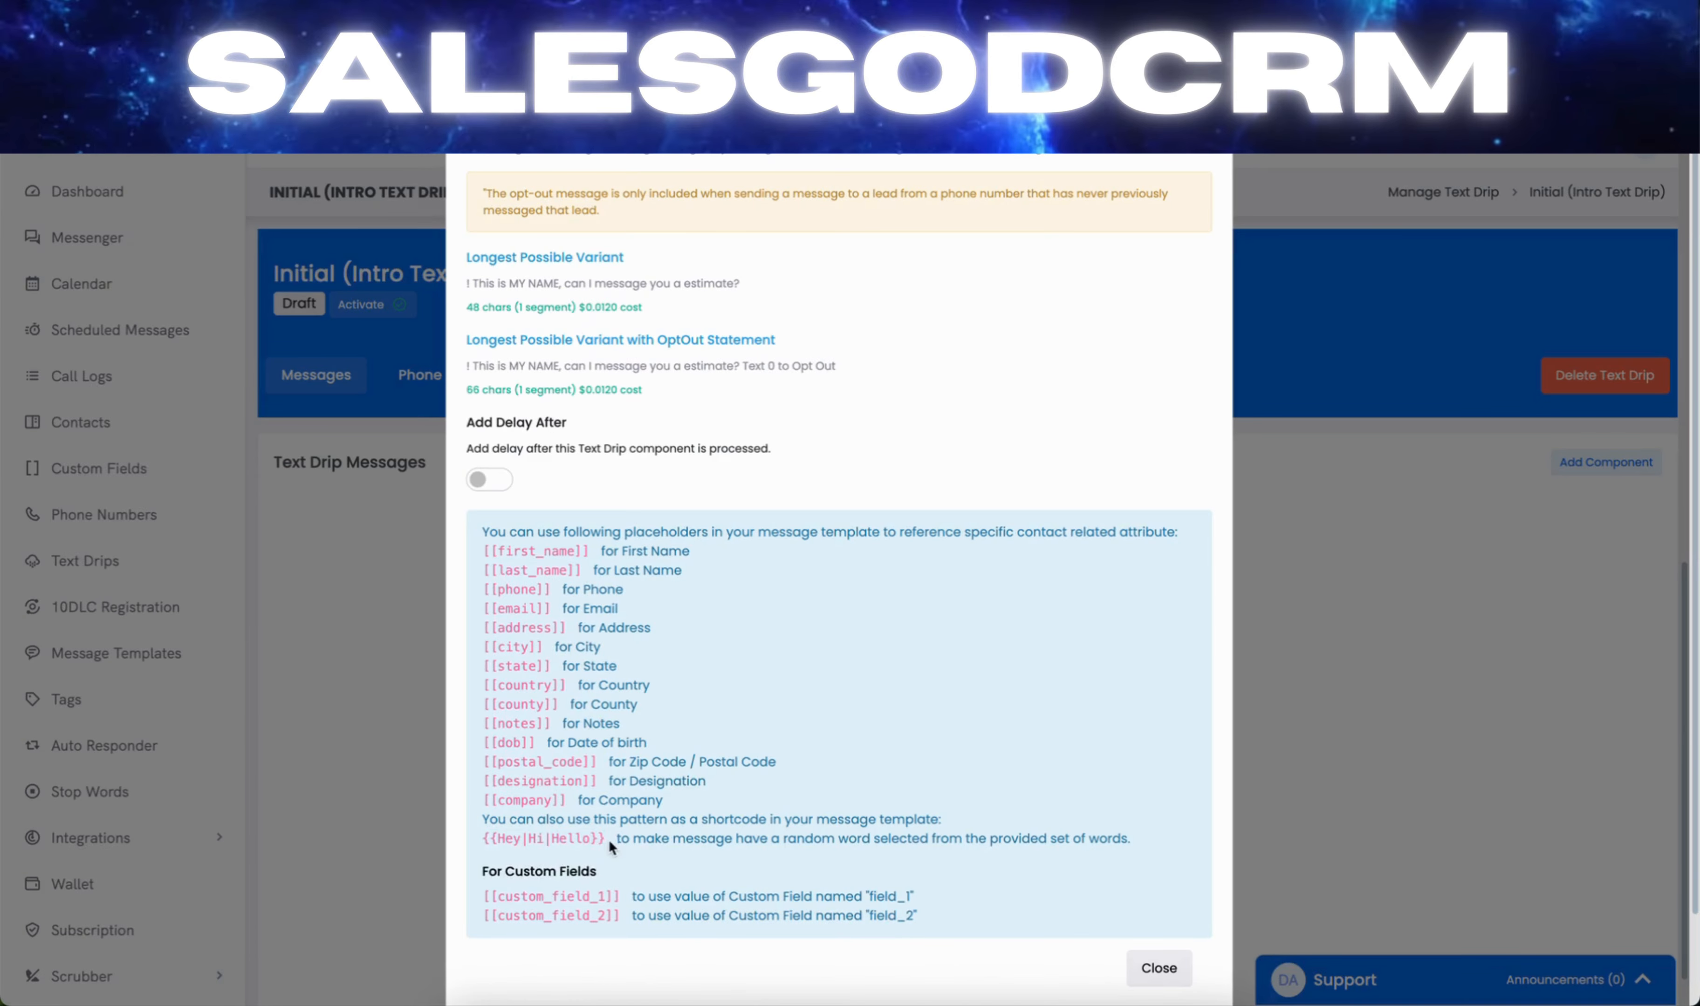
pyautogui.moveTo(609, 840); pyautogui.dragTo(479, 837)
pyautogui.hotkey('ctrl', 'c')
pyautogui.scroll(8, 469, 834)
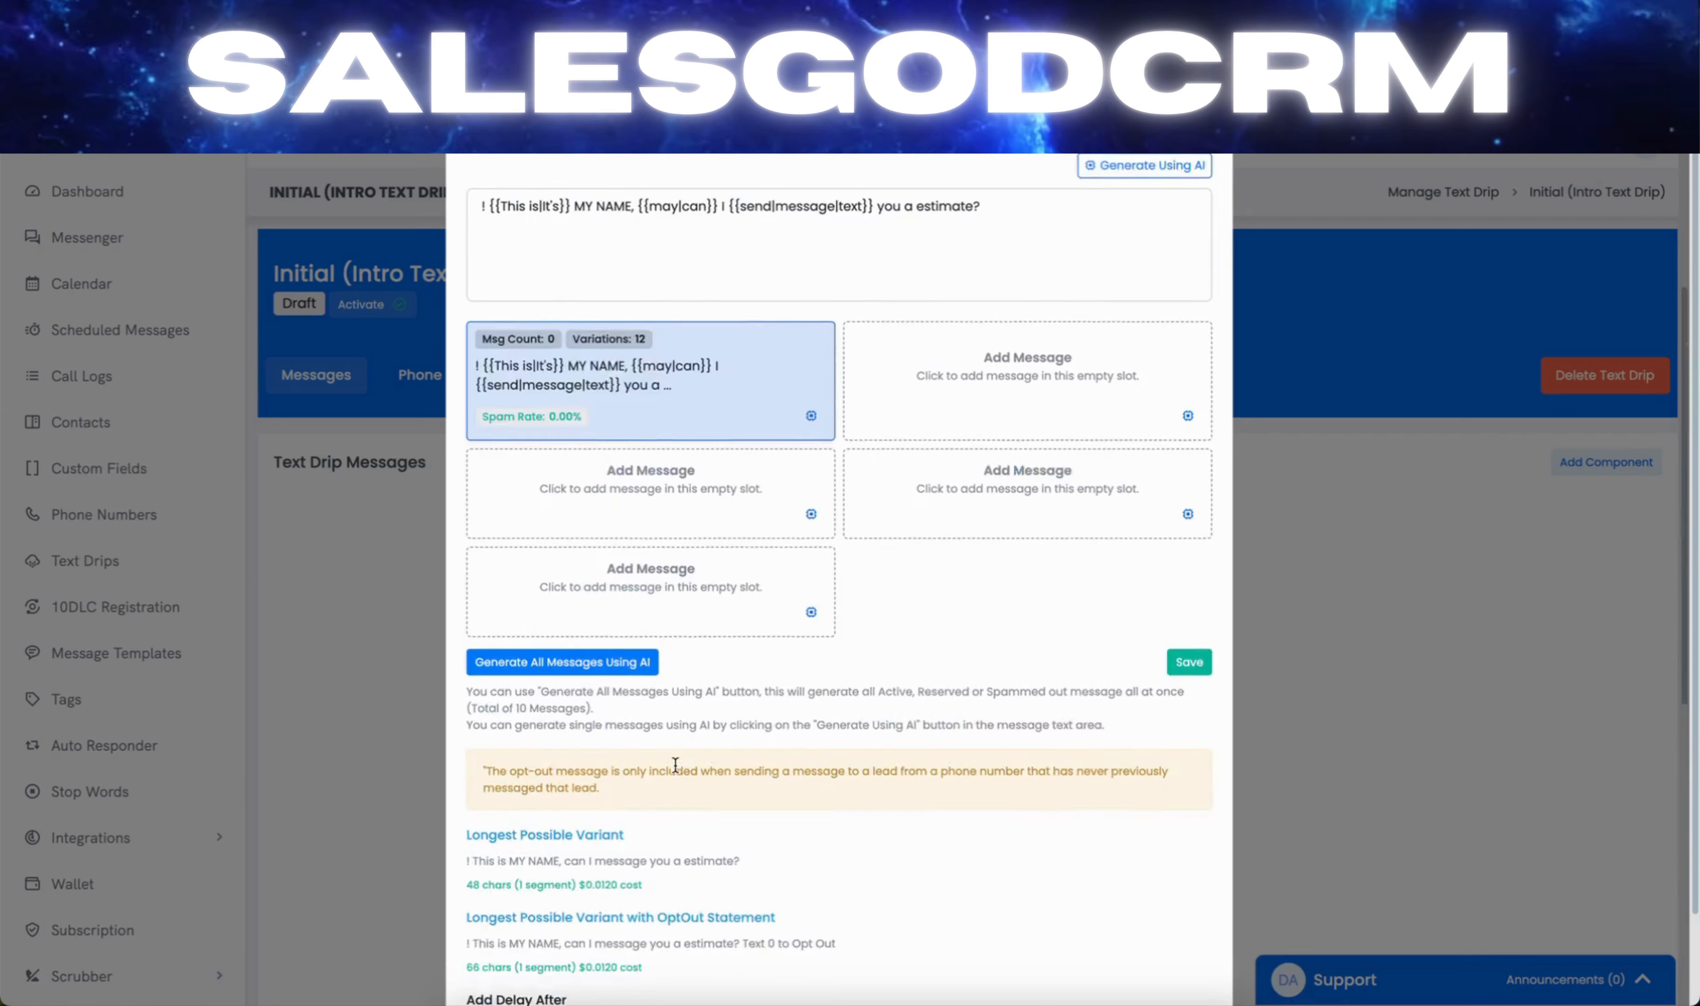
pyautogui.scroll(3, 676, 765)
pyautogui.click(480, 367)
pyautogui.hotkey('ctrl', 'v')
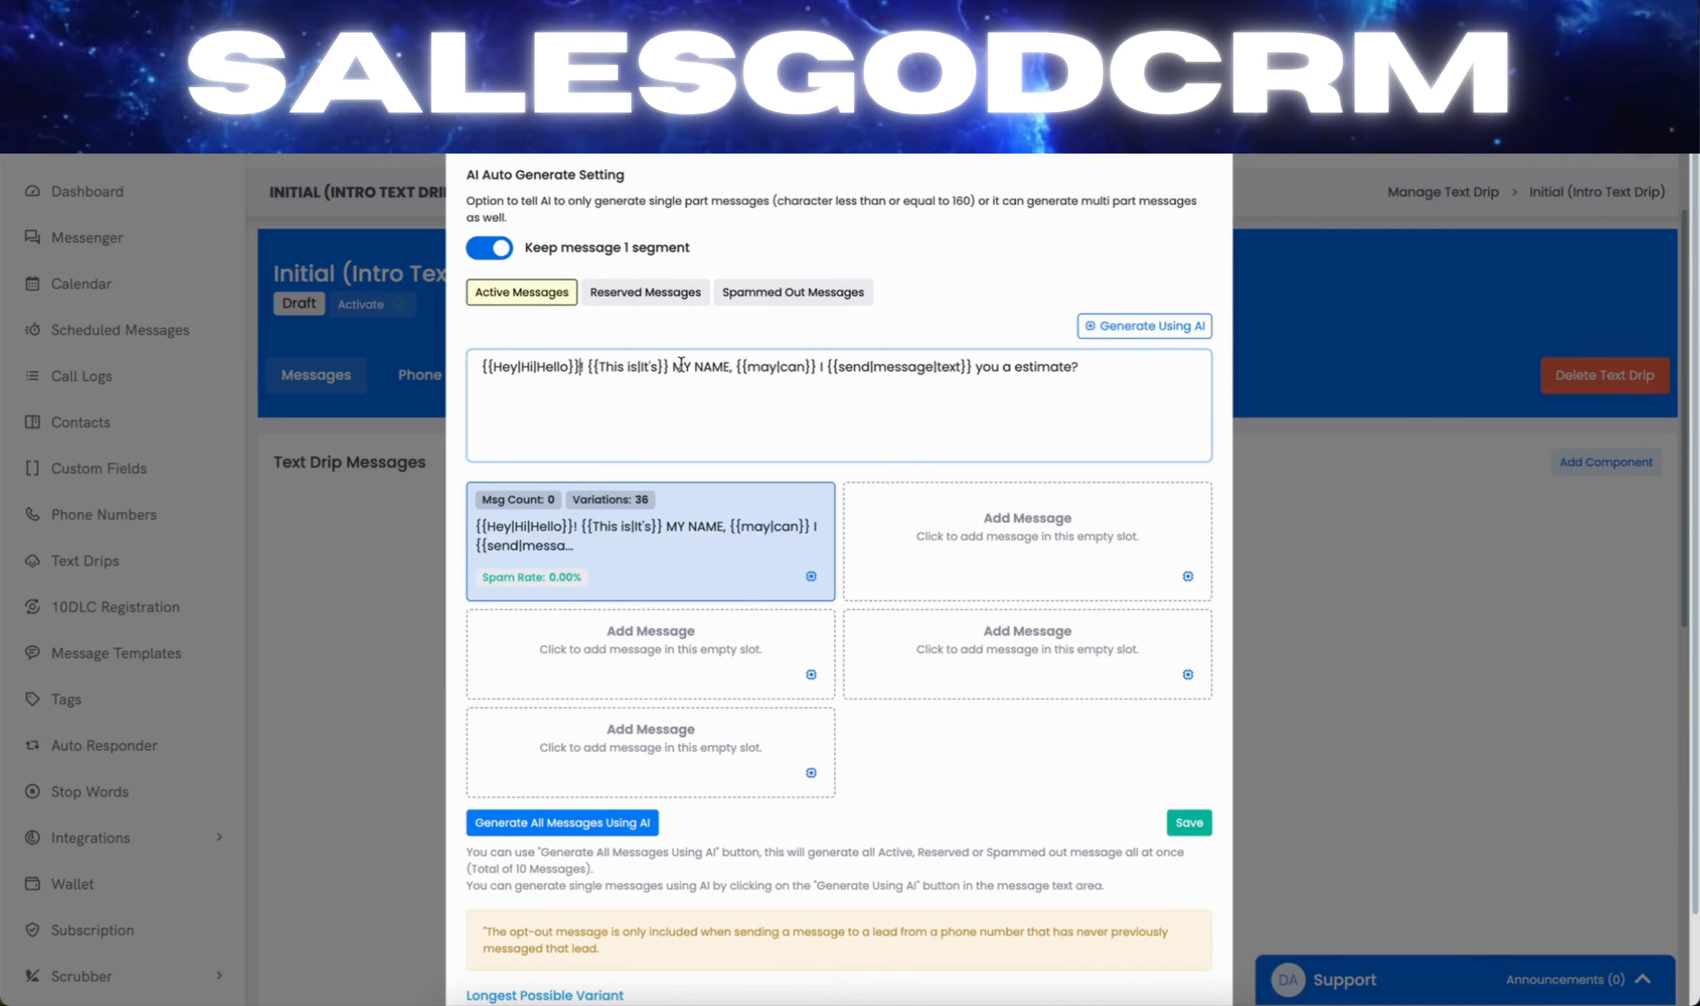
# - Examine the name placeholder text, the random-word patterns and the variation count of the Example Intro message
pyautogui.moveTo(673, 366); pyautogui.dragTo(728, 361)
pyautogui.click(762, 366)
pyautogui.moveTo(491, 369); pyautogui.dragTo(518, 370)
pyautogui.moveTo(640, 370); pyautogui.dragTo(659, 370)
pyautogui.moveTo(788, 370); pyautogui.dragTo(796, 429)
pyautogui.click(607, 500)
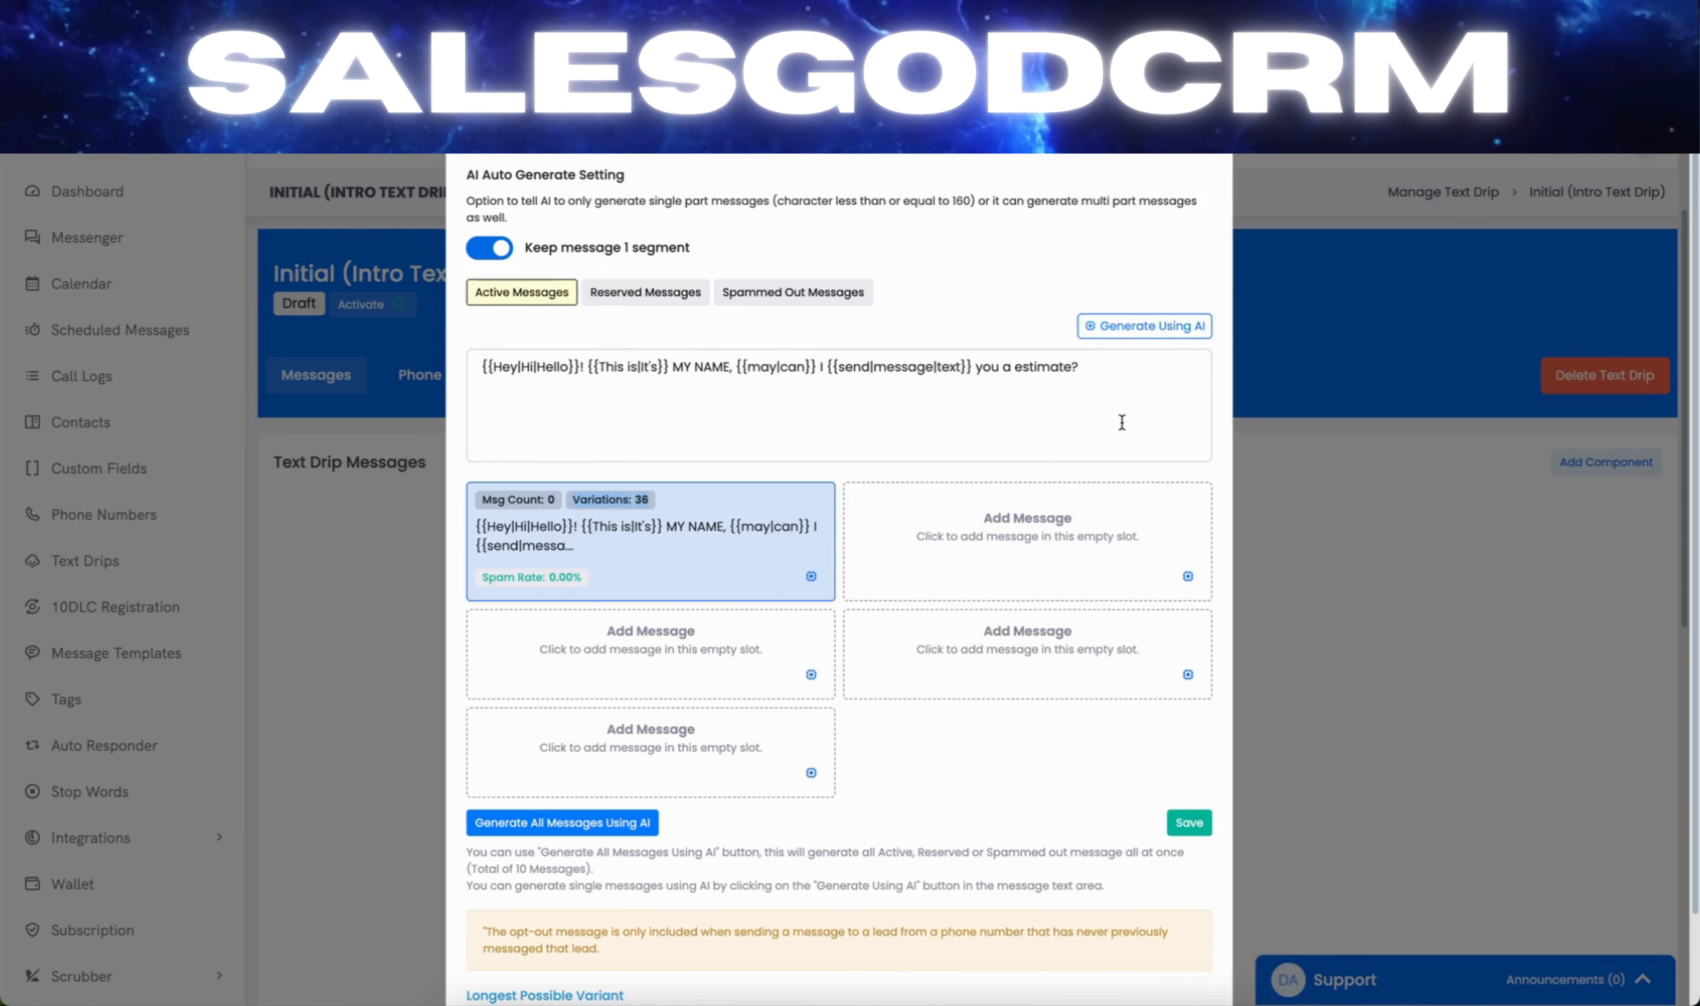
pyautogui.moveTo(1128, 376); pyautogui.dragTo(815, 353)
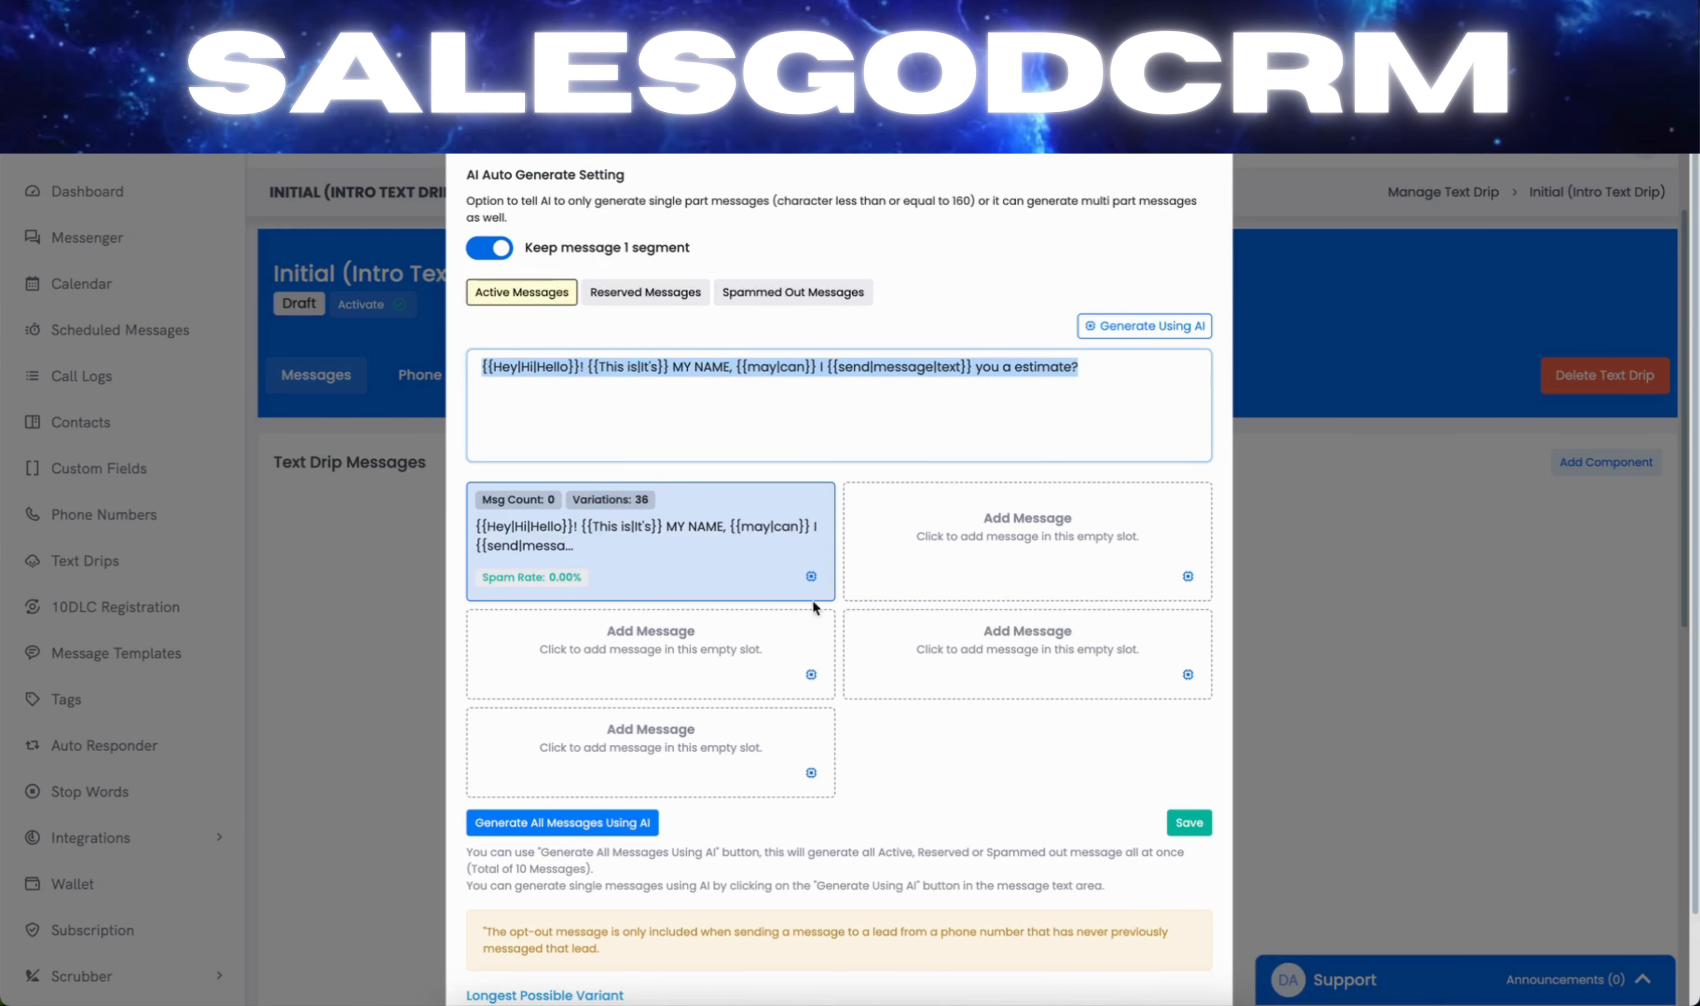
# - Review the longest message variants with and without the opt-out statement, including length and cost, and close the component without saving
pyautogui.scroll(-1, 837, 656)
pyautogui.scroll(-5, 837, 651)
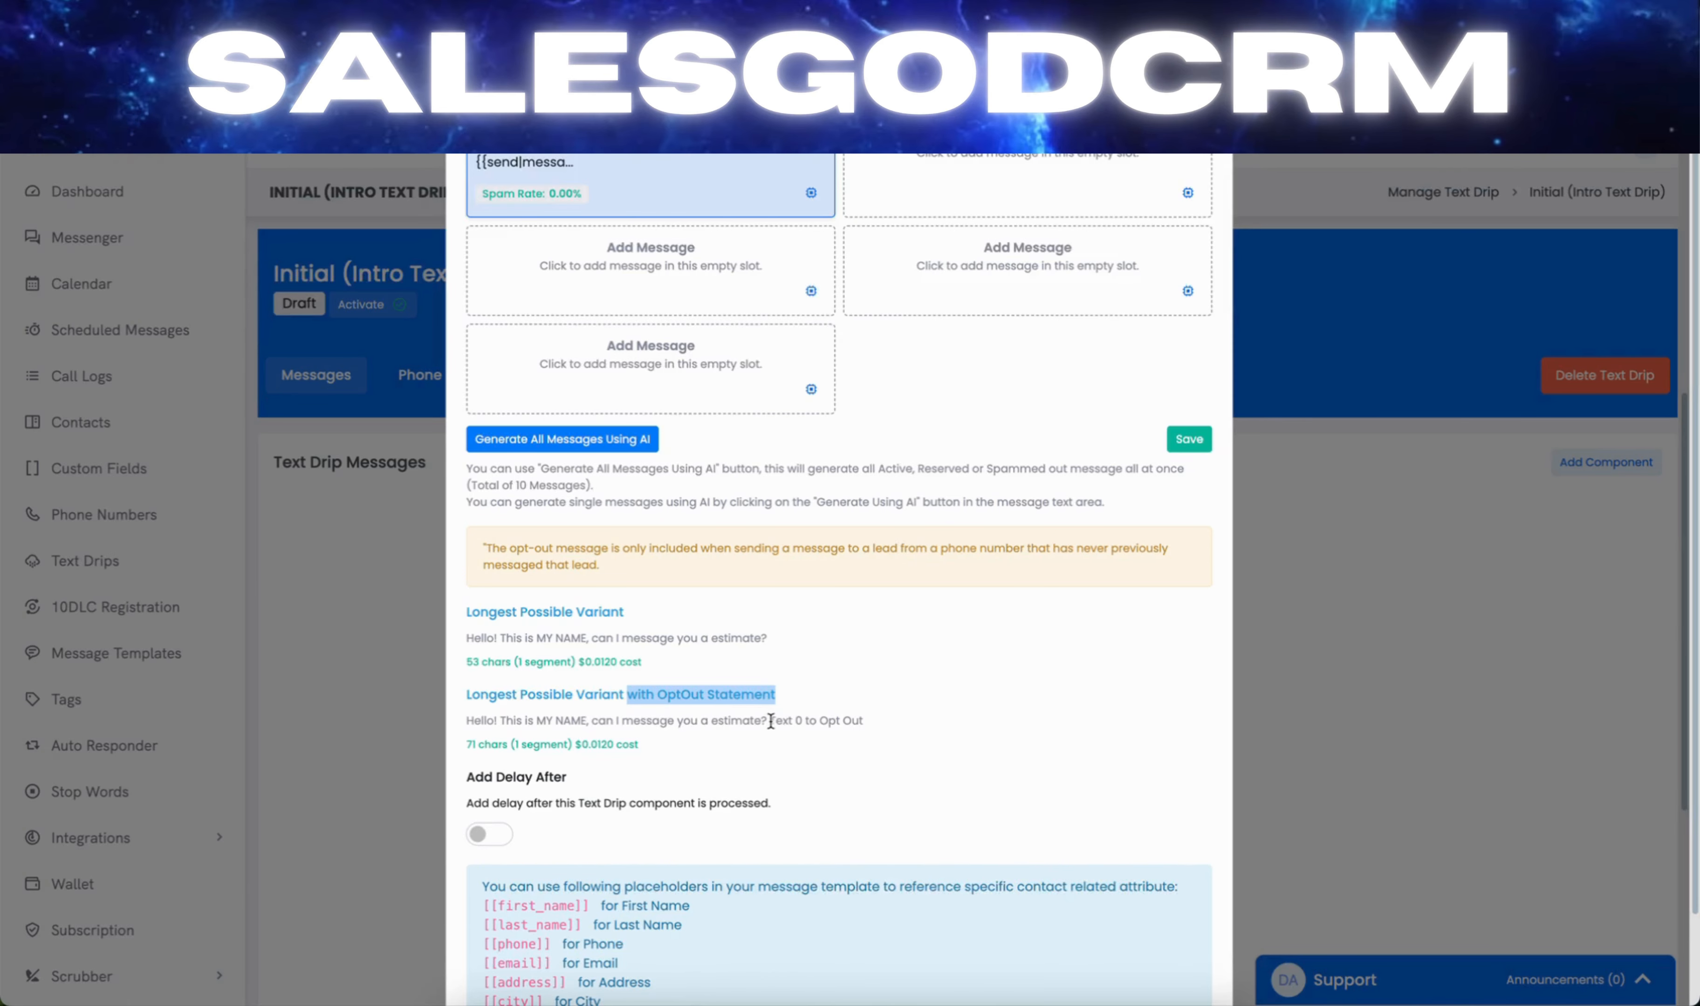
pyautogui.moveTo(771, 721); pyautogui.dragTo(827, 727)
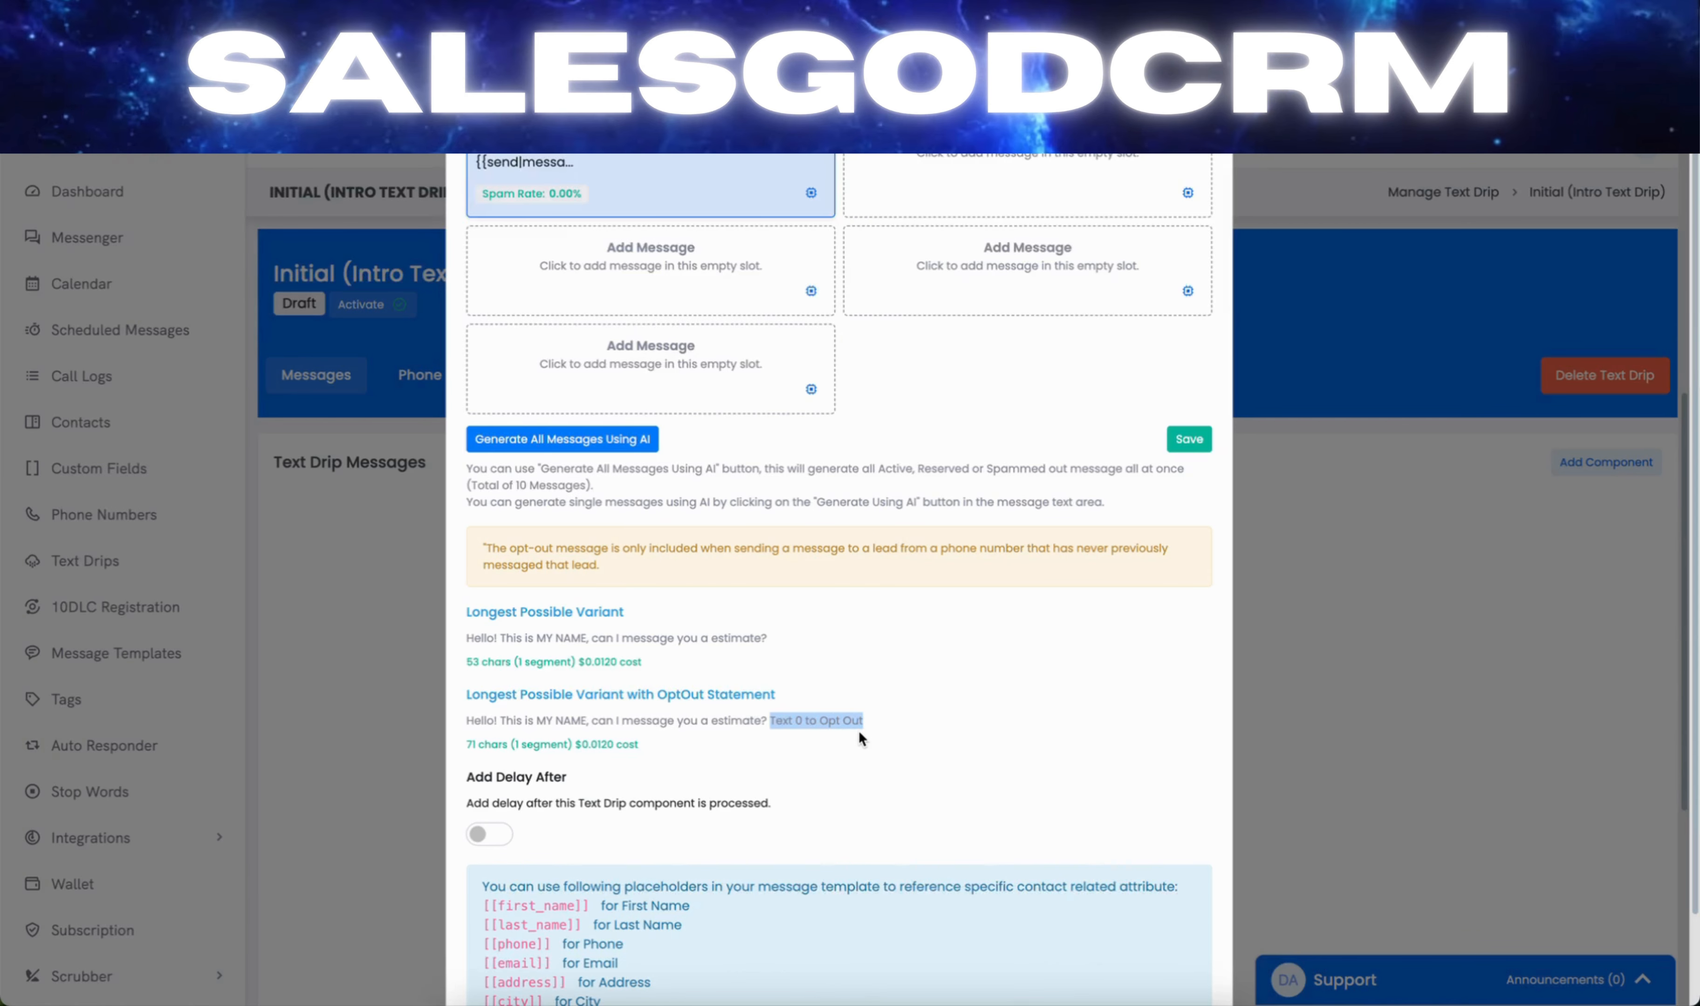
pyautogui.scroll(3, 834, 681)
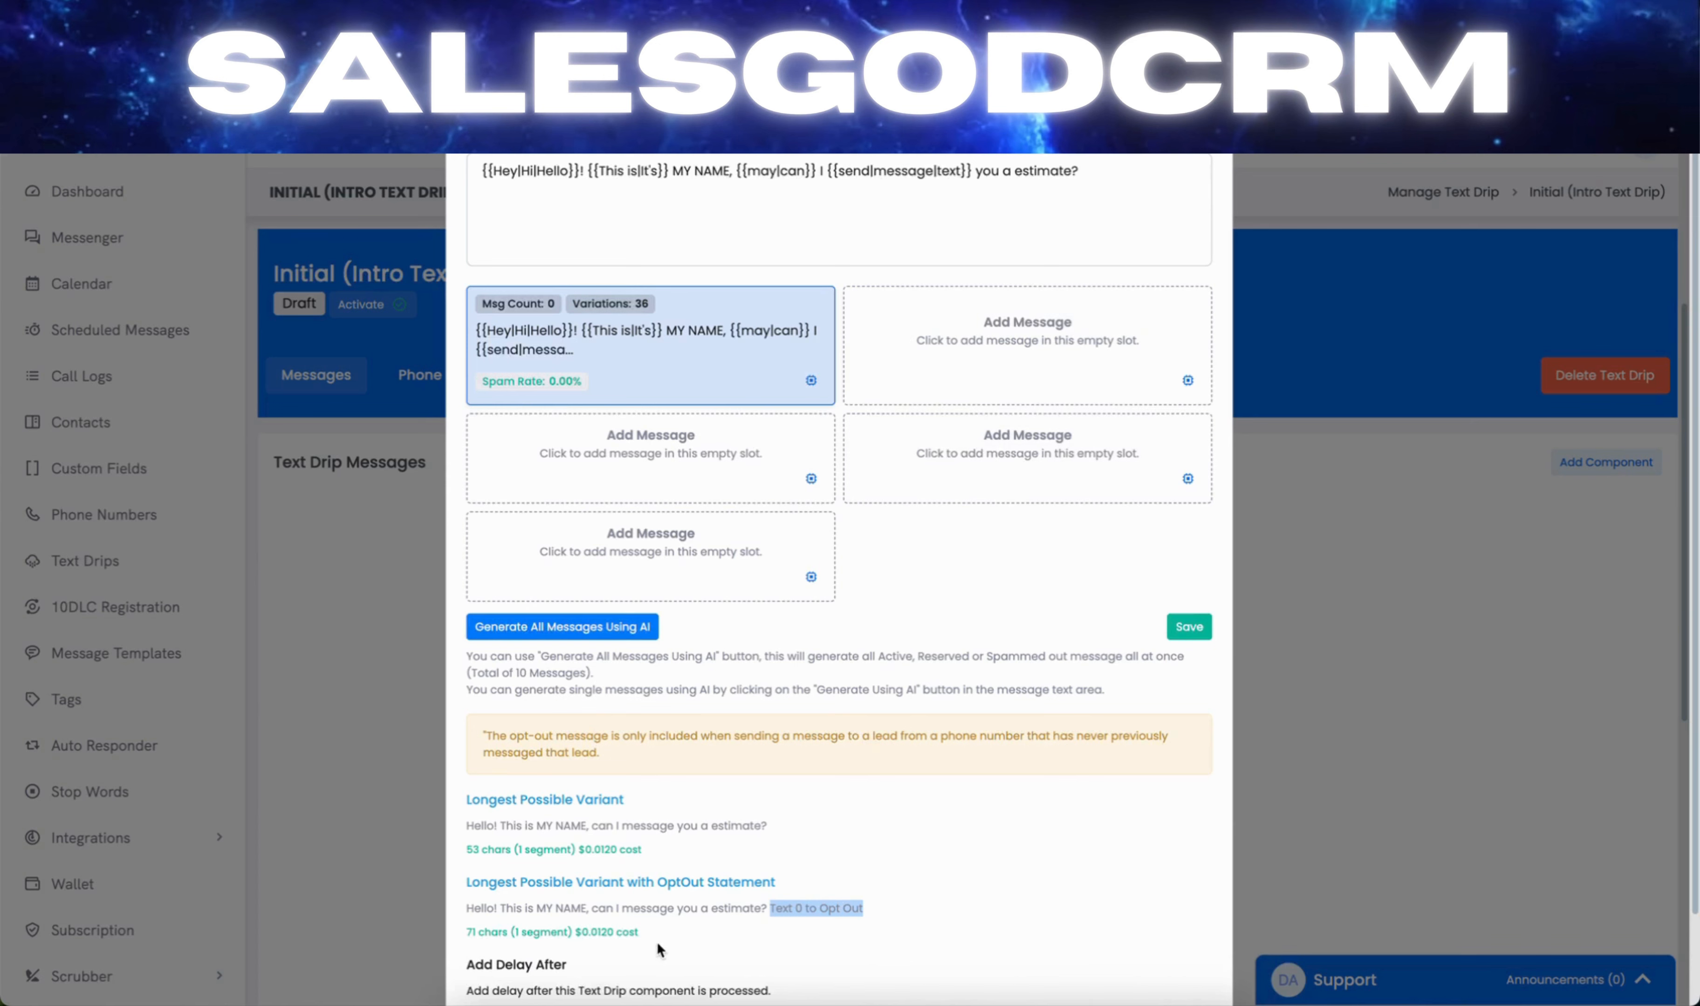
pyautogui.moveTo(653, 932); pyautogui.dragTo(492, 948)
pyautogui.click(493, 948)
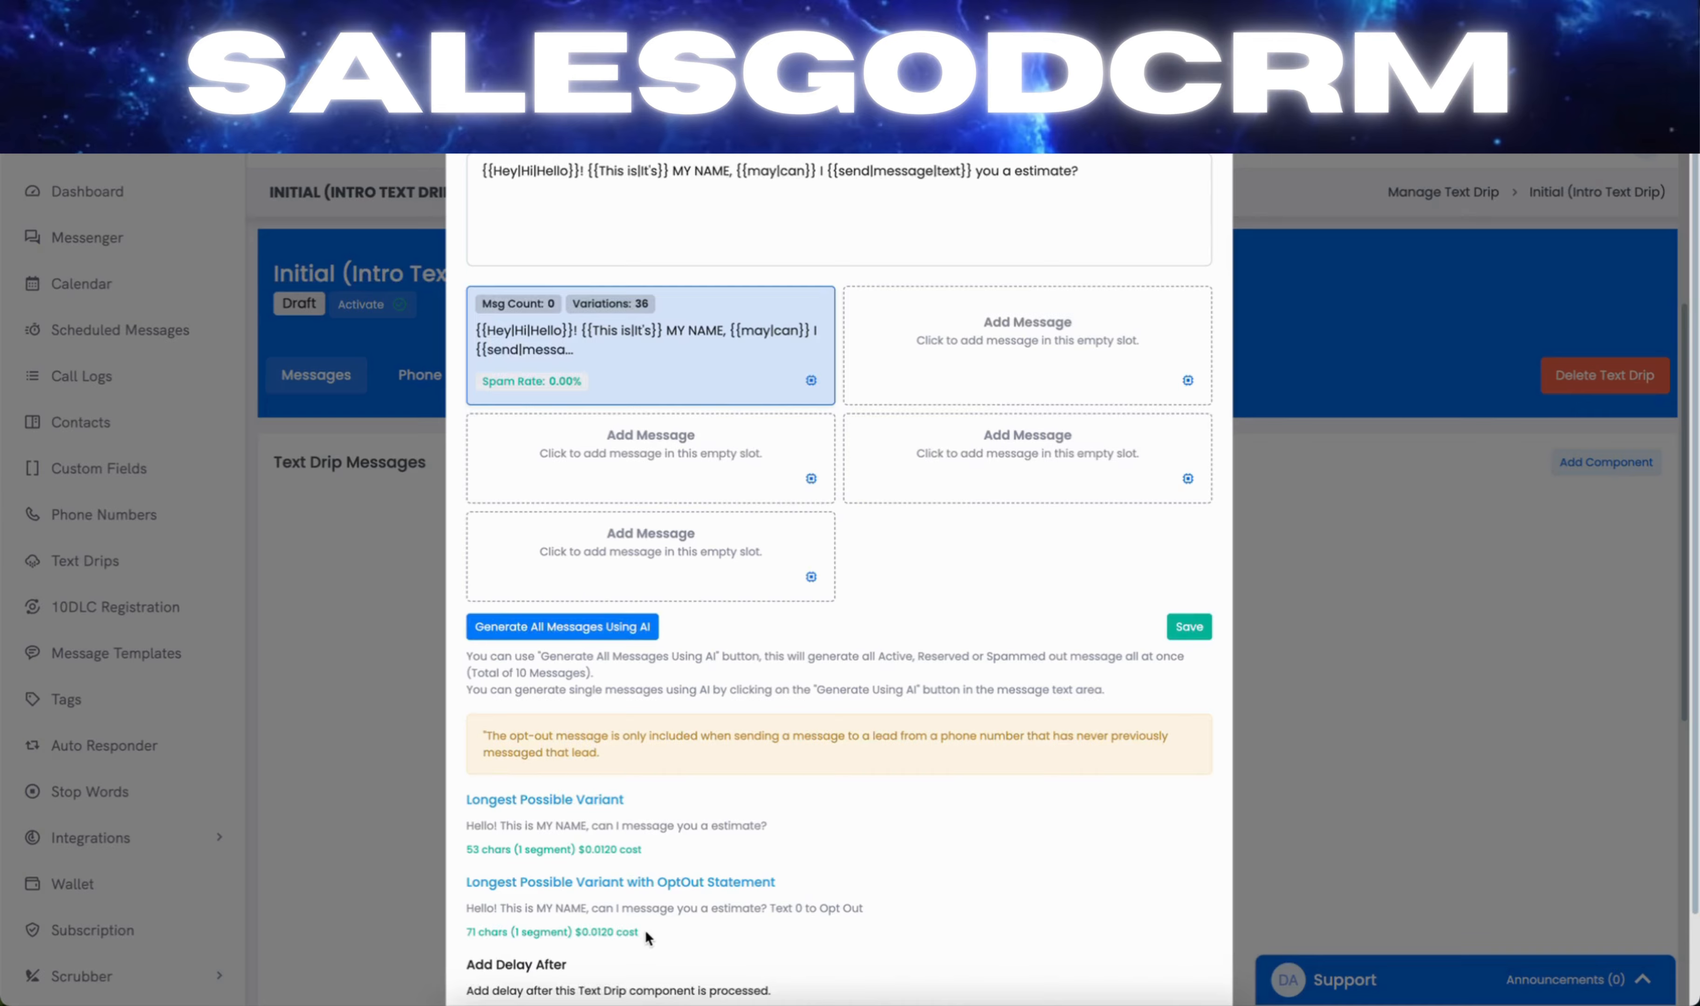
pyautogui.moveTo(646, 930); pyautogui.dragTo(462, 929)
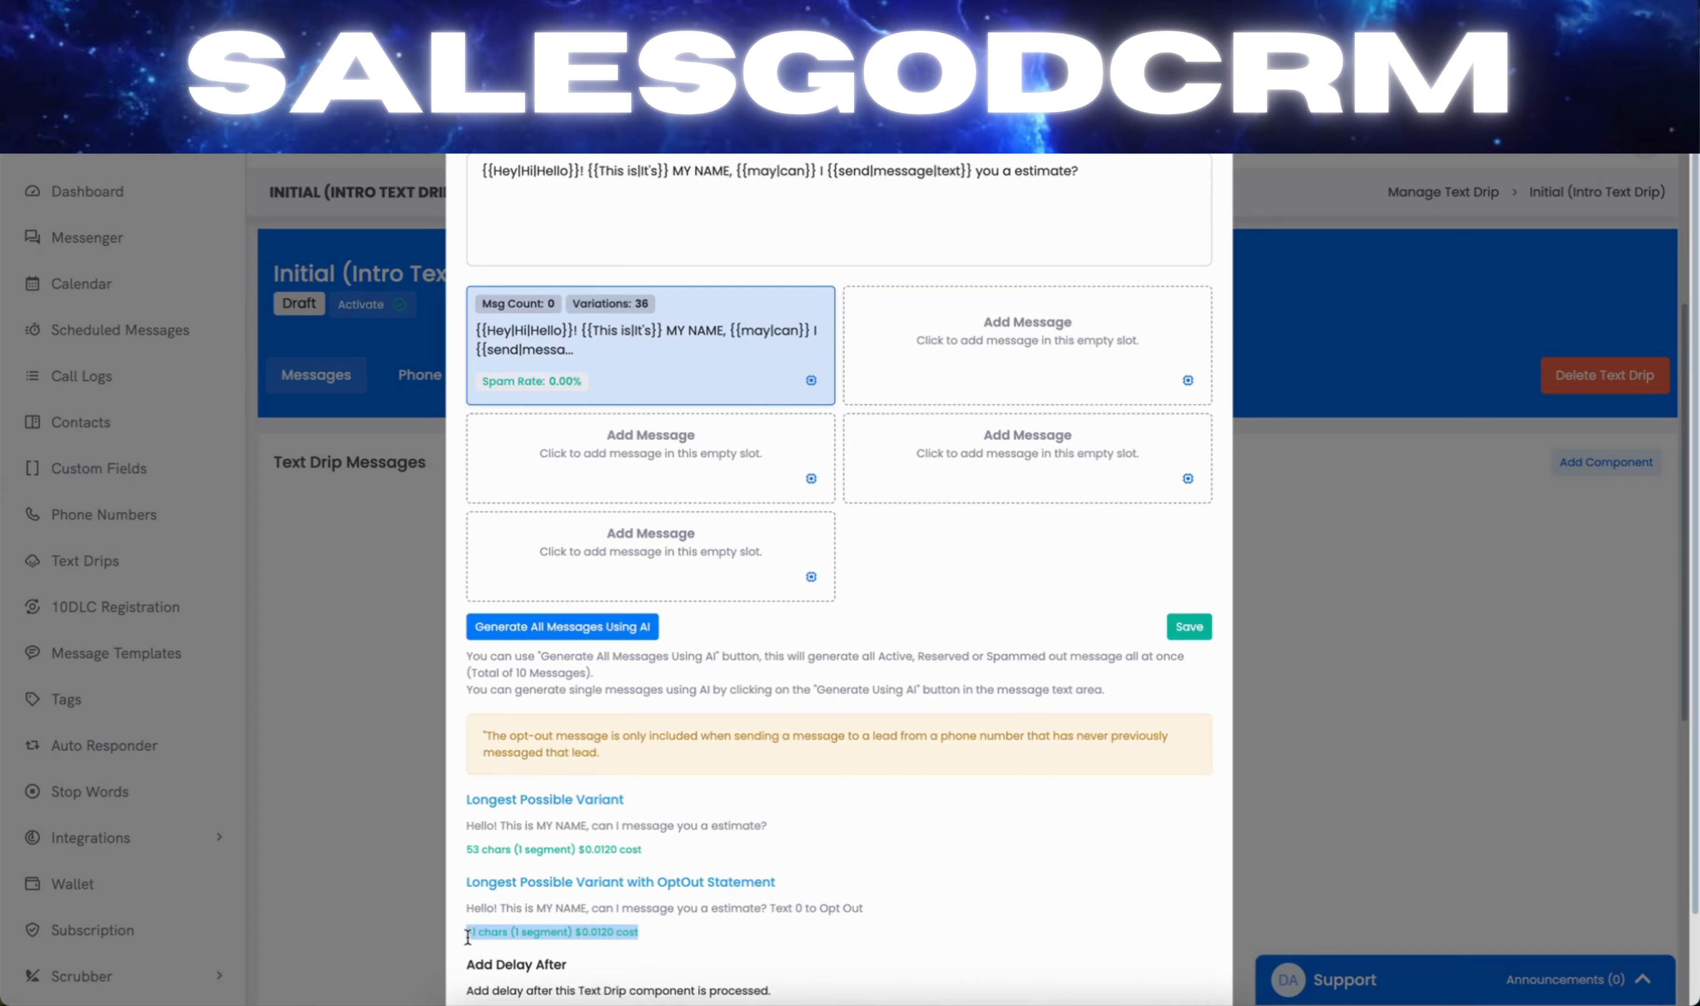
pyautogui.click(468, 943)
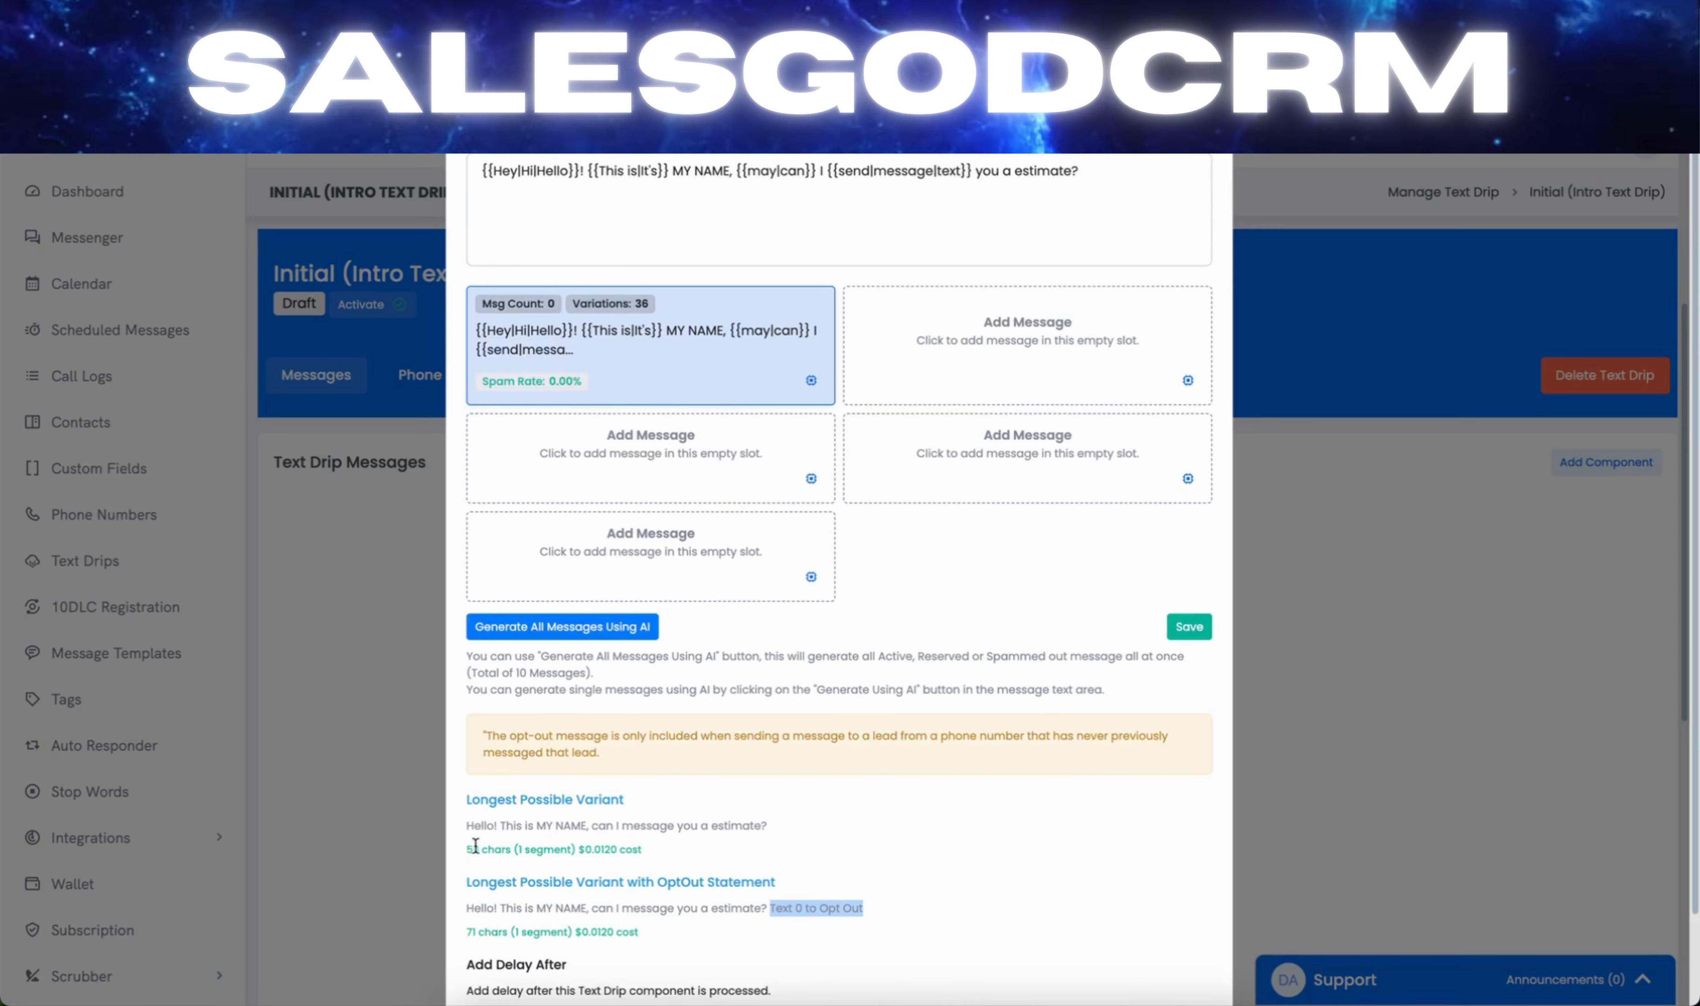
pyautogui.moveTo(467, 847); pyautogui.dragTo(515, 855)
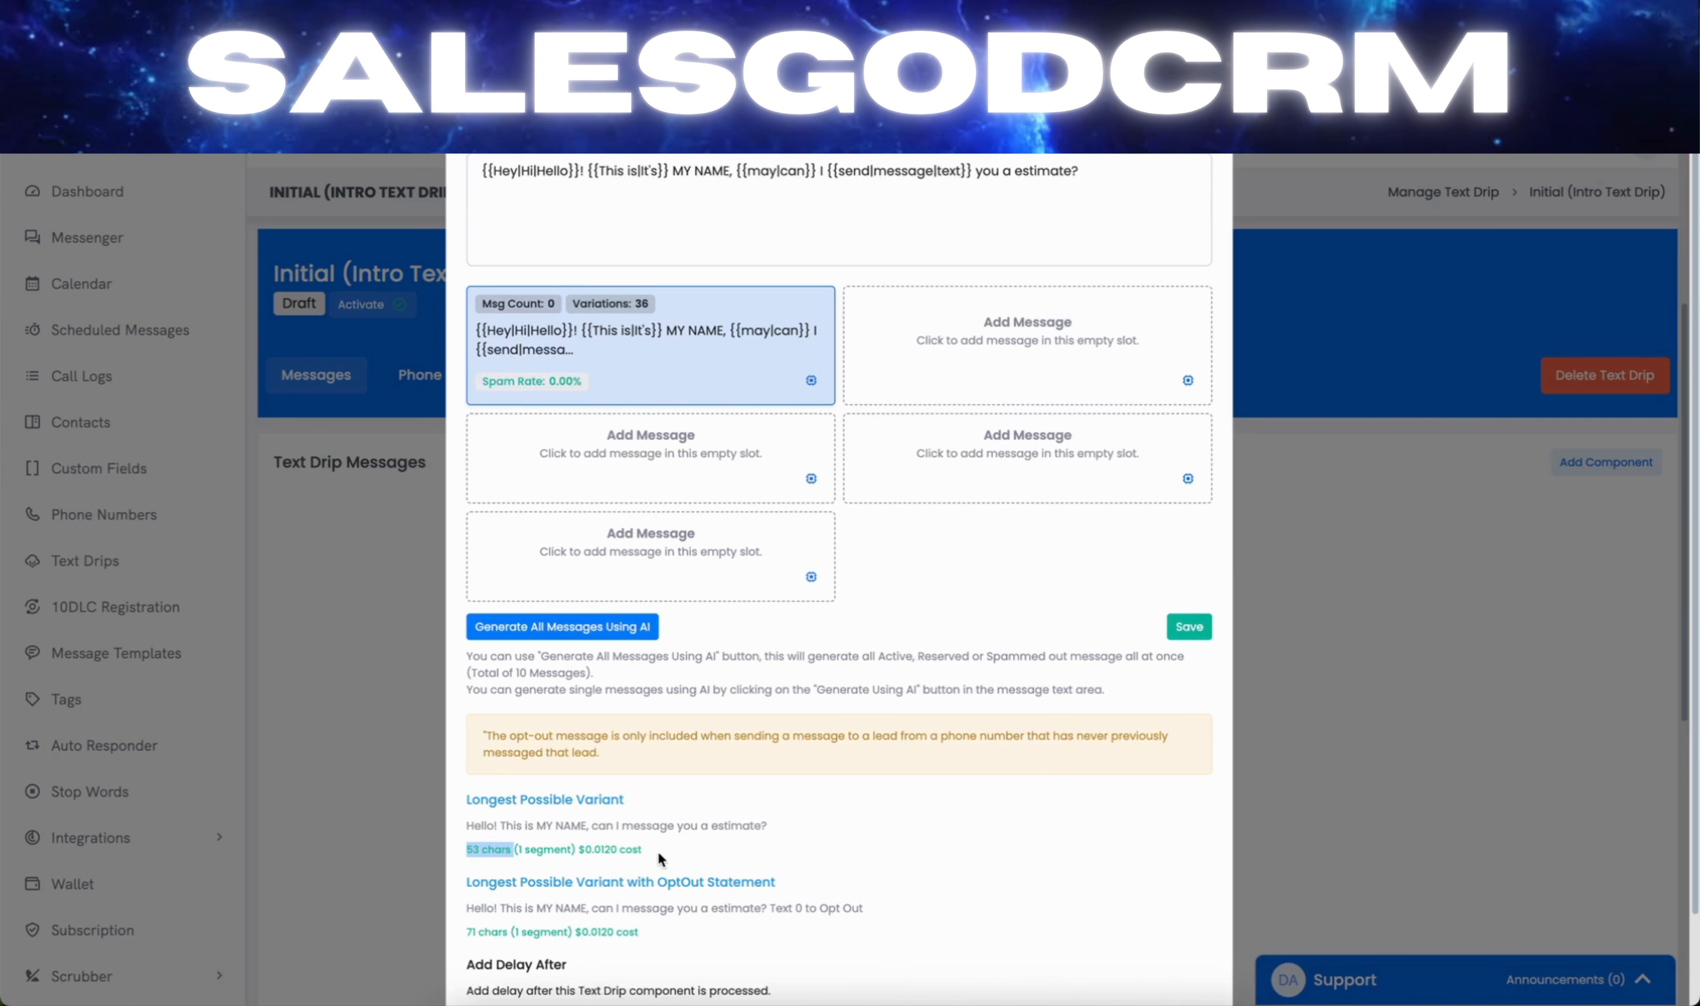
pyautogui.scroll(-2, 871, 897)
pyautogui.scroll(-1, 872, 895)
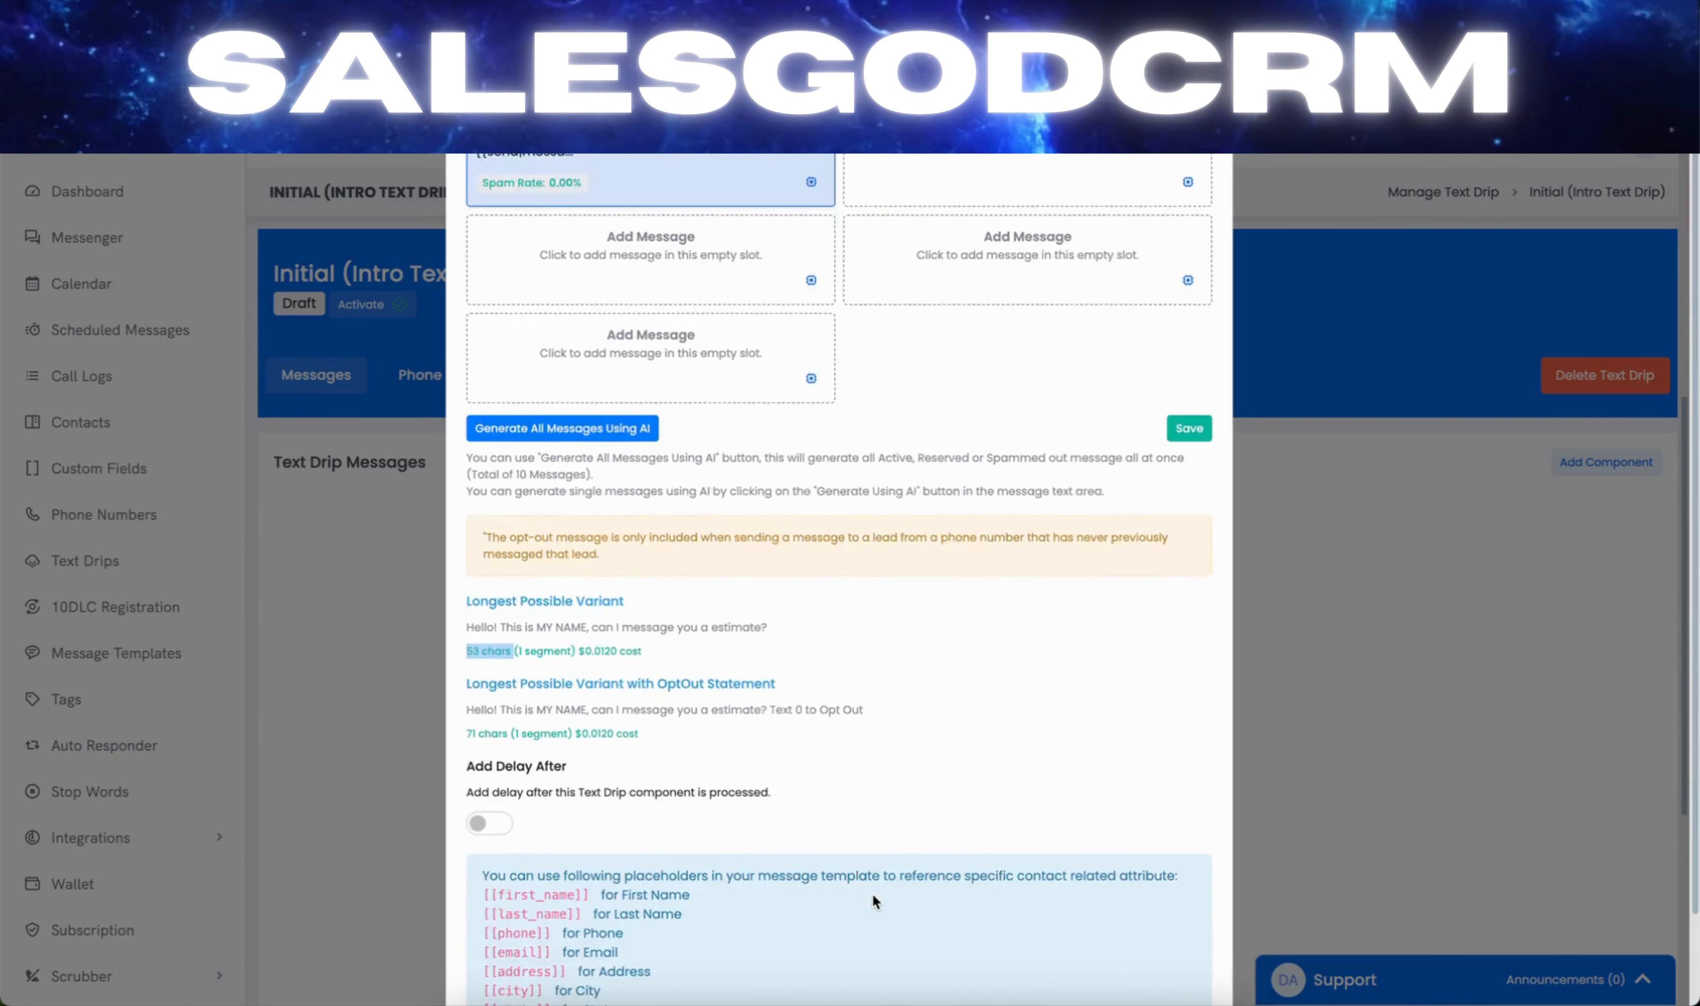
pyautogui.scroll(9, 871, 894)
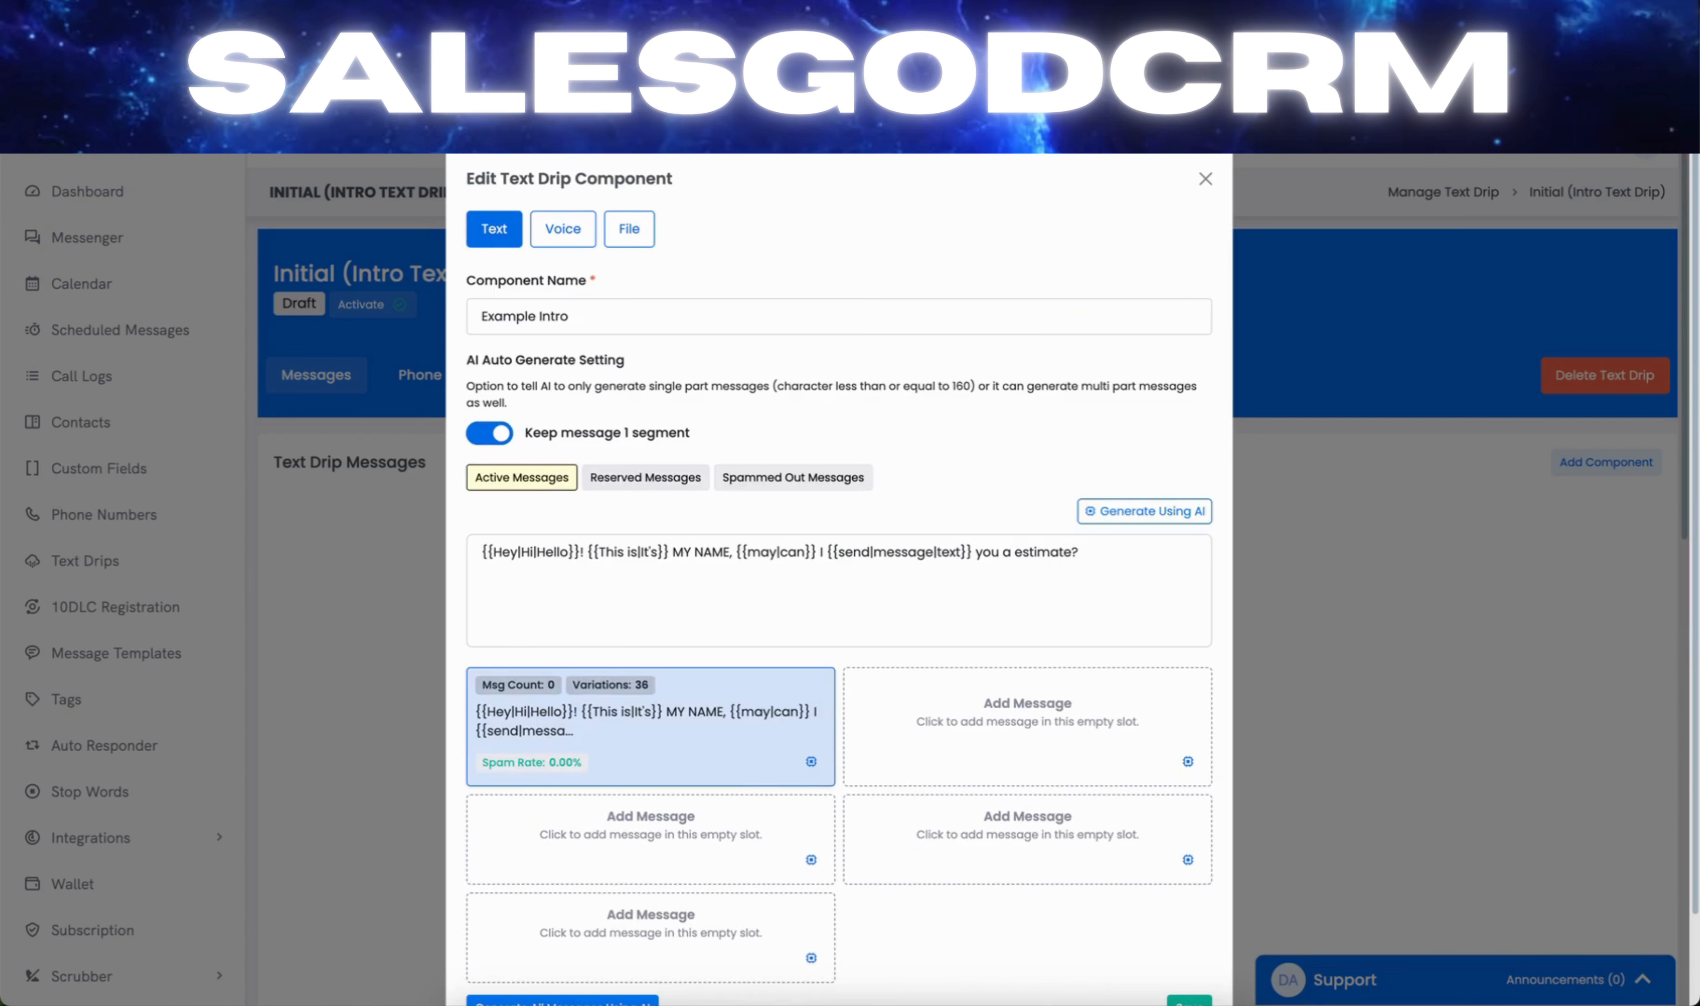
pyautogui.click(1205, 179)
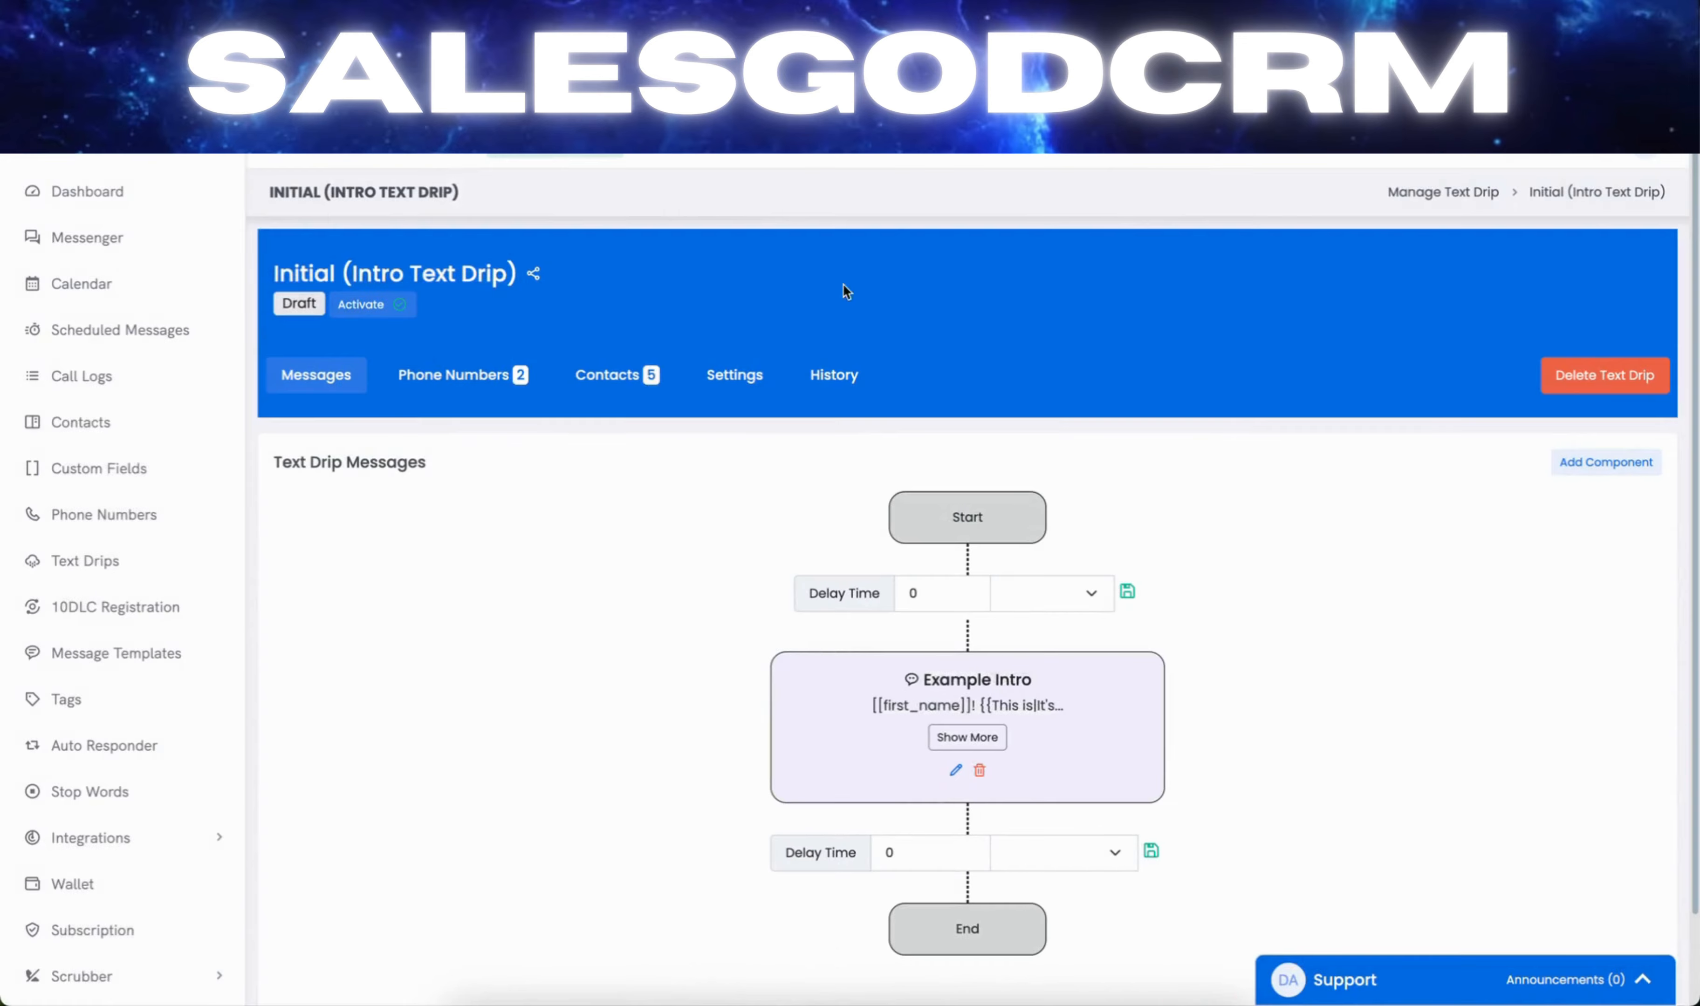
# - Open the settings of the Initial (Intro Text Drip) and review its name and time window section
pyautogui.click(737, 390)
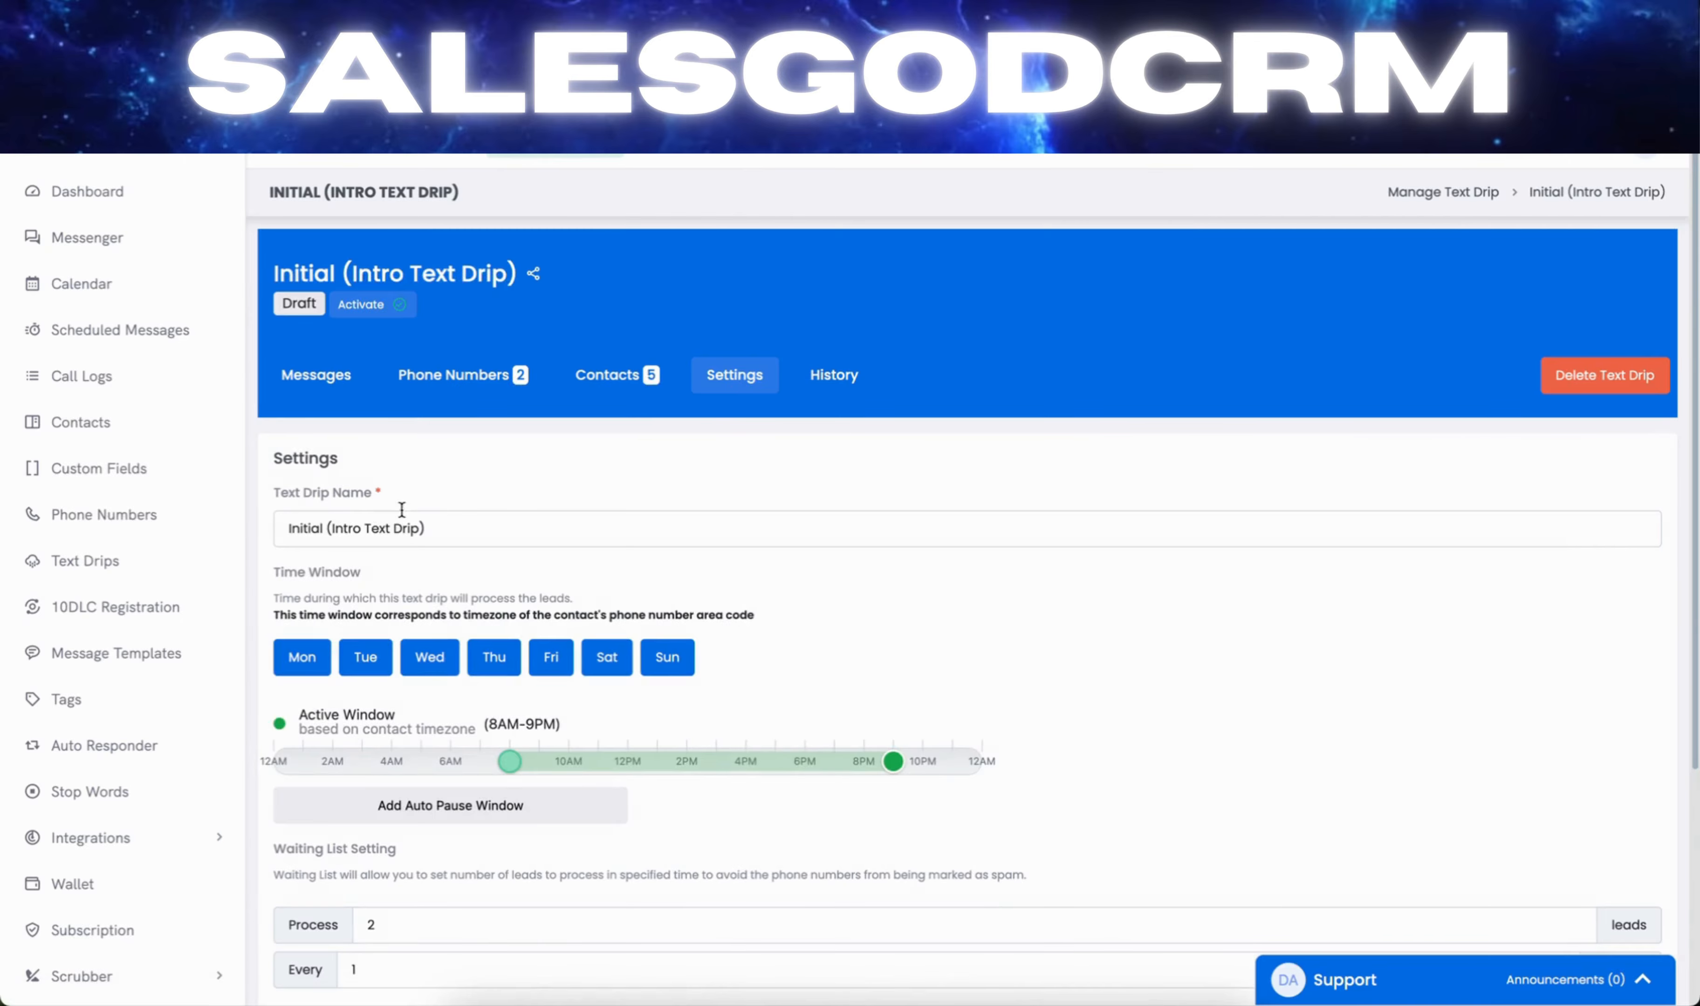
pyautogui.moveTo(283, 498); pyautogui.dragTo(273, 532)
pyautogui.click(416, 528)
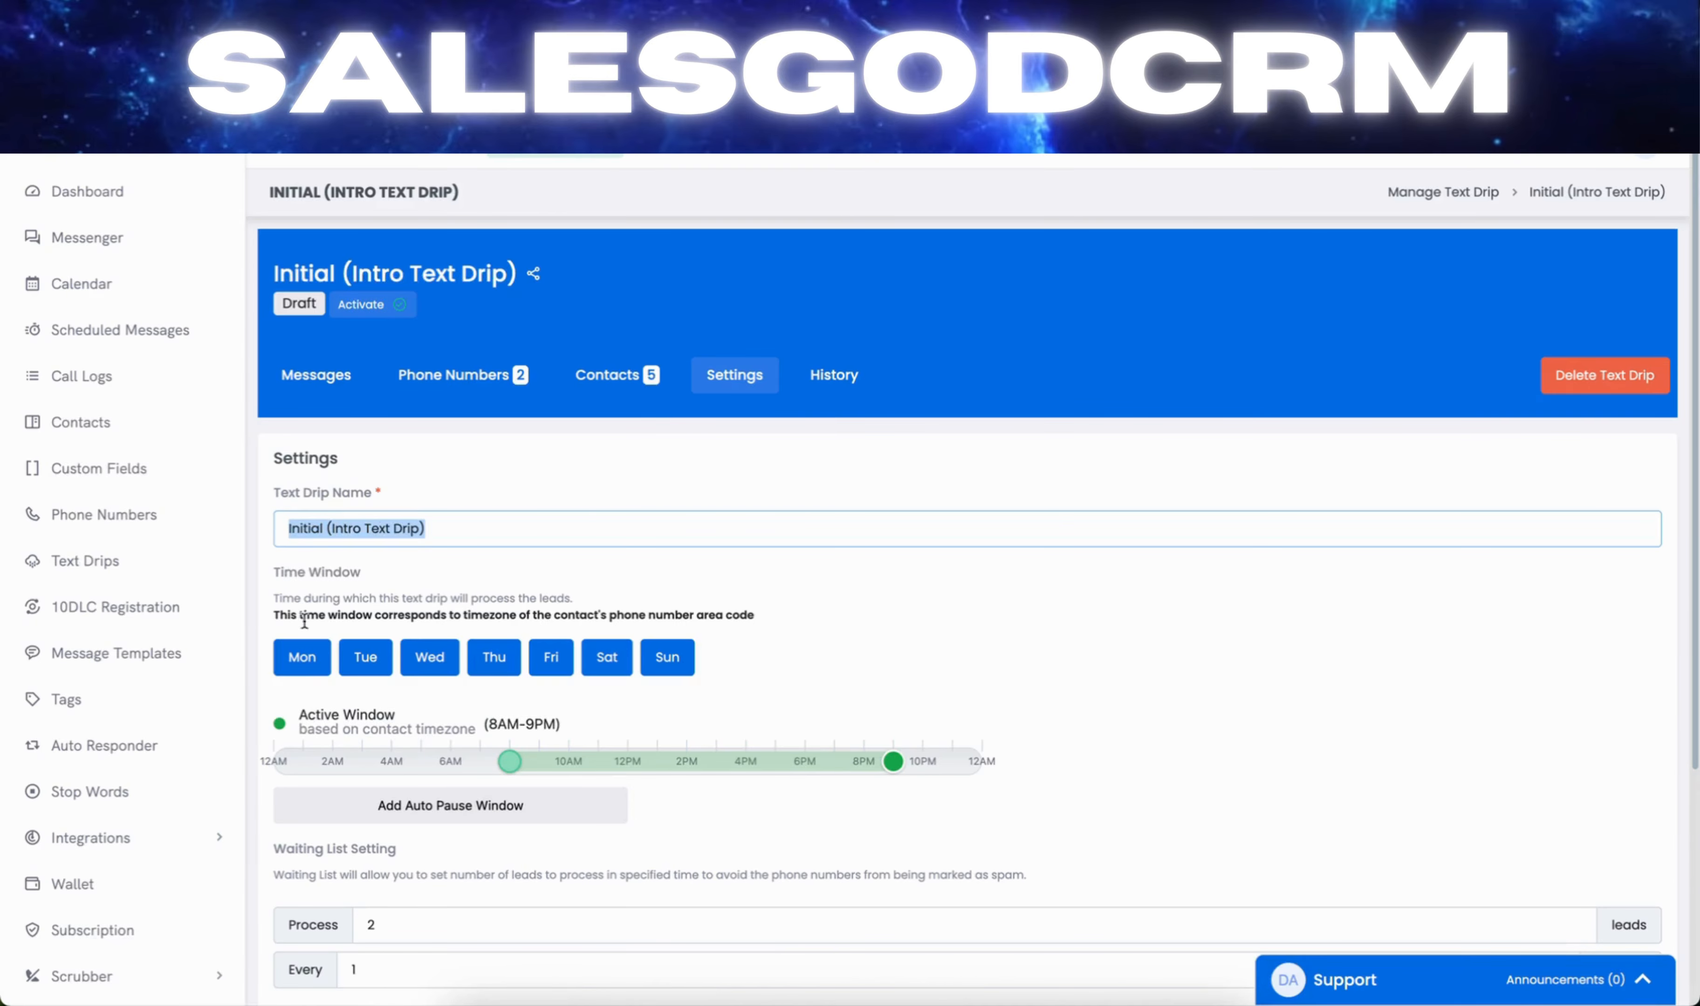
pyautogui.moveTo(274, 585); pyautogui.dragTo(393, 583)
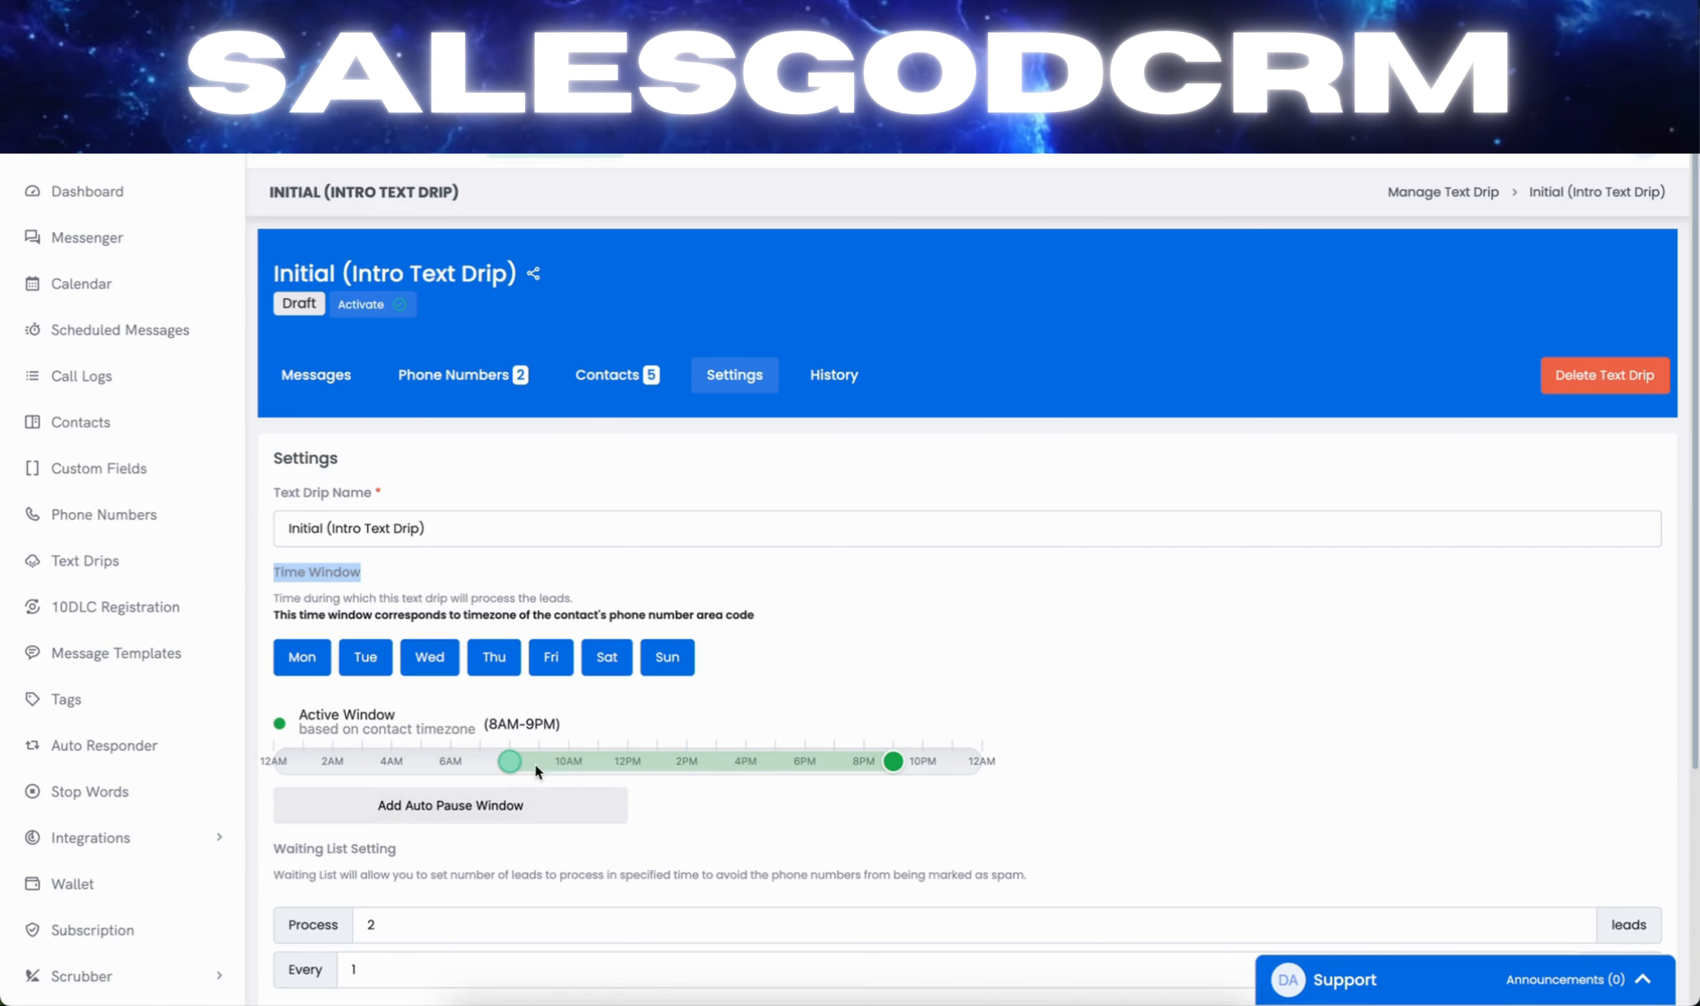
# - Set the text drip's active window to 10AM-5PM and check the note on the contact's timezone
pyautogui.moveTo(509, 762); pyautogui.dragTo(569, 772)
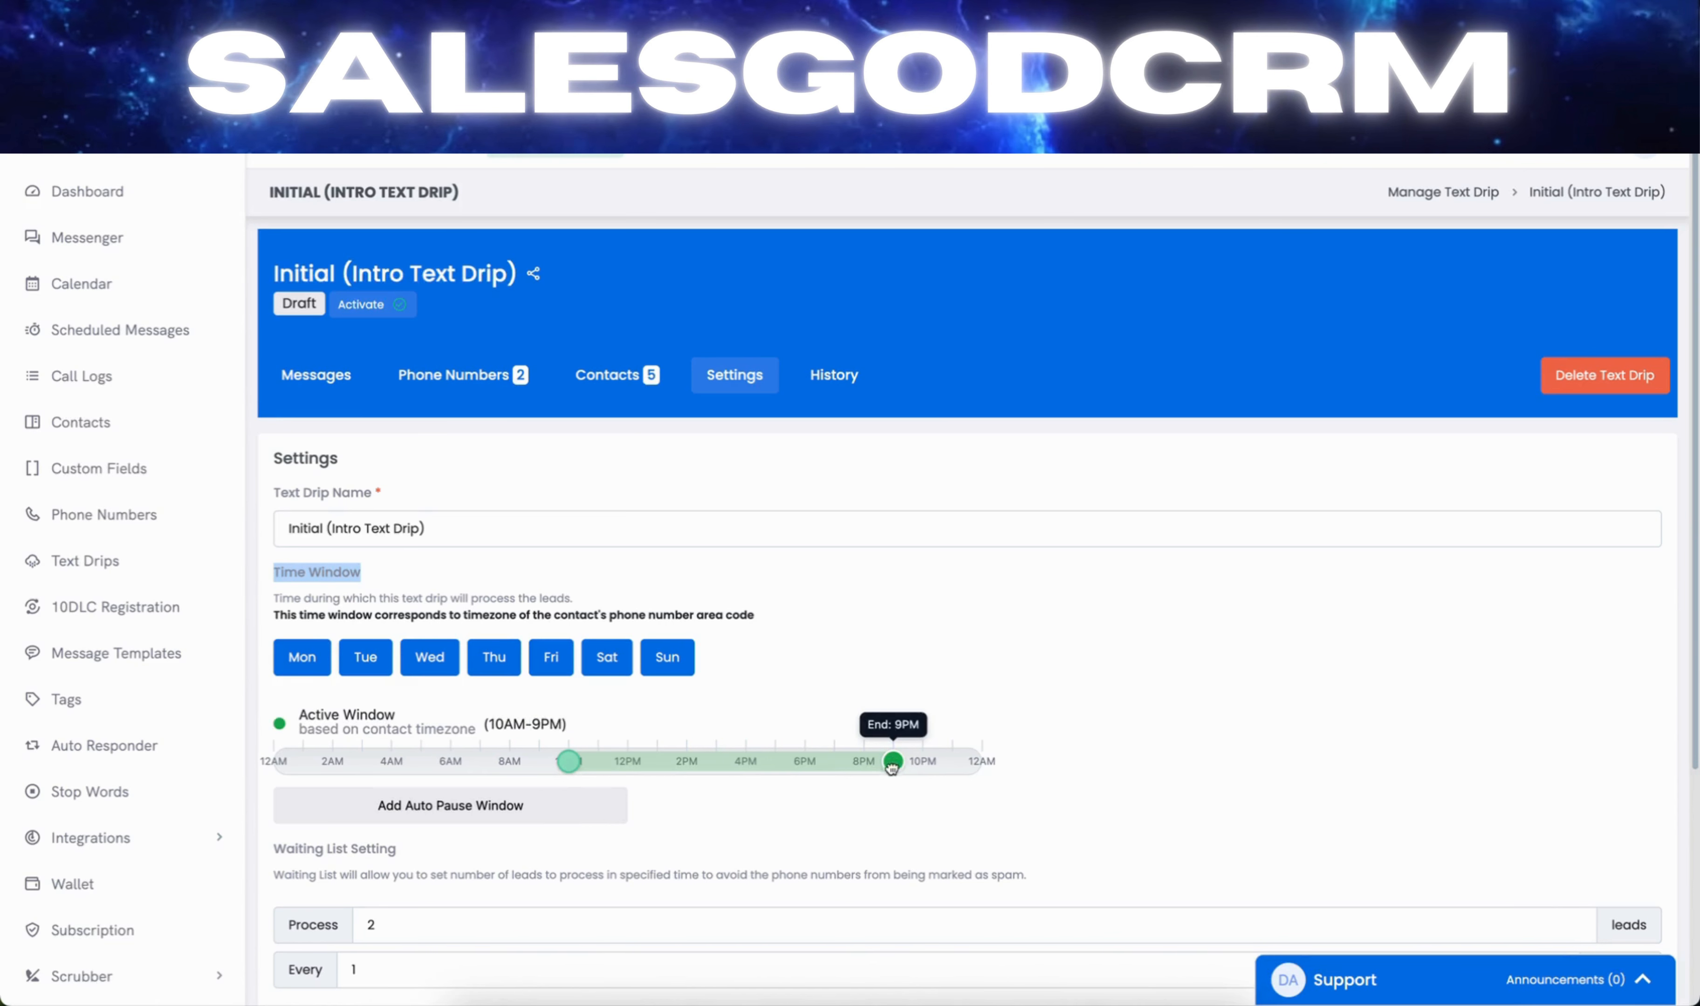
pyautogui.moveTo(892, 767); pyautogui.dragTo(776, 771)
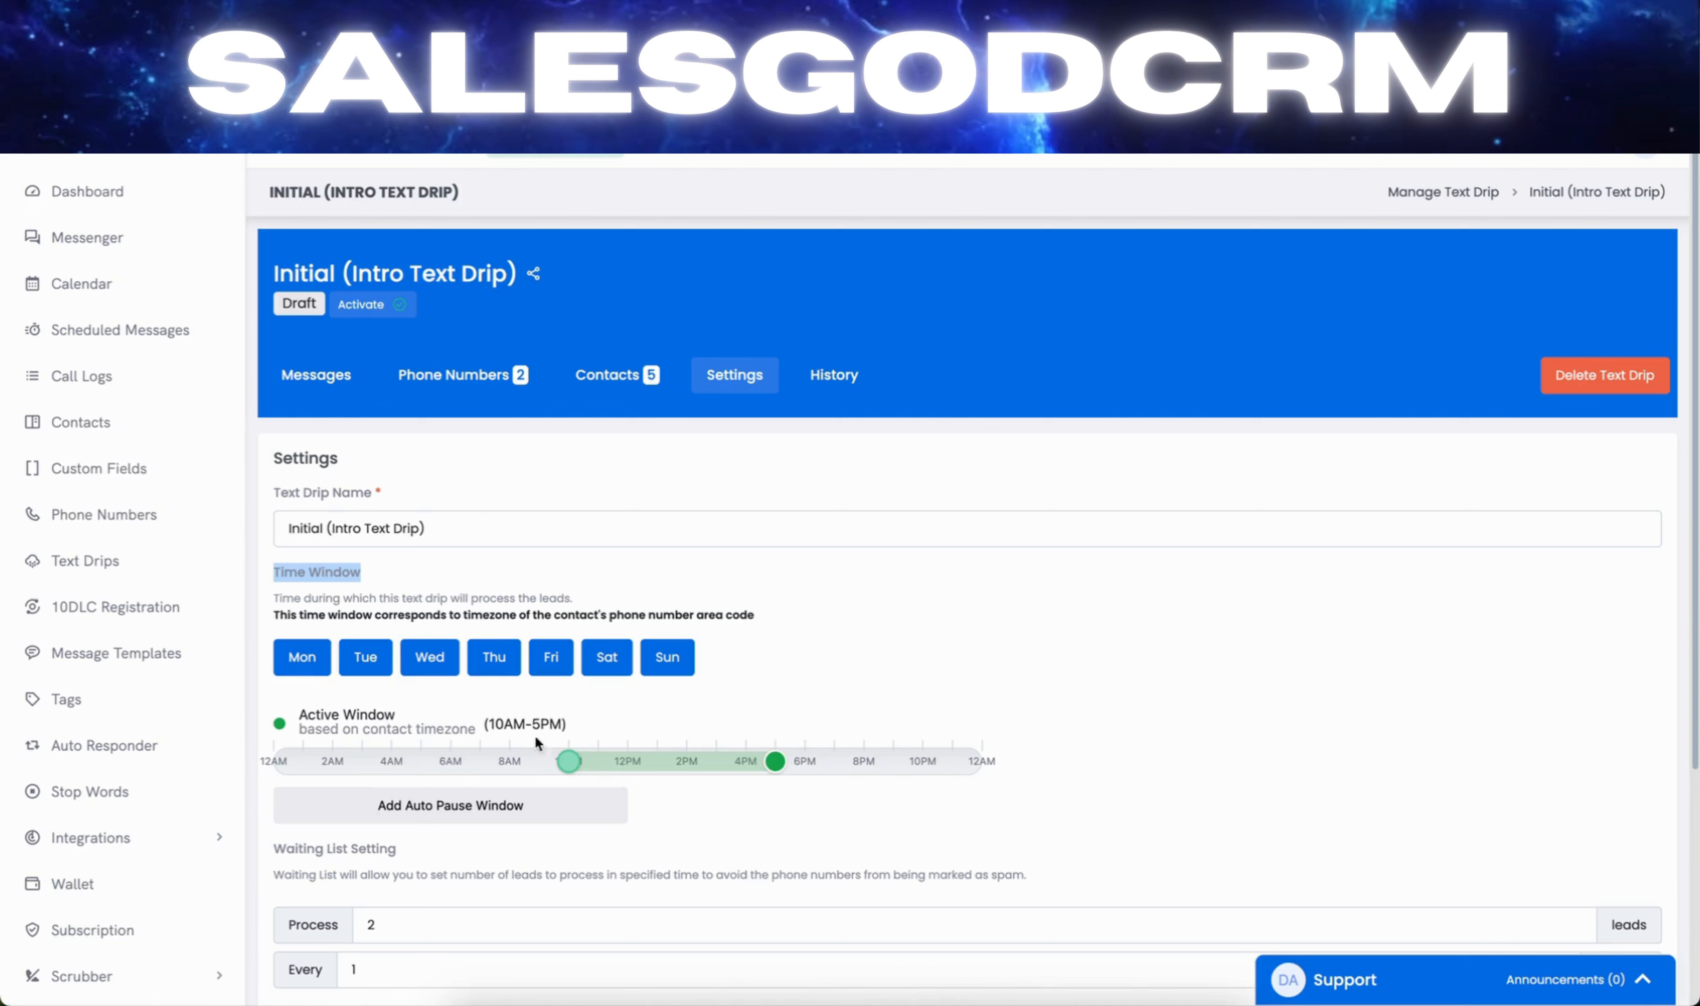
pyautogui.moveTo(274, 615); pyautogui.dragTo(757, 615)
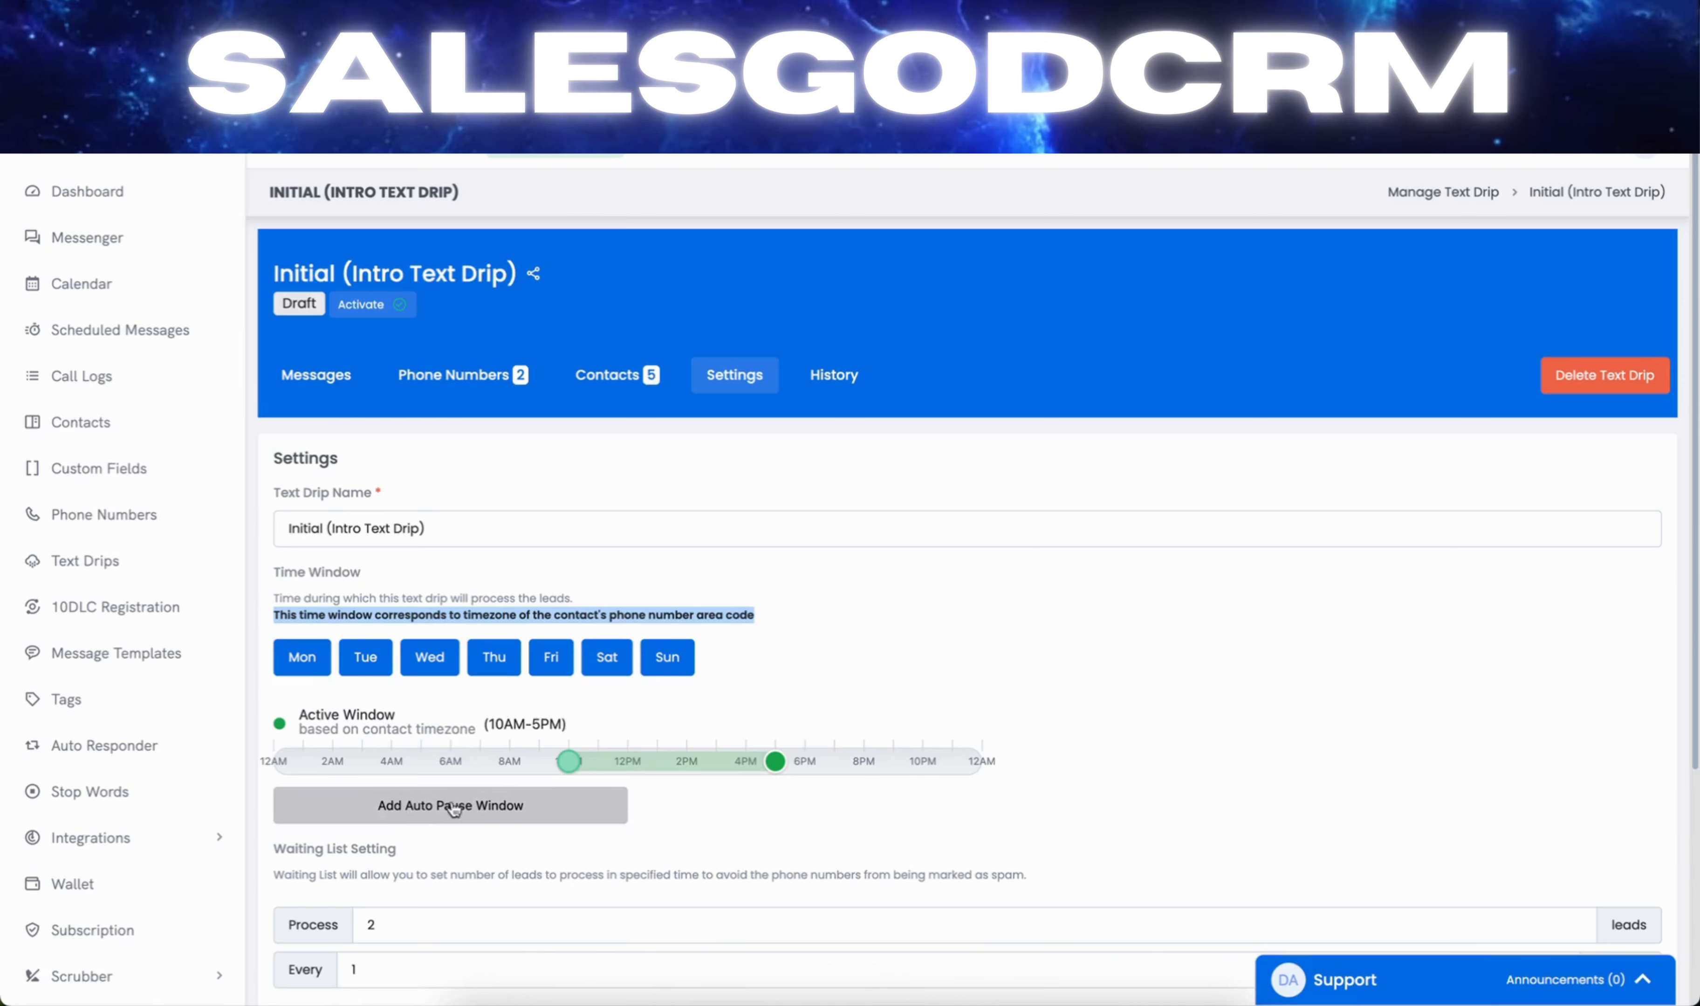
# - Set the text drip's active window to 8AM-7PM
pyautogui.moveTo(568, 761); pyautogui.dragTo(509, 762)
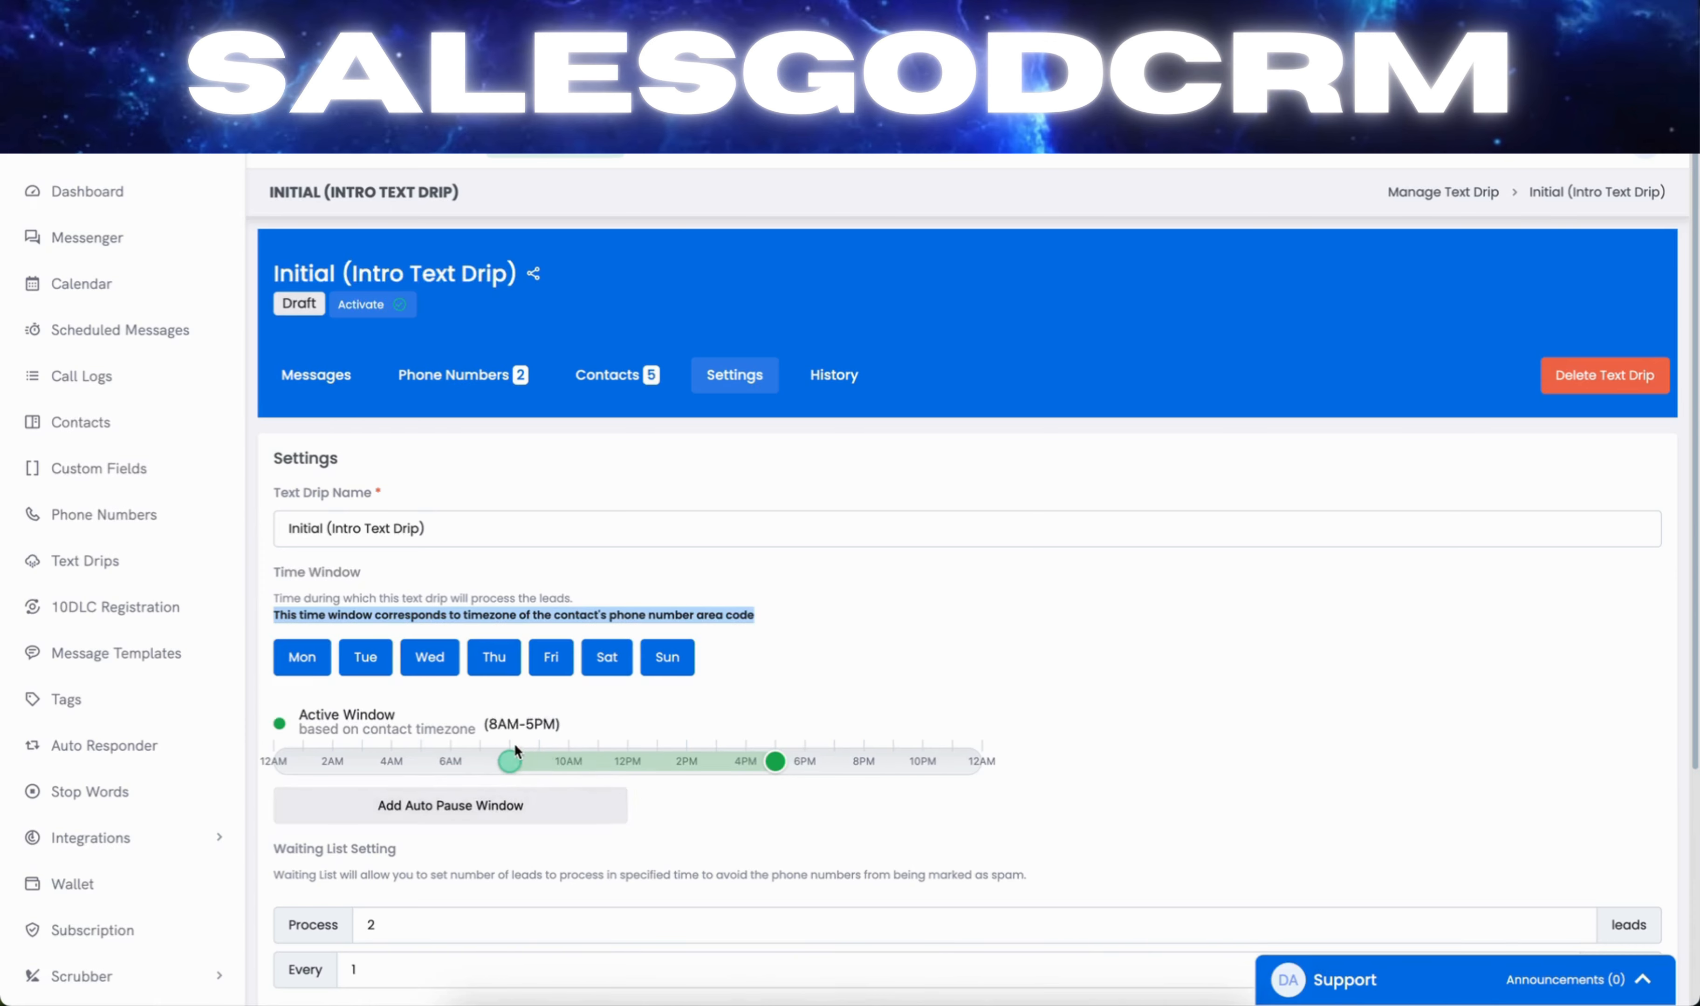
pyautogui.moveTo(773, 764)
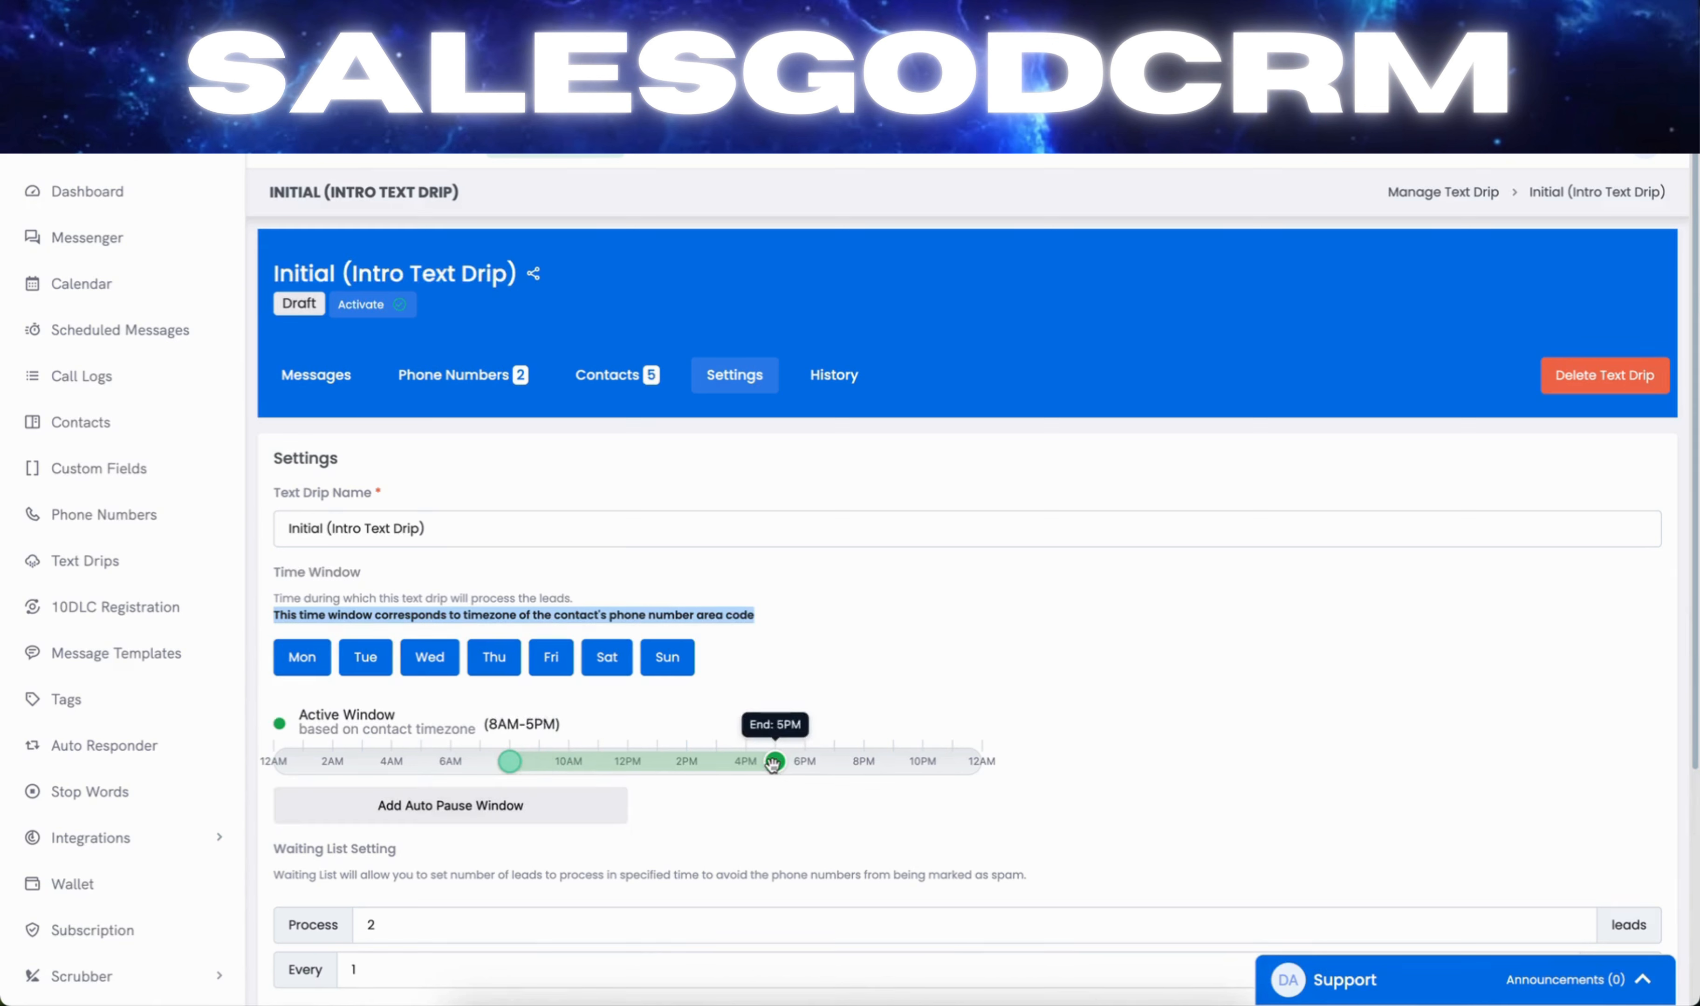
pyautogui.moveTo(772, 764); pyautogui.dragTo(832, 763)
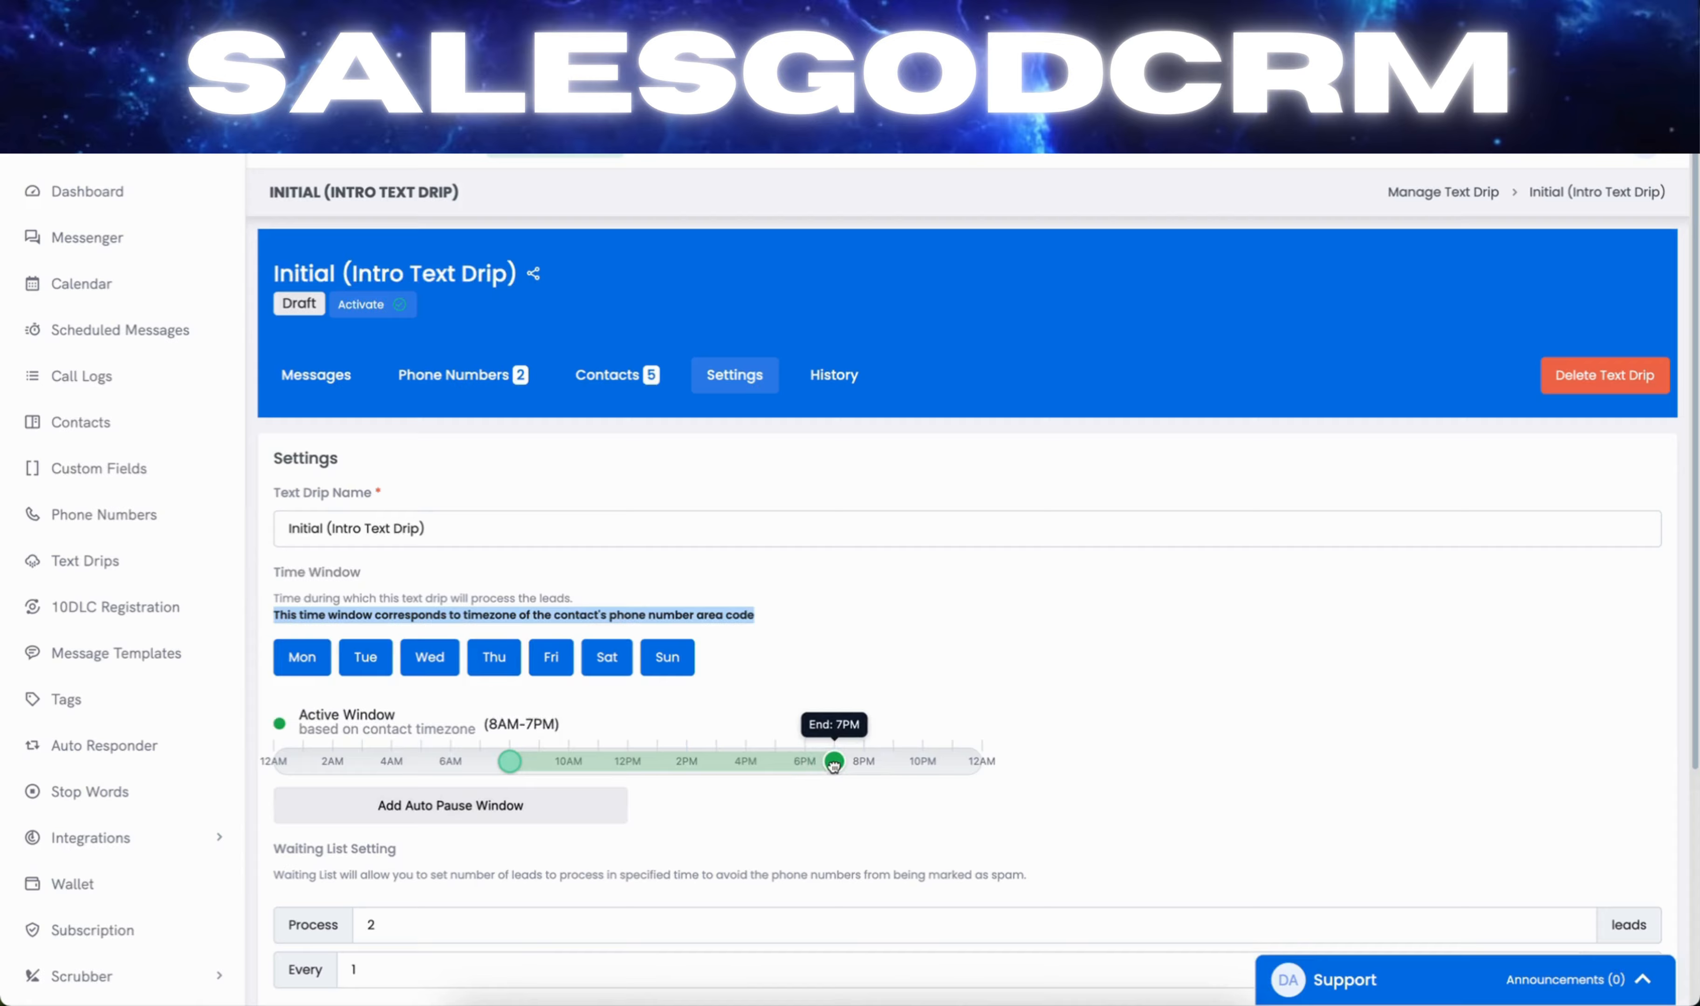
# - Add an auto pause window to the text drip and compare it with the active window's start time
pyautogui.click(459, 819)
pyautogui.moveTo(510, 757)
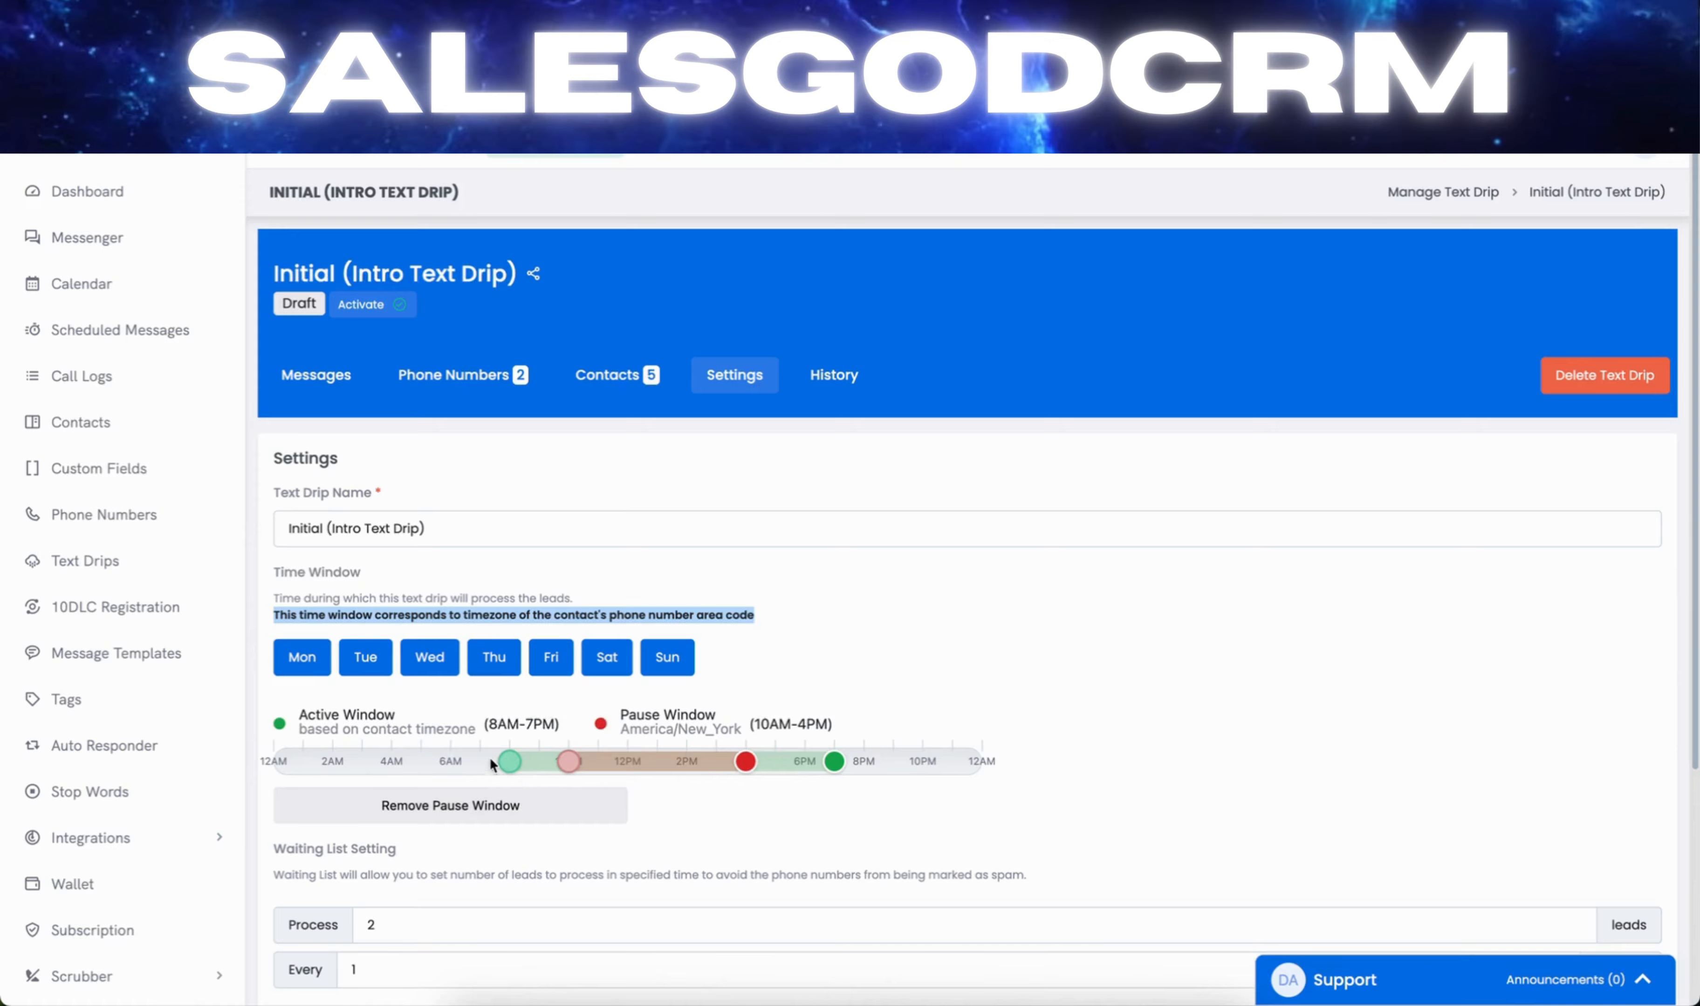
pyautogui.moveTo(488, 726); pyautogui.dragTo(520, 726)
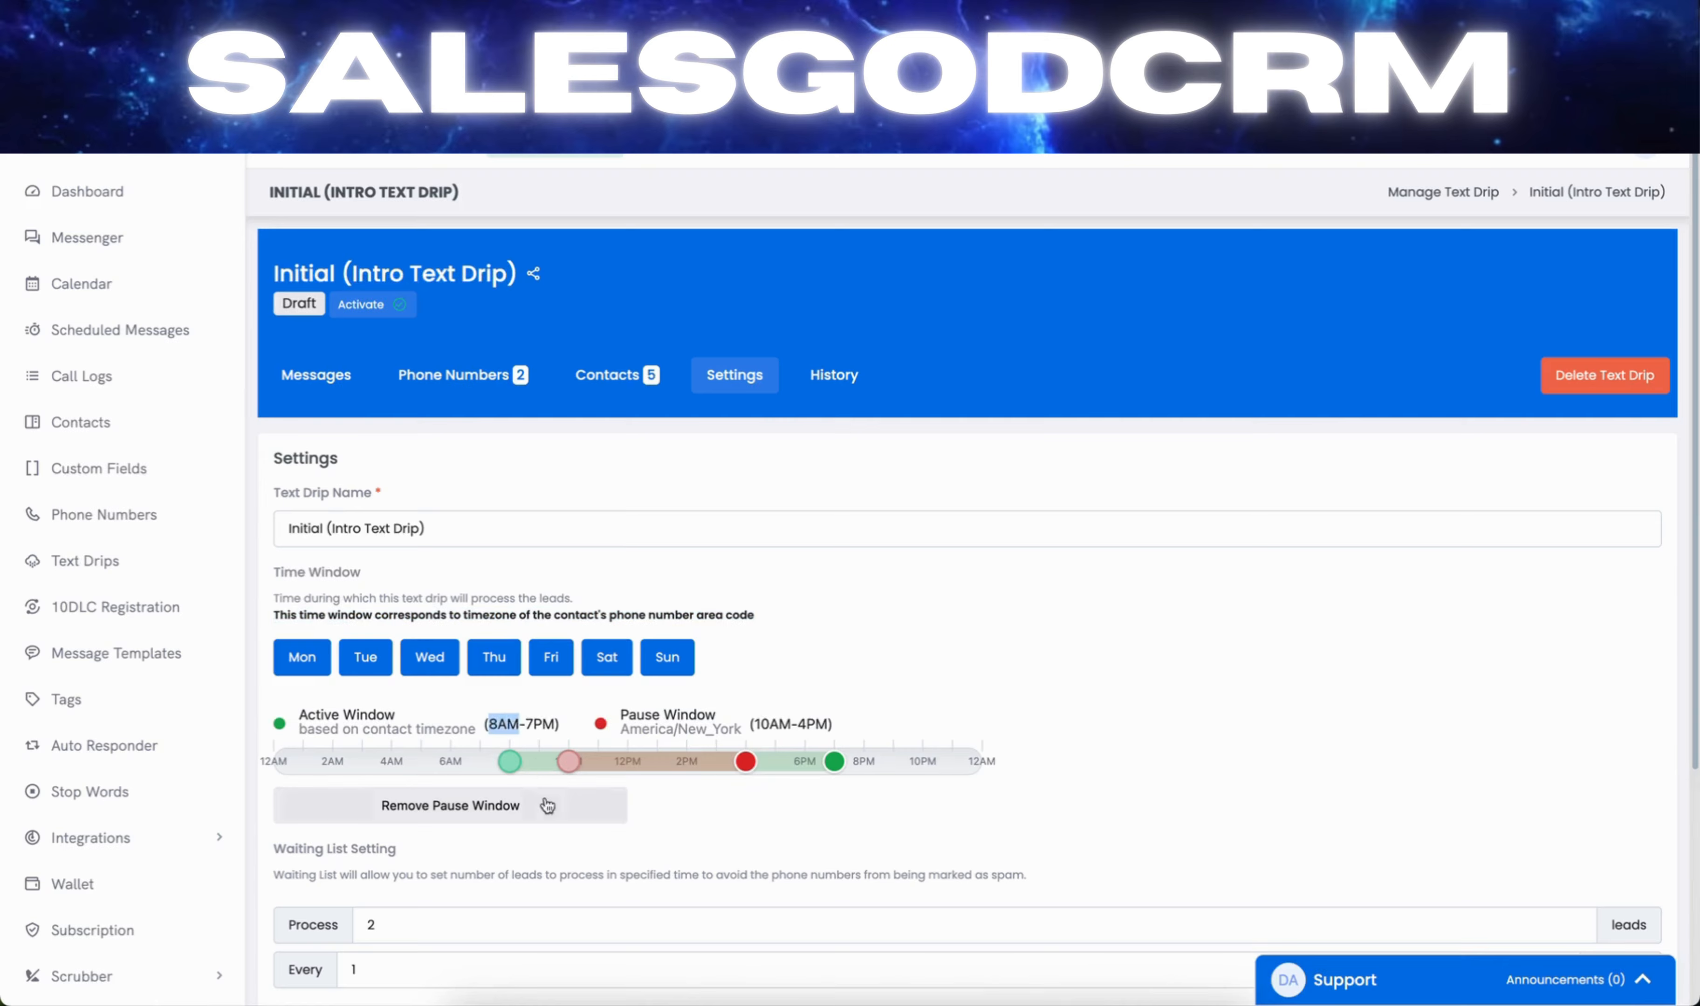
# - Set the text drip's pause window to 10AM-5PM and compare its end with the active window's end time
pyautogui.moveTo(754, 724); pyautogui.dragTo(776, 763)
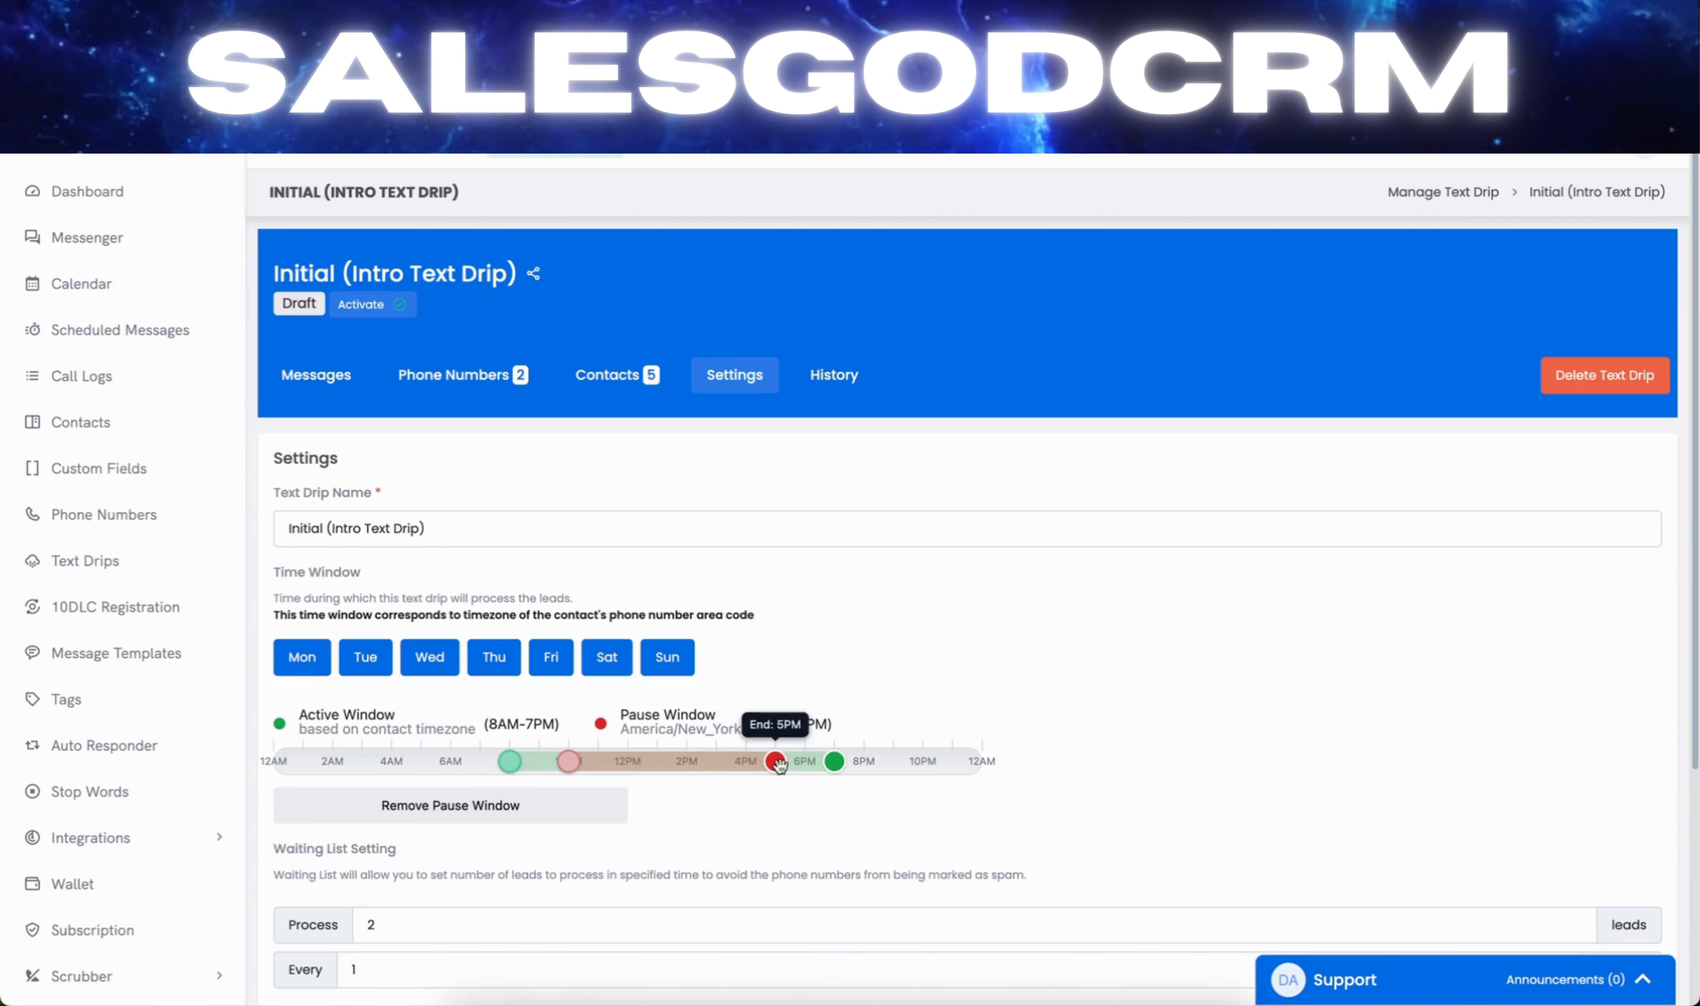
pyautogui.doubleClick(534, 725)
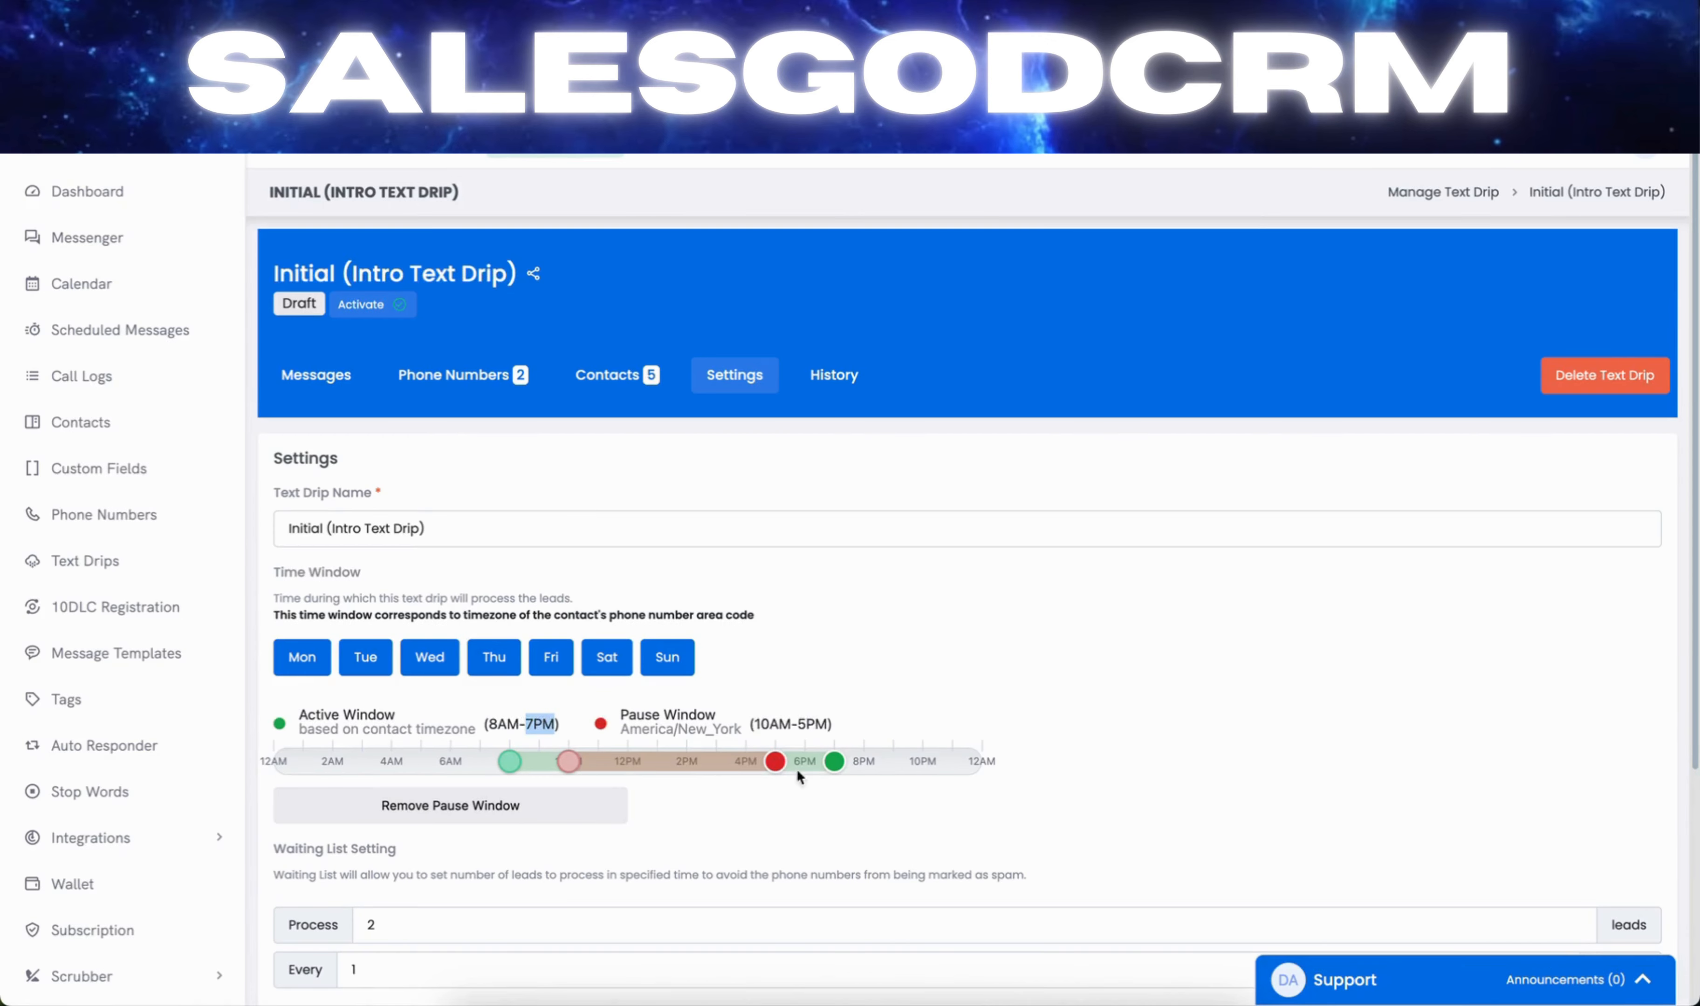
pyautogui.click(887, 821)
# - Try 20 as the number of waiting list leads to process, then clear the value
pyautogui.scroll(-3, 721, 822)
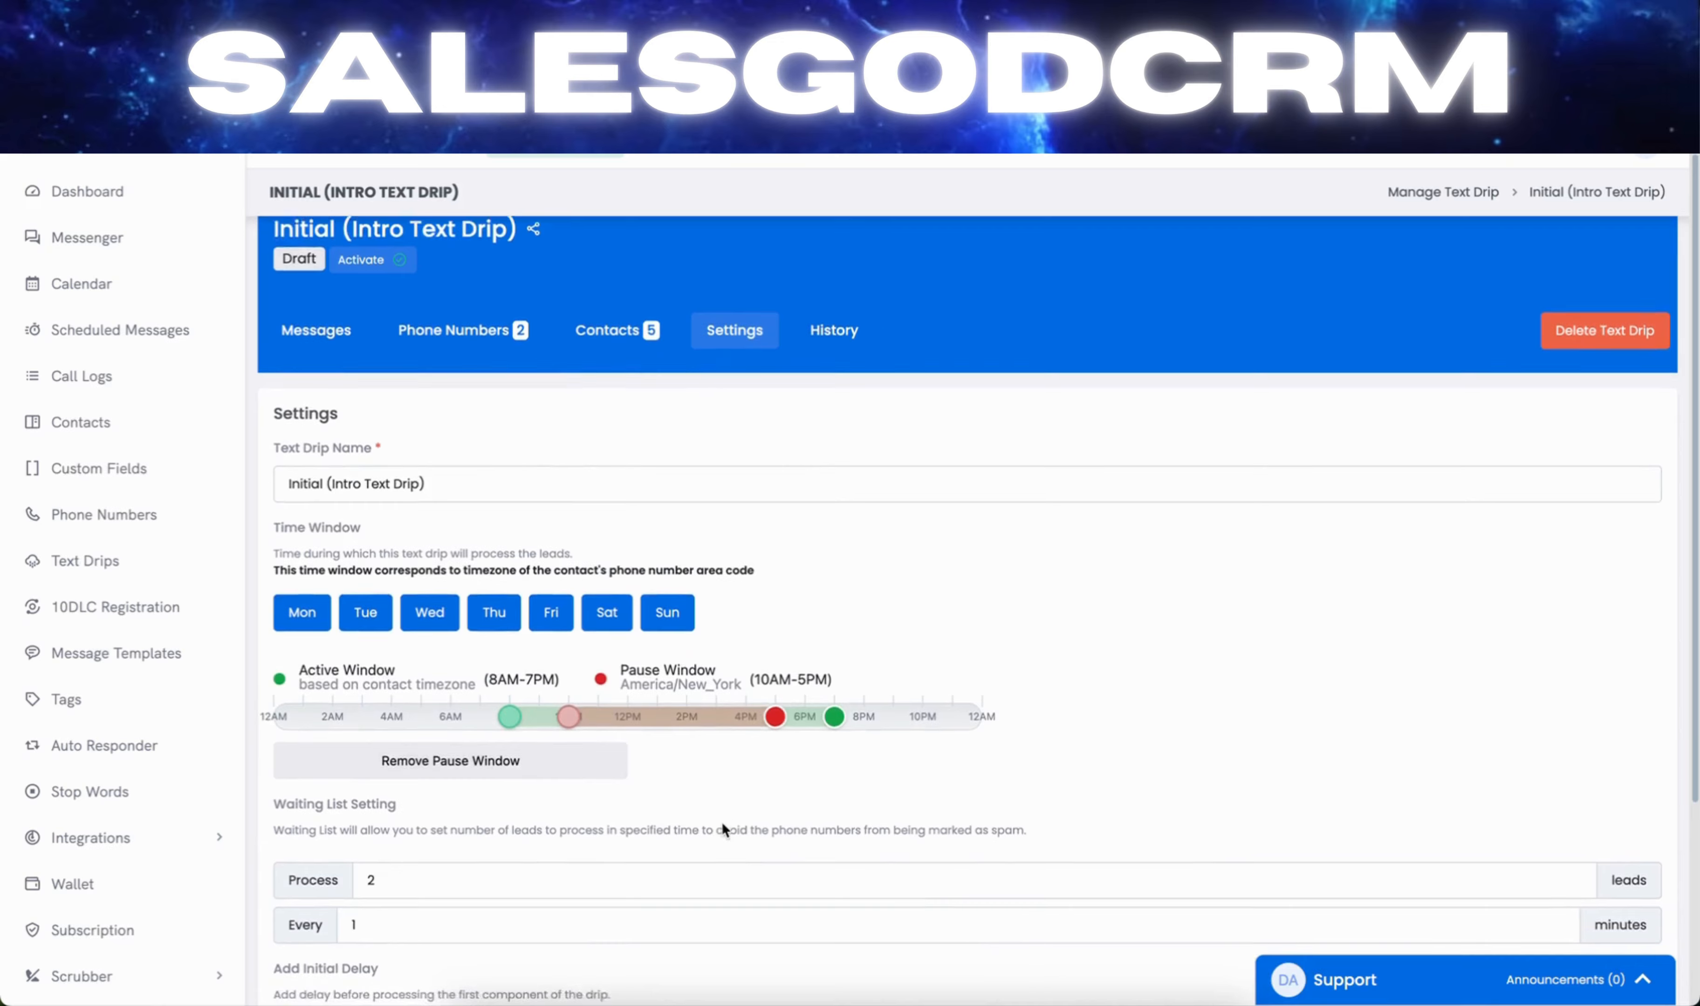
pyautogui.scroll(-4, 622, 836)
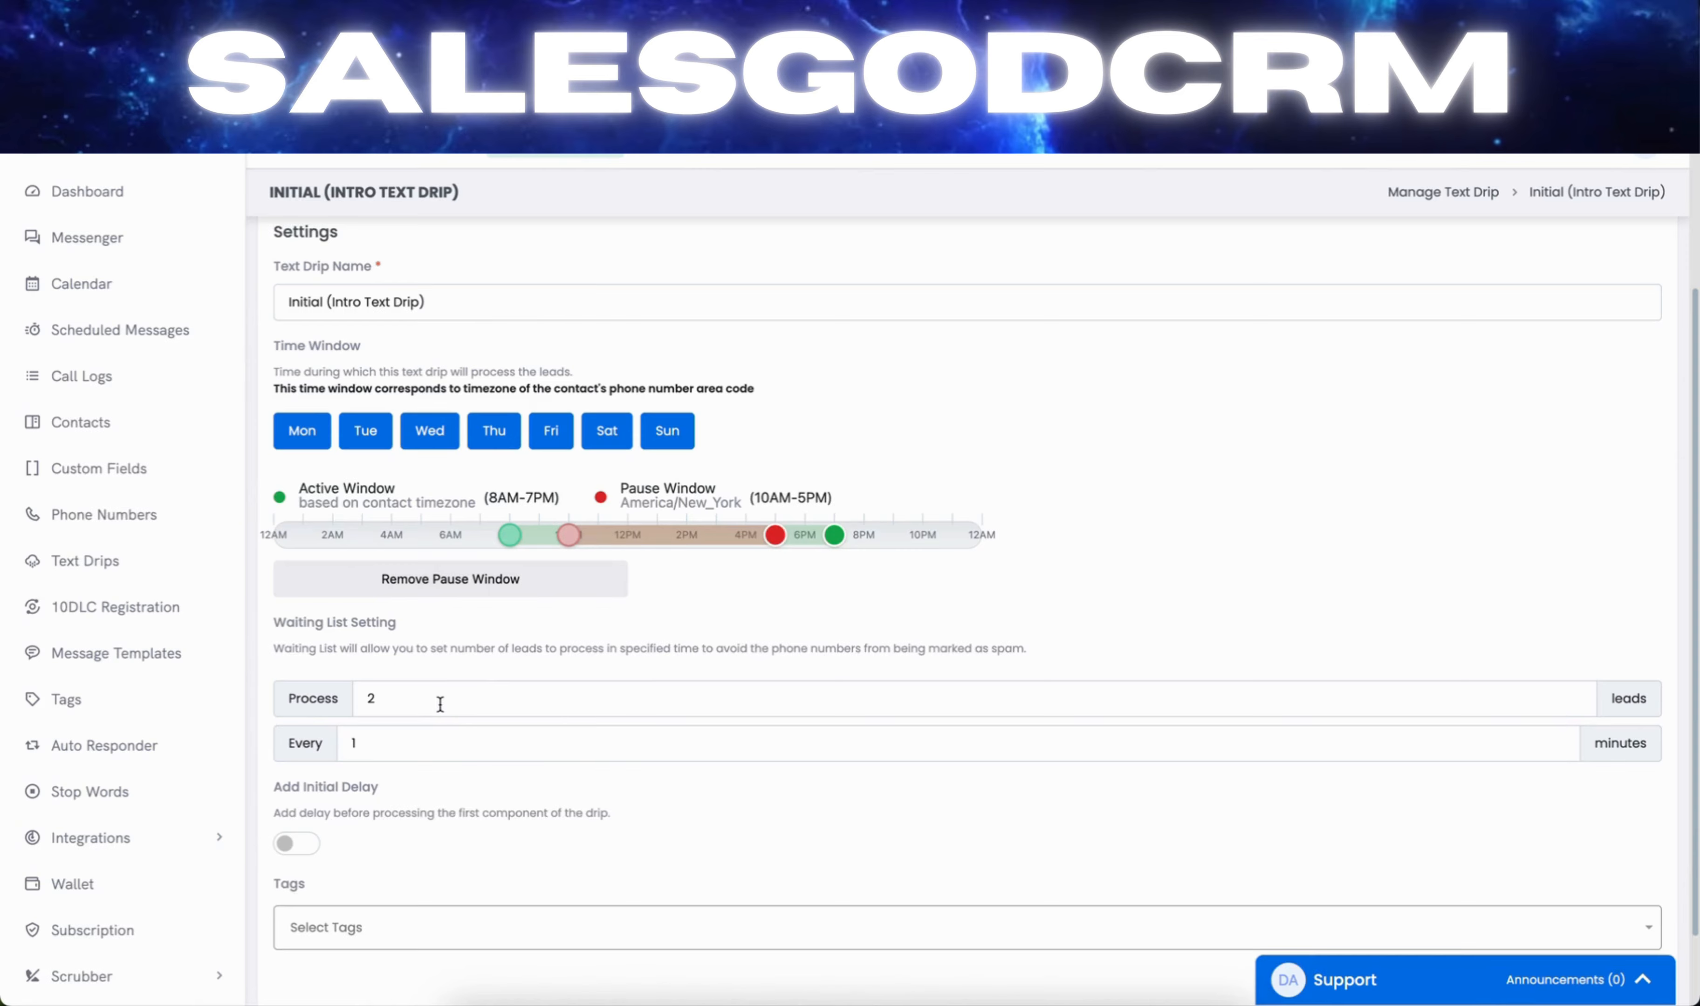
pyautogui.click(429, 747)
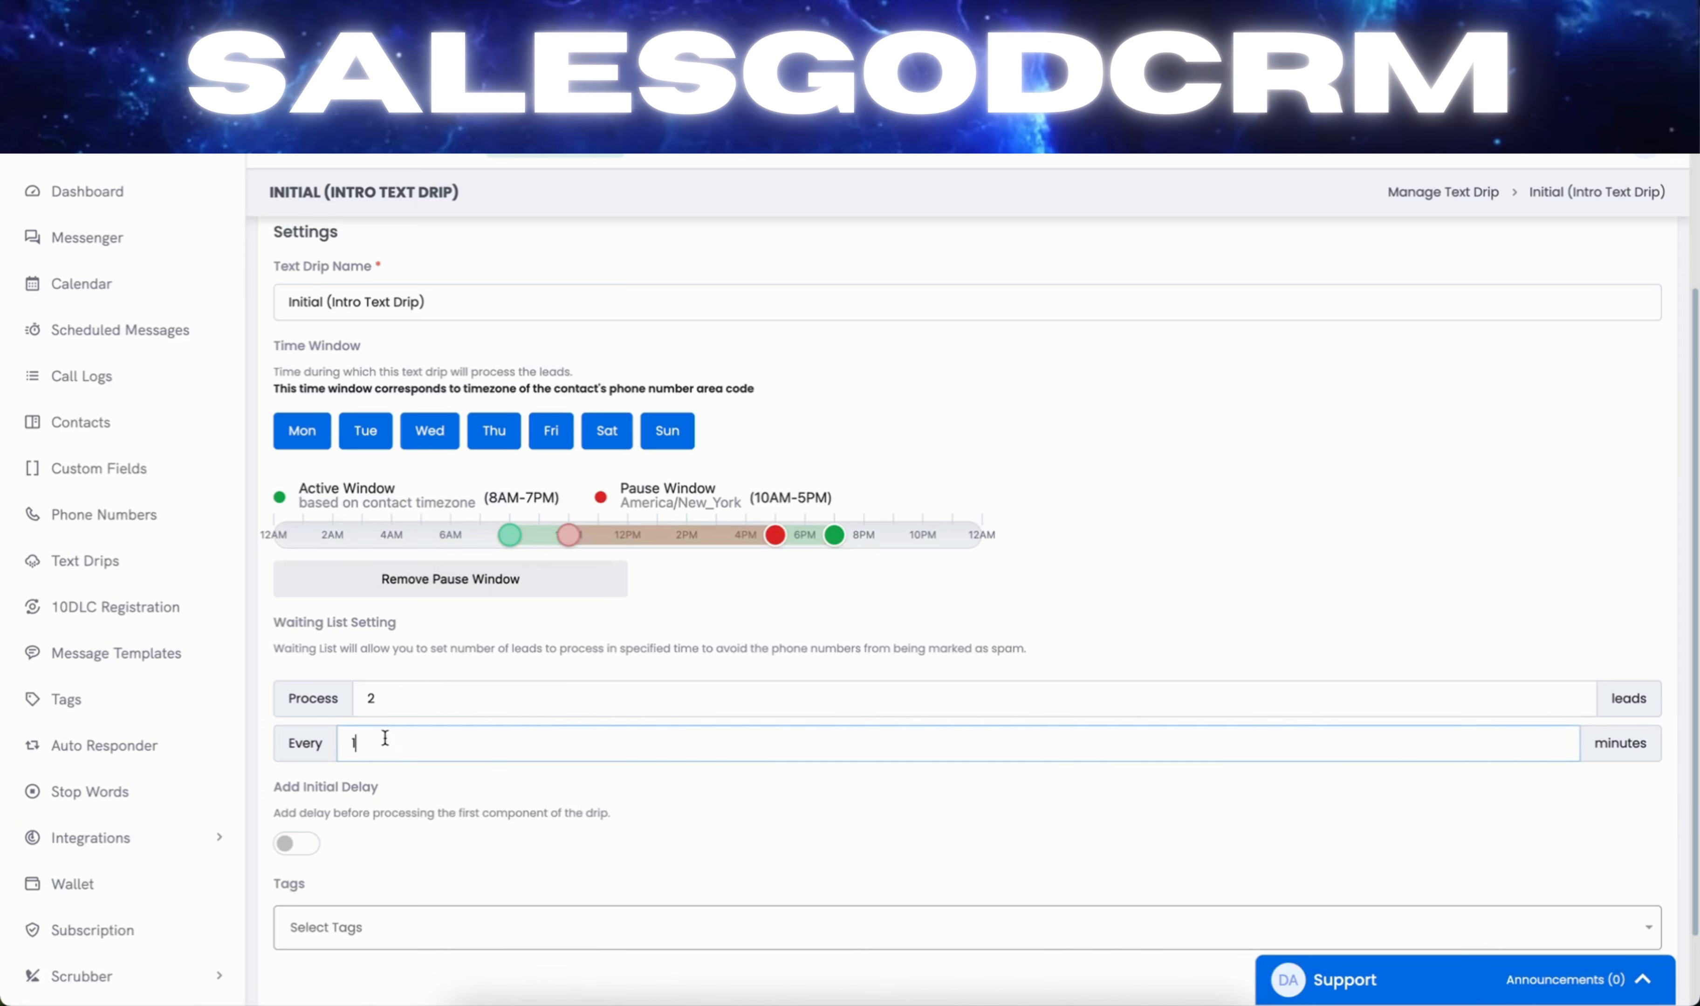
pyautogui.moveTo(384, 737); pyautogui.dragTo(330, 743)
pyautogui.moveTo(428, 696); pyautogui.dragTo(340, 700)
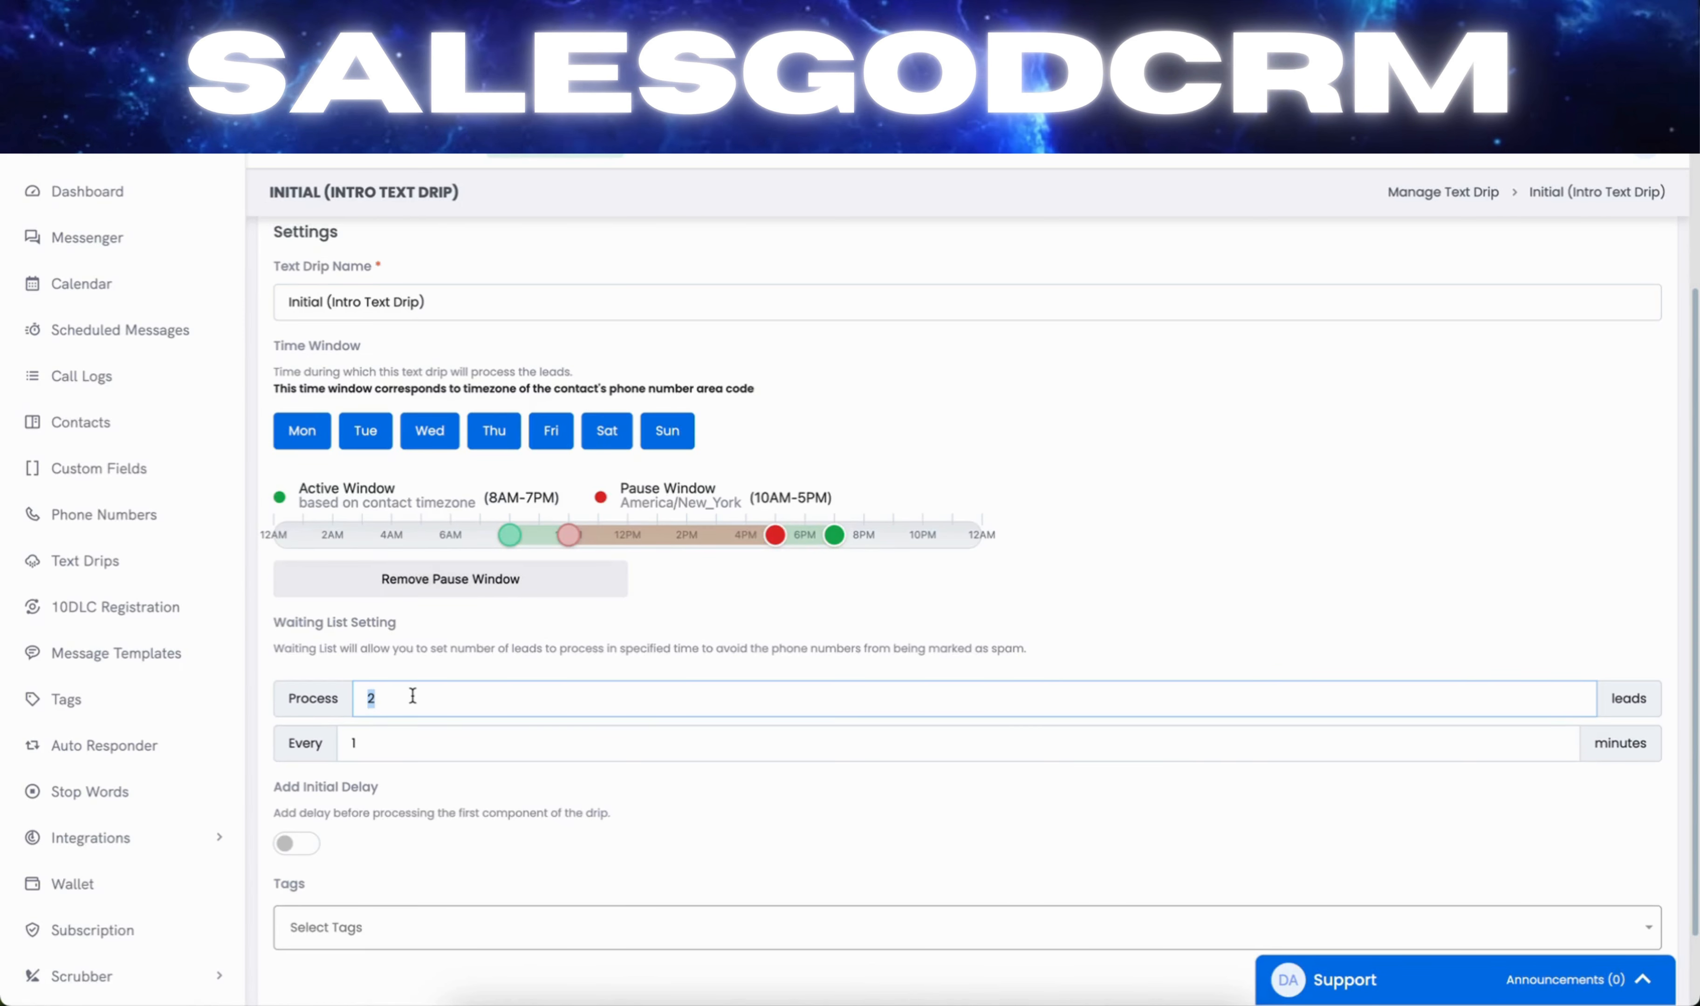
pyautogui.write('20')
pyautogui.press('BackSpace')
pyautogui.press('BackSpace')
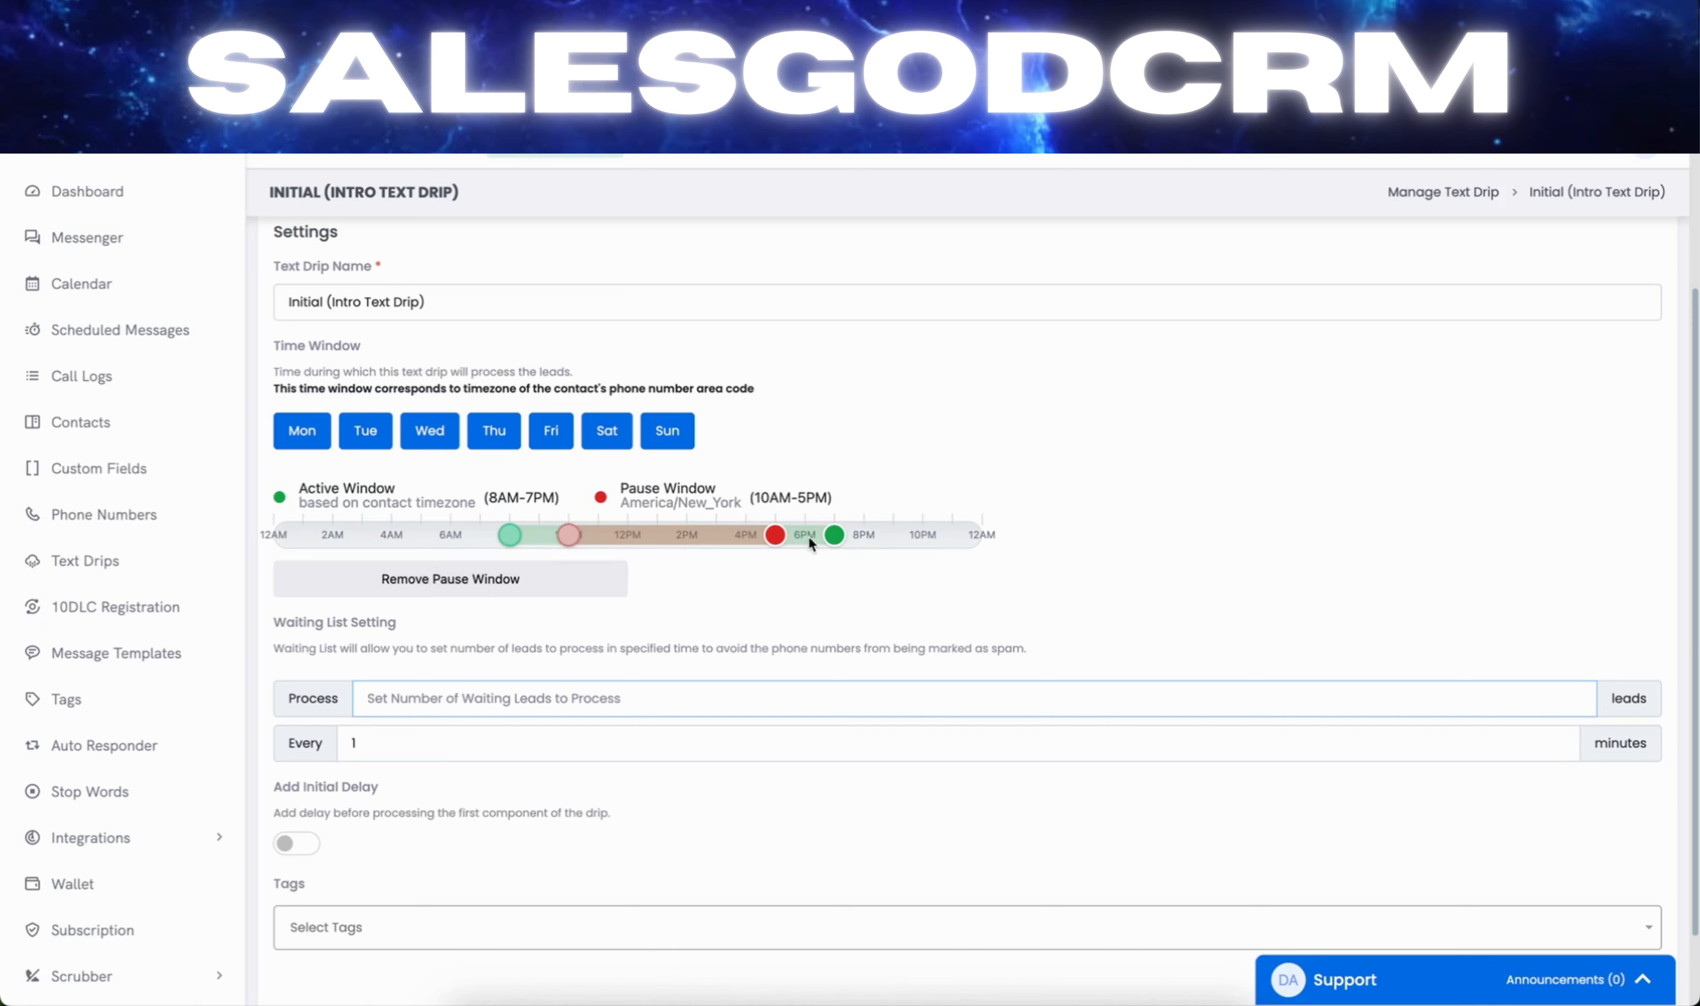
# - Remove the pause window and add a fresh auto pause window of 10AM-4PM
pyautogui.click(519, 587)
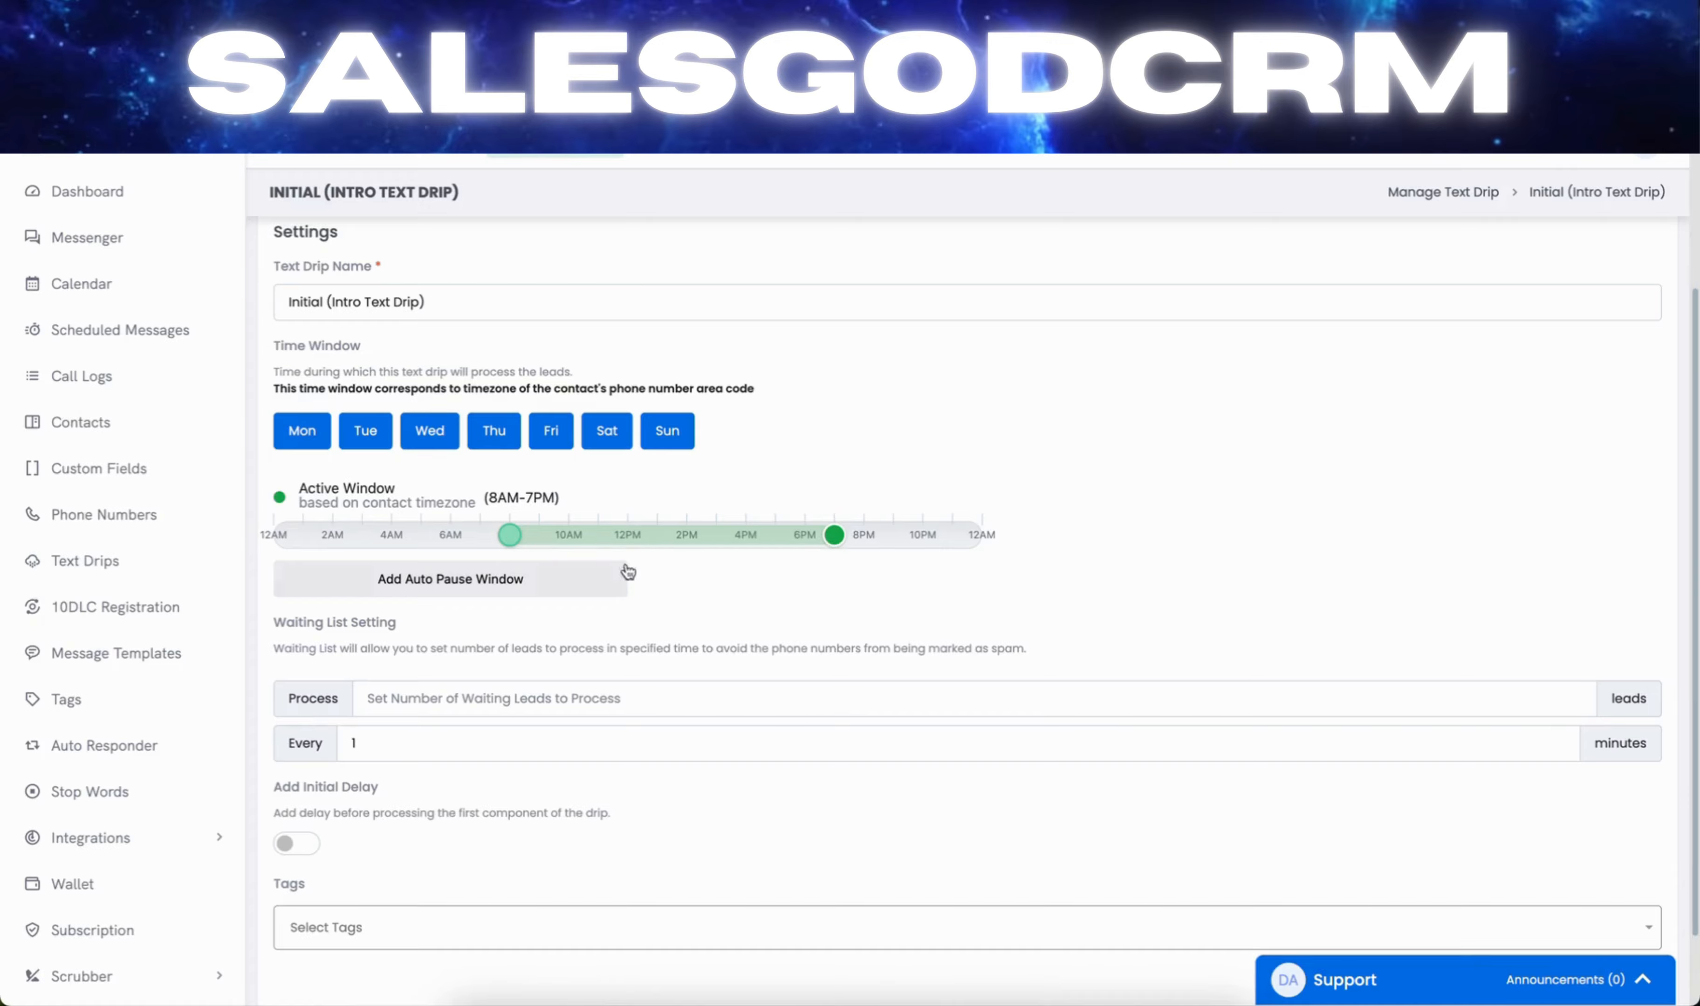
pyautogui.click(583, 583)
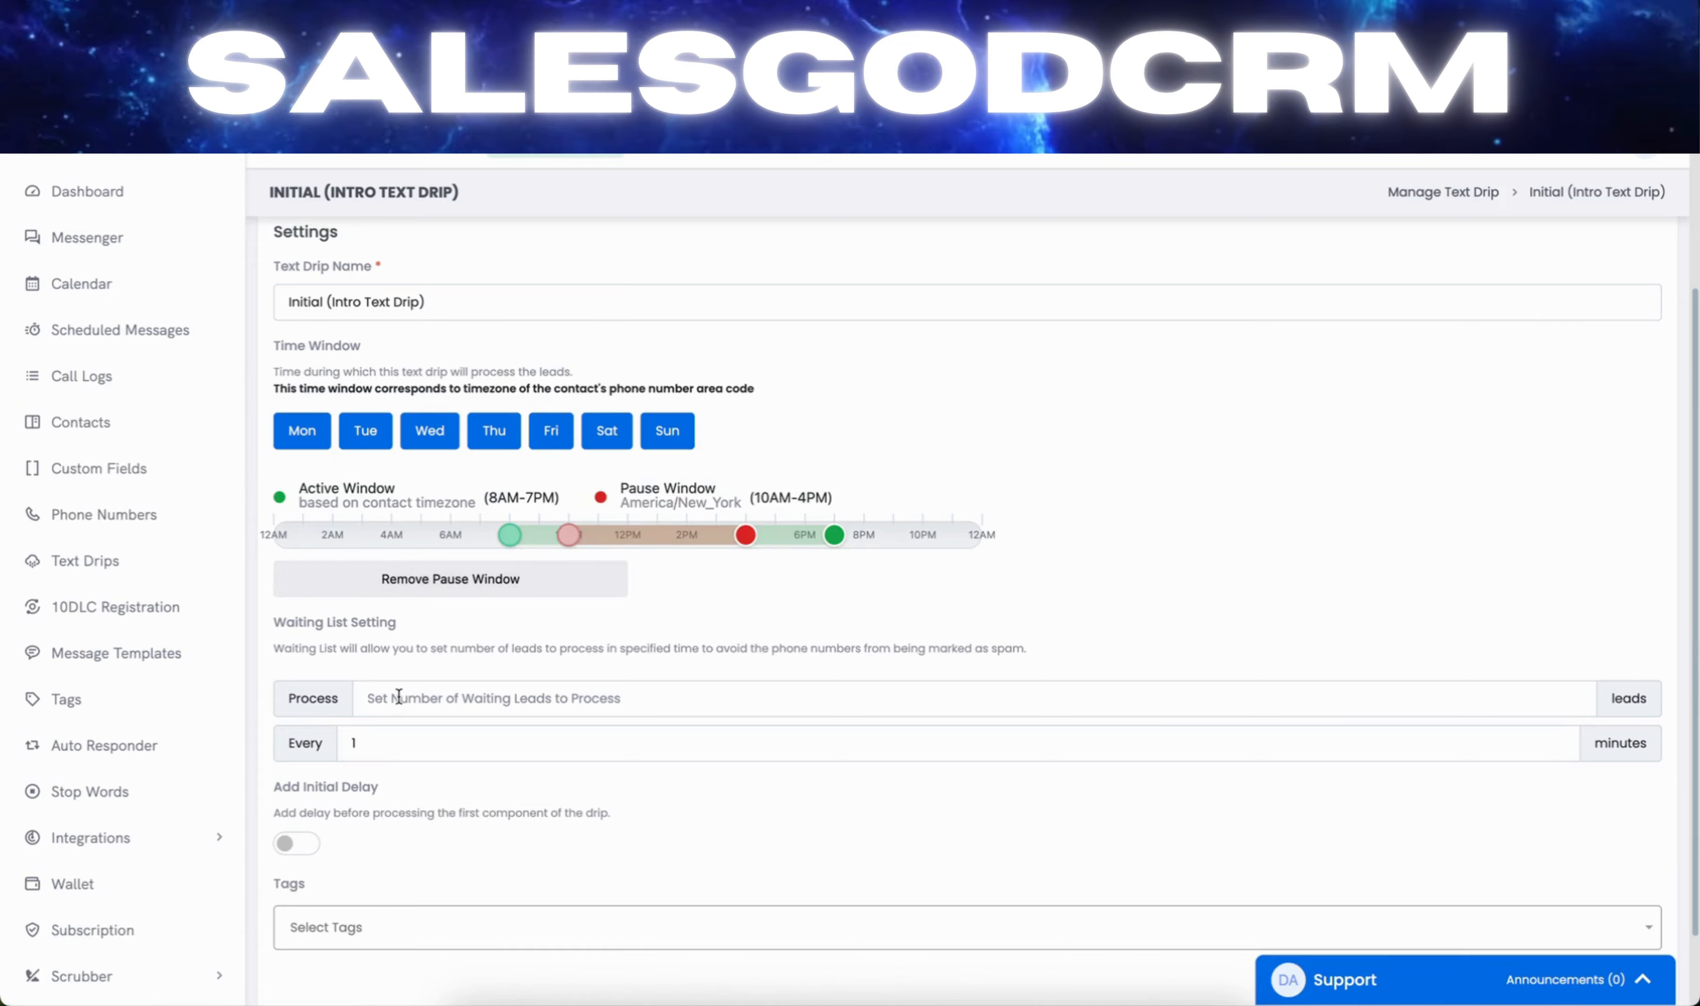
# - Set the waiting list to process 35 leads per interval and save the text drip settings
pyautogui.click(442, 696)
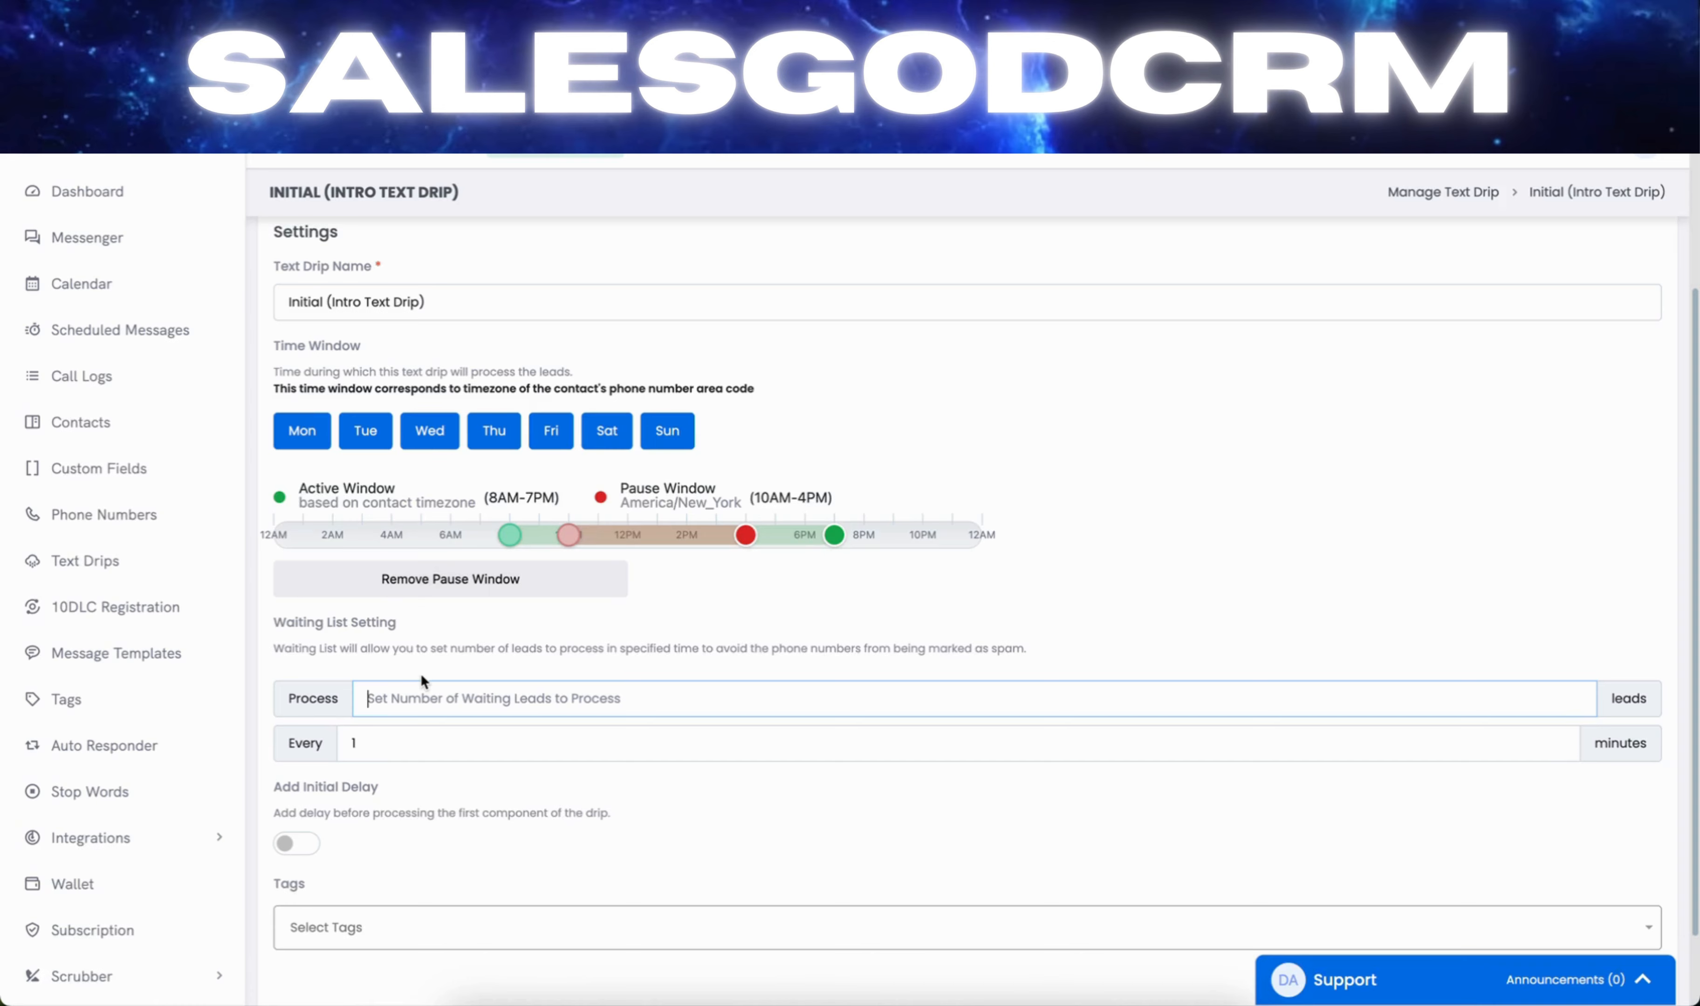
pyautogui.write('20')
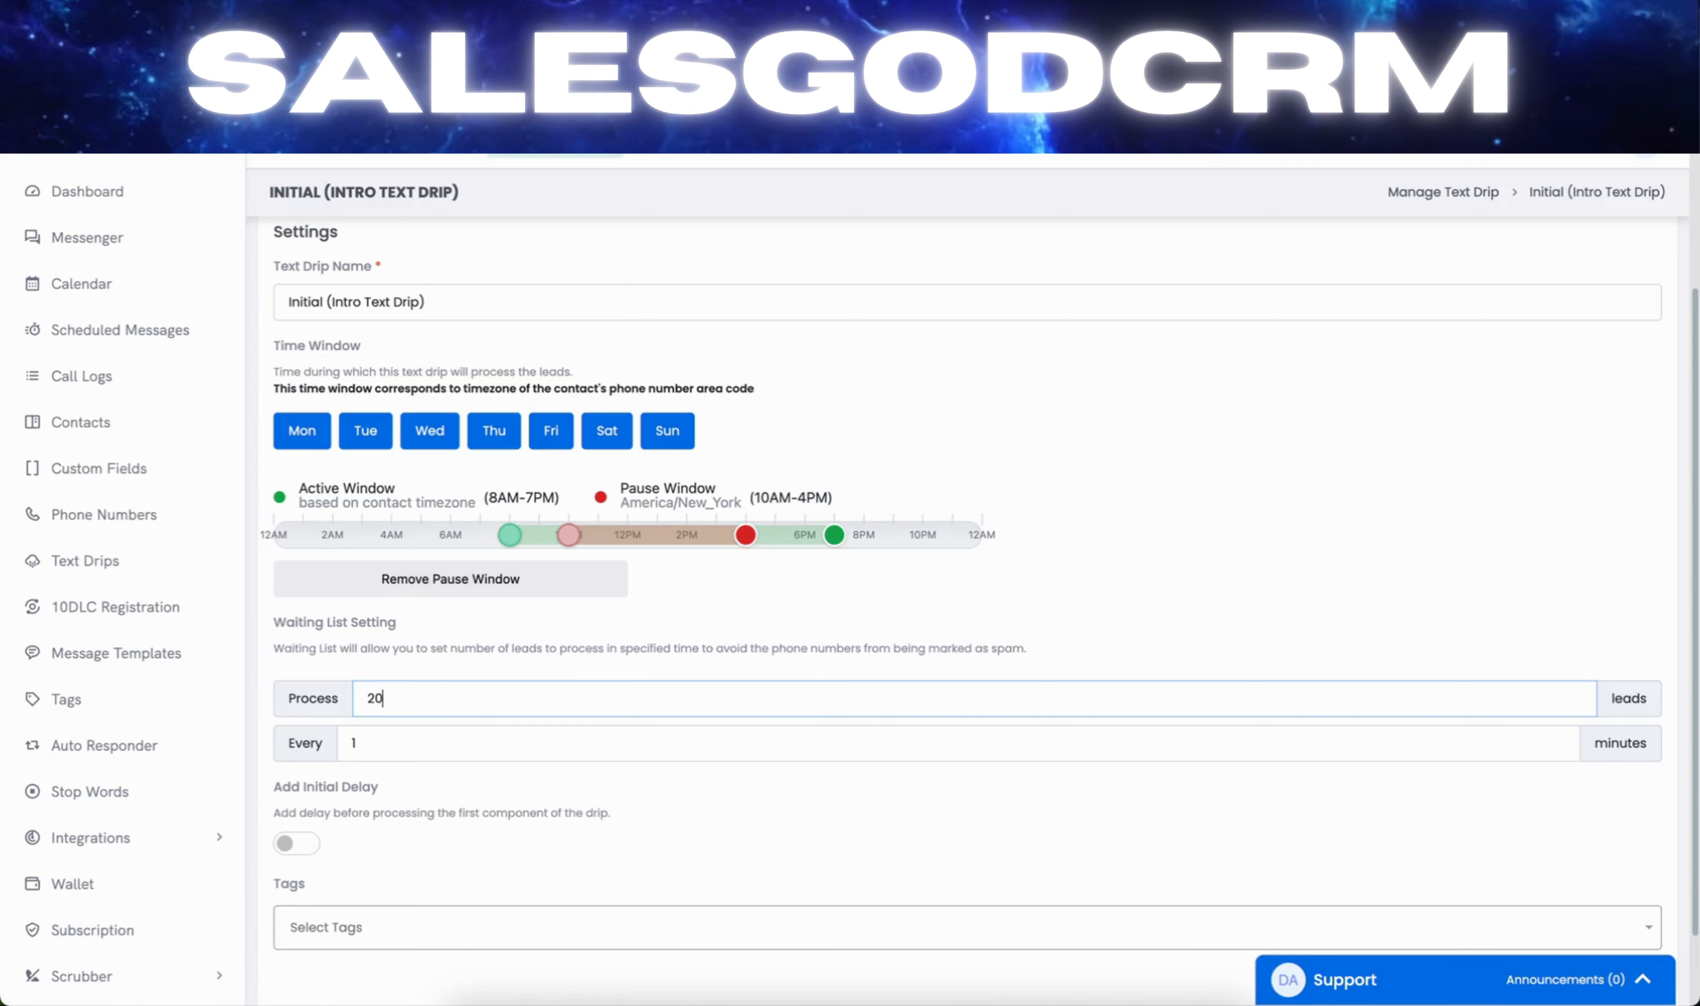
pyautogui.press('BackSpace')
pyautogui.press('BackSpace')
pyautogui.write('25')
pyautogui.press('BackSpace')
pyautogui.press('BackSpace')
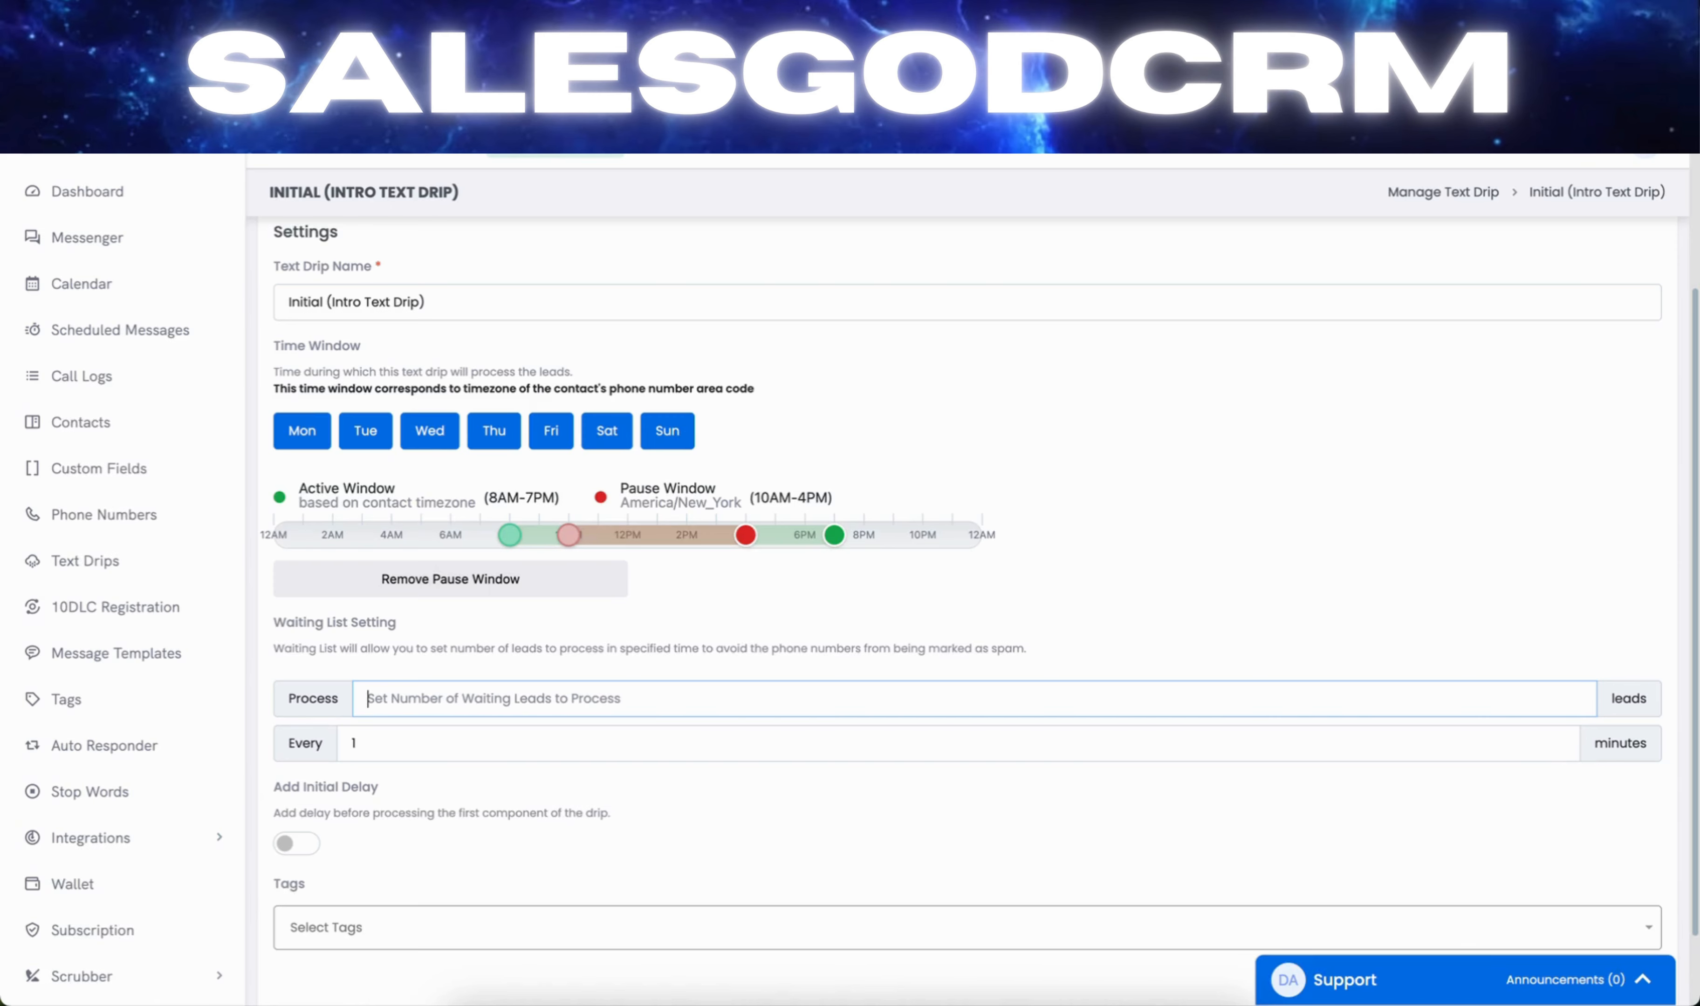
pyautogui.write('40')
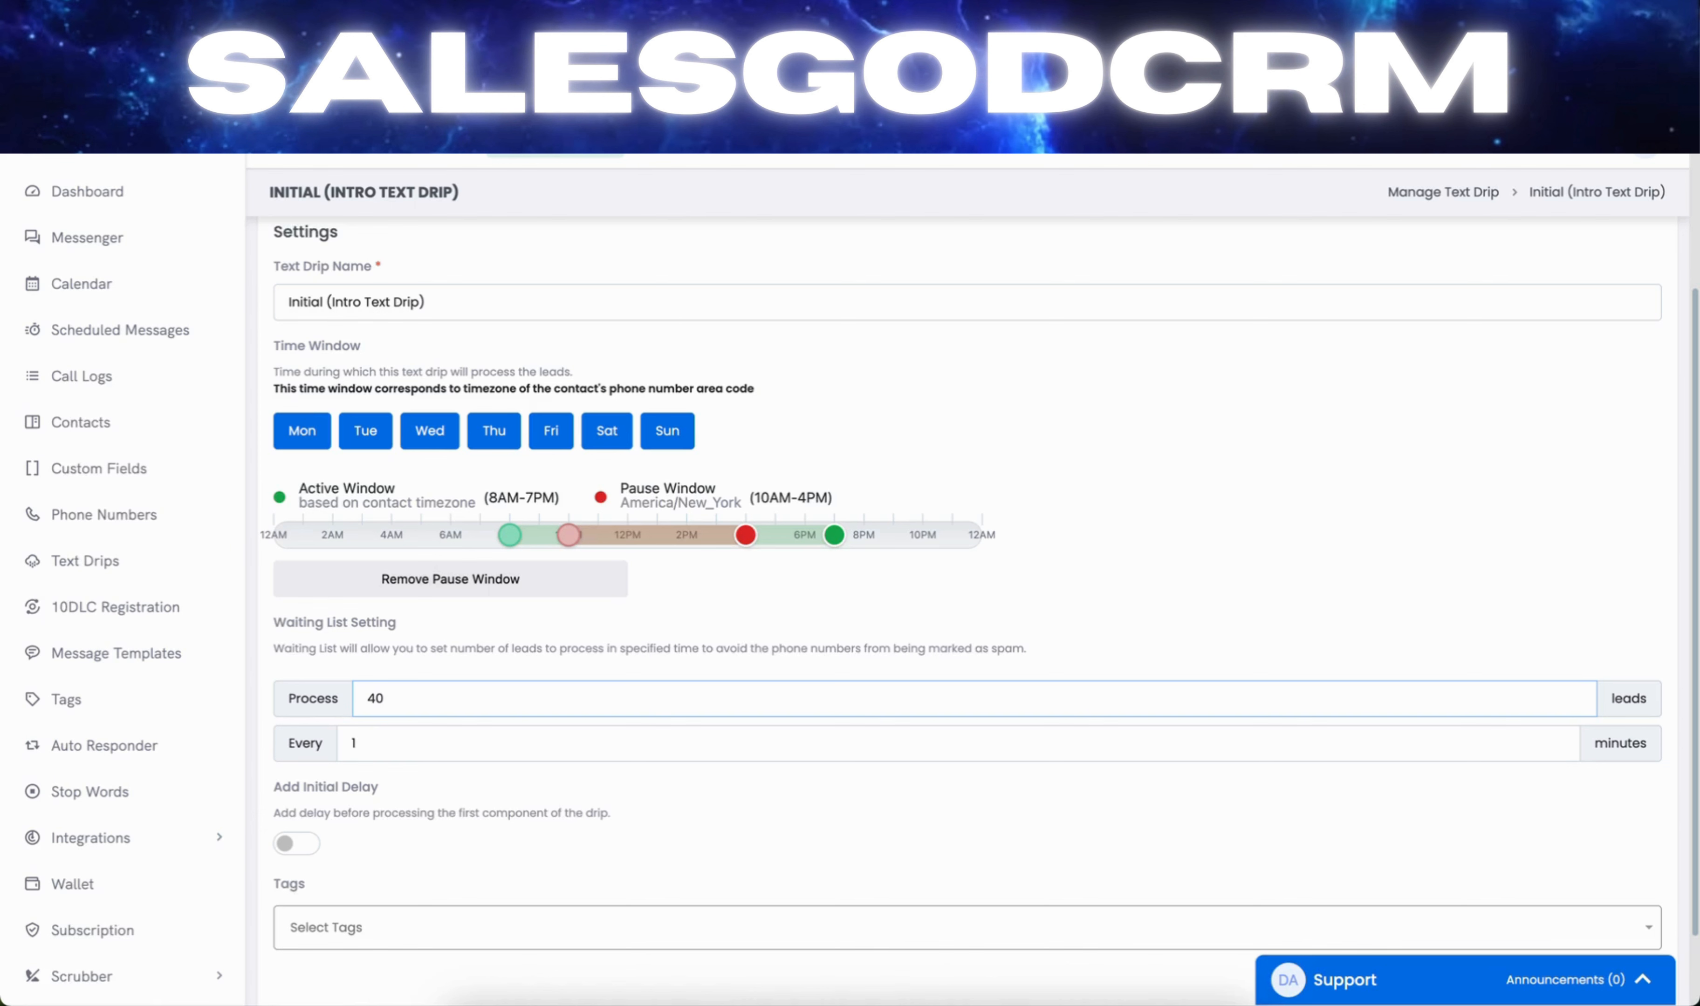
pyautogui.press('BackSpace')
pyautogui.press('BackSpace')
pyautogui.write('35')
pyautogui.scroll(-2, 896, 856)
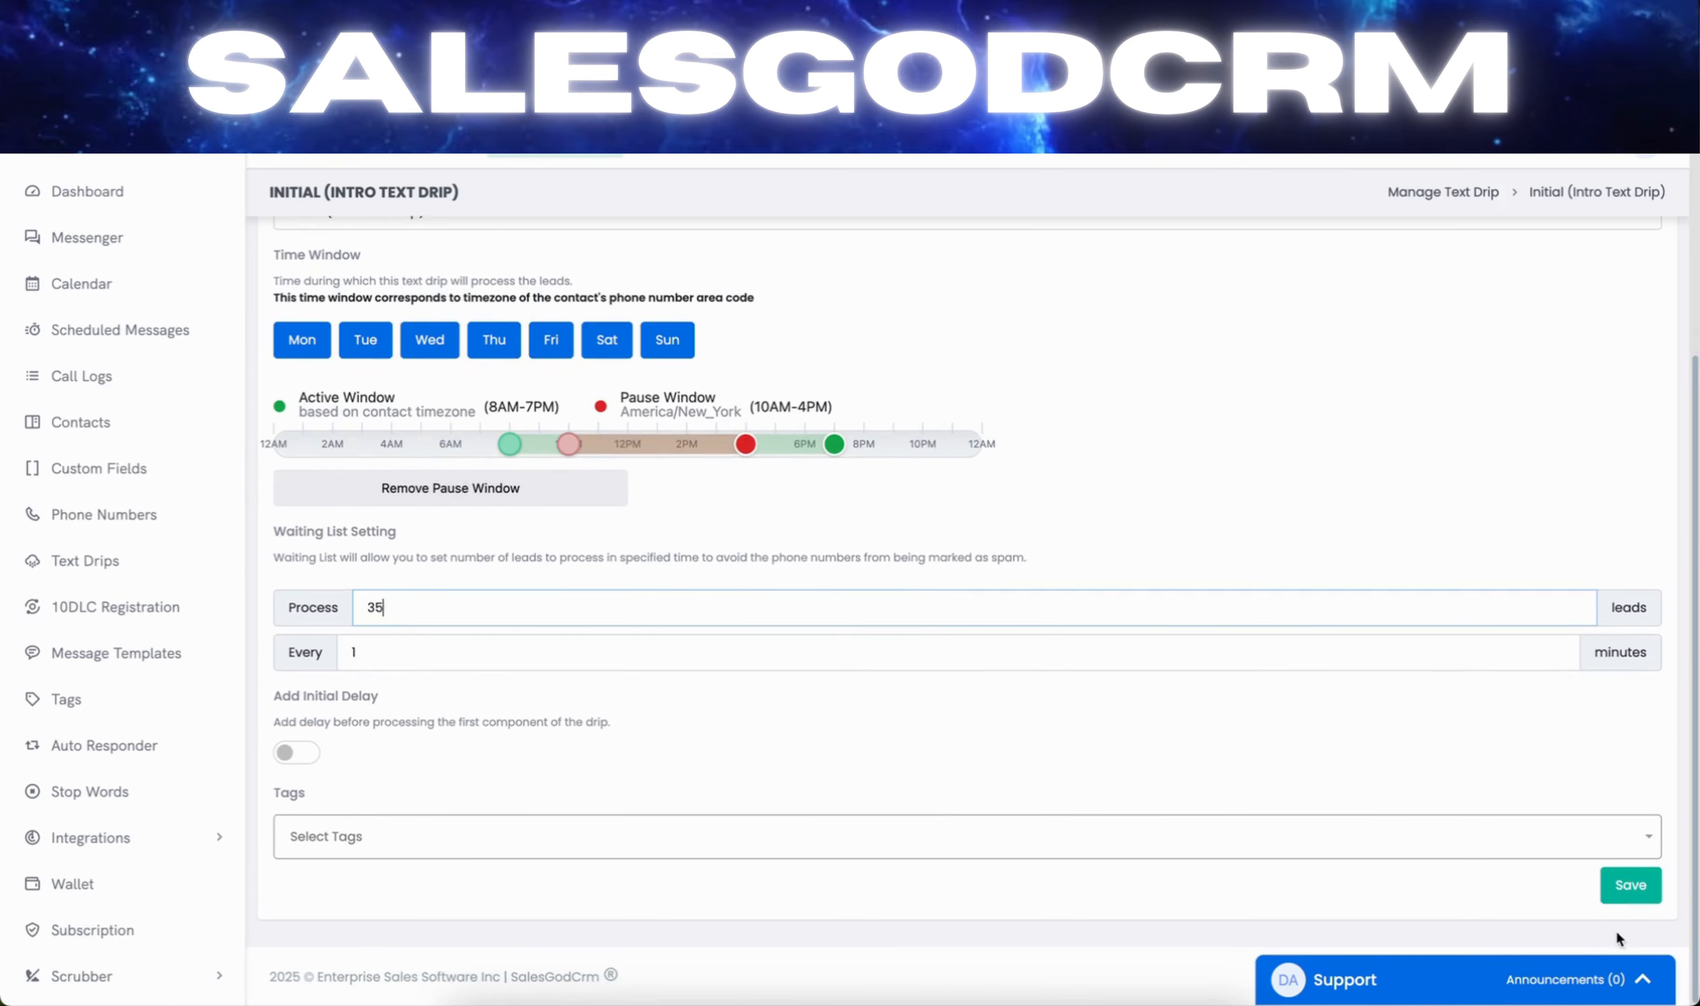
pyautogui.click(1641, 891)
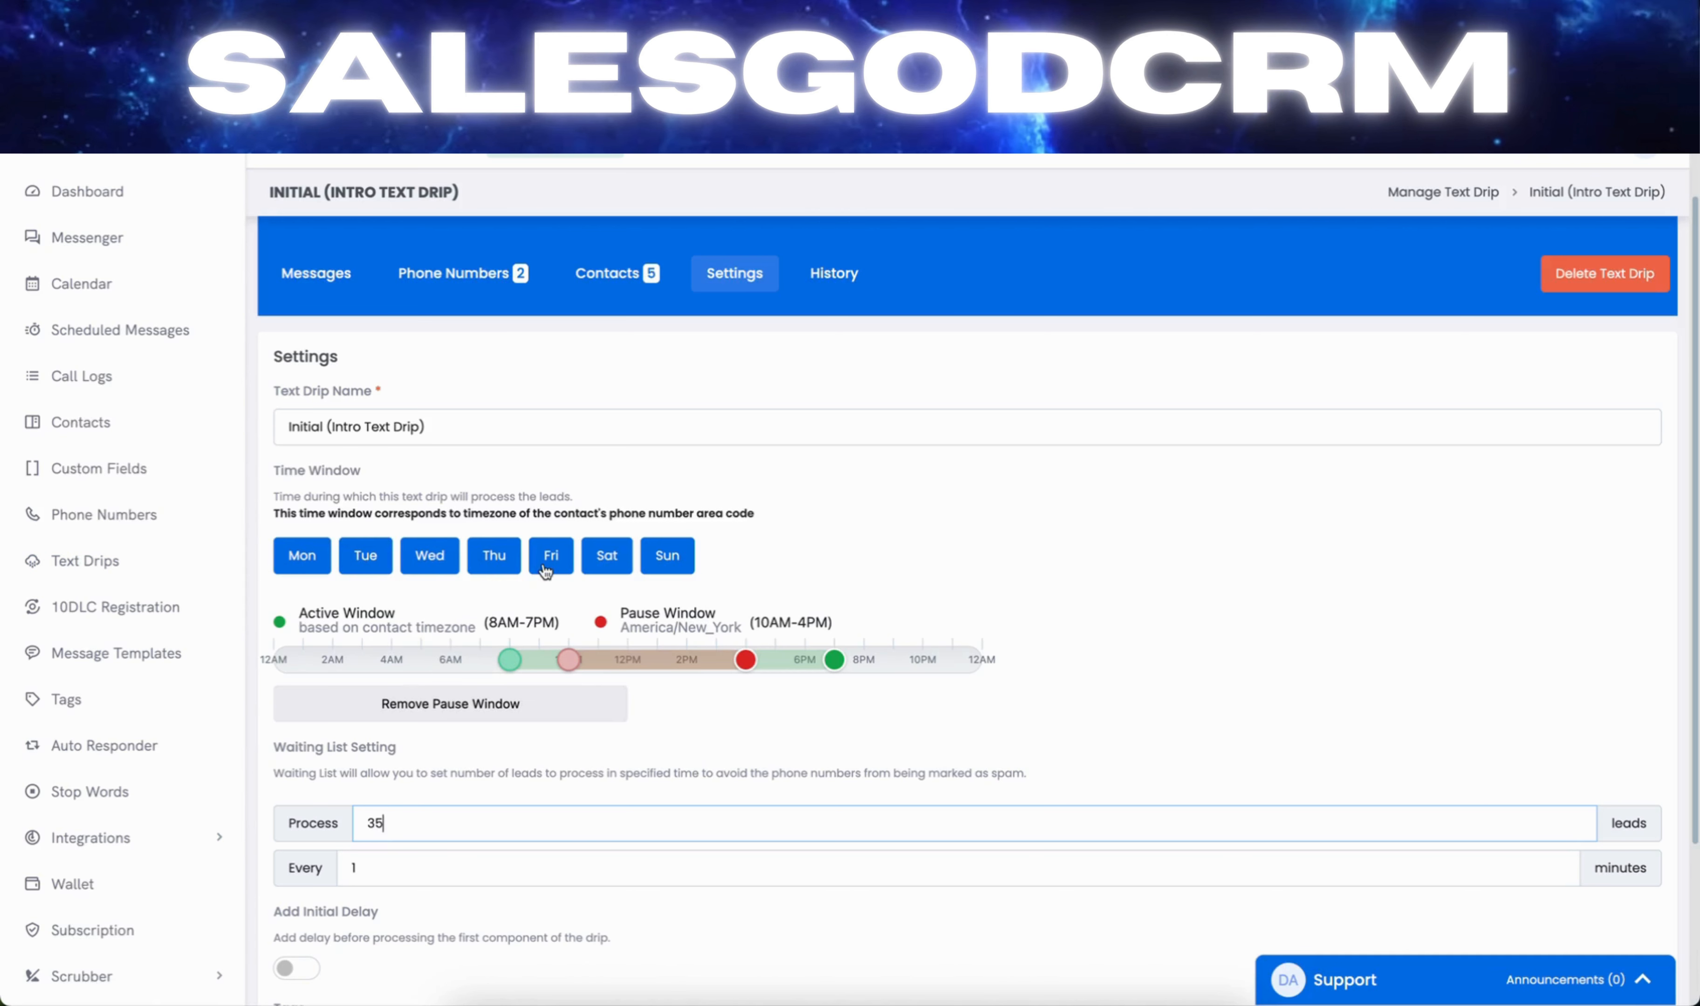
# - Exclude Saturday and Sunday from the text drip's time window
pyautogui.click(609, 562)
pyautogui.moveTo(659, 563); pyautogui.dragTo(633, 605)
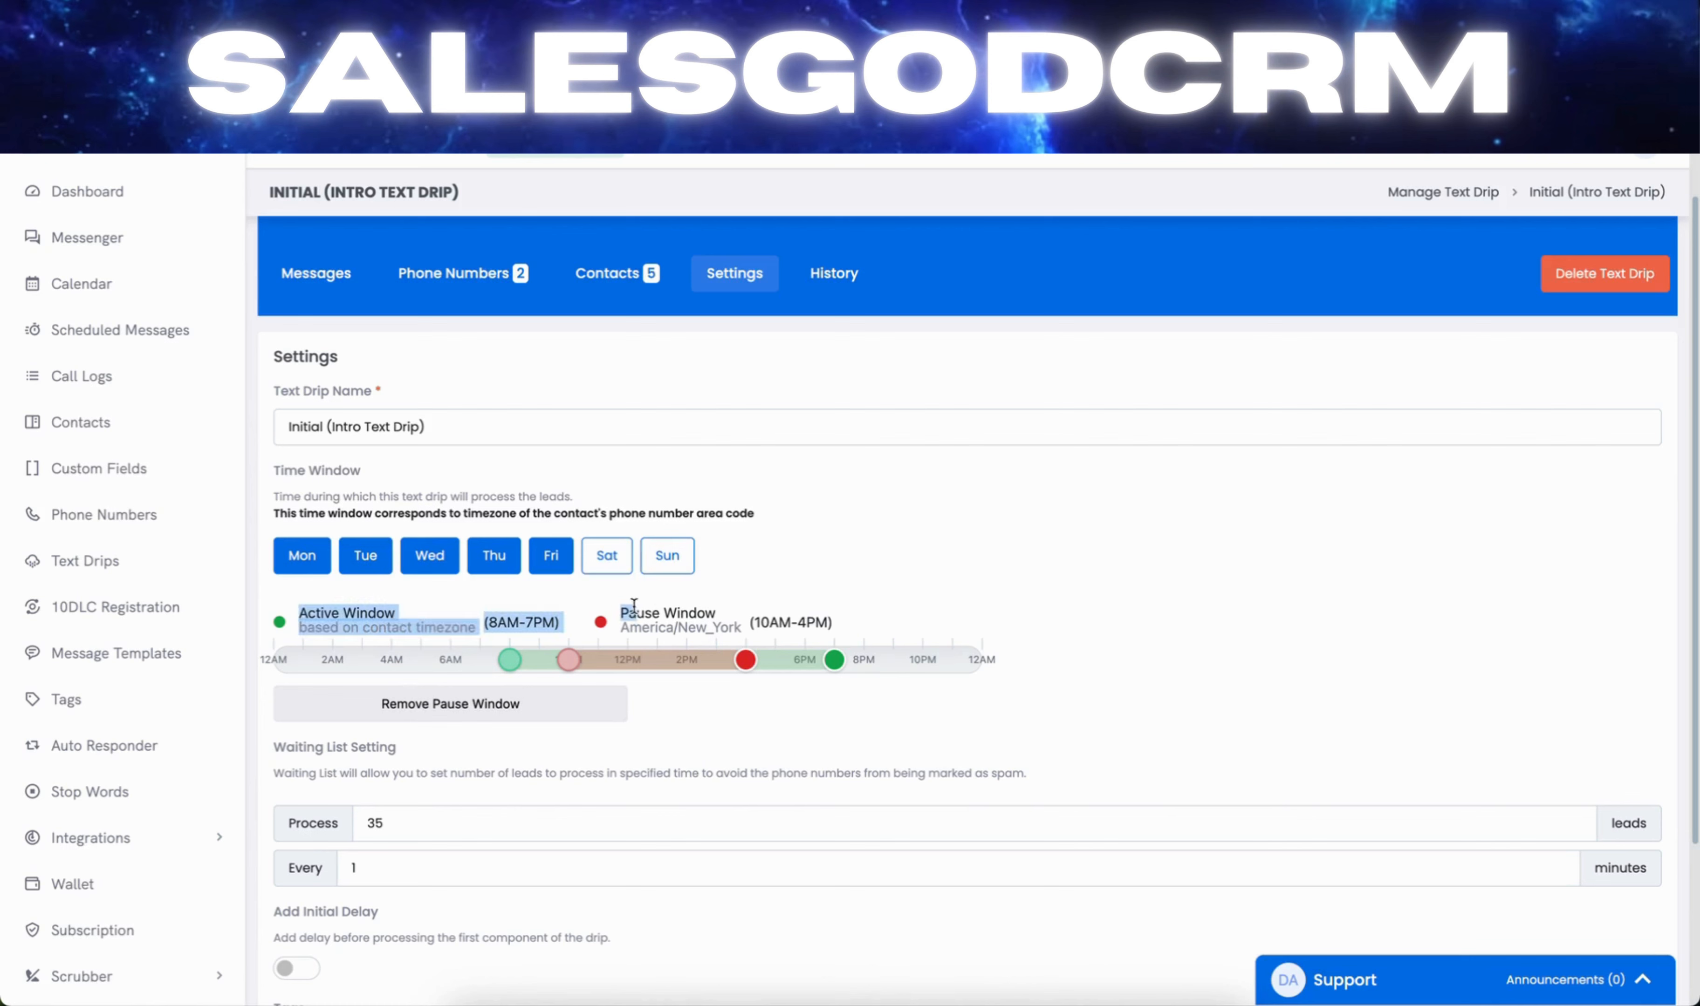
pyautogui.click(738, 587)
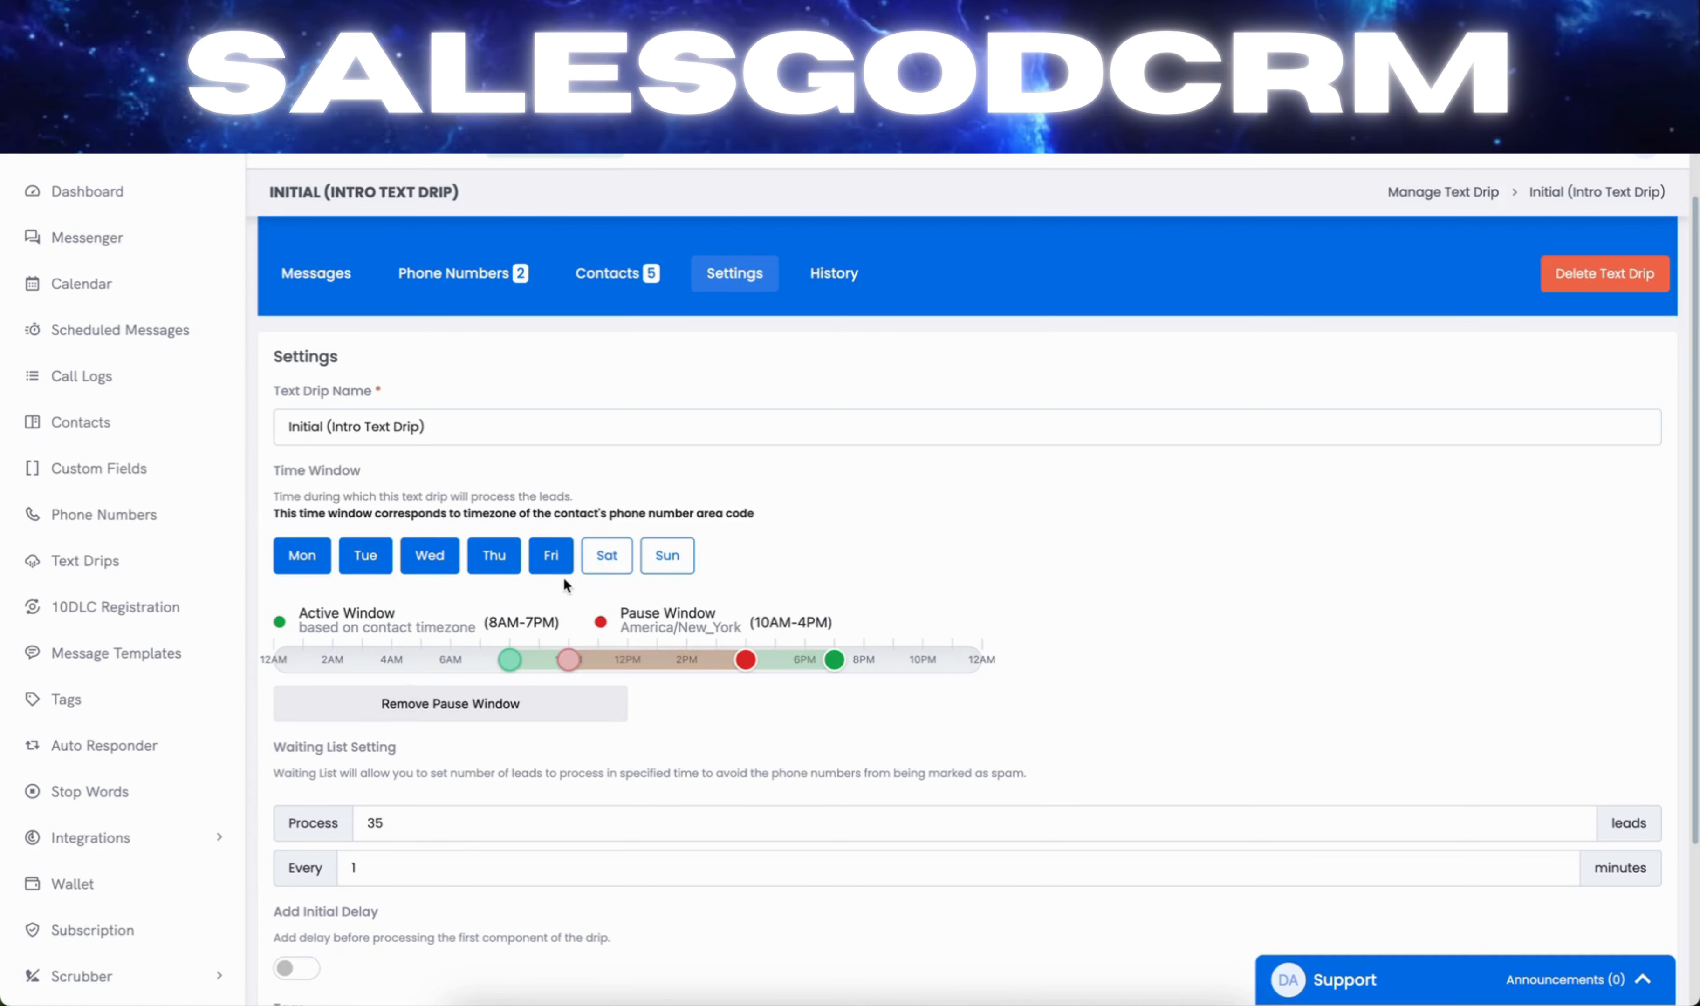
pyautogui.scroll(2, 1184, 618)
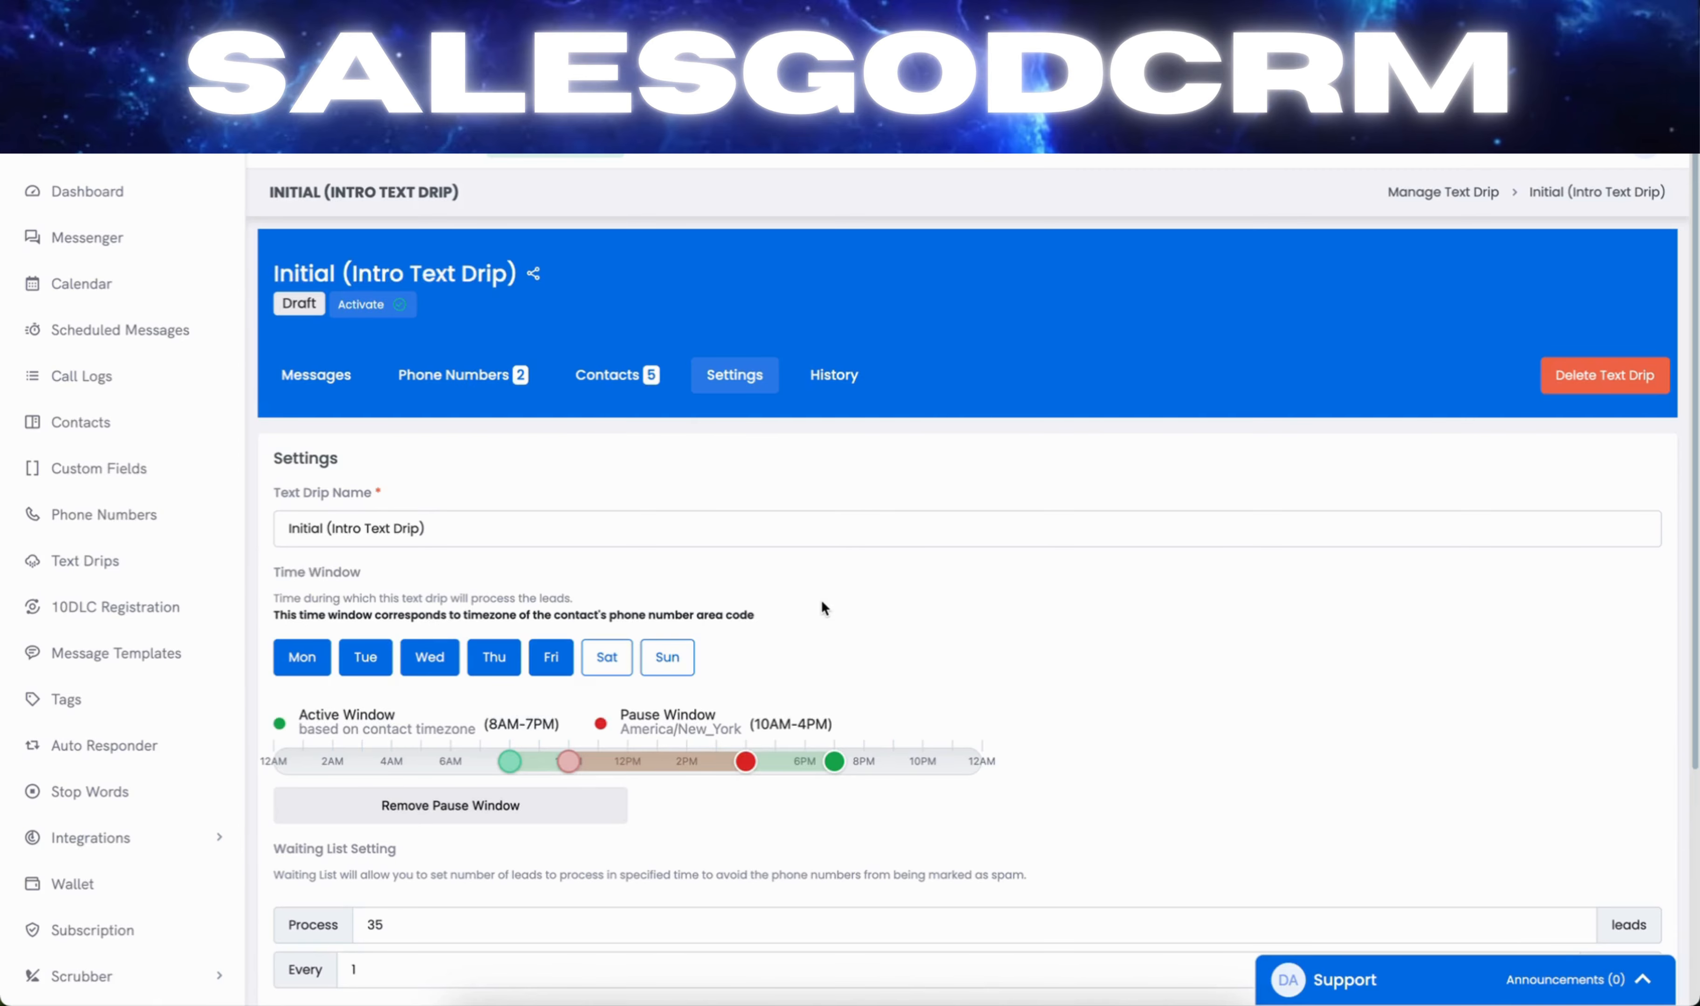
# - Open the Messenger and view the recent chats and all contacts
pyautogui.click(103, 245)
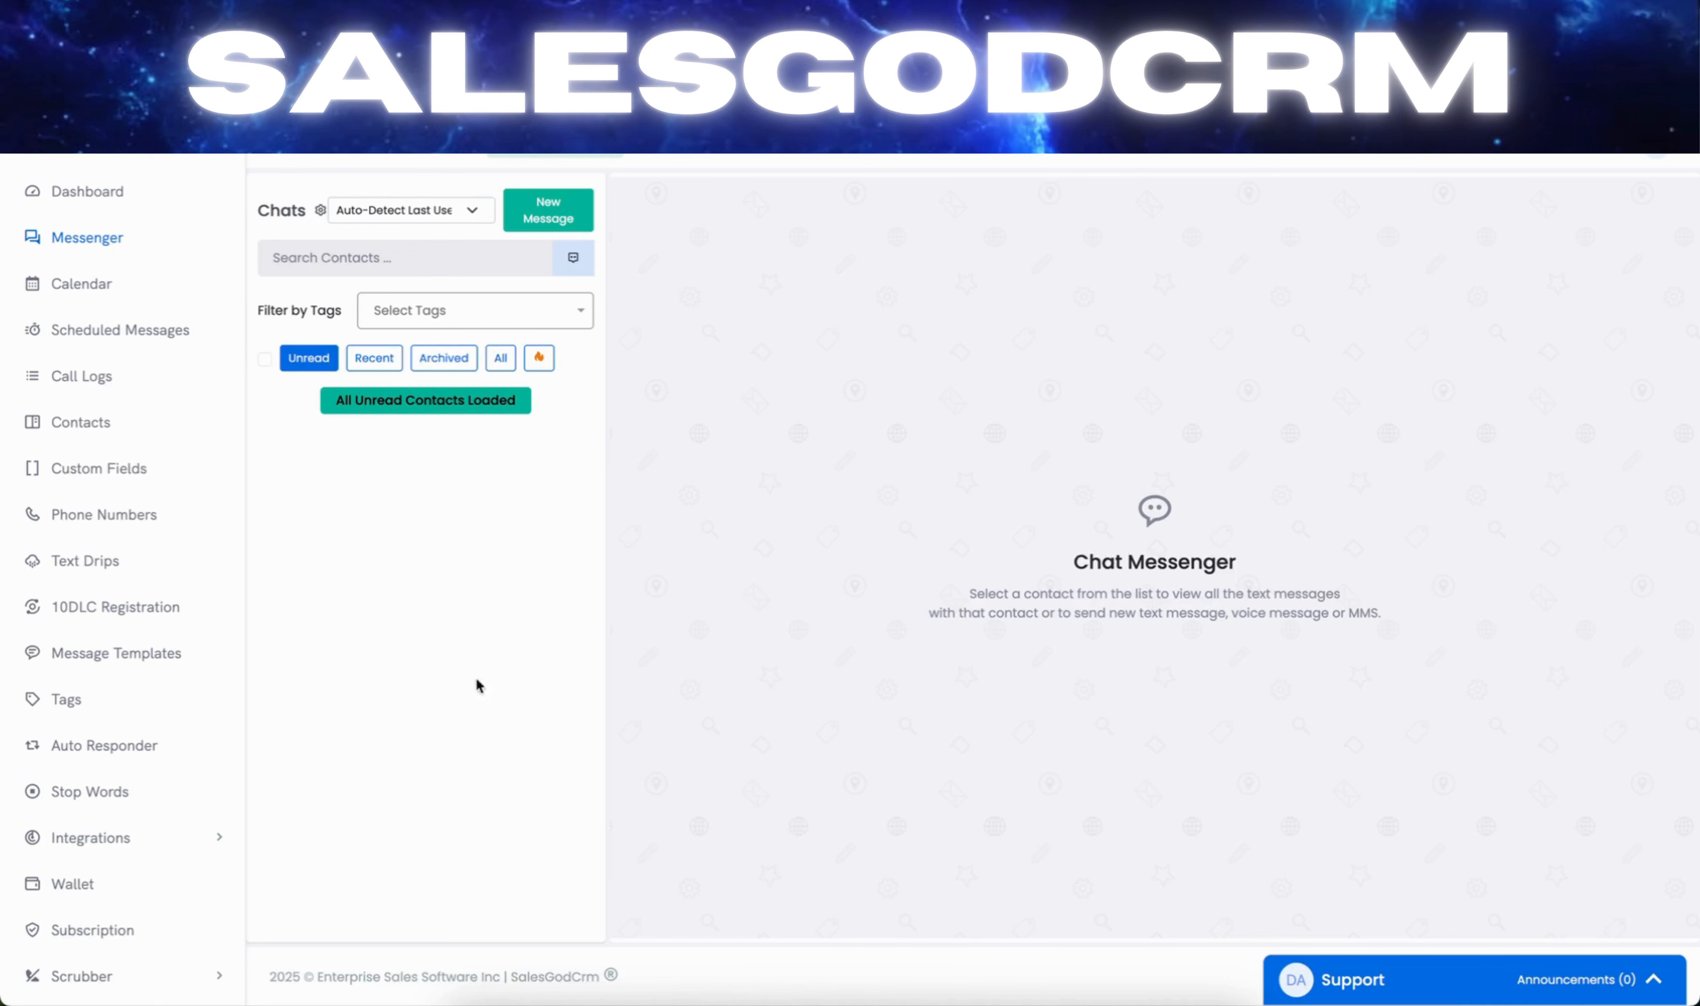
pyautogui.click(377, 362)
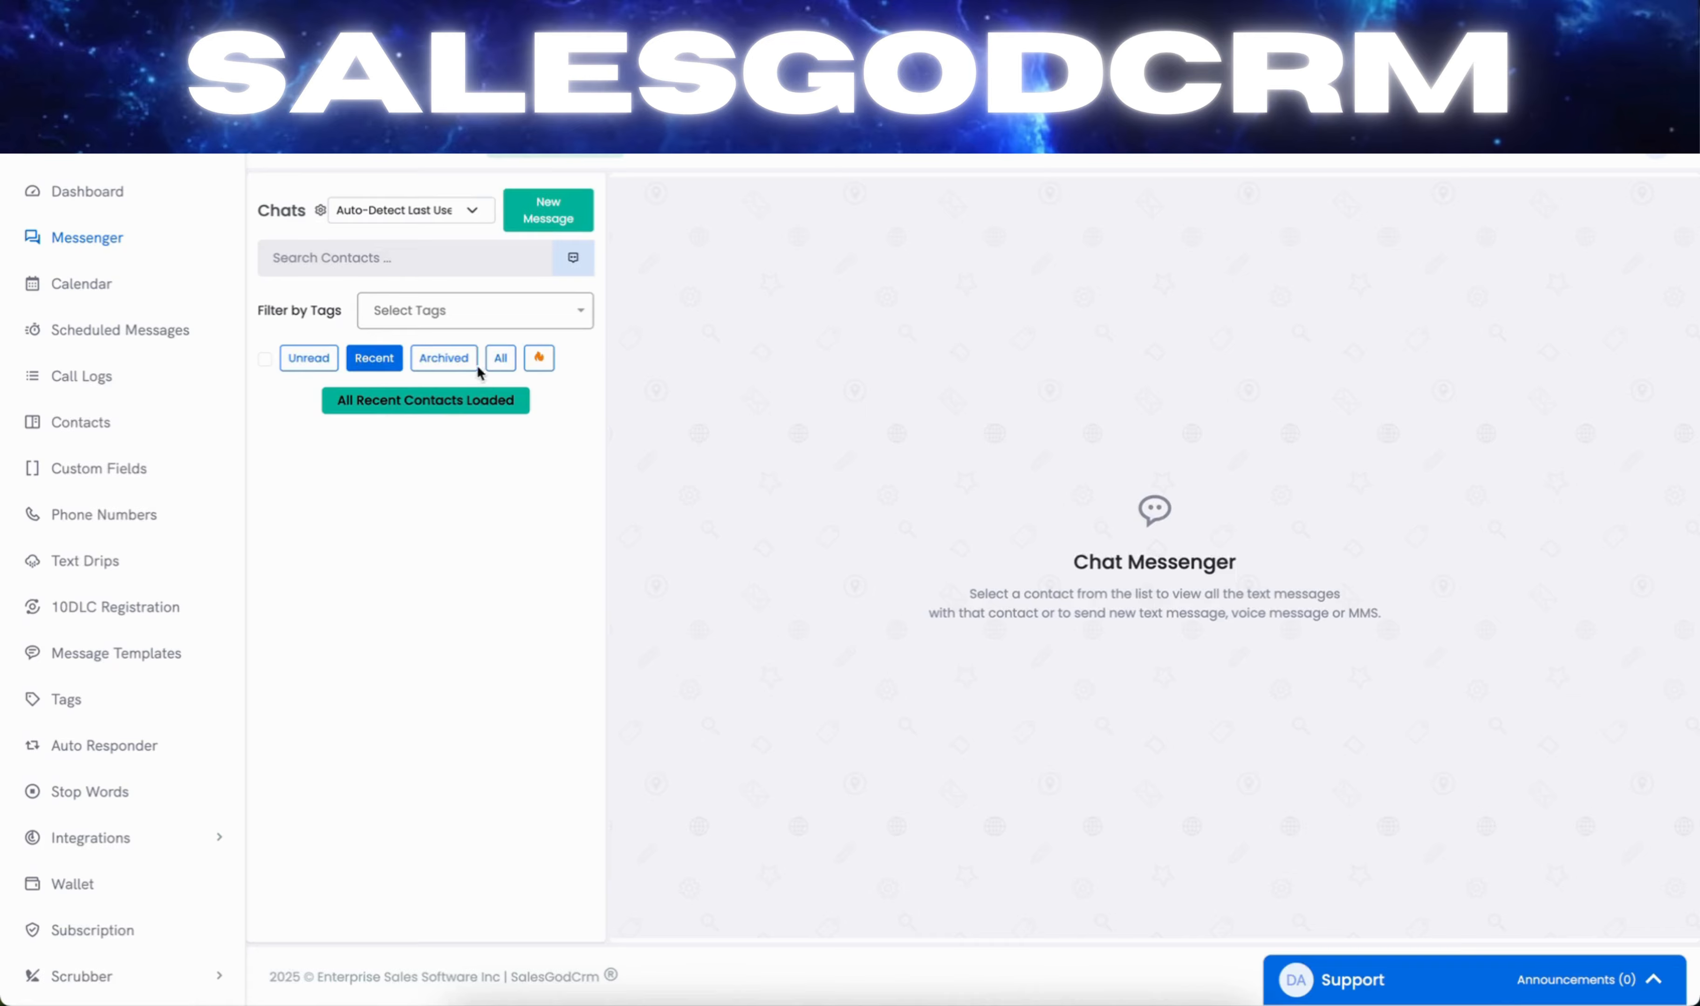
pyautogui.click(494, 361)
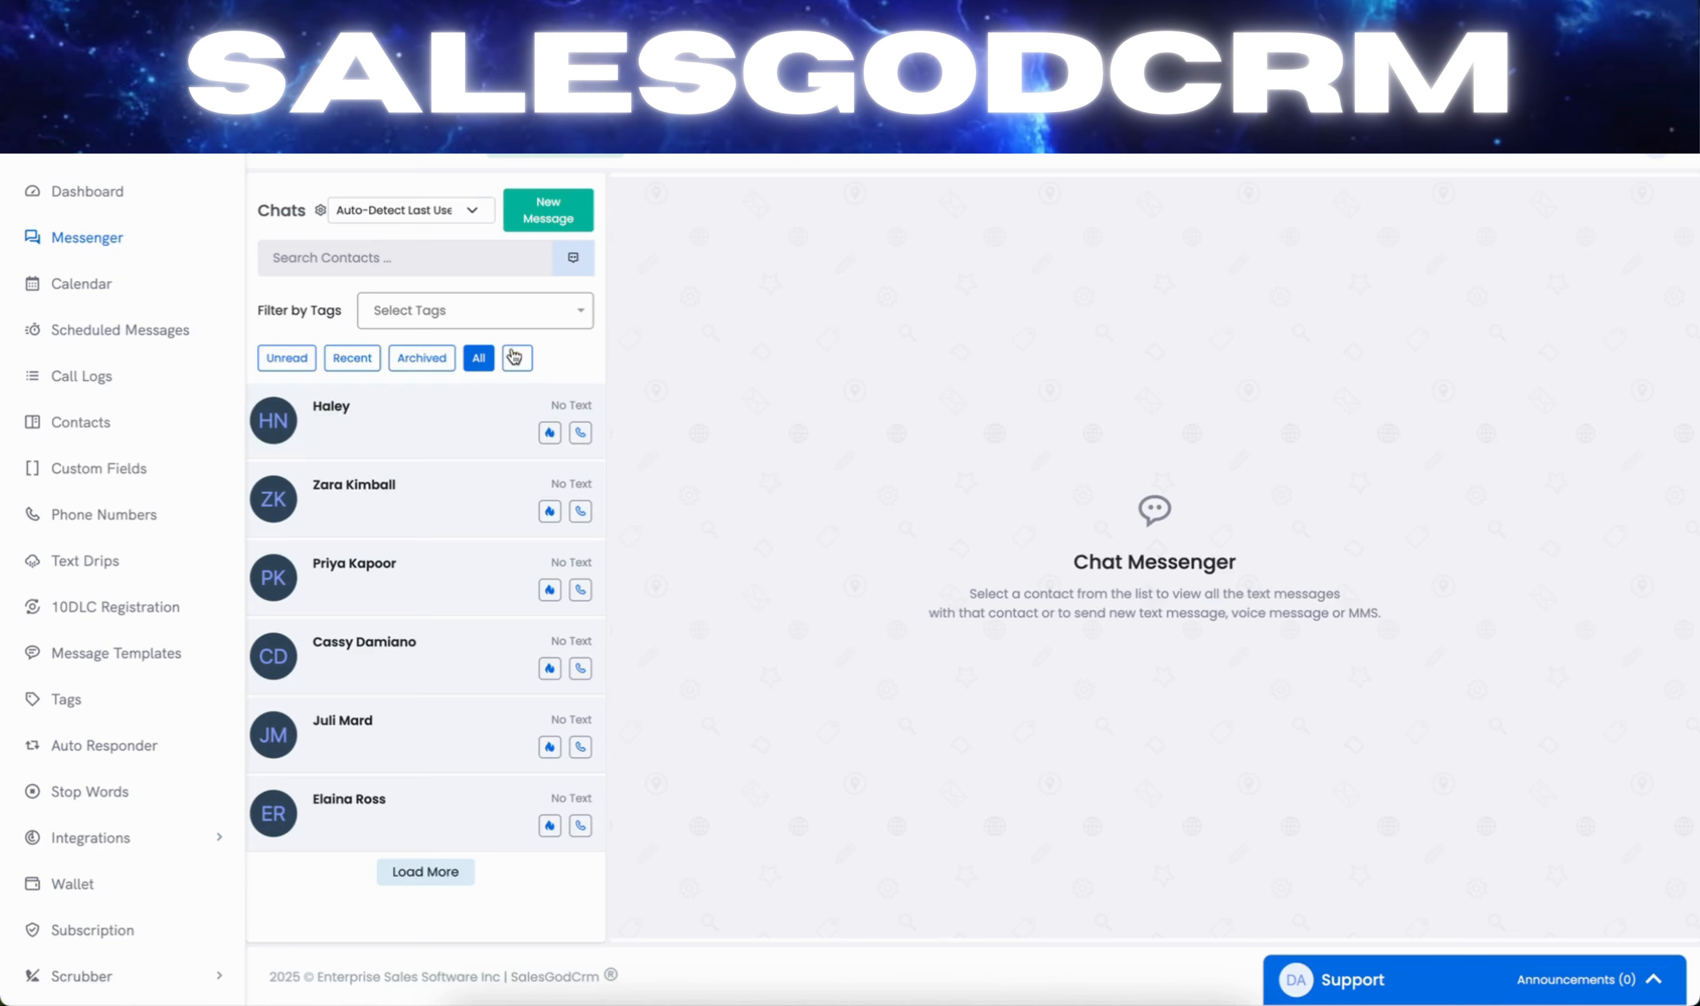
# - Add the first listed contact to the hot contacts and check the bulk actions in the hot contacts list
pyautogui.click(549, 436)
pyautogui.click(518, 362)
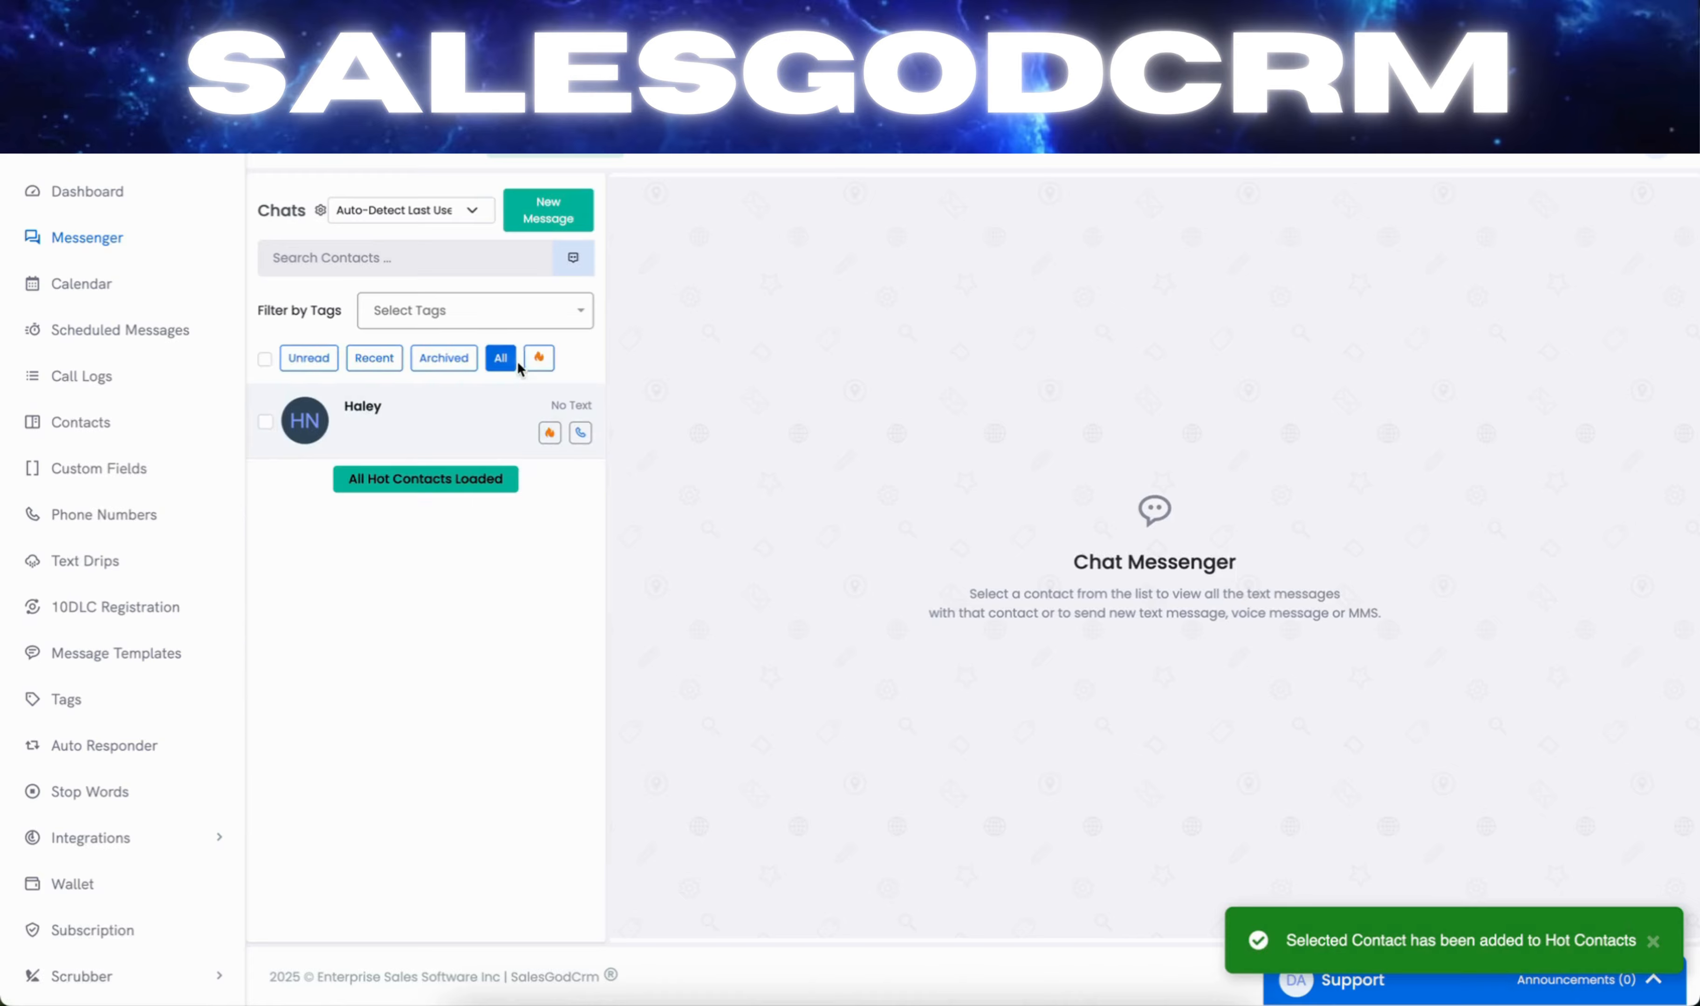
pyautogui.click(542, 361)
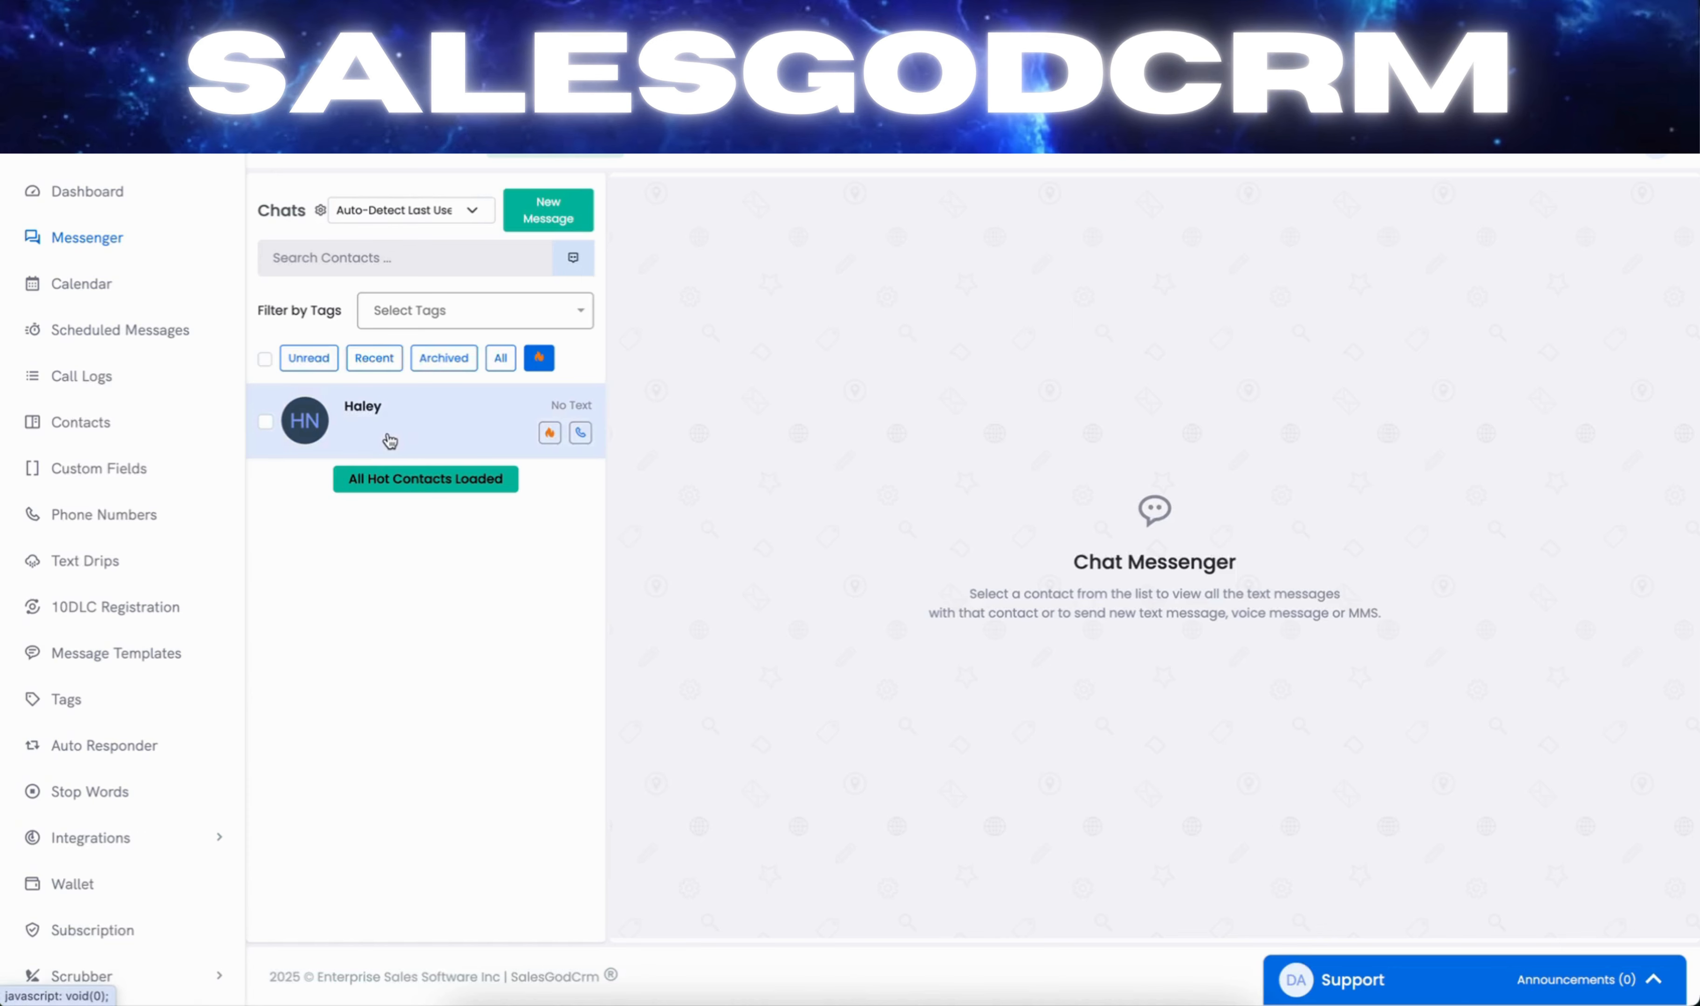
pyautogui.click(265, 422)
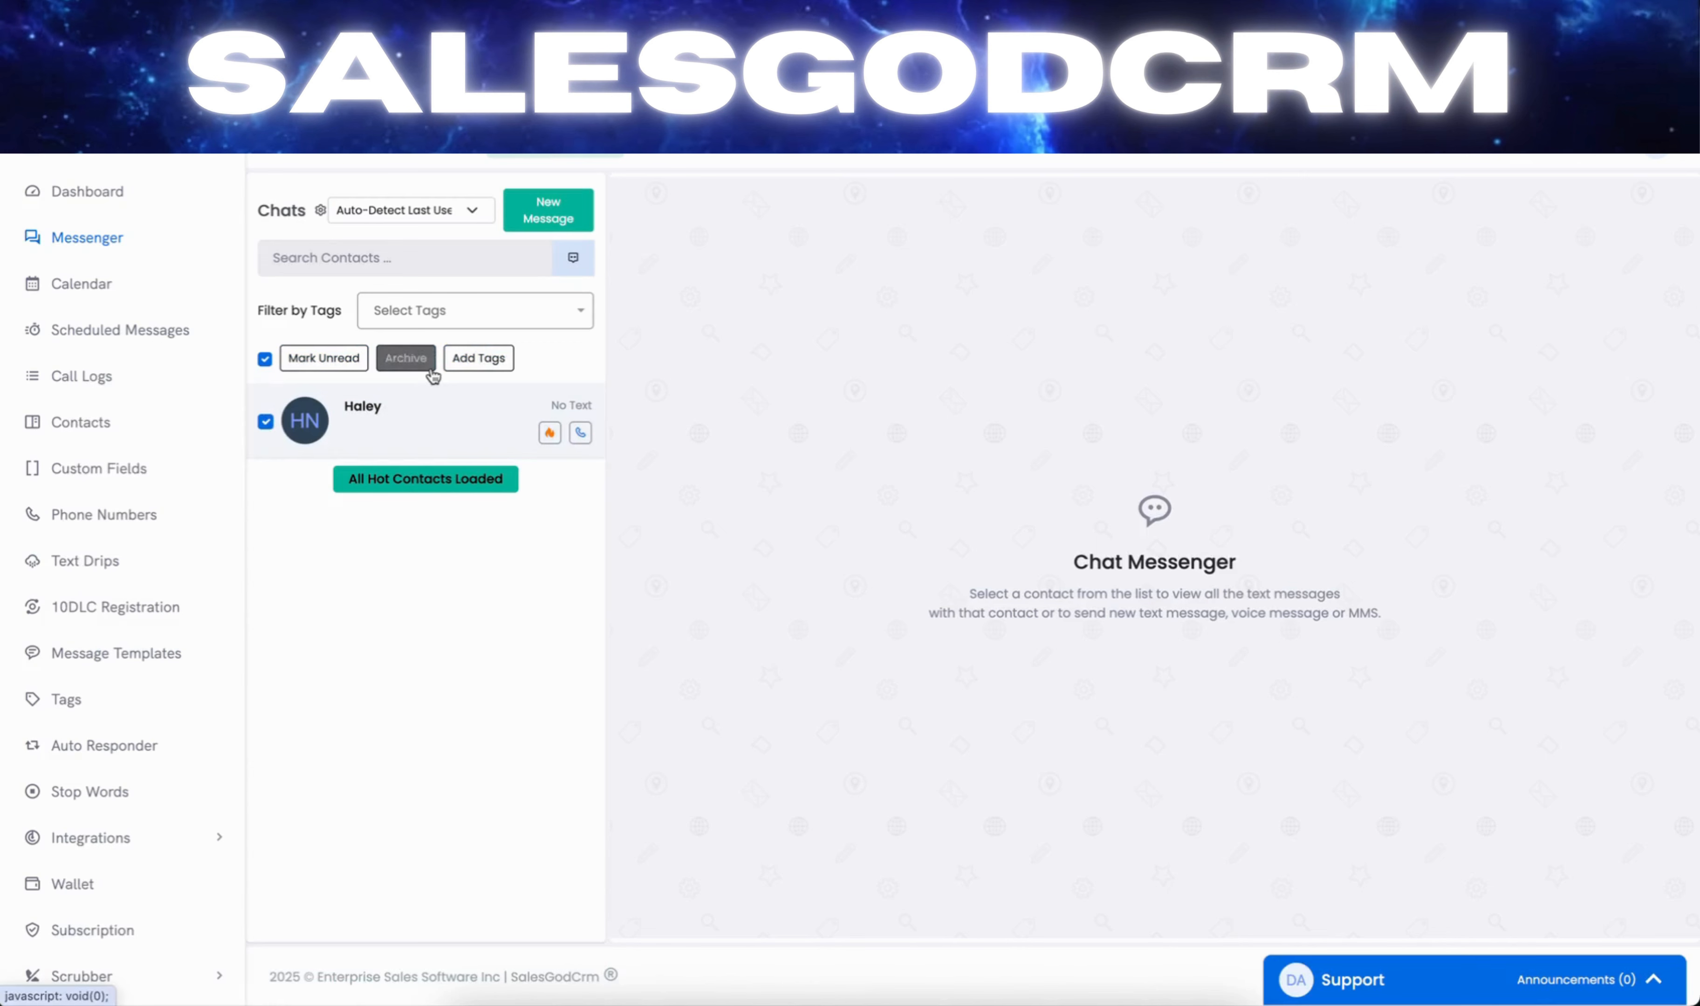
pyautogui.click(265, 421)
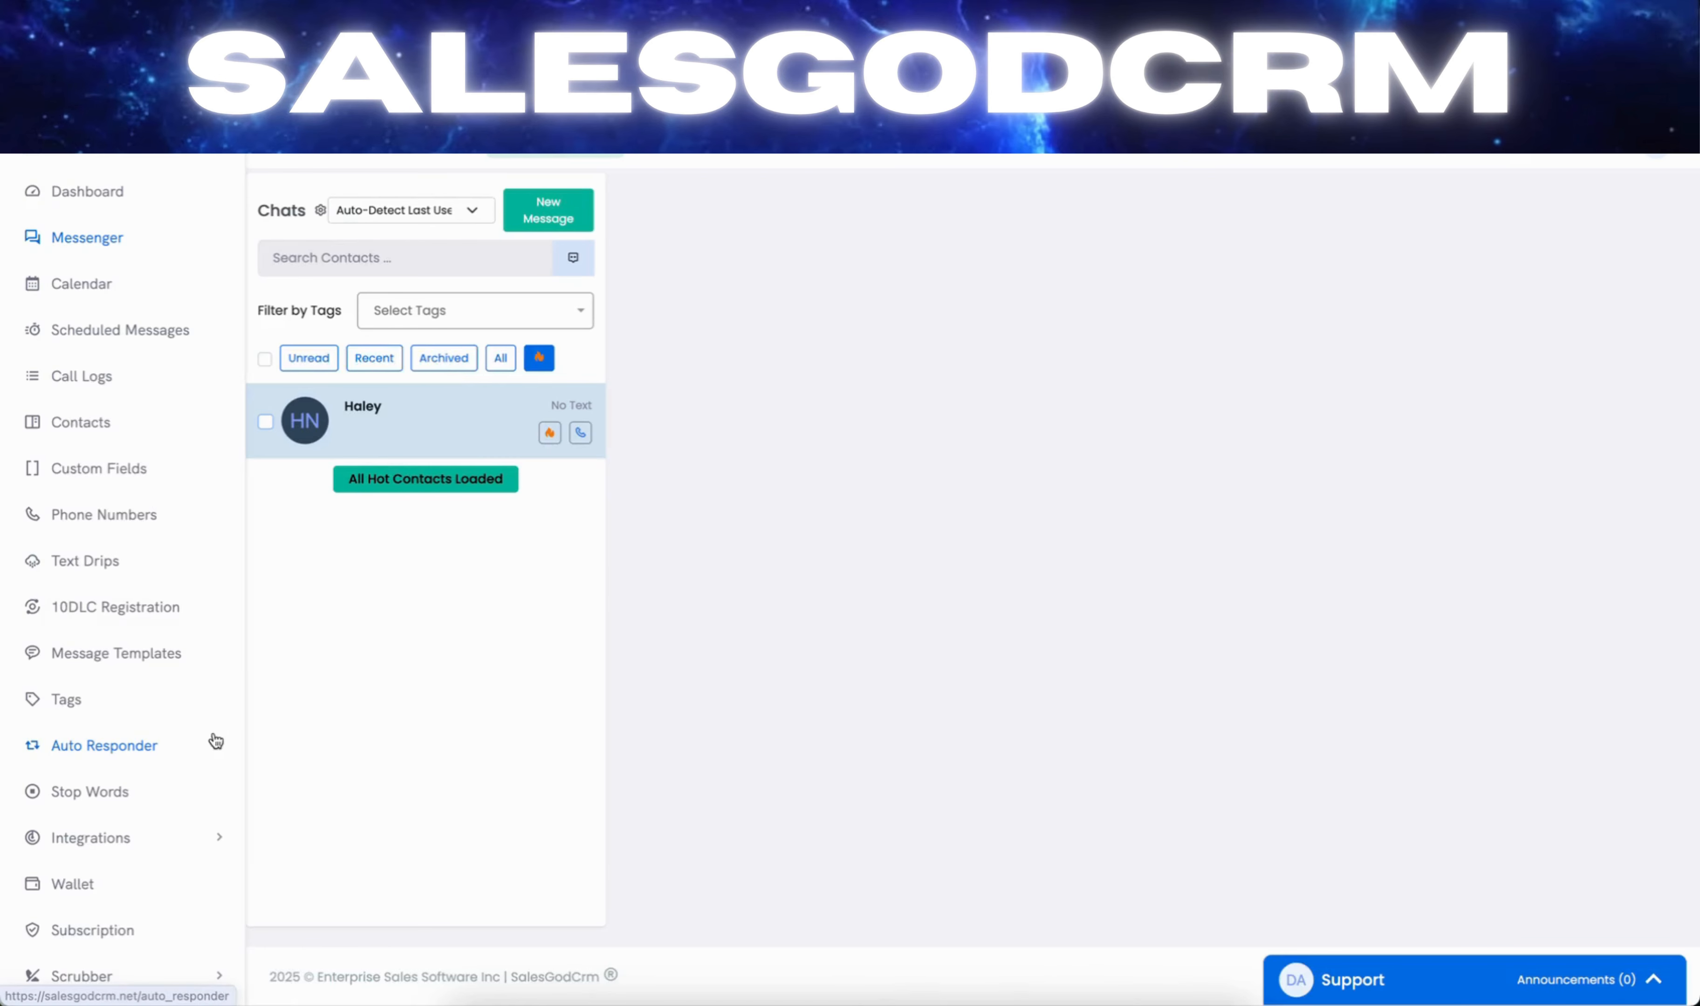
# - Add "cancel!" as a new stop word
pyautogui.click(75, 805)
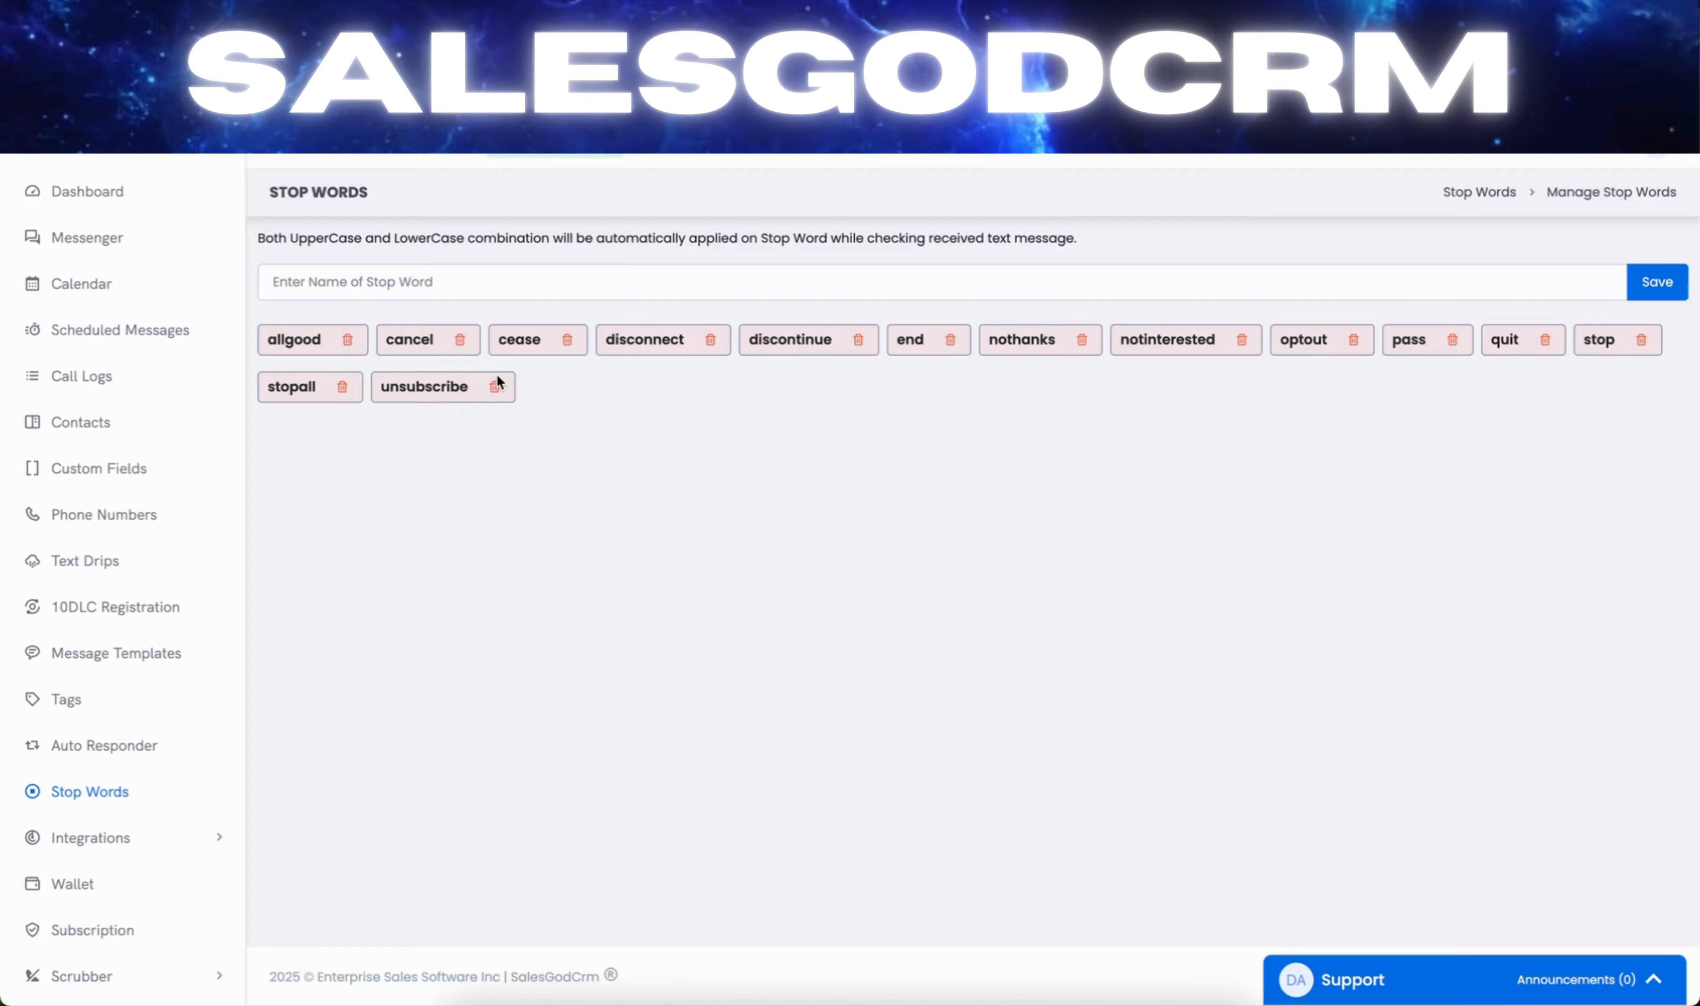
pyautogui.click(518, 285)
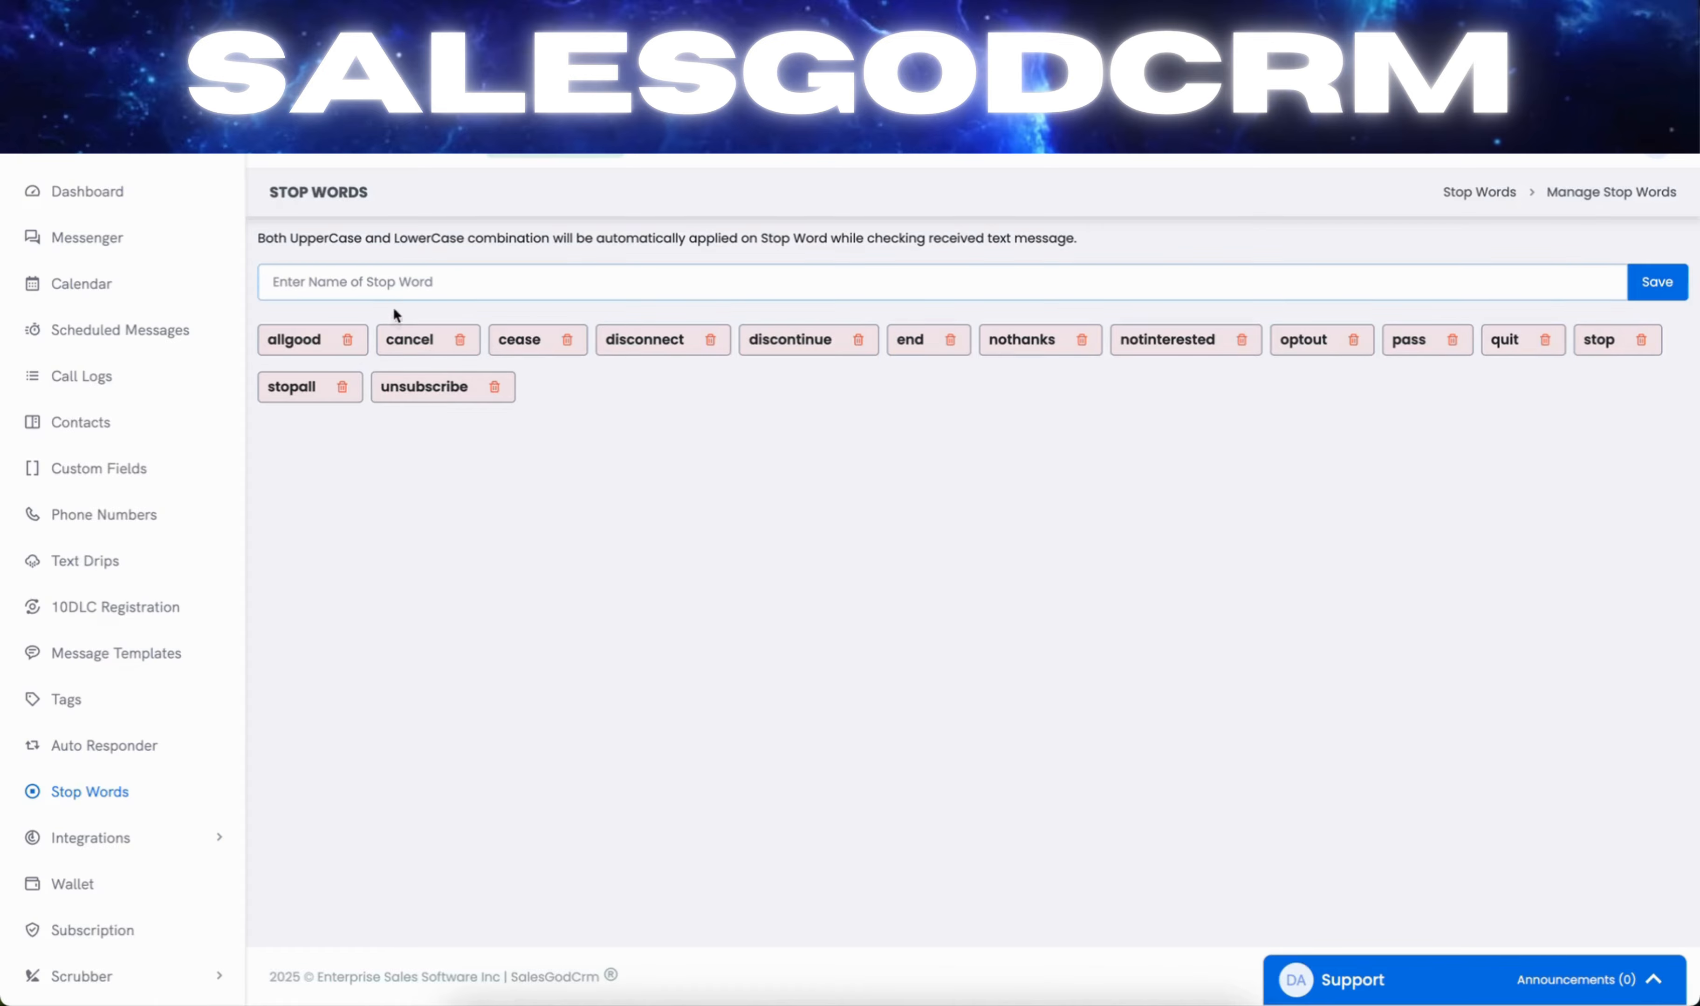
pyautogui.write('cancel!')
pyautogui.click(1647, 279)
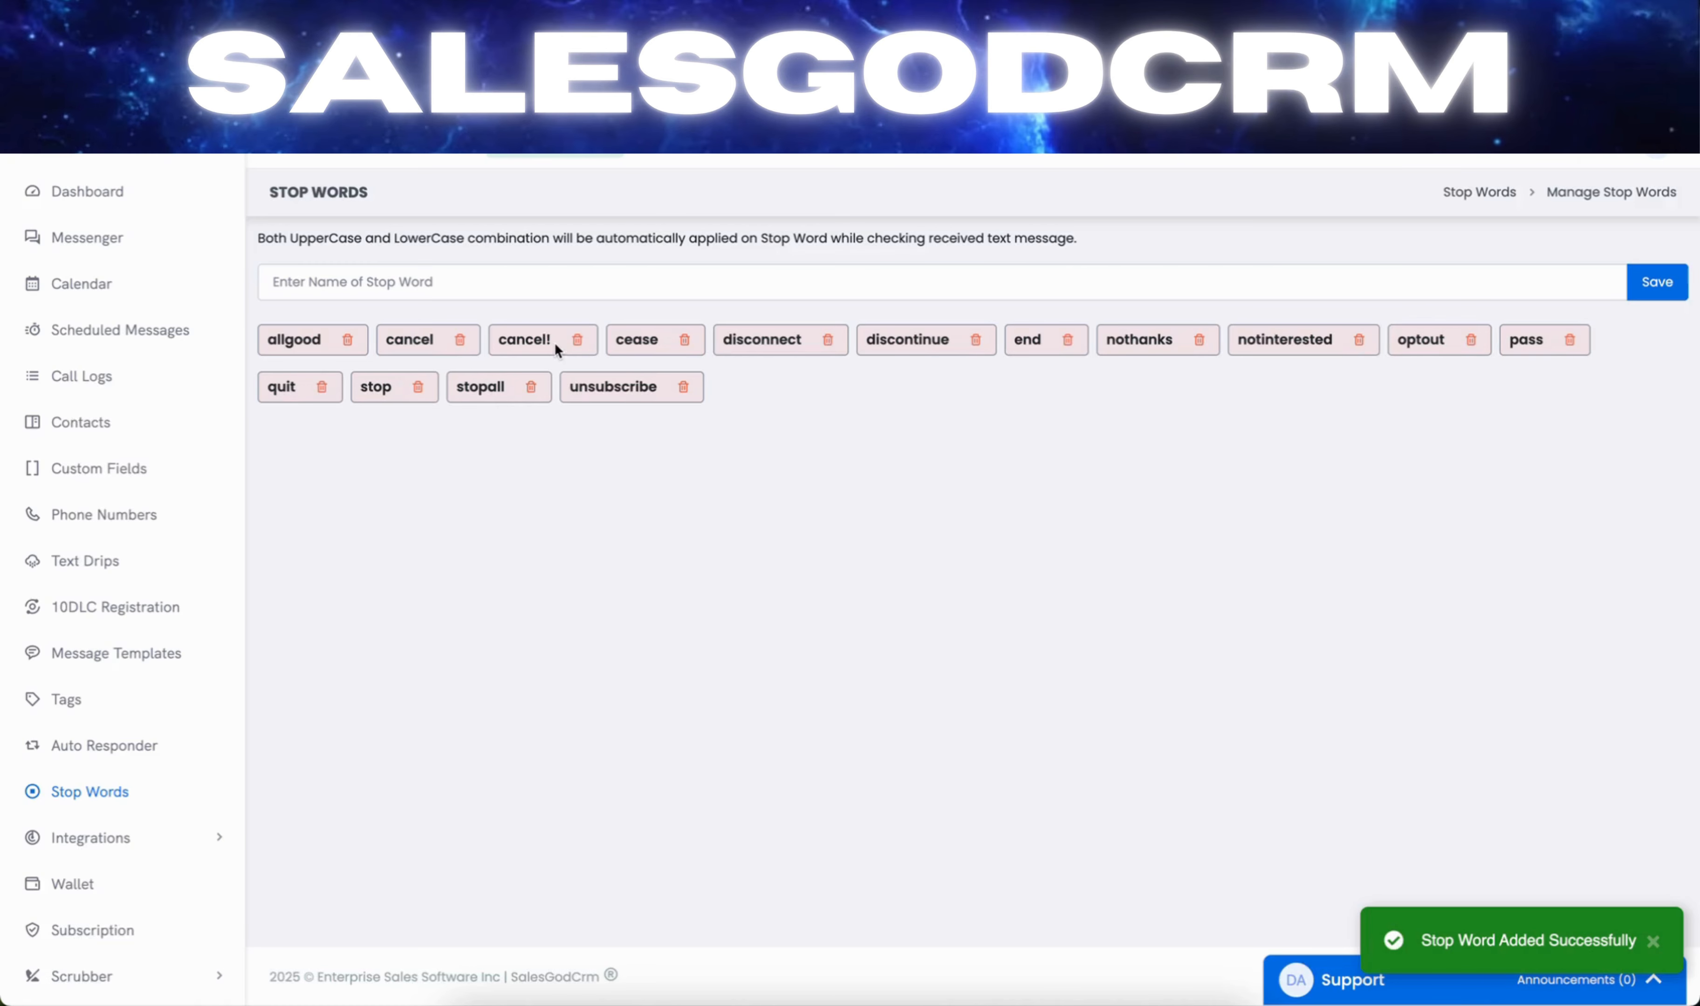
pyautogui.click(323, 280)
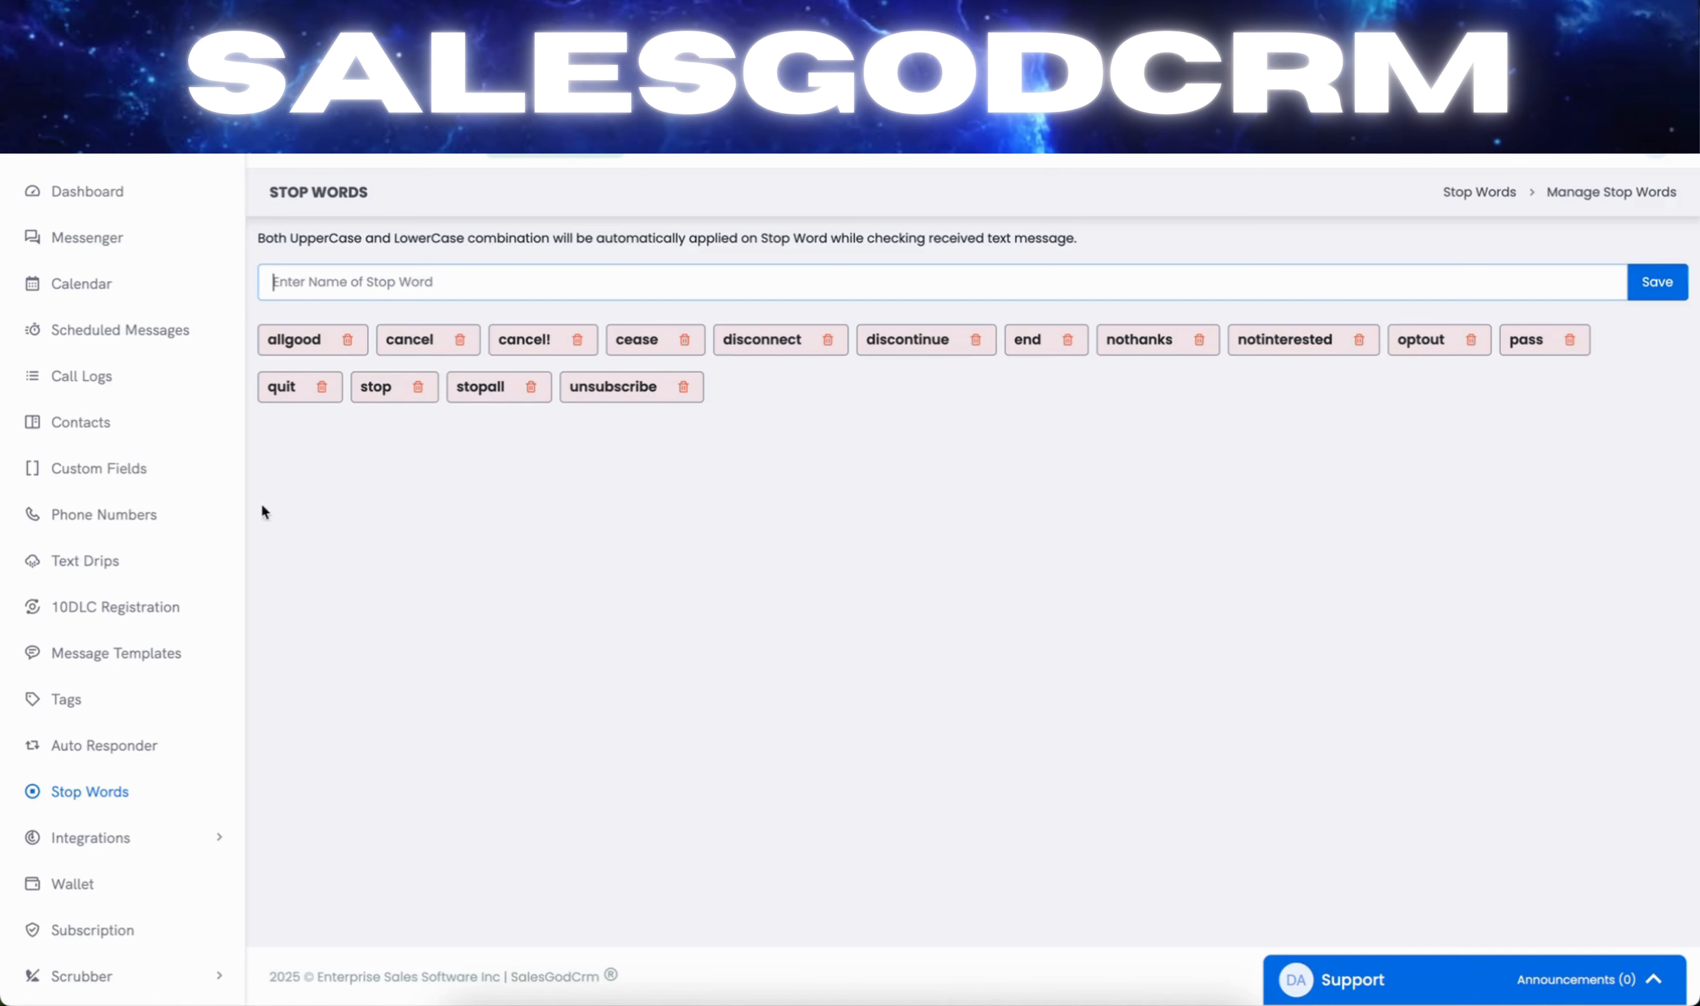
# - View the archived chats and the hot contacts in the Messenger, and open the hot contact's conversation
pyautogui.click(127, 237)
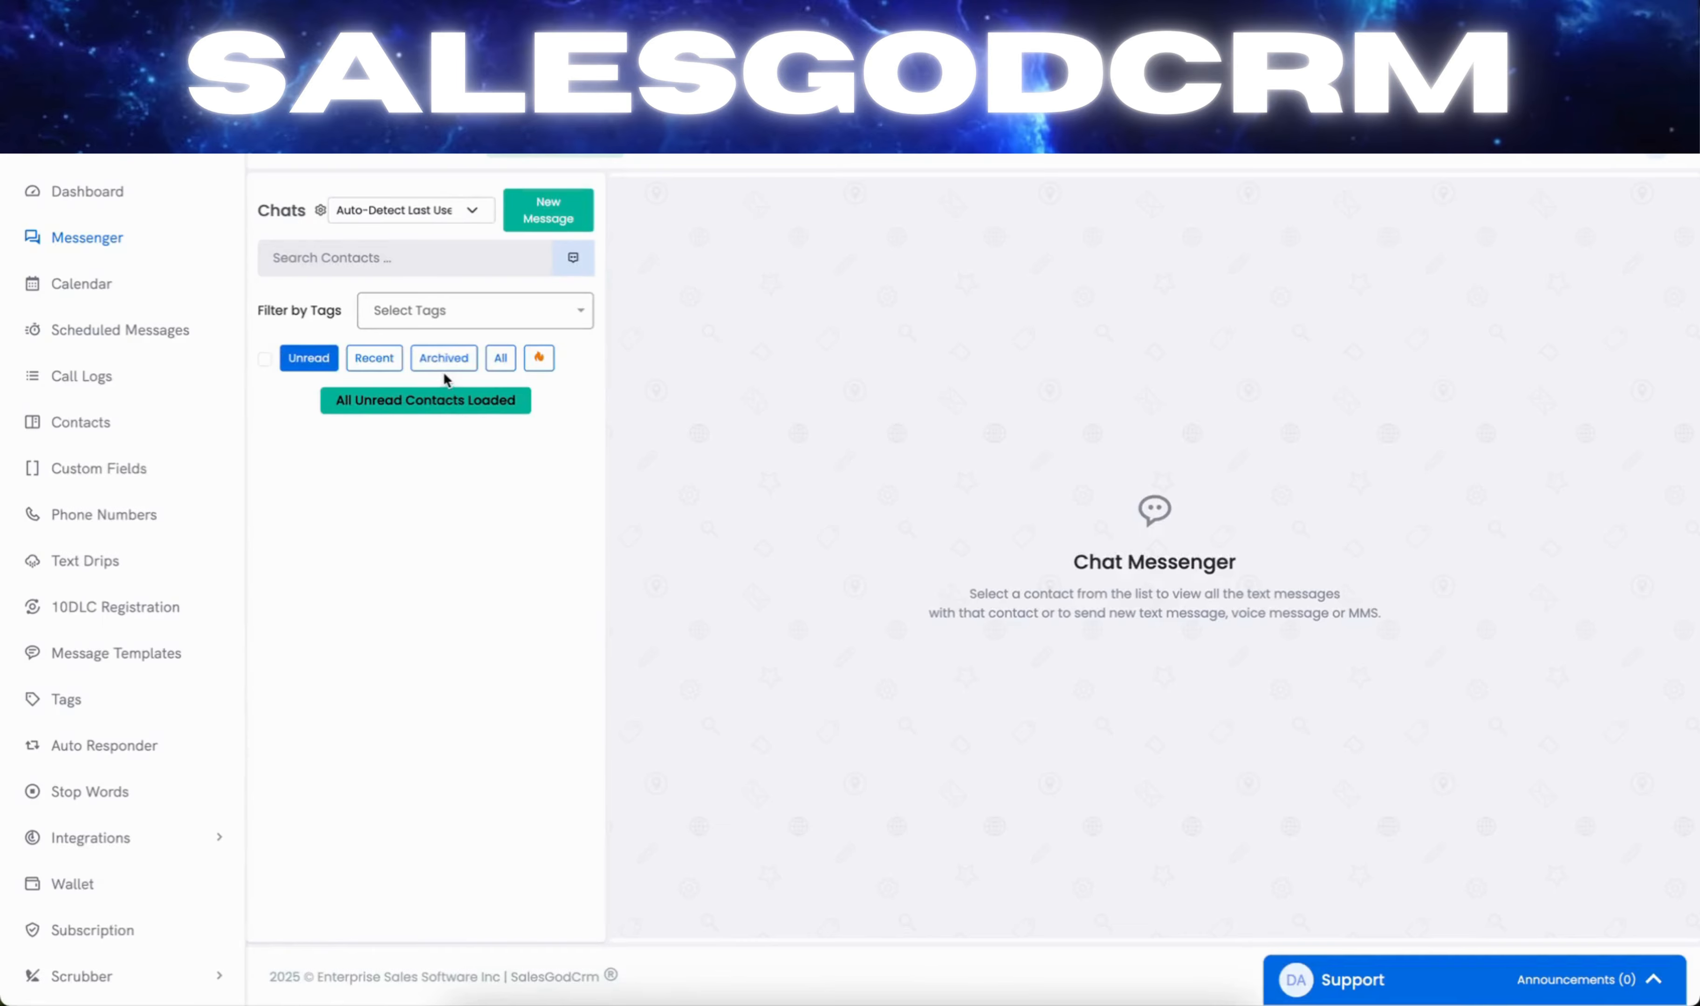
pyautogui.click(445, 364)
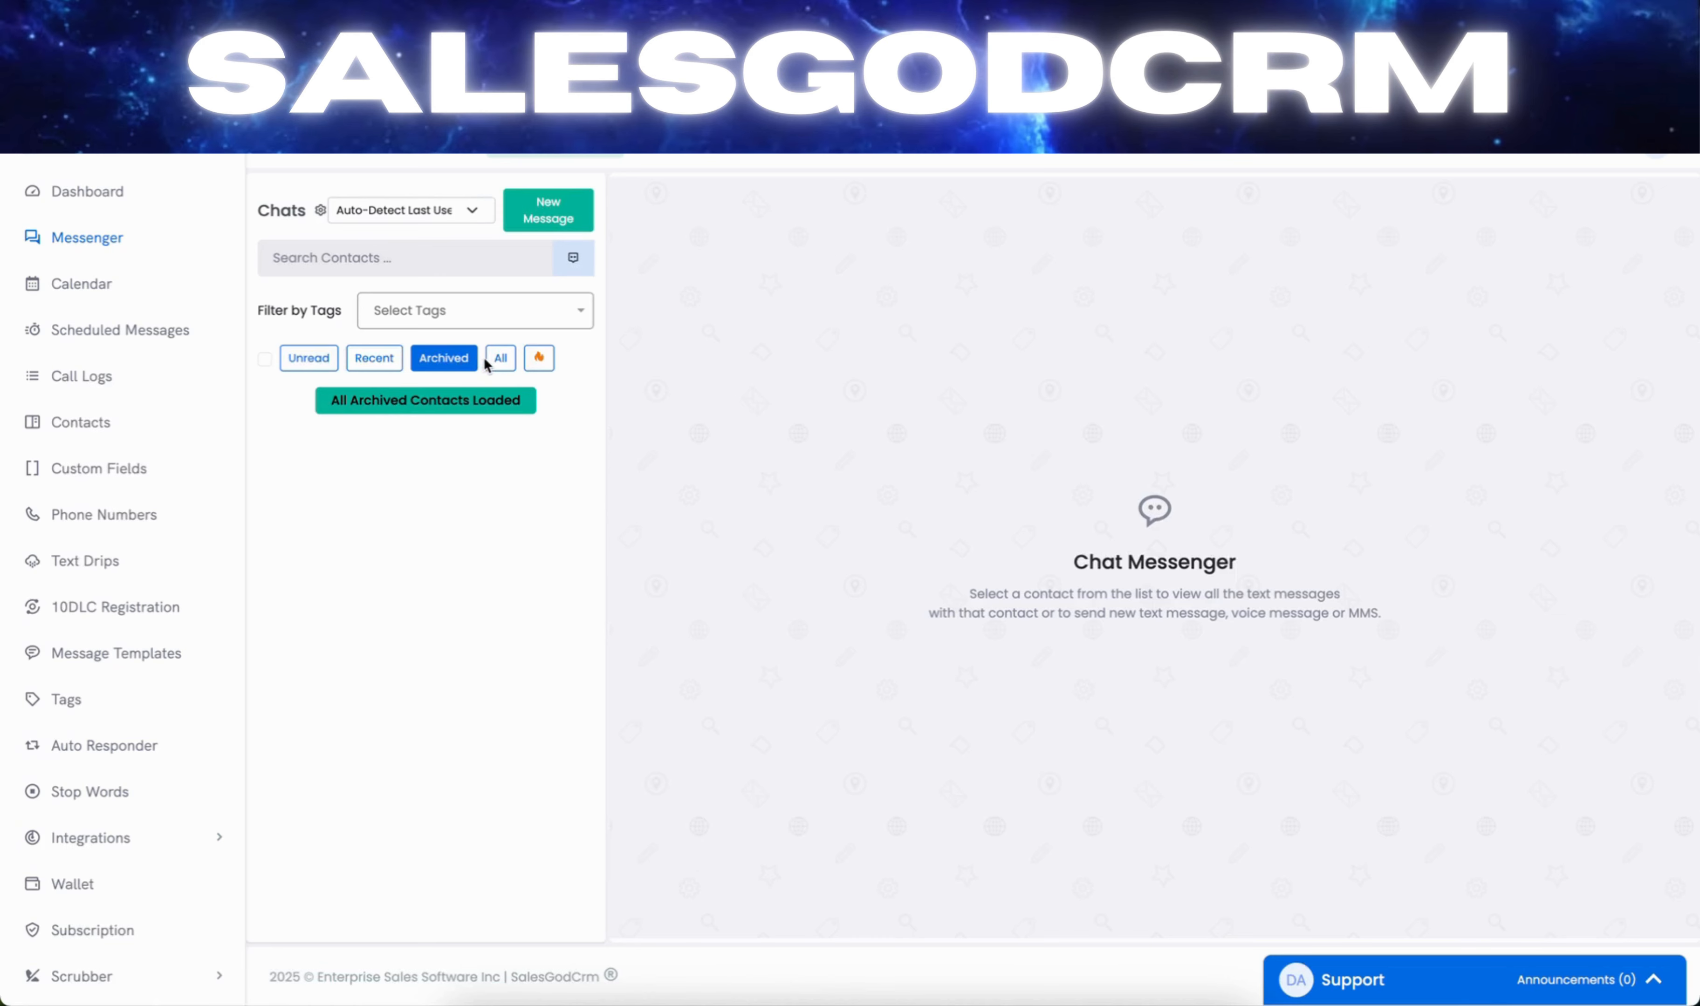
pyautogui.click(539, 358)
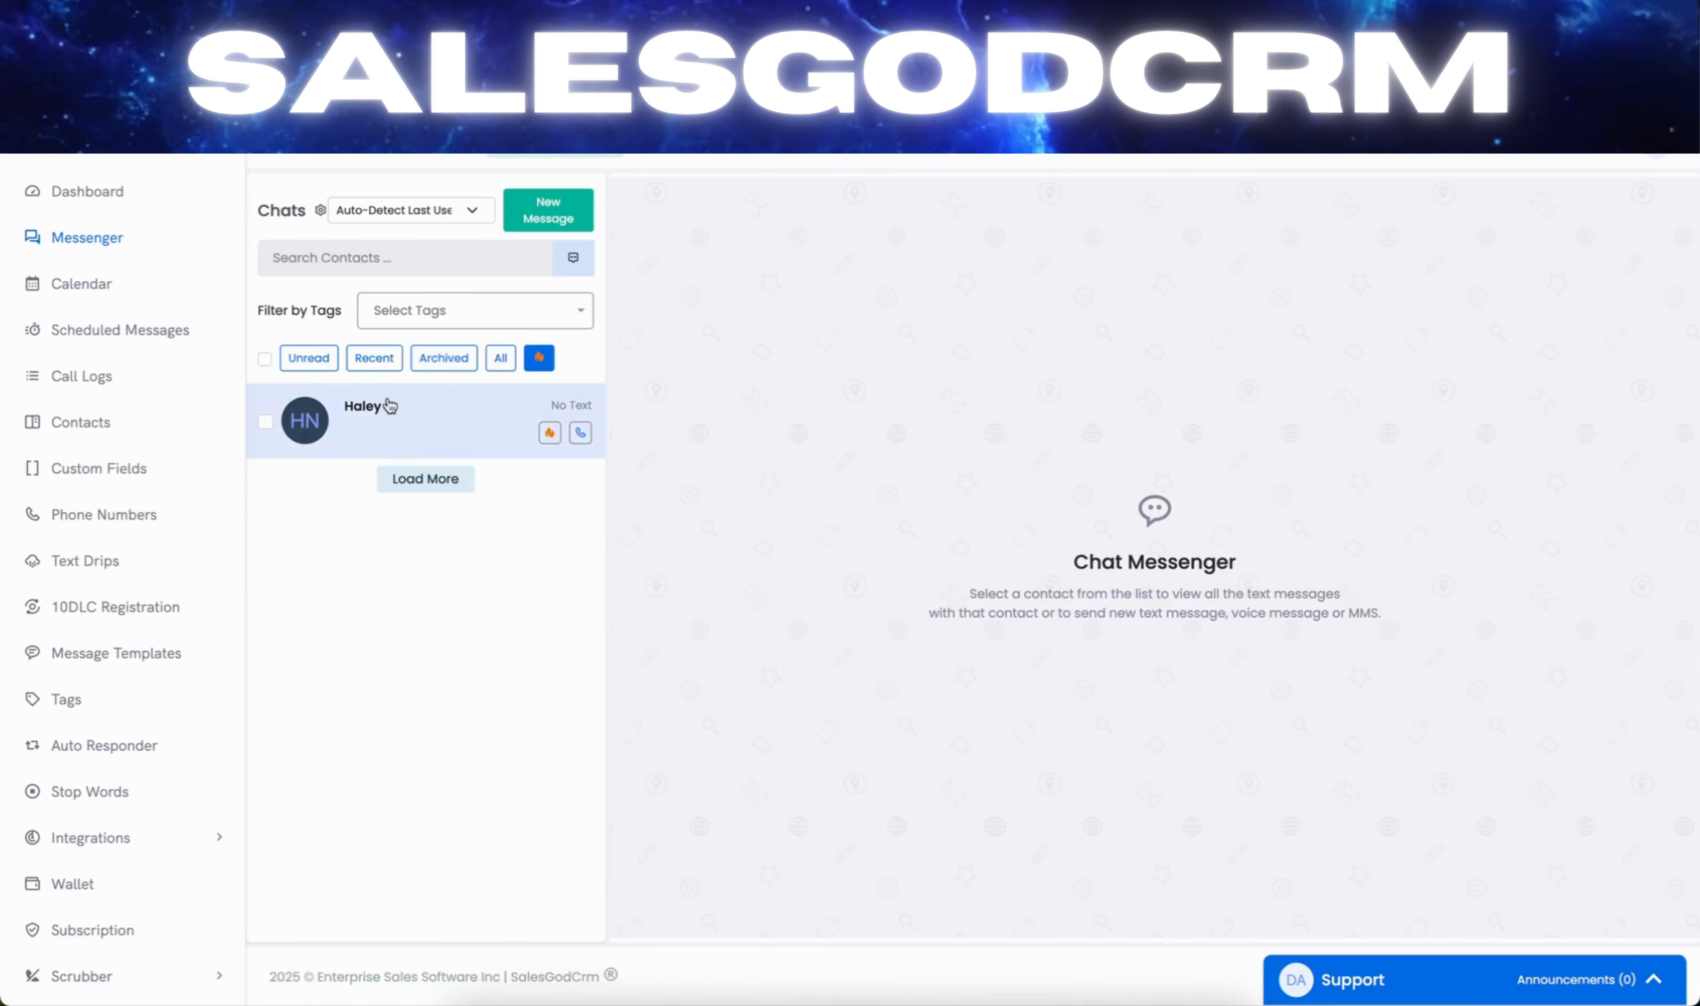
pyautogui.click(407, 432)
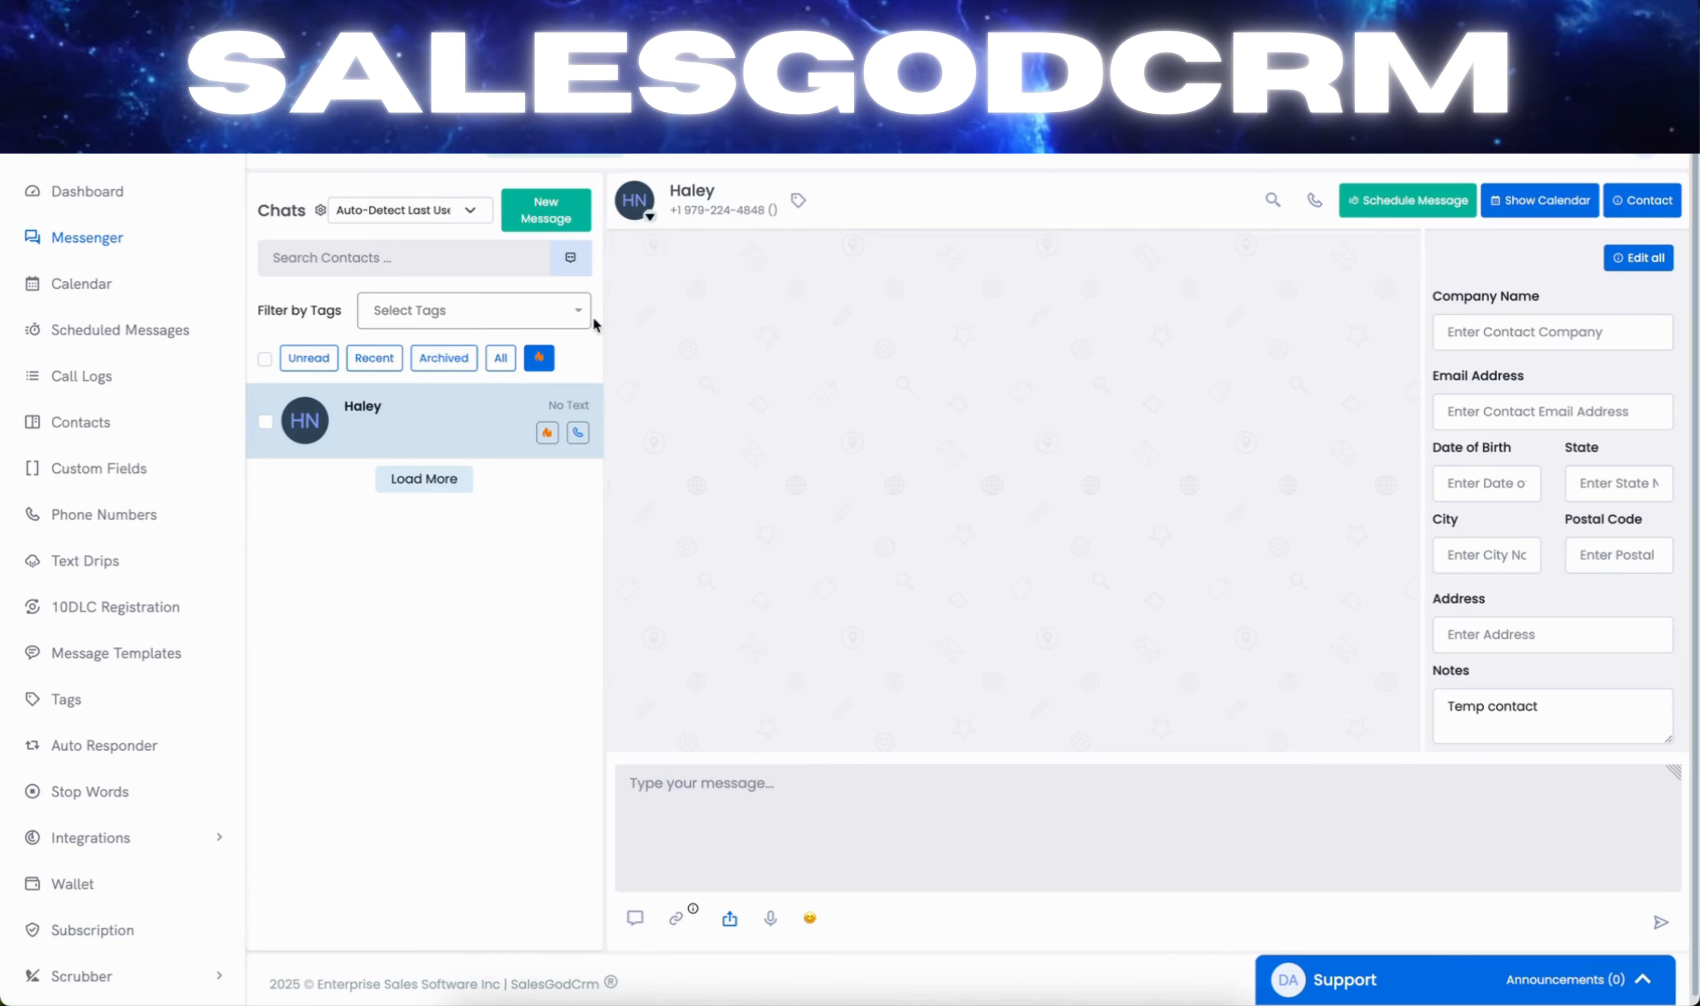
pyautogui.click(436, 358)
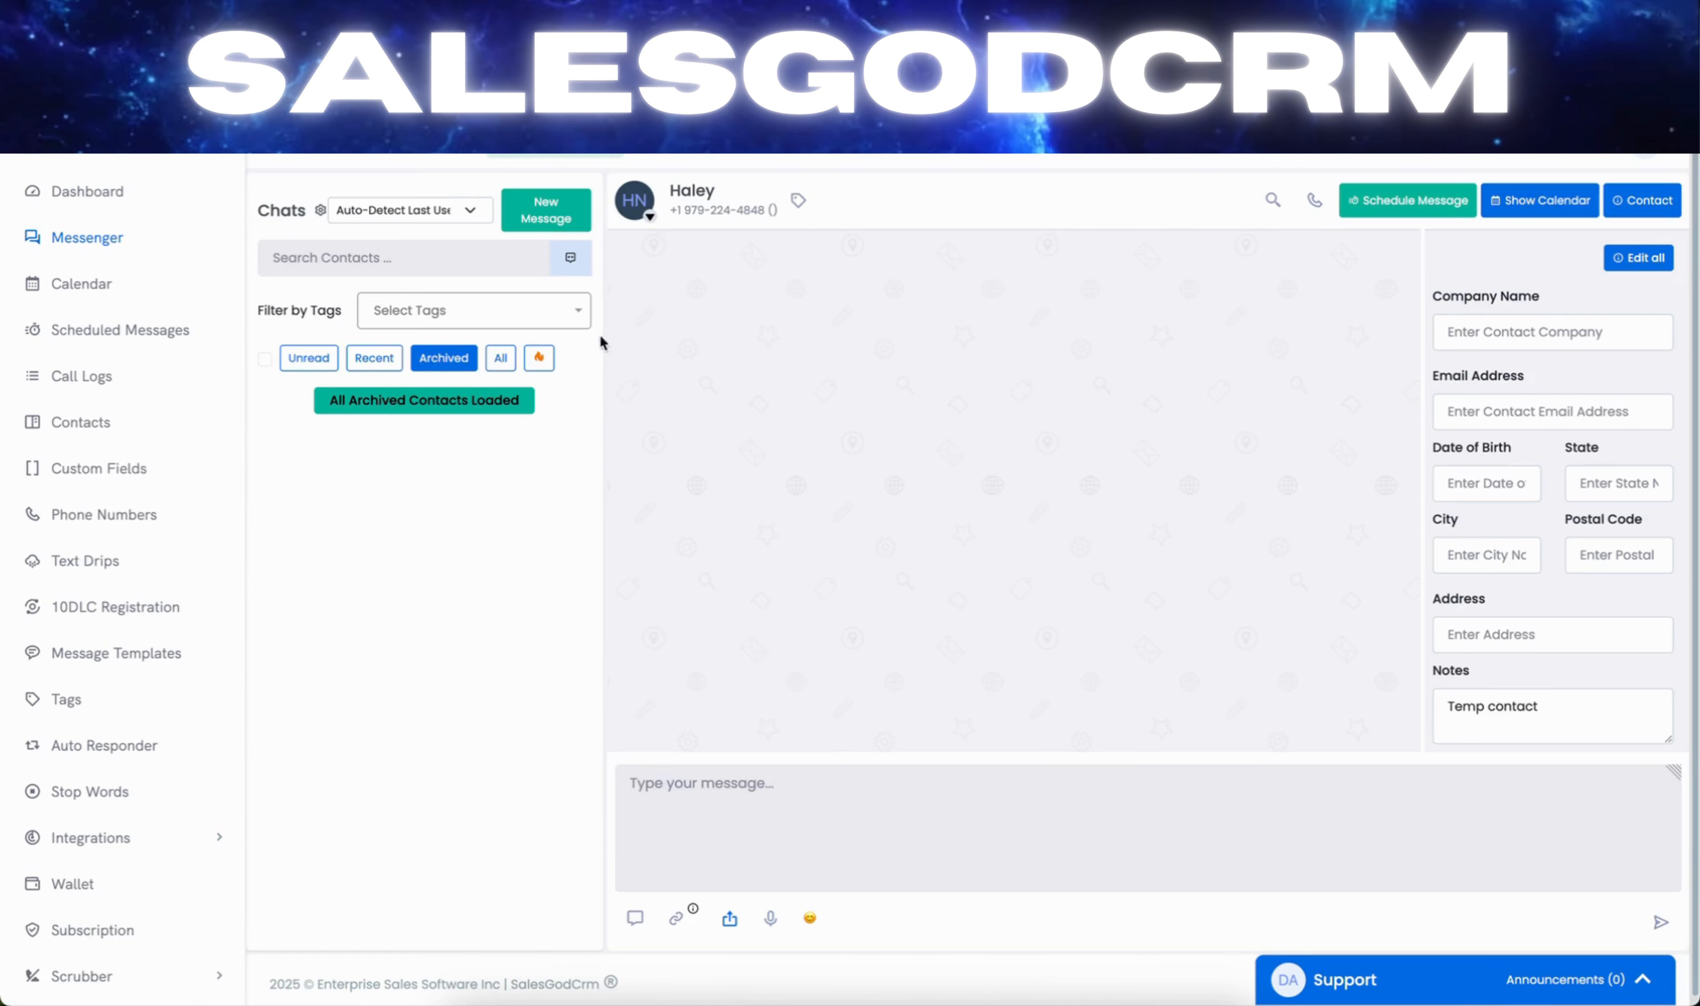
# - Check the blocking option available for the open contact without applying it
pyautogui.click(650, 216)
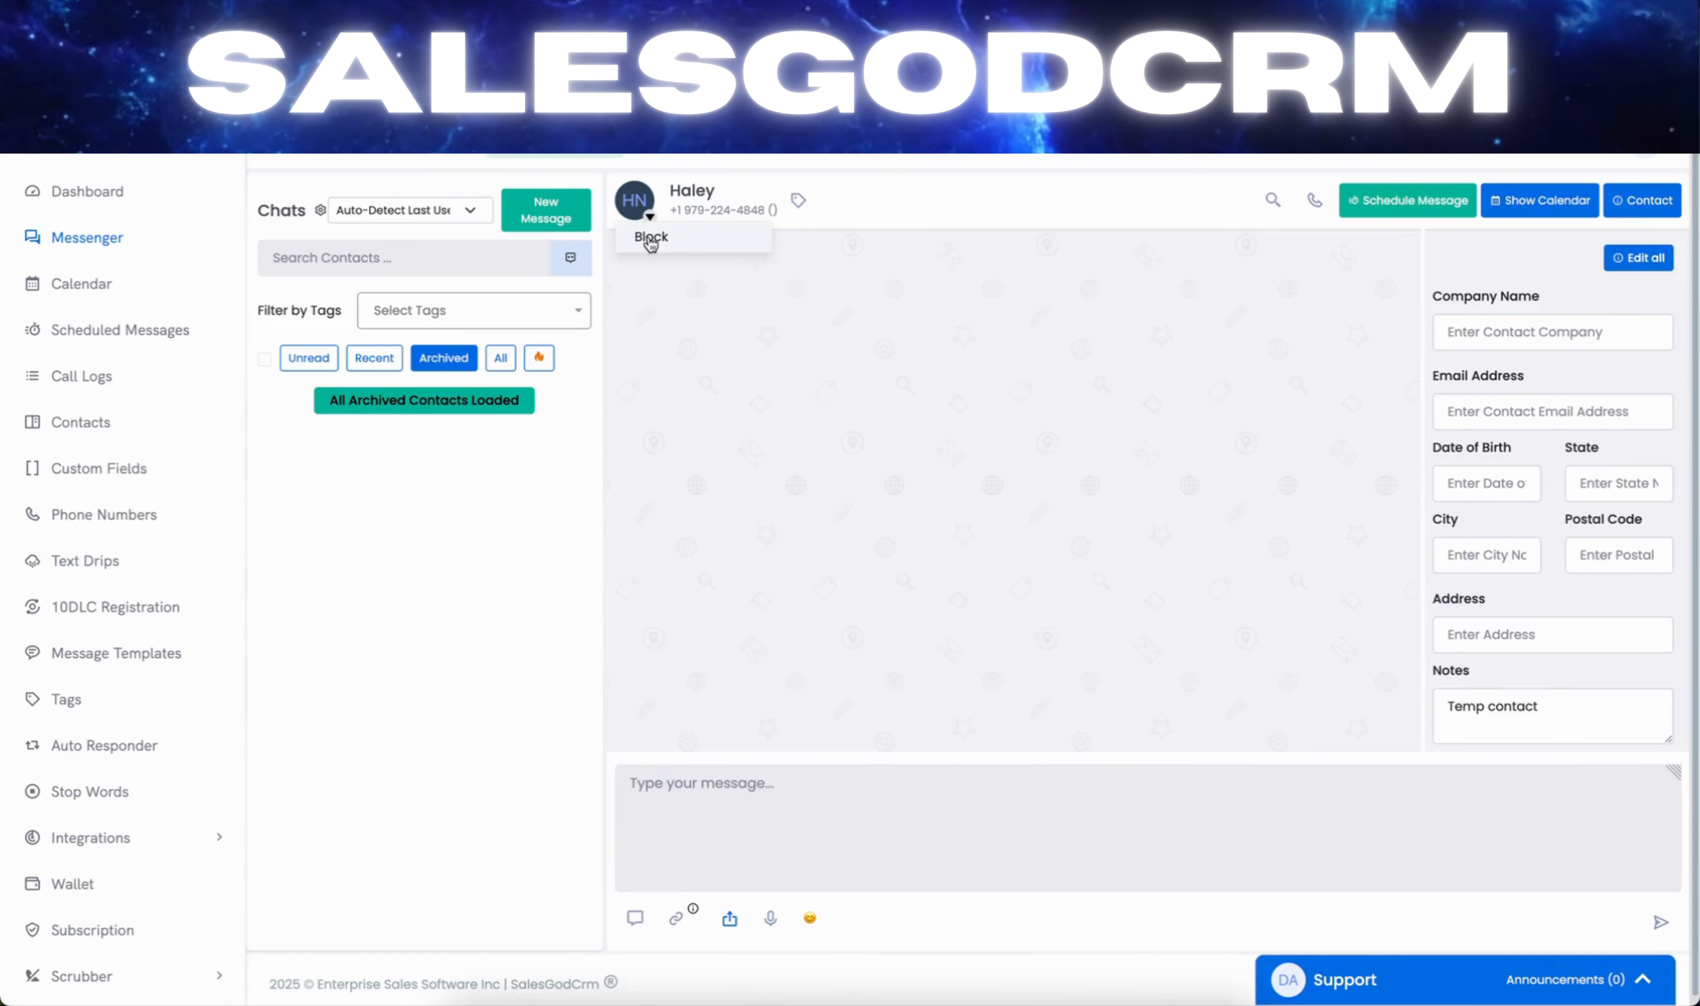
pyautogui.click(695, 350)
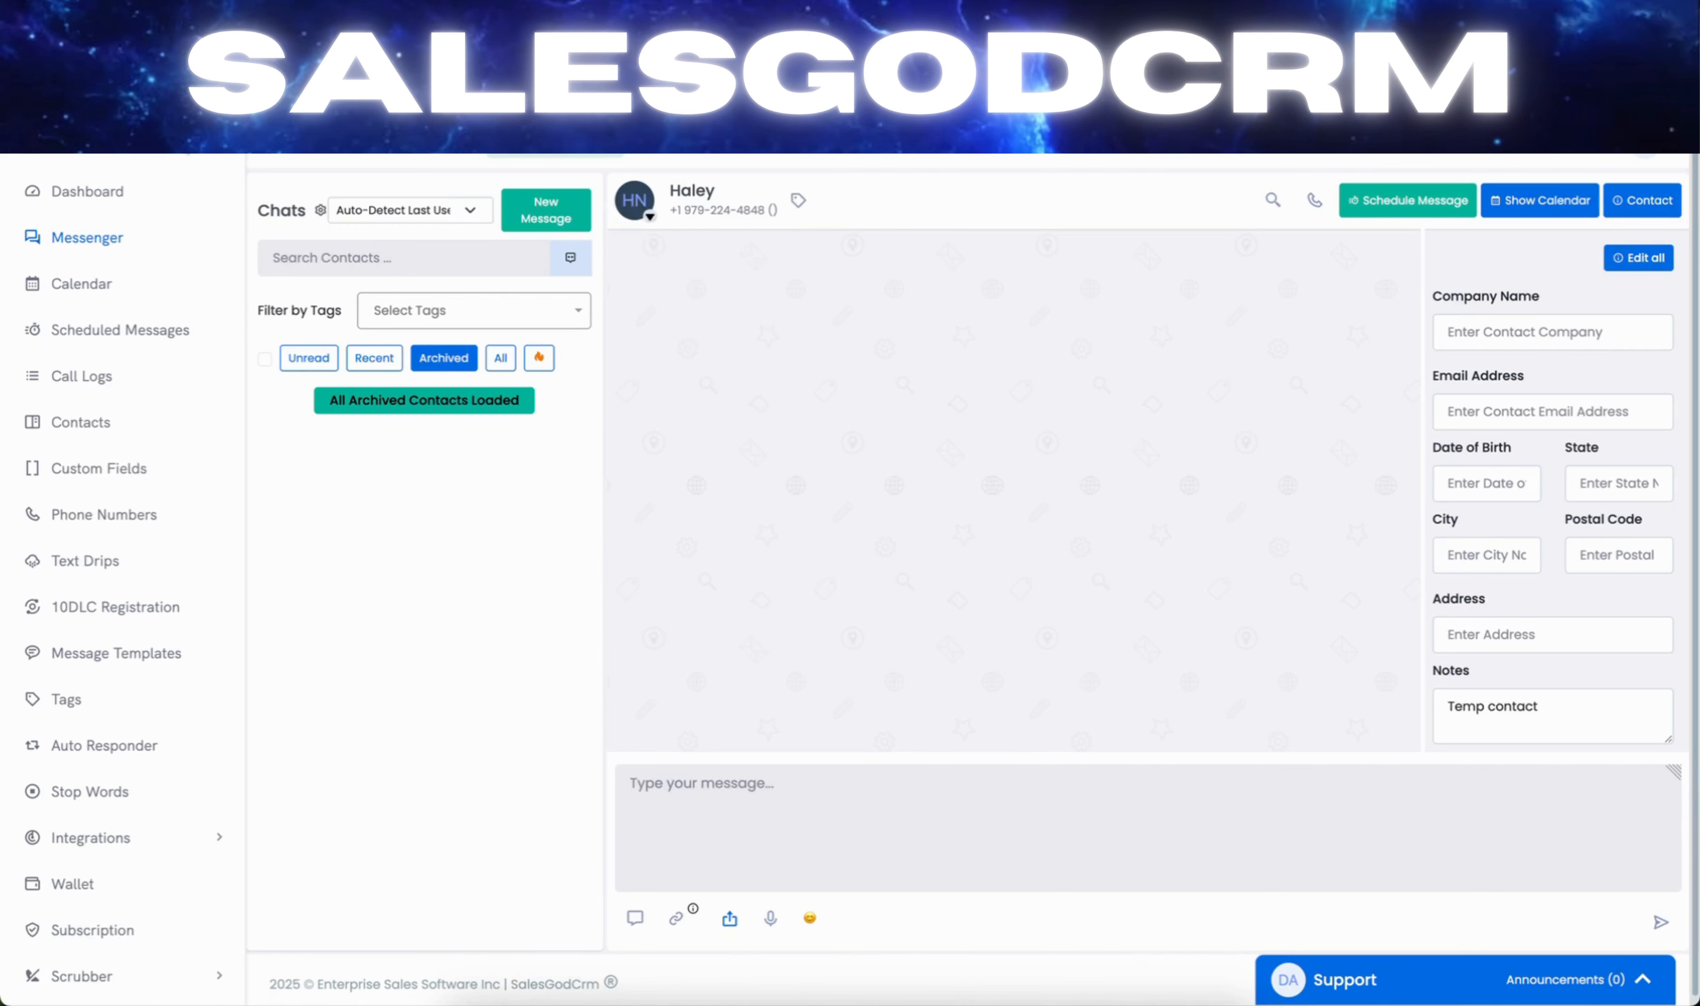
pyautogui.click(635, 204)
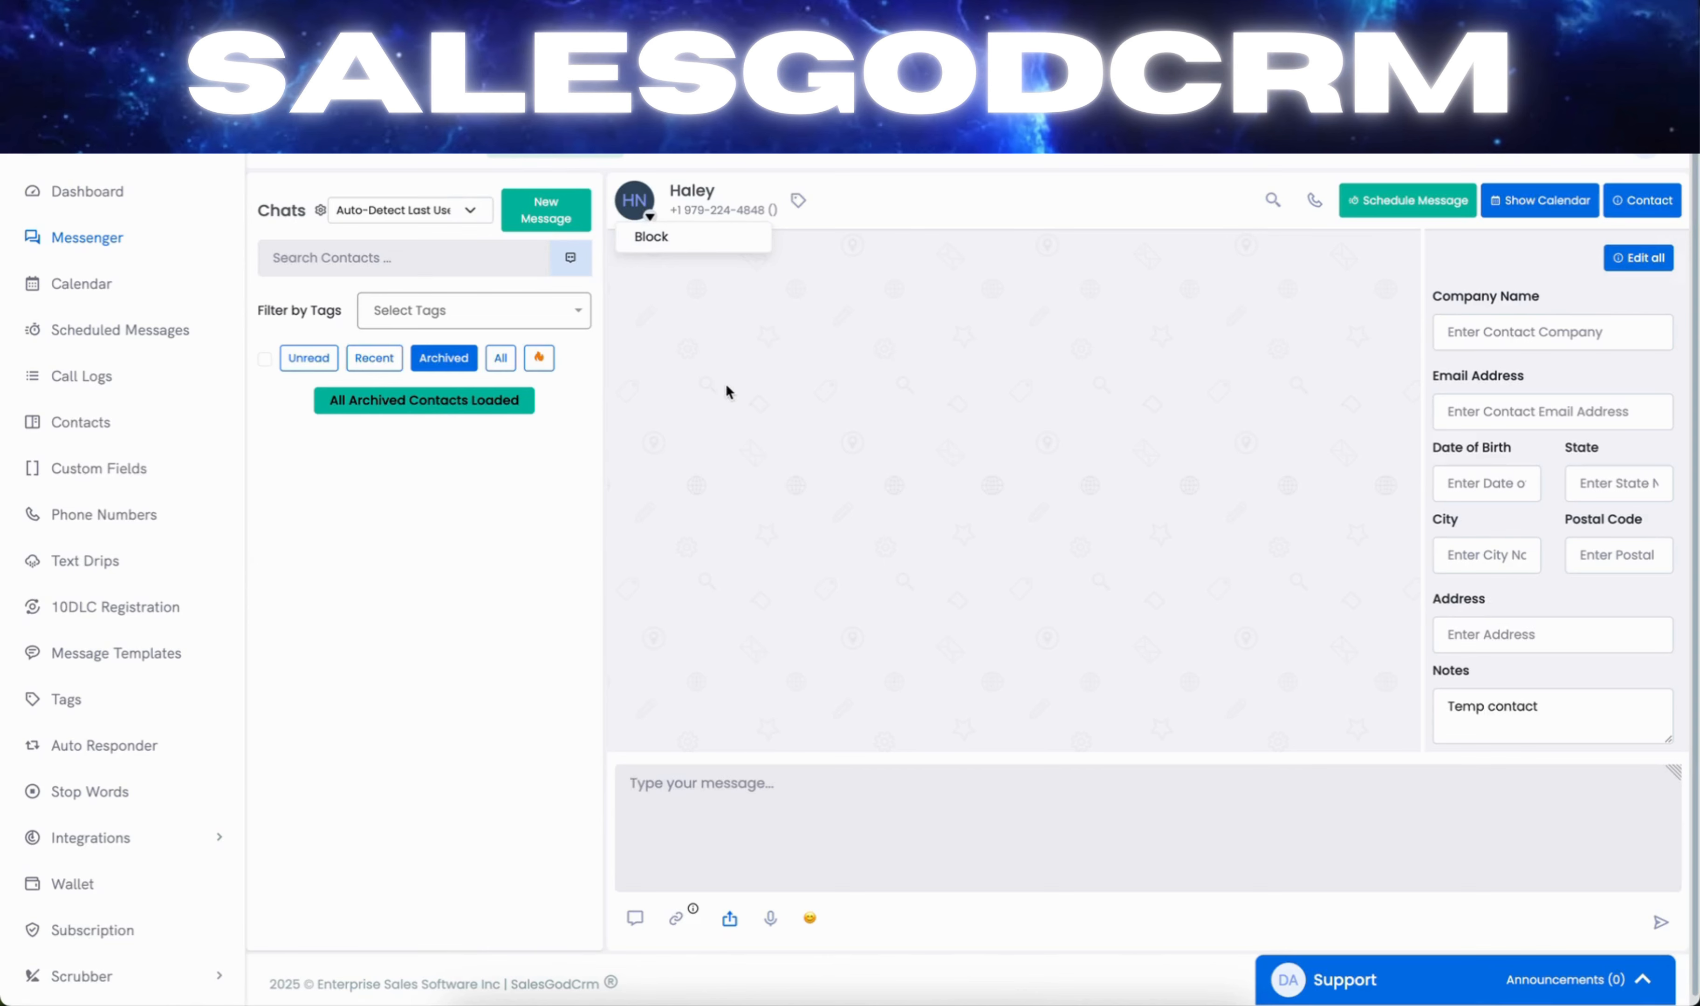
pyautogui.click(782, 503)
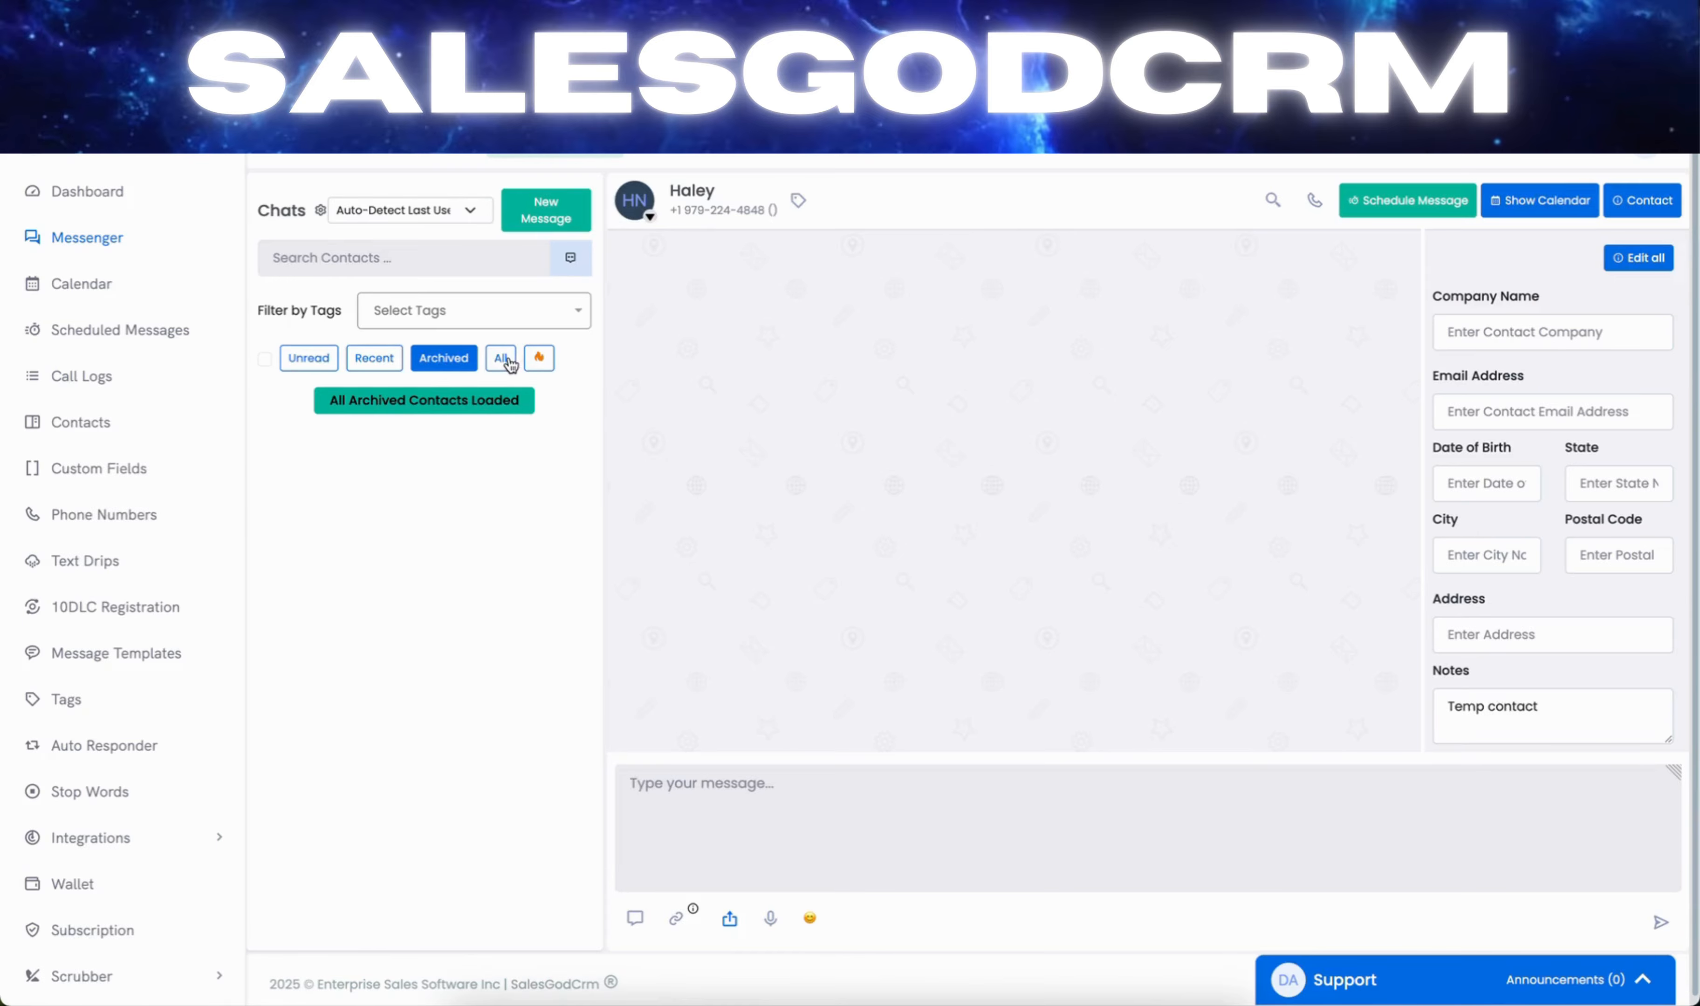
# - Draft the message "Hey" to the hot contact and check the available message templates
pyautogui.click(539, 358)
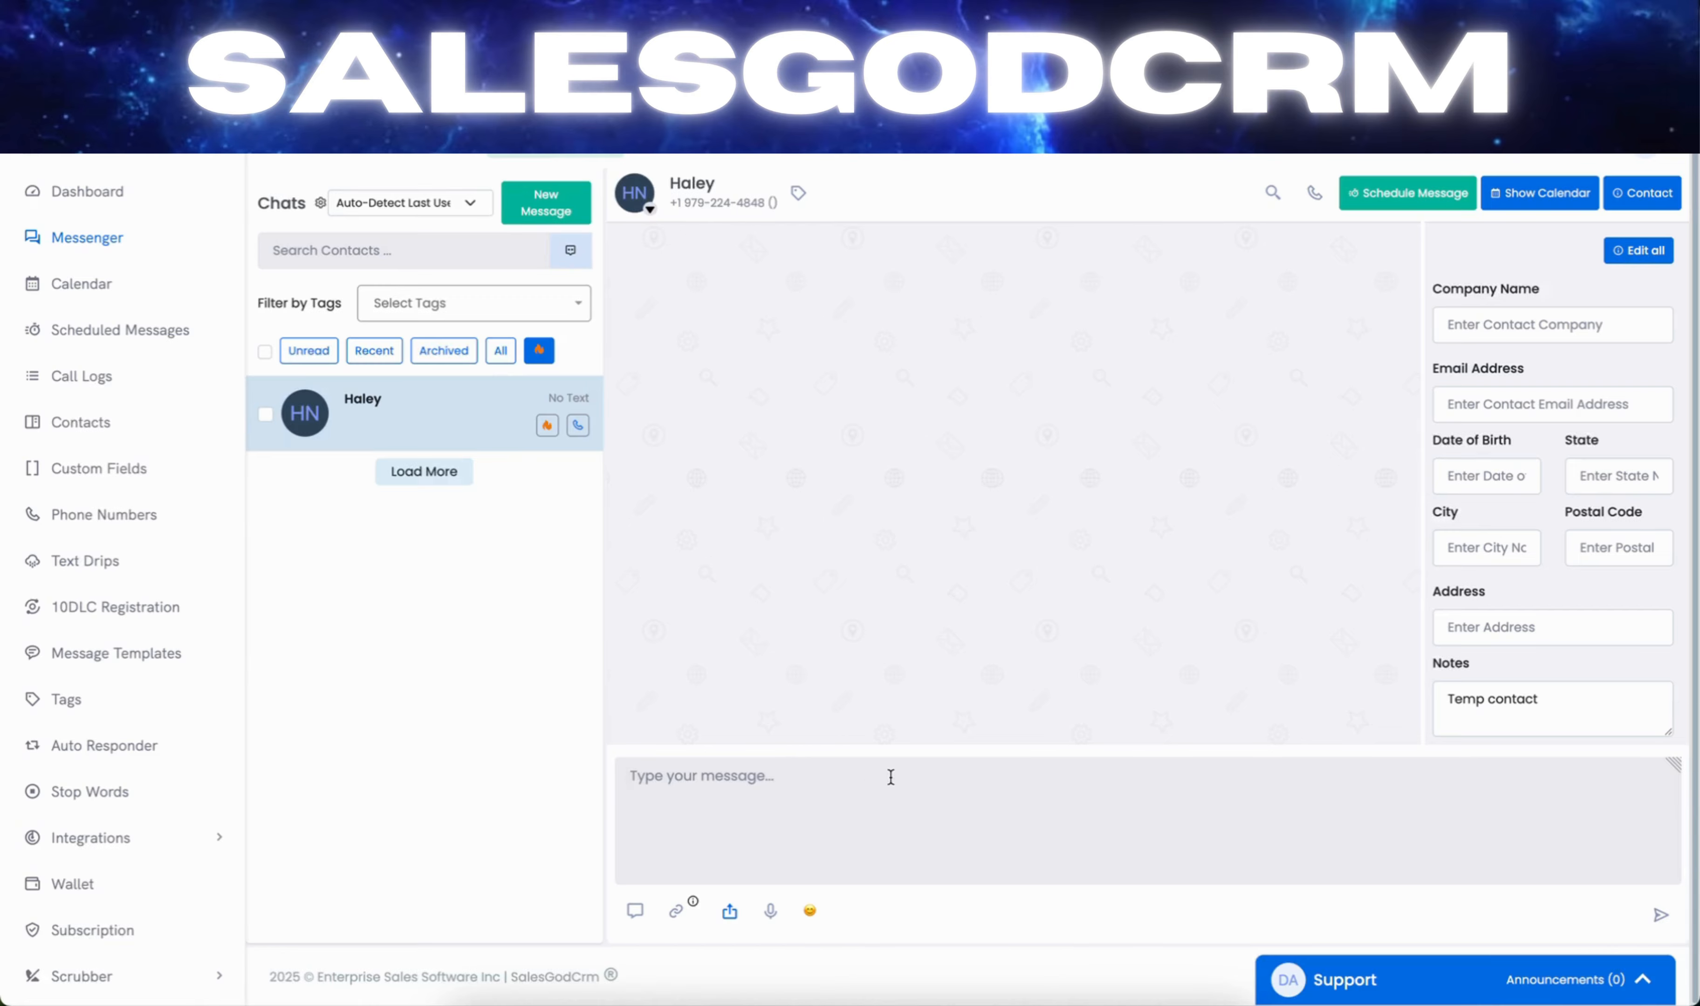
pyautogui.write('Hey')
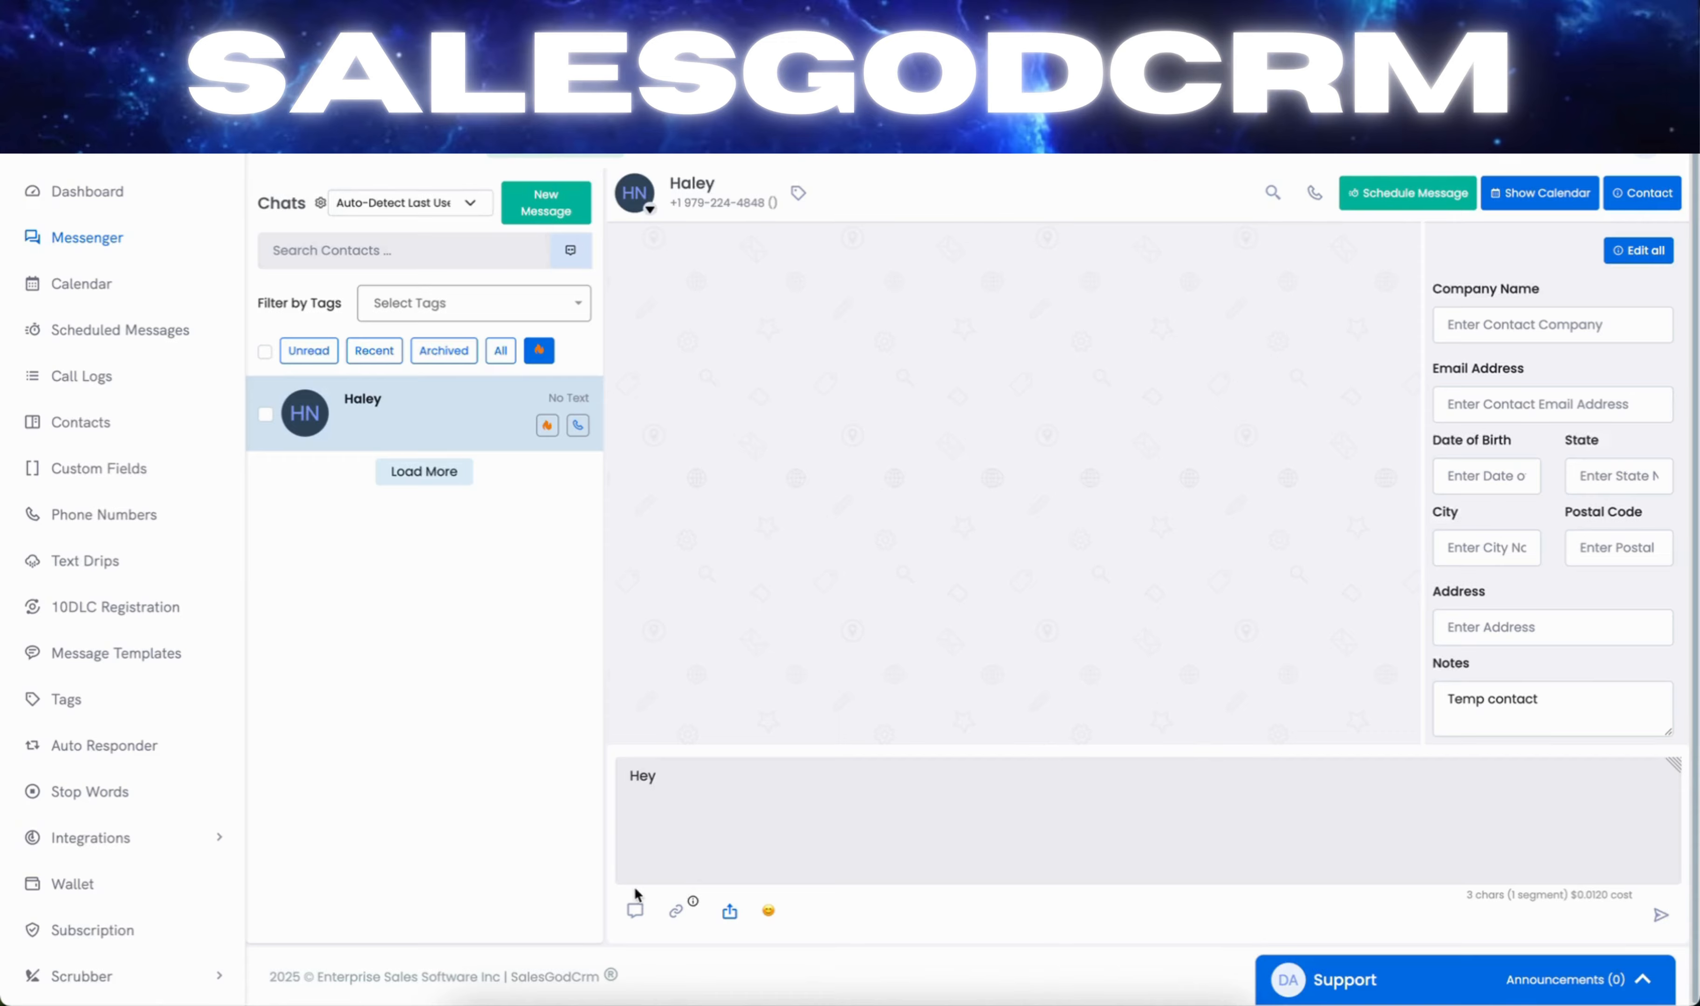
pyautogui.click(635, 911)
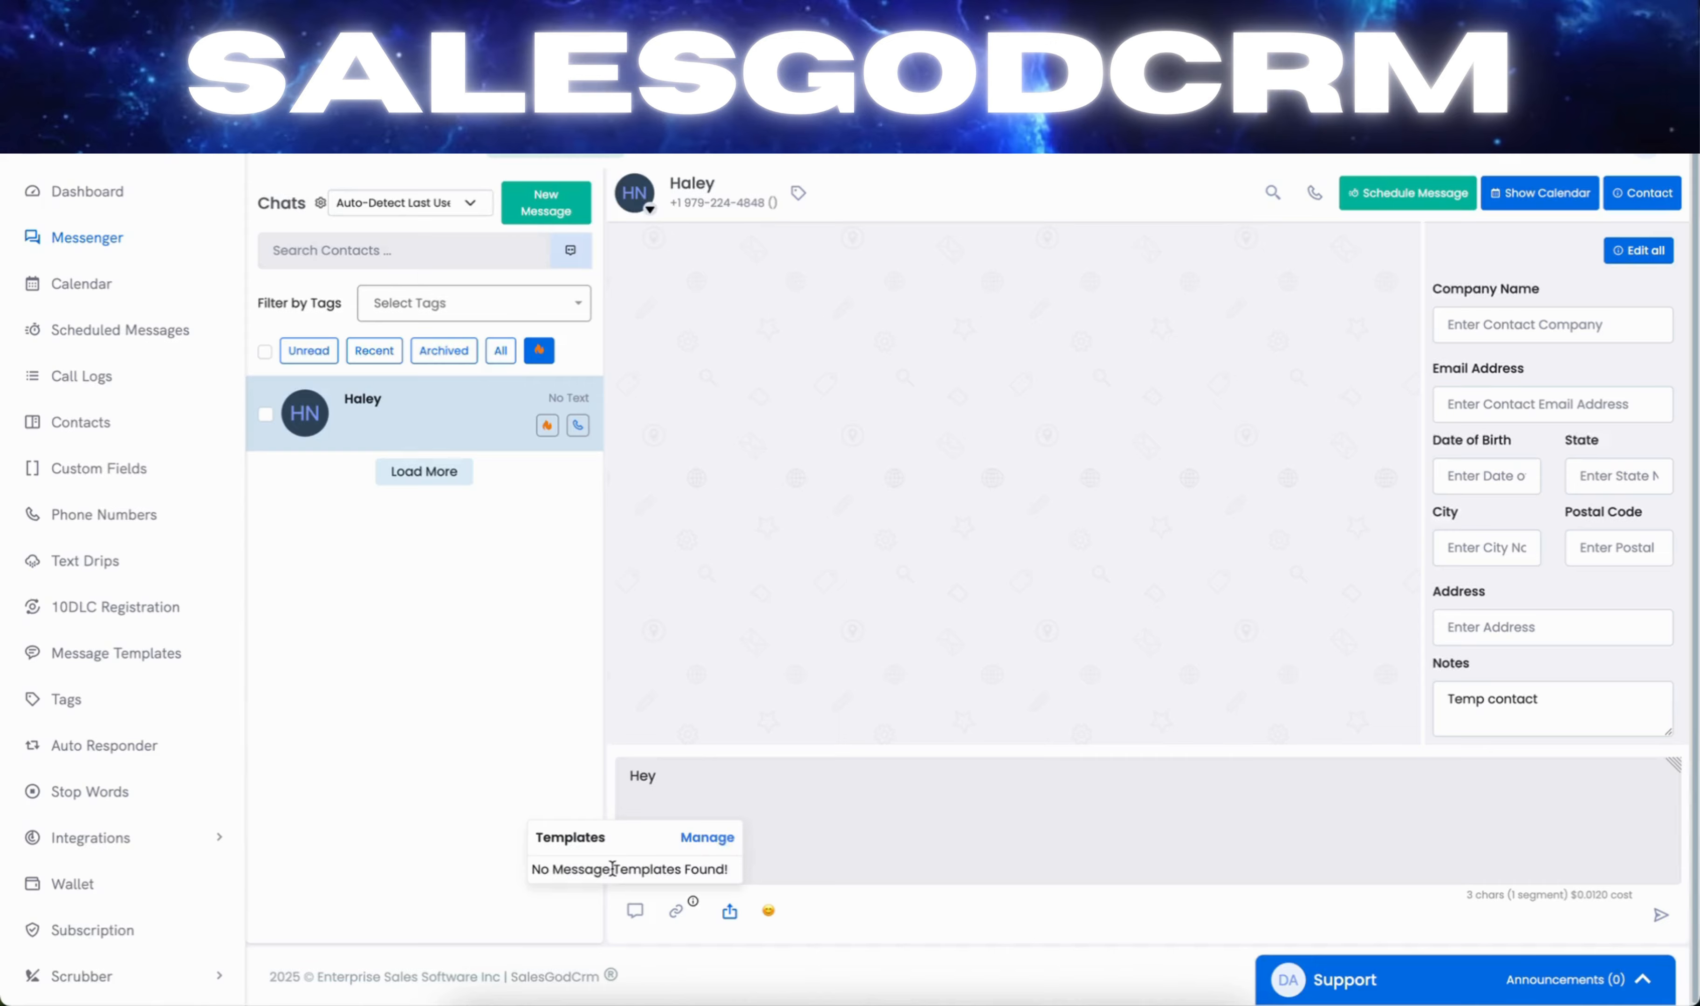
pyautogui.click(635, 911)
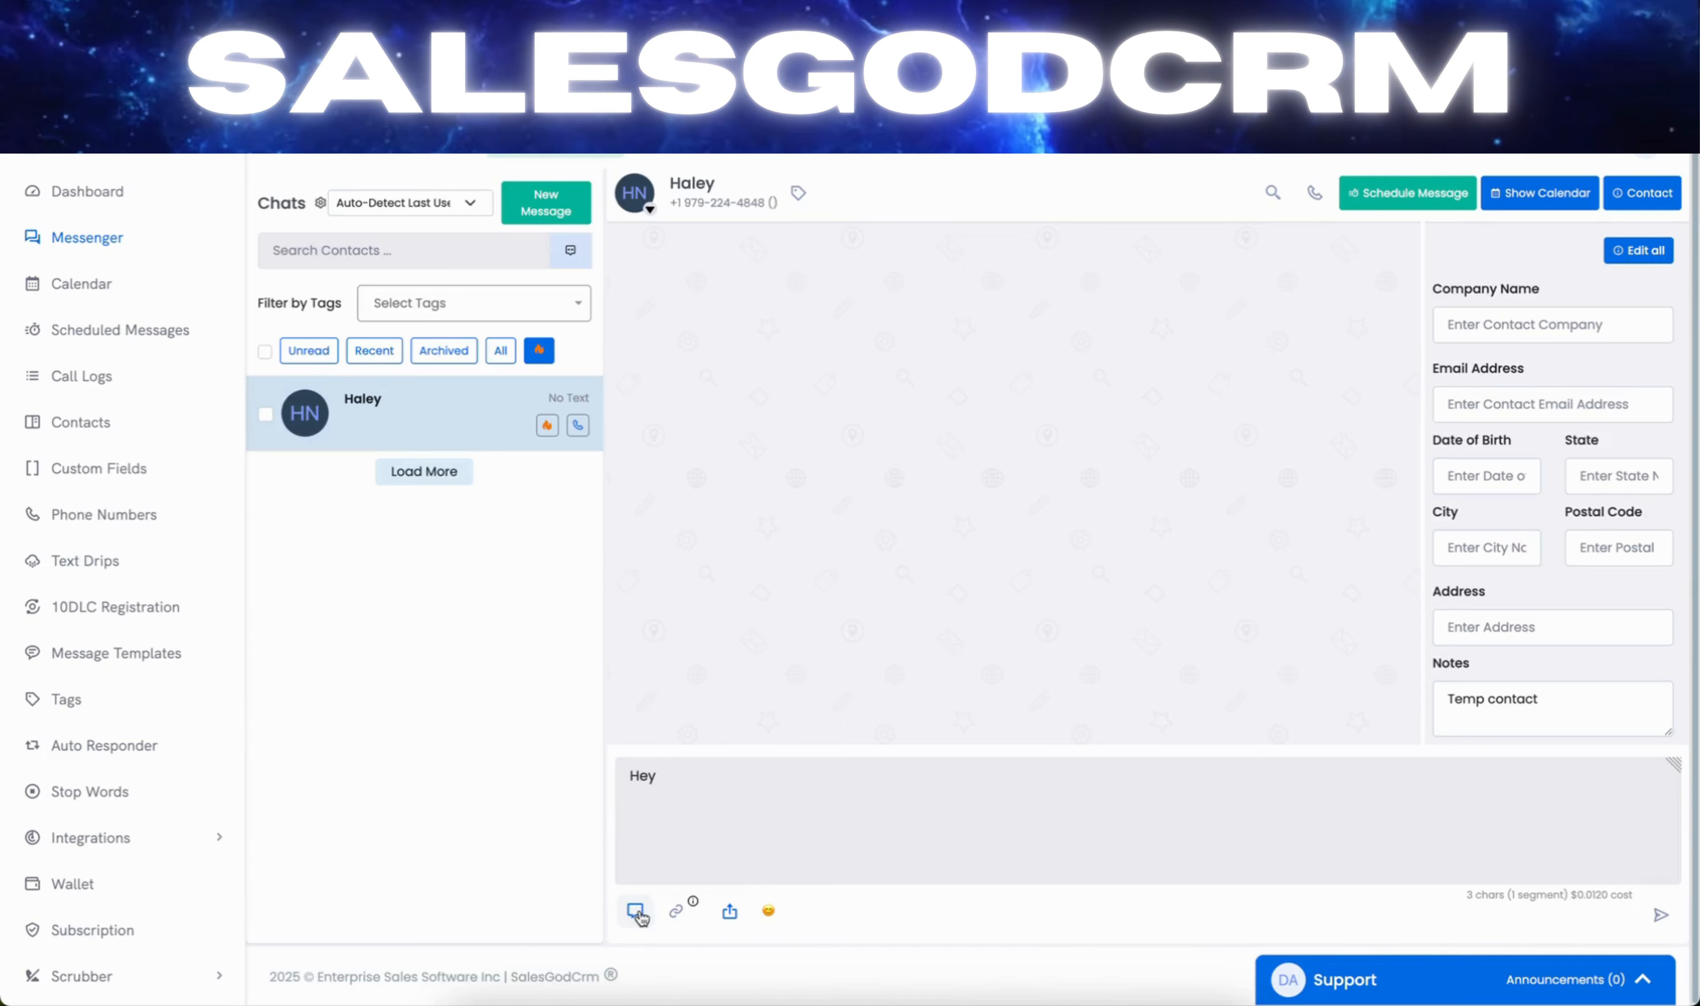
pyautogui.click(636, 910)
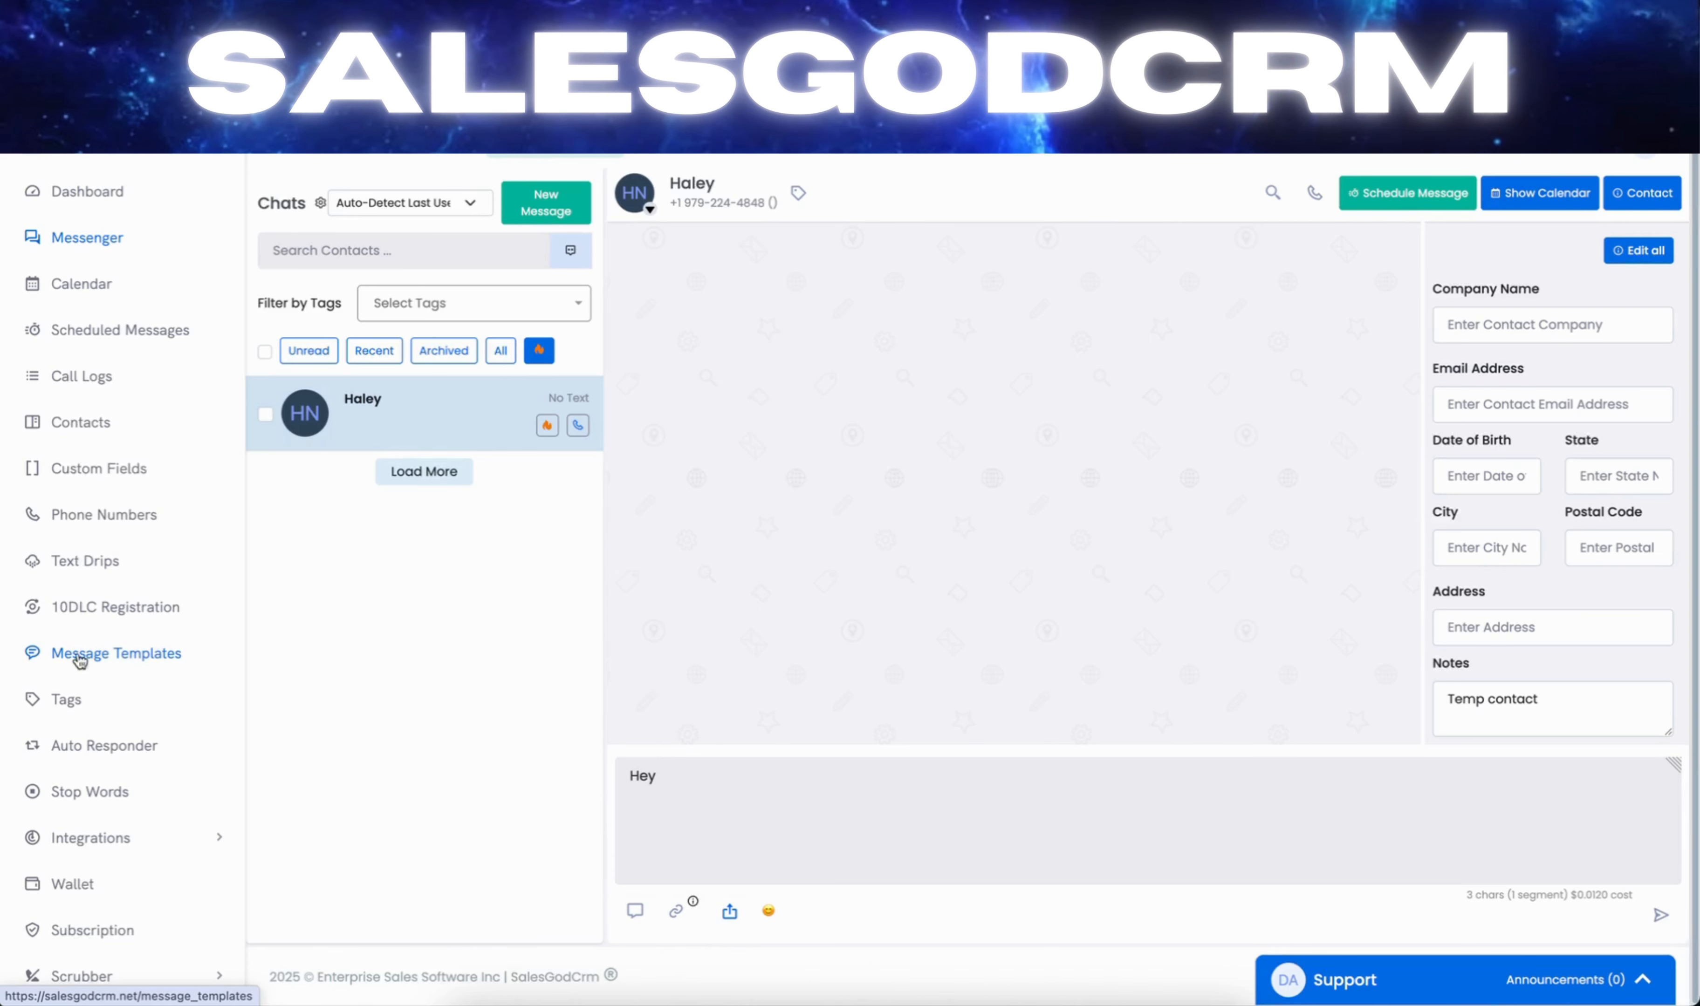
# - Add a message template named "Example" with the message "Test"
pyautogui.click(138, 662)
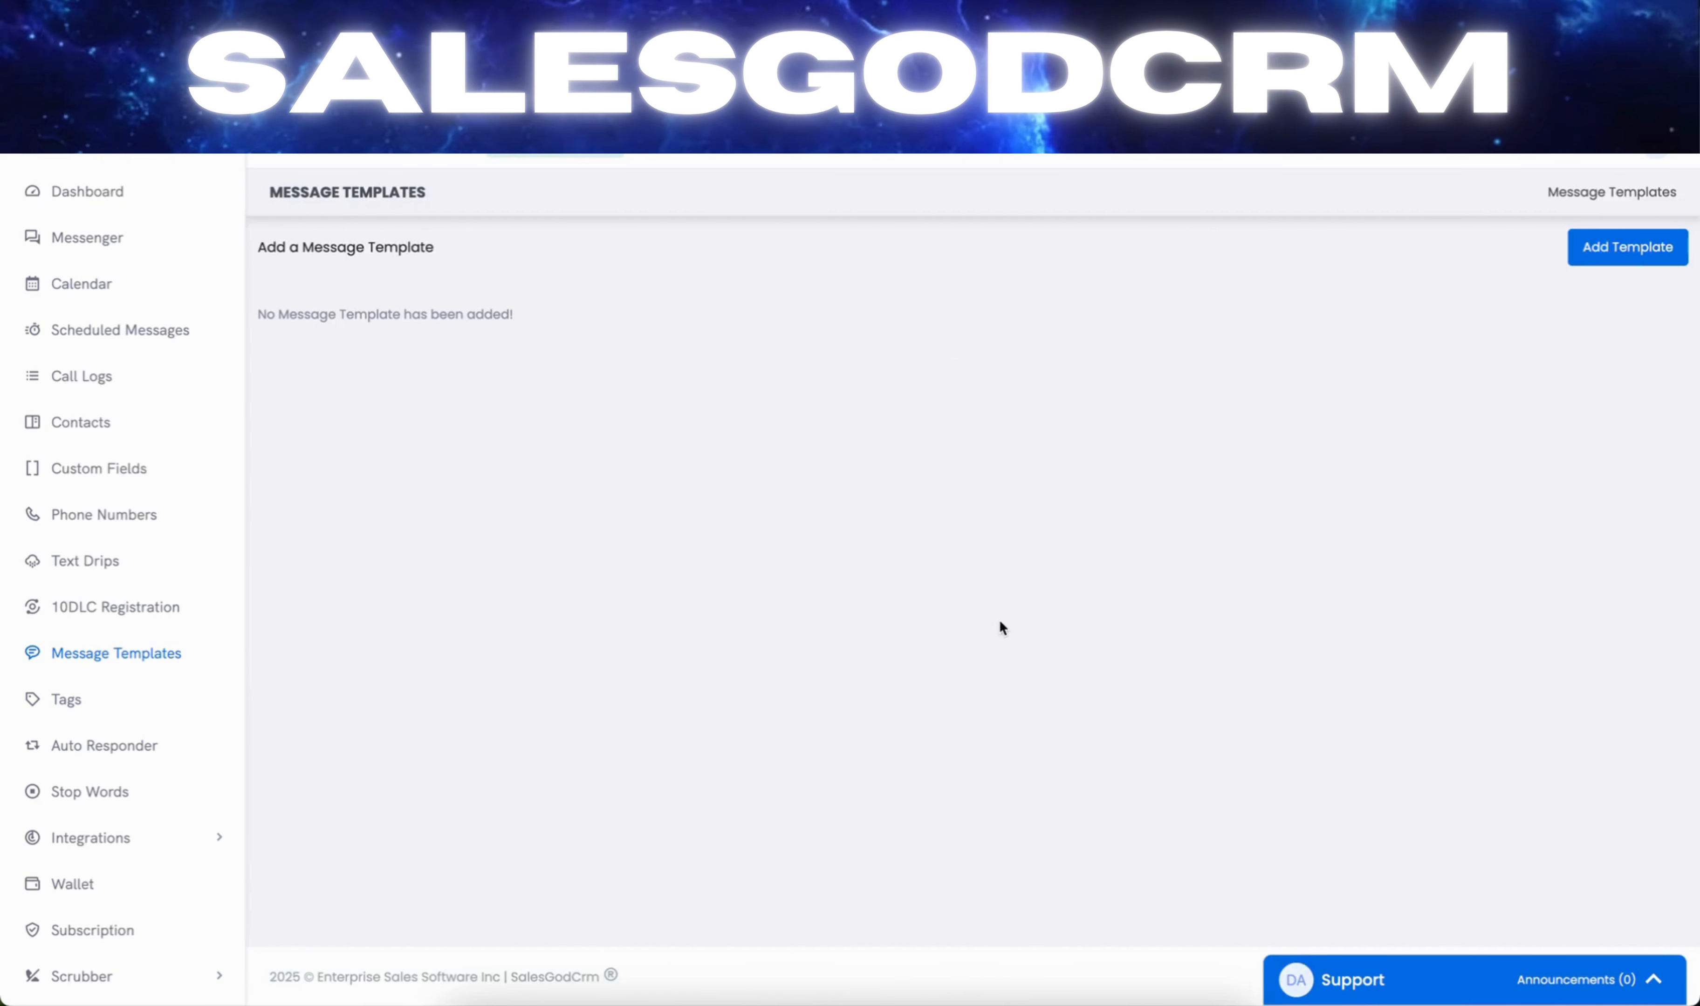
pyautogui.click(1621, 259)
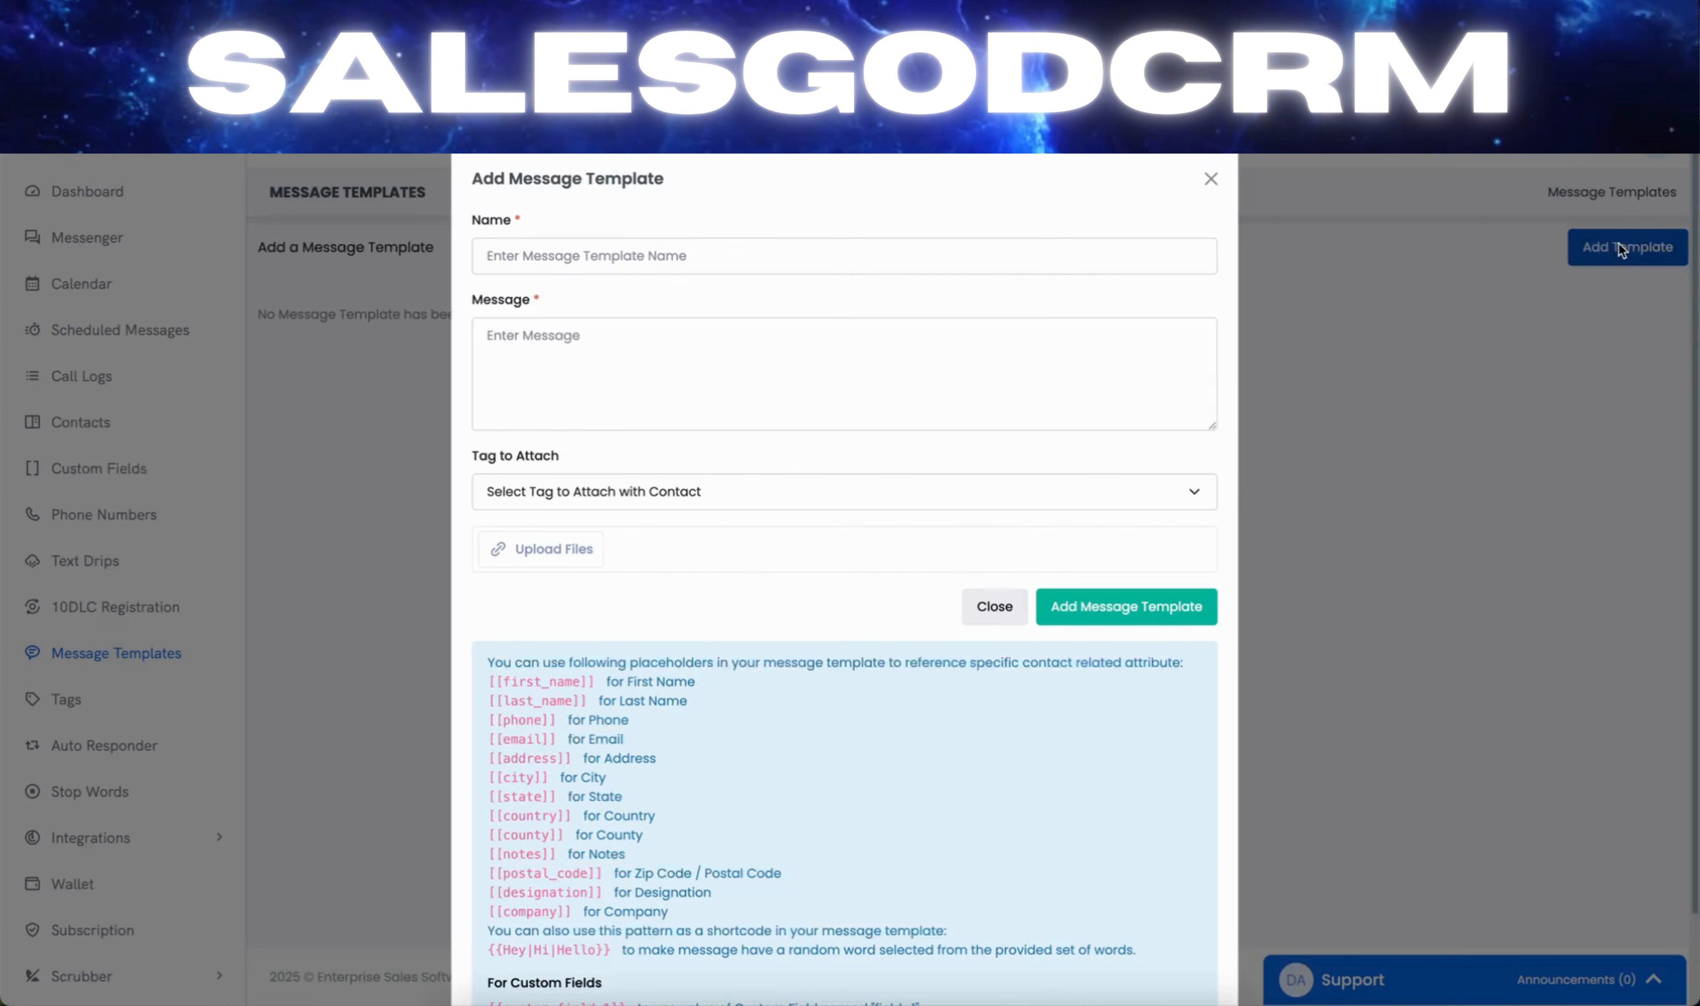
pyautogui.click(550, 256)
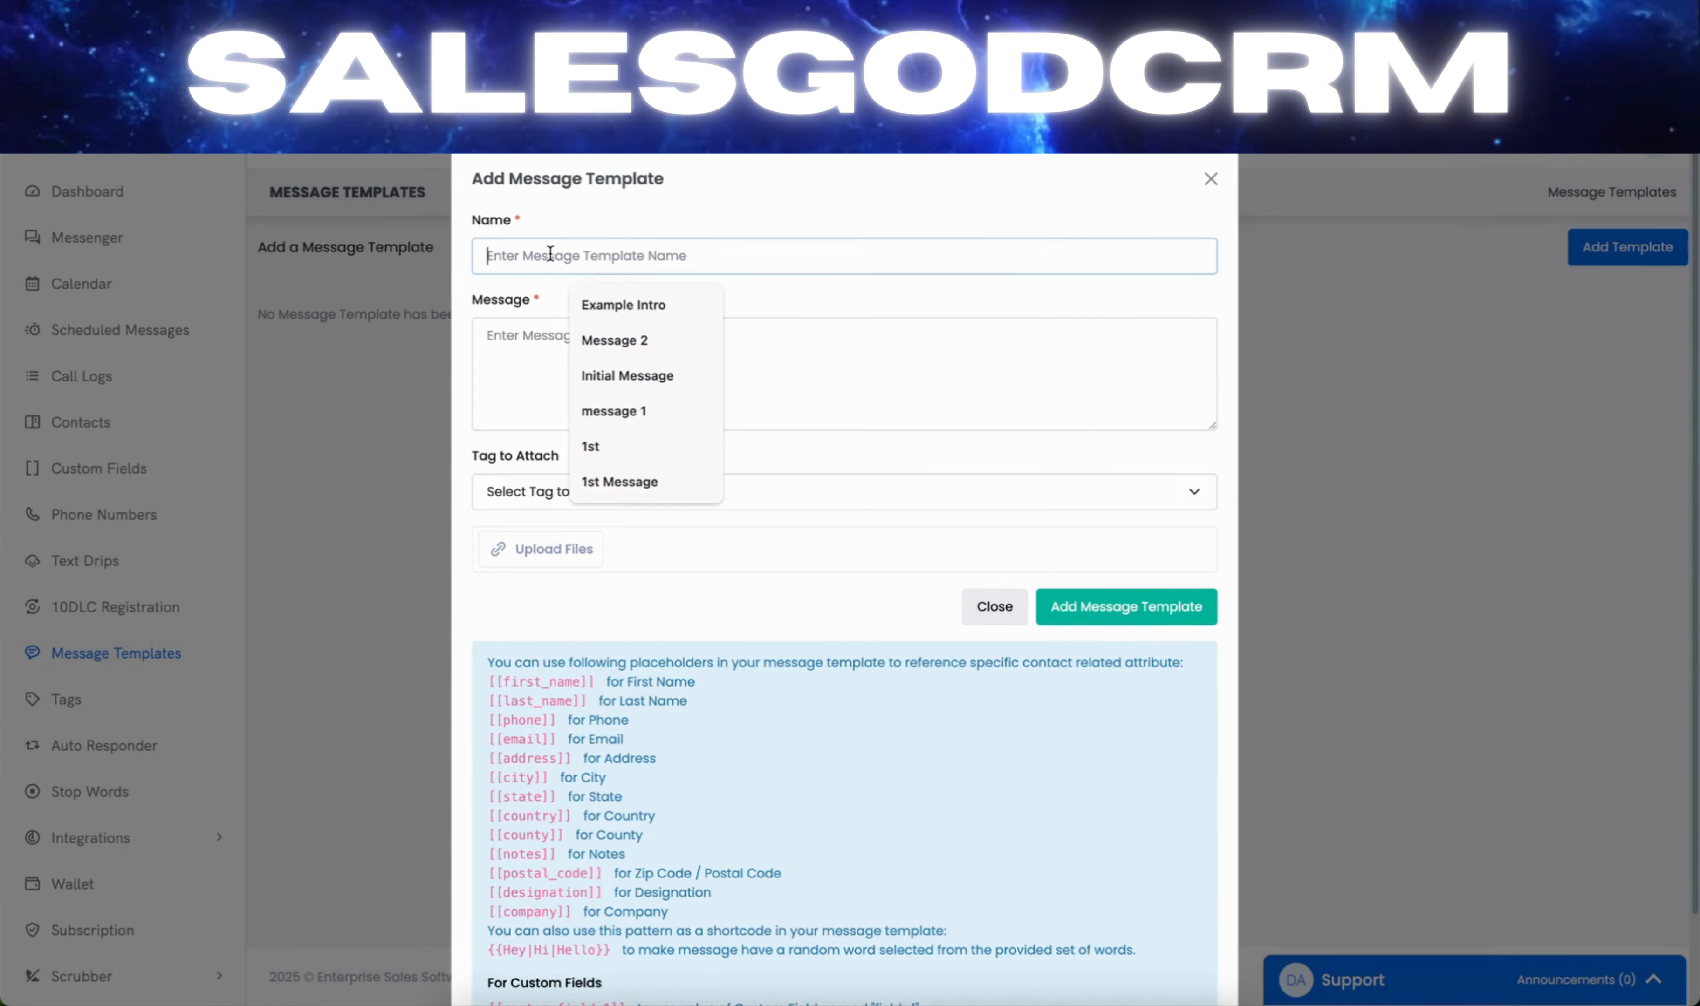
pyautogui.write('Example')
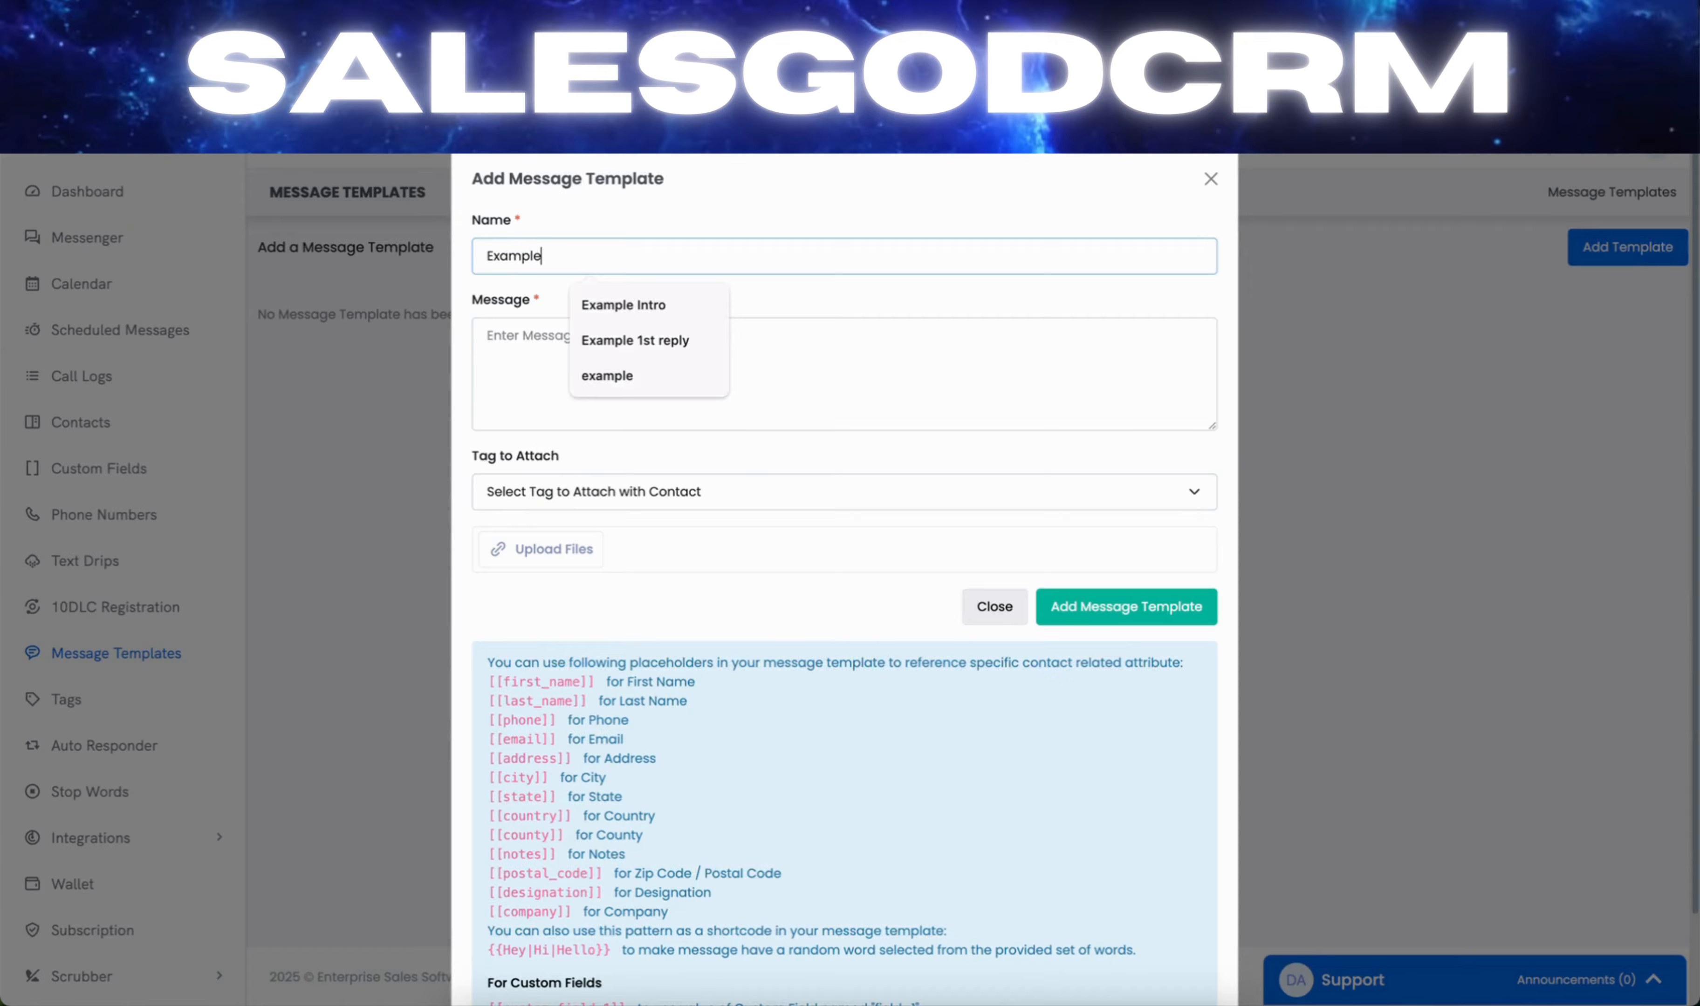
pyautogui.click(488, 330)
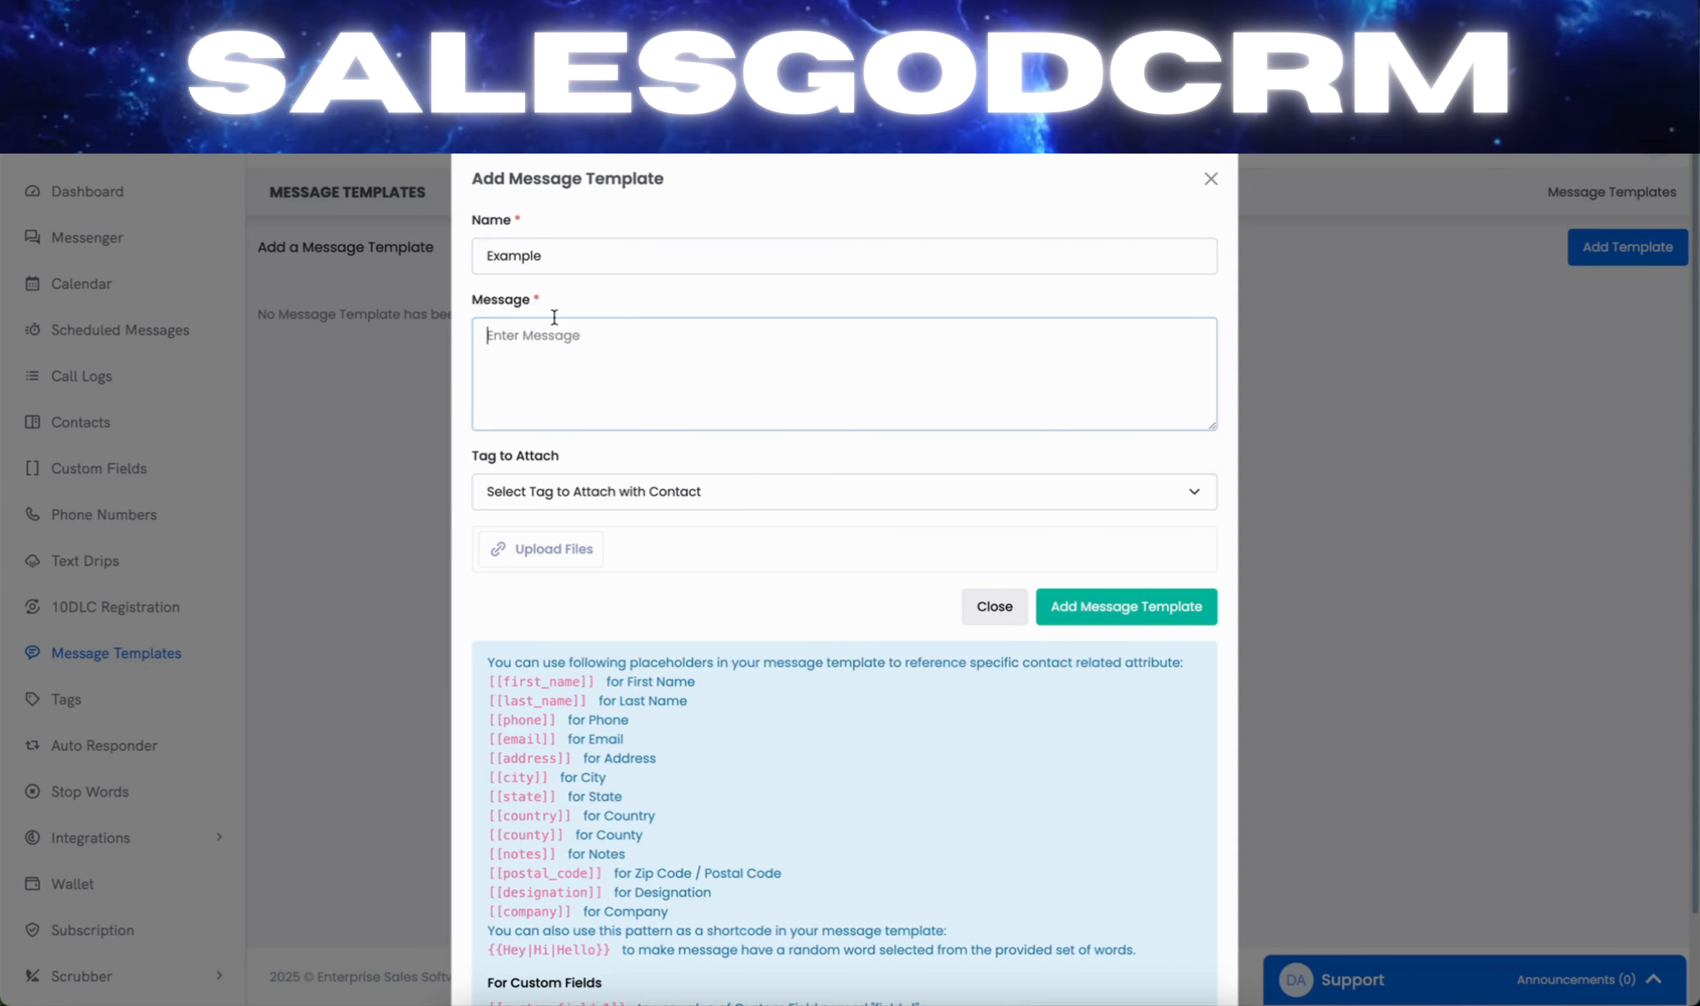
pyautogui.write('Test')
pyautogui.click(1146, 622)
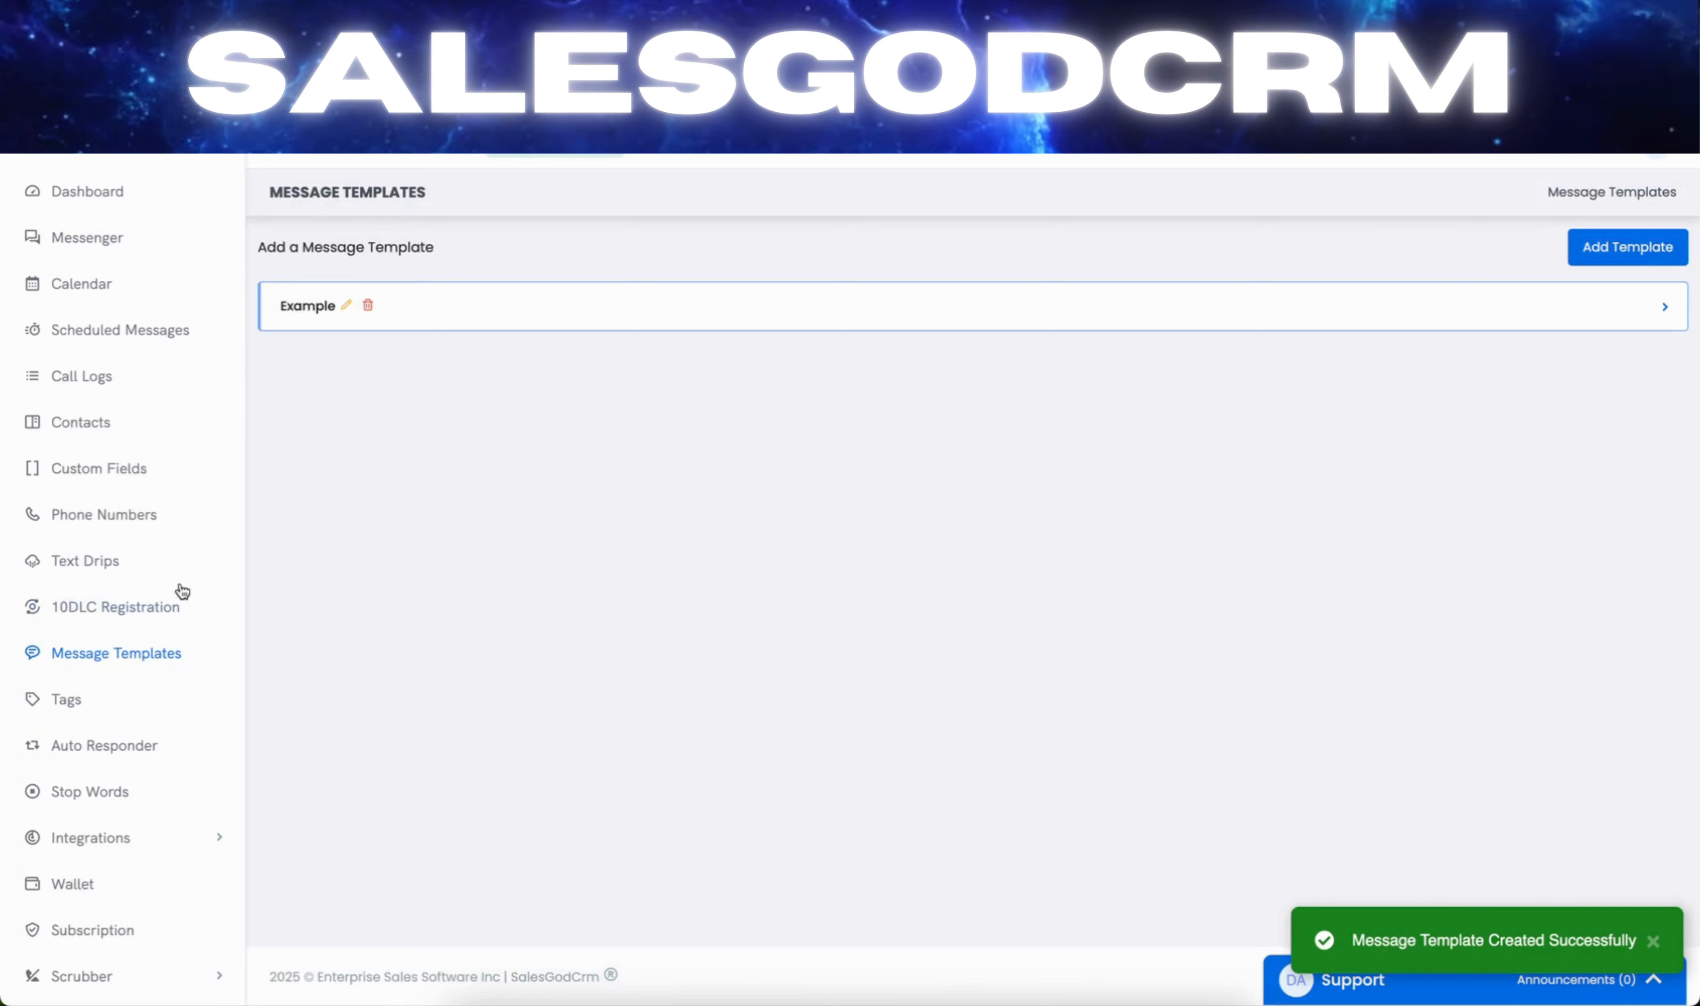
# - Return to the Messenger, look up the hot contact by name and open its conversation from the hot contacts
pyautogui.click(103, 242)
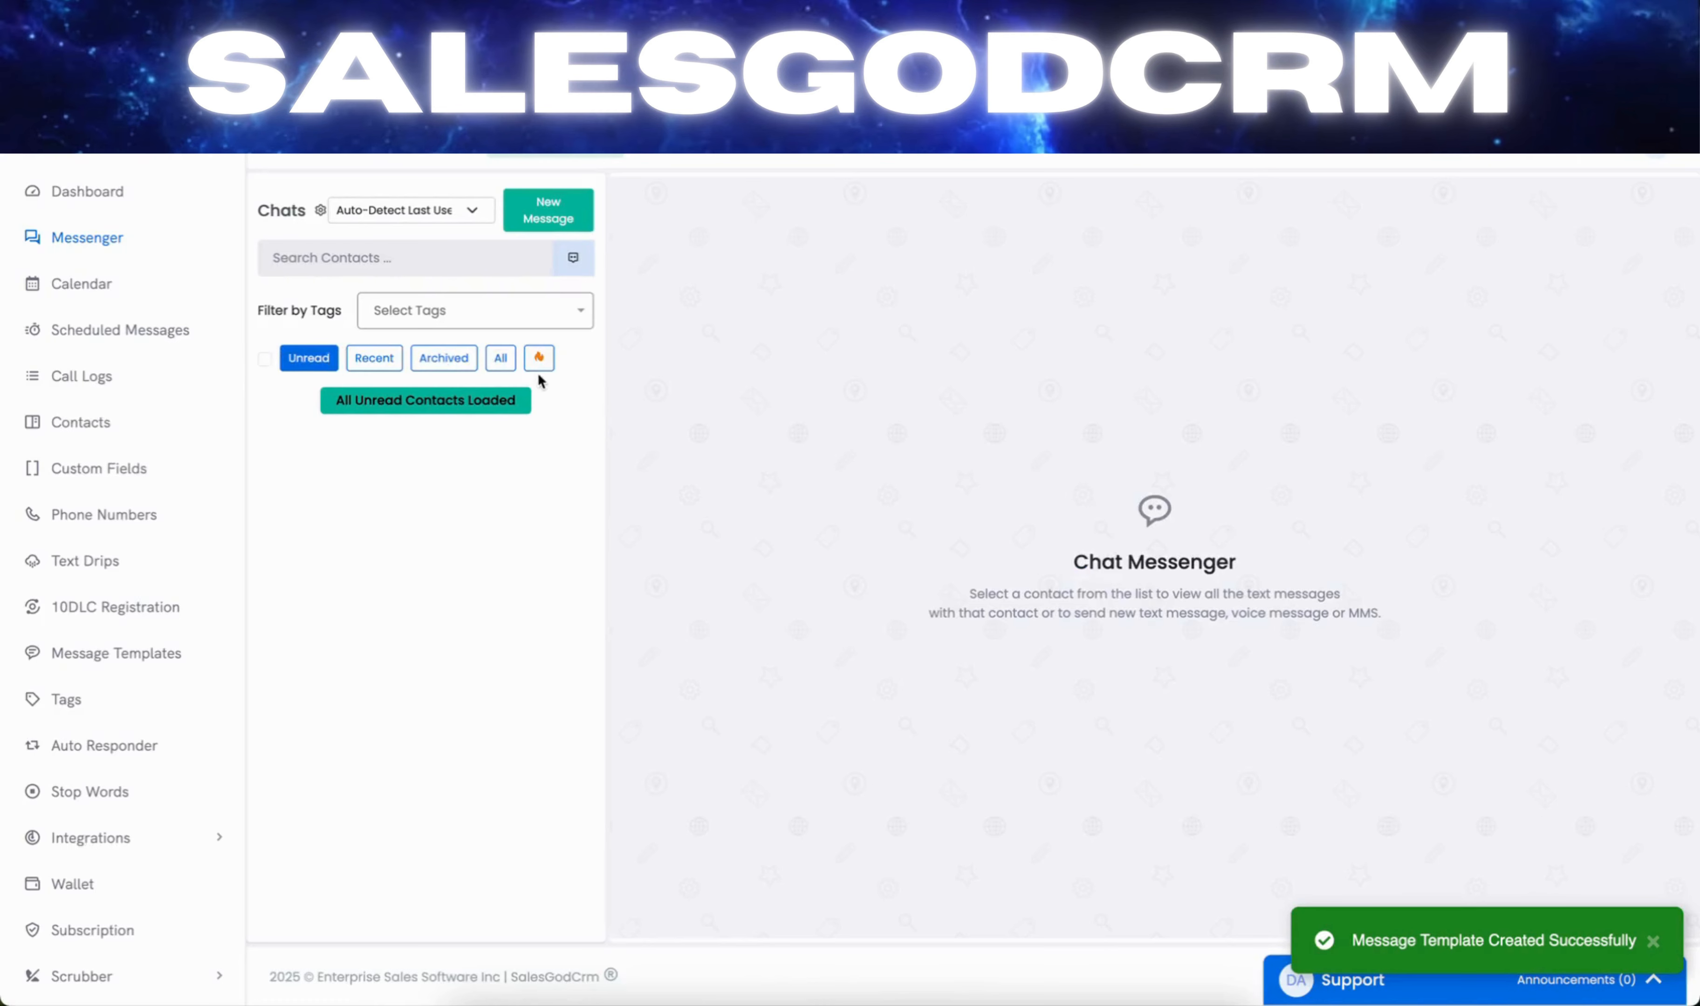
pyautogui.click(538, 359)
pyautogui.click(511, 365)
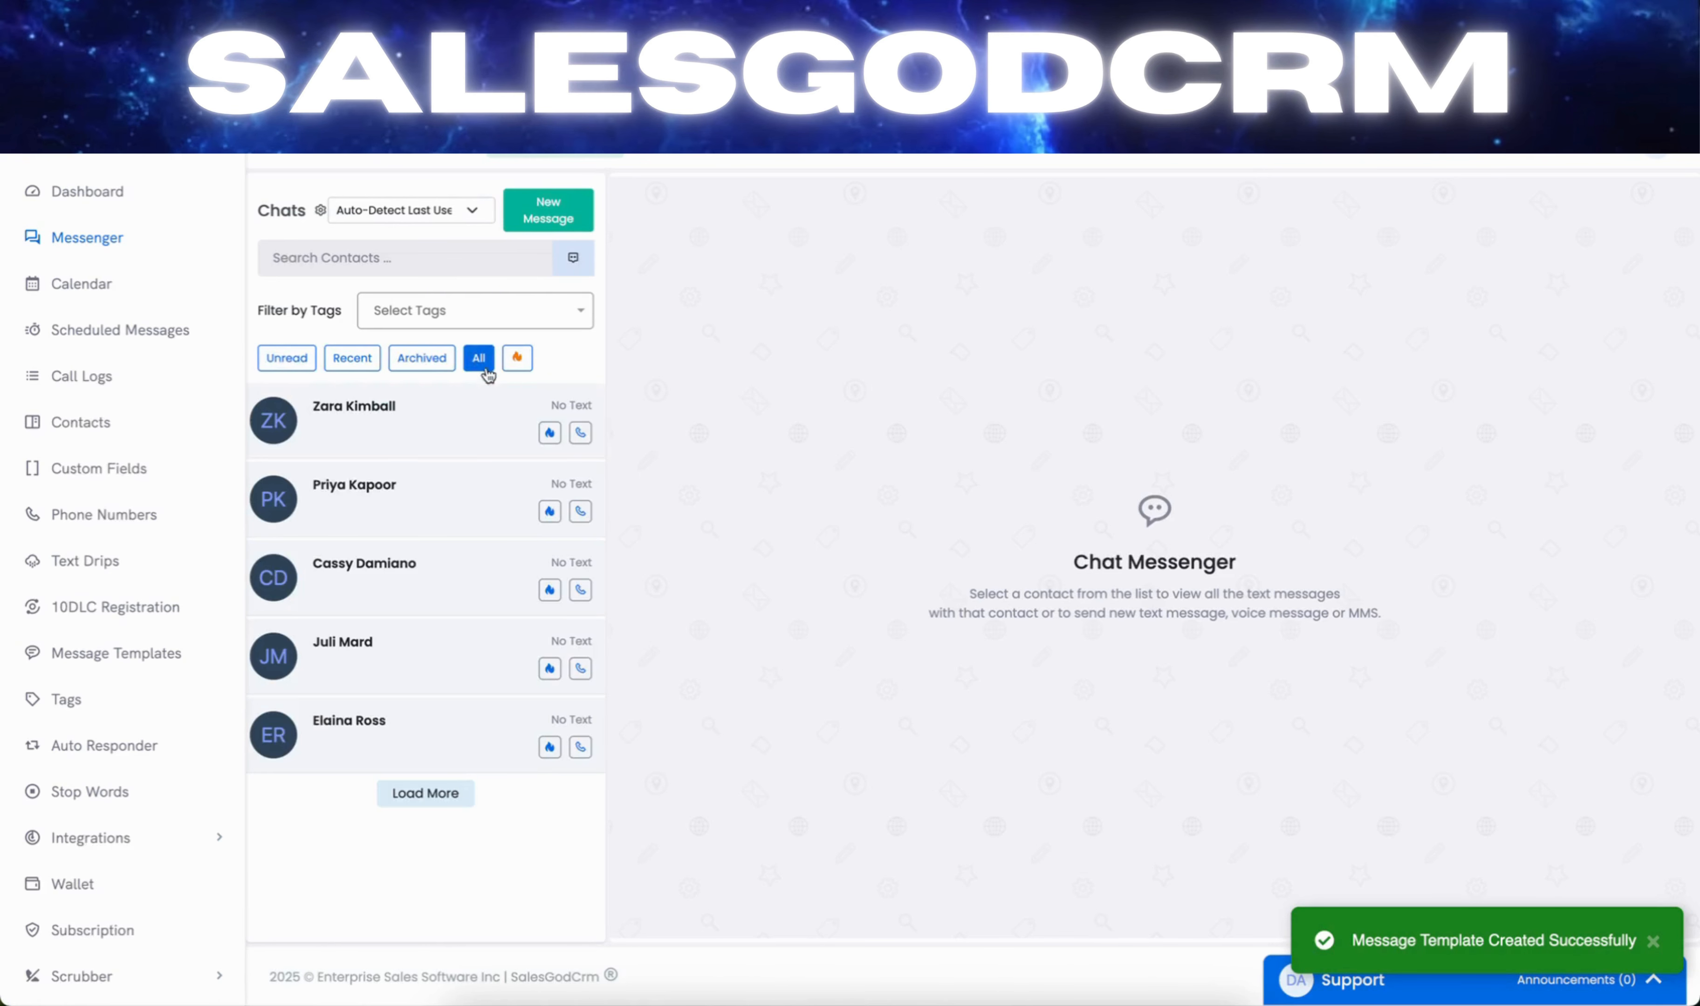
pyautogui.click(419, 737)
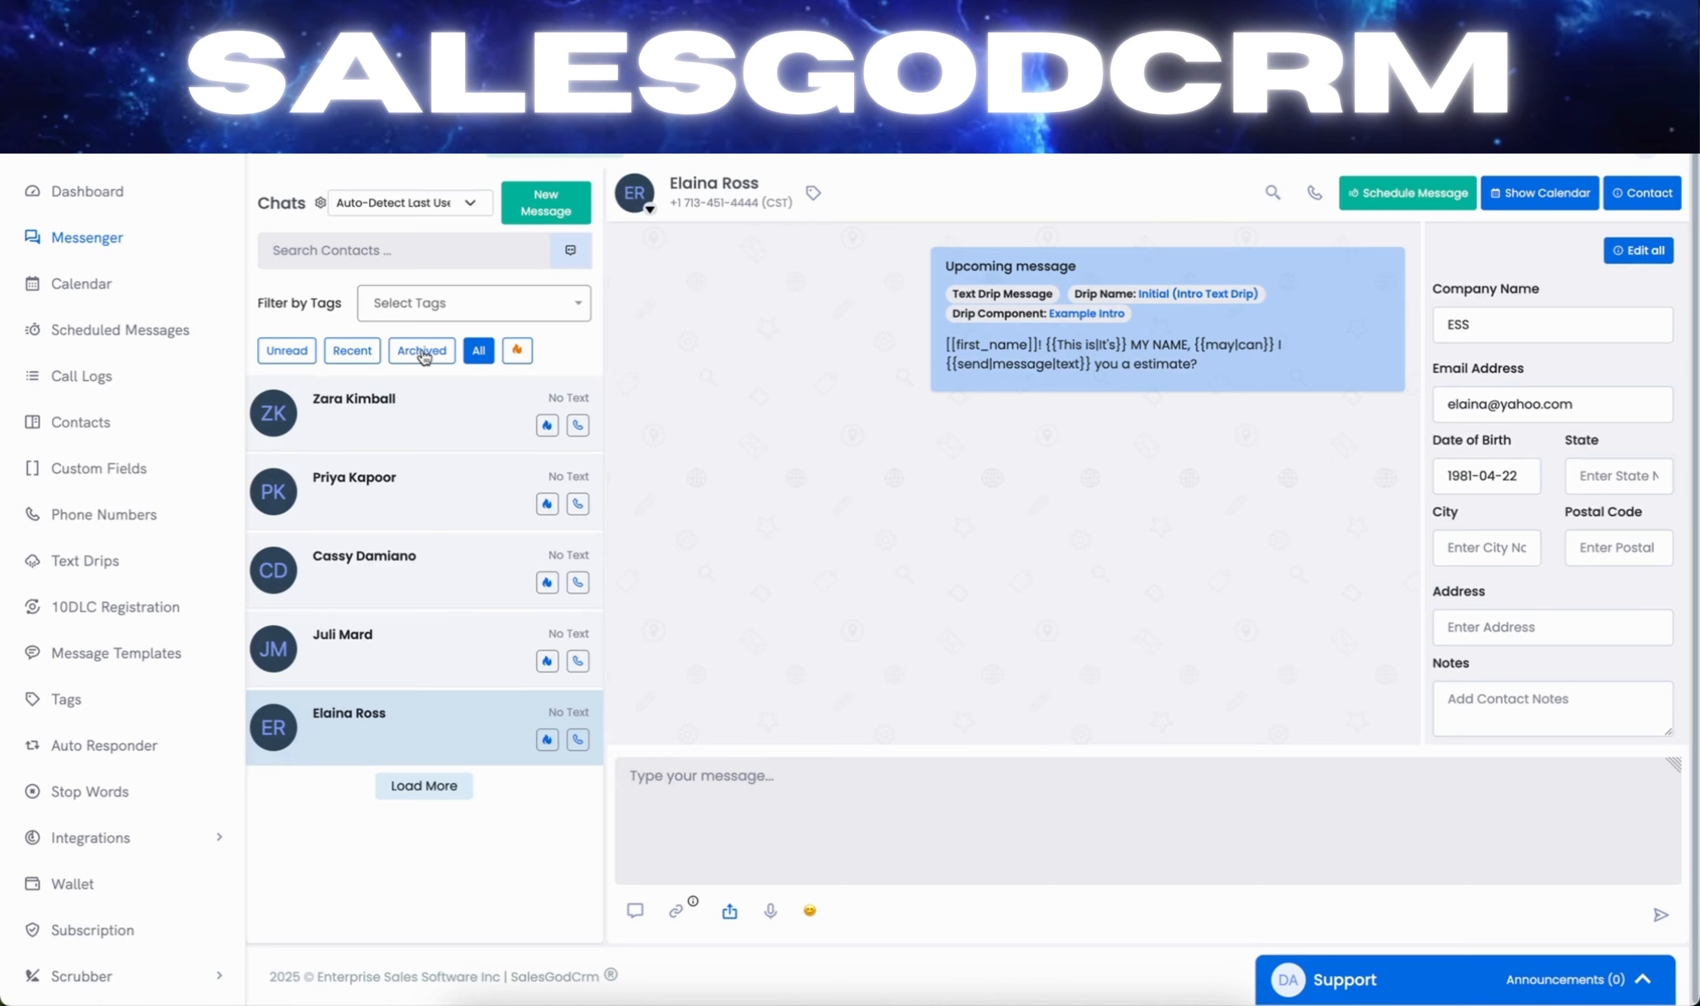
pyautogui.write('haley')
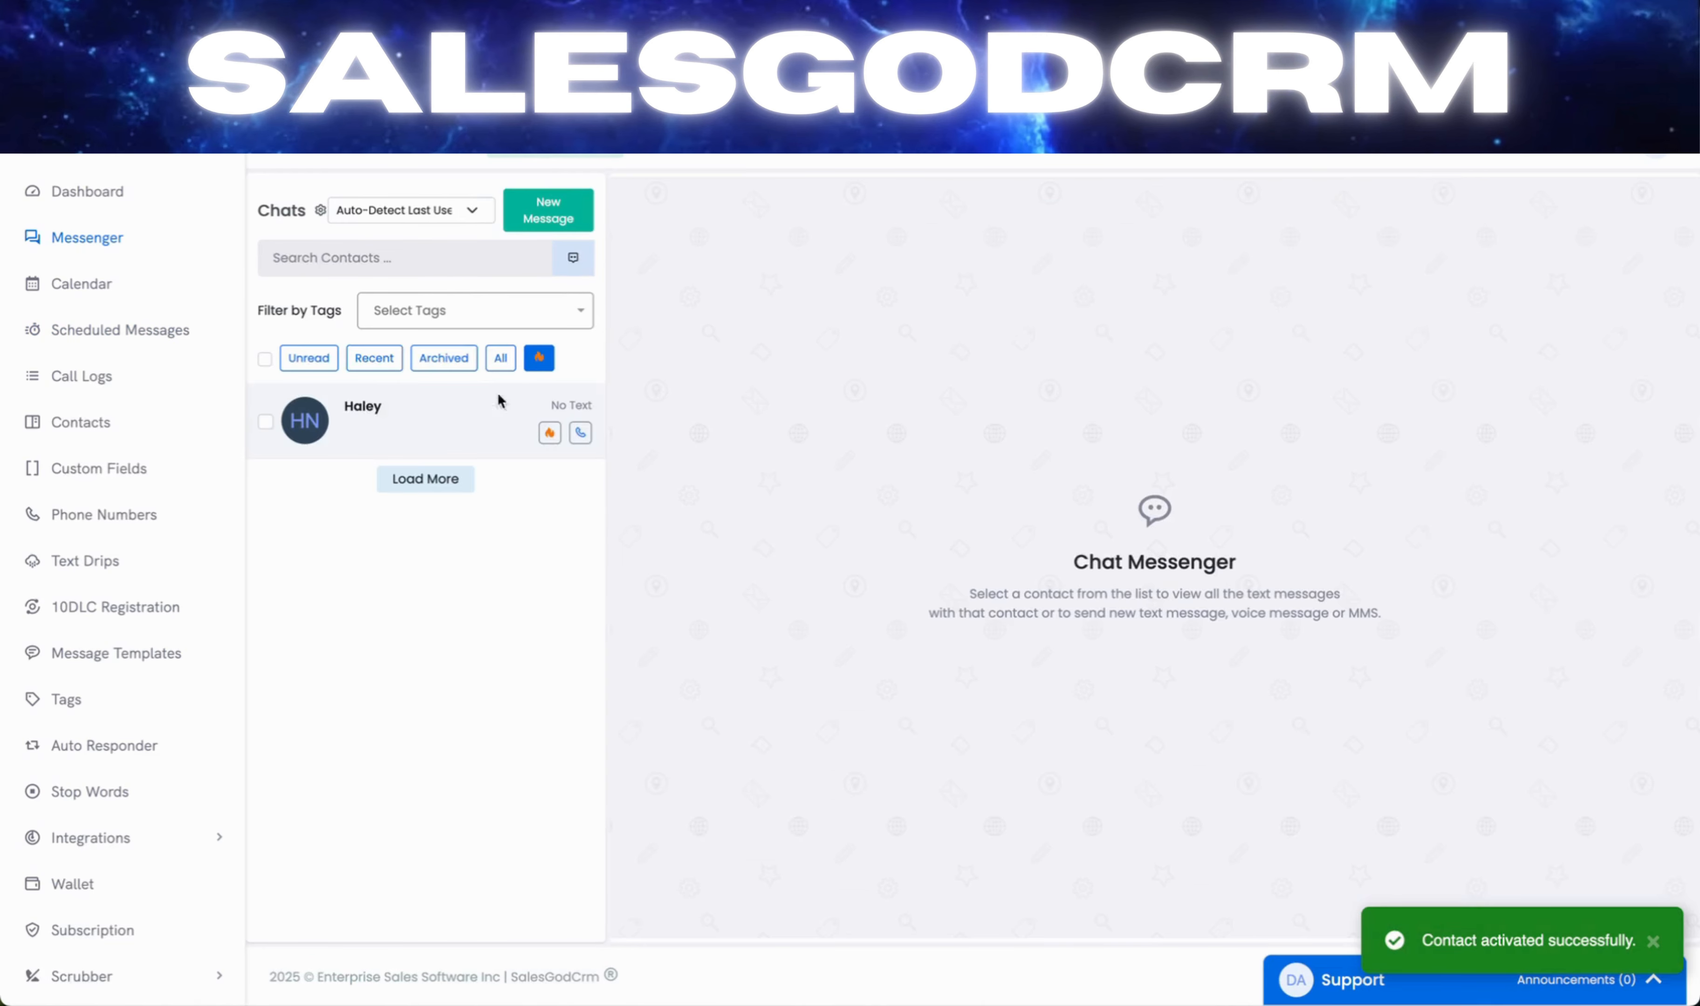
pyautogui.click(460, 427)
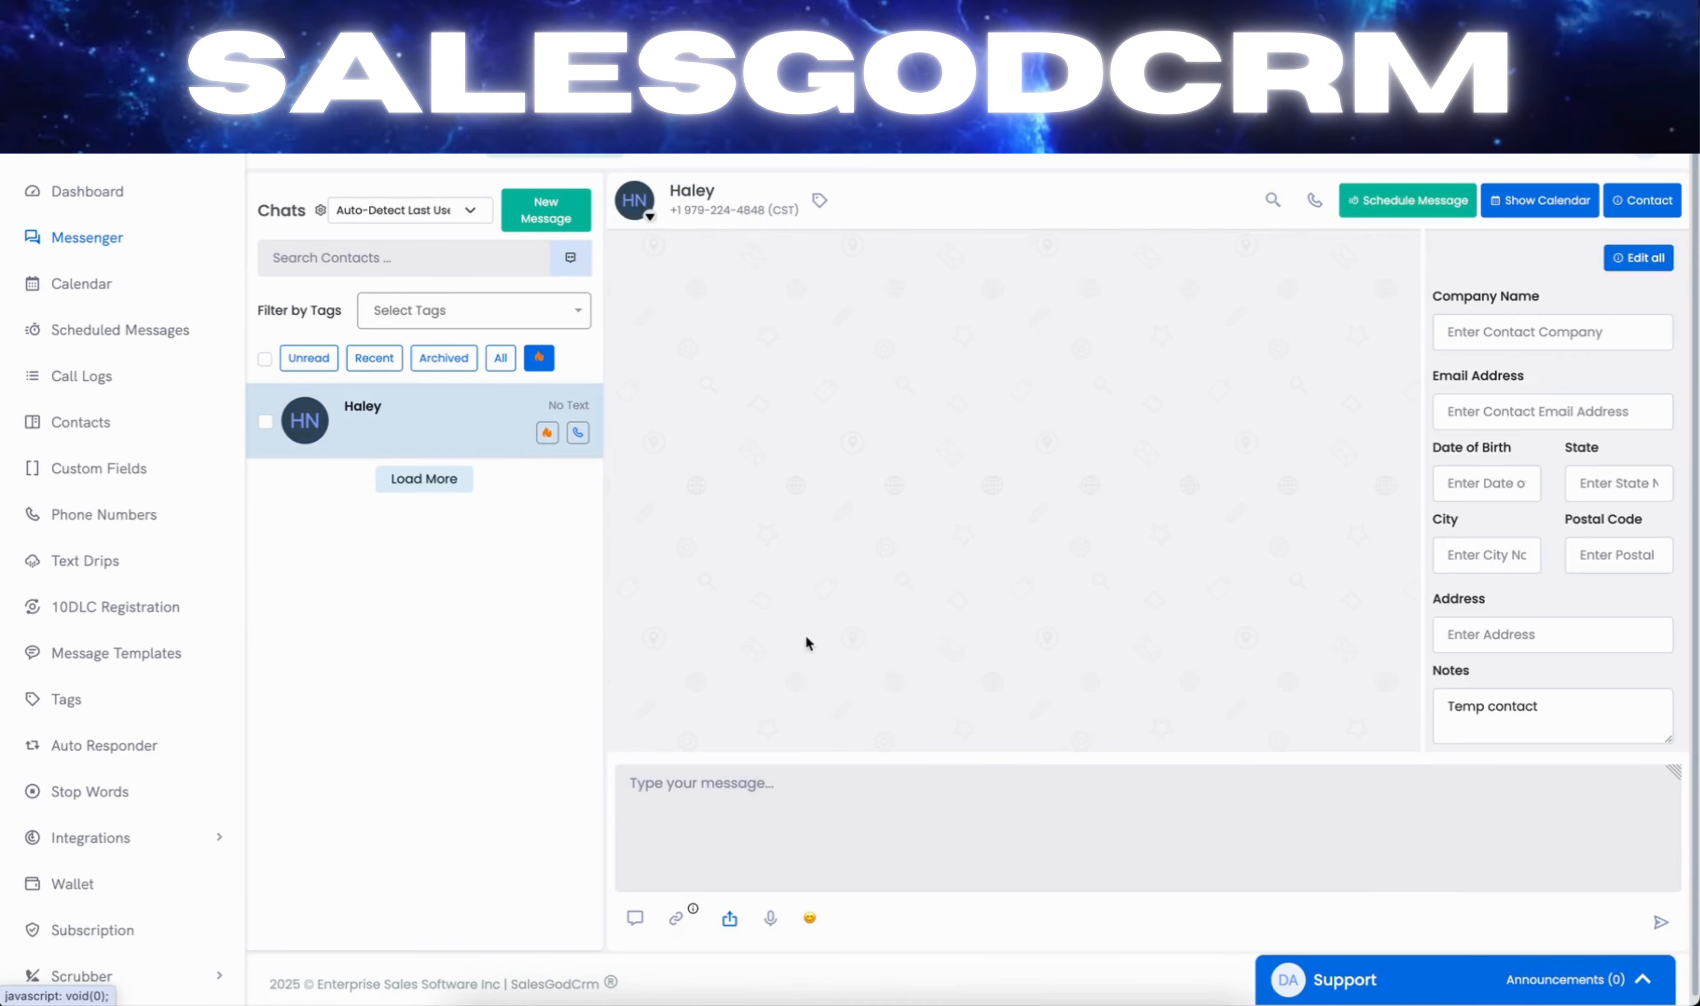
# - Insert the "Example" template into the hot contact's message box and clear the text without sending it
pyautogui.click(635, 919)
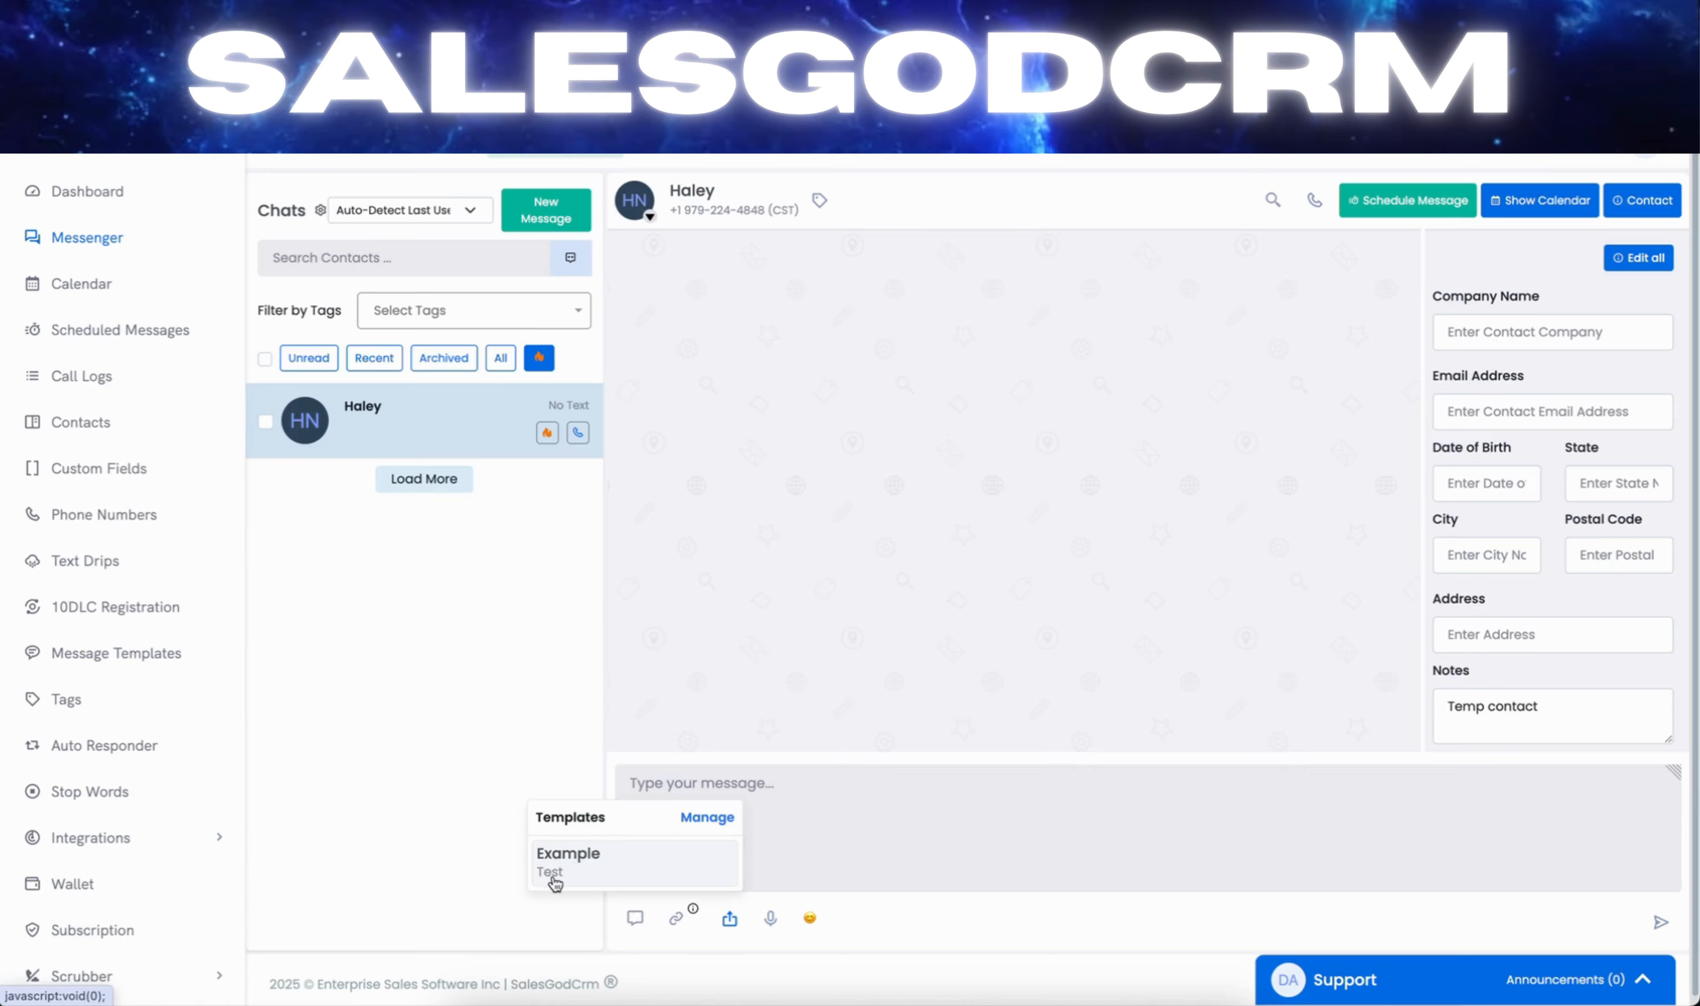
pyautogui.click(591, 878)
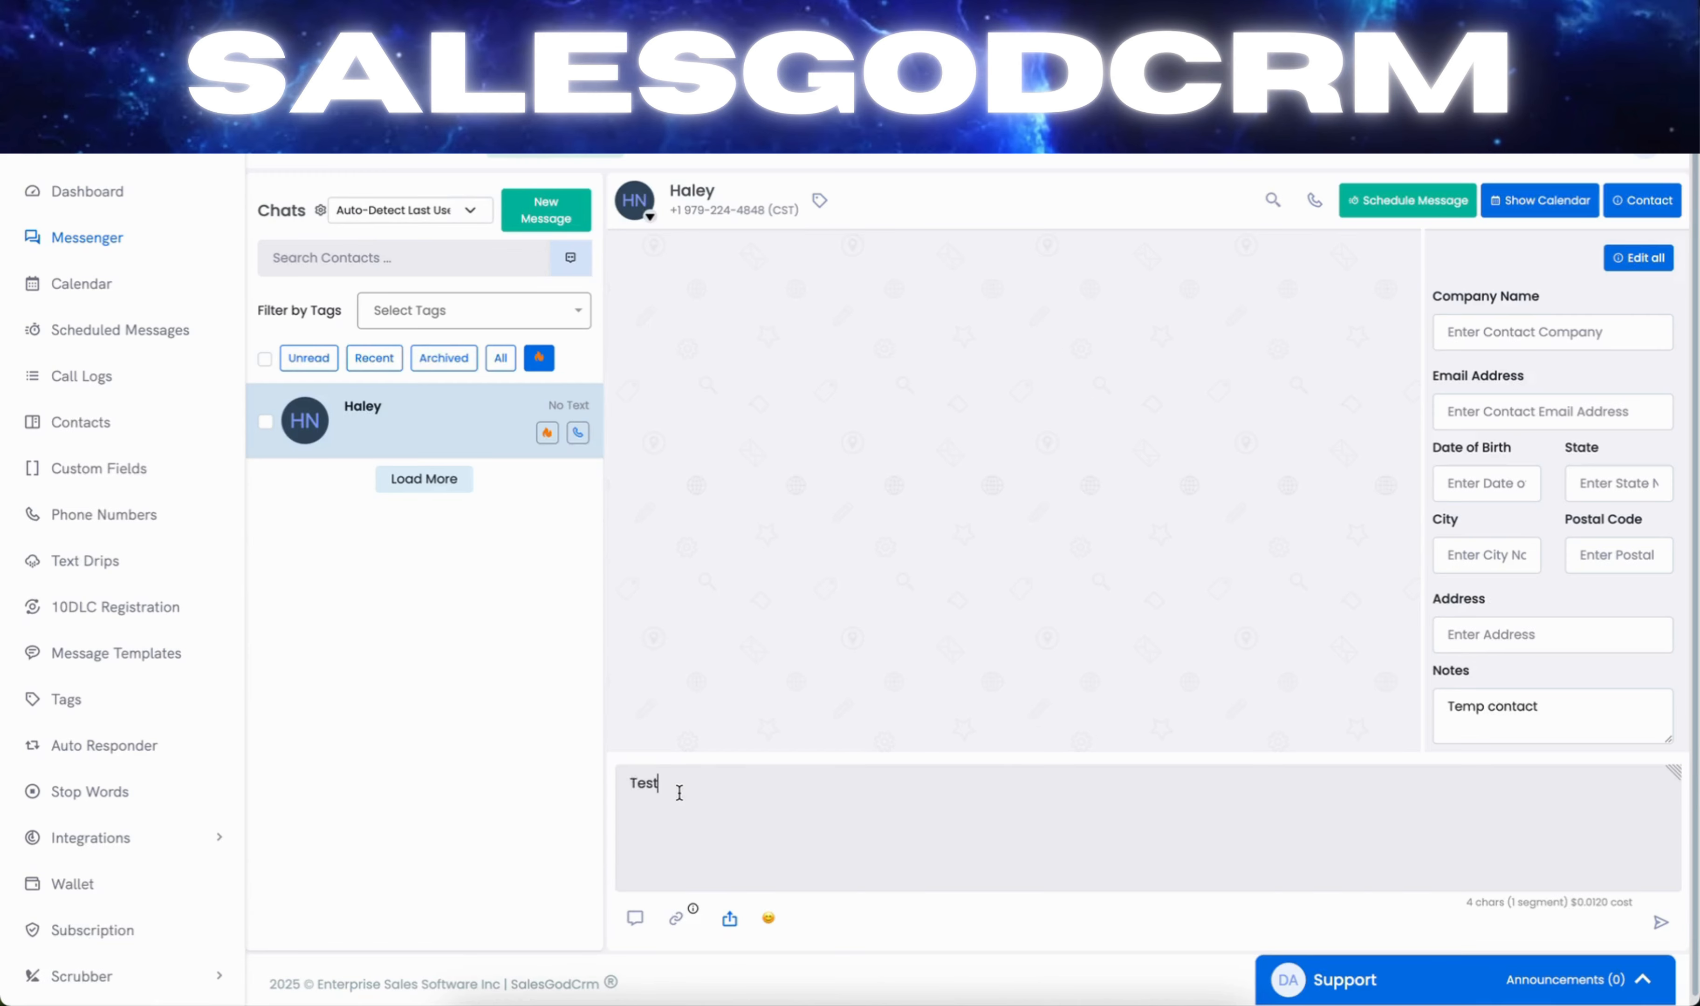
pyautogui.moveTo(678, 794); pyautogui.dragTo(610, 786)
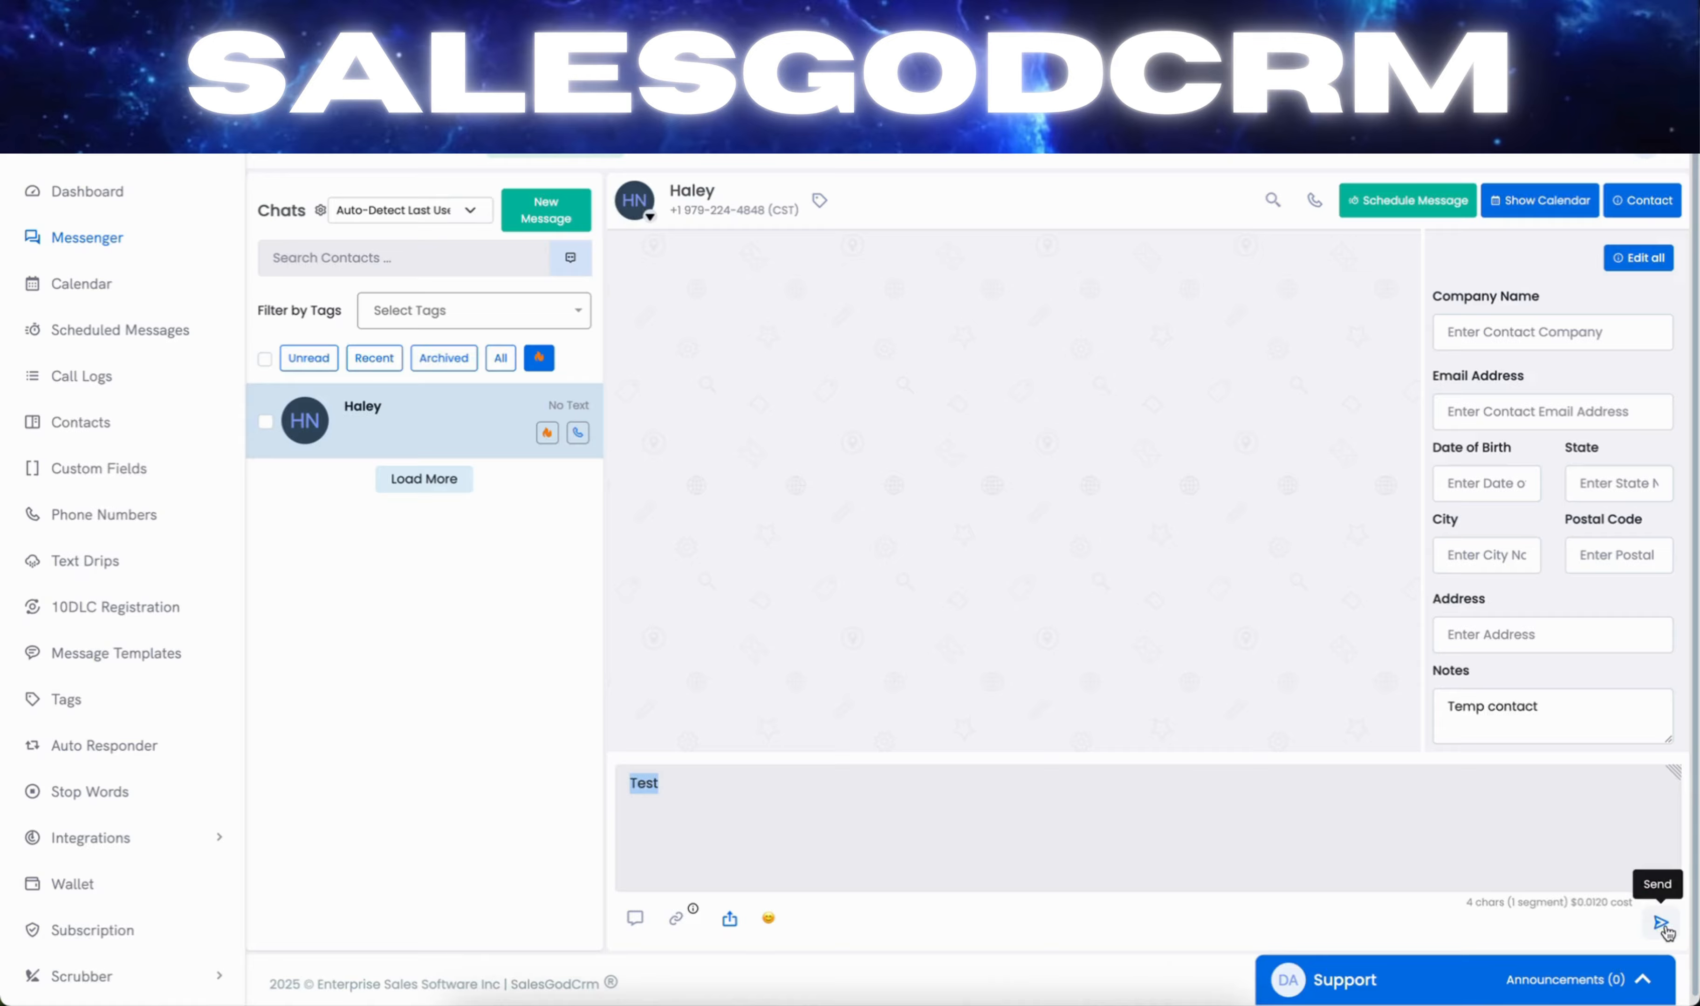
pyautogui.moveTo(910, 823); pyautogui.dragTo(641, 767)
pyautogui.press('BackSpace')
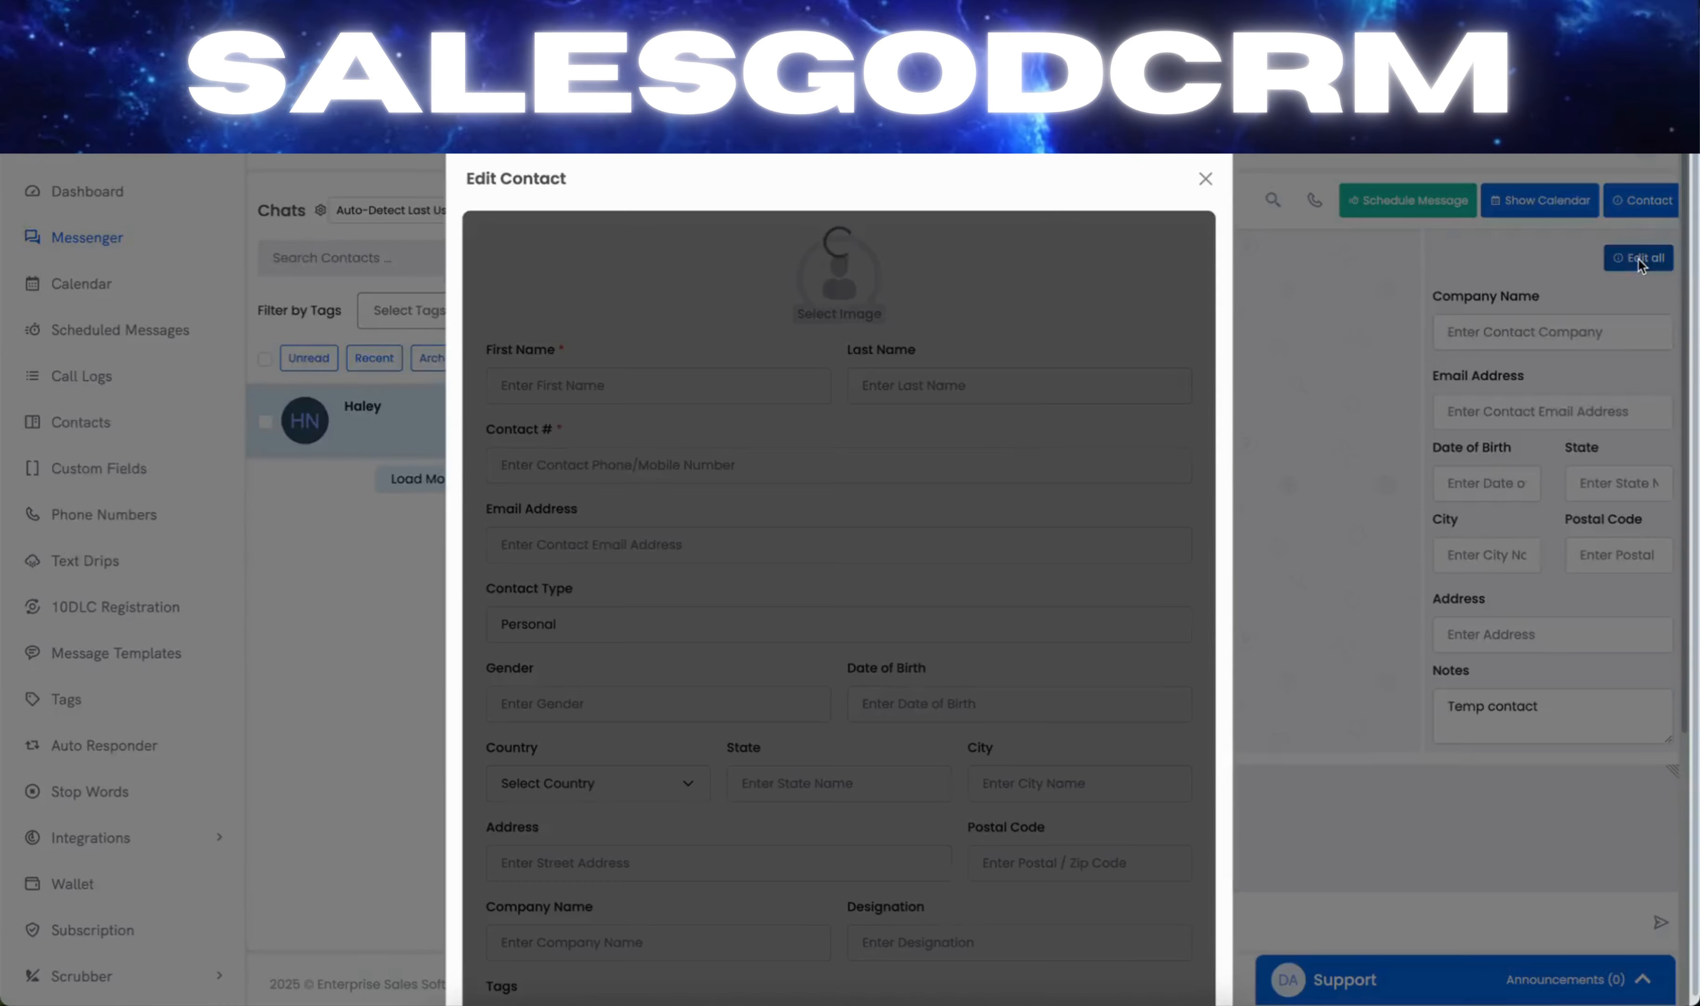
# - Check the contact's full edit form without changing it and hide the contact details beside the conversation
pyautogui.click(1638, 258)
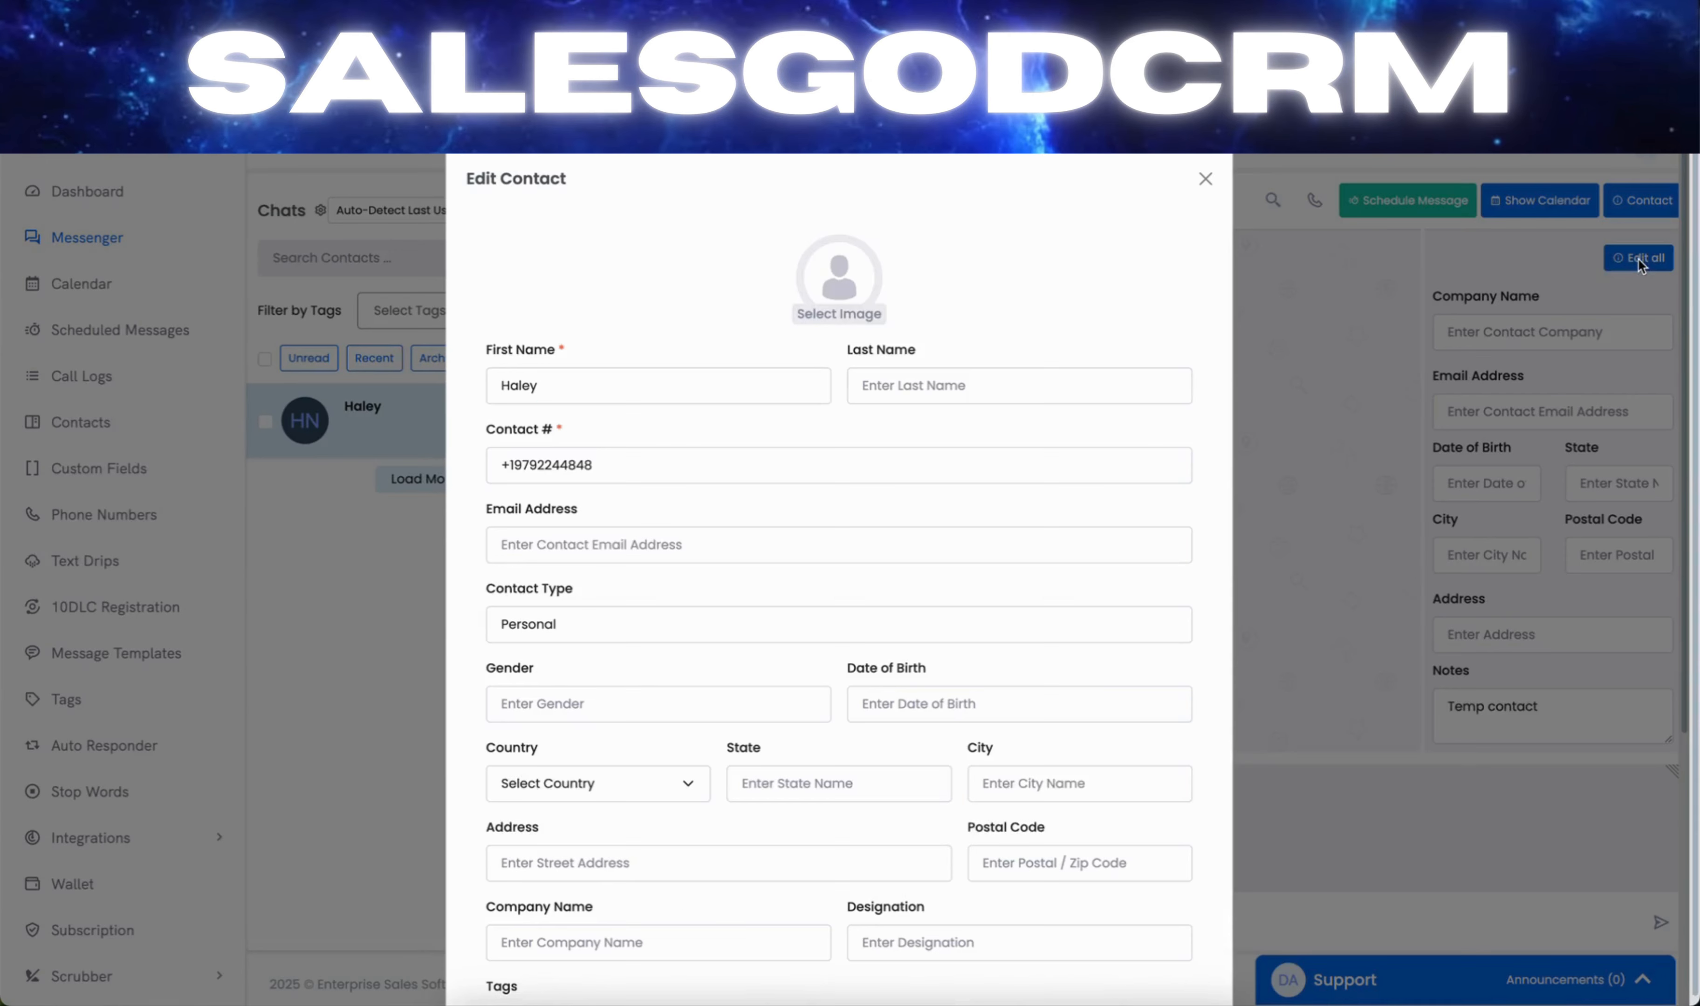
pyautogui.click(1202, 181)
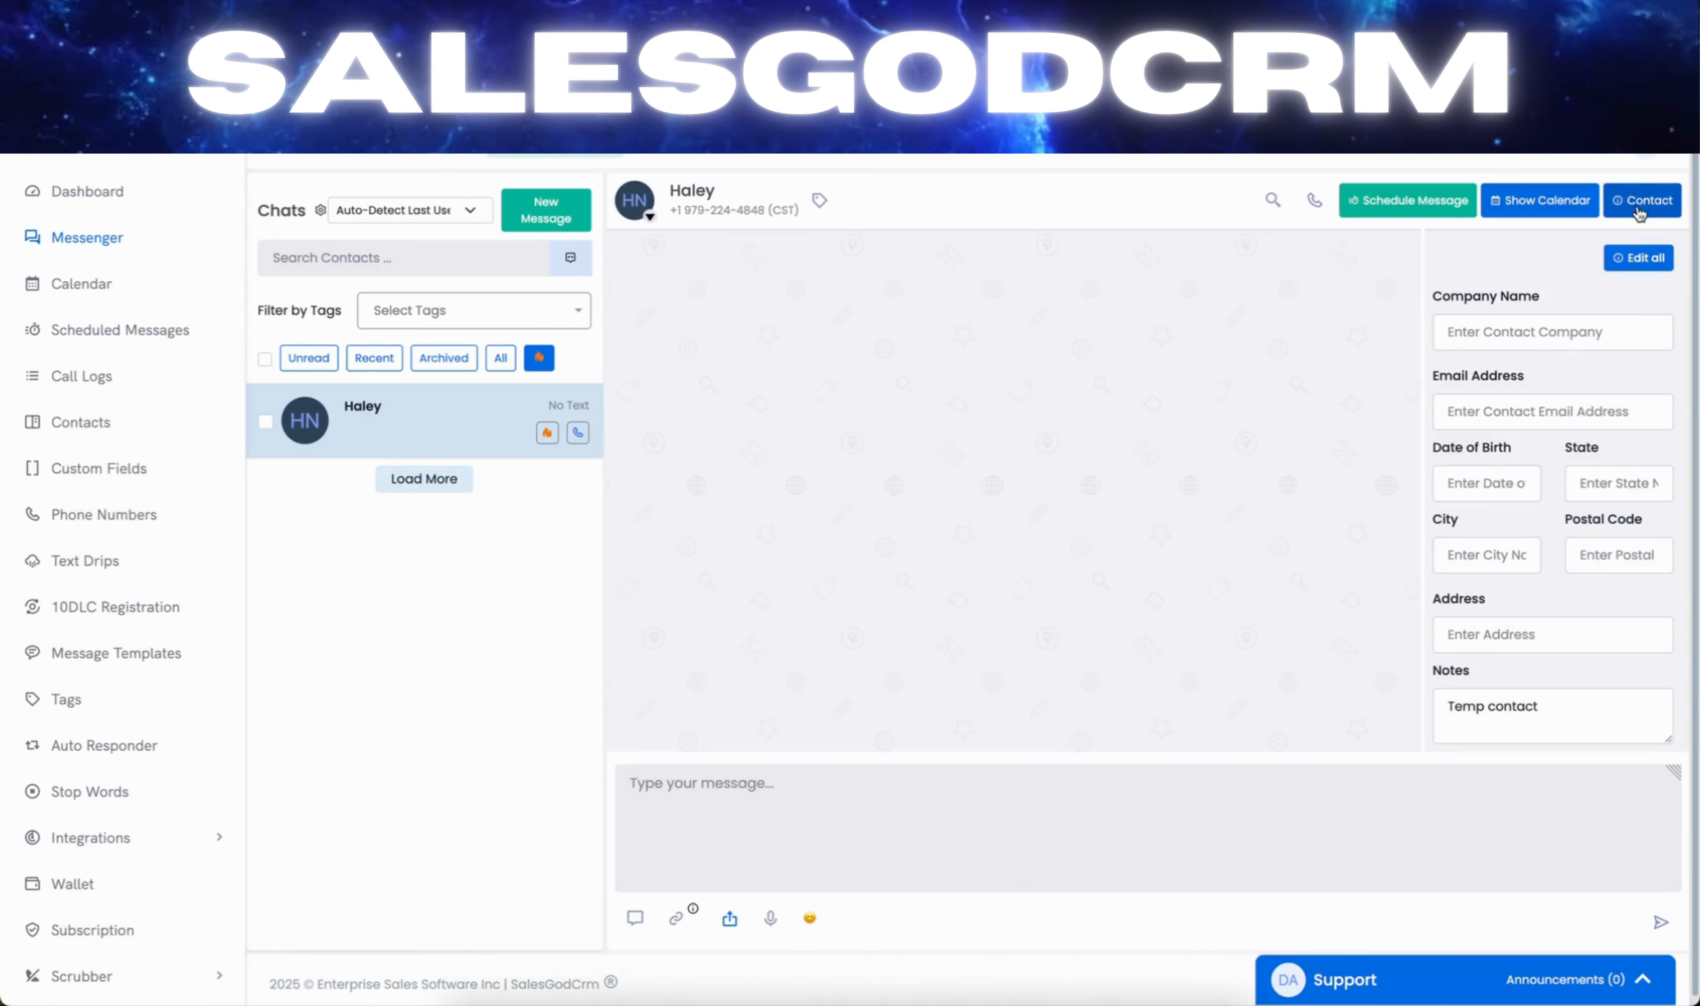
pyautogui.click(1662, 212)
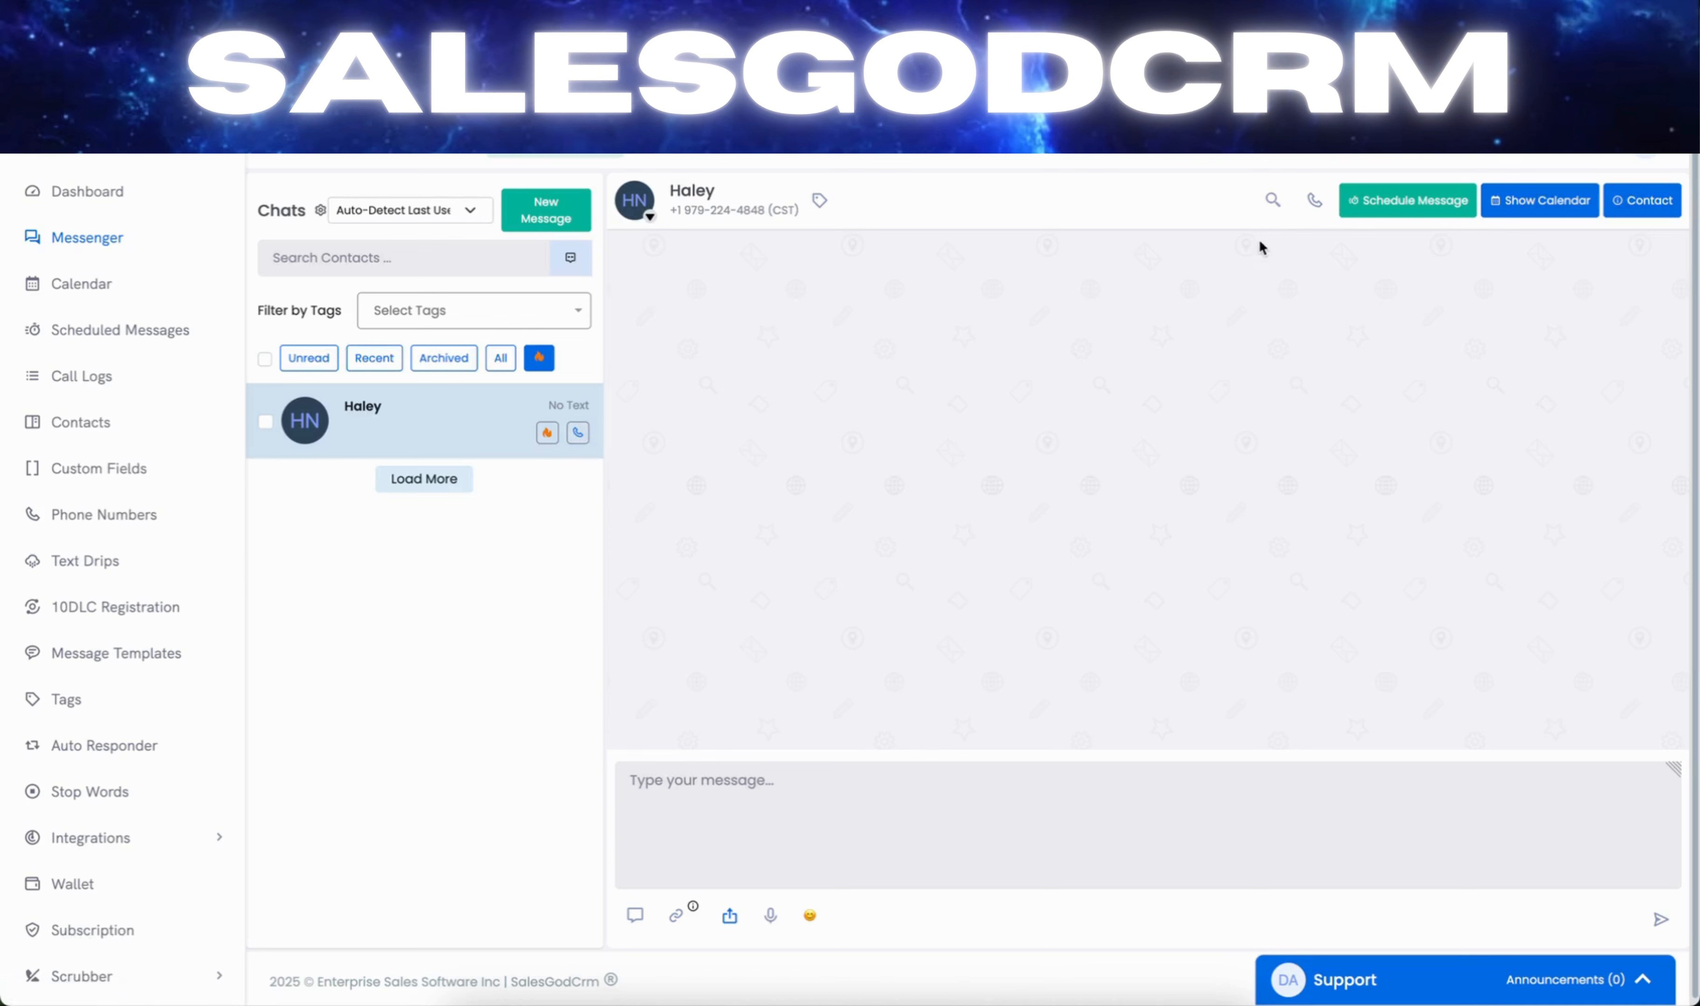
# - Enable Auto Message on Missed Call in the call control settings
pyautogui.click(1606, 154)
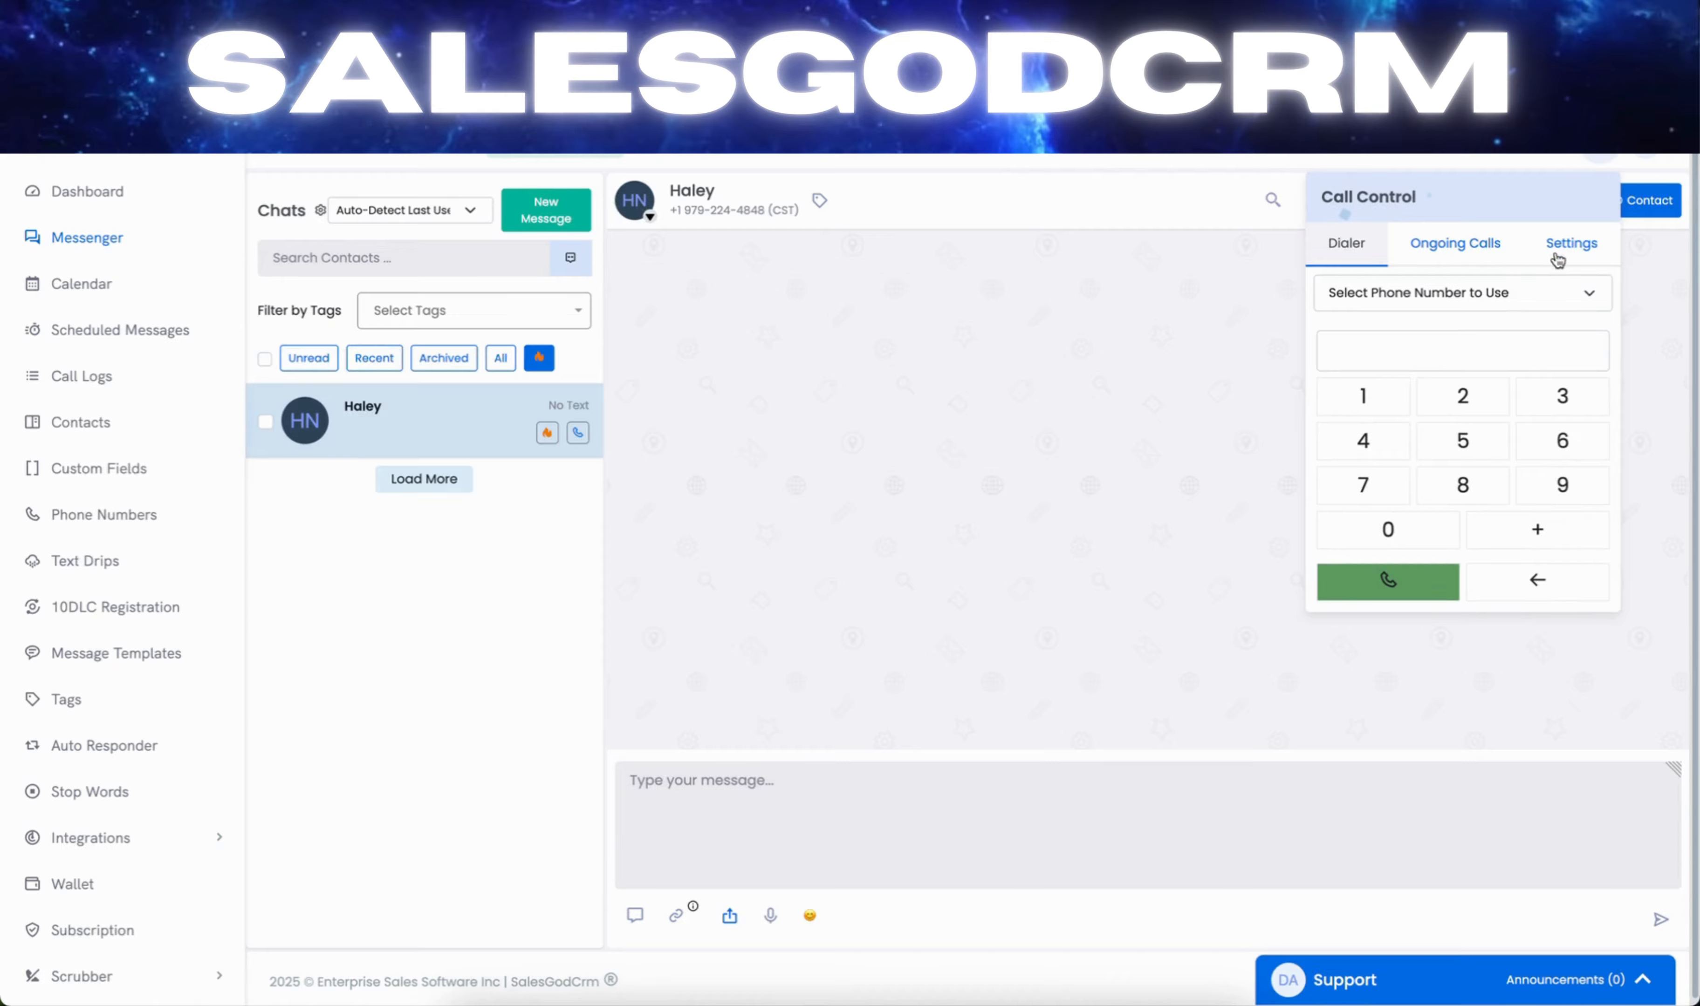
pyautogui.click(1581, 249)
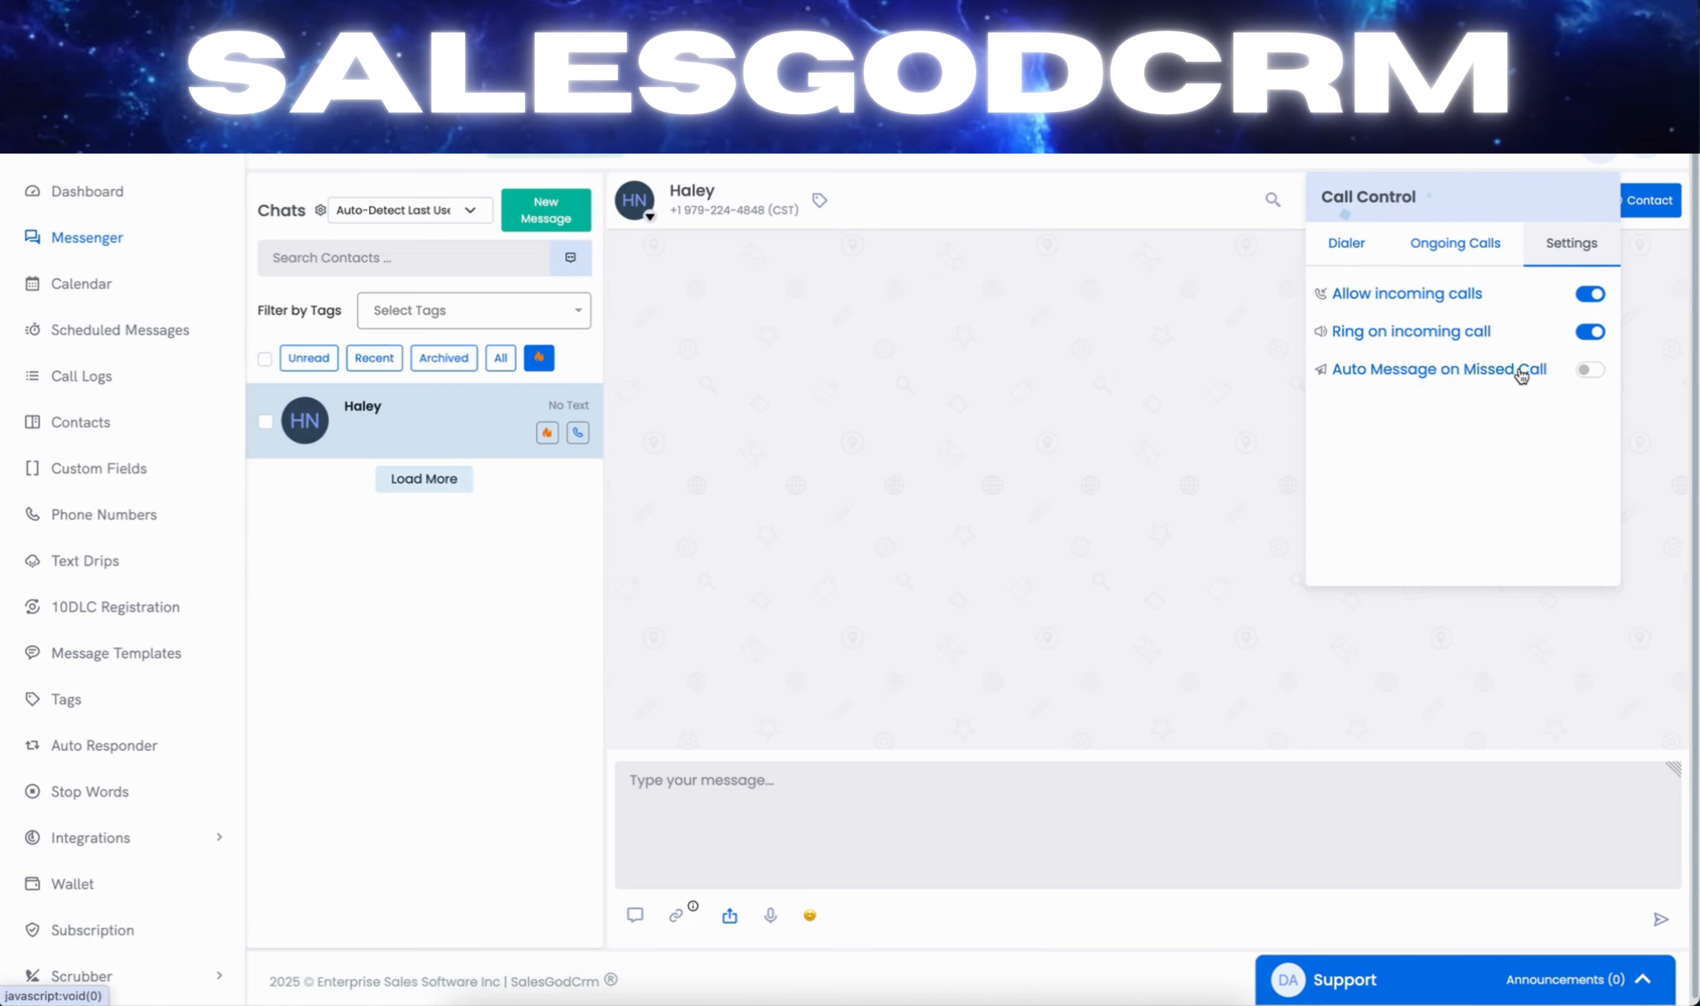
pyautogui.click(1590, 369)
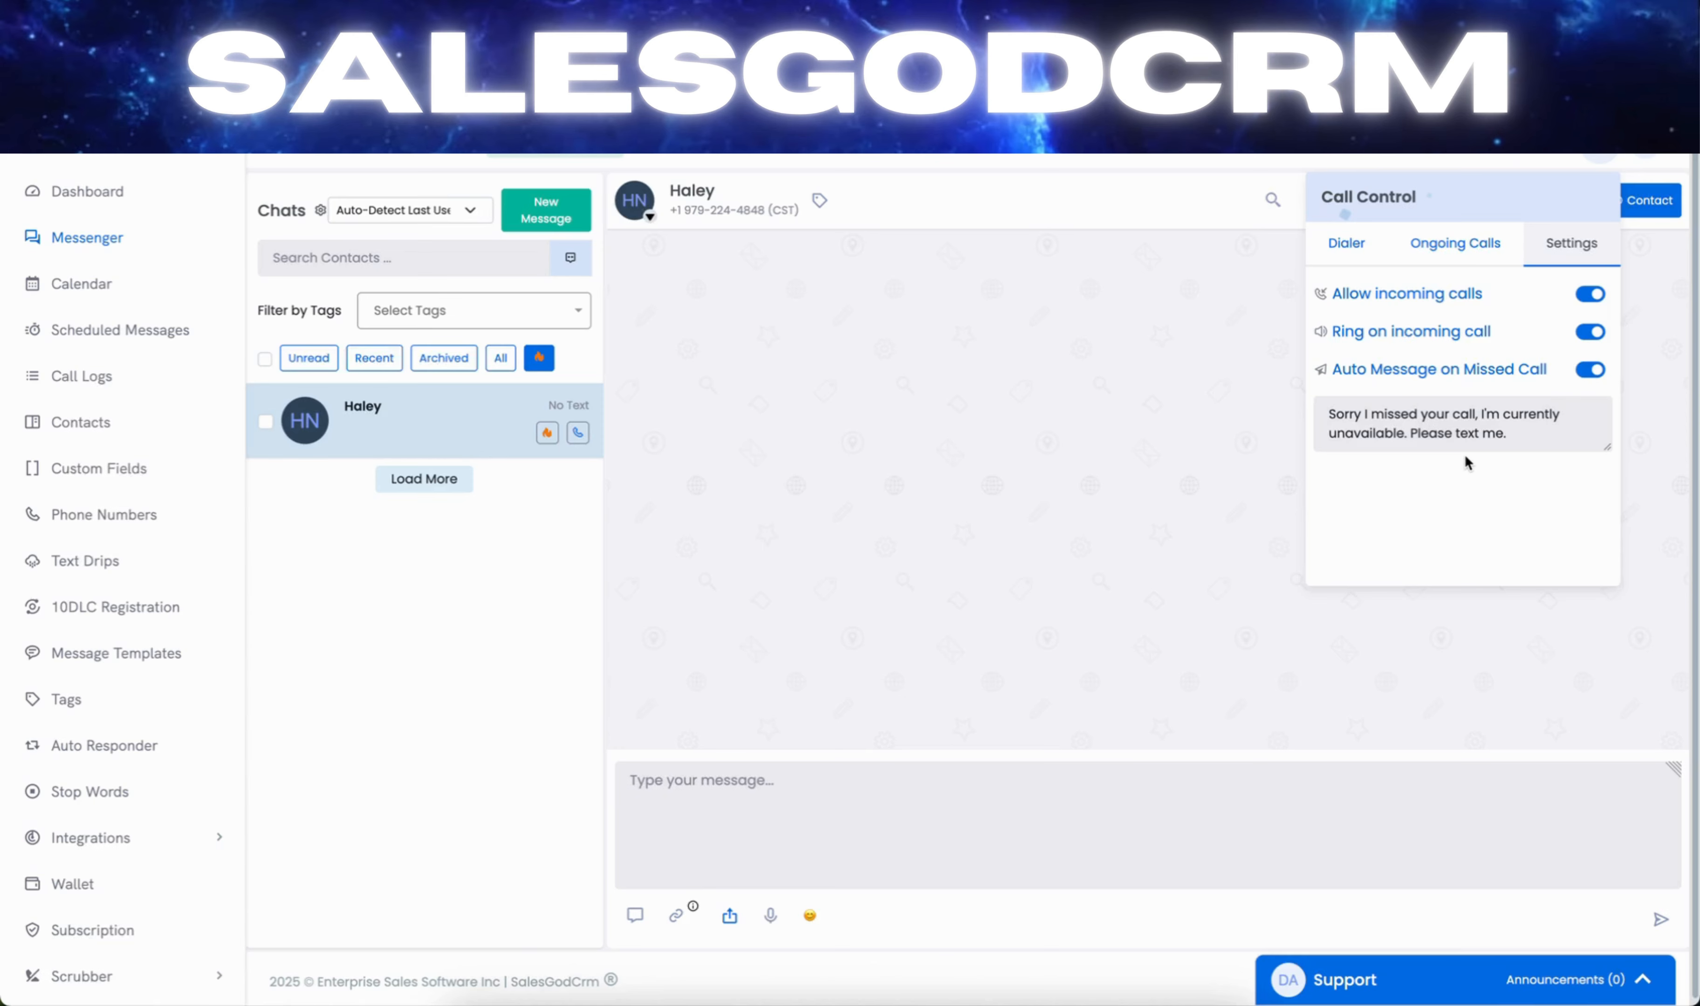
# - Review the auto message text for missed calls in the call control settings and close the settings
pyautogui.moveTo(1526, 439); pyautogui.dragTo(1336, 410)
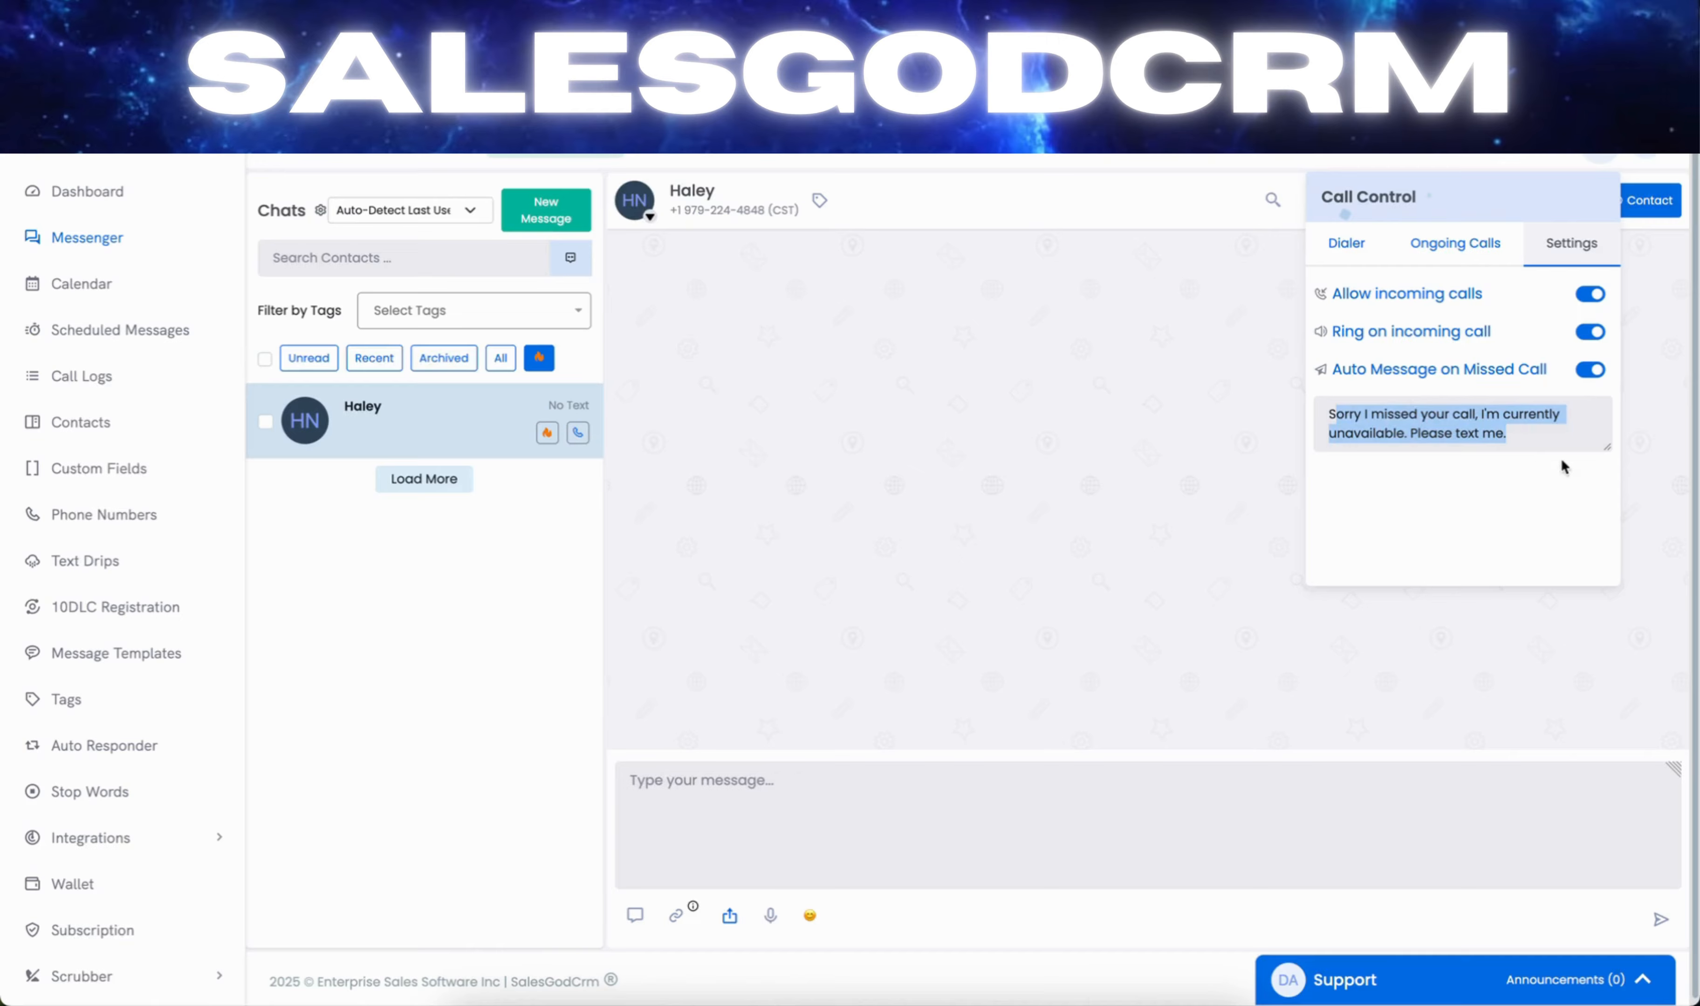
pyautogui.click(1553, 436)
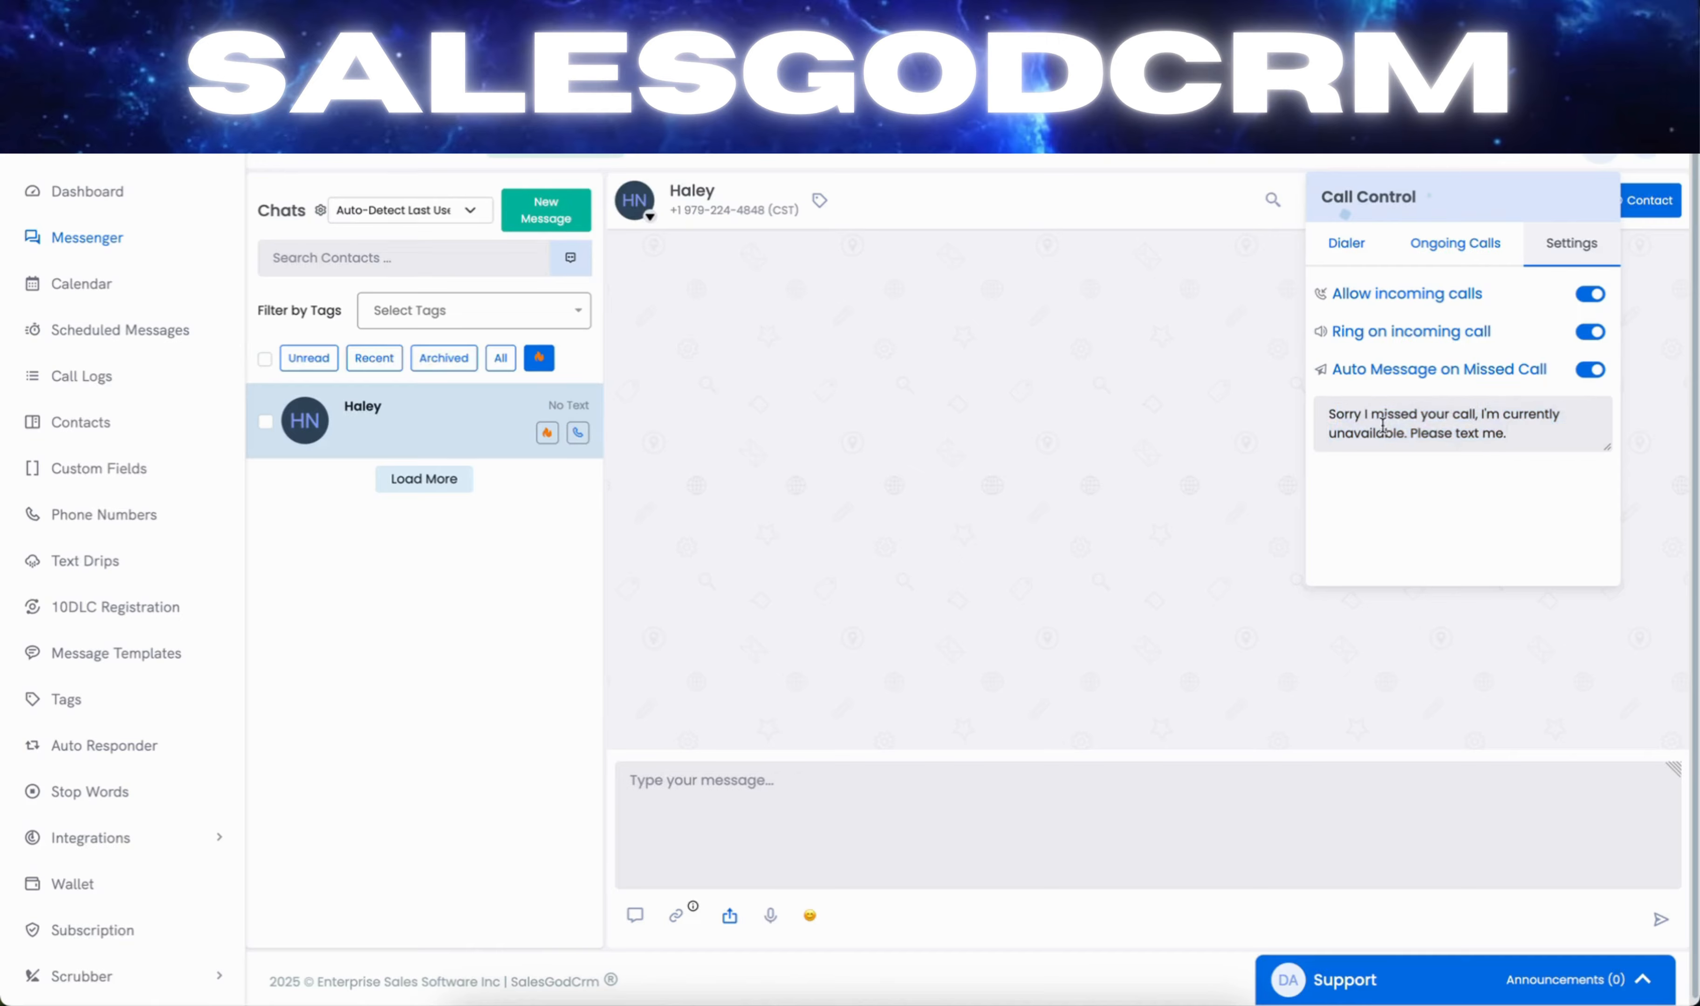
pyautogui.tripleClick(1544, 430)
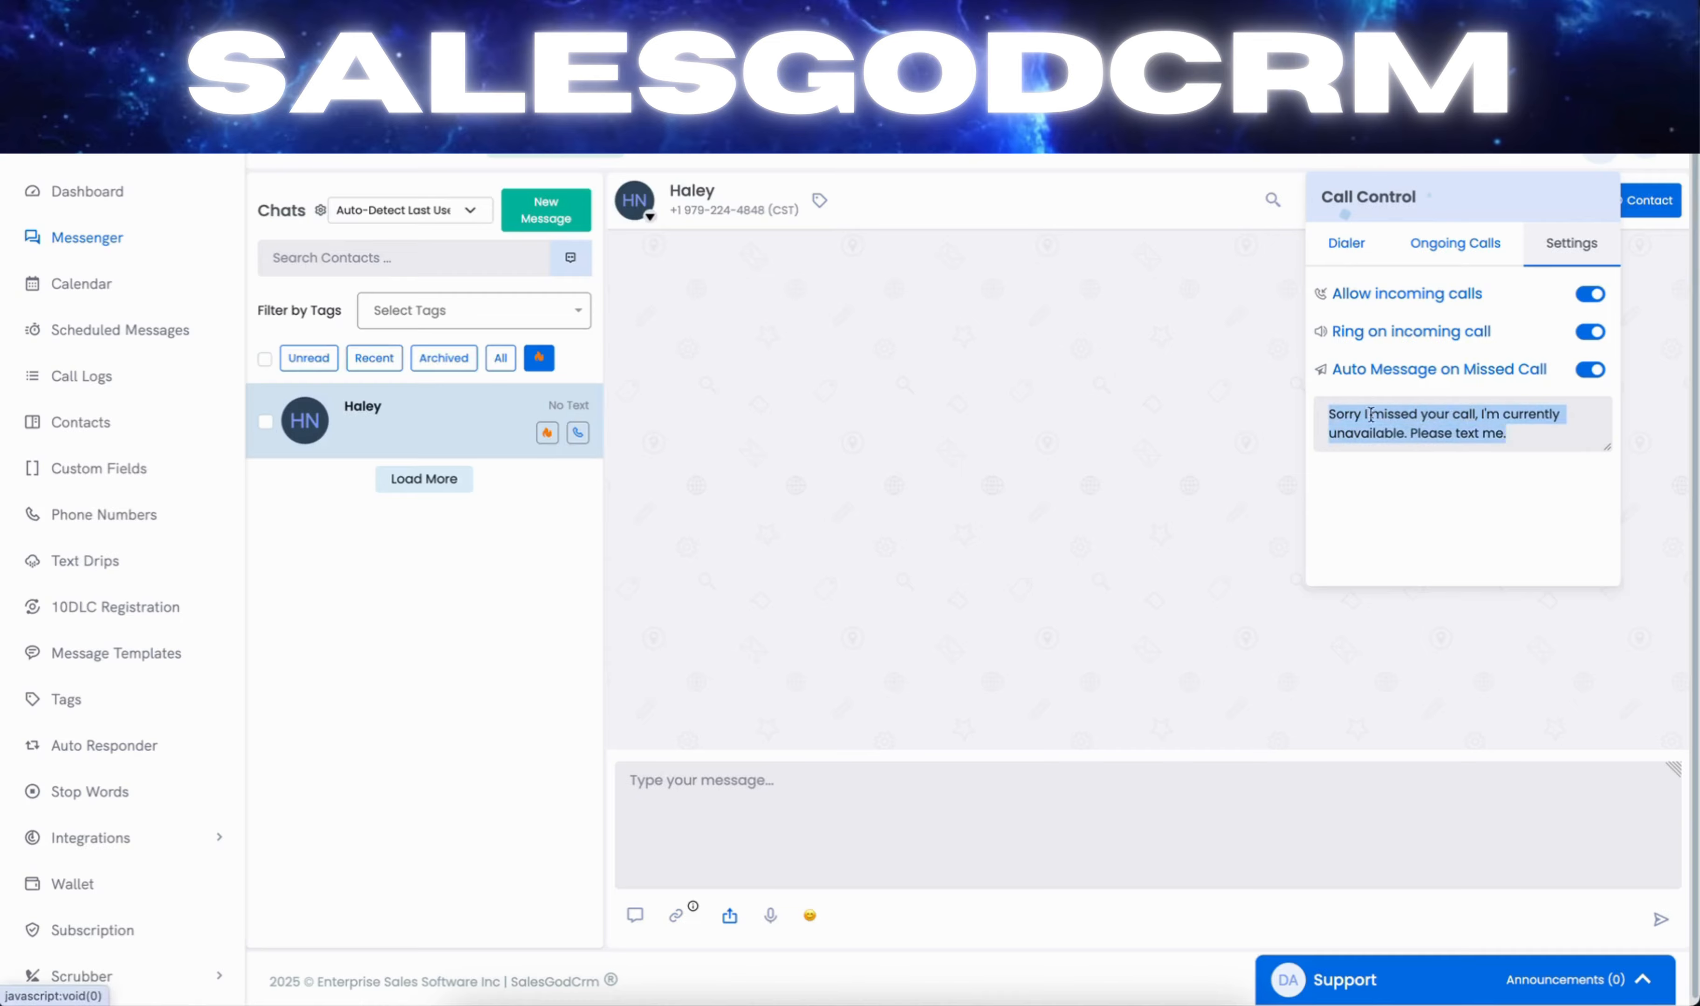
pyautogui.click(1457, 645)
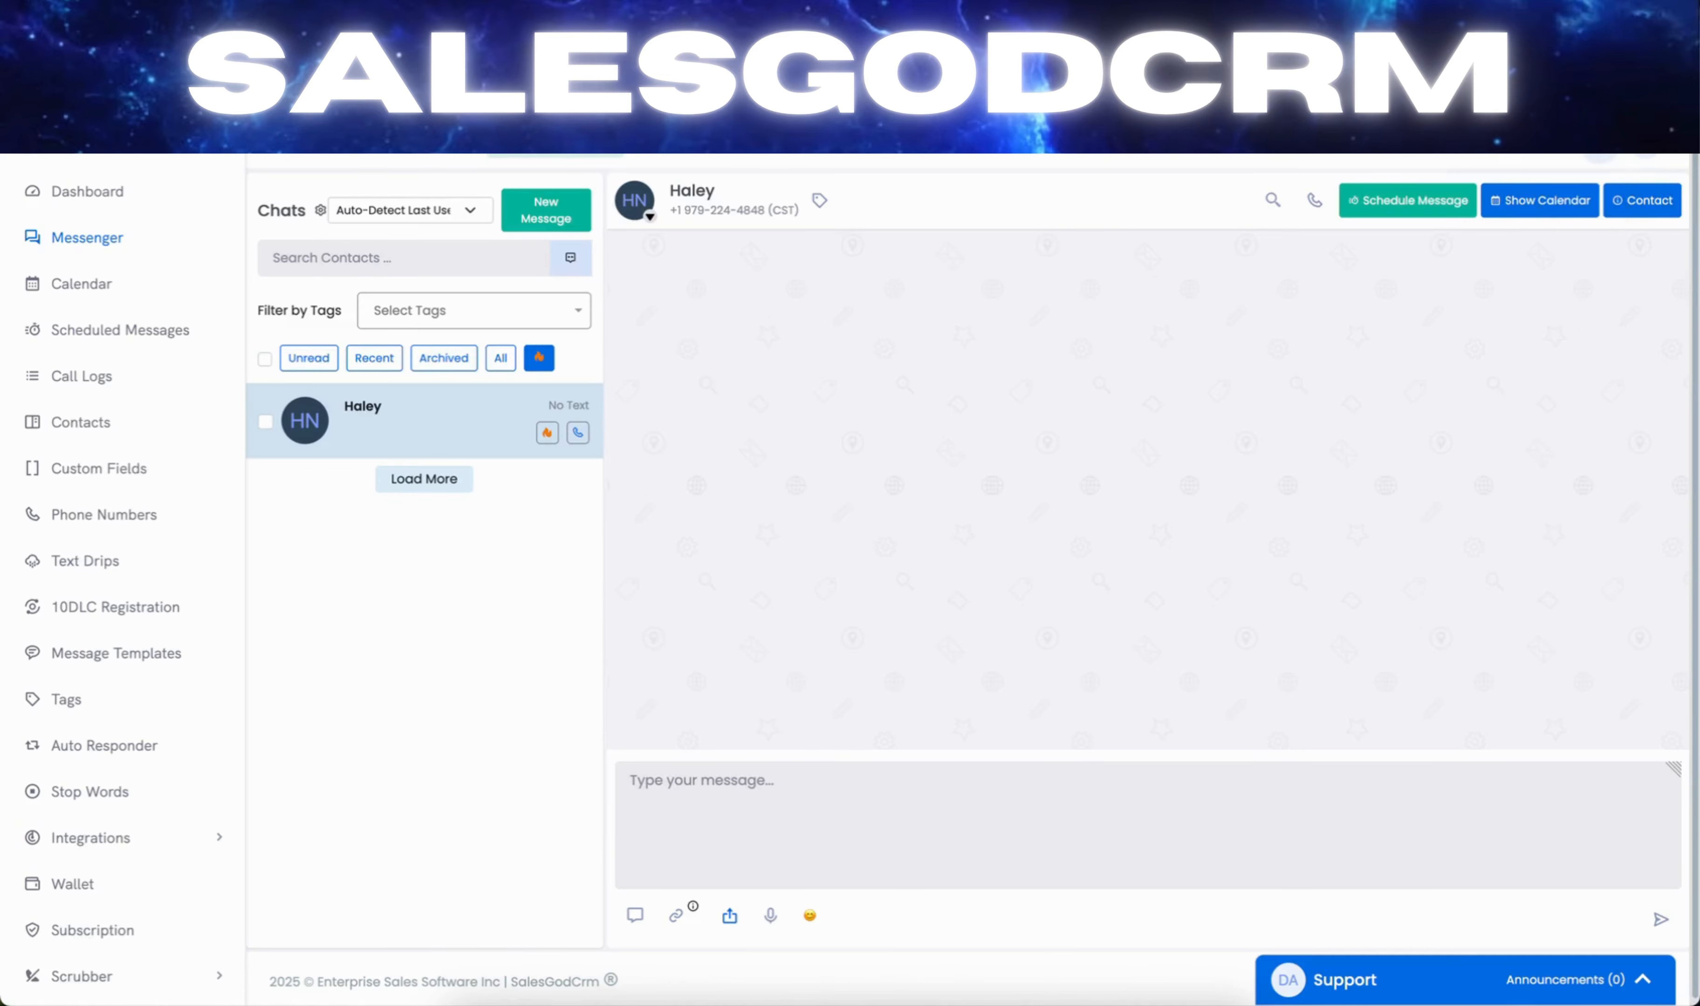
# - Disable Auto Message on Missed Call in the call control settings
pyautogui.click(1602, 158)
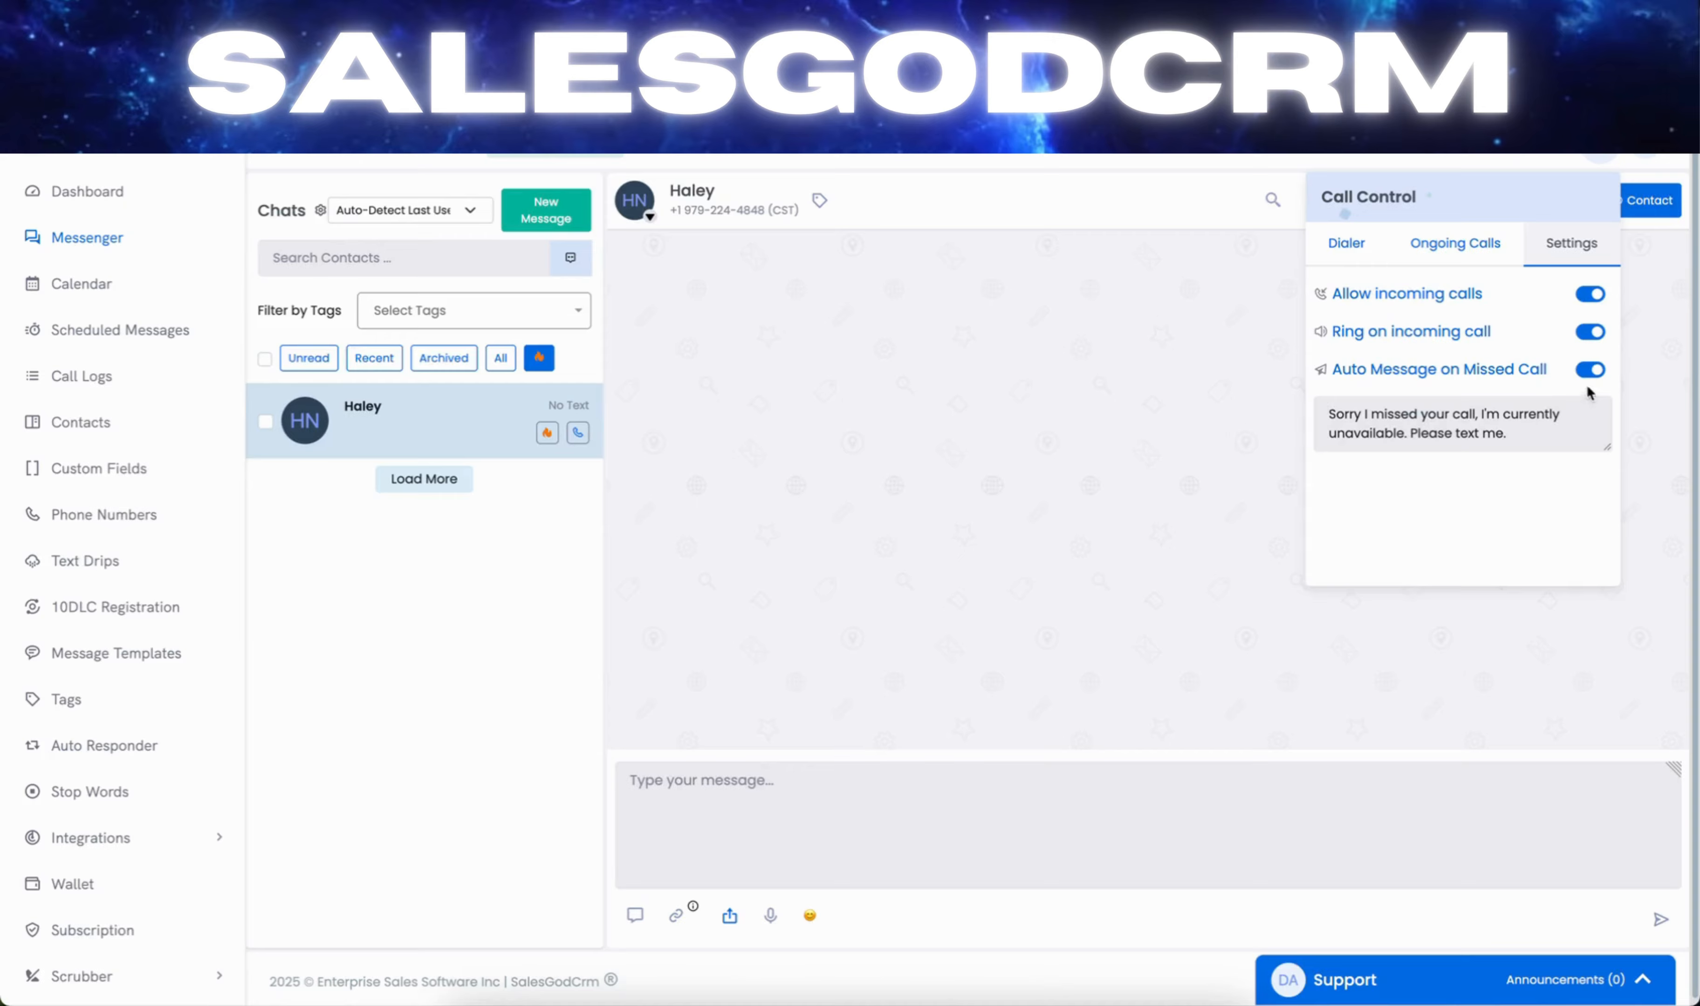
pyautogui.click(1590, 370)
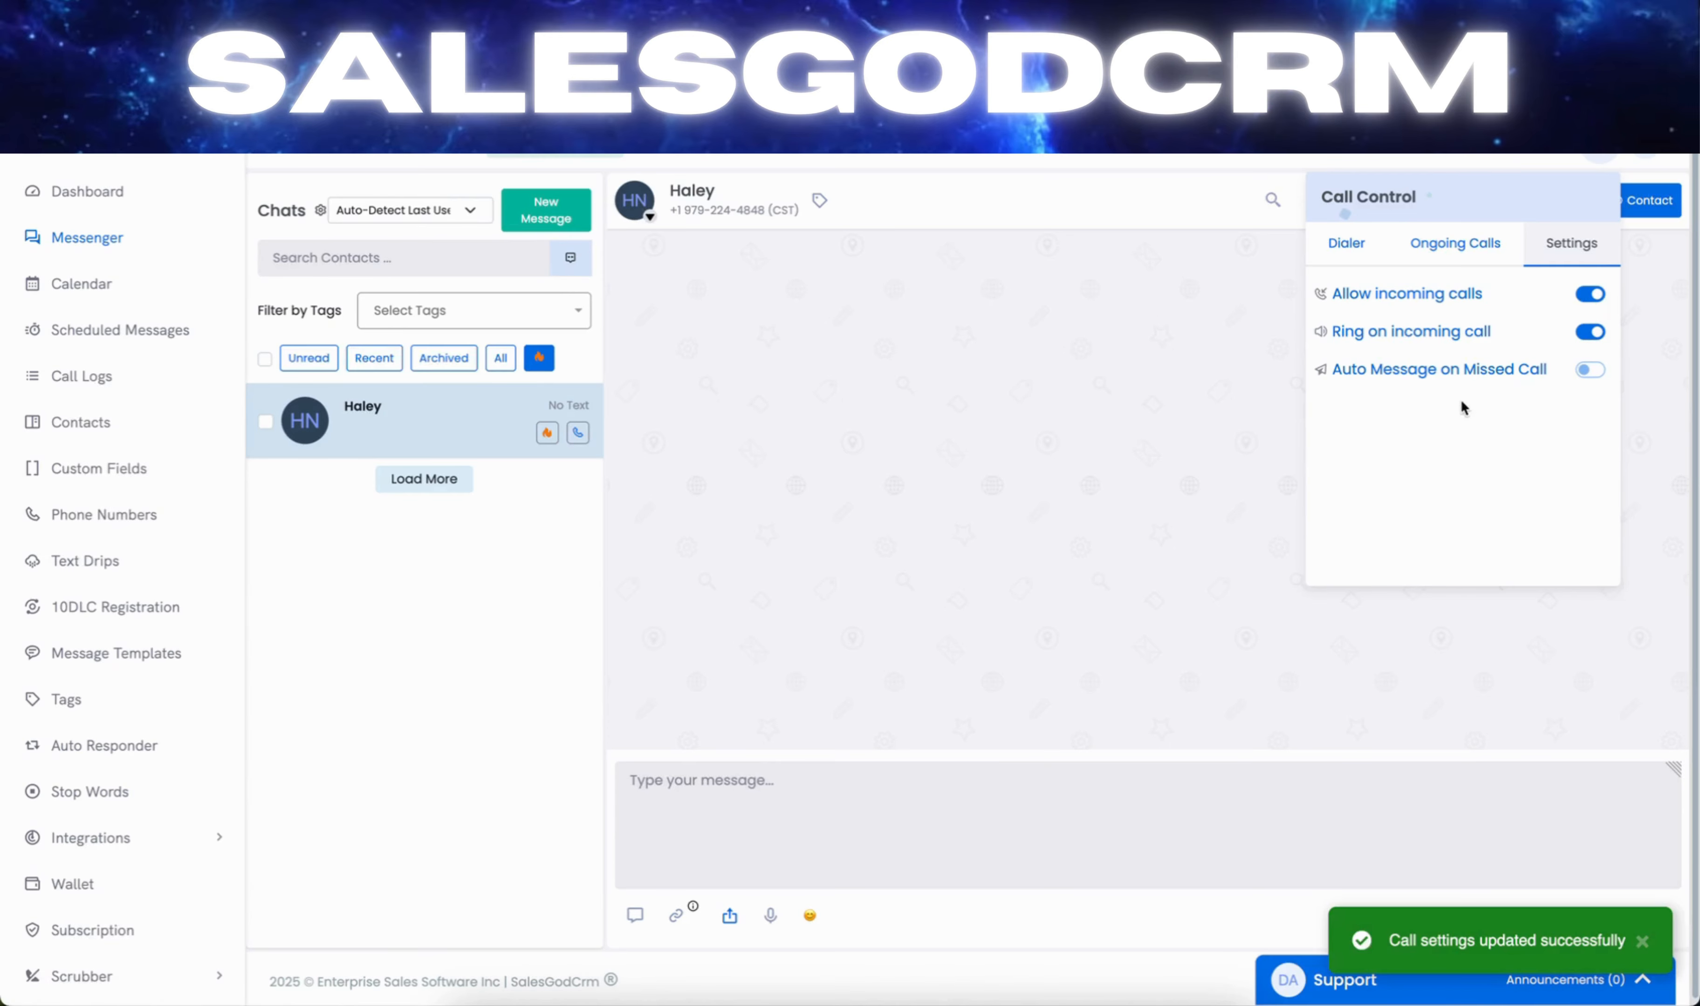
pyautogui.click(1201, 492)
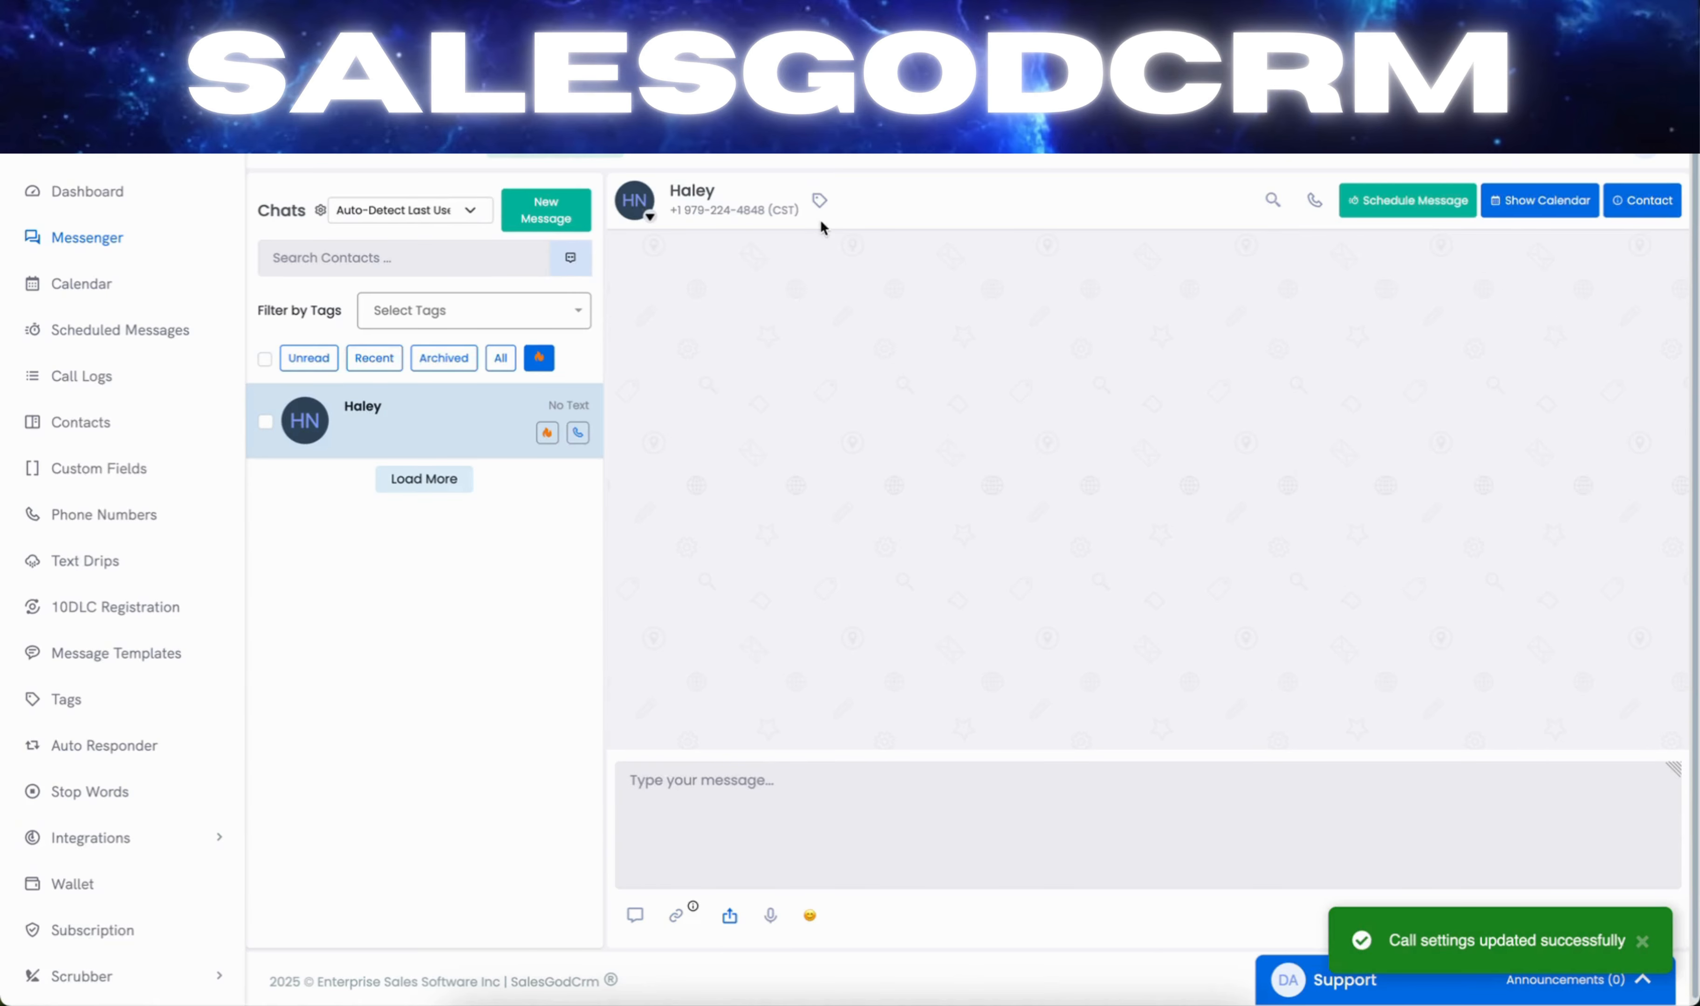
# - Tag the contact in the open conversation with Schedule Call
pyautogui.click(819, 200)
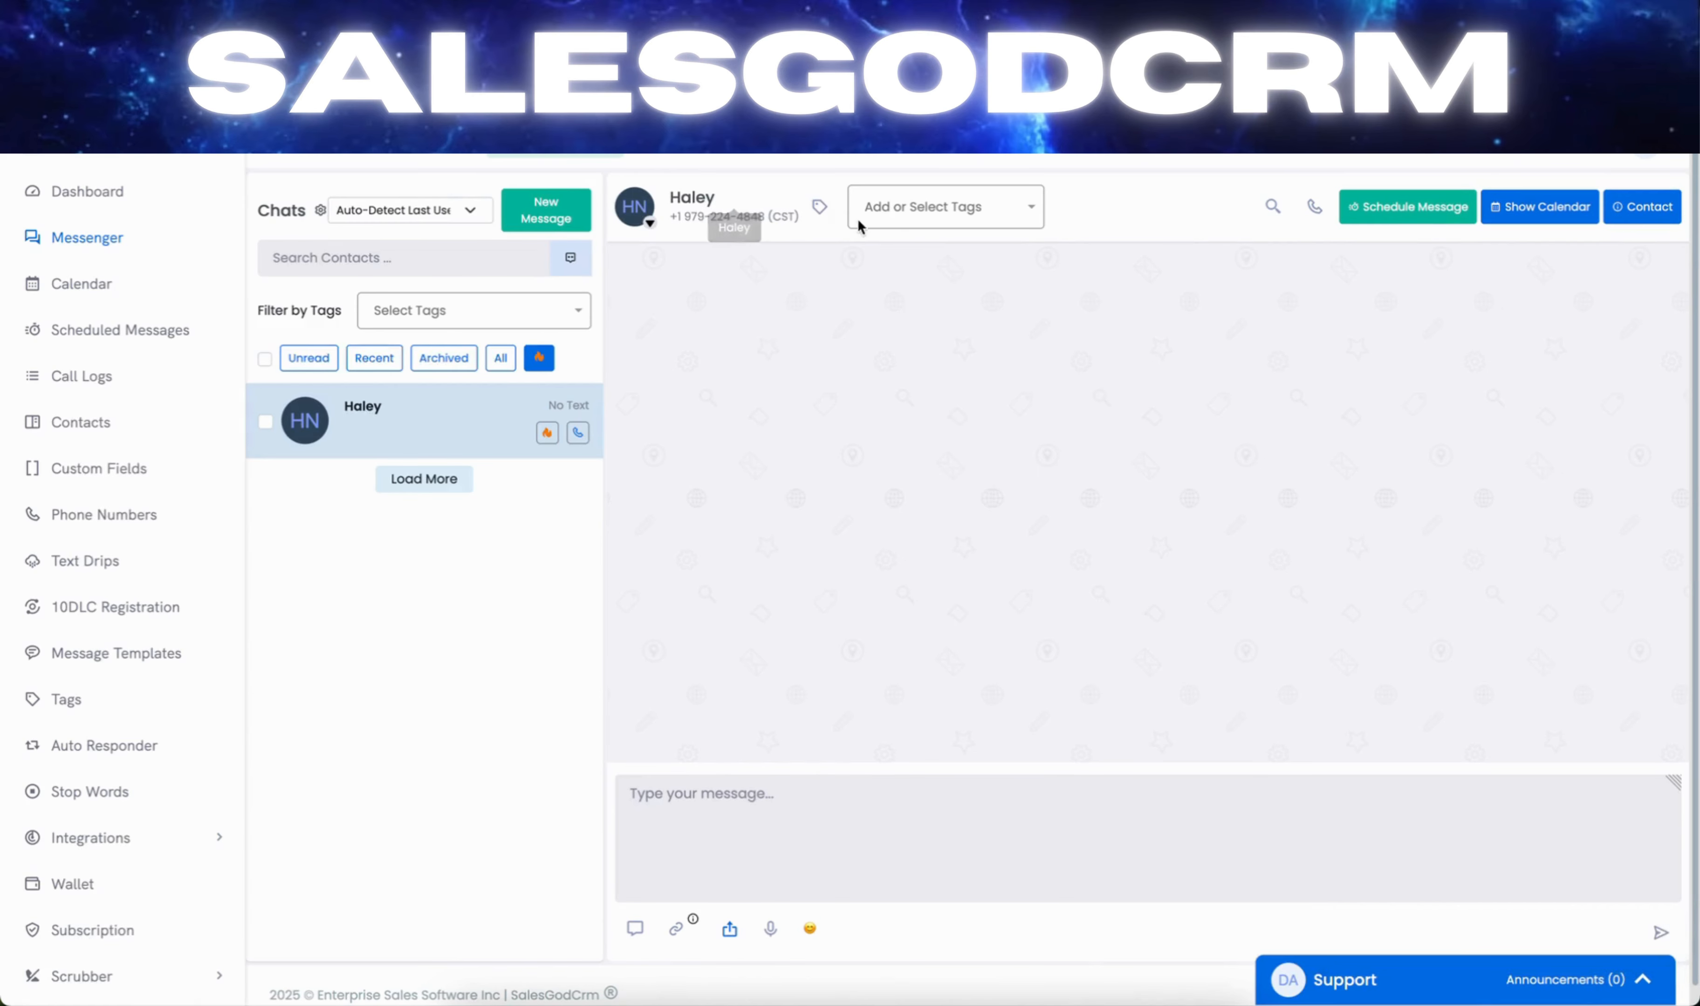
pyautogui.click(948, 212)
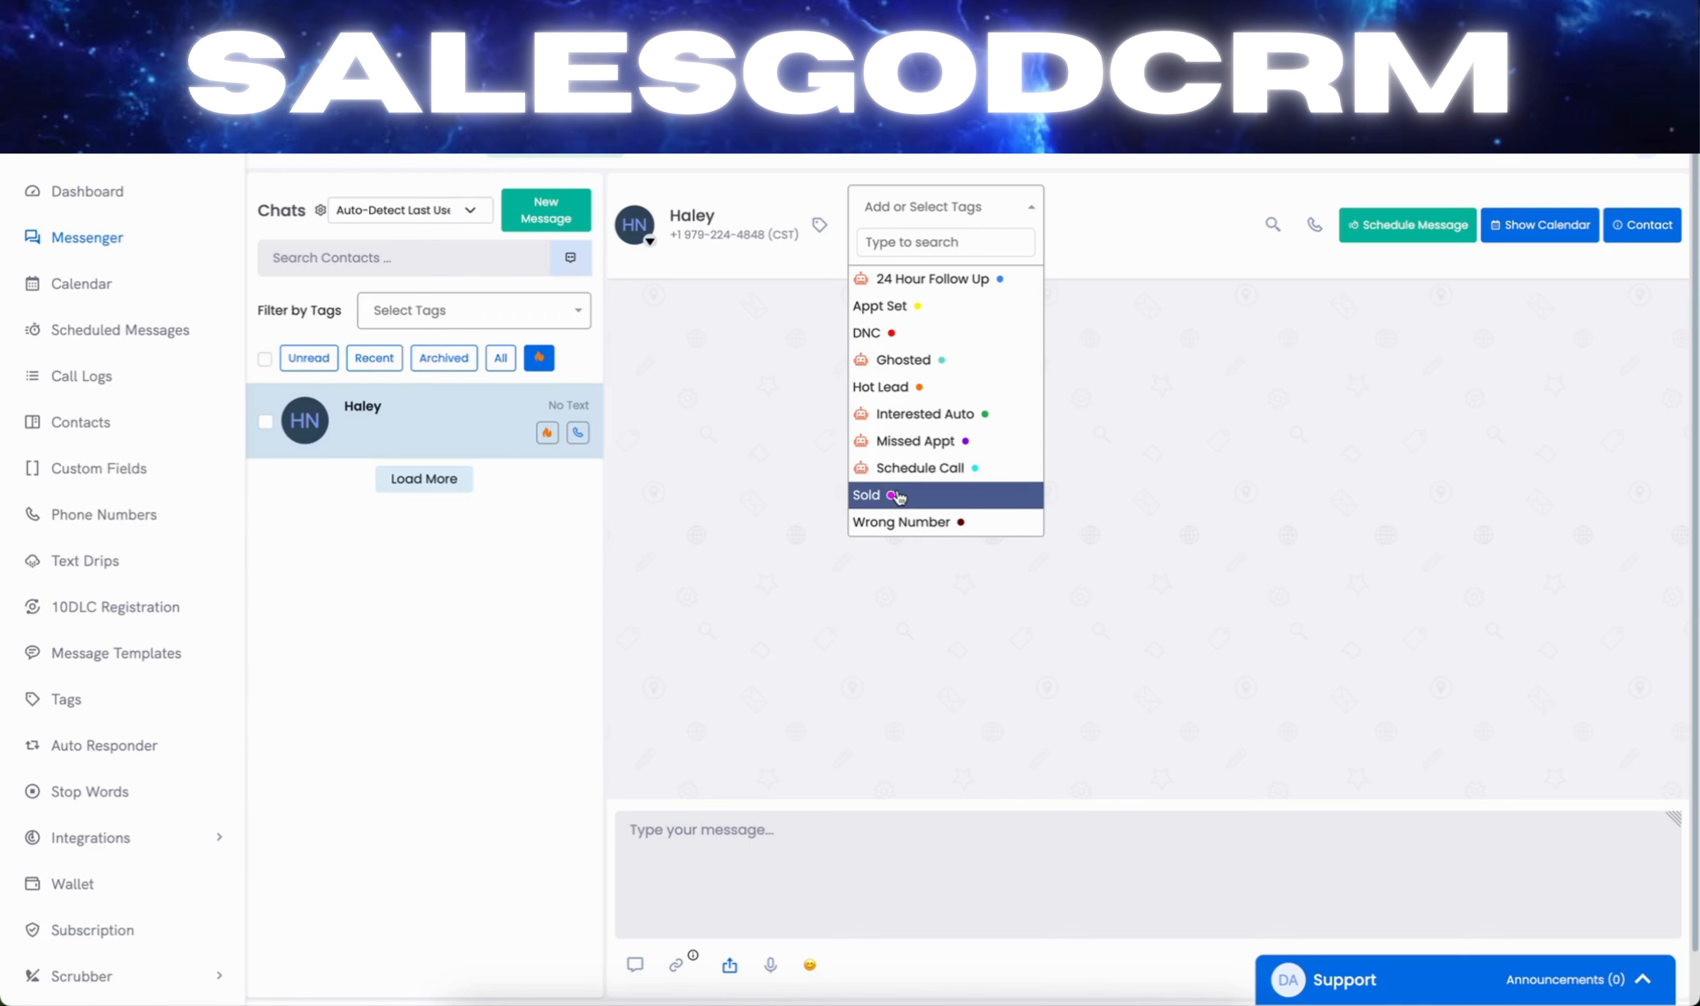
pyautogui.click(941, 476)
pyautogui.click(779, 541)
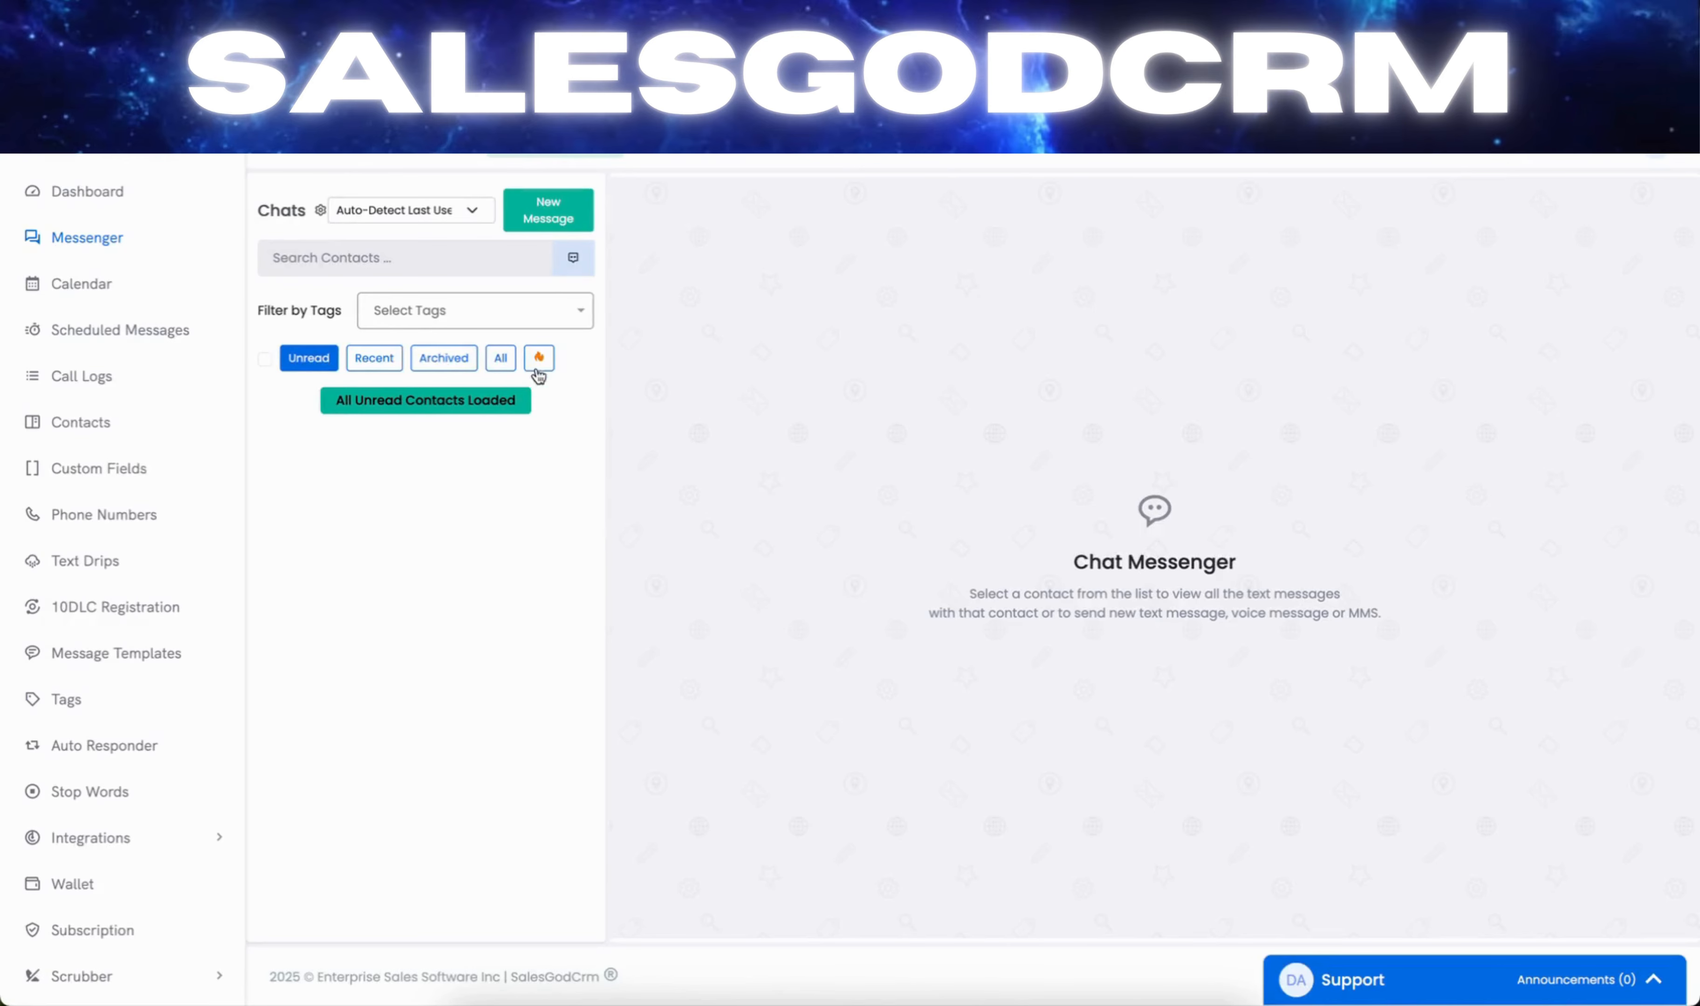
# - Reopen the hot contact's conversation from the hot contacts and read the upcoming drip message's drip name and text
pyautogui.click(546, 360)
pyautogui.click(420, 433)
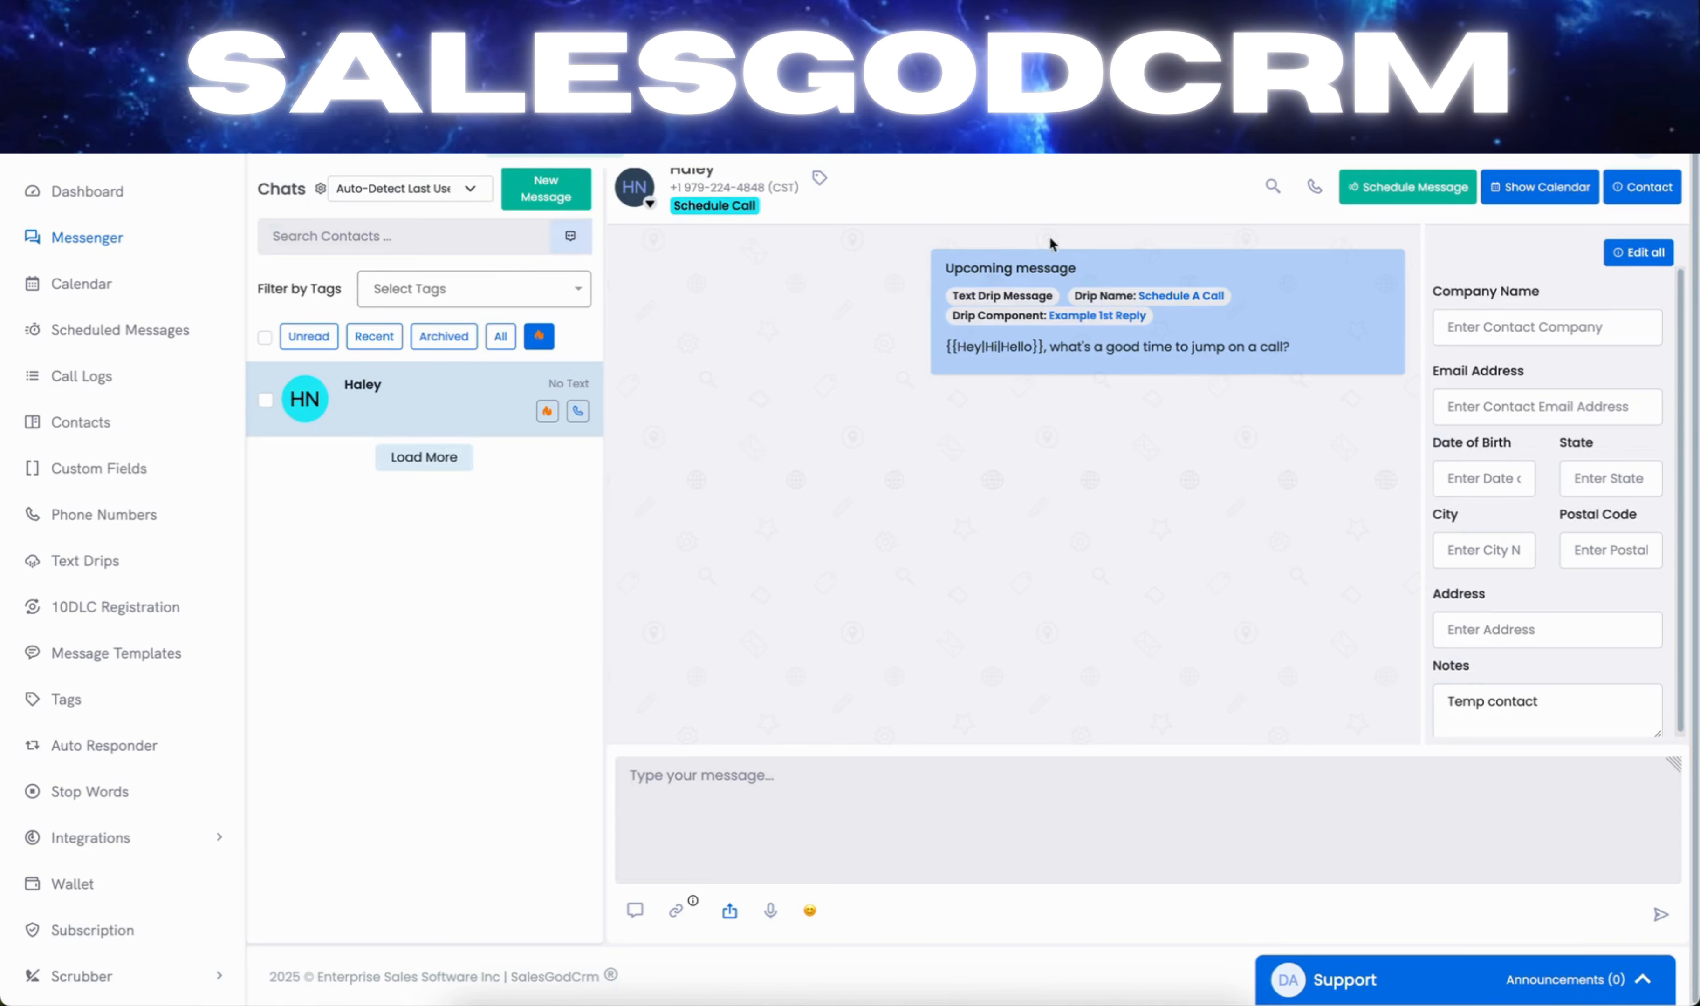
pyautogui.moveTo(951, 273); pyautogui.dragTo(1086, 288)
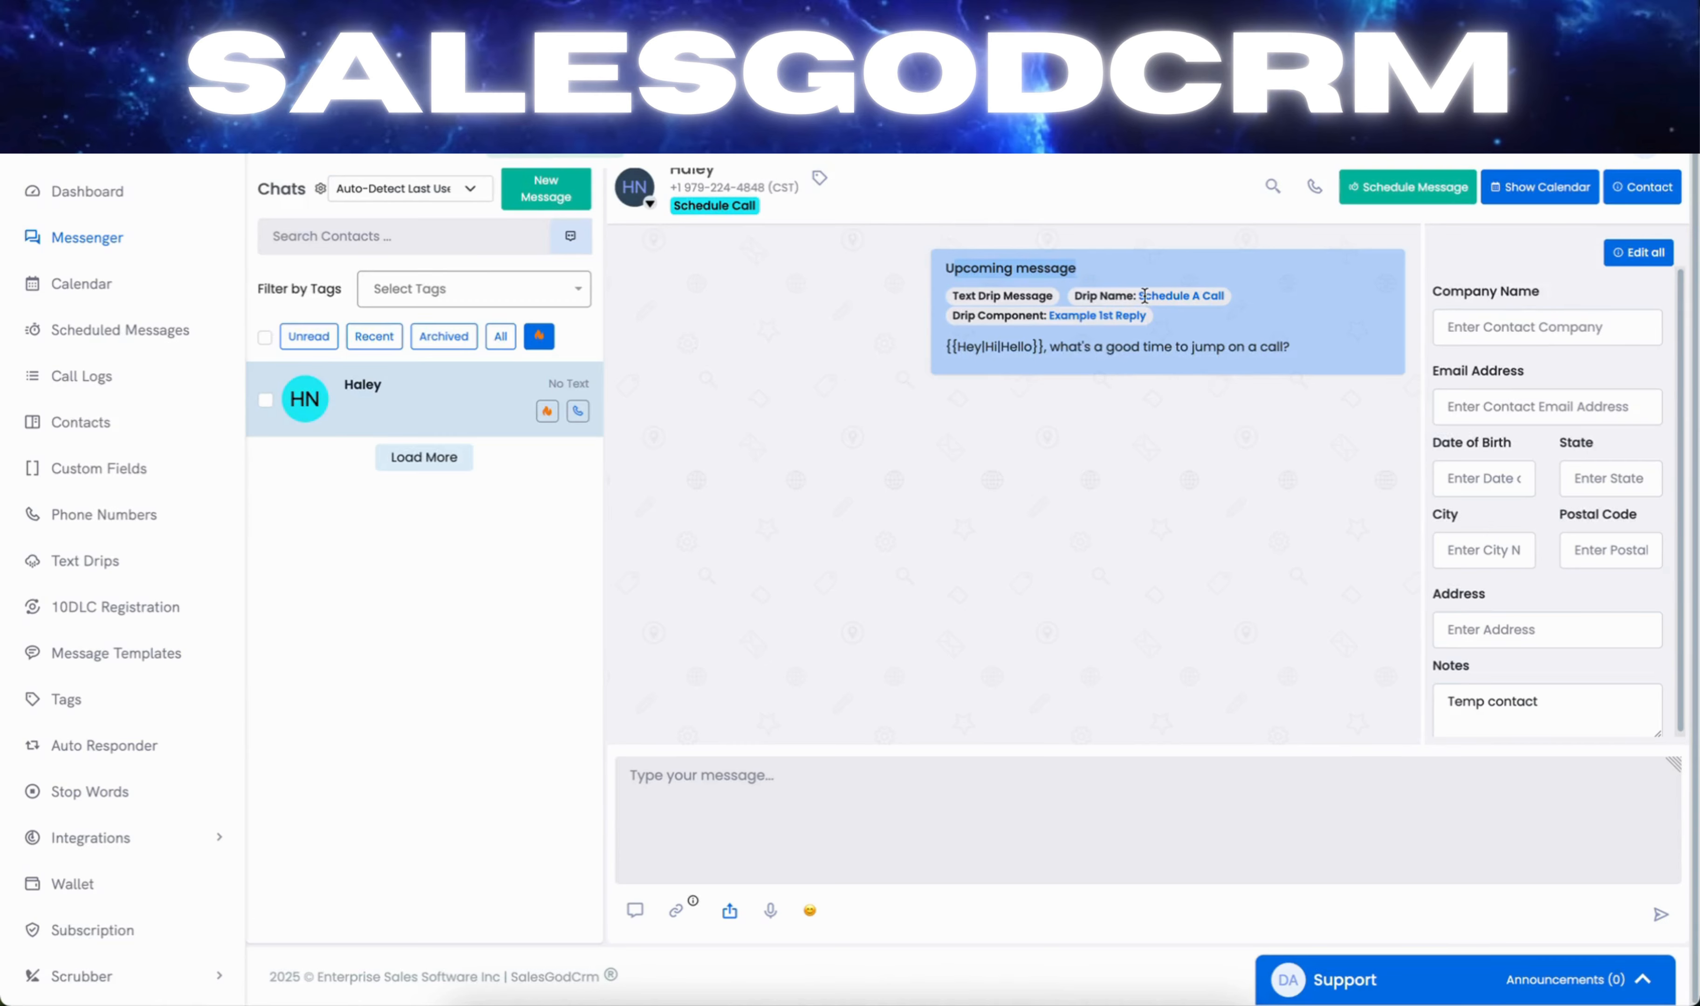
pyautogui.moveTo(1143, 296); pyautogui.dragTo(1242, 308)
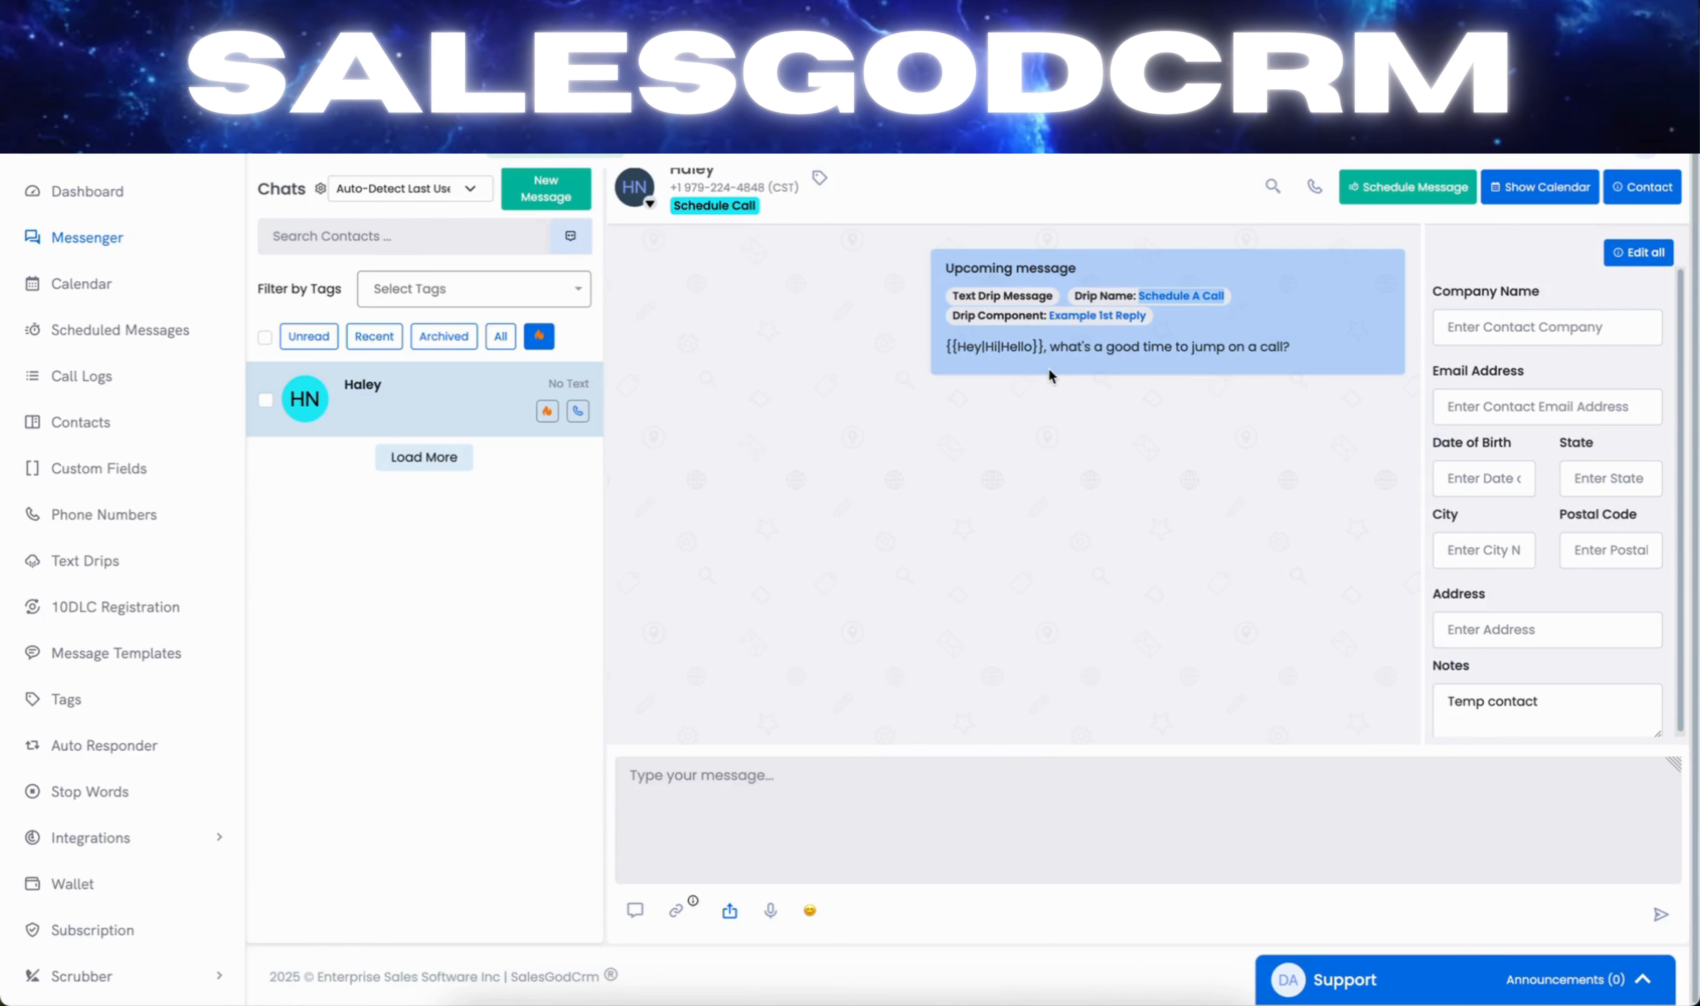
pyautogui.moveTo(966, 347); pyautogui.dragTo(1268, 354)
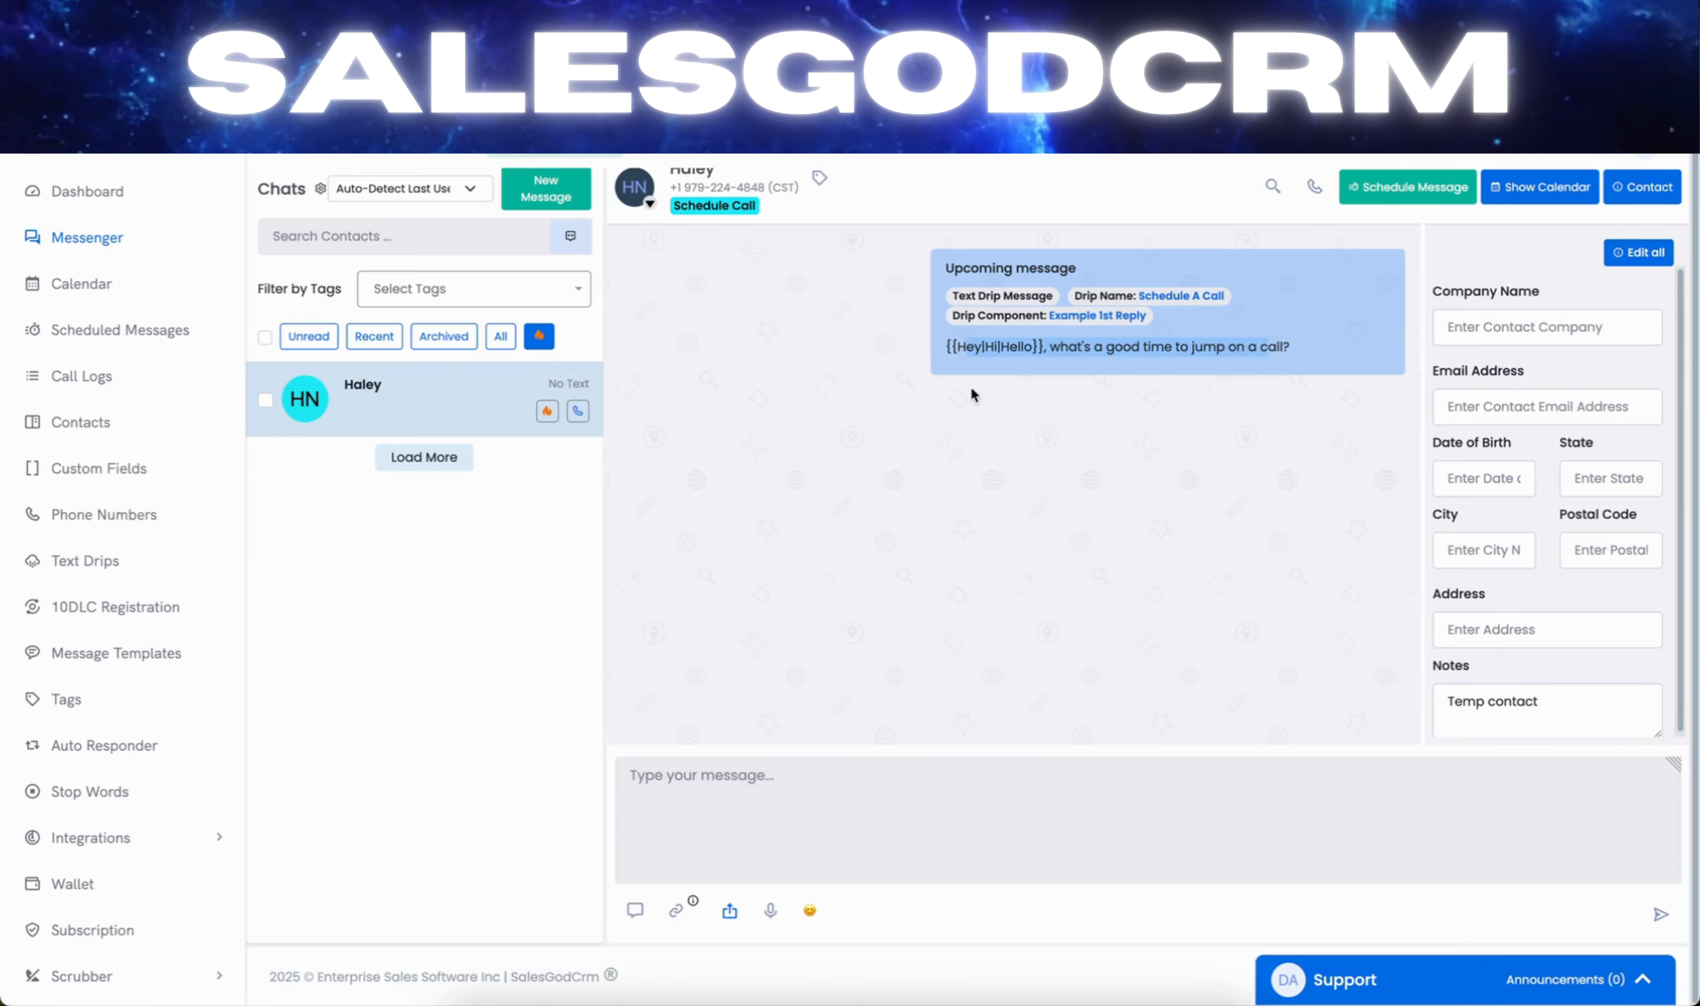
# - Go to the text drips and expand the step details of the Schedule A Call drip to review its steps
pyautogui.click(116, 565)
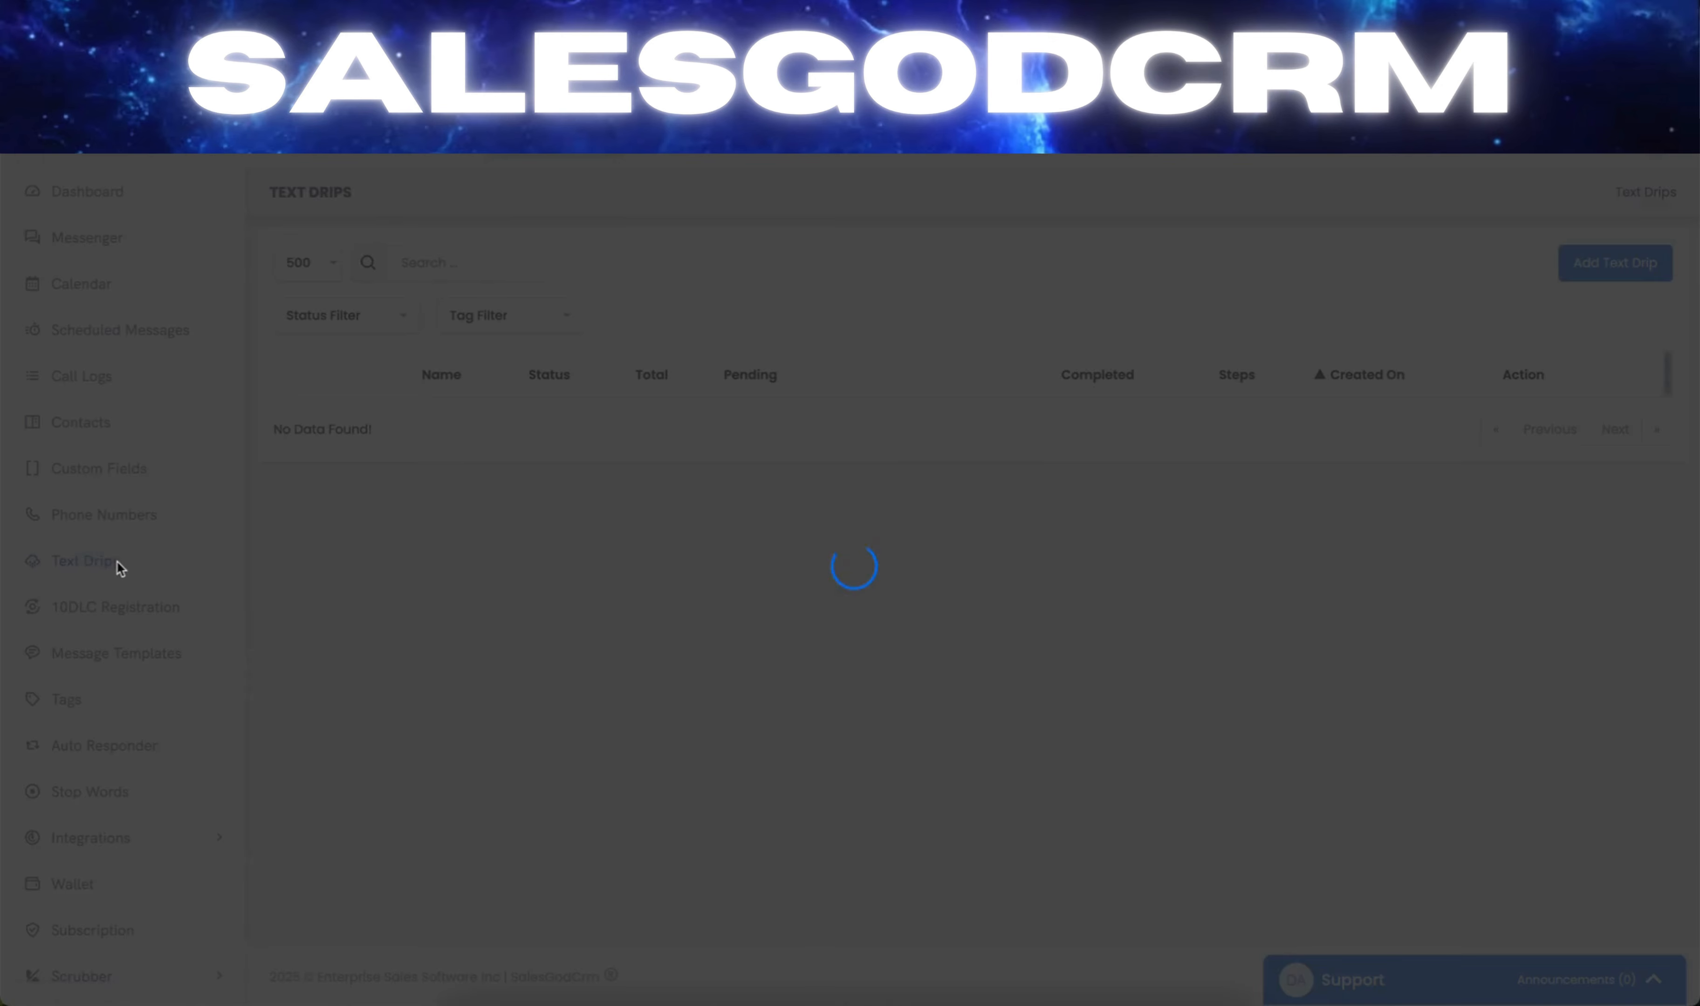
pyautogui.scroll(-1, 569, 688)
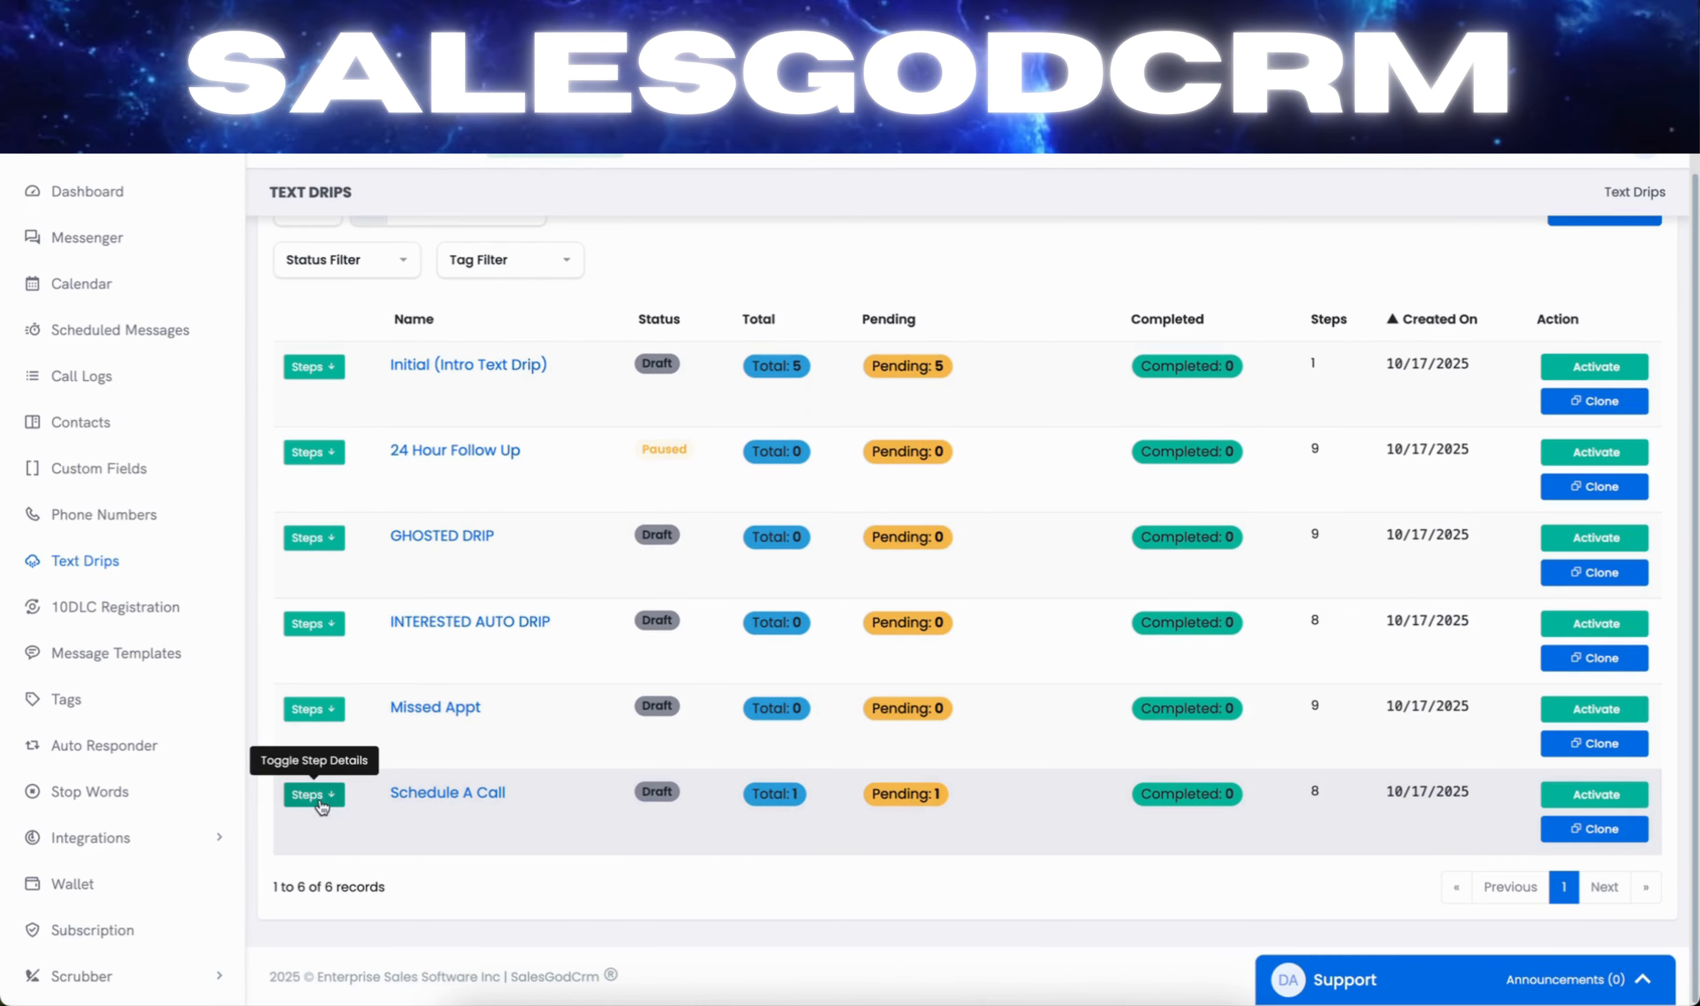
pyautogui.click(322, 807)
pyautogui.scroll(-2, 330, 805)
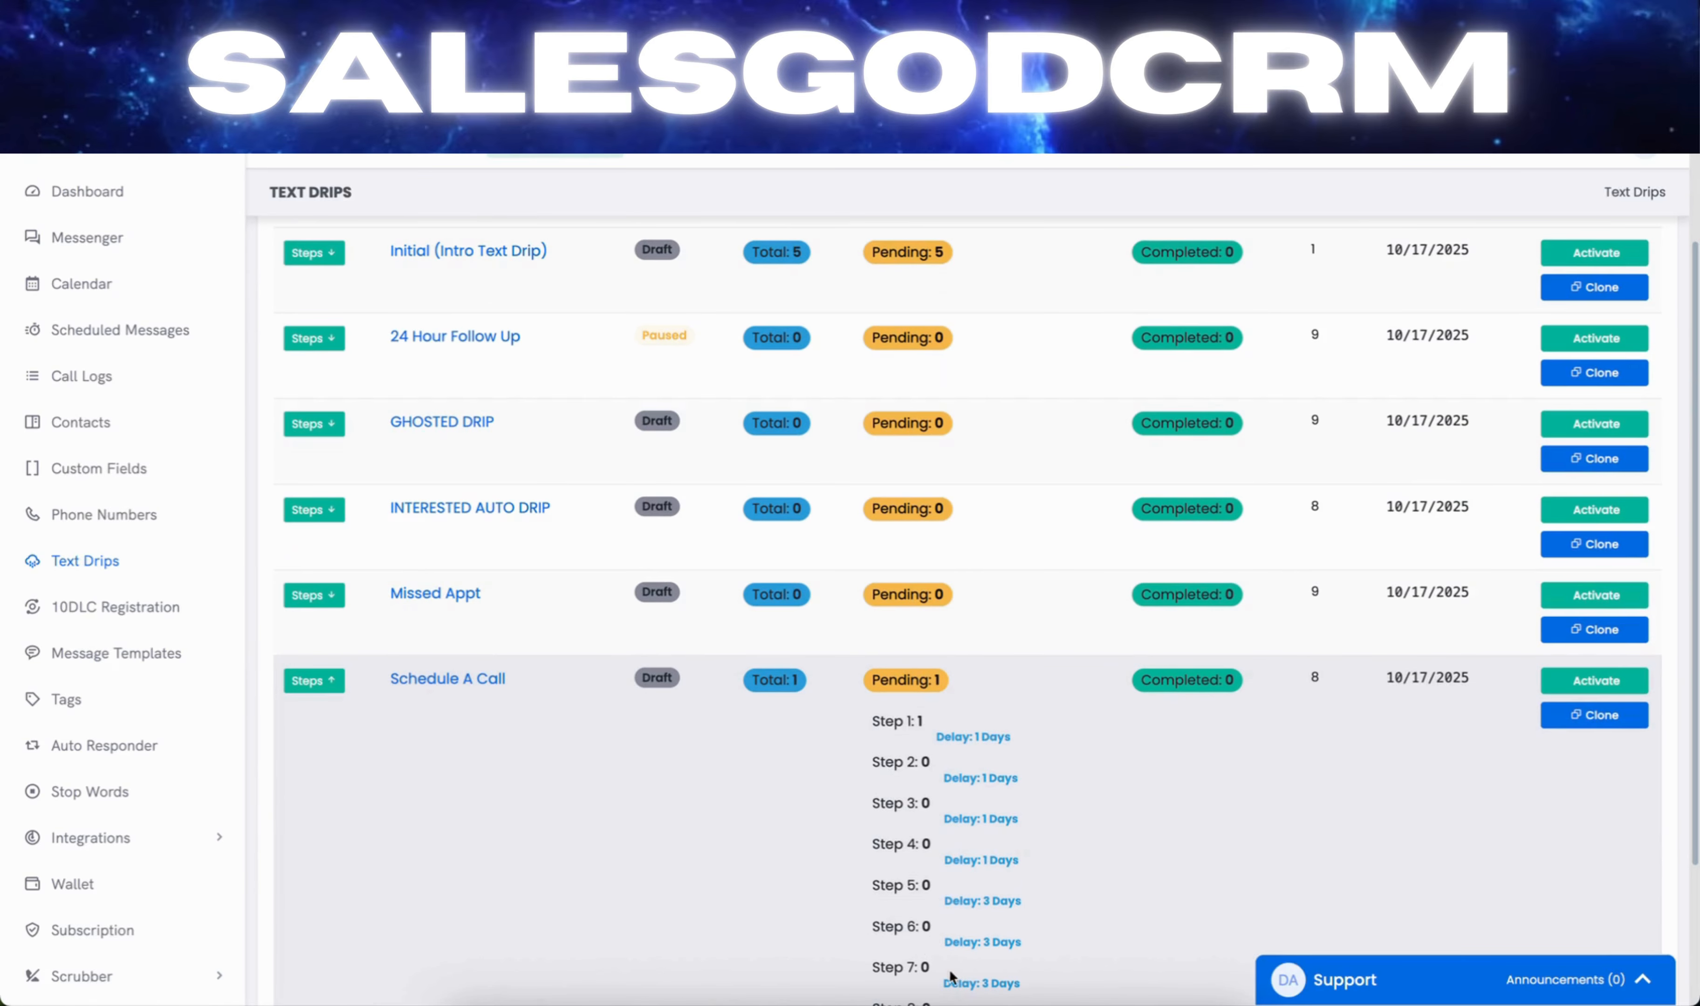
pyautogui.scroll(-3, 951, 977)
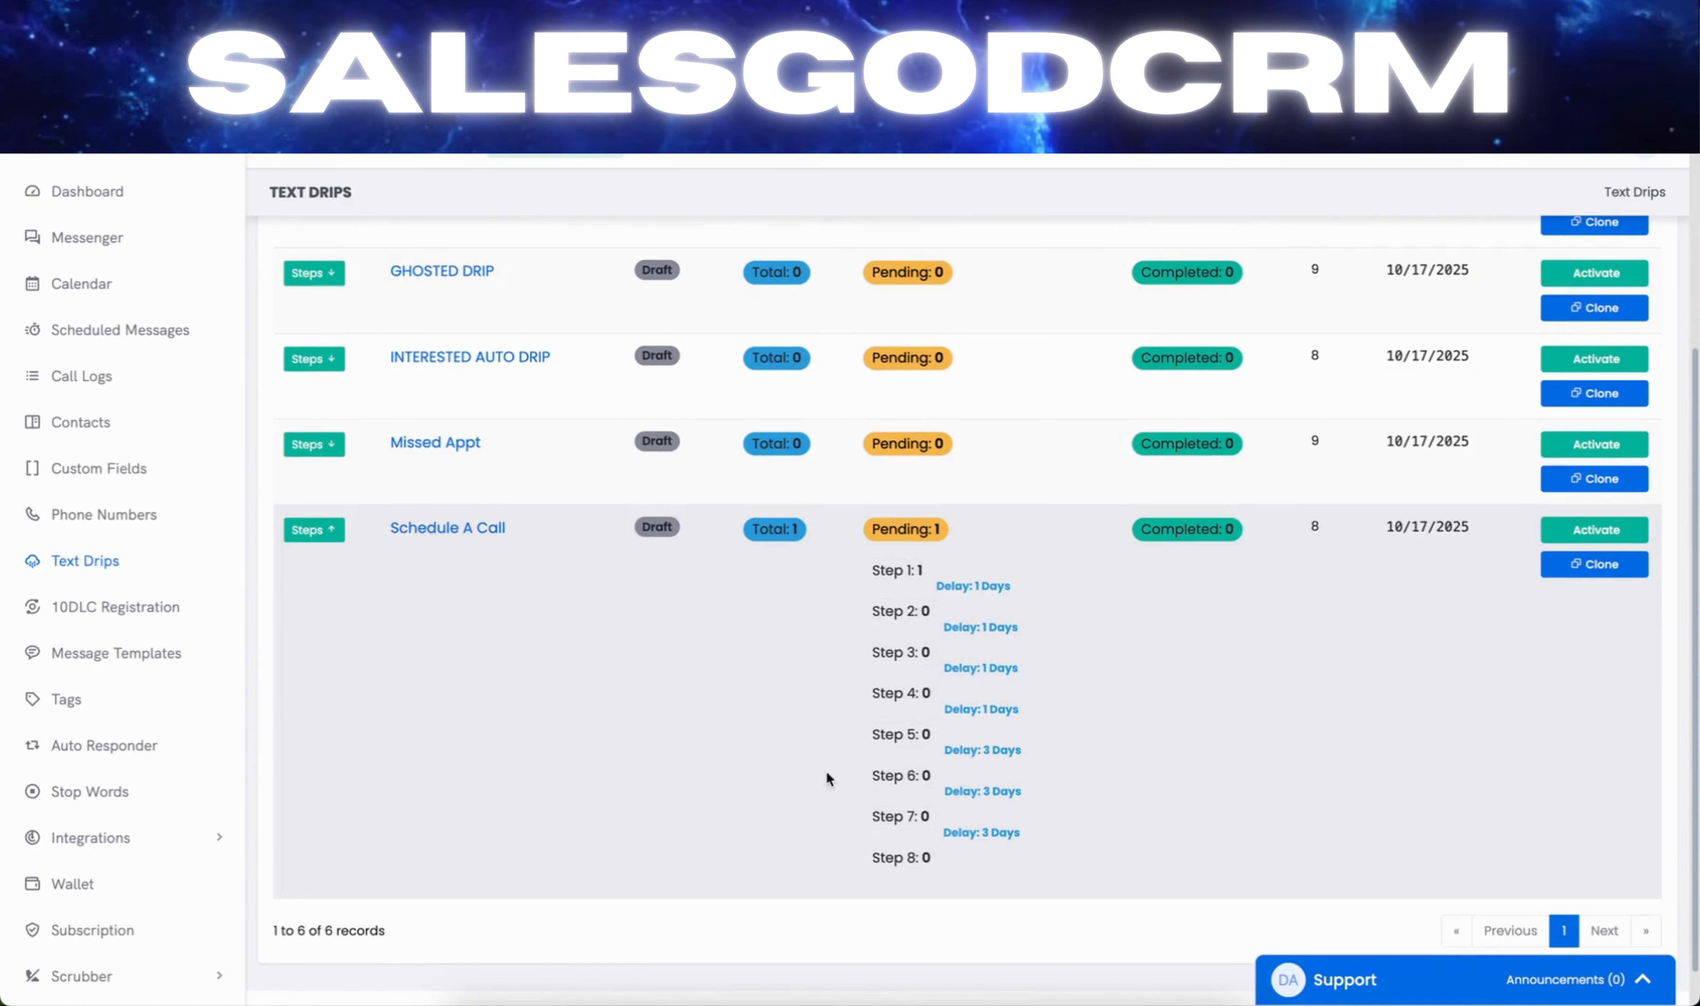
pyautogui.moveTo(870, 860); pyautogui.dragTo(944, 865)
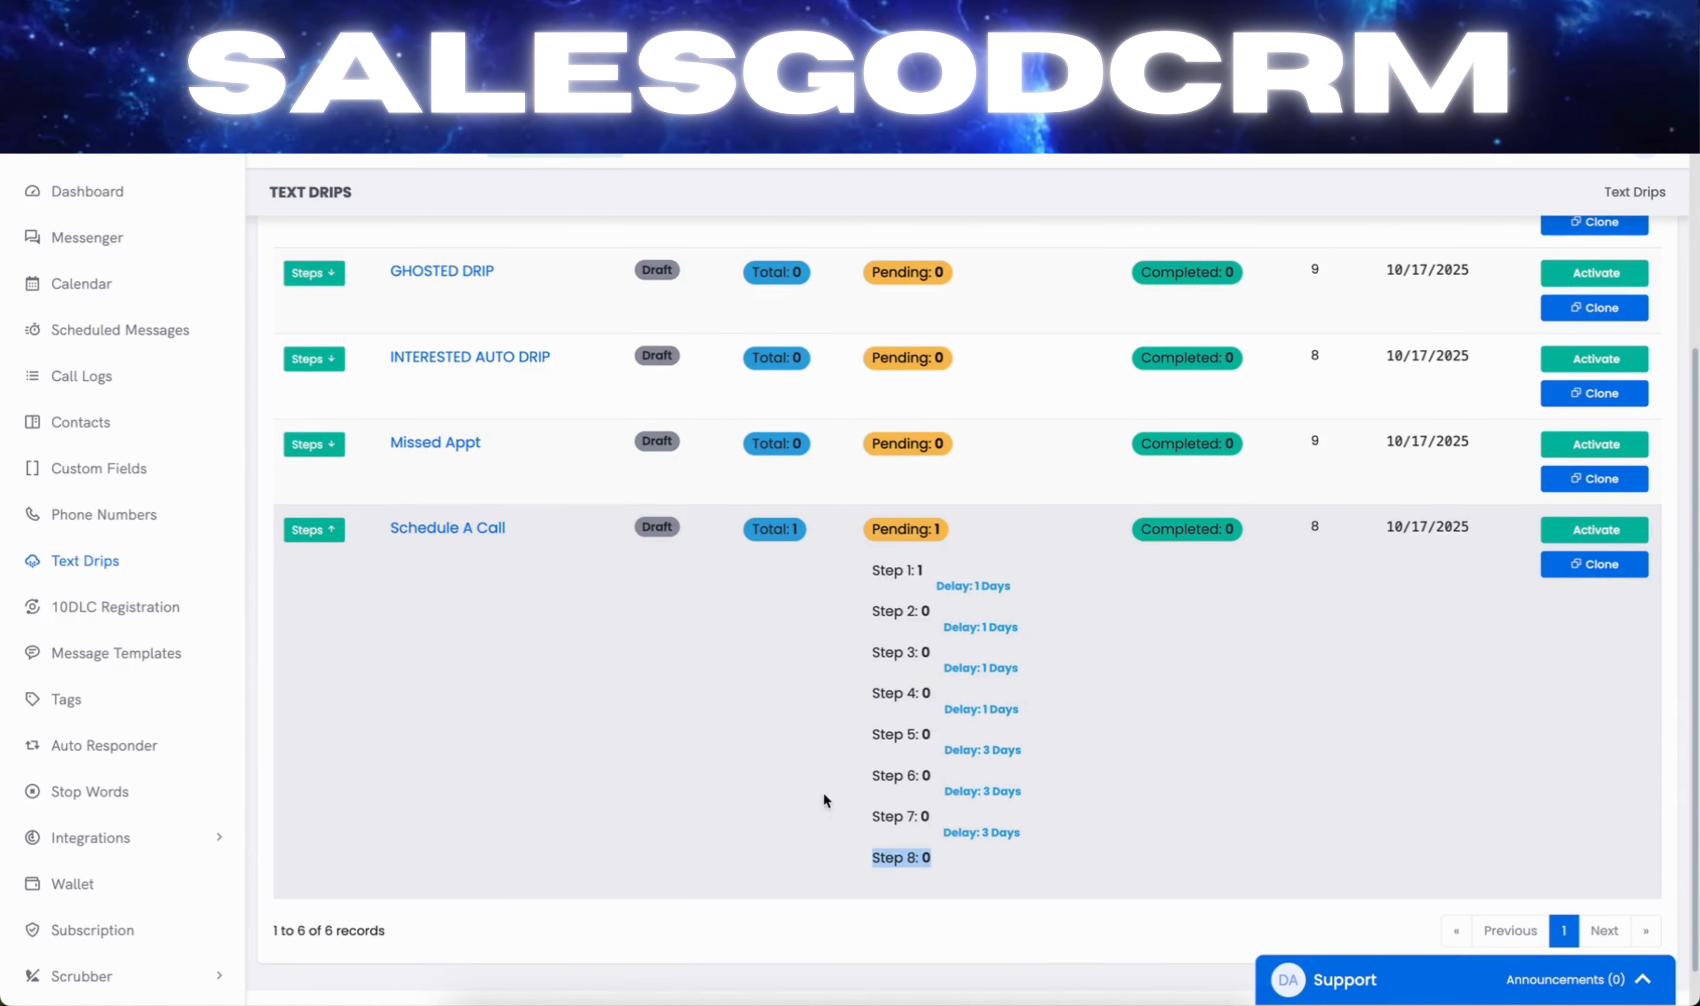
# - Open the Schedule A Call drip and examine its message sequence, delay times and the option for adding a component
pyautogui.click(446, 533)
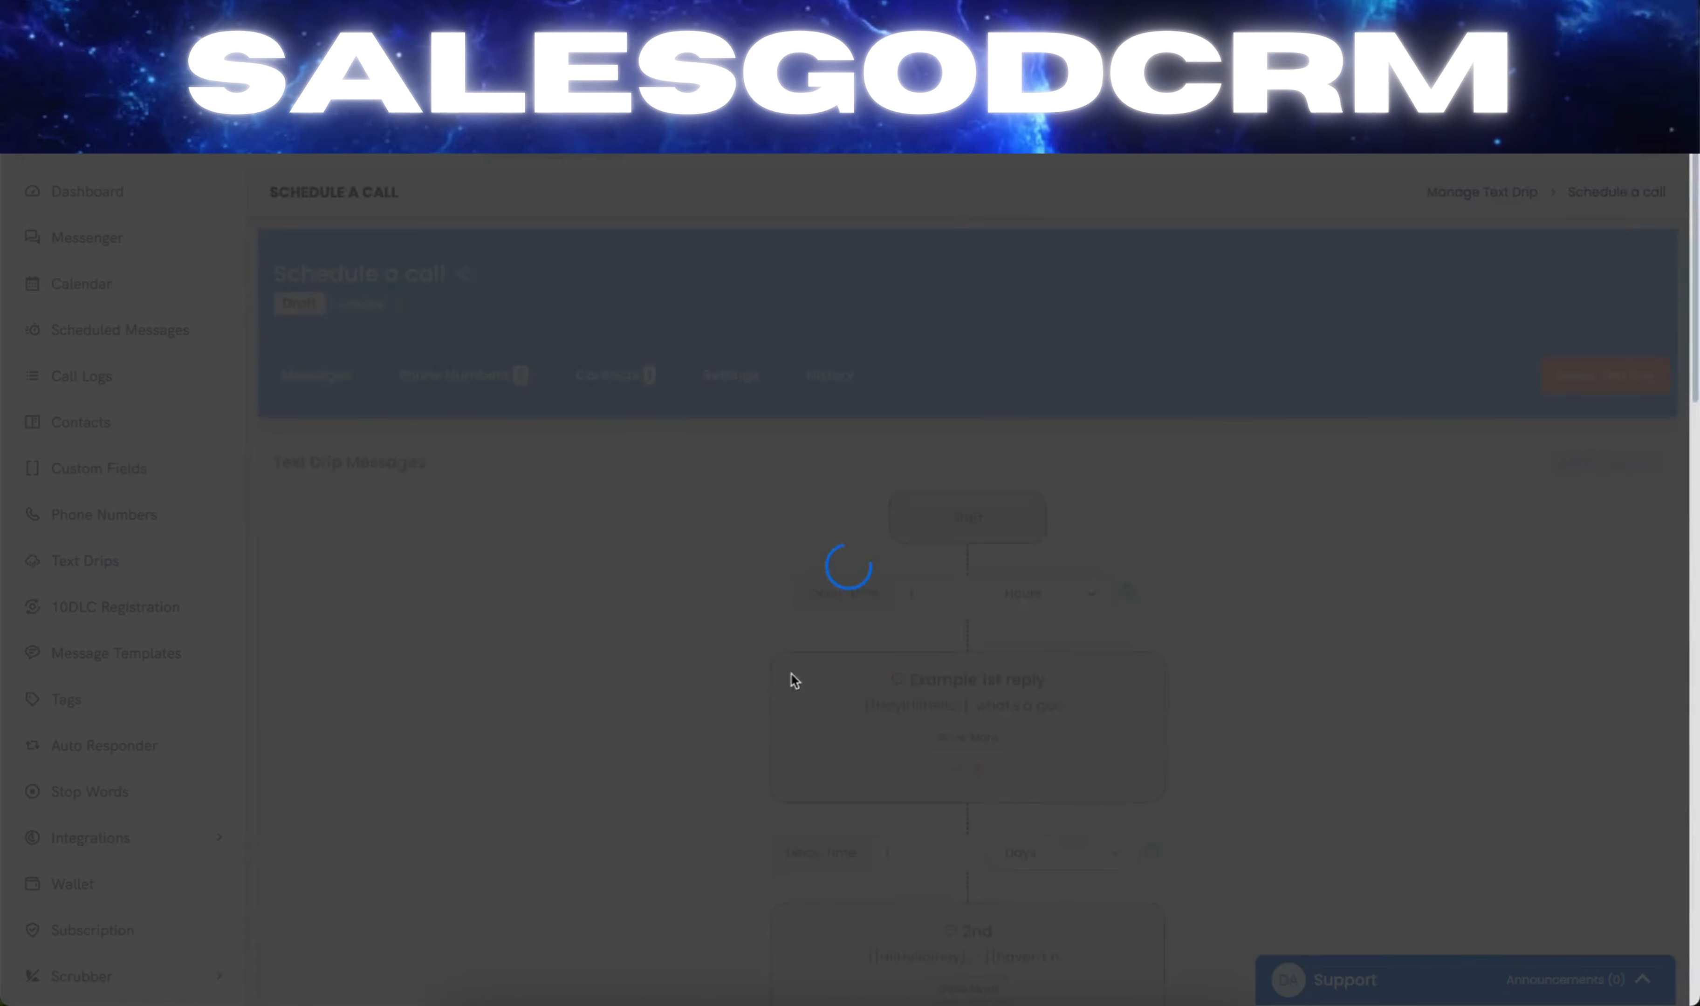
pyautogui.scroll(-2, 910, 718)
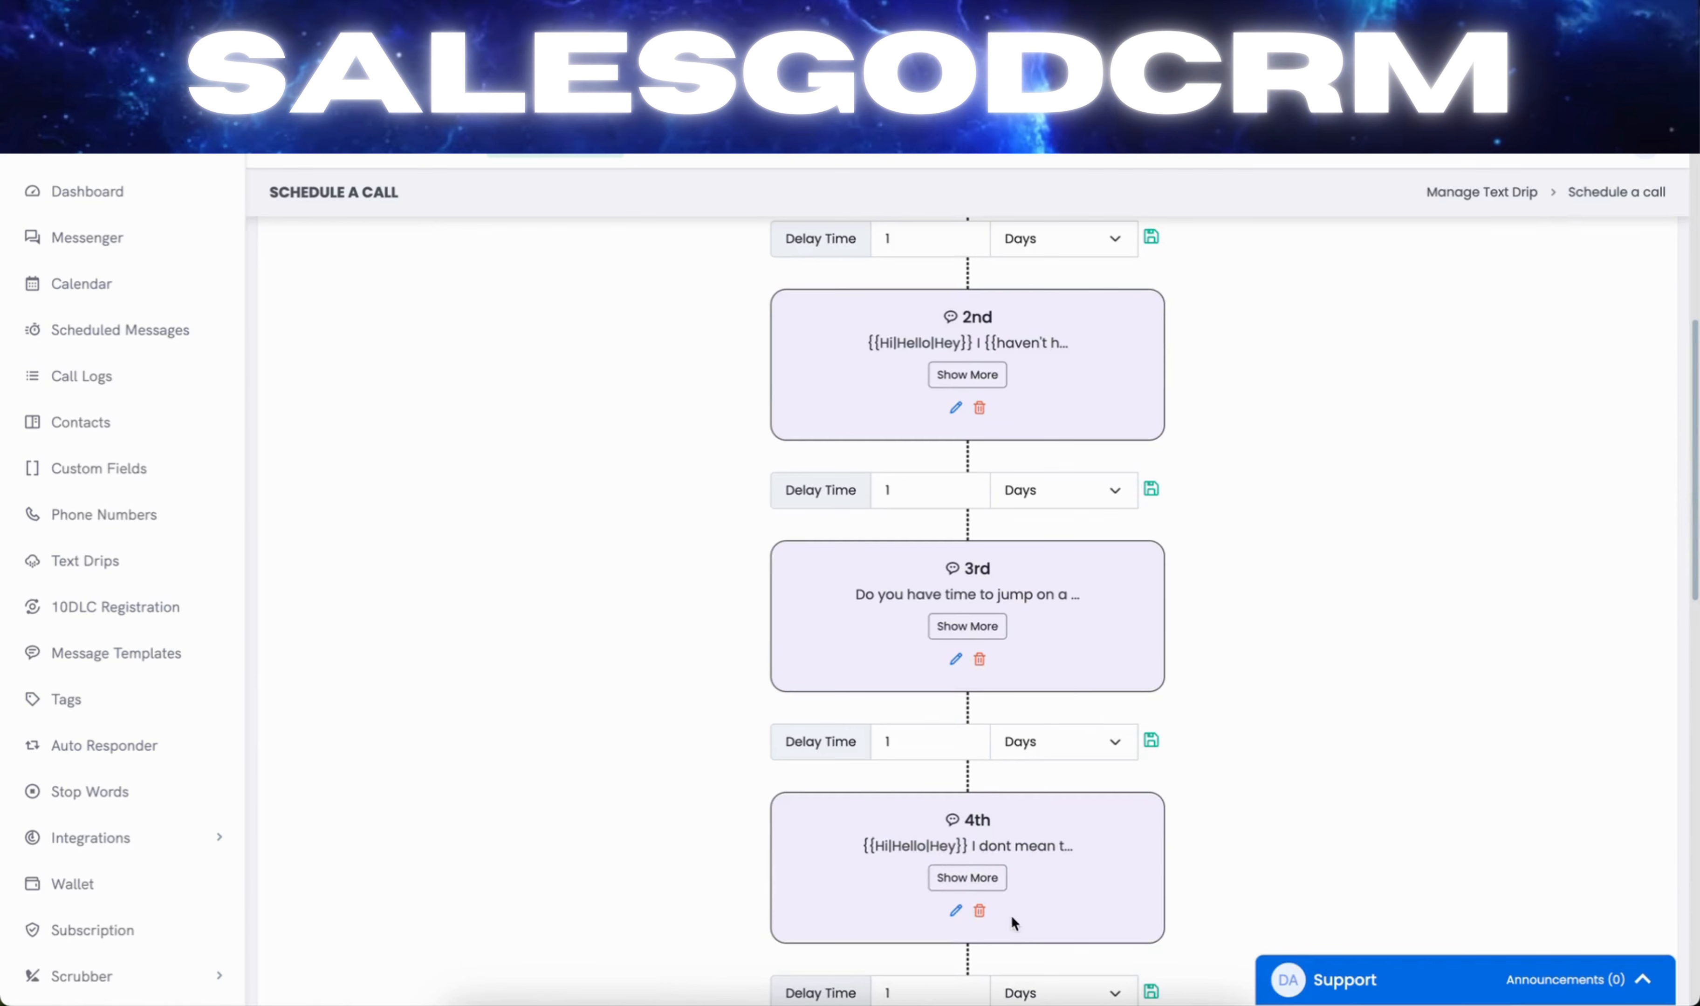
pyautogui.scroll(-4, 1019, 607)
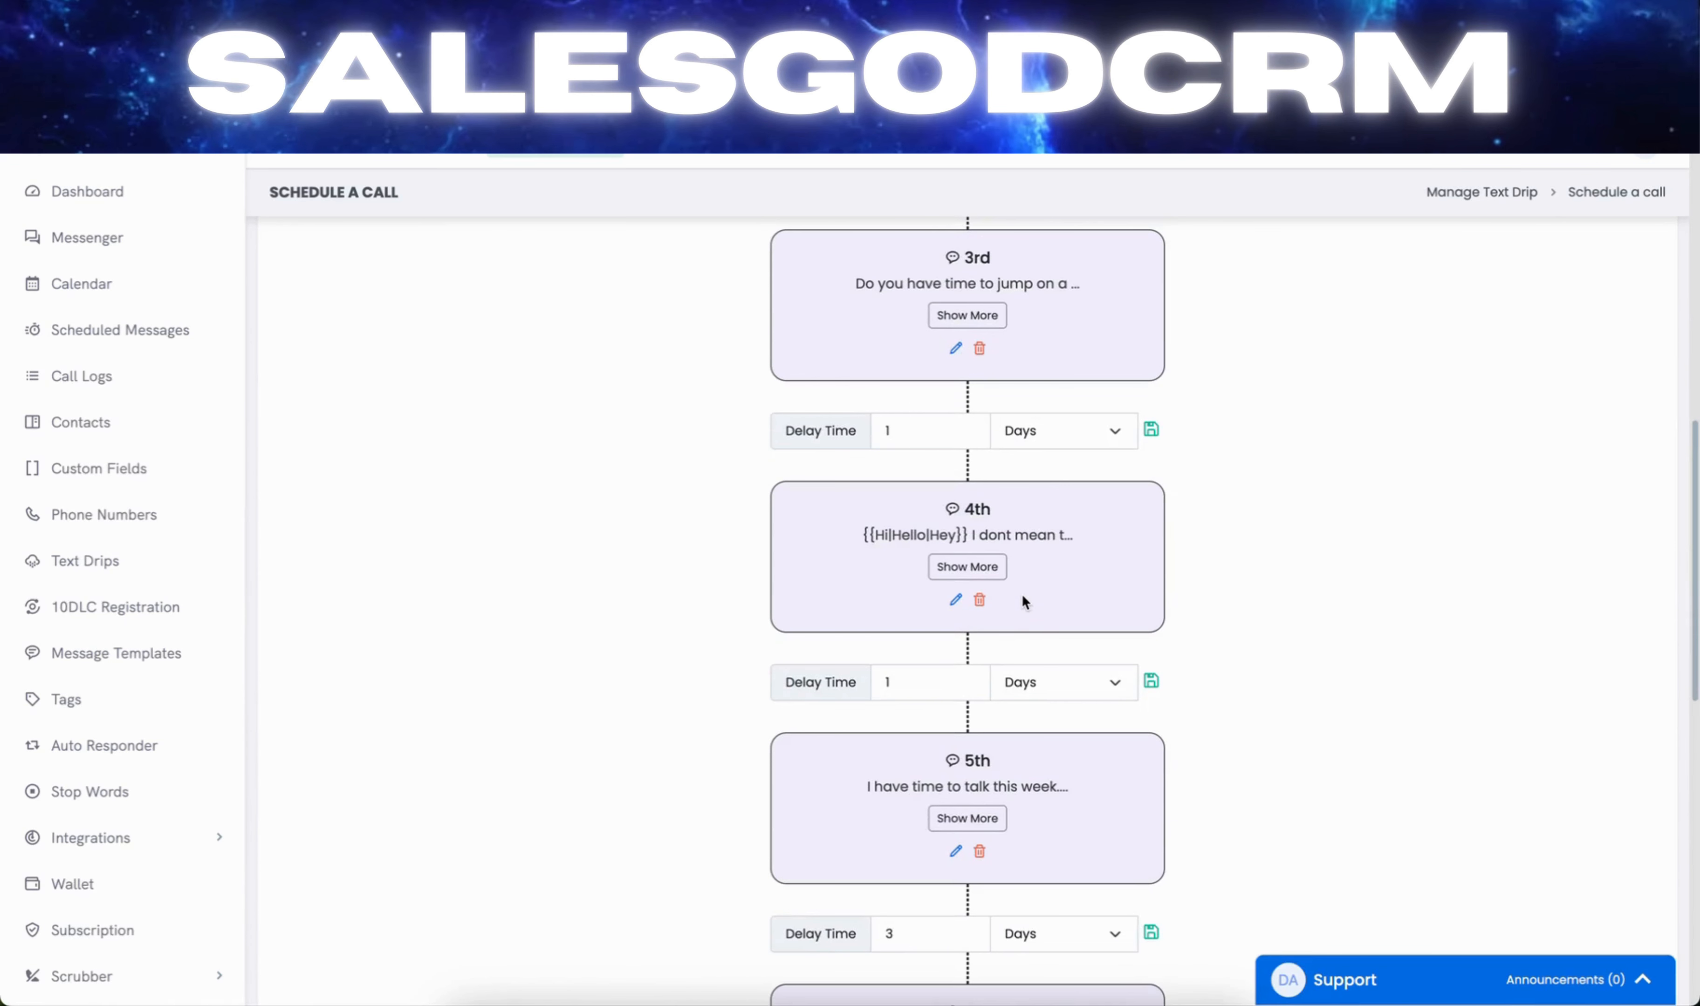
pyautogui.scroll(-4, 1055, 725)
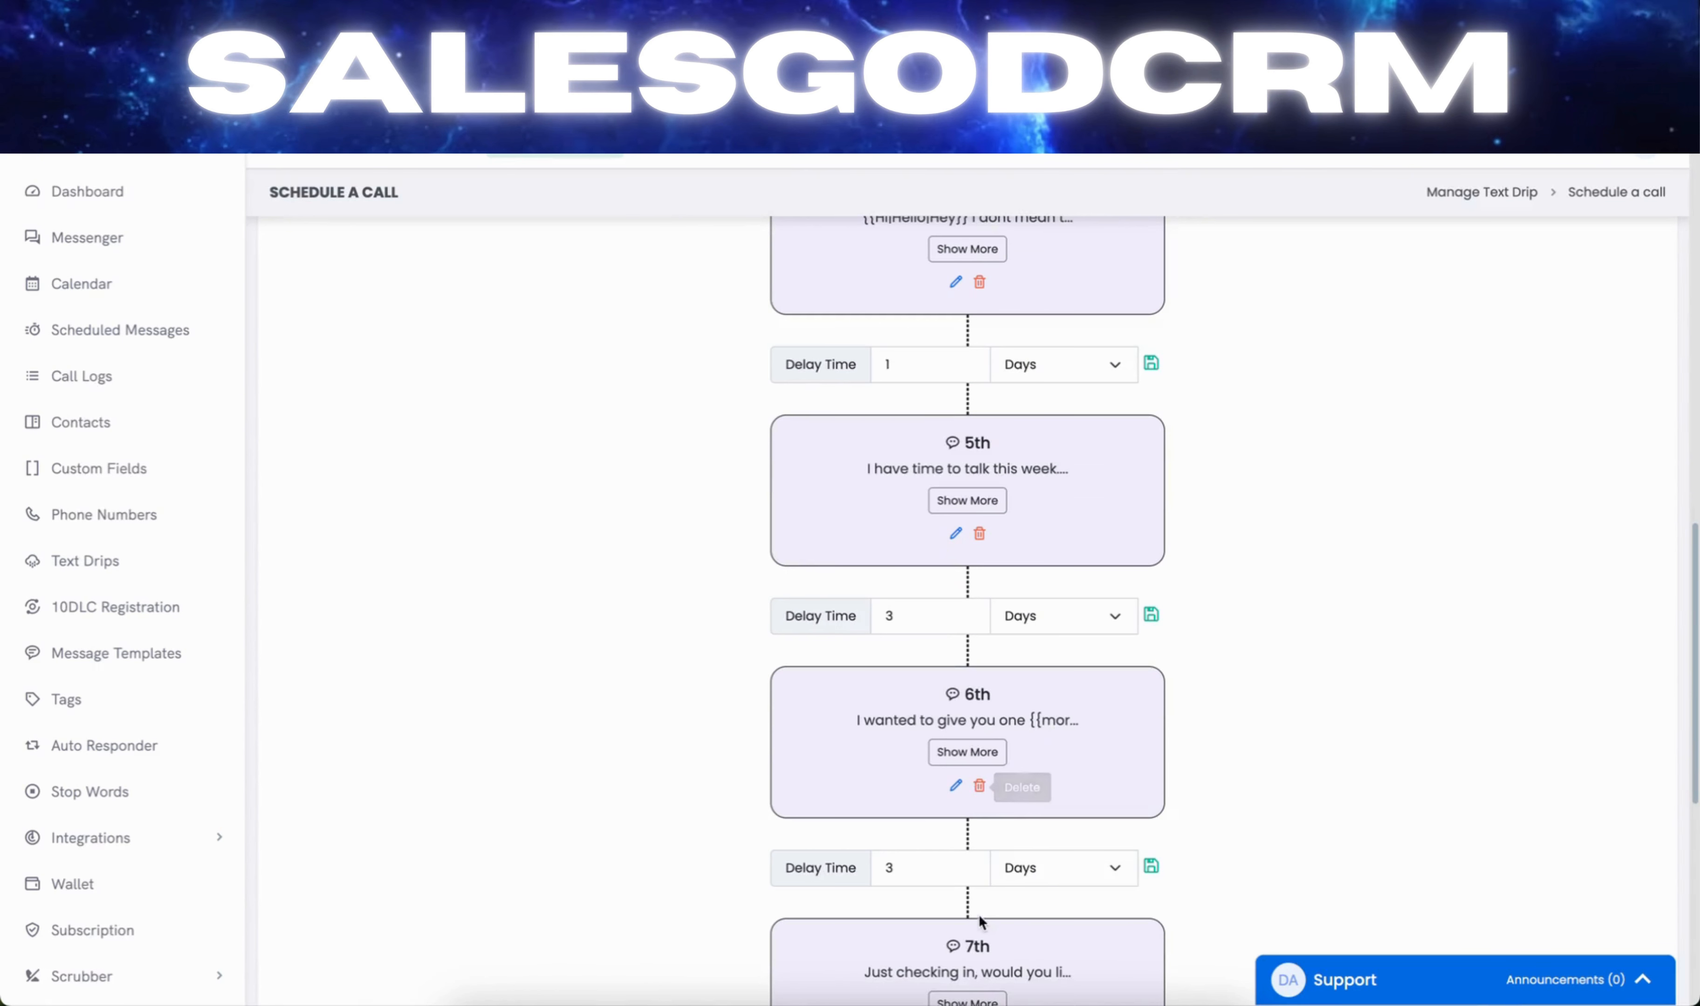
pyautogui.scroll(-1, 991, 923)
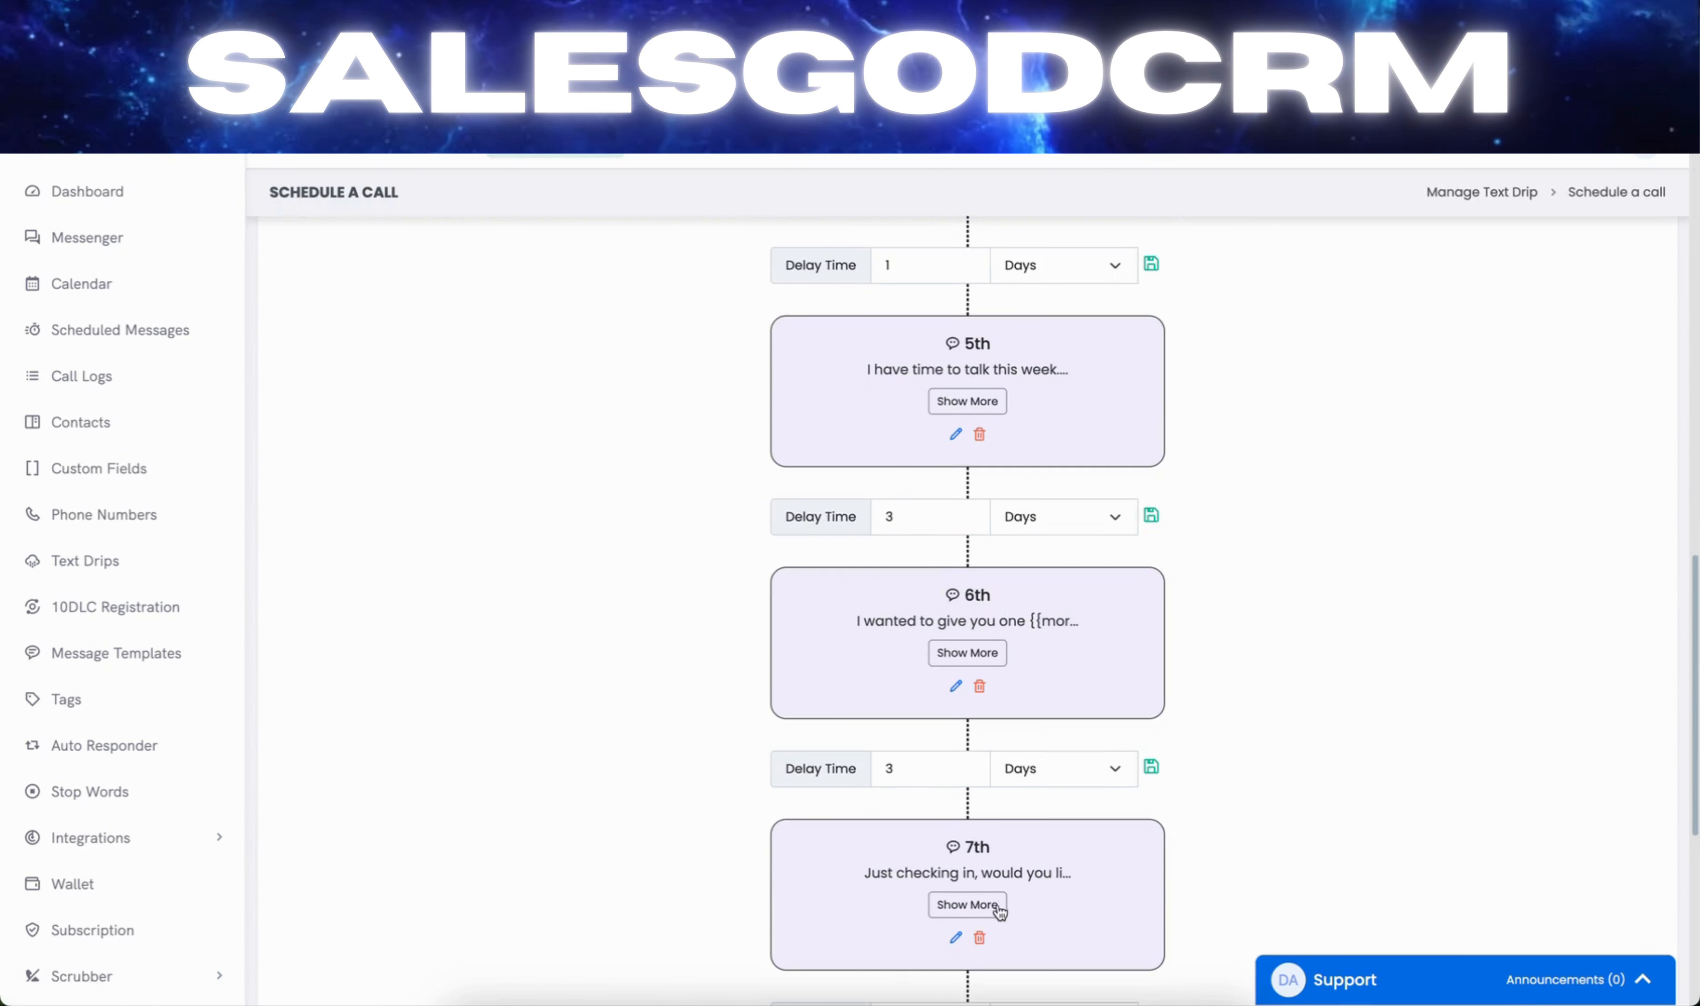
pyautogui.scroll(2, 1024, 866)
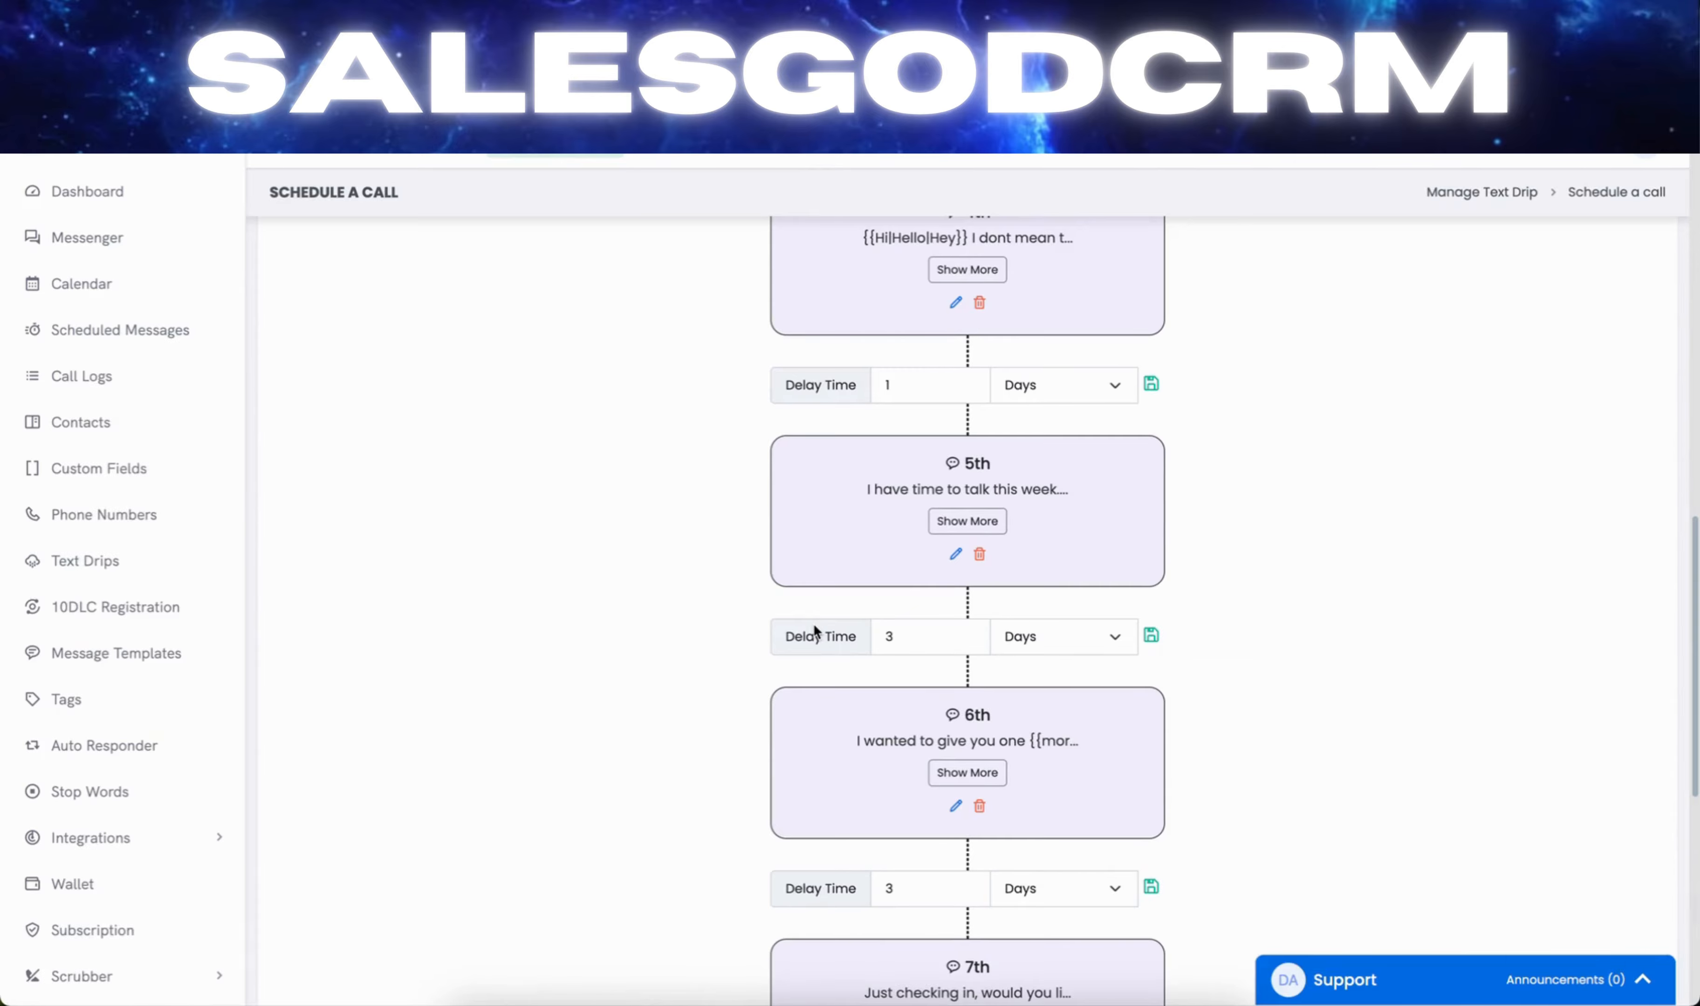
pyautogui.scroll(2, 813, 623)
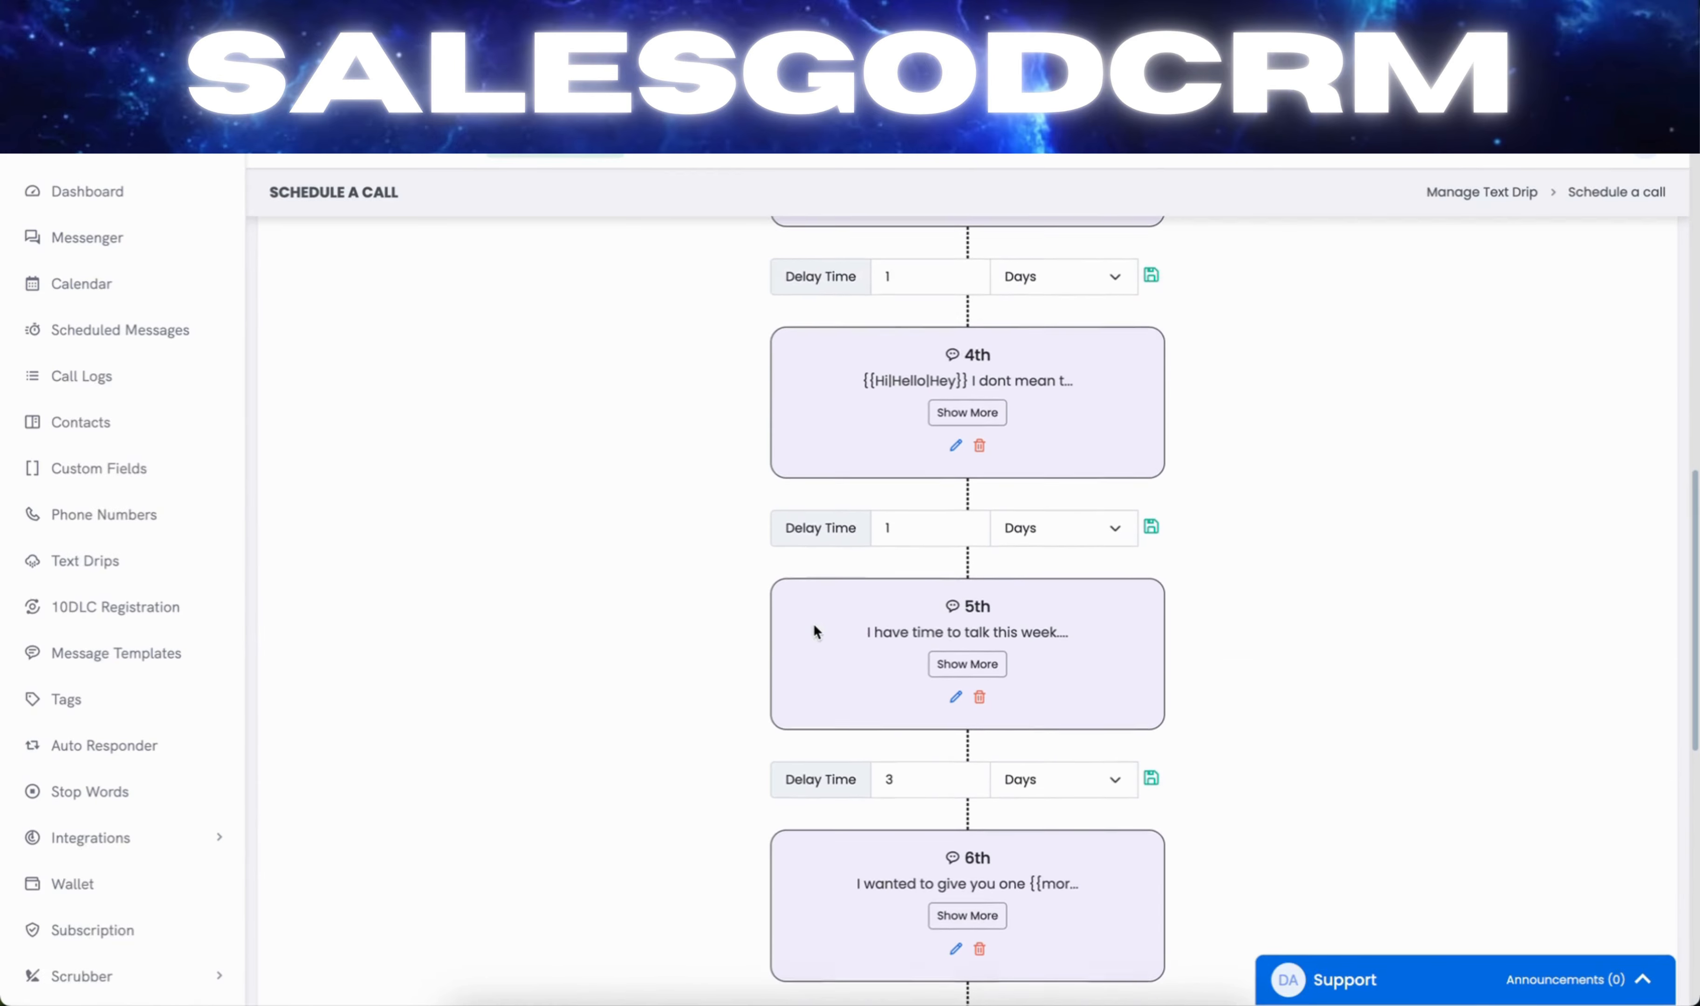
pyautogui.scroll(2, 847, 533)
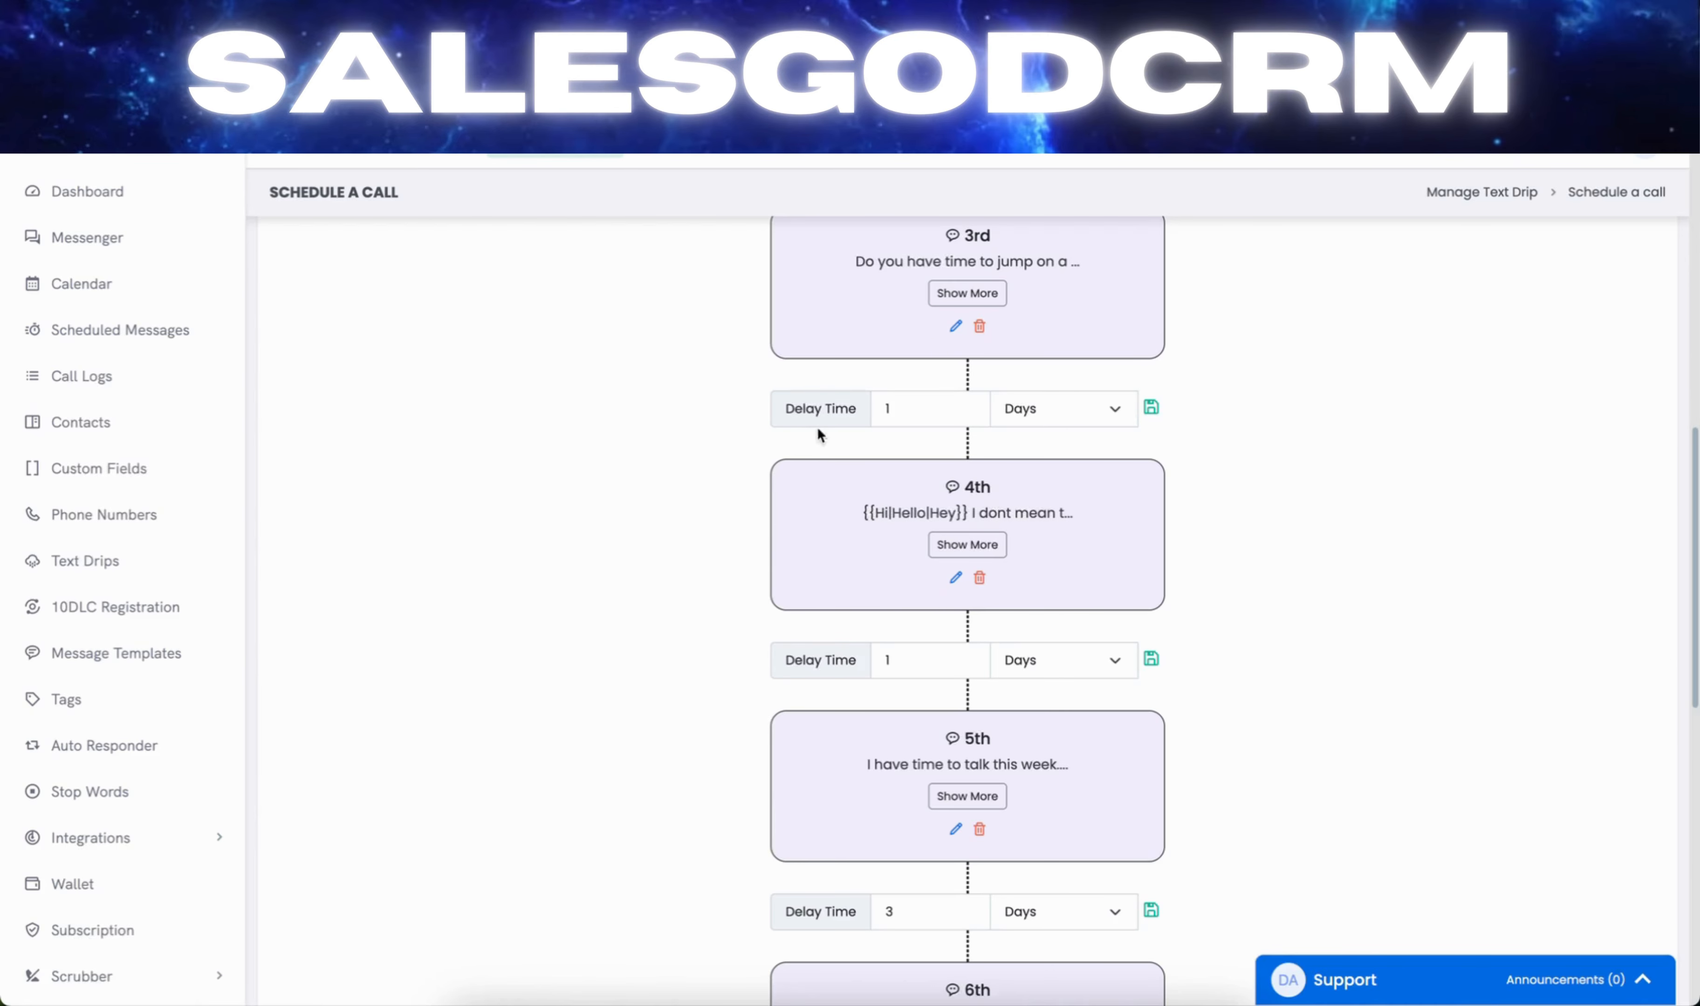
pyautogui.scroll(10, 1071, 410)
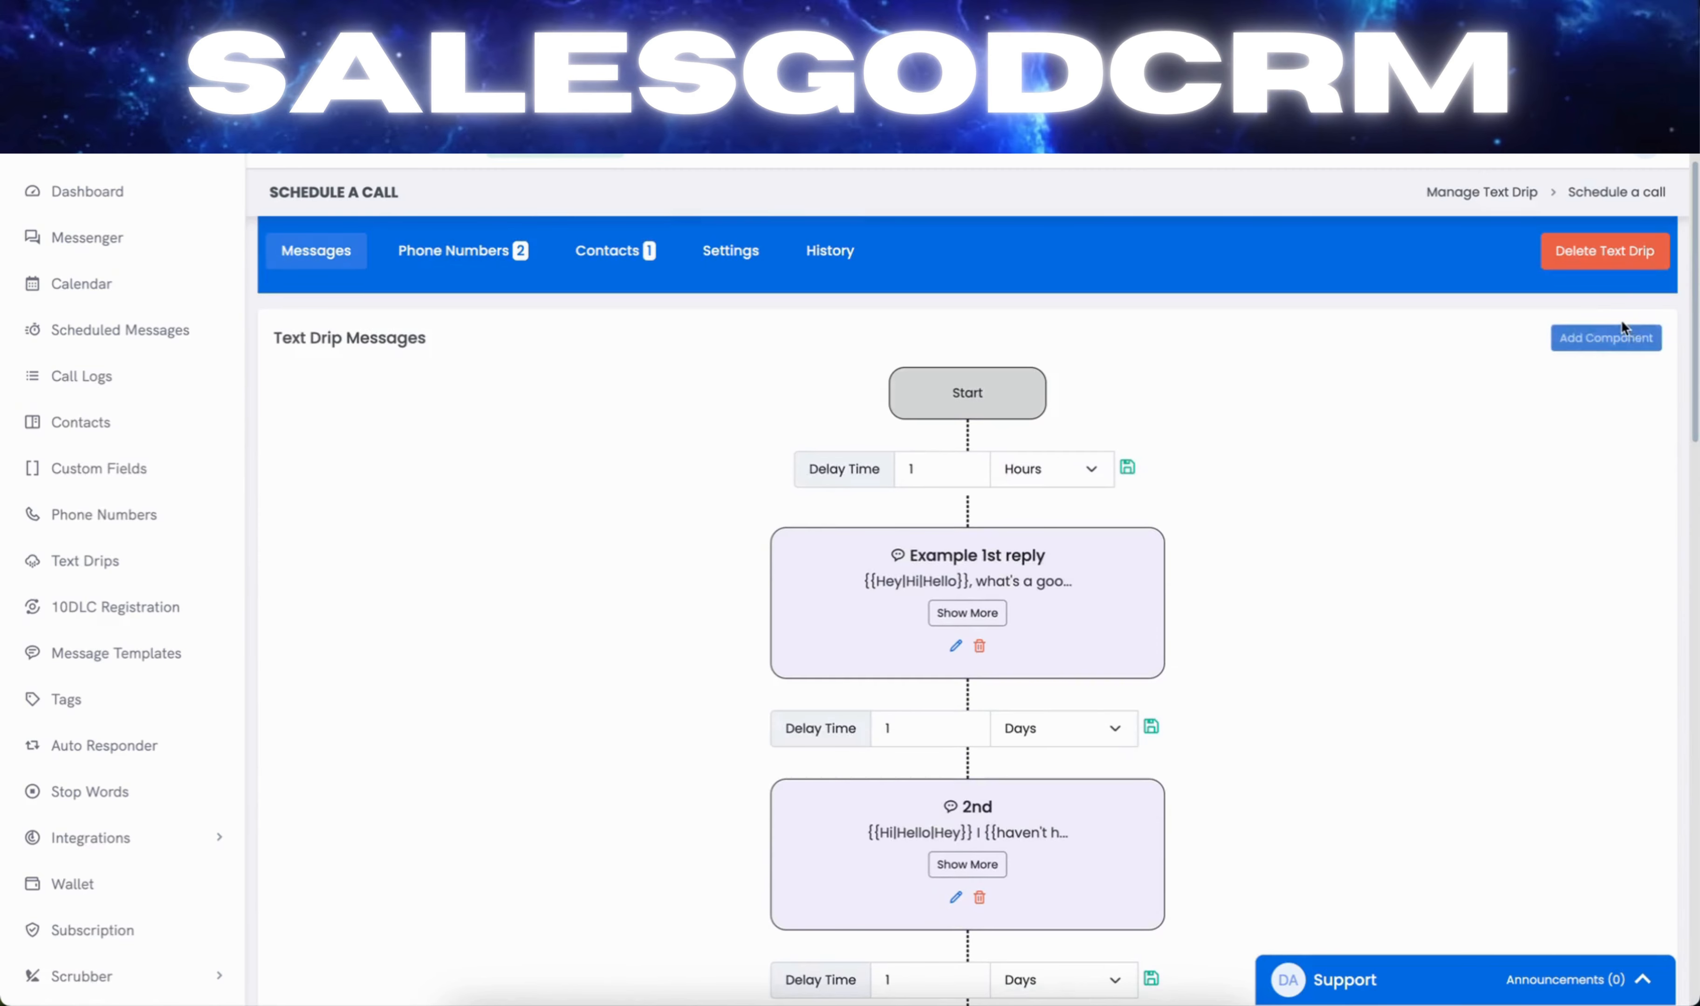
pyautogui.click(1603, 340)
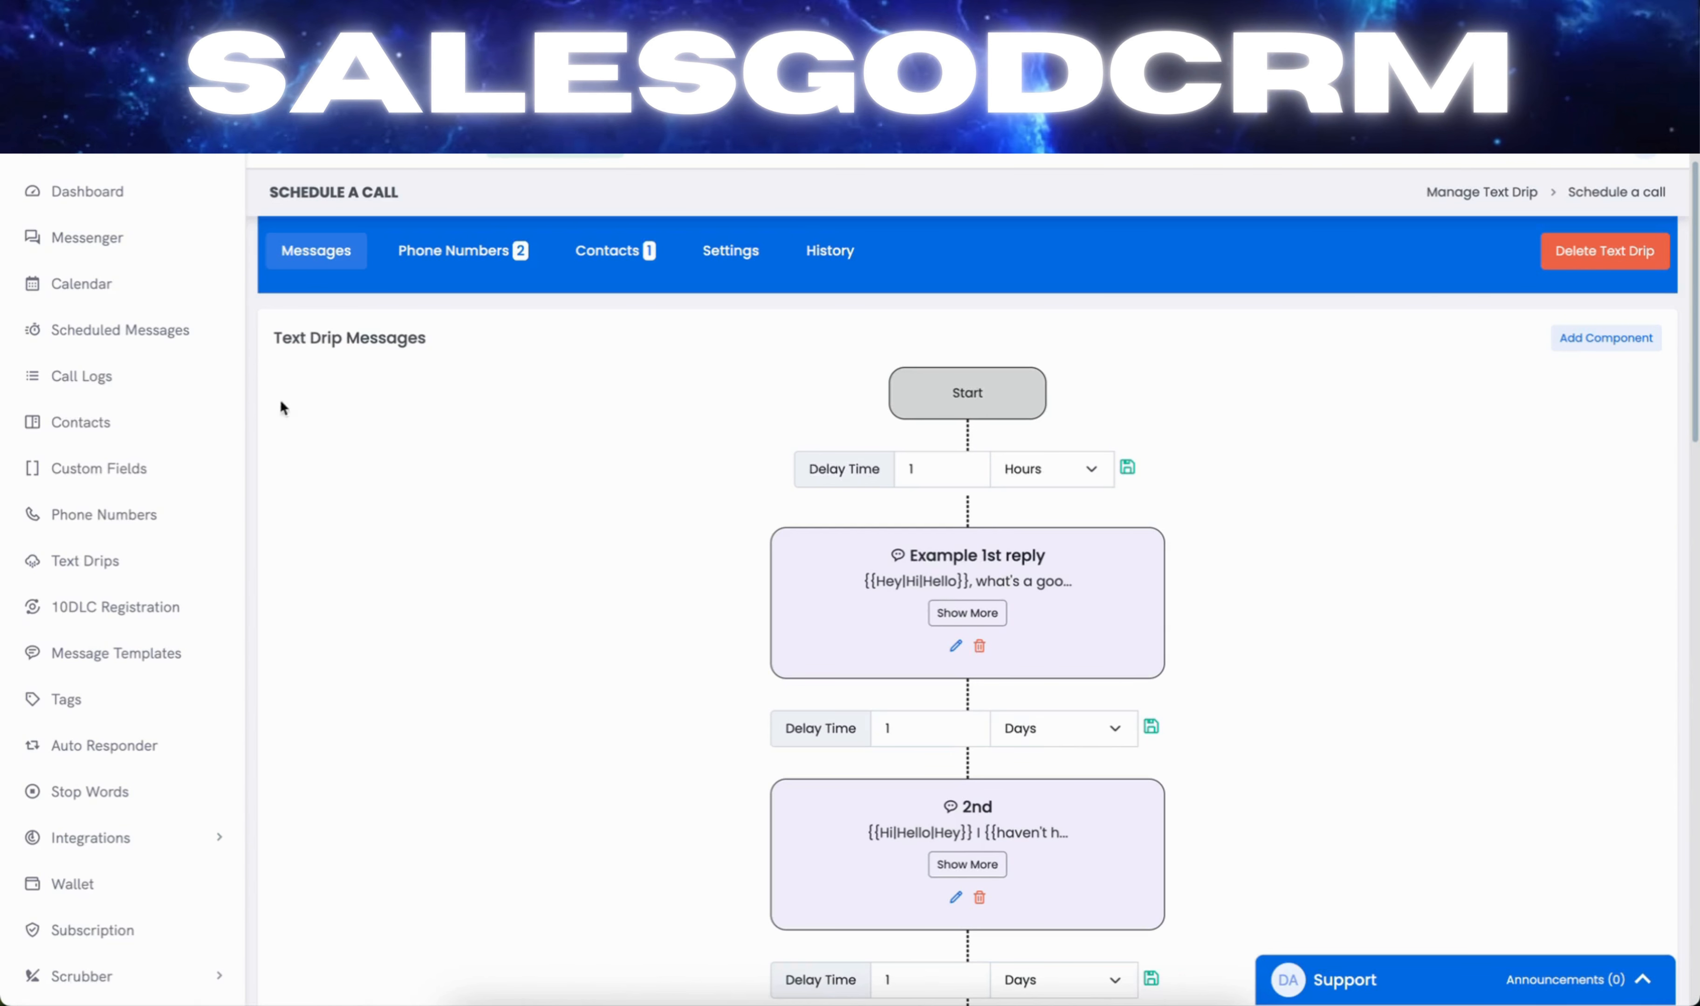
# - Show the full text of the Example 1st reply message and look over the messages and delays that follow it
pyautogui.scroll(2, 406, 362)
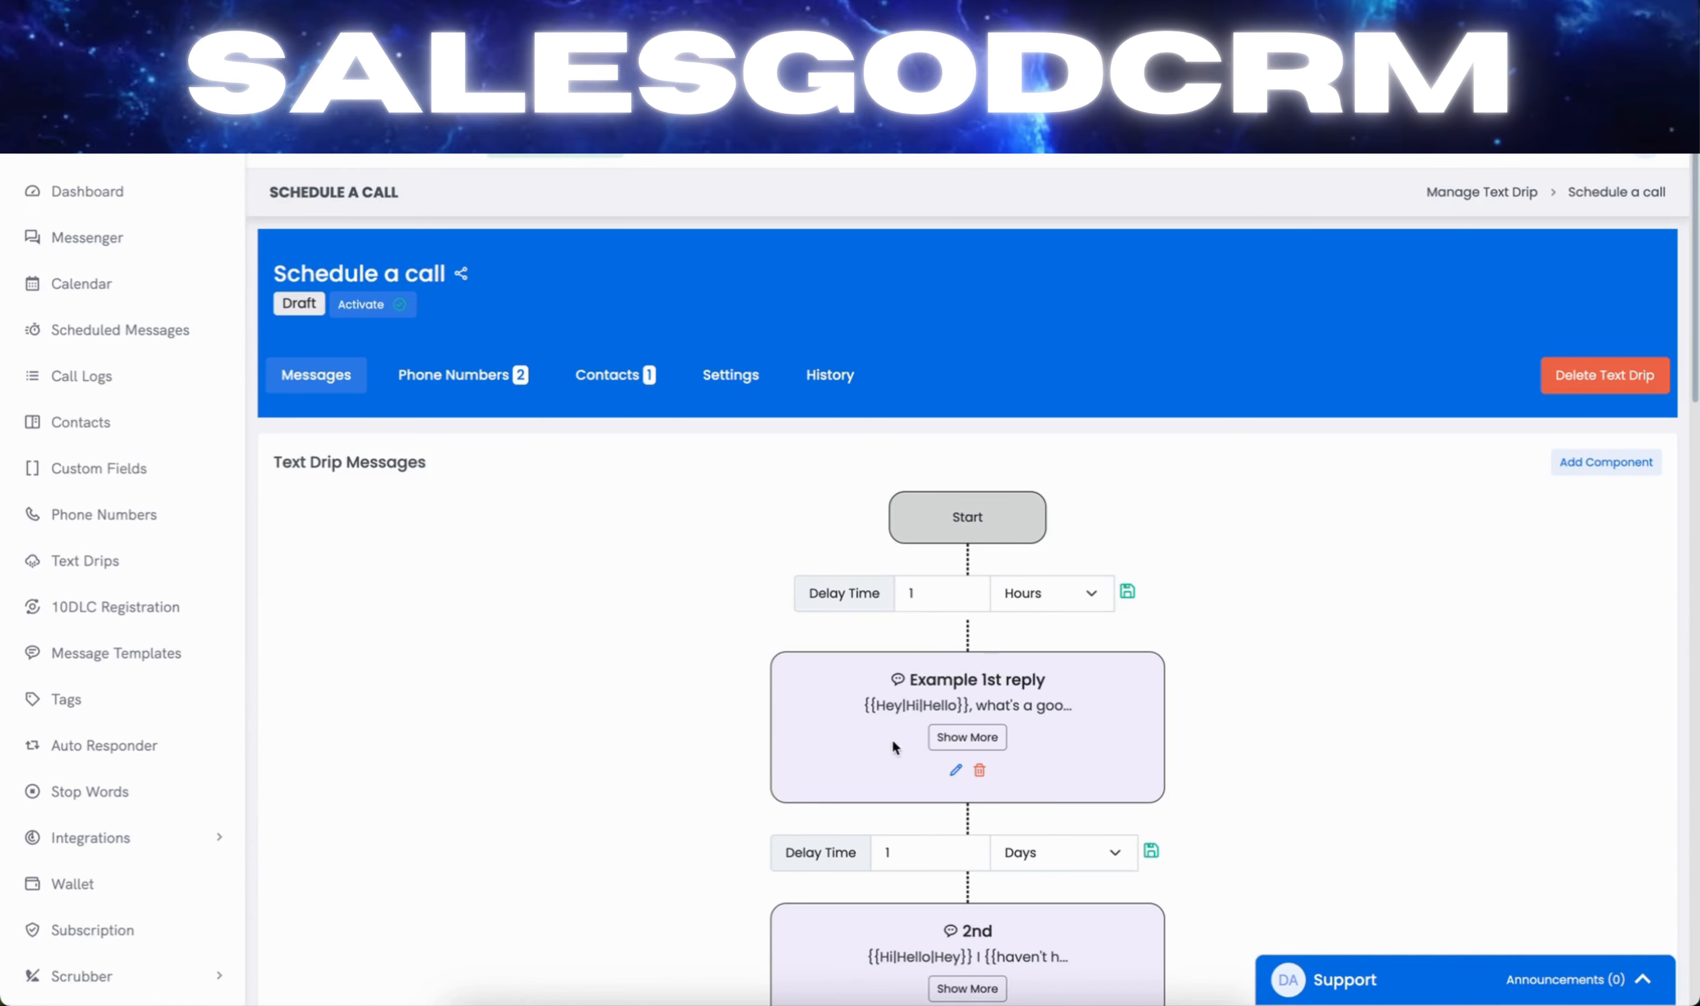
pyautogui.click(981, 738)
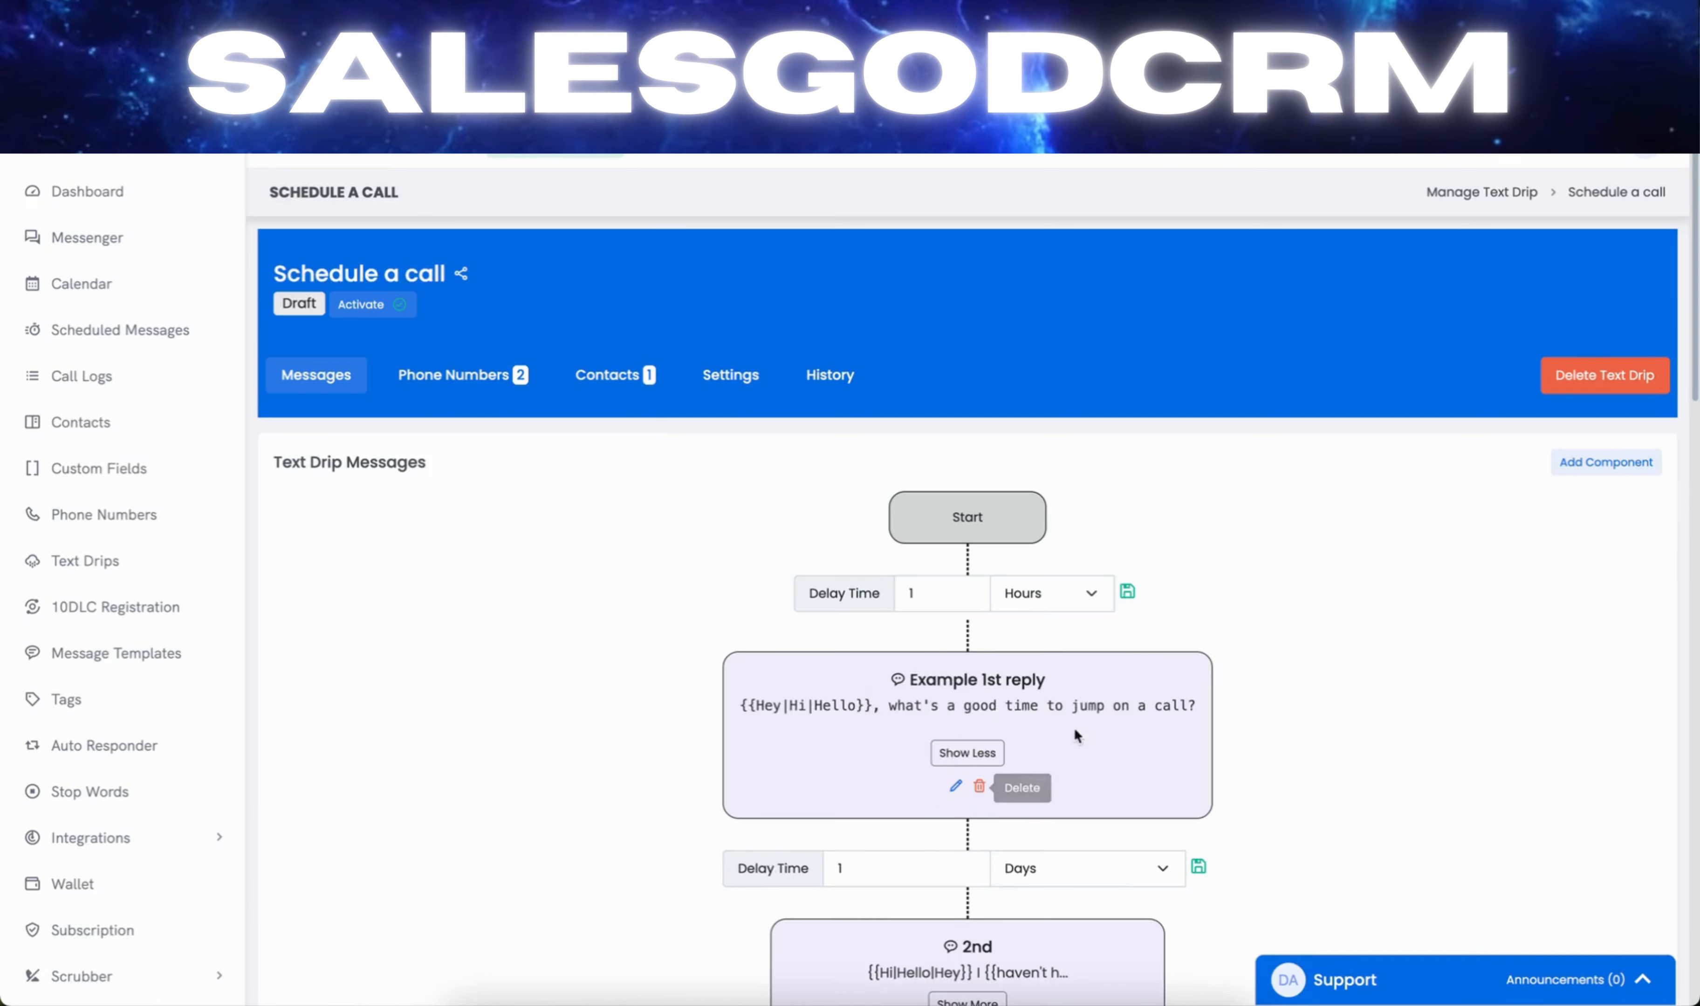
pyautogui.scroll(-1, 990, 680)
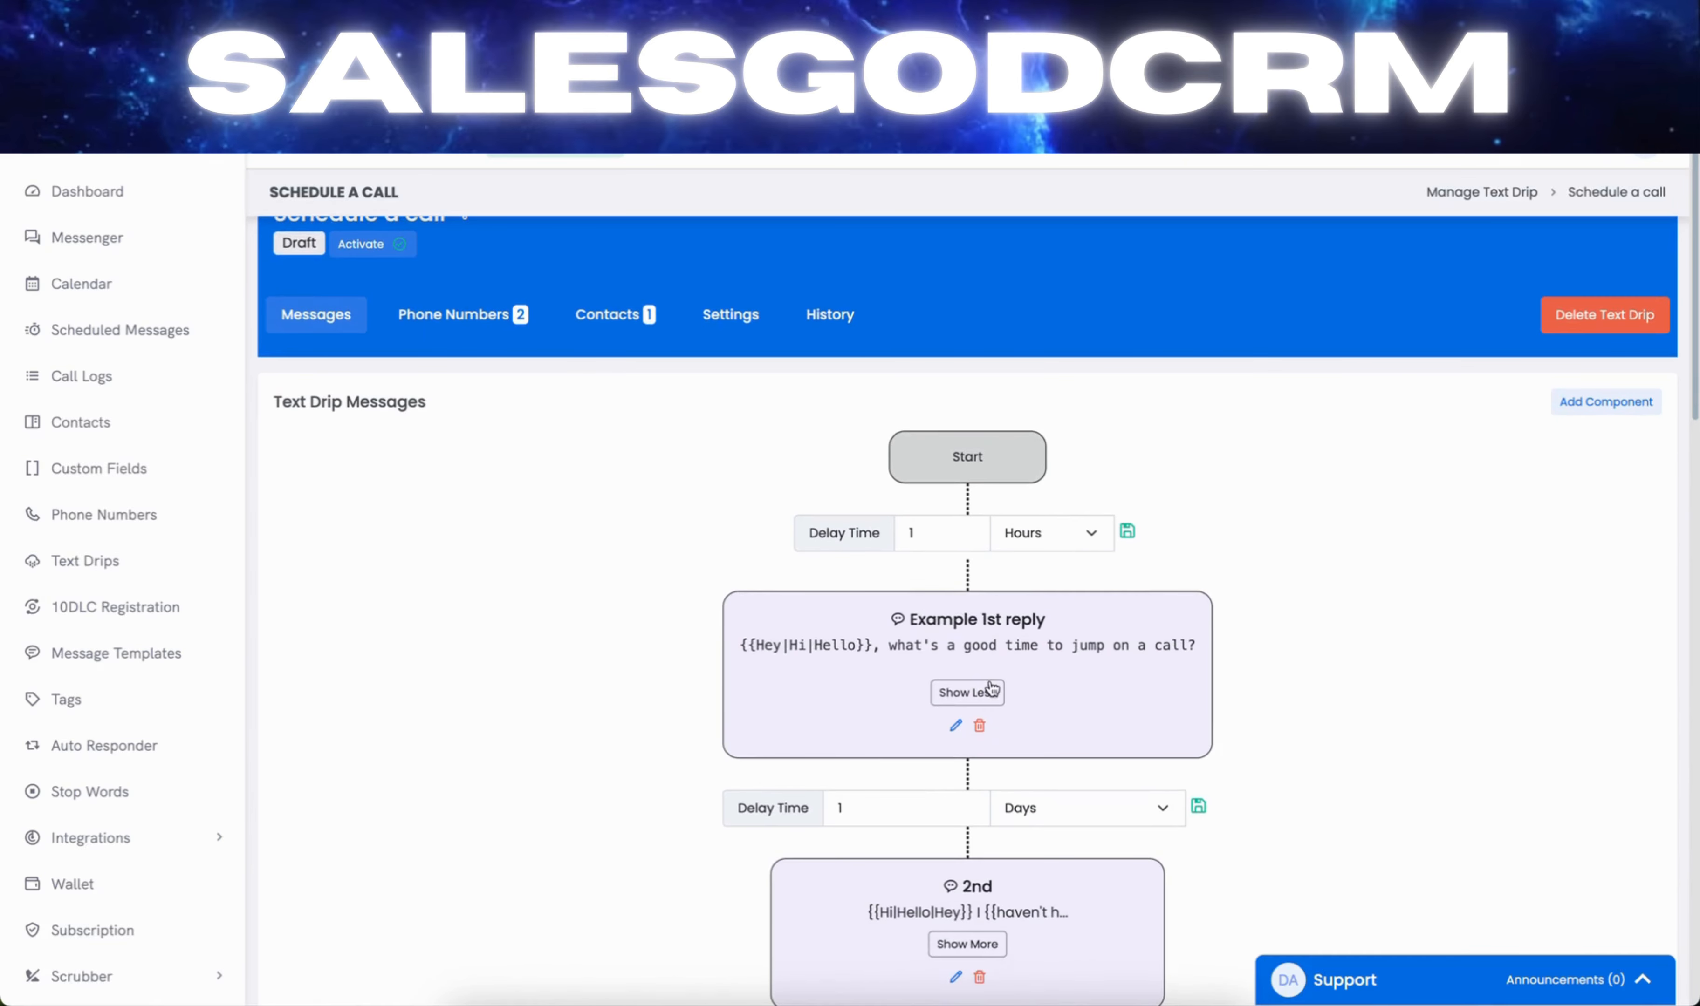
pyautogui.scroll(-1, 991, 688)
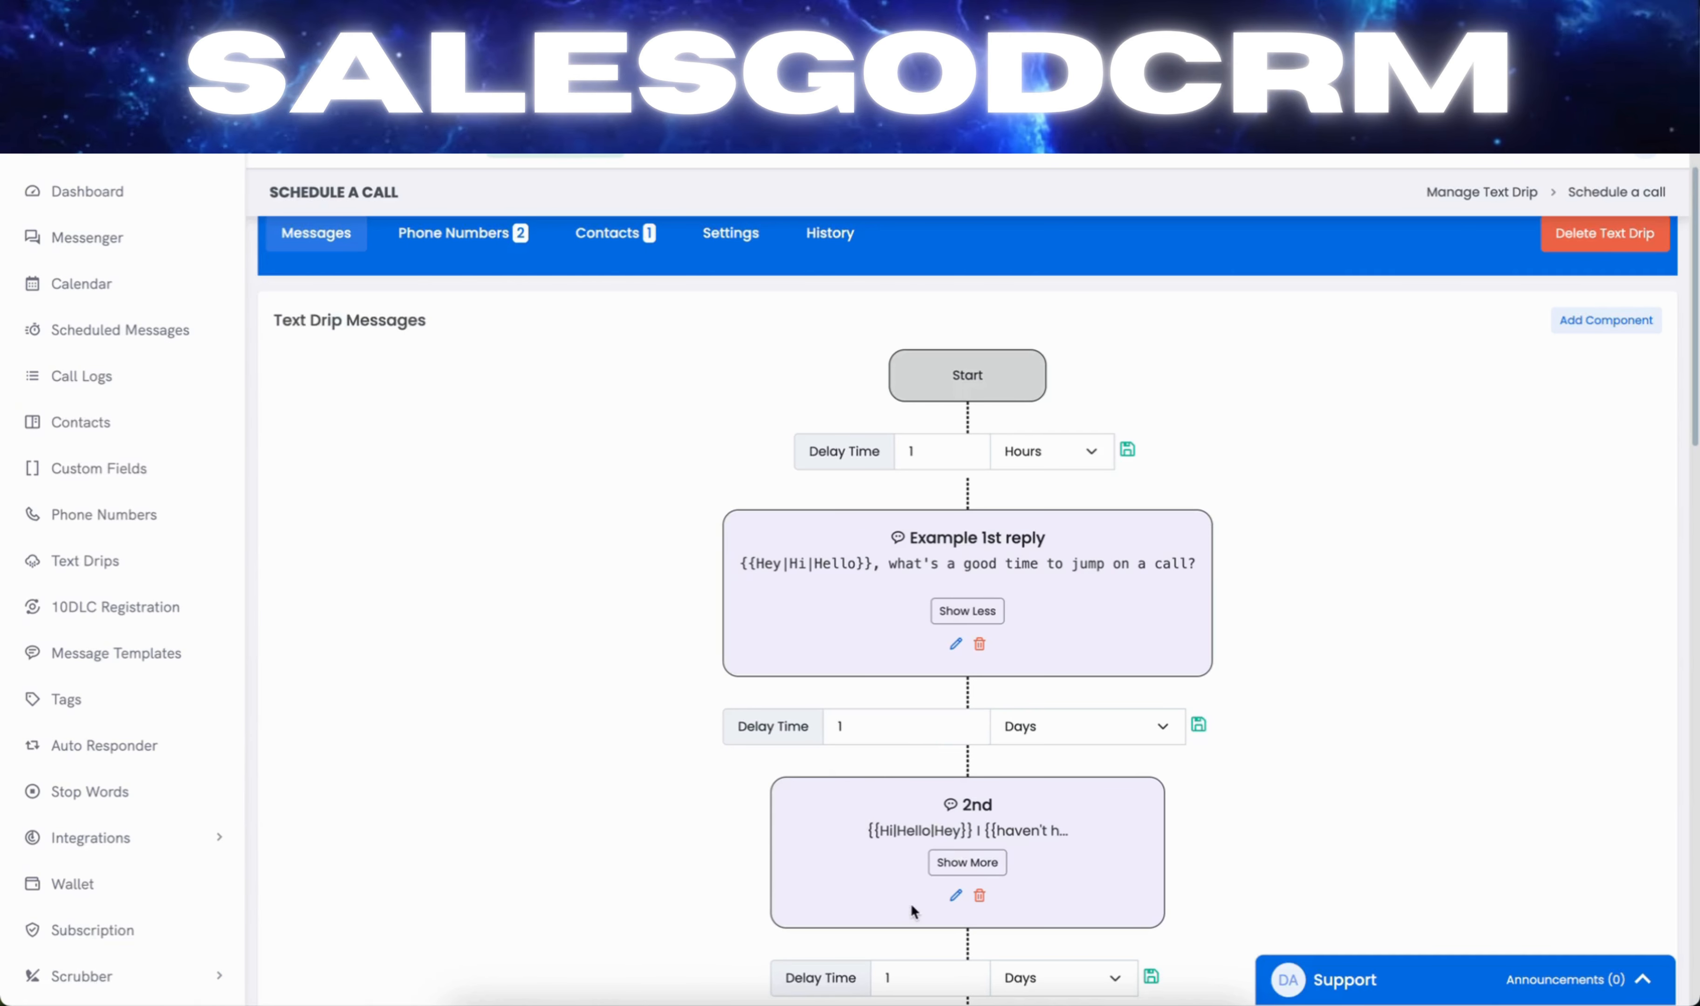
pyautogui.scroll(-3, 919, 897)
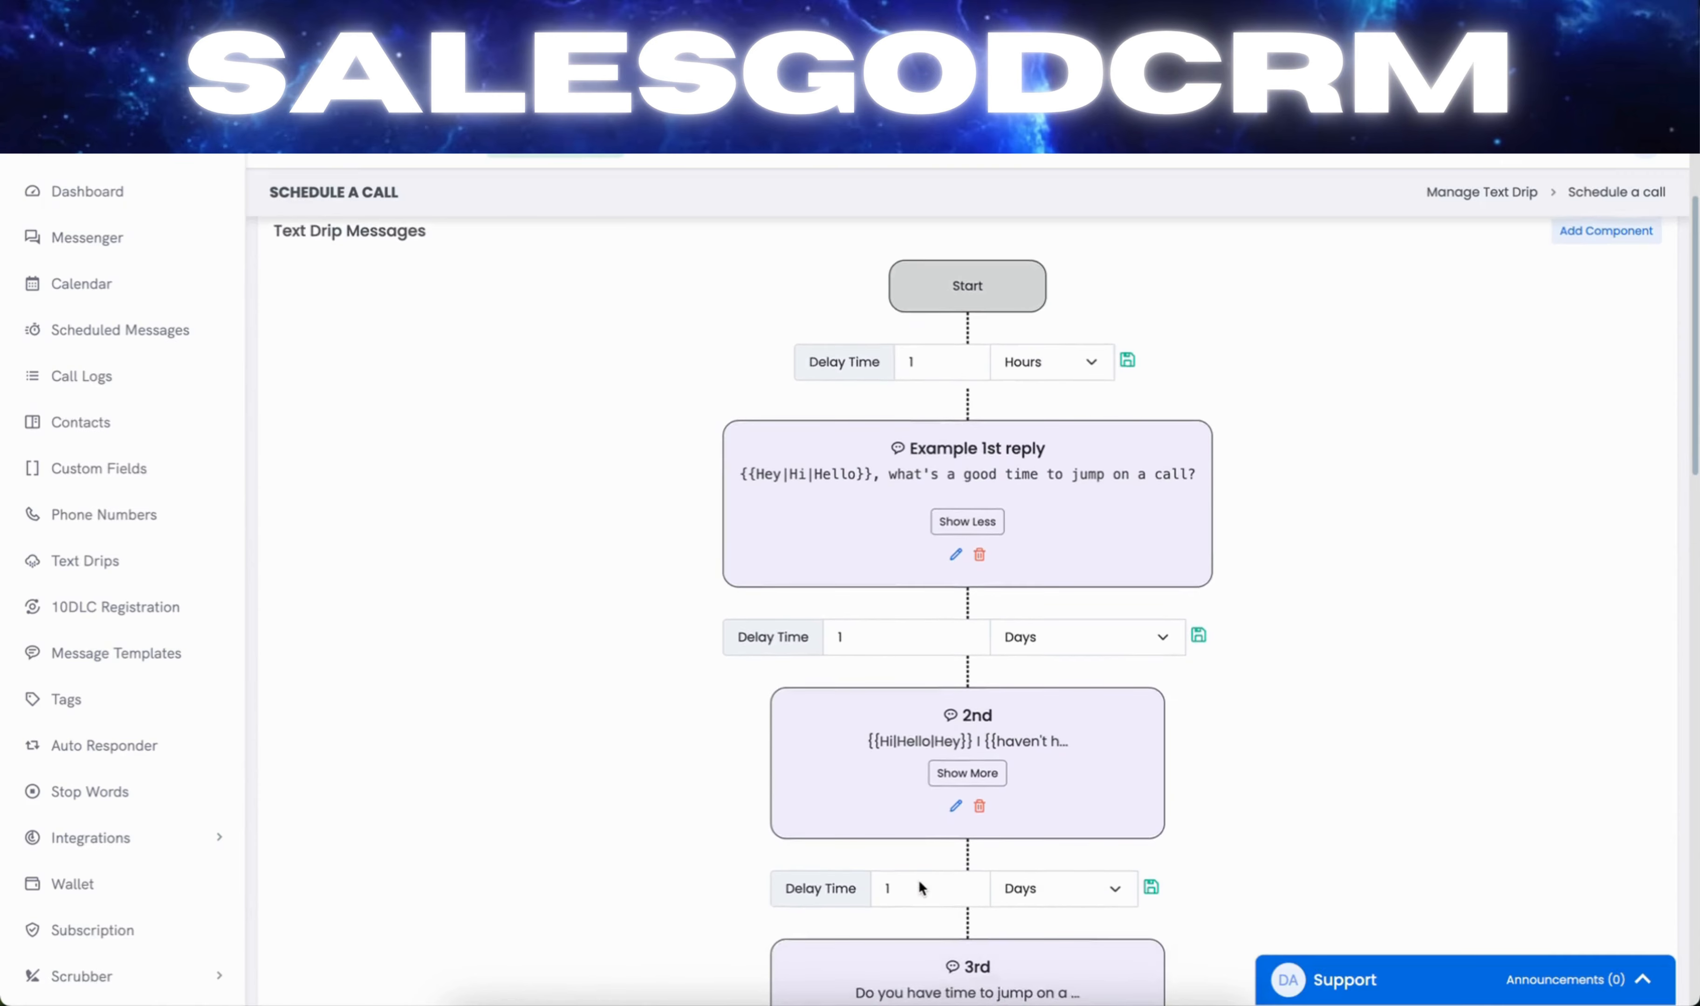
pyautogui.scroll(-4, 919, 879)
pyautogui.scroll(-2, 919, 879)
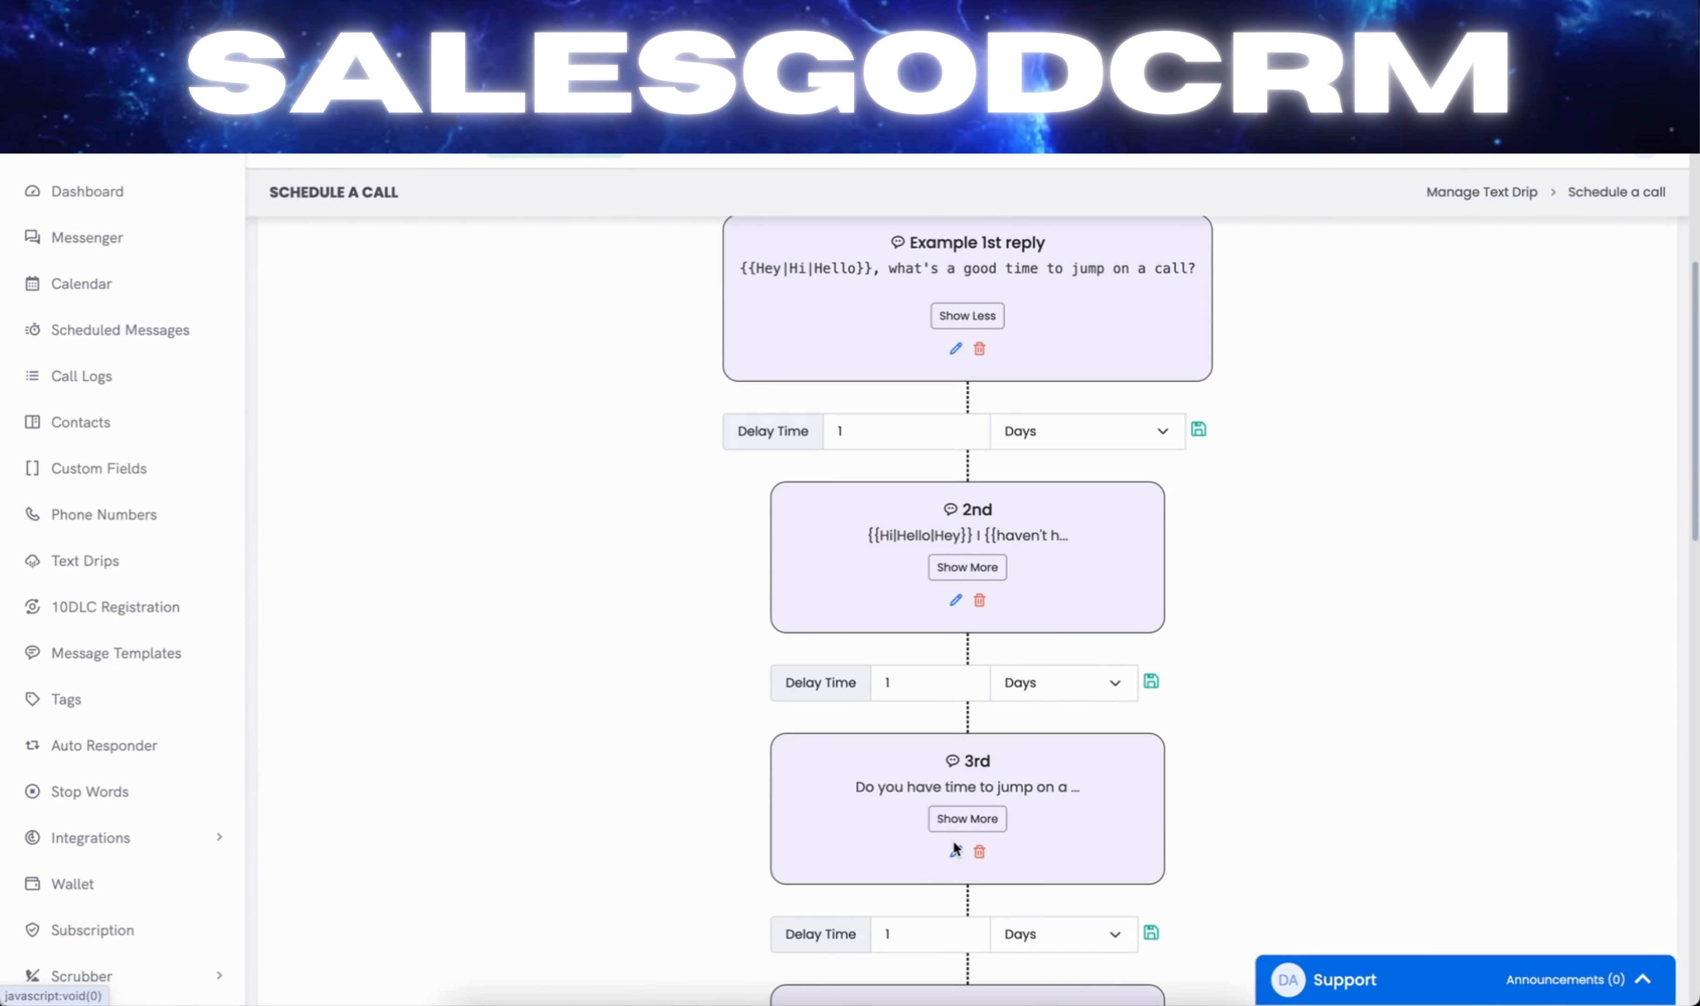
# - Look through the remaining Schedule A Call drip messages and their delay times, from the 2nd message to the end and back to the start
pyautogui.scroll(-5, 955, 845)
pyautogui.scroll(-15, 963, 837)
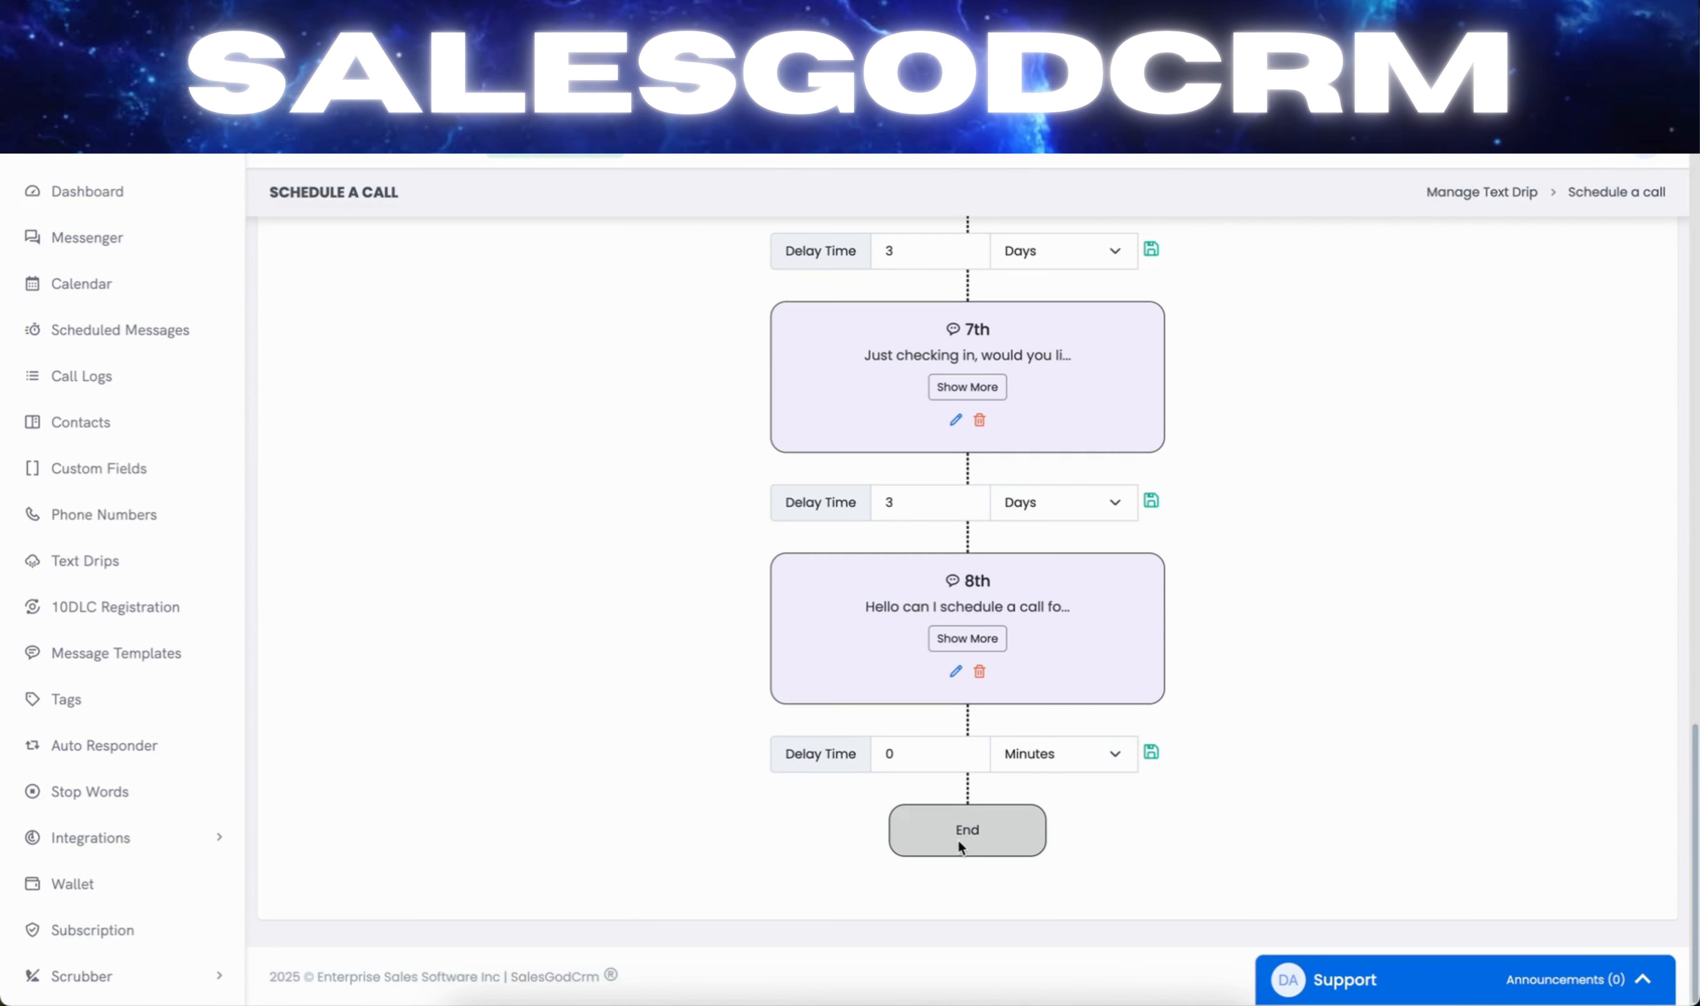
pyautogui.scroll(10, 958, 840)
pyautogui.scroll(8, 962, 835)
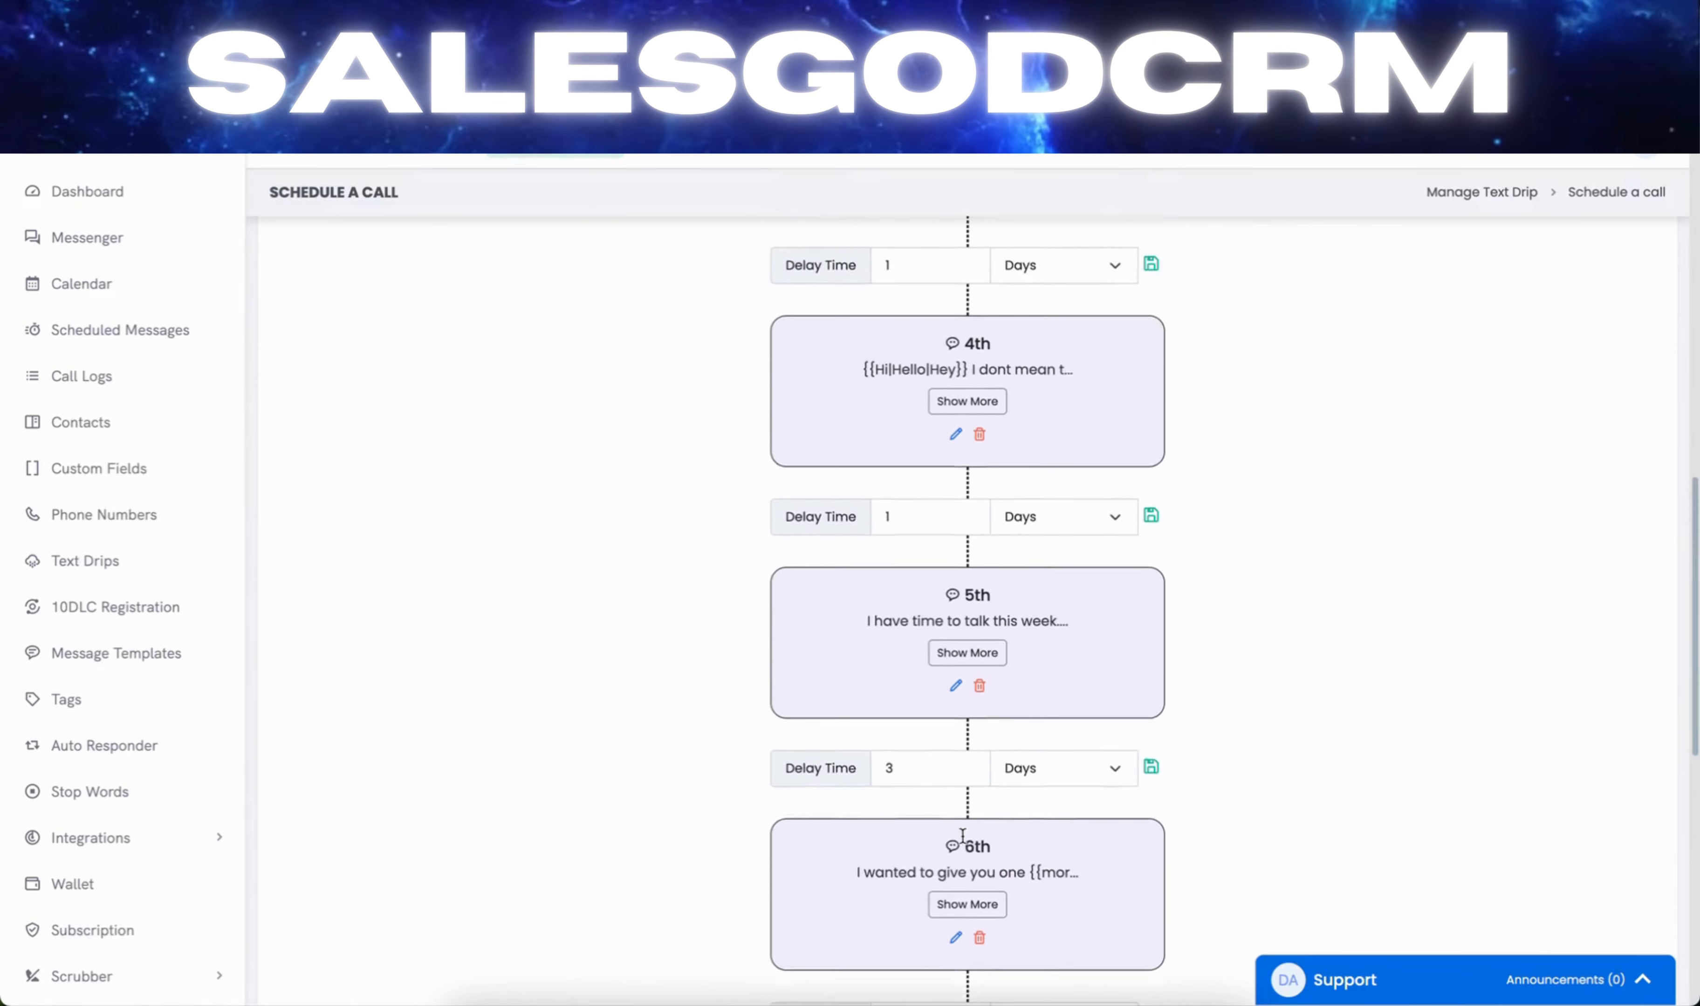
pyautogui.scroll(5, 962, 832)
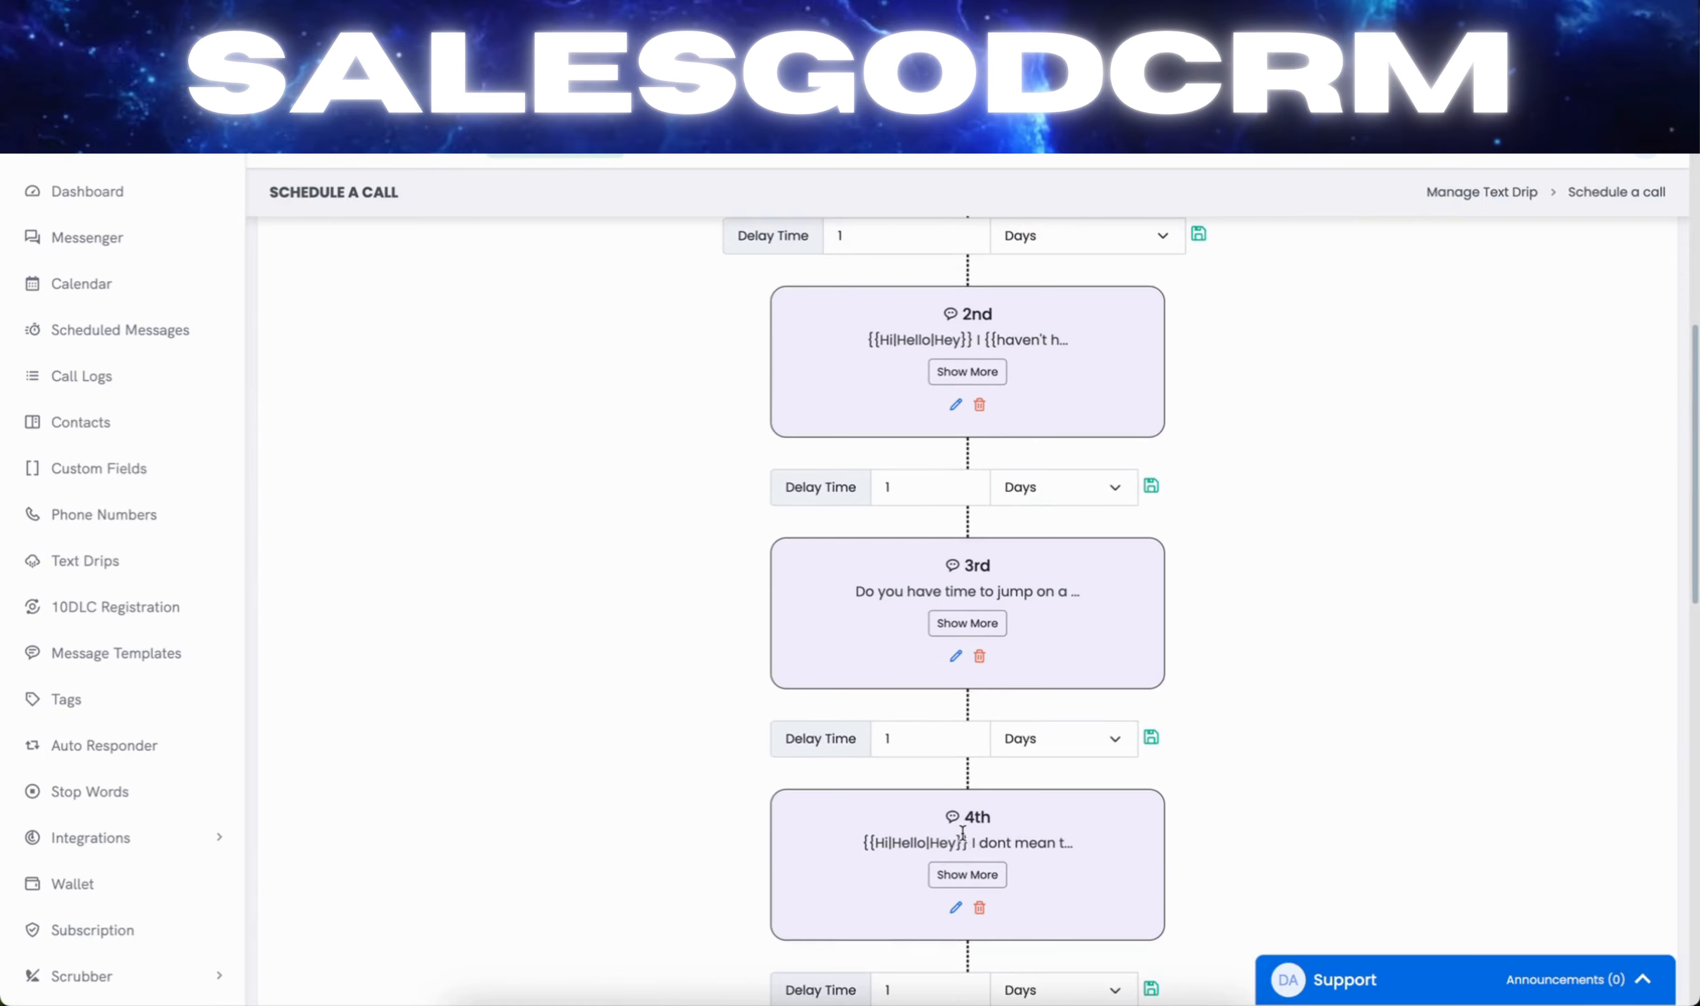
pyautogui.scroll(3, 967, 826)
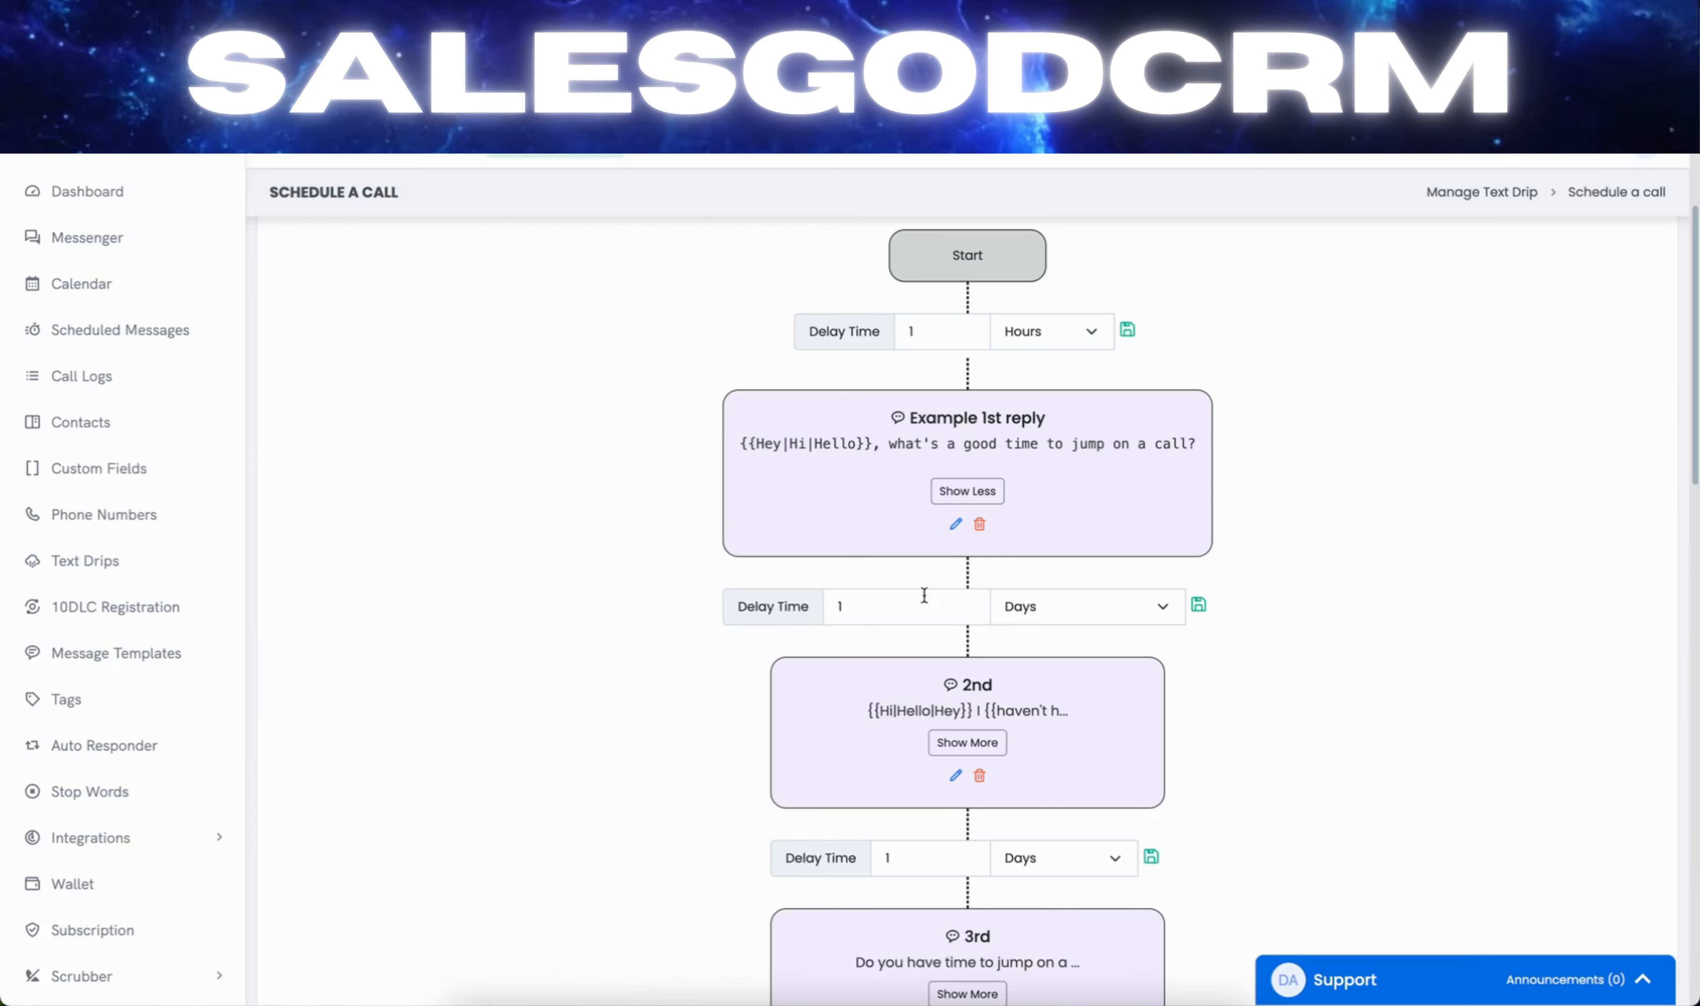
pyautogui.scroll(4, 922, 714)
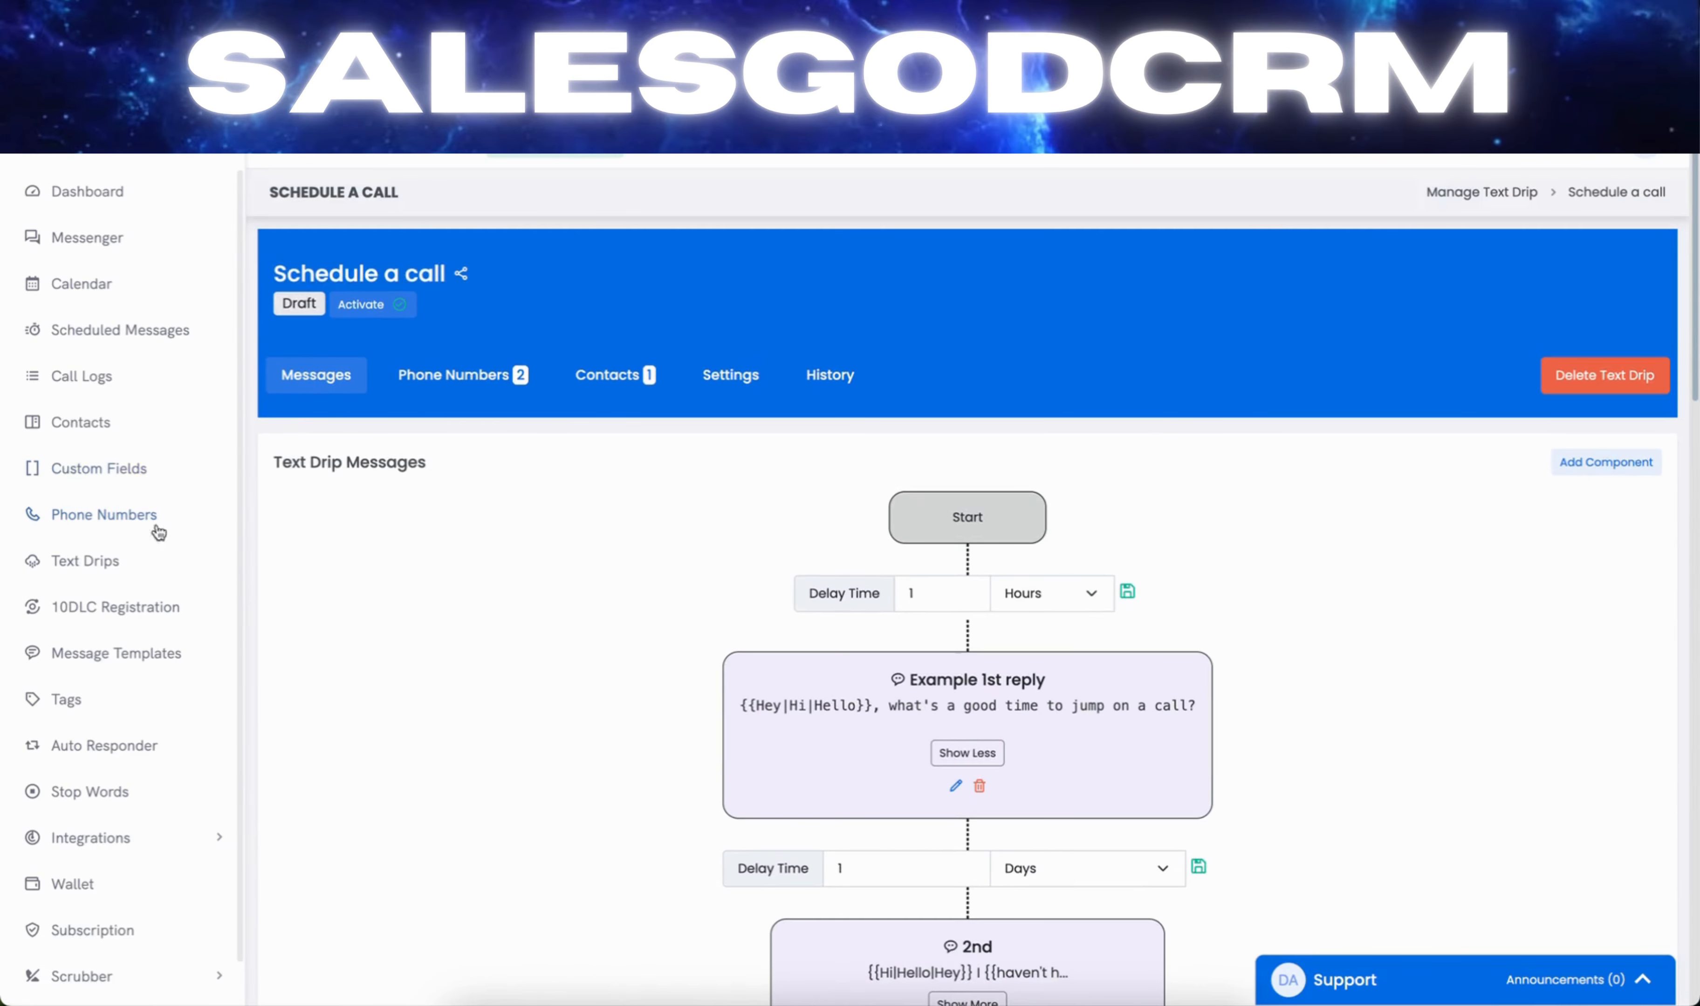
# - Go to the tags and check which workflow is attached to the 24 Hour Follow Up tag
pyautogui.click(69, 701)
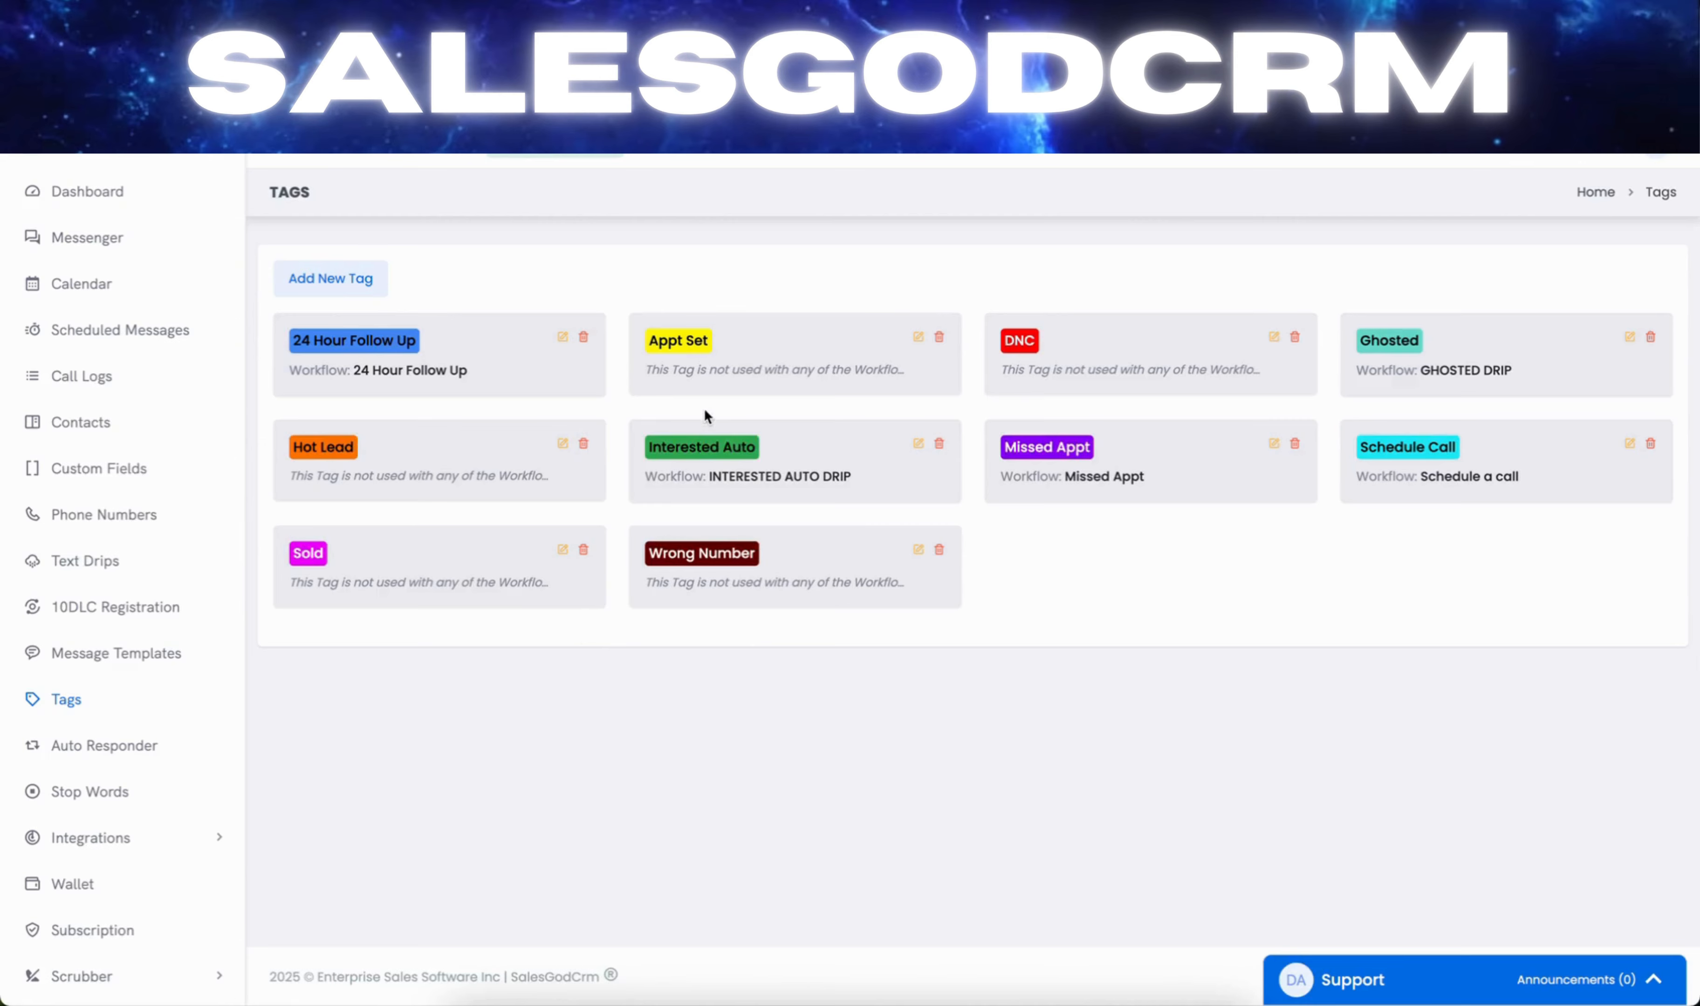
pyautogui.moveTo(477, 363); pyautogui.dragTo(284, 376)
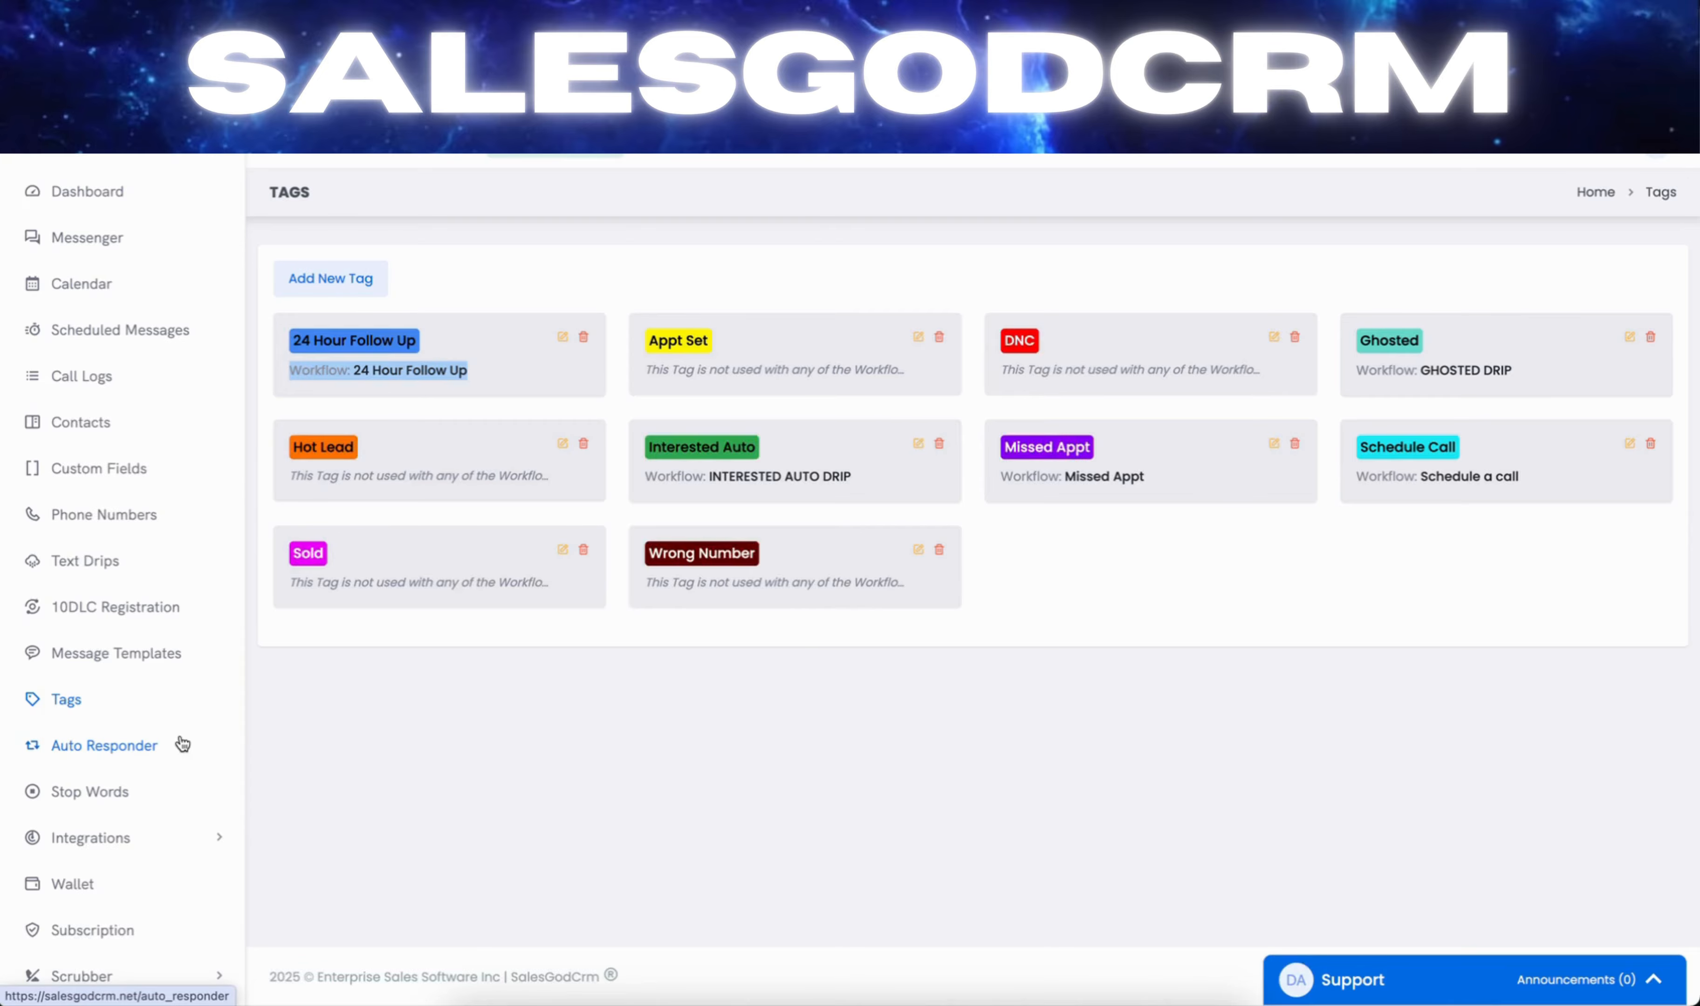
# - Open the YES AUTO RESPONDER for editing and review its trigger messages, auto response reply and available tags to attach
pyautogui.click(159, 747)
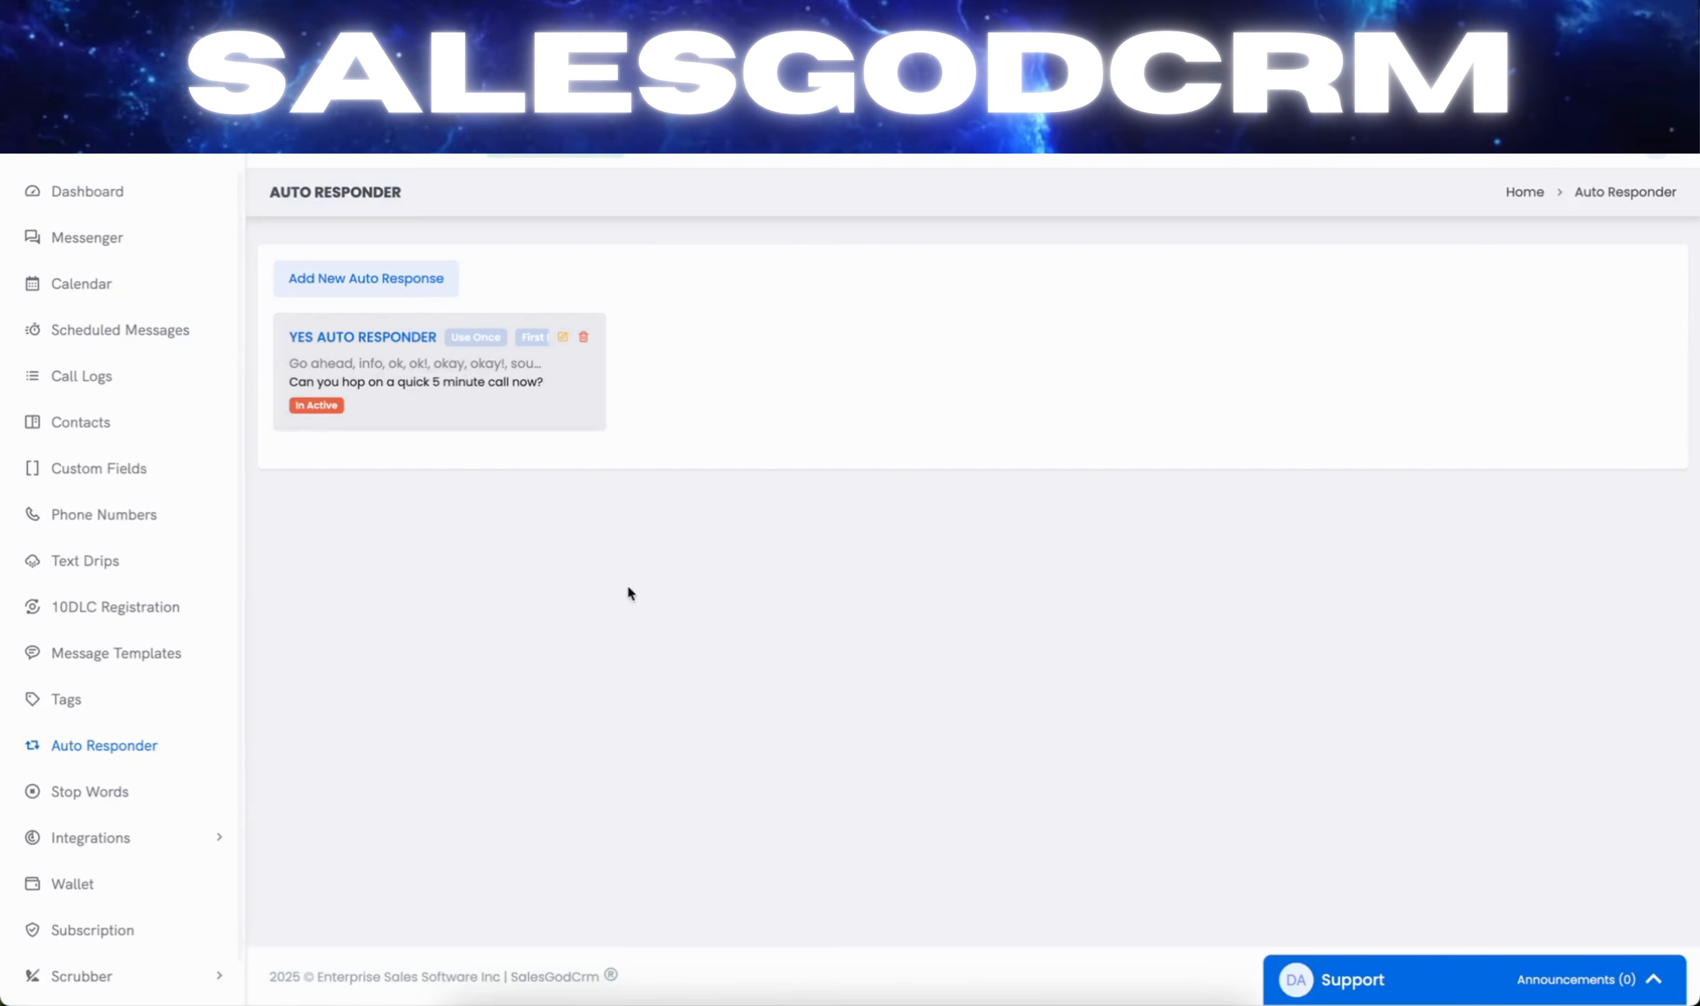
pyautogui.click(561, 338)
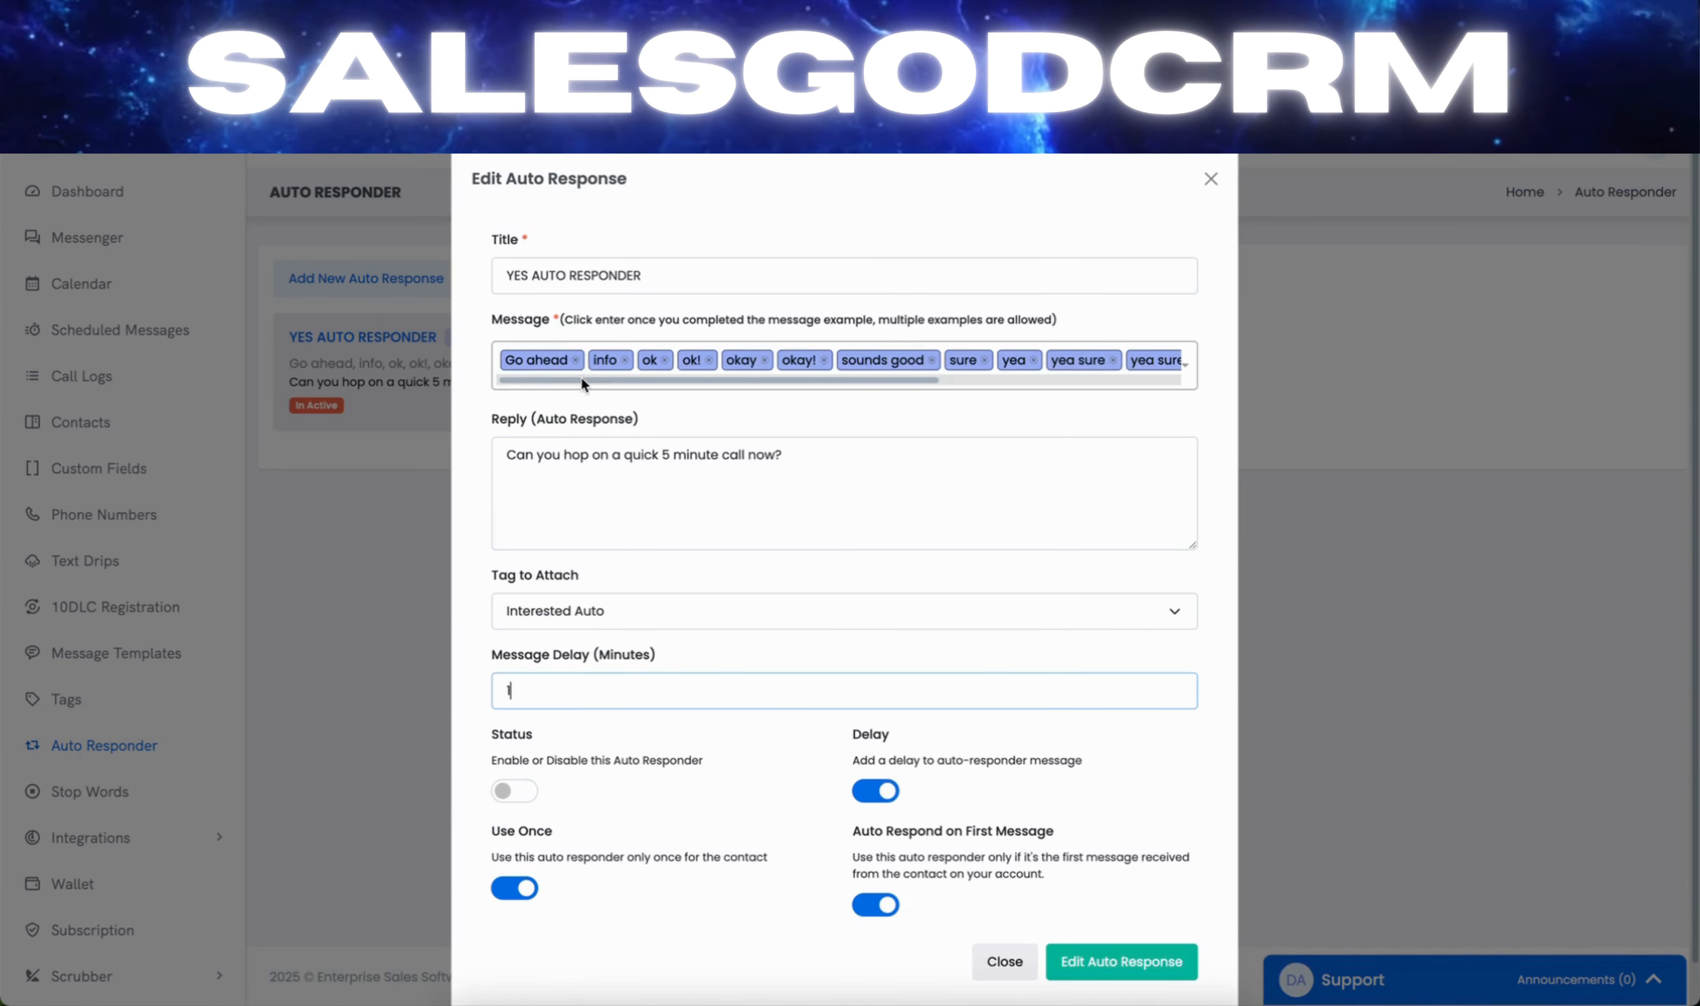
pyautogui.moveTo(580, 378); pyautogui.dragTo(545, 379)
pyautogui.moveTo(720, 380); pyautogui.dragTo(1107, 373)
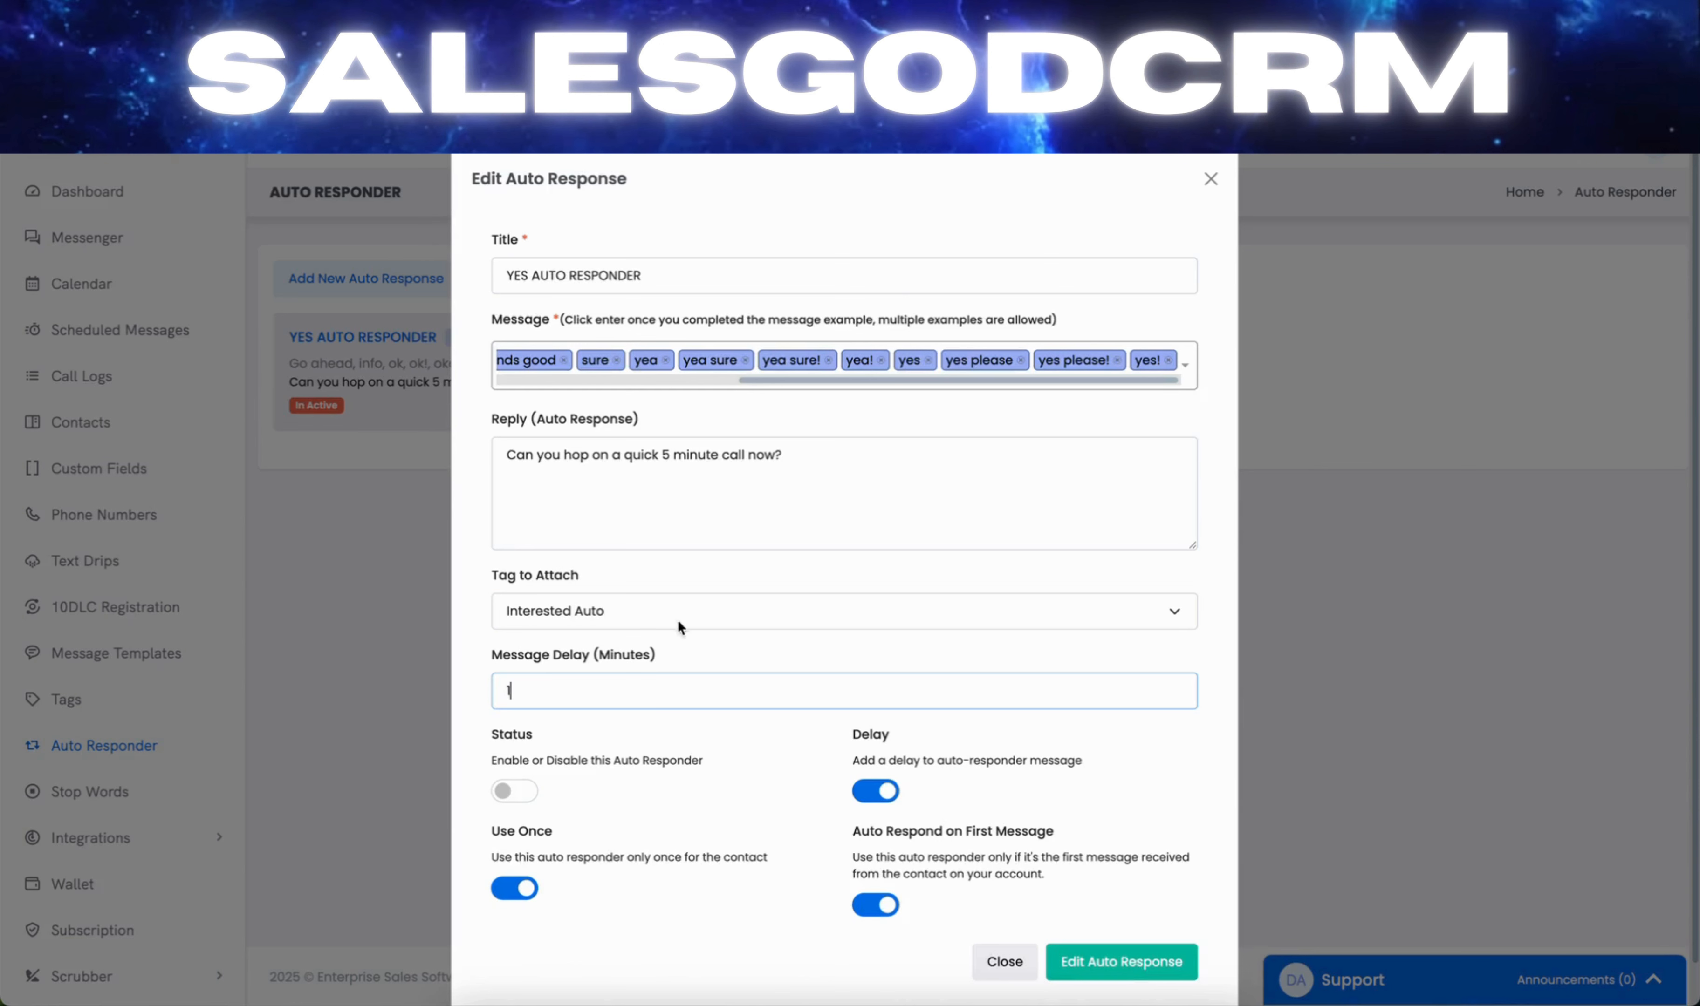
pyautogui.moveTo(849, 467); pyautogui.dragTo(482, 463)
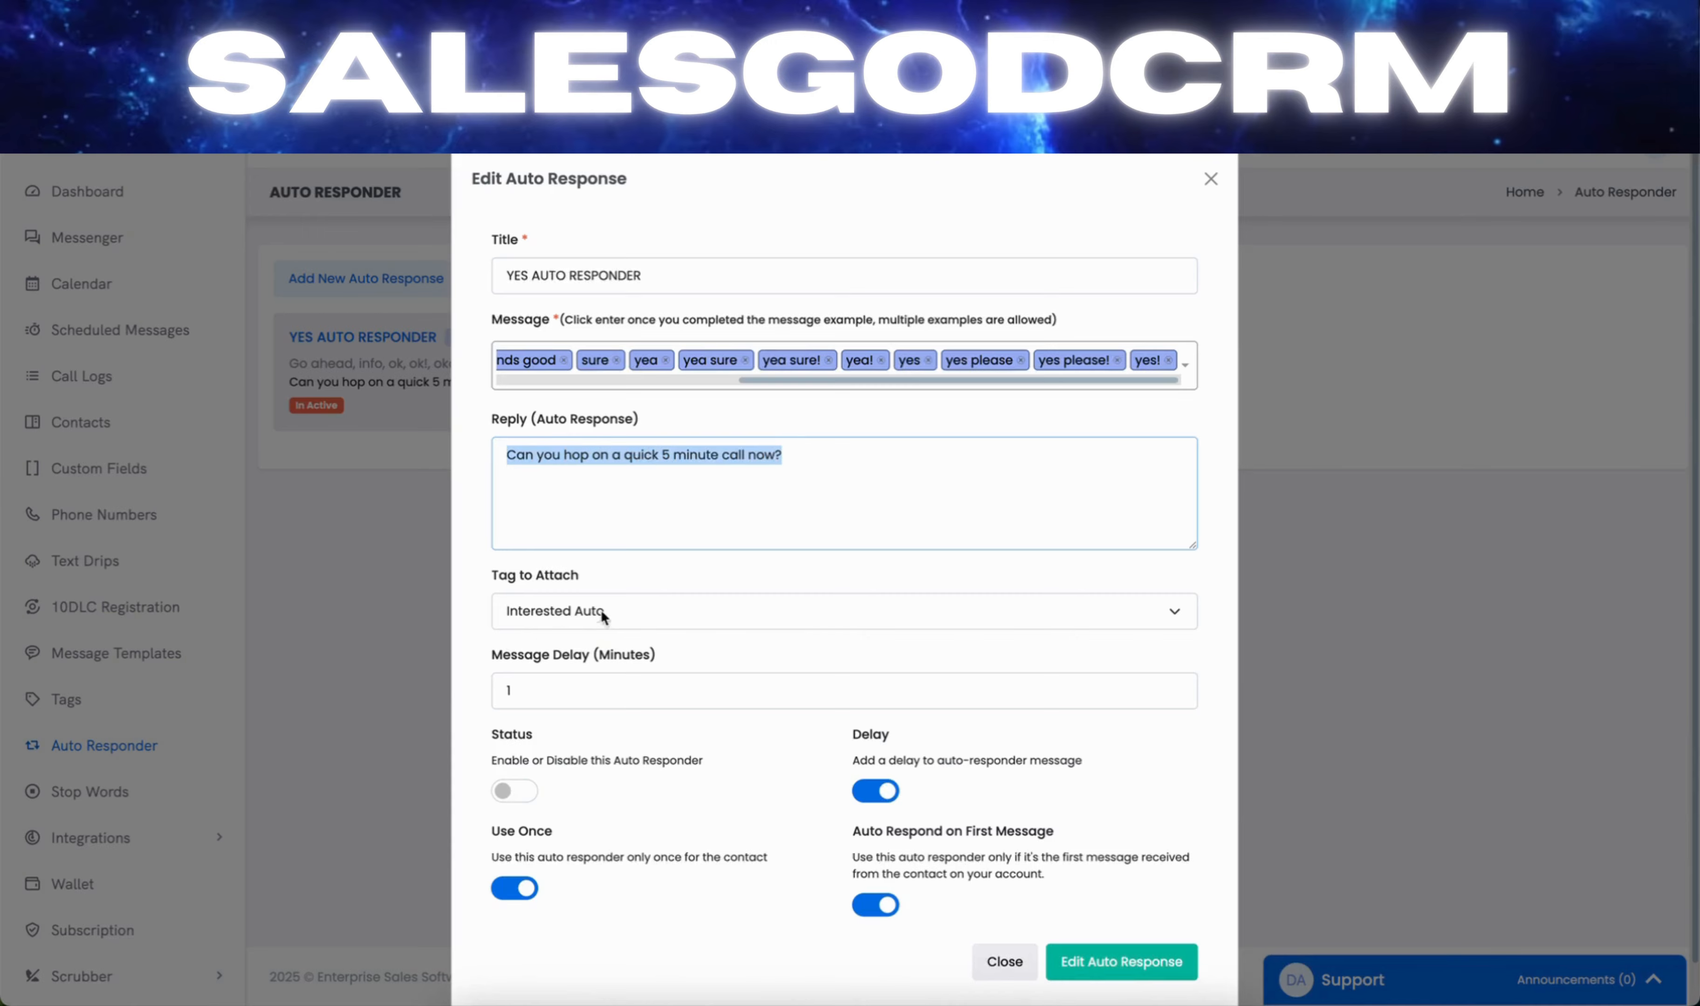
pyautogui.click(551, 605)
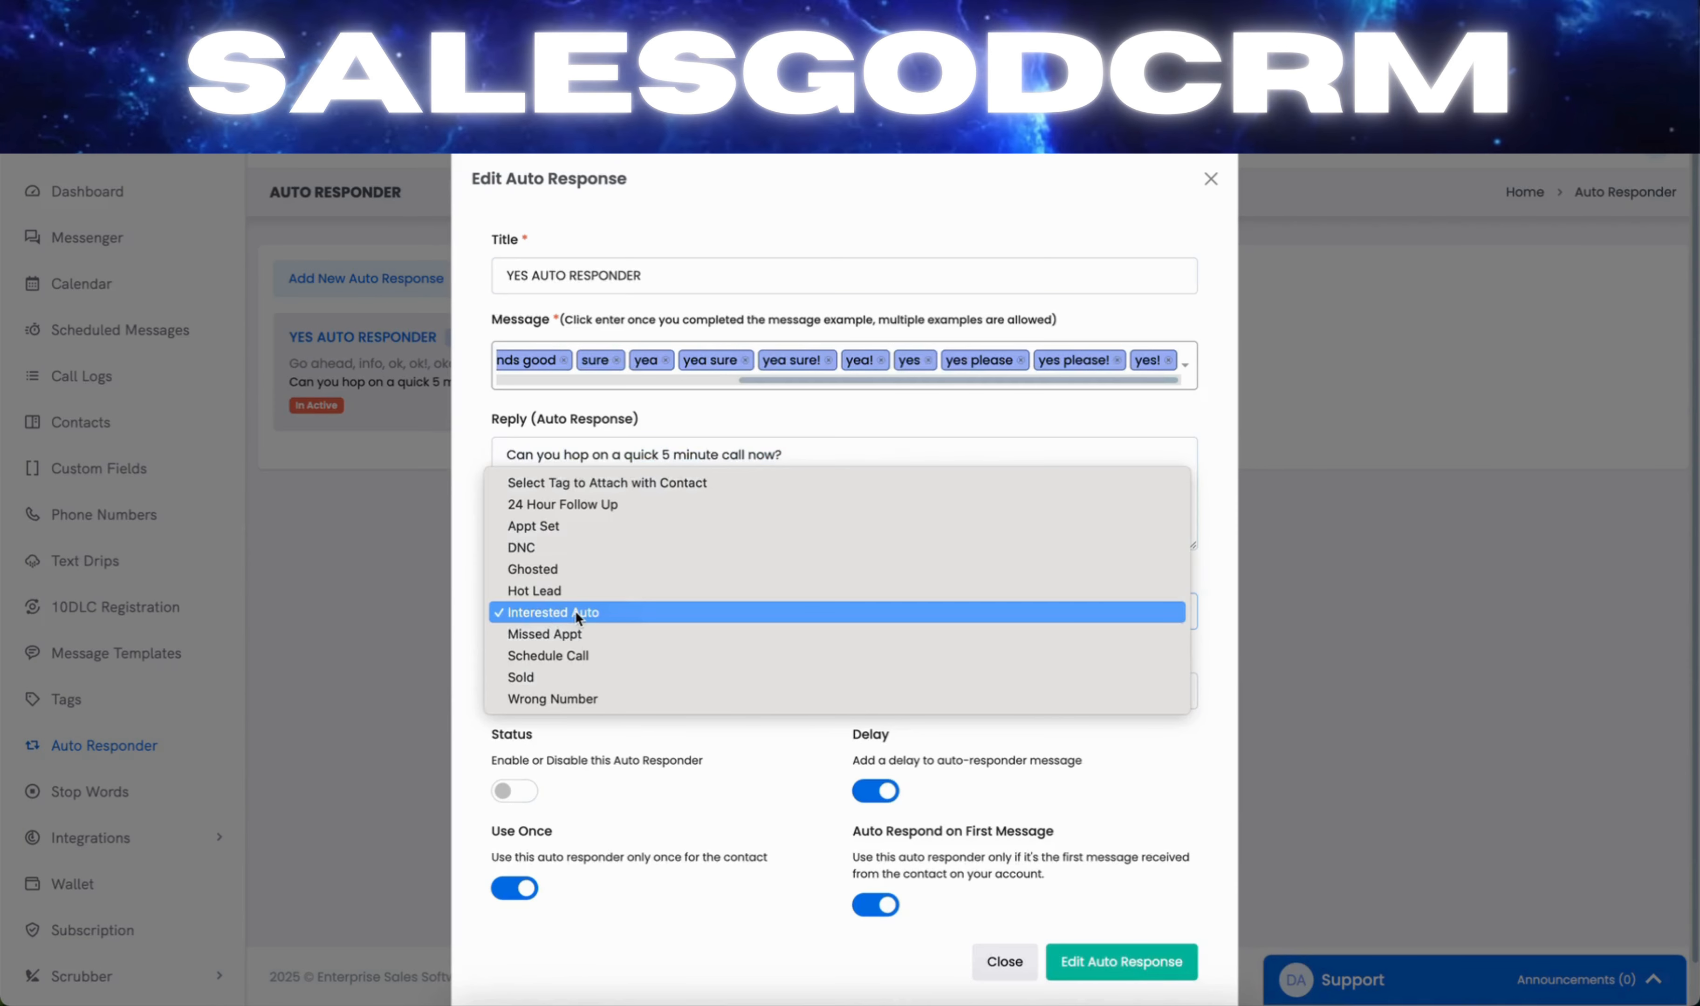
pyautogui.click(460, 617)
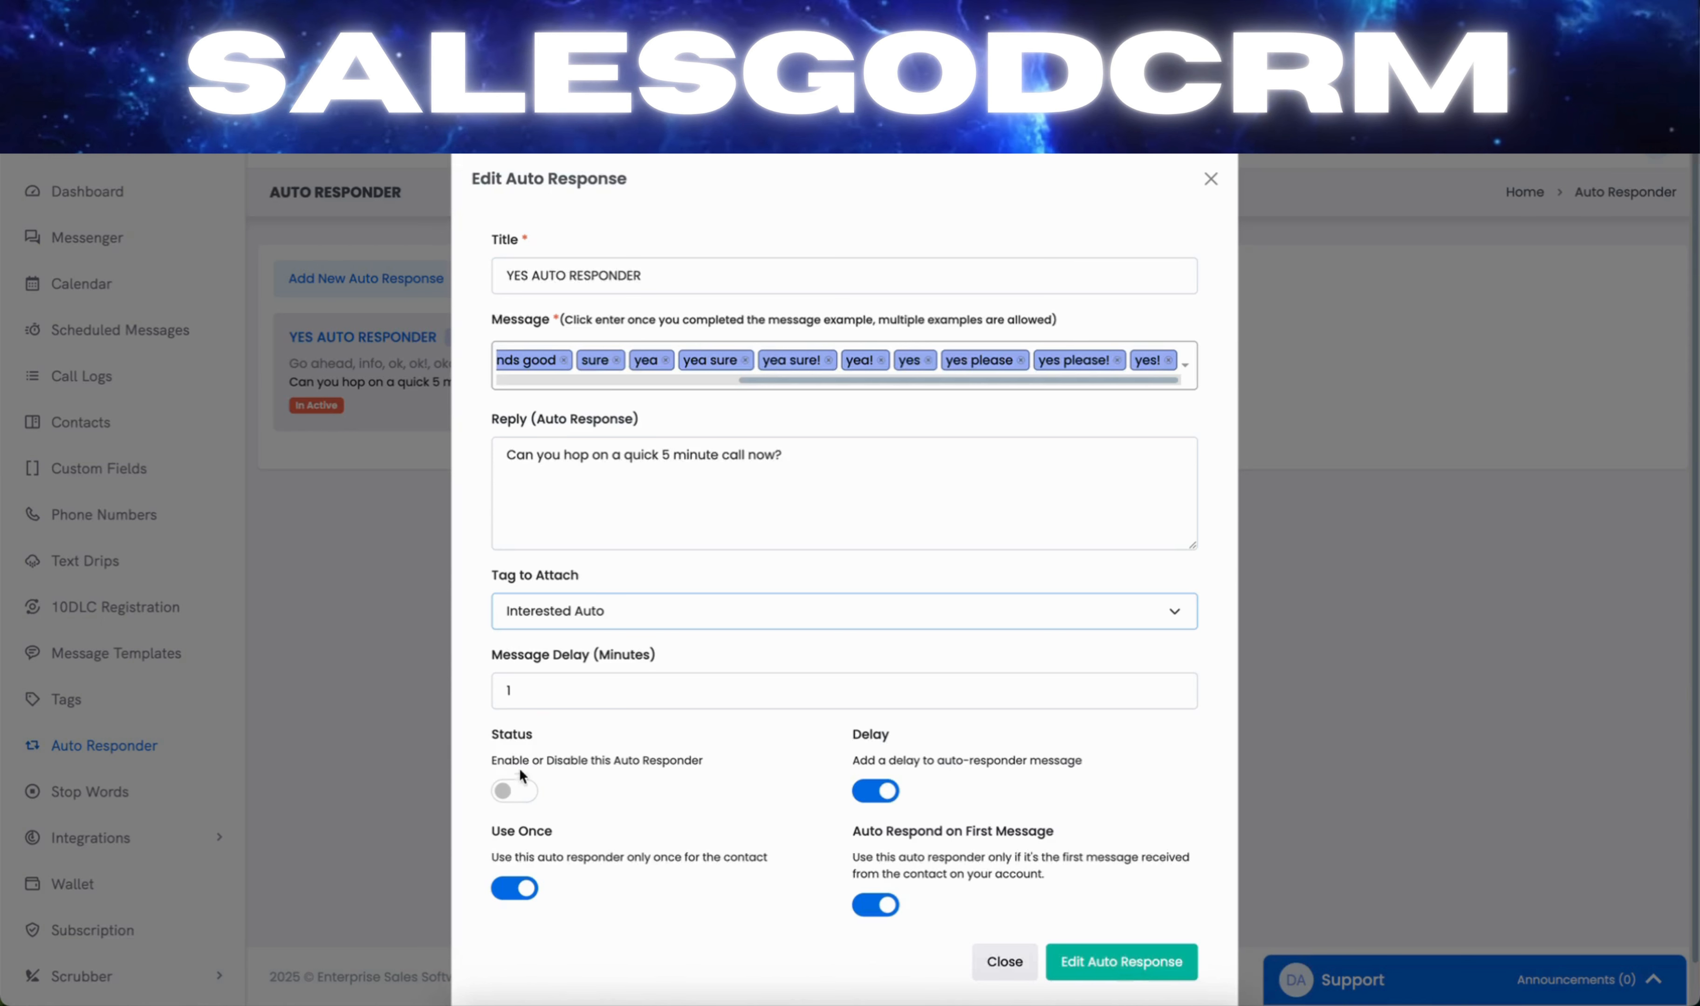
# - Enable the status of the YES AUTO RESPONDER, save it, and close its settings after rechecking the trigger messages
pyautogui.click(521, 801)
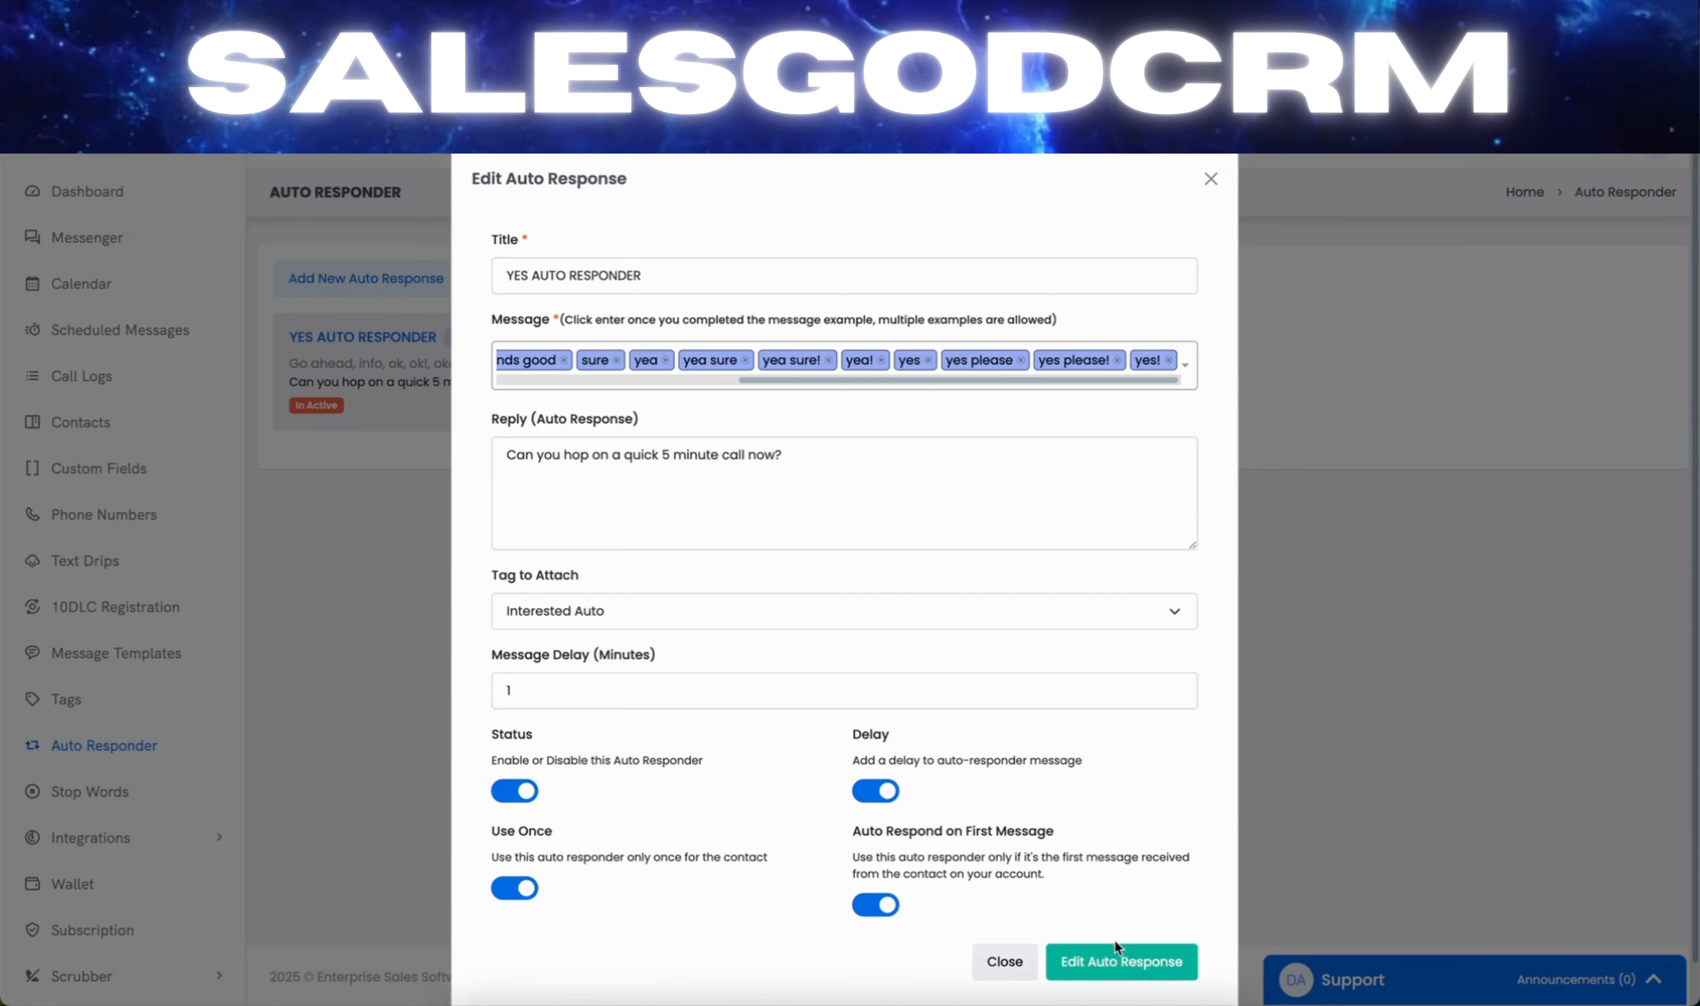
pyautogui.click(1119, 955)
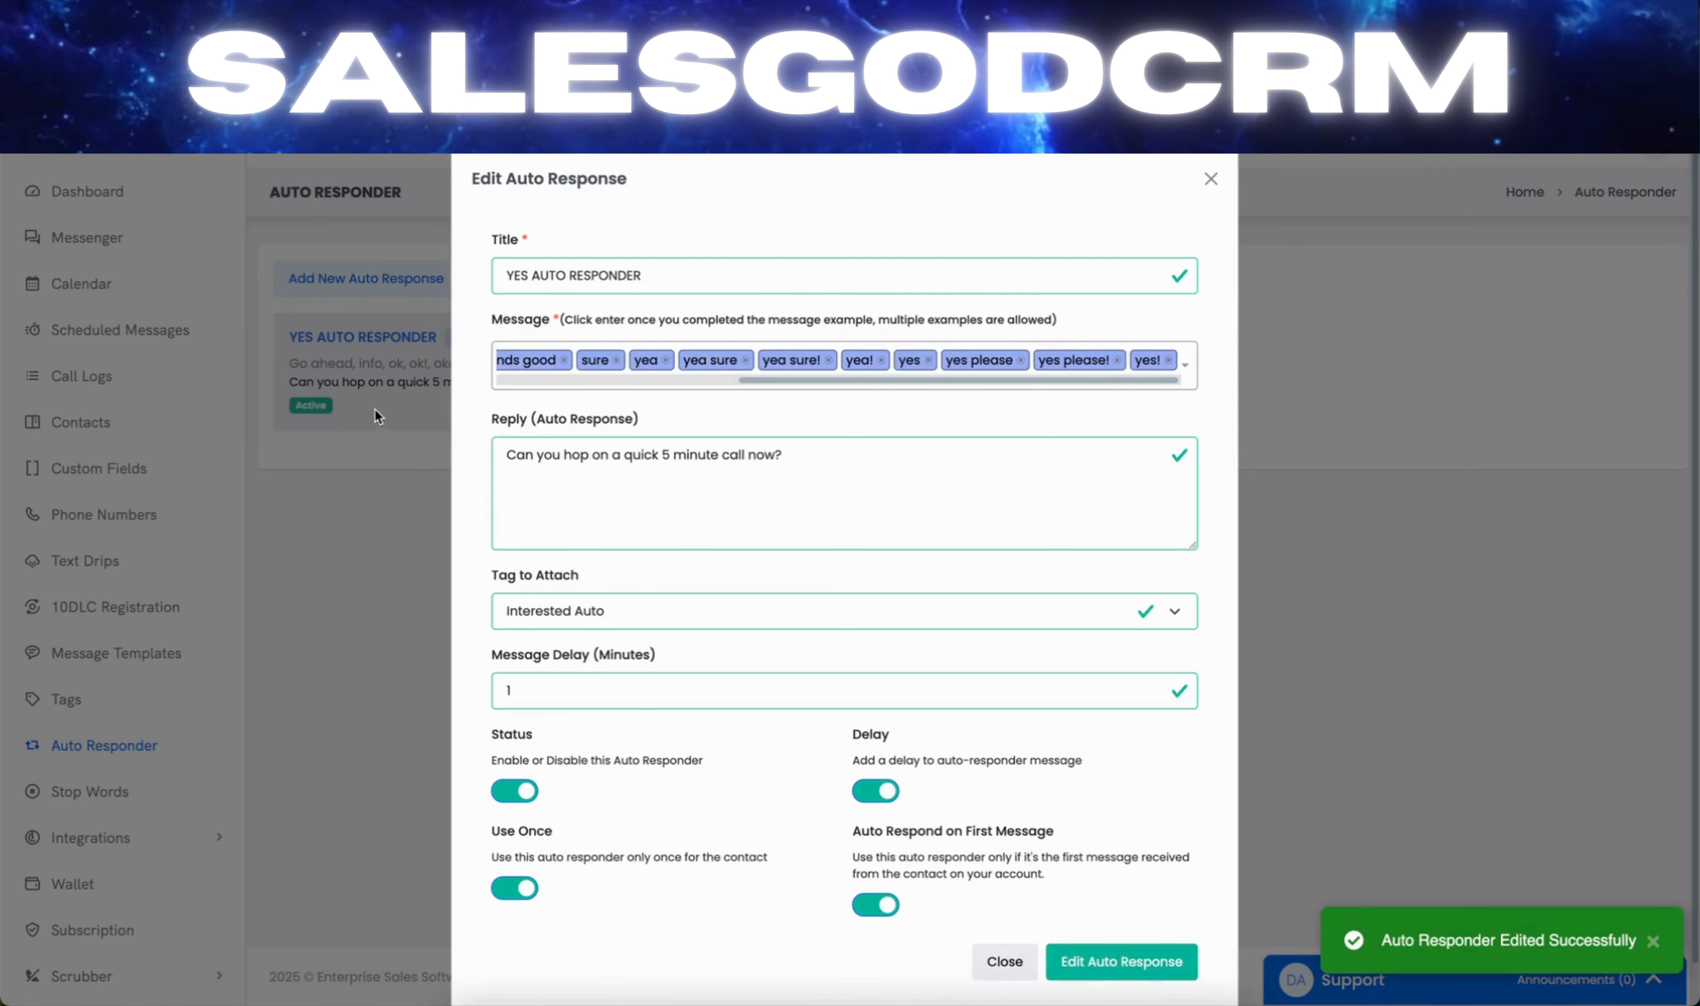
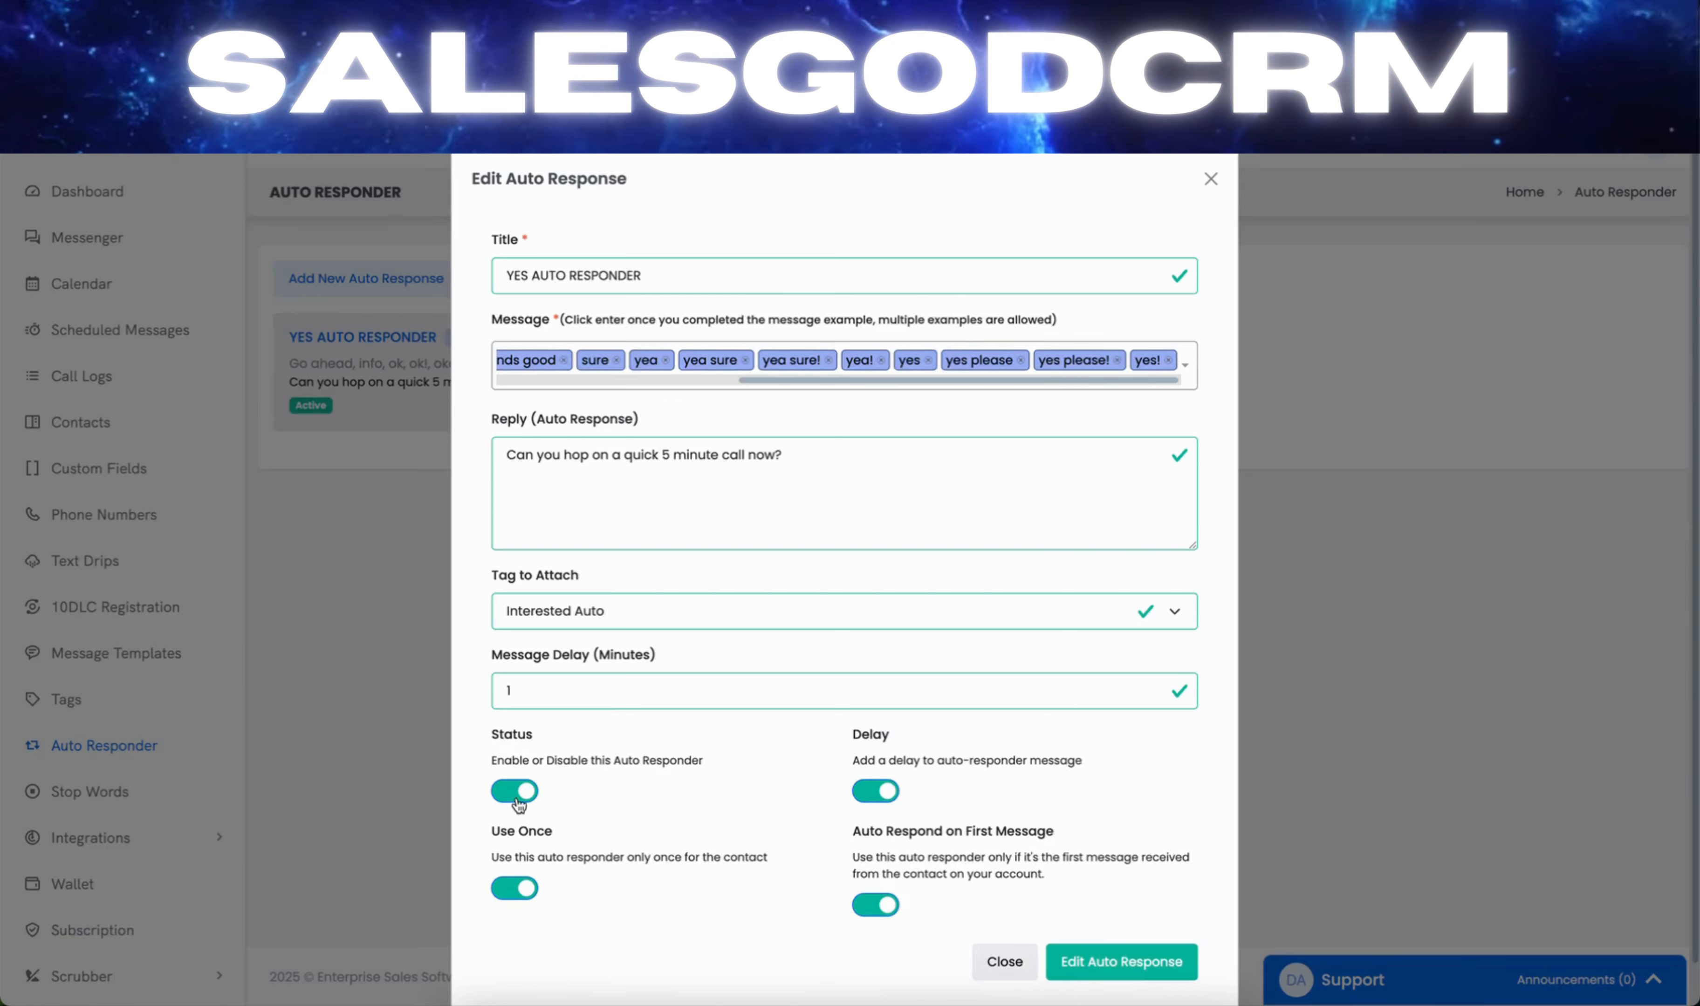
pyautogui.click(507, 690)
pyautogui.write('1')
pyautogui.moveTo(952, 377); pyautogui.dragTo(667, 376)
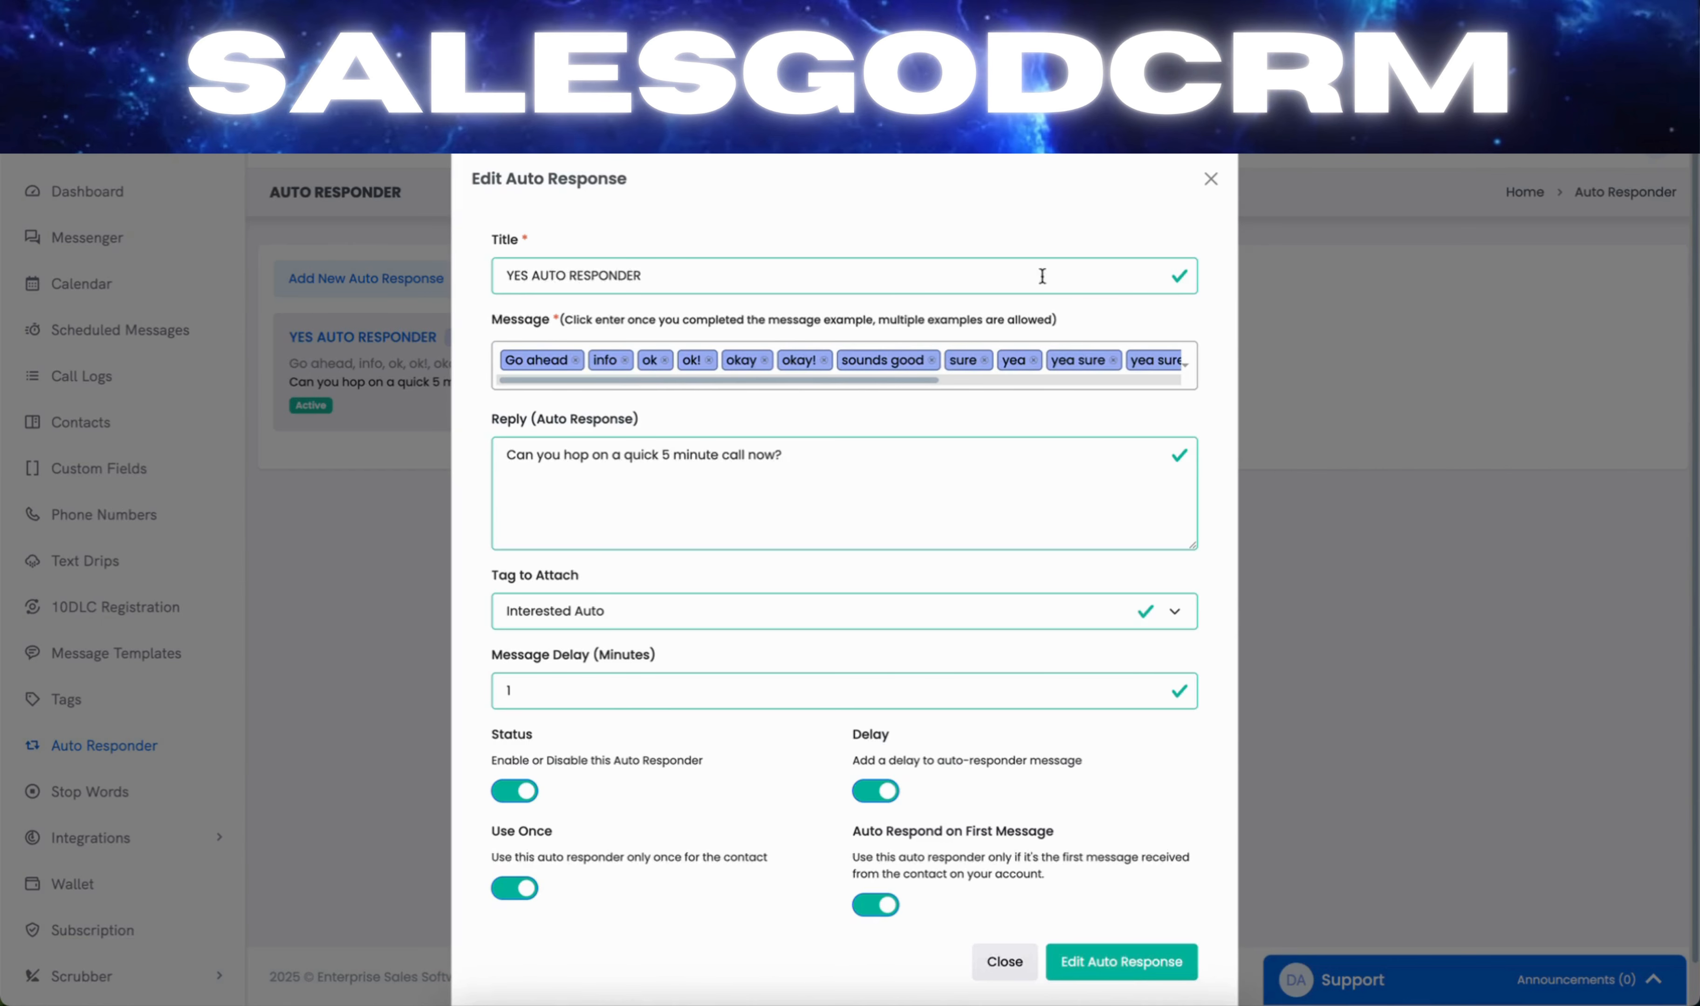
pyautogui.click(1211, 179)
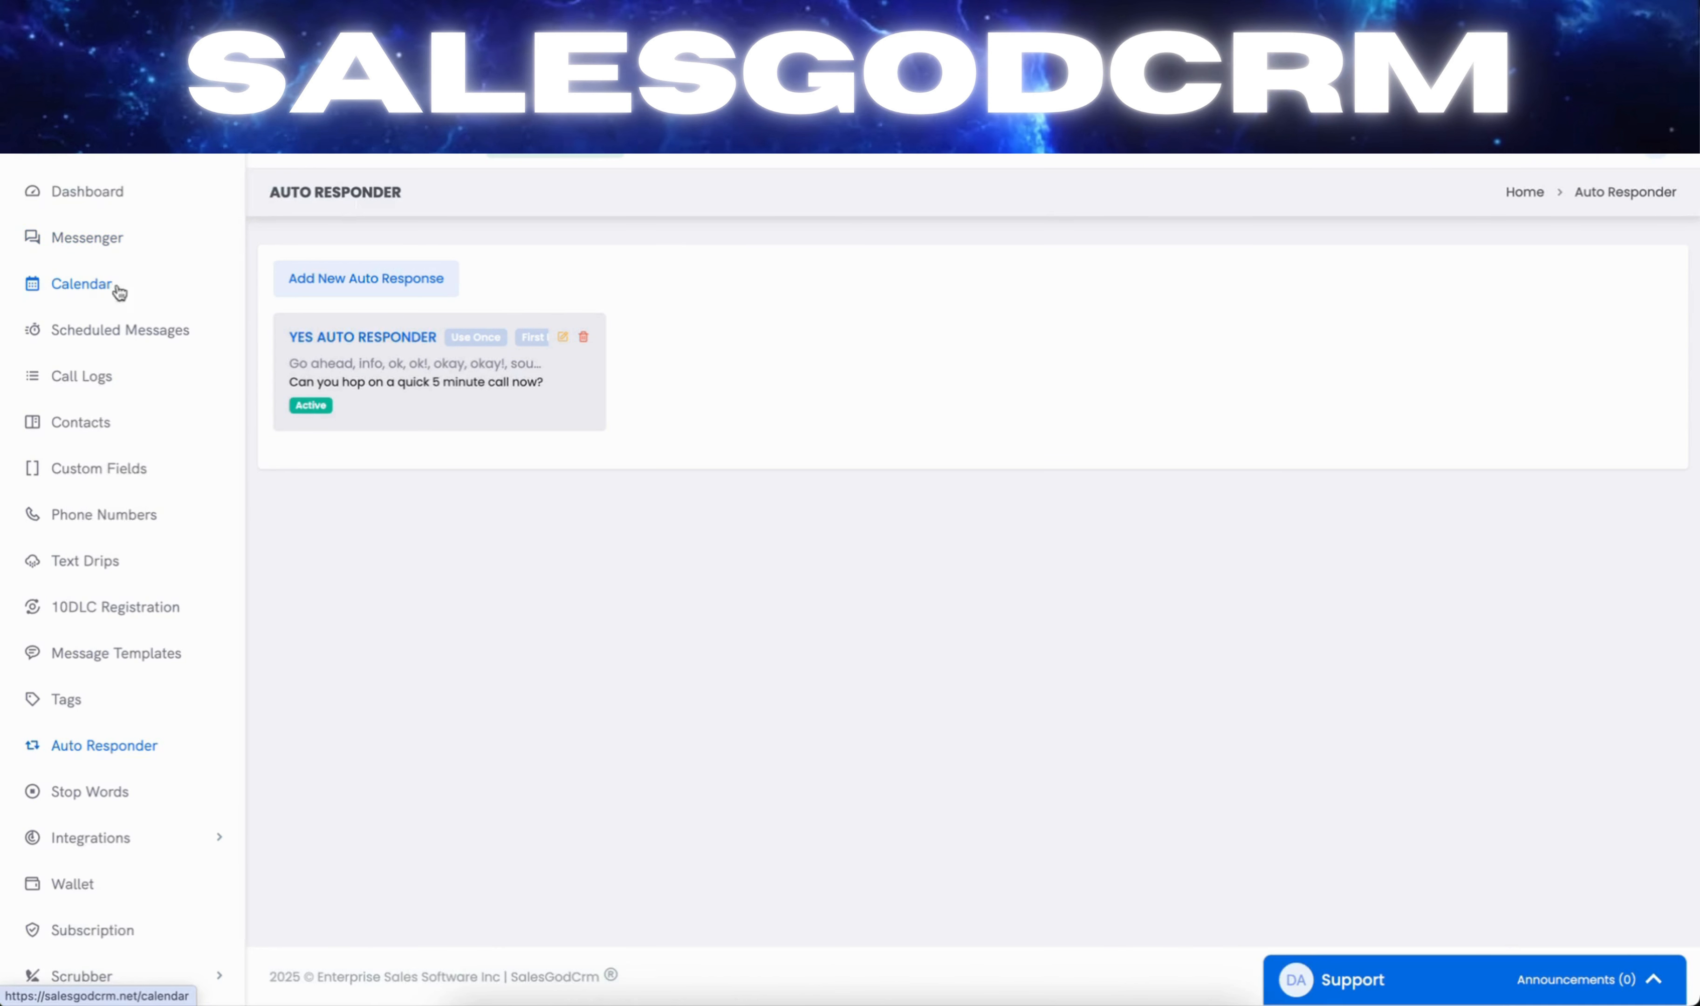
# - View the calendar page, and reopen the hot contact's Messenger conversation with the calendar shown beside it
pyautogui.click(78, 290)
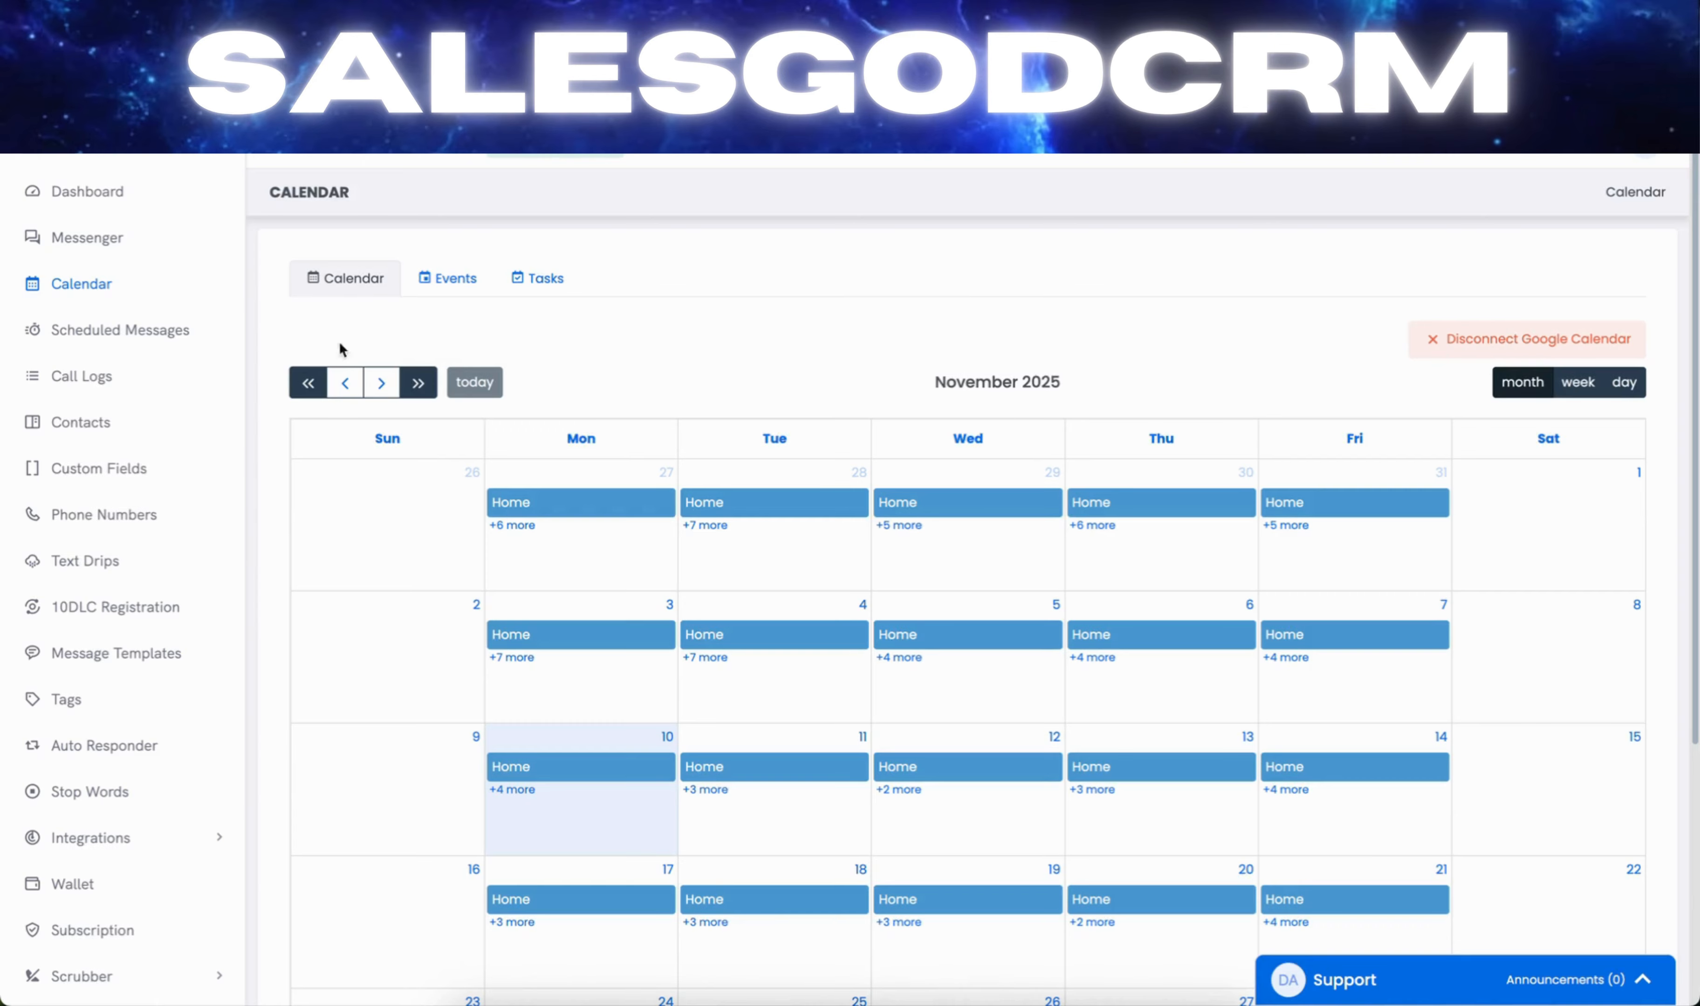
pyautogui.click(107, 239)
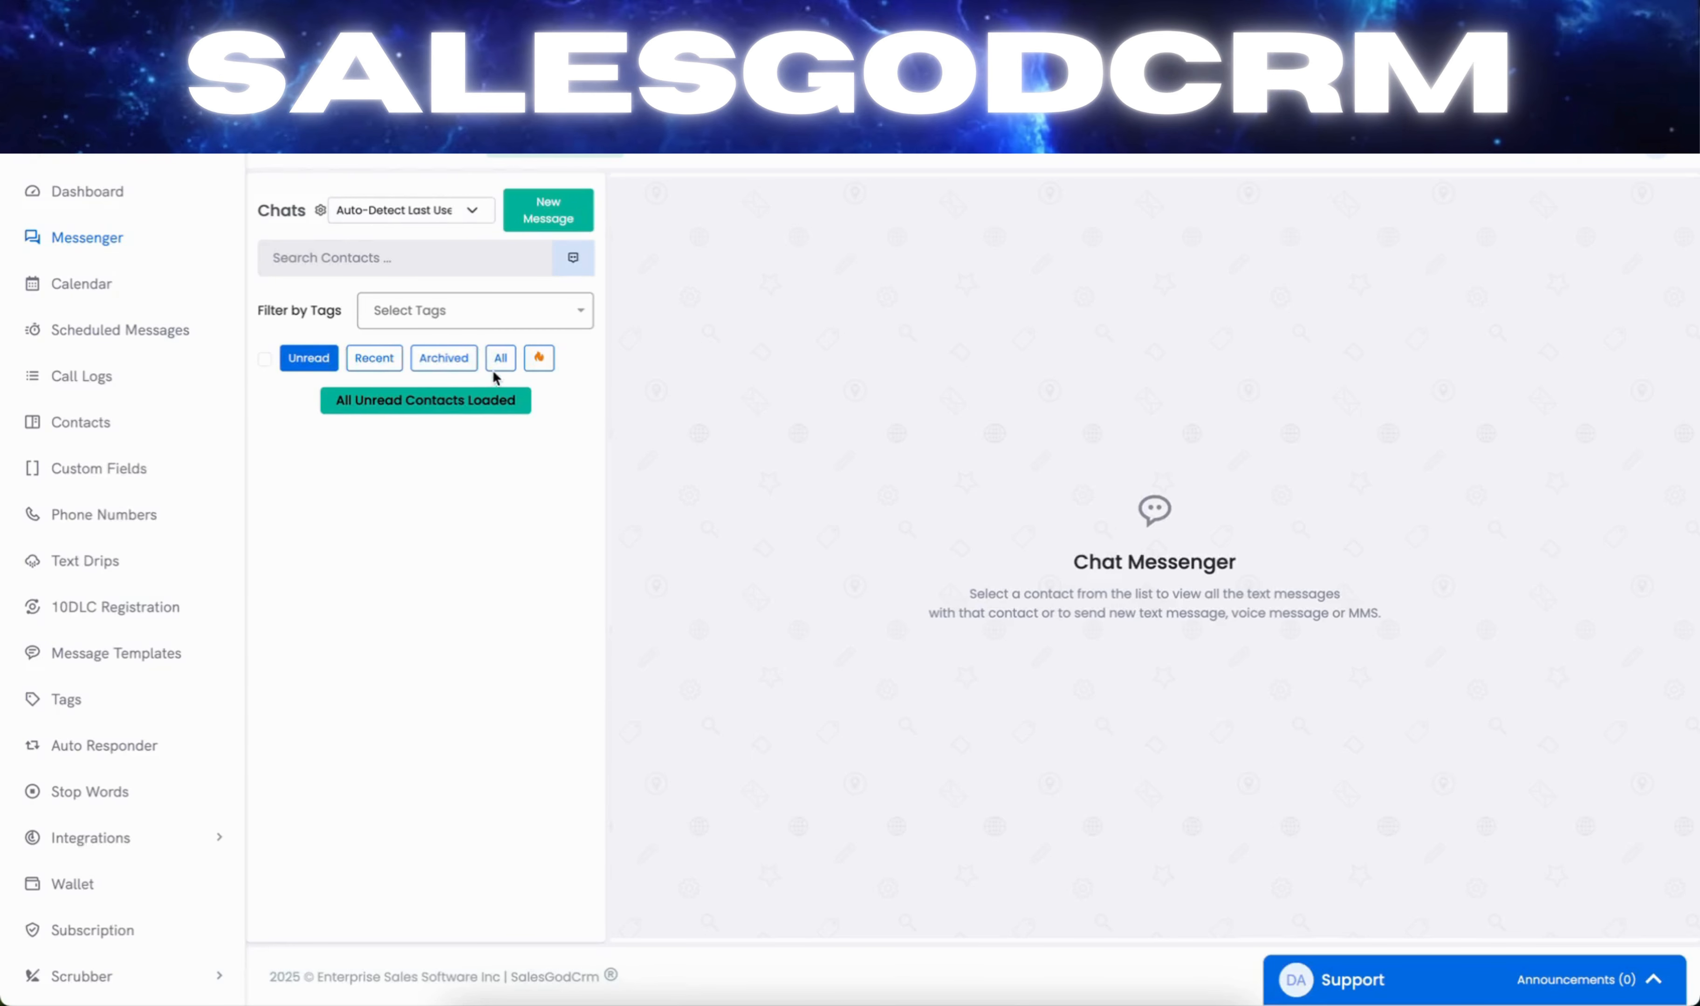
pyautogui.click(538, 358)
pyautogui.click(414, 397)
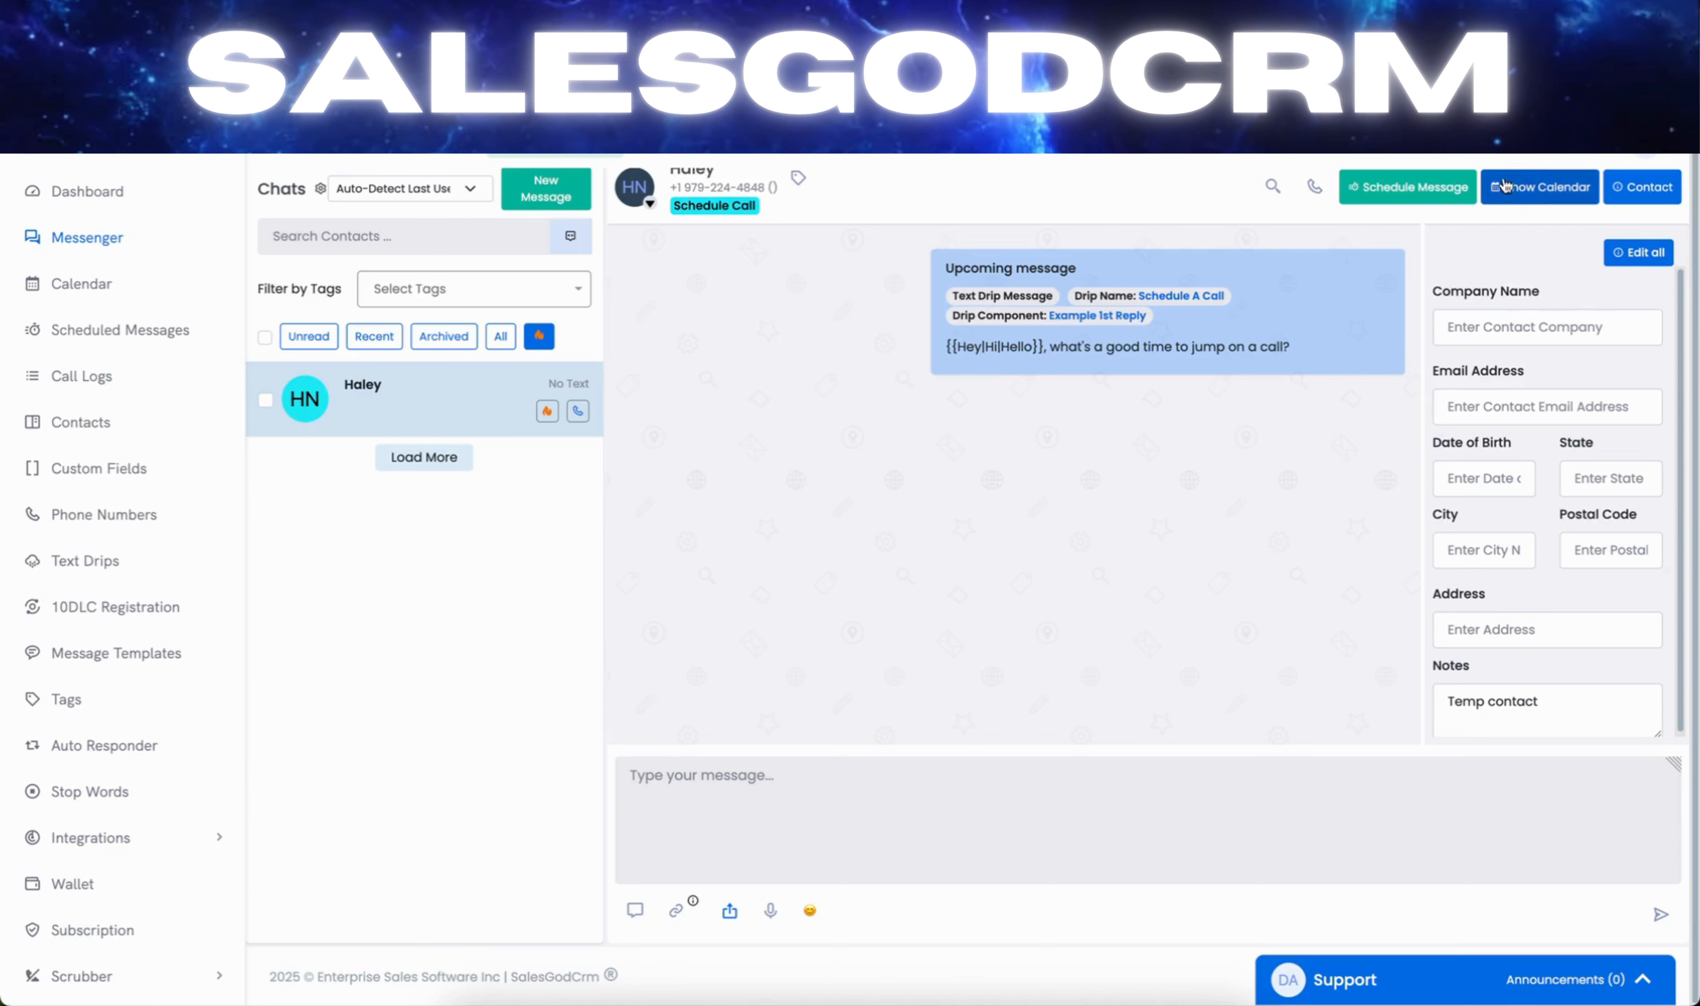
pyautogui.click(1572, 186)
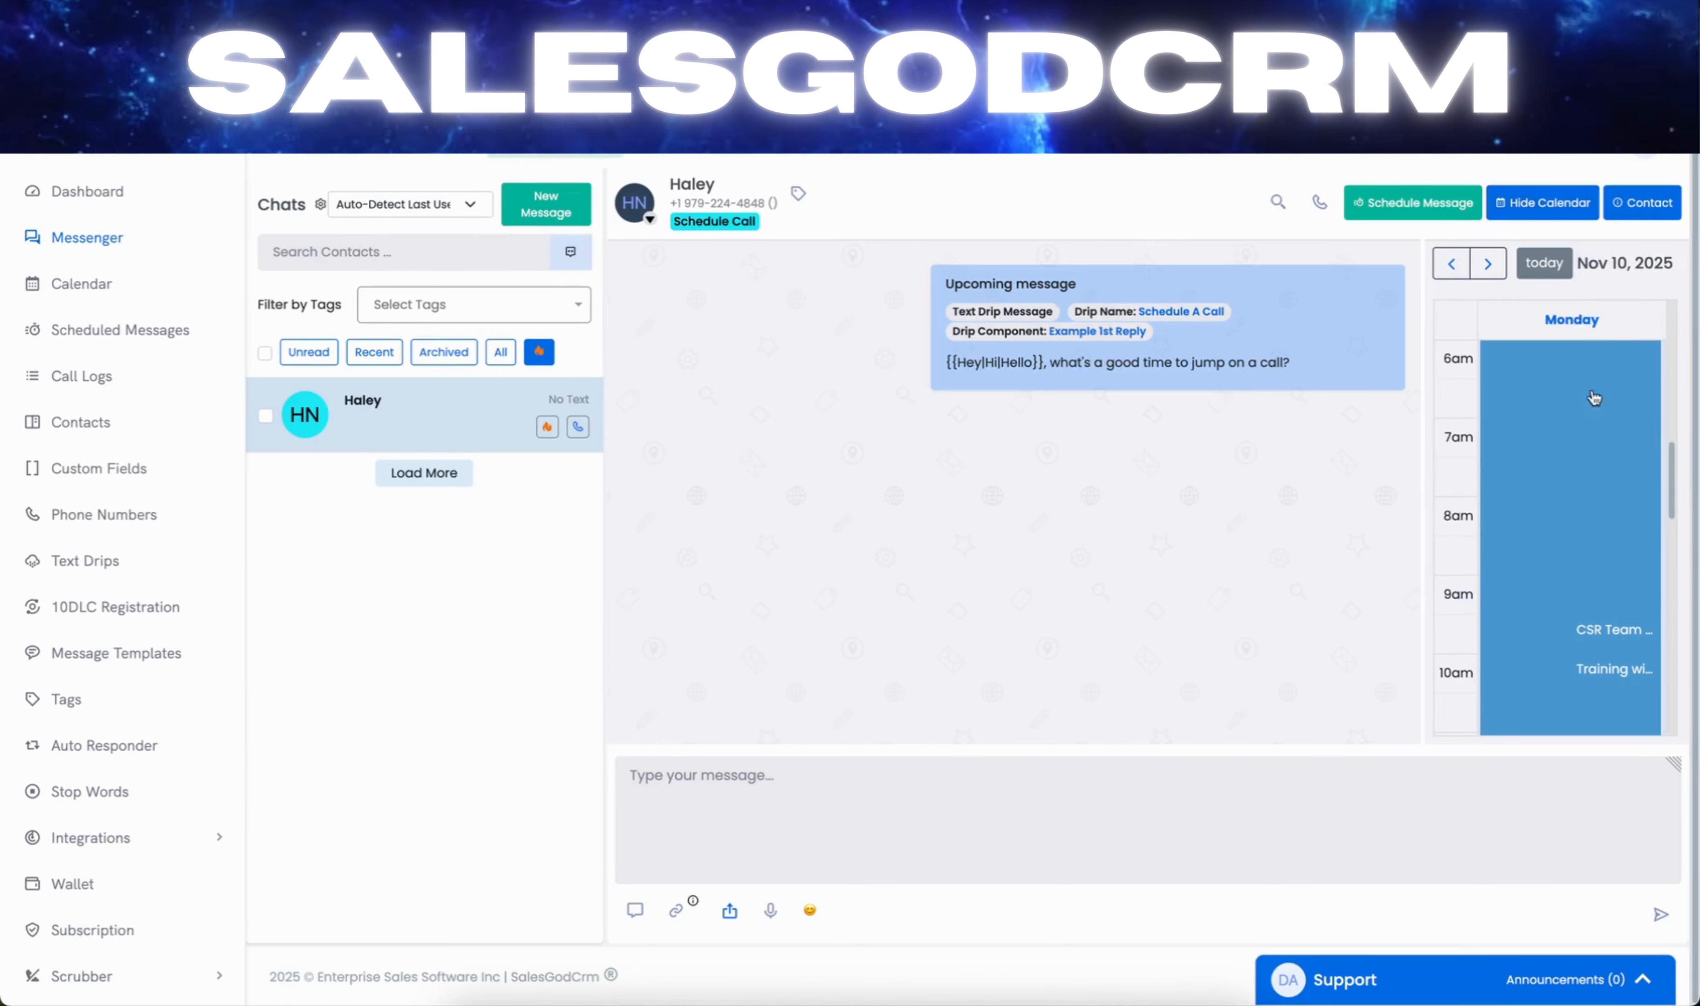
# - Browse the conversation's calendar forward to Nov 13, 2025, checking the Home event and the day's schedule on Nov 12
pyautogui.click(1487, 269)
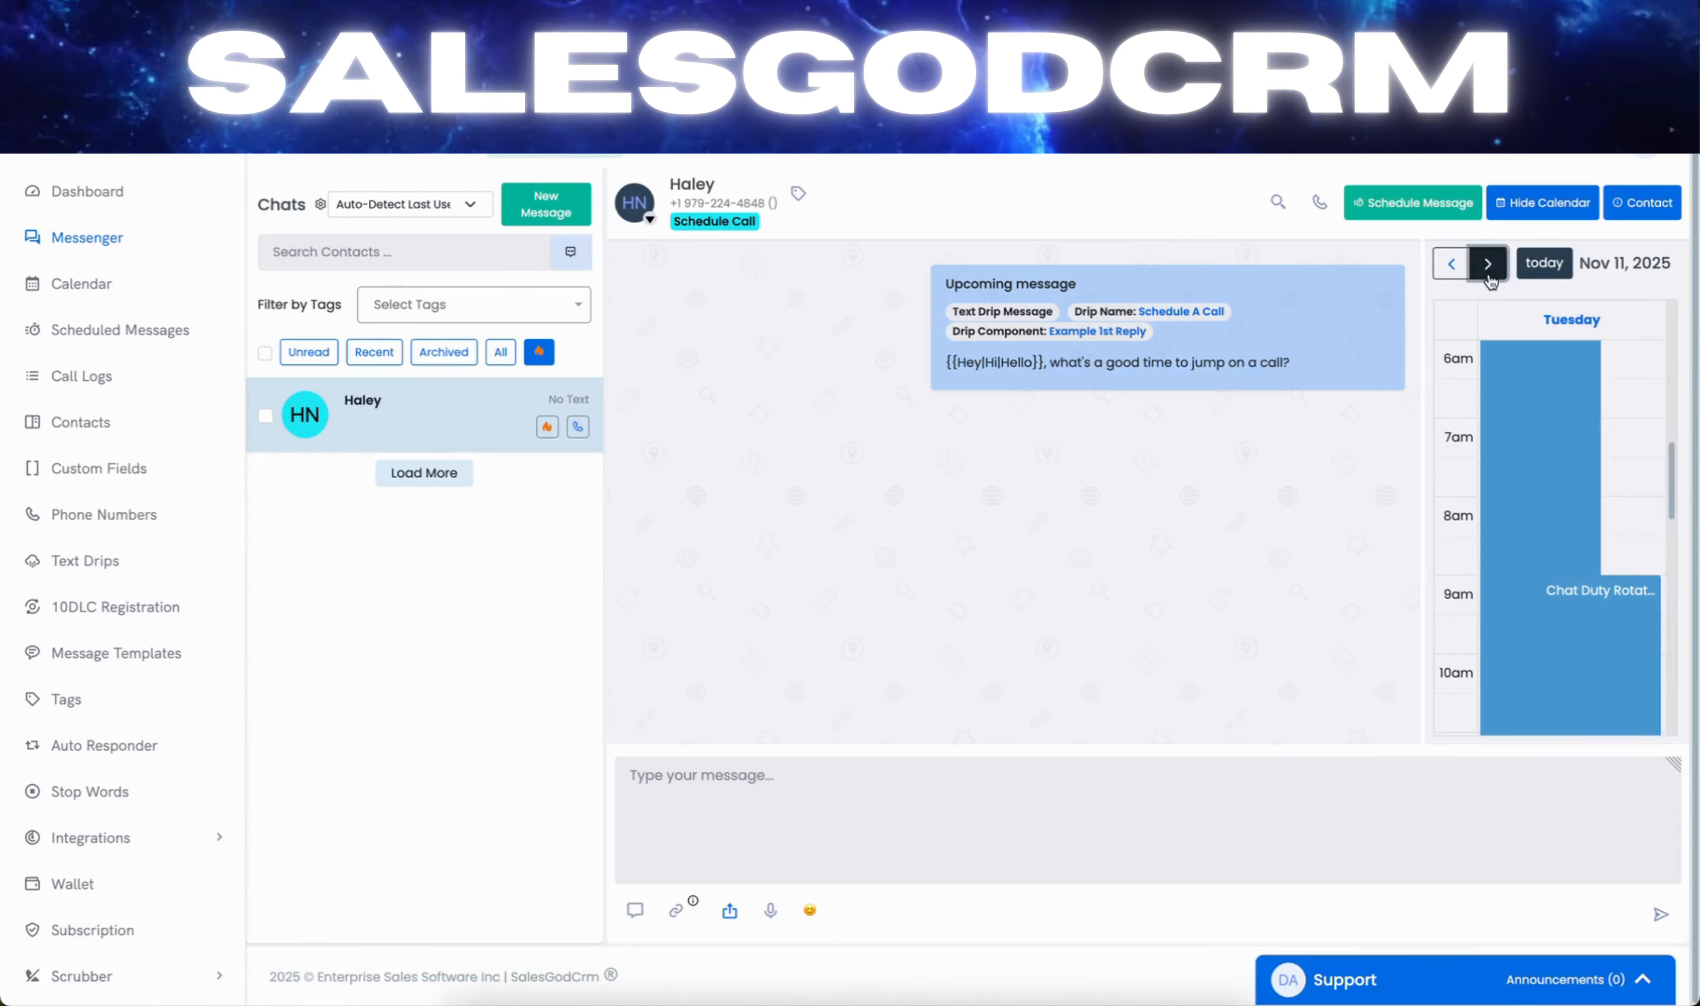
pyautogui.click(1488, 266)
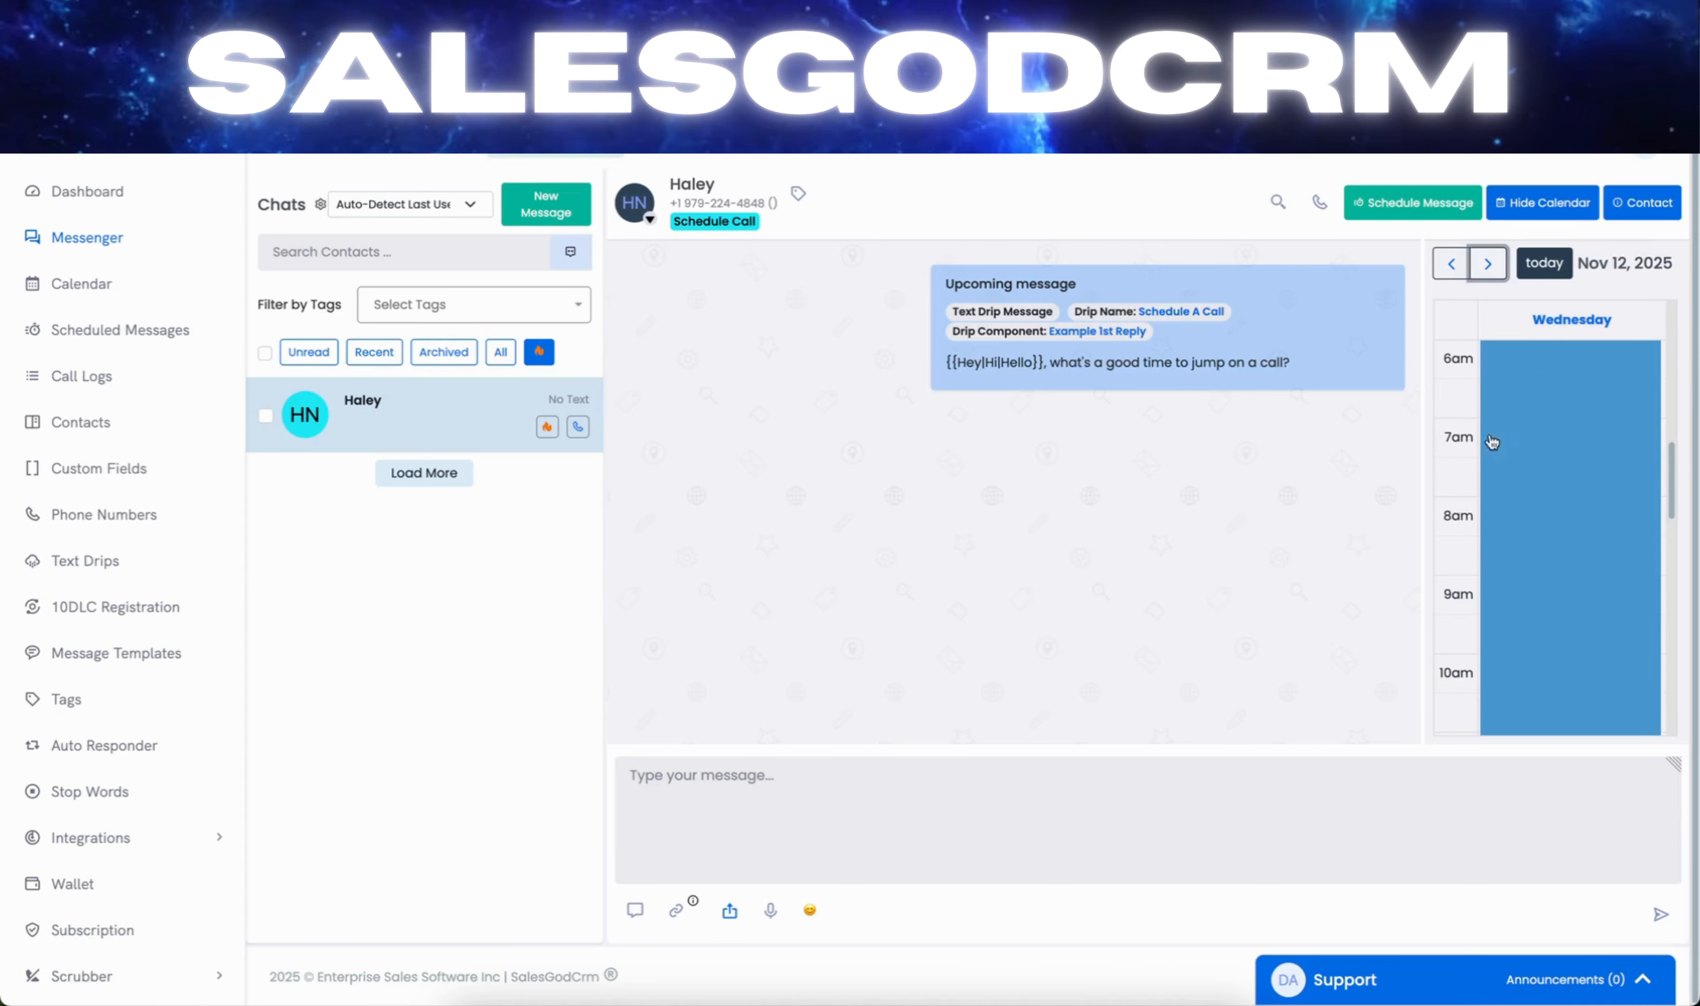
pyautogui.click(1502, 447)
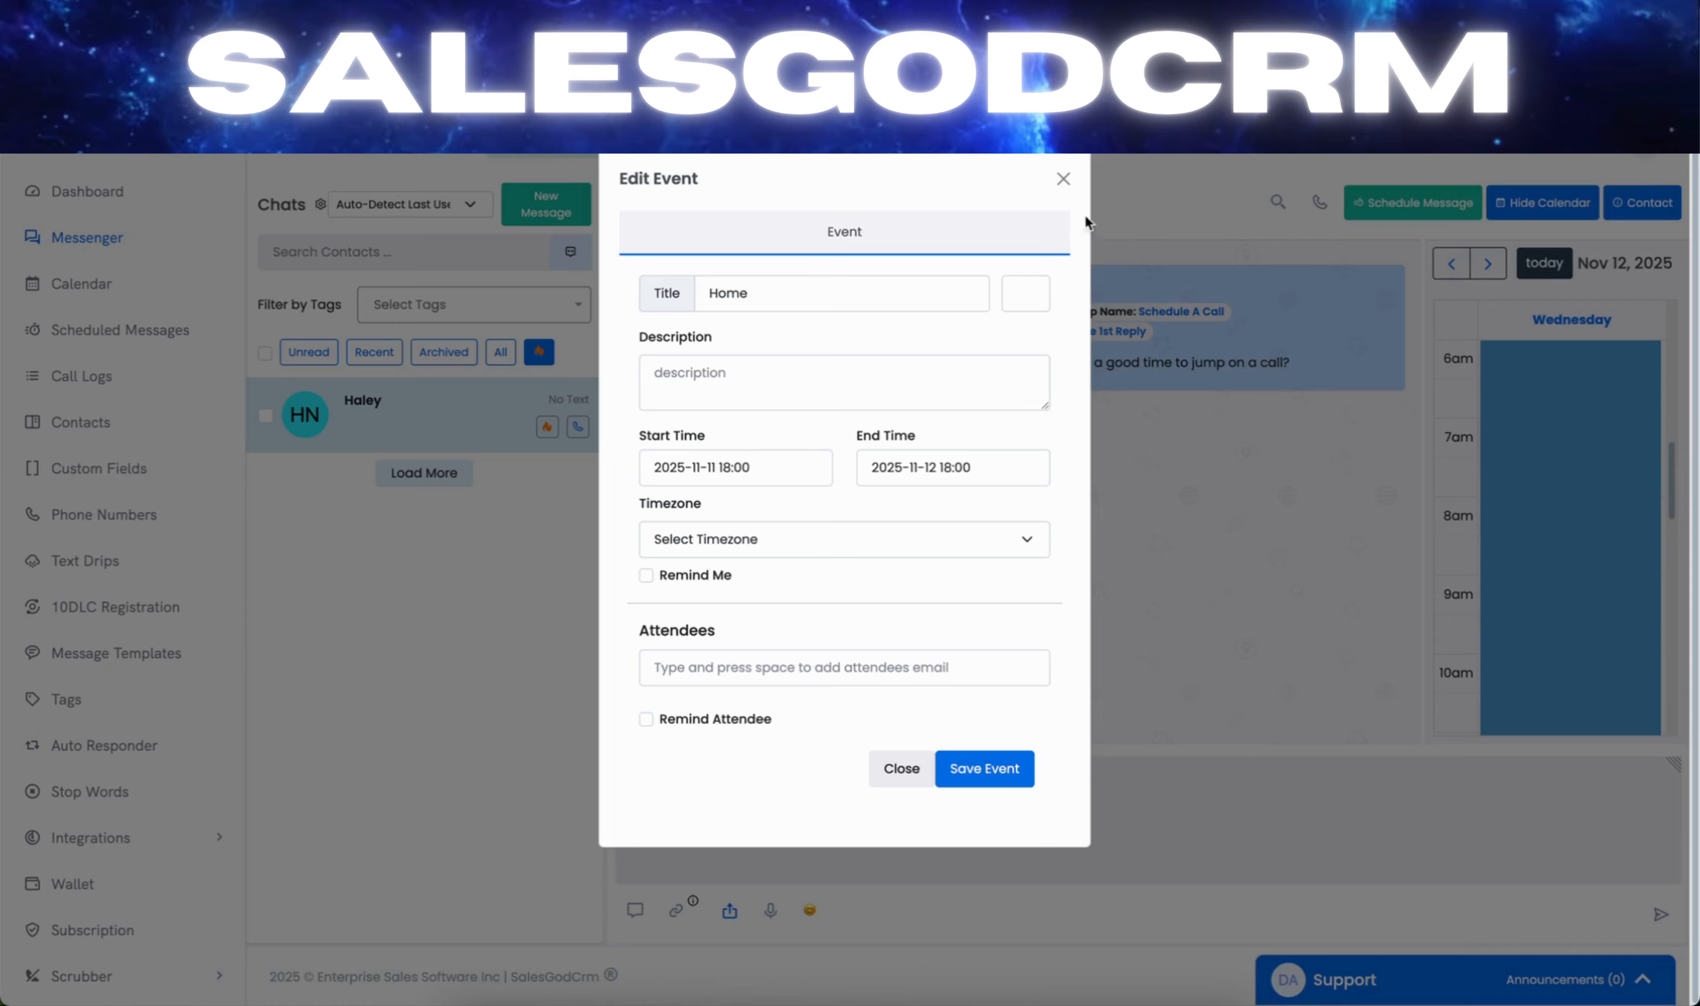
pyautogui.click(1062, 179)
pyautogui.scroll(-5, 1594, 566)
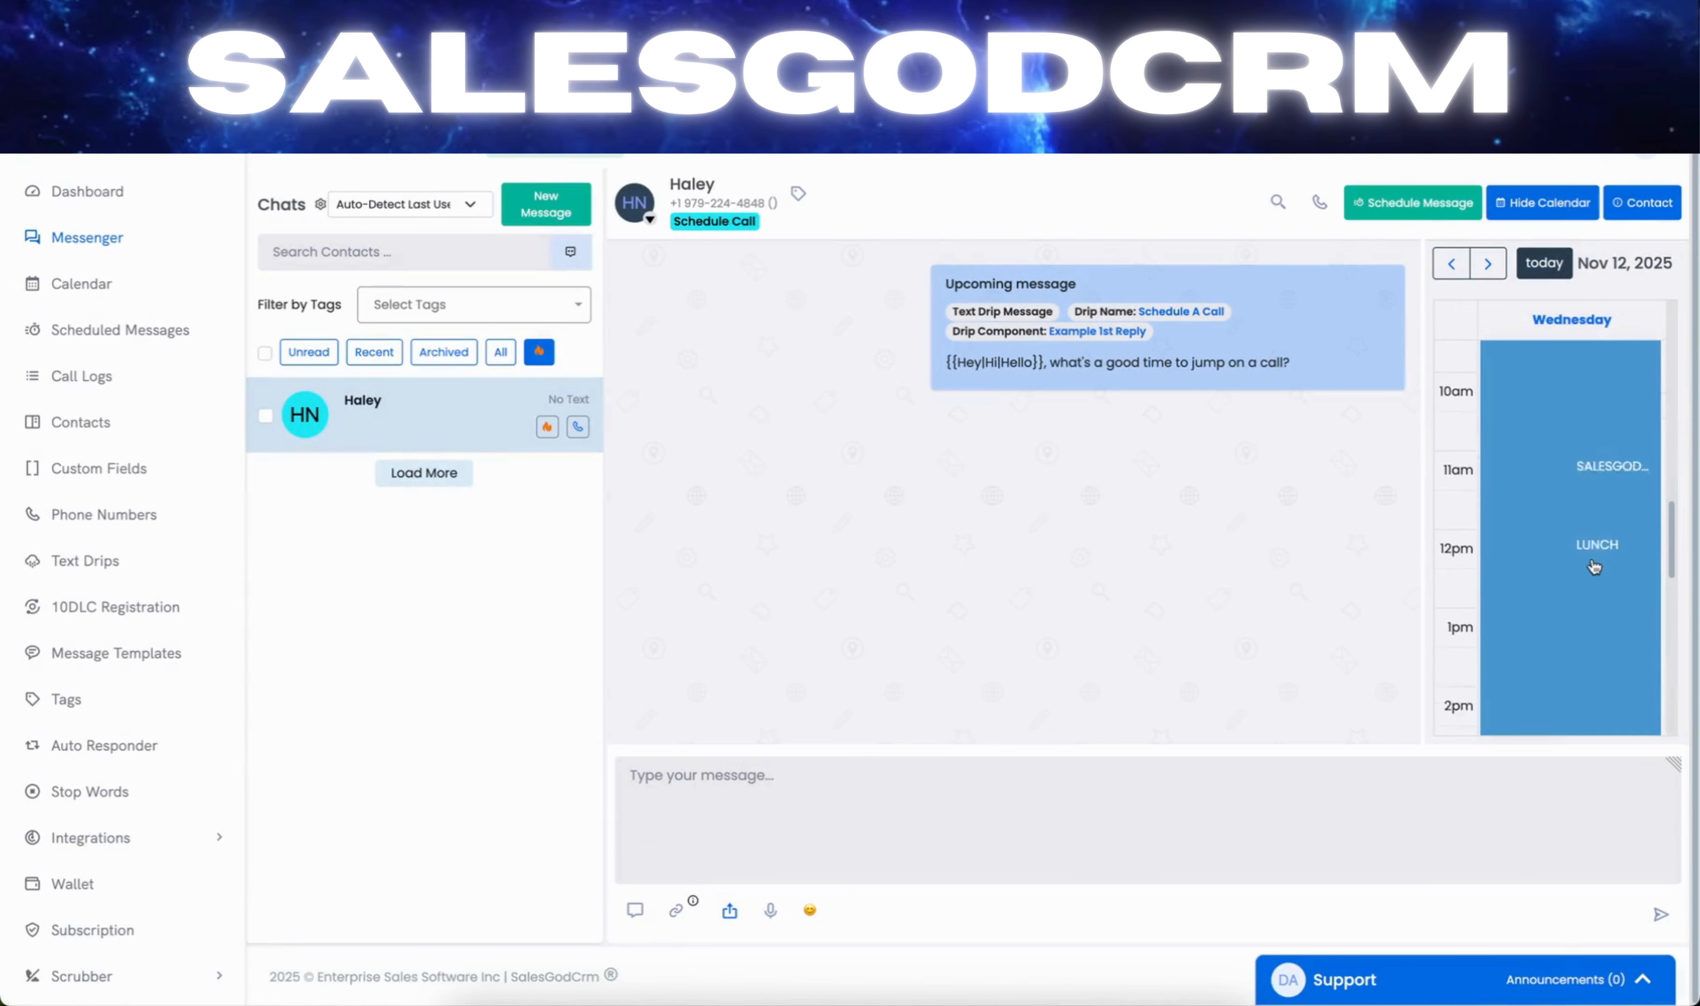
pyautogui.scroll(-10, 1590, 573)
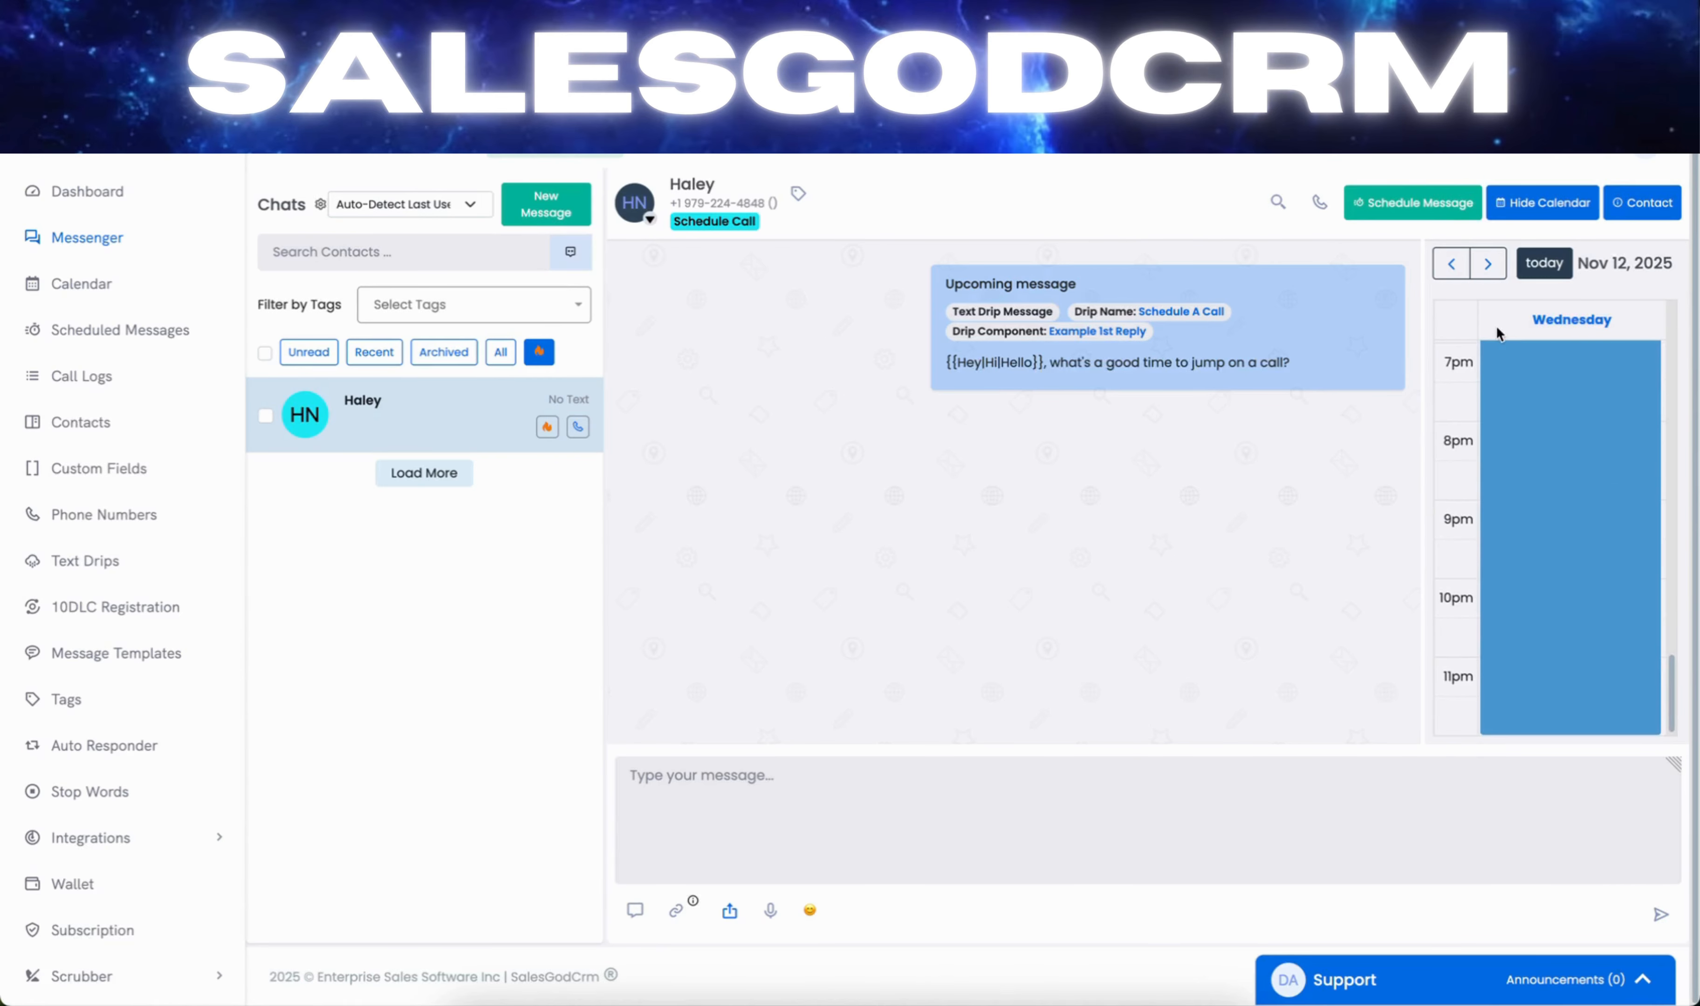
pyautogui.click(1500, 262)
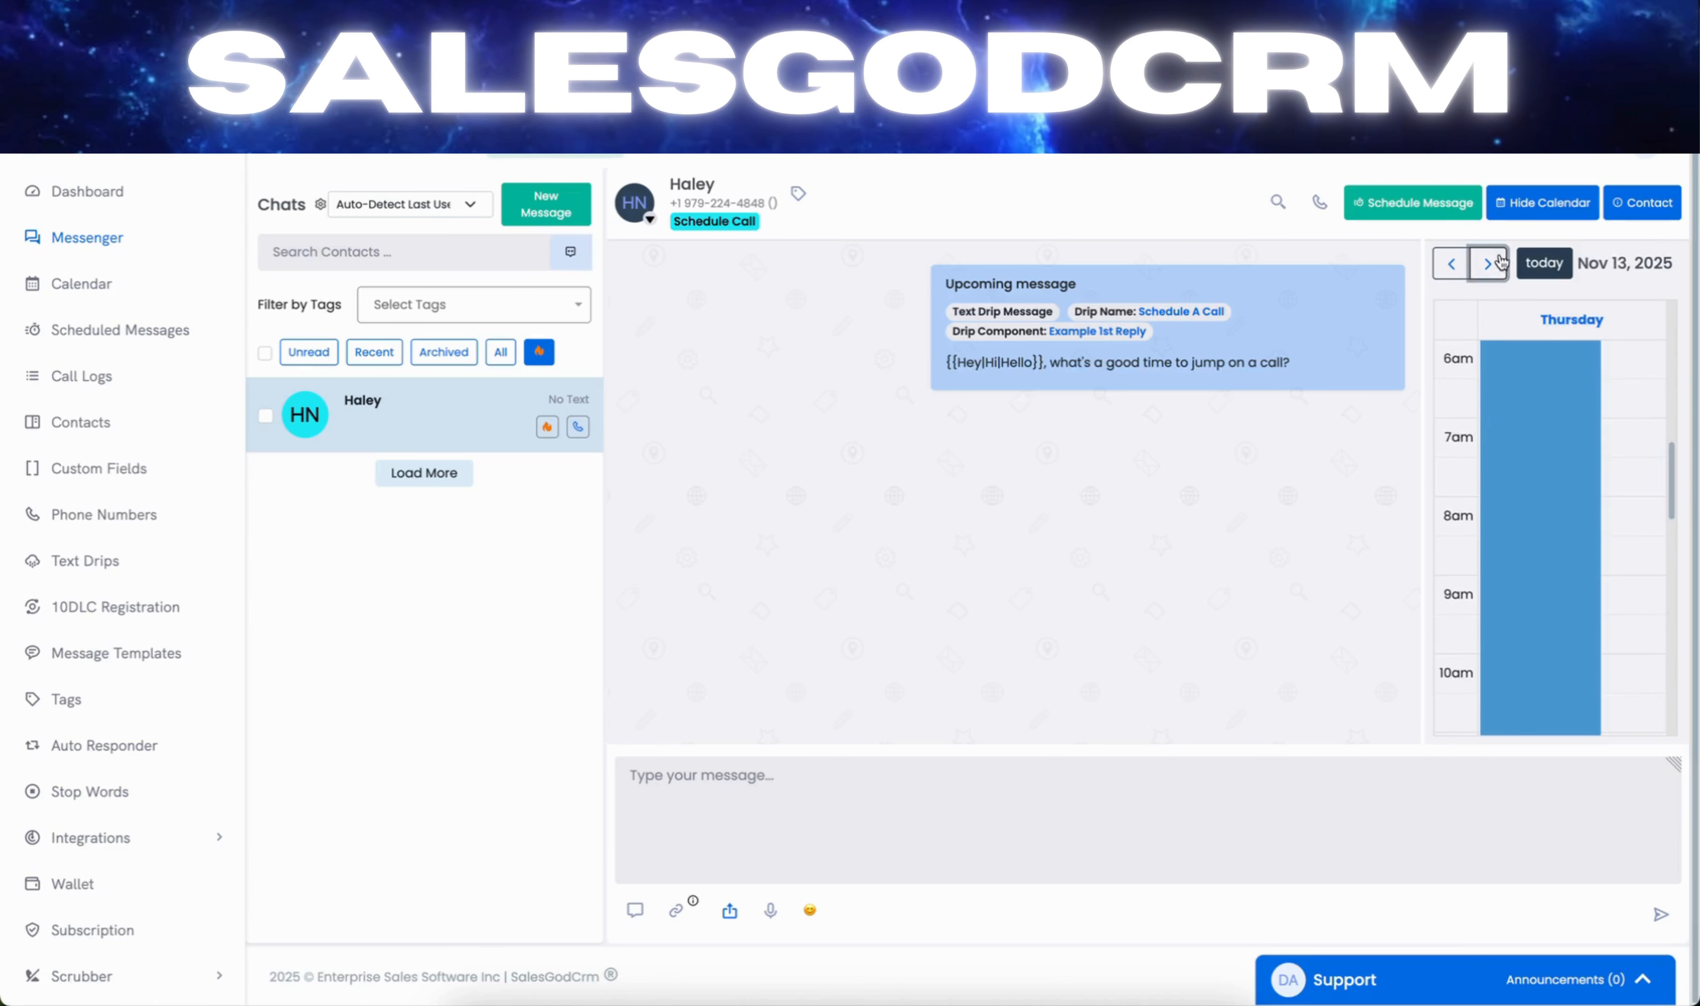
# - Start a new event on Nov 13, 2025 at 06:00 and review its attendee reminder message and when it is sent
pyautogui.click(1639, 370)
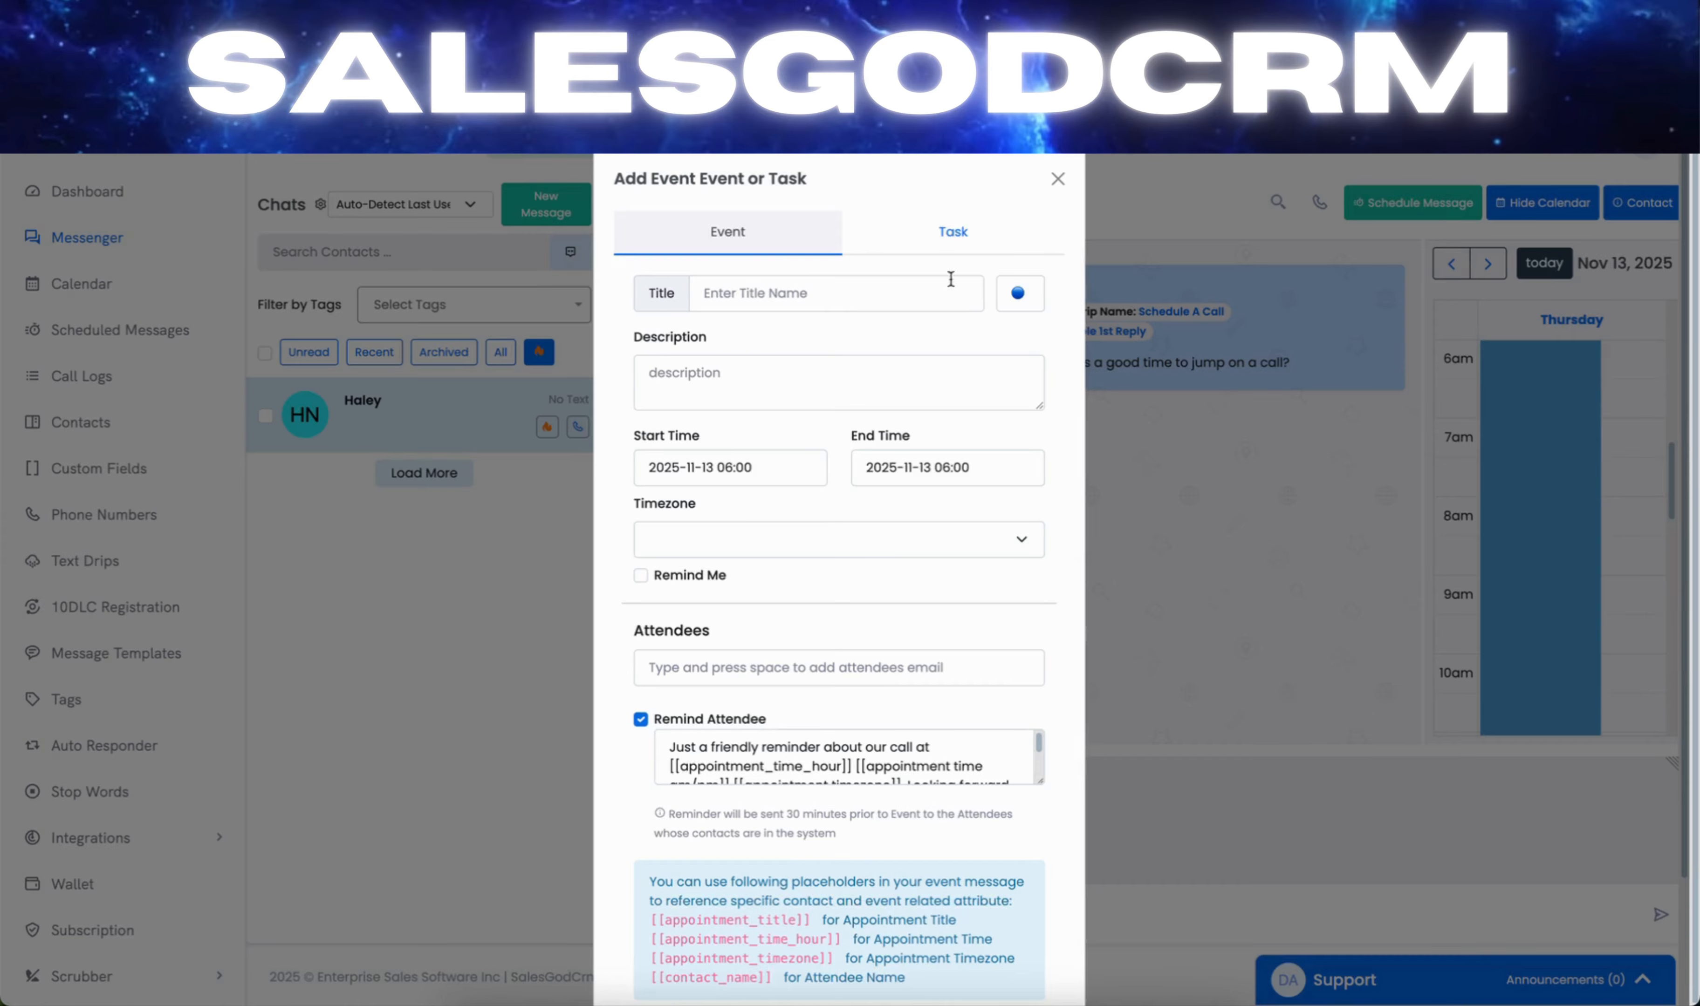
pyautogui.moveTo(614, 181); pyautogui.dragTo(738, 181)
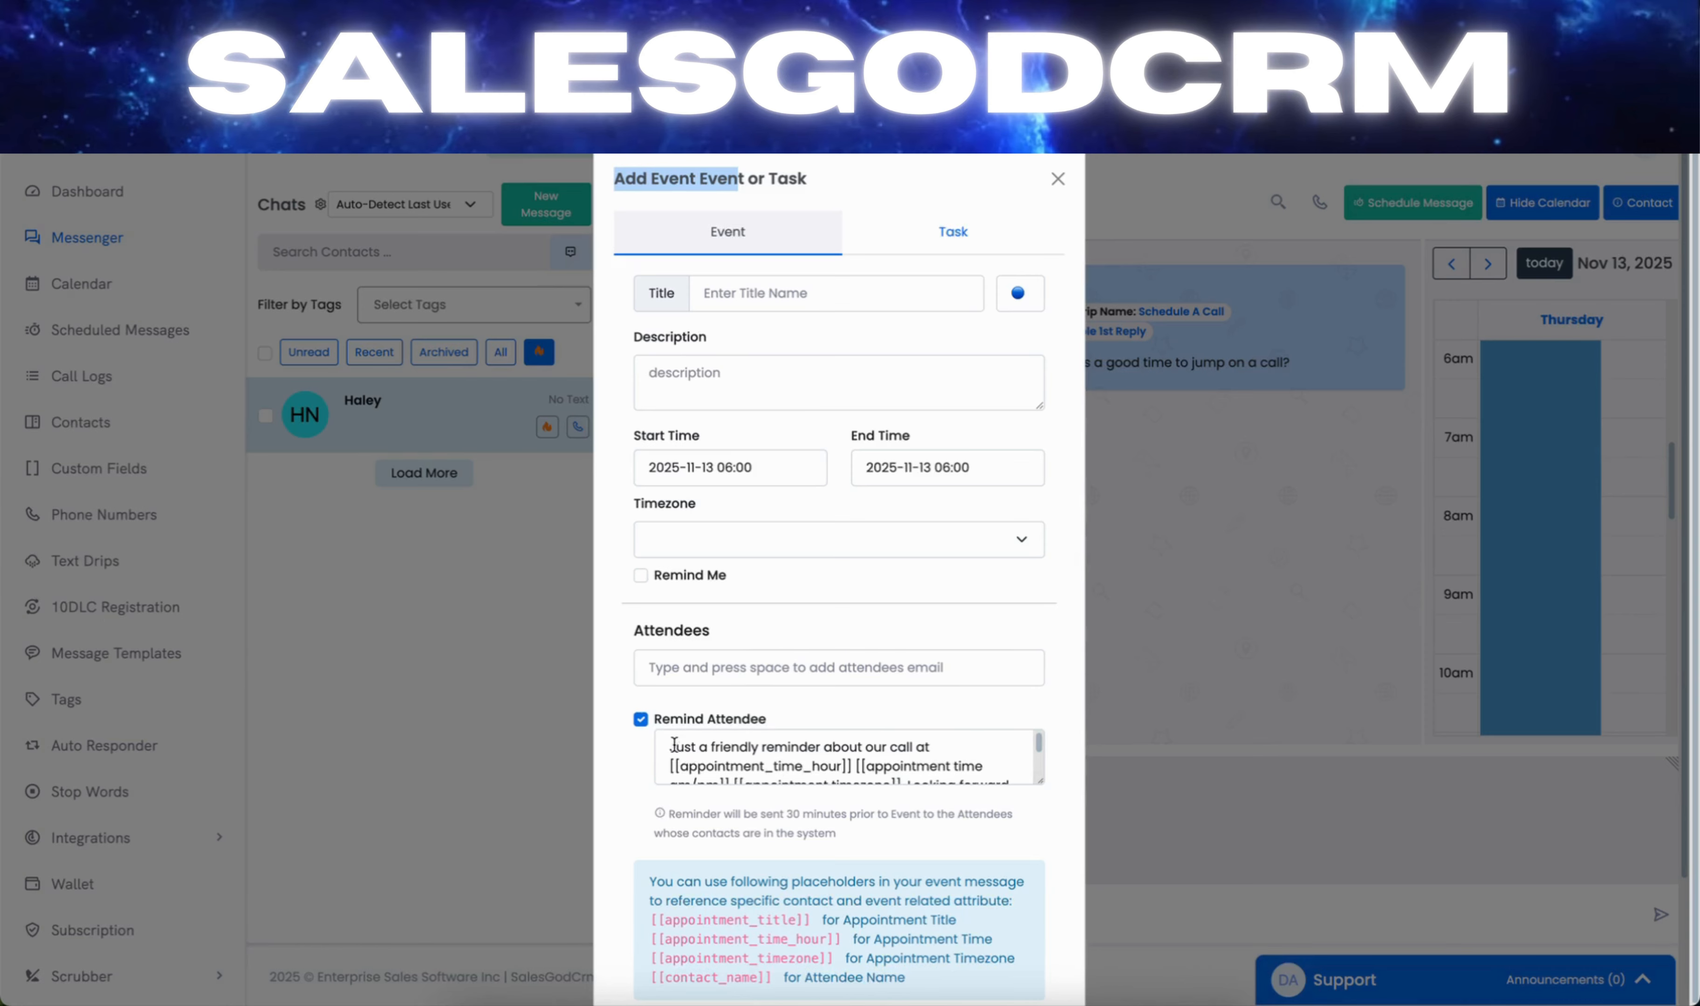
pyautogui.moveTo(671, 746); pyautogui.dragTo(1002, 793)
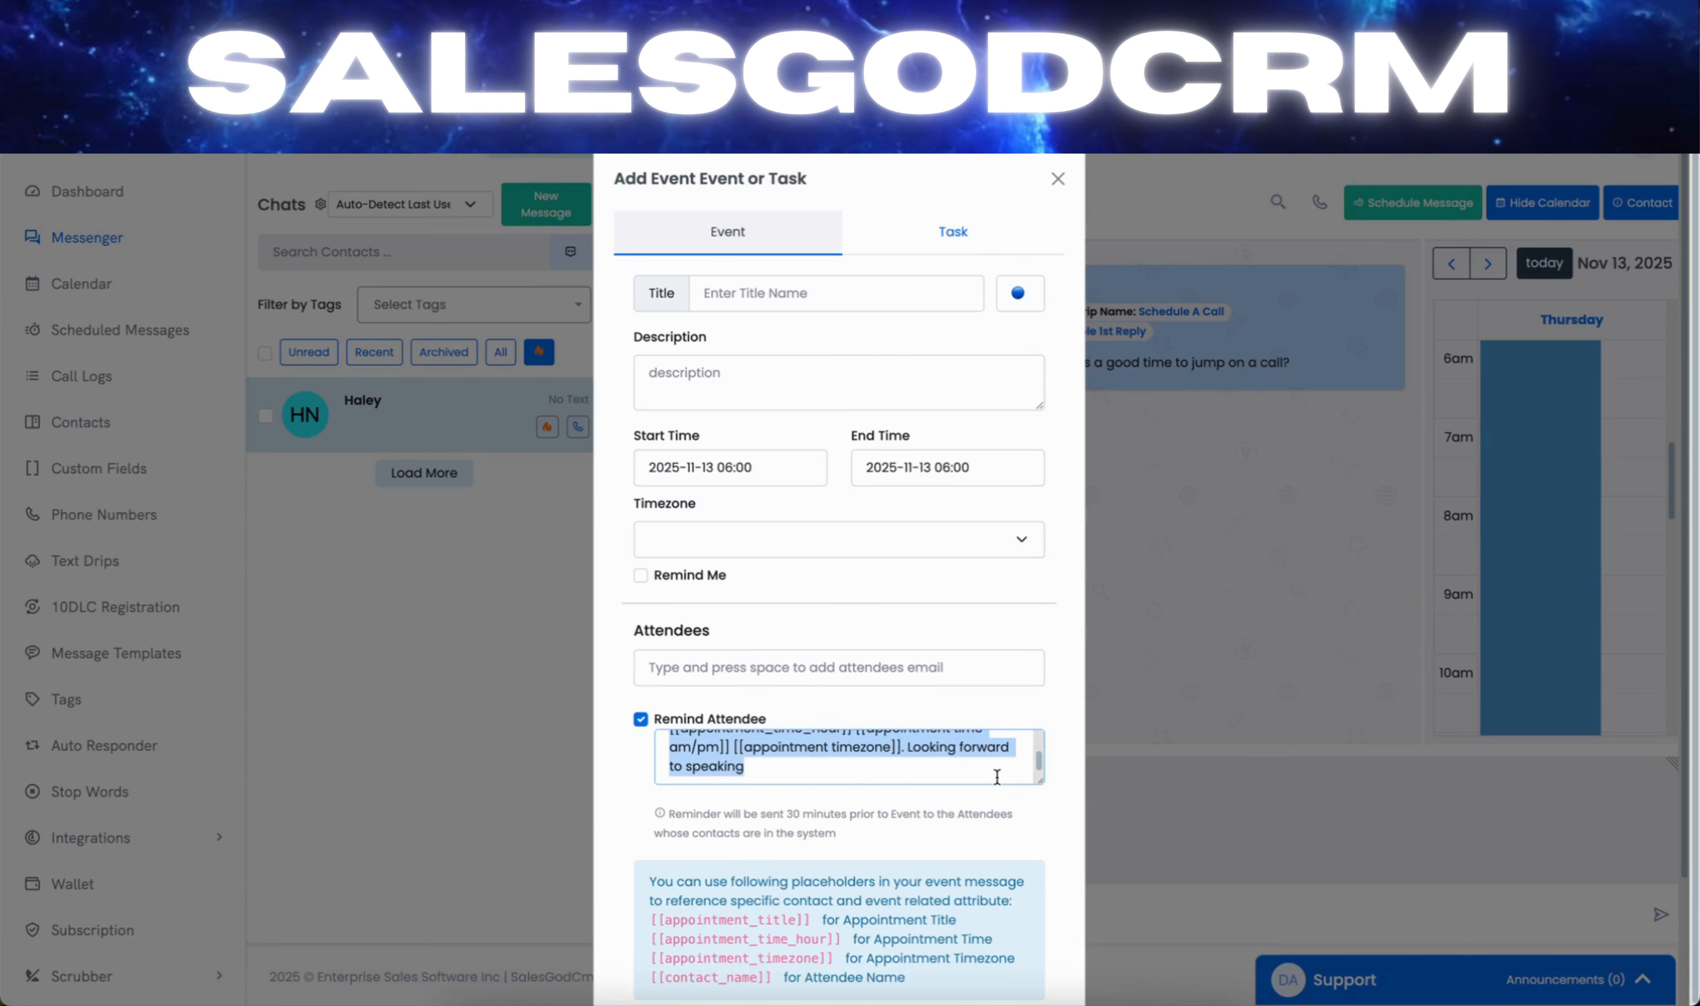
pyautogui.scroll(1, 996, 774)
pyautogui.moveTo(786, 813); pyautogui.dragTo(892, 814)
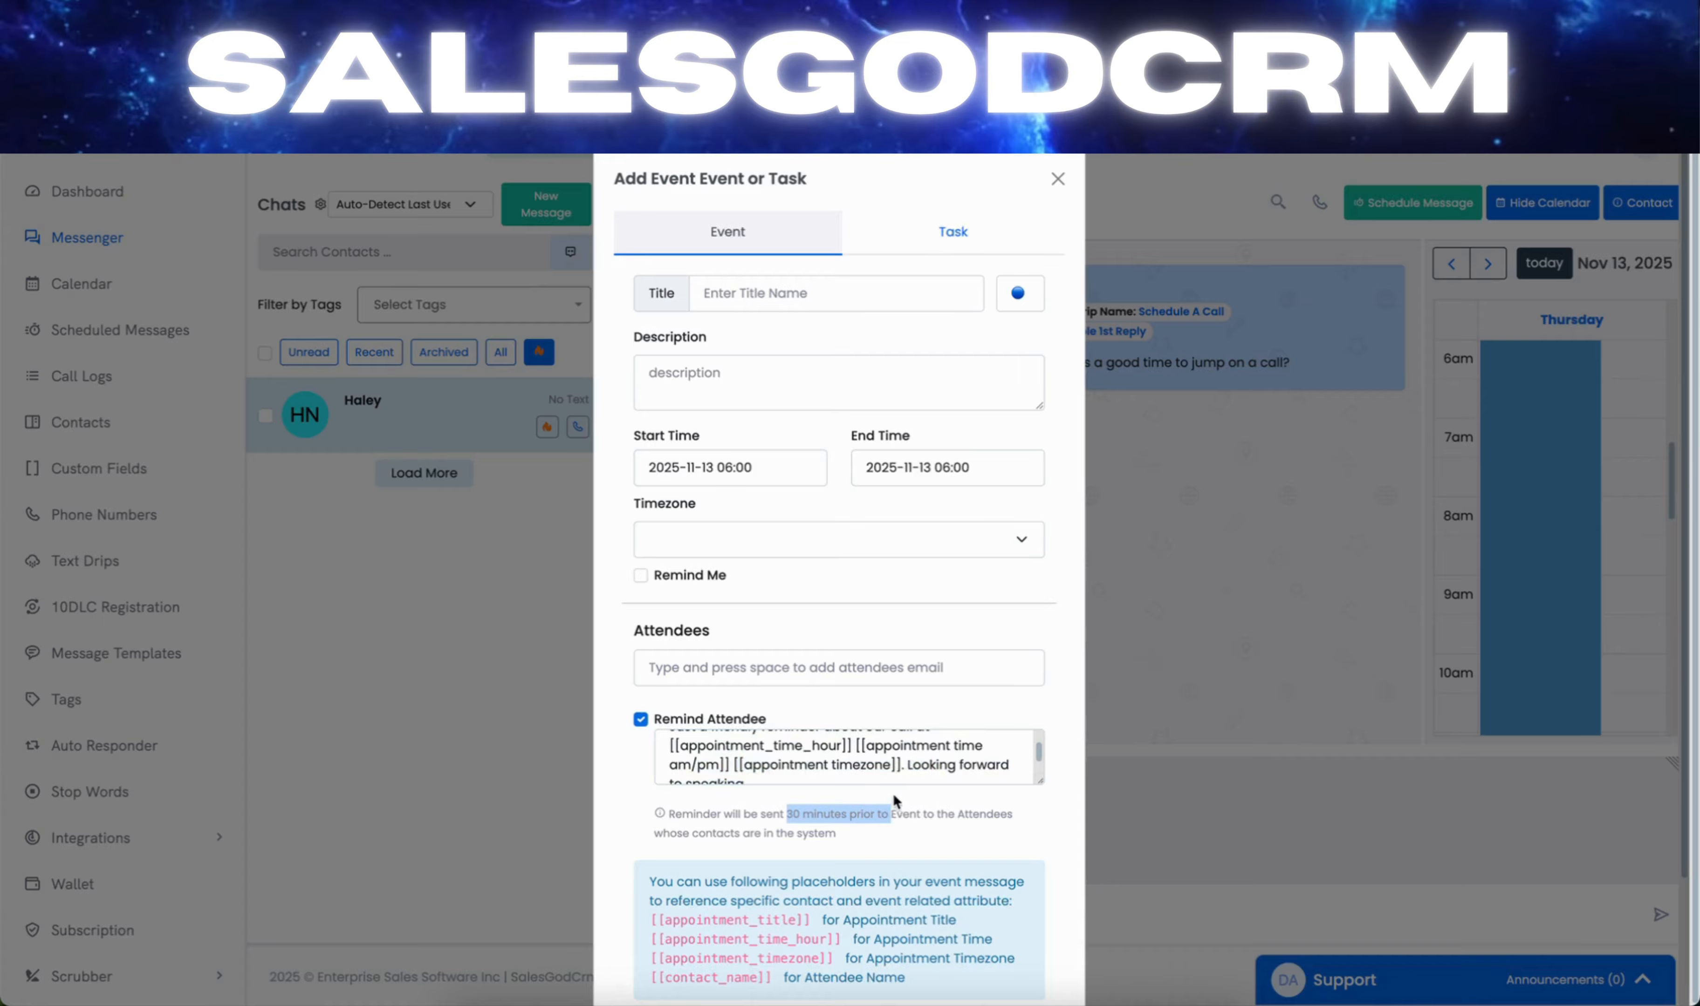
pyautogui.scroll(1, 902, 756)
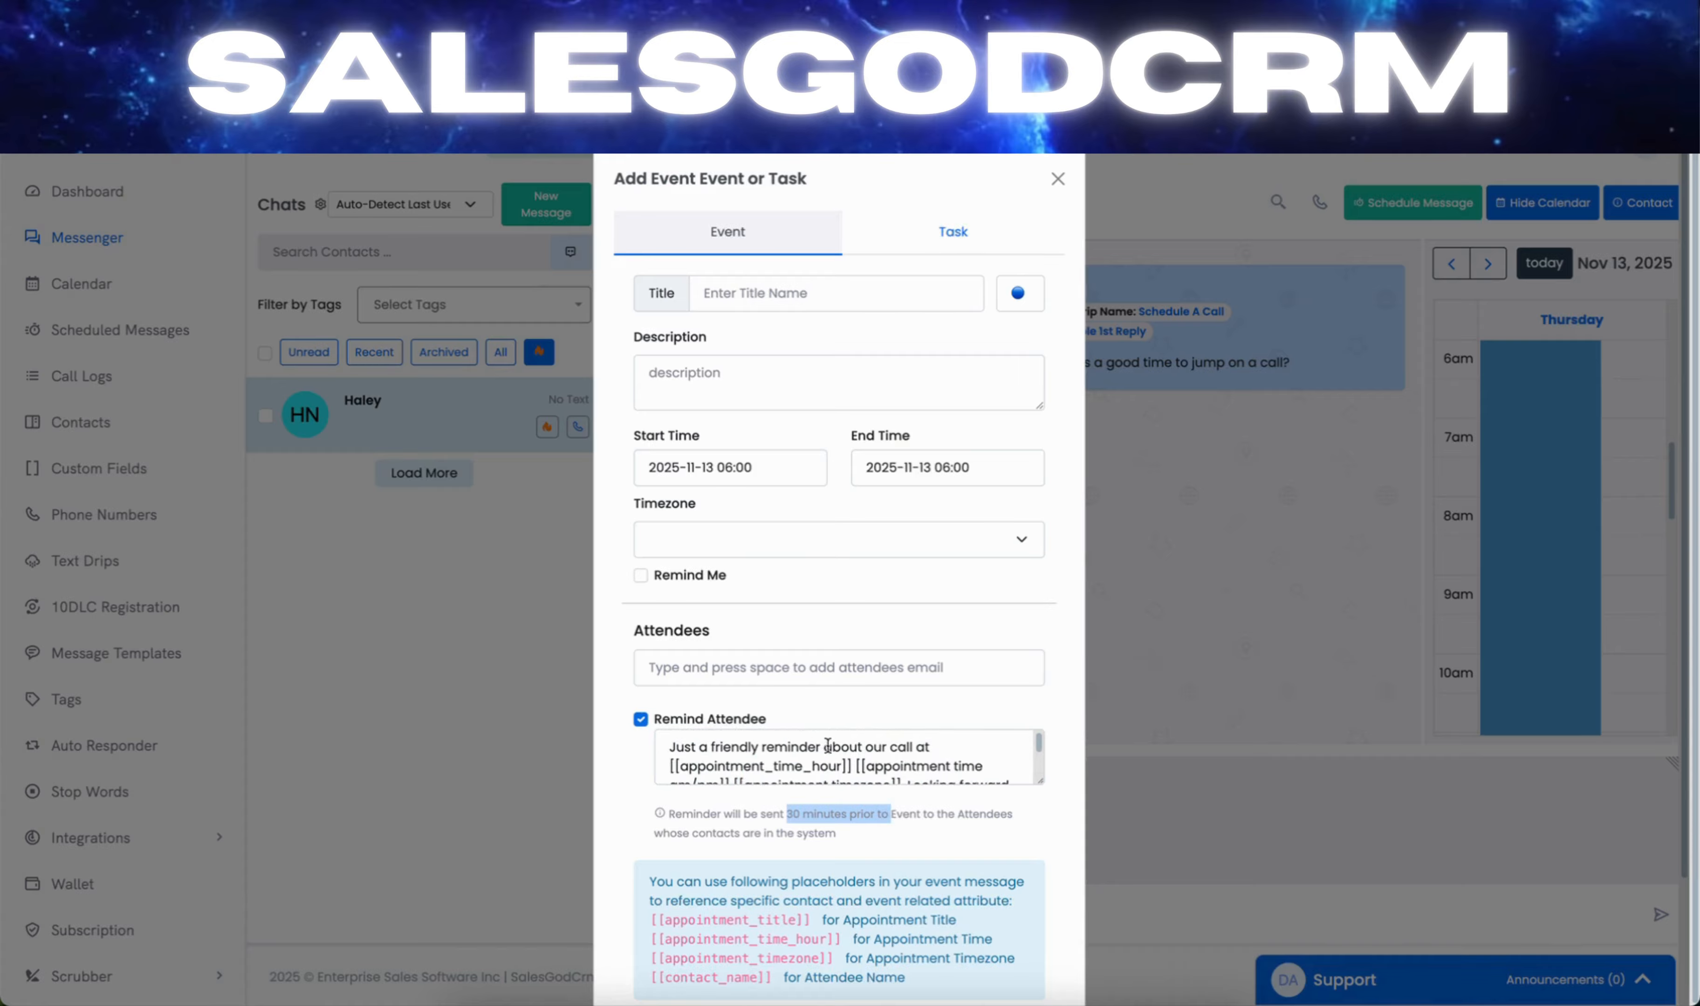
# - Turn on Remind Me for the new event and view the date and time choices for its start
pyautogui.click(640, 576)
pyautogui.click(710, 294)
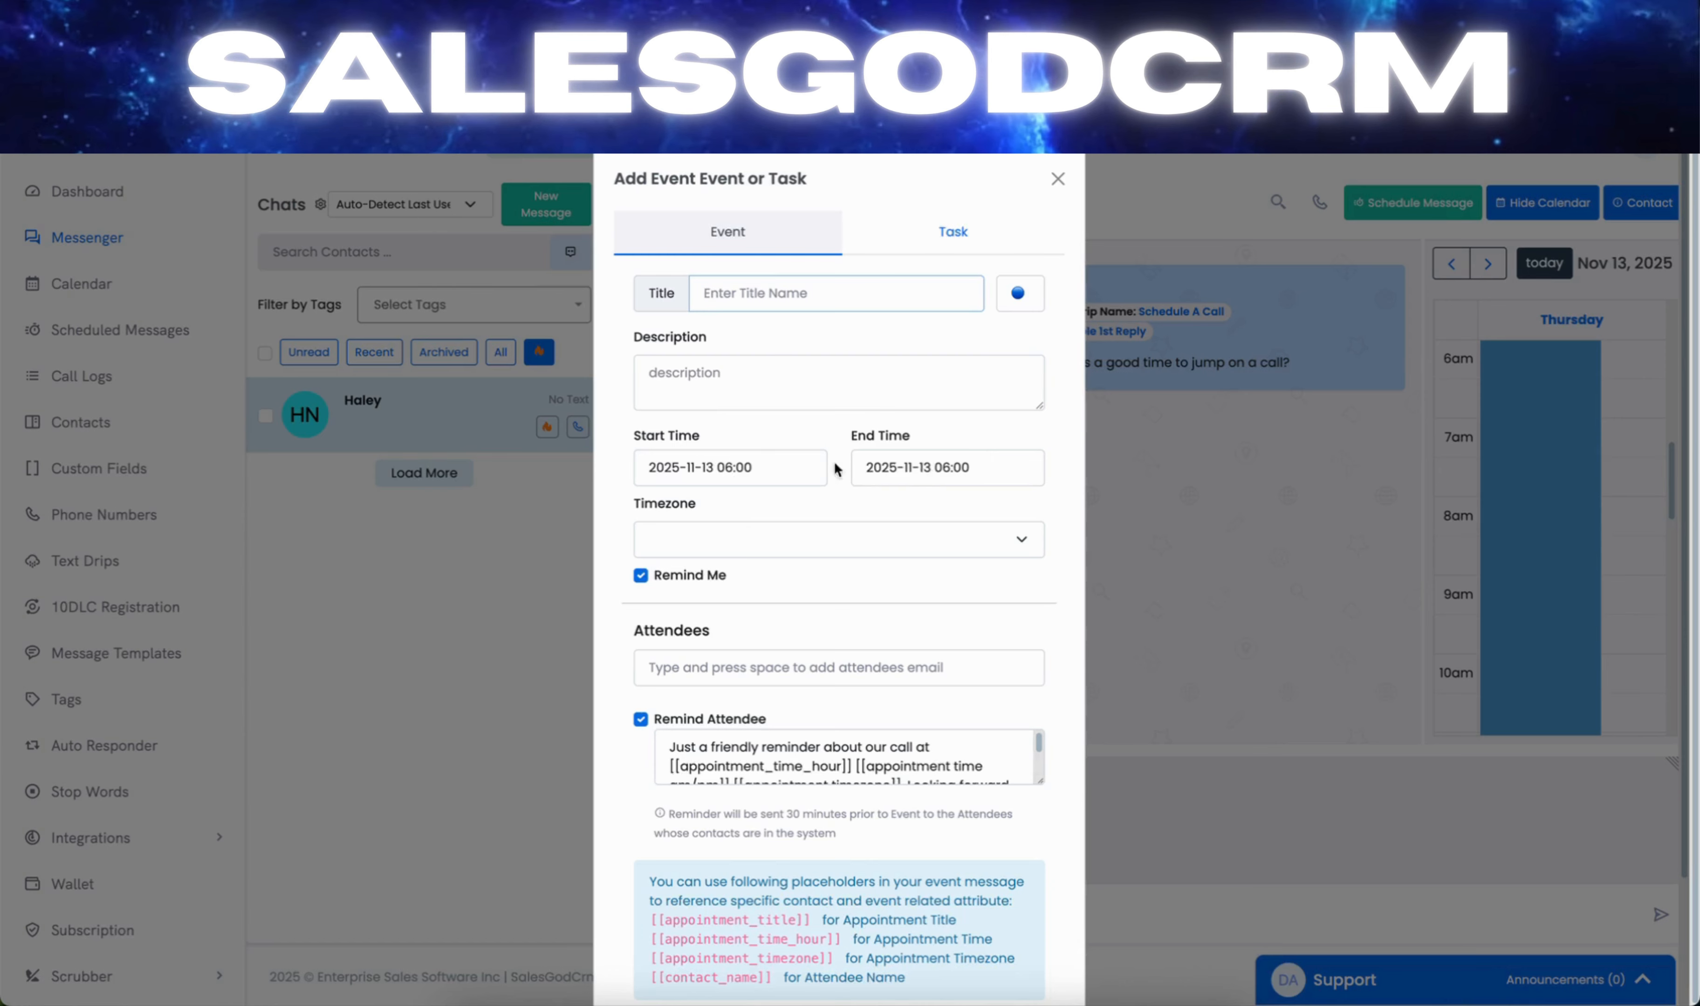
pyautogui.click(765, 472)
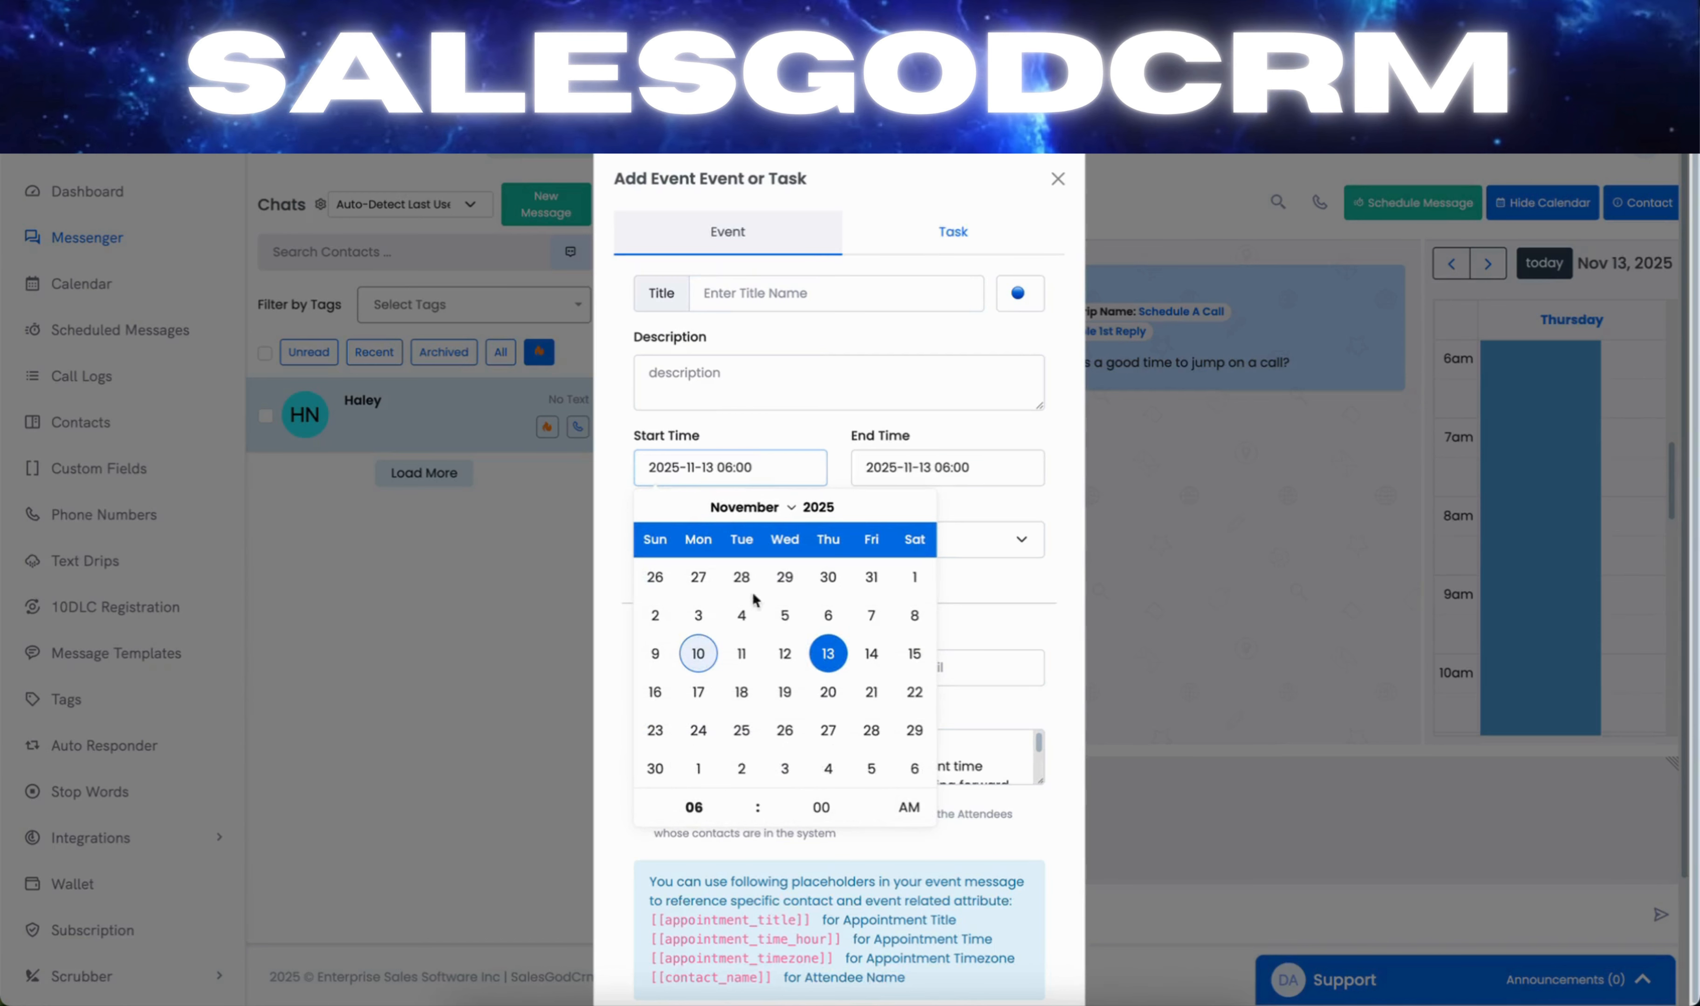
pyautogui.click(1022, 510)
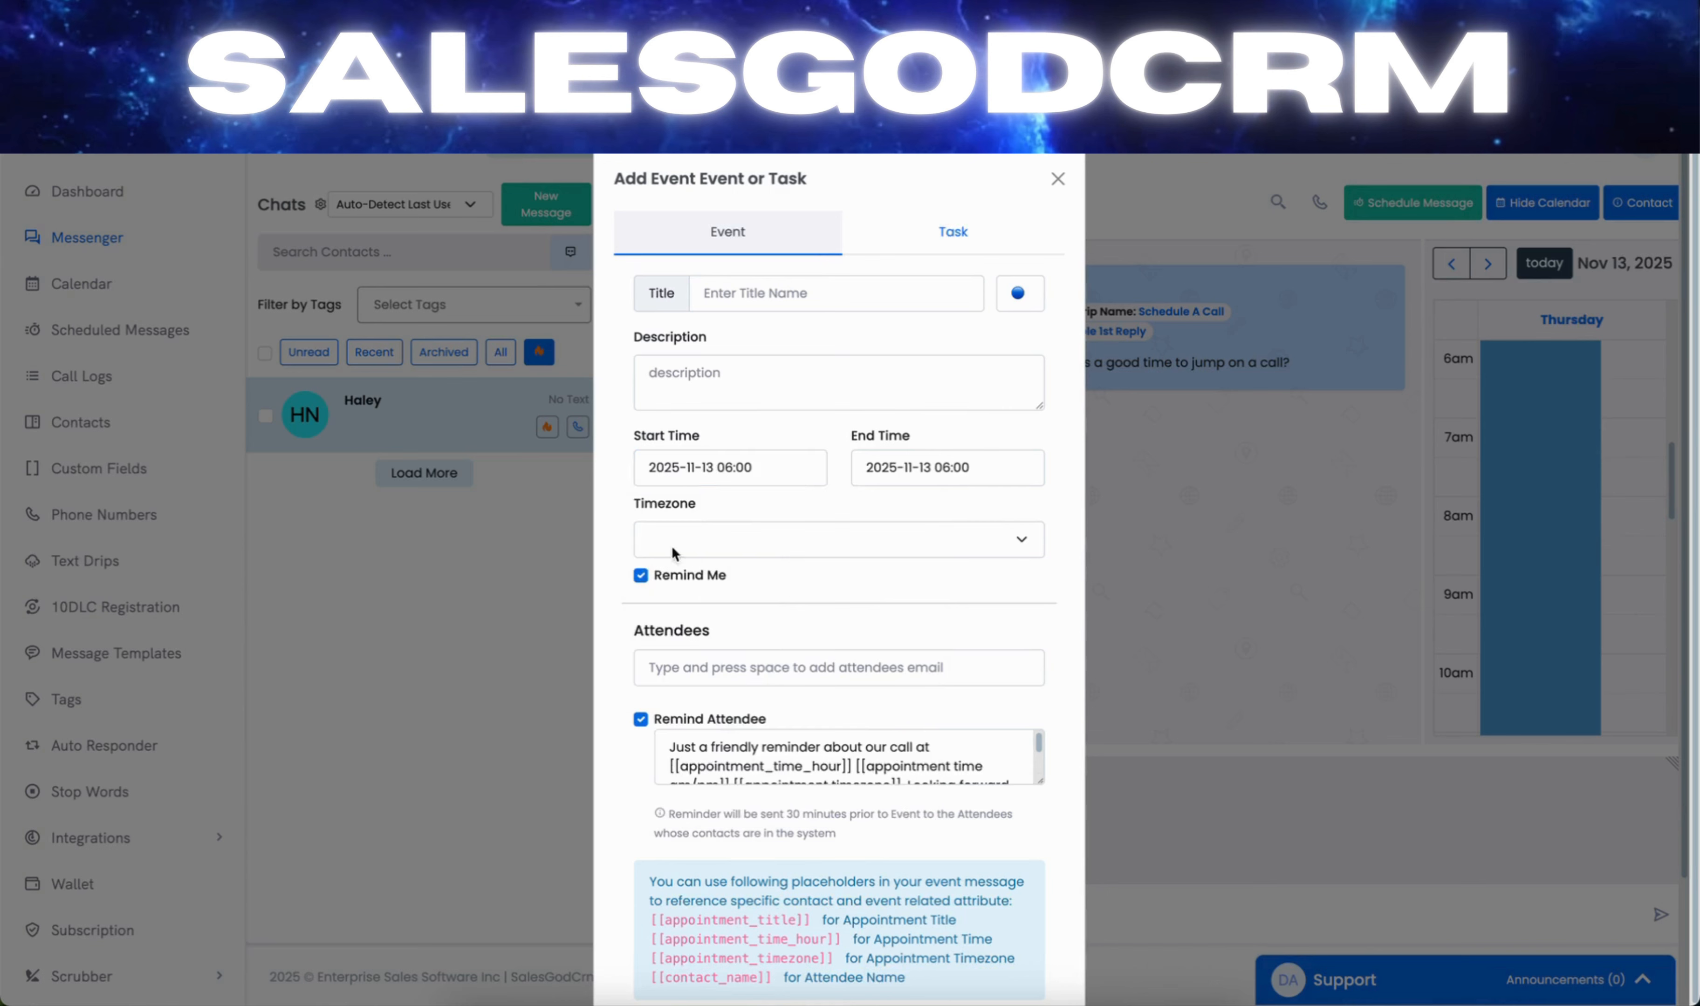
# - Review the timezone options for the new event and close the form without saving it
pyautogui.click(733, 542)
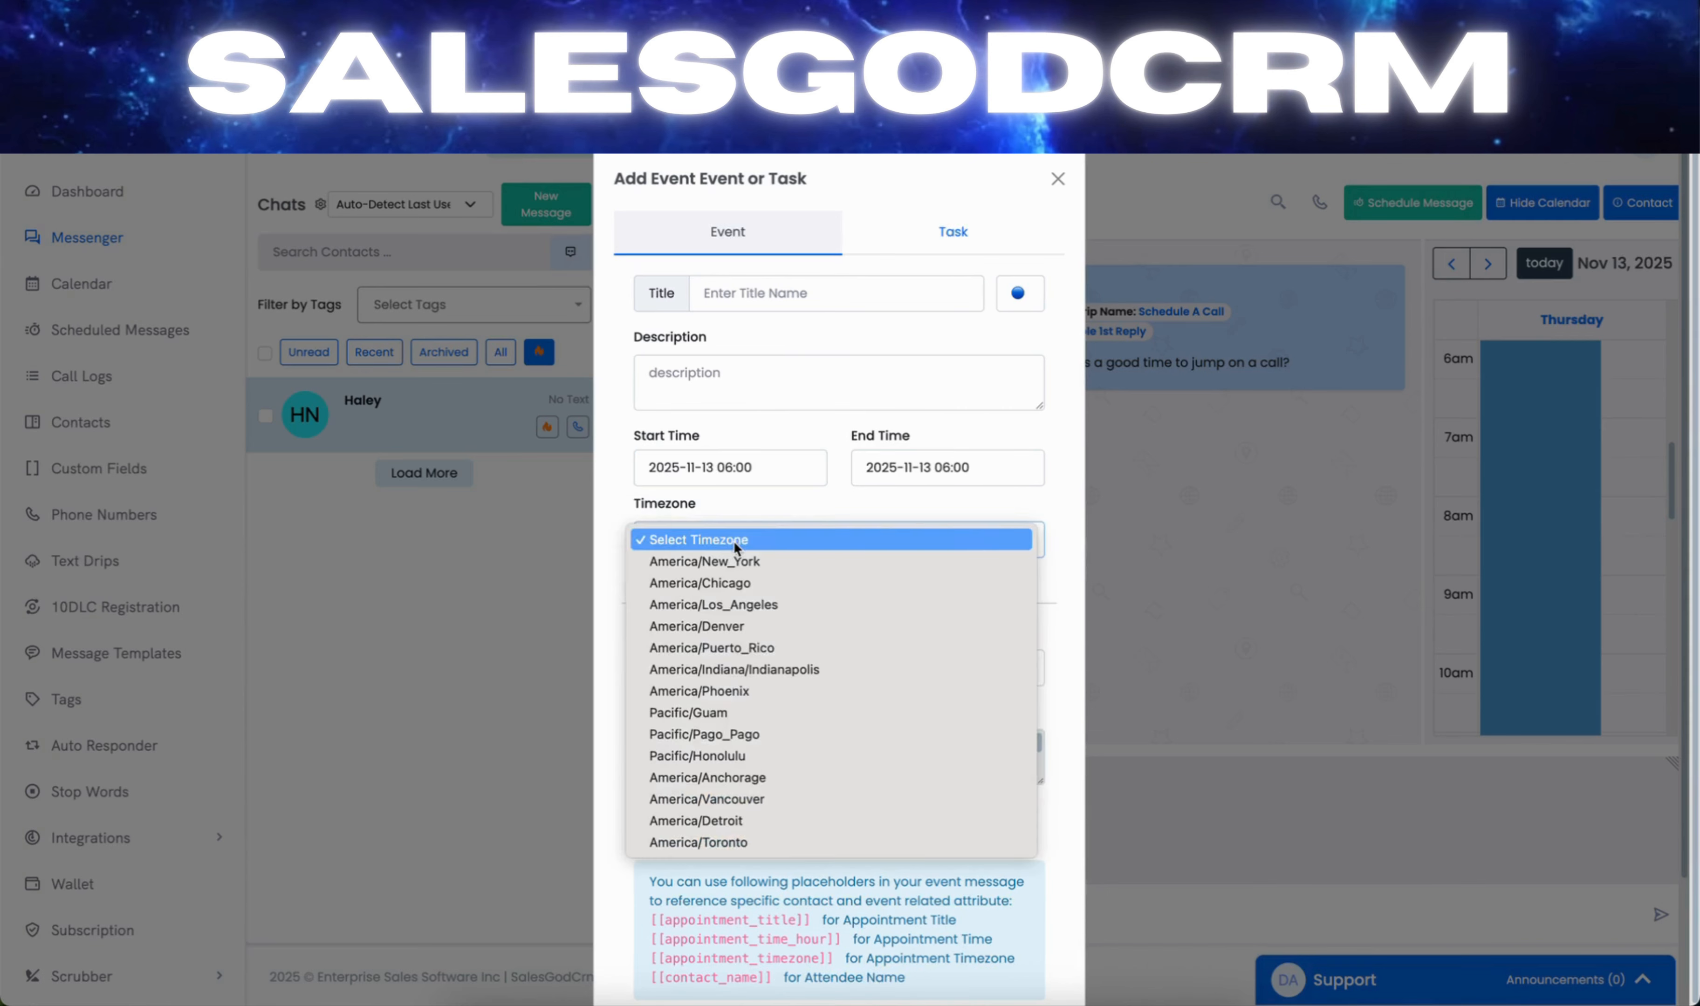
pyautogui.click(861, 514)
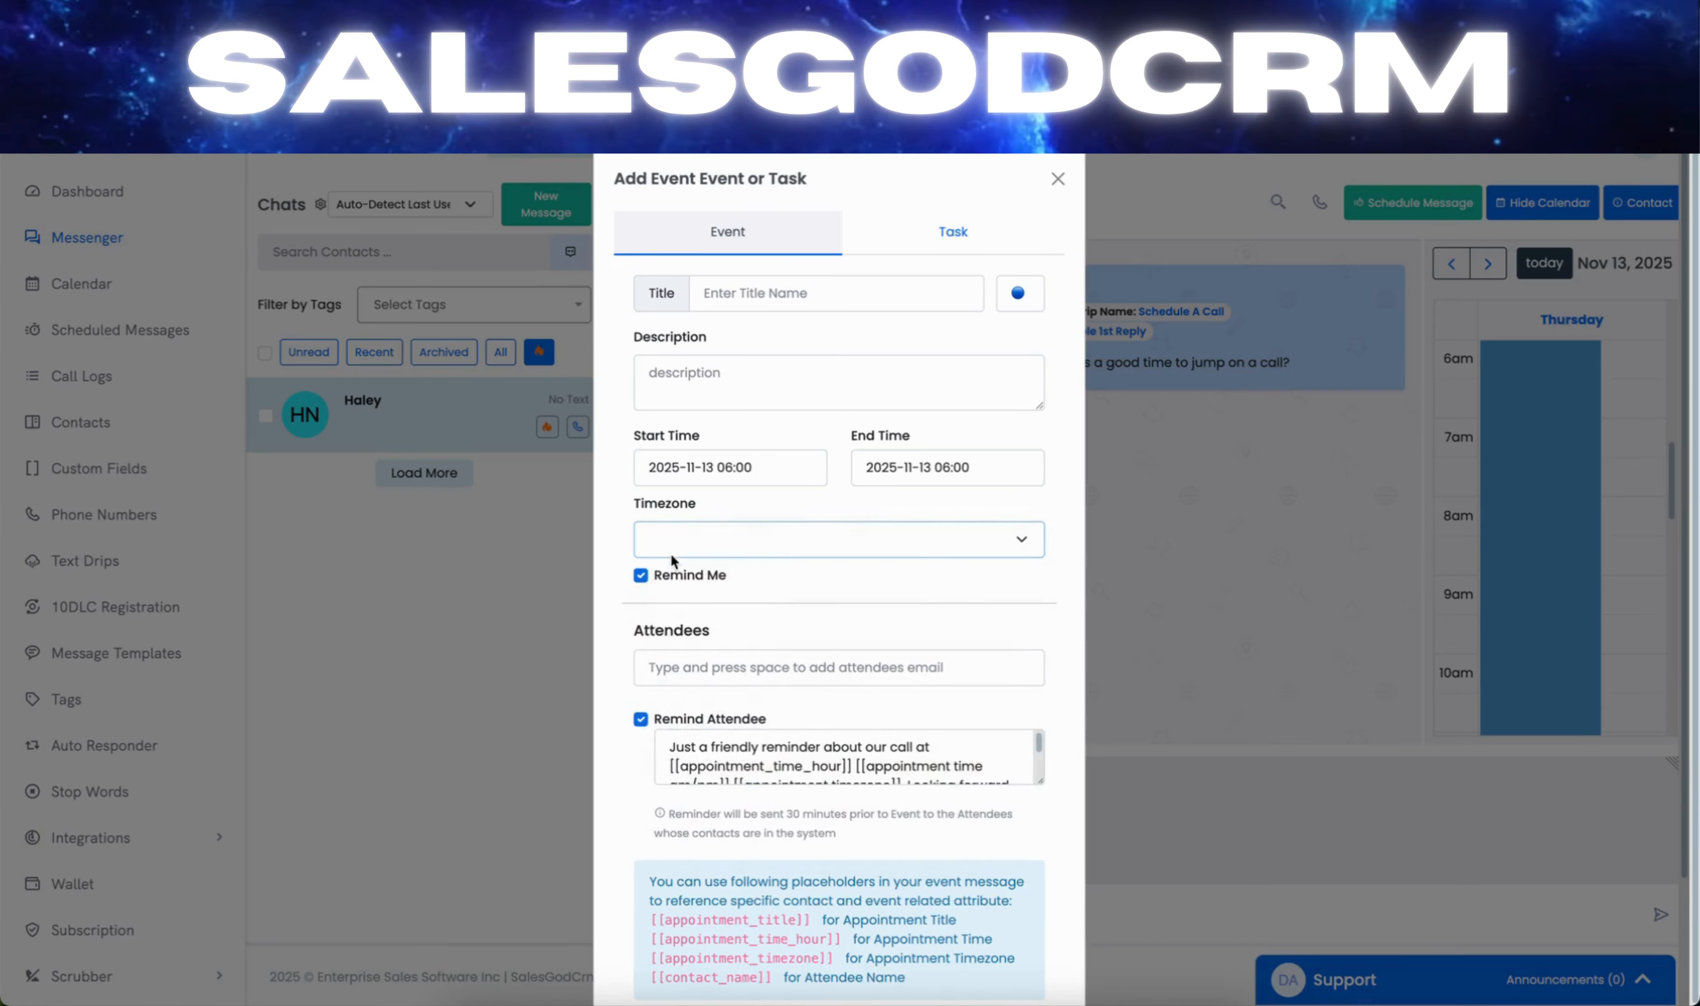
pyautogui.click(767, 545)
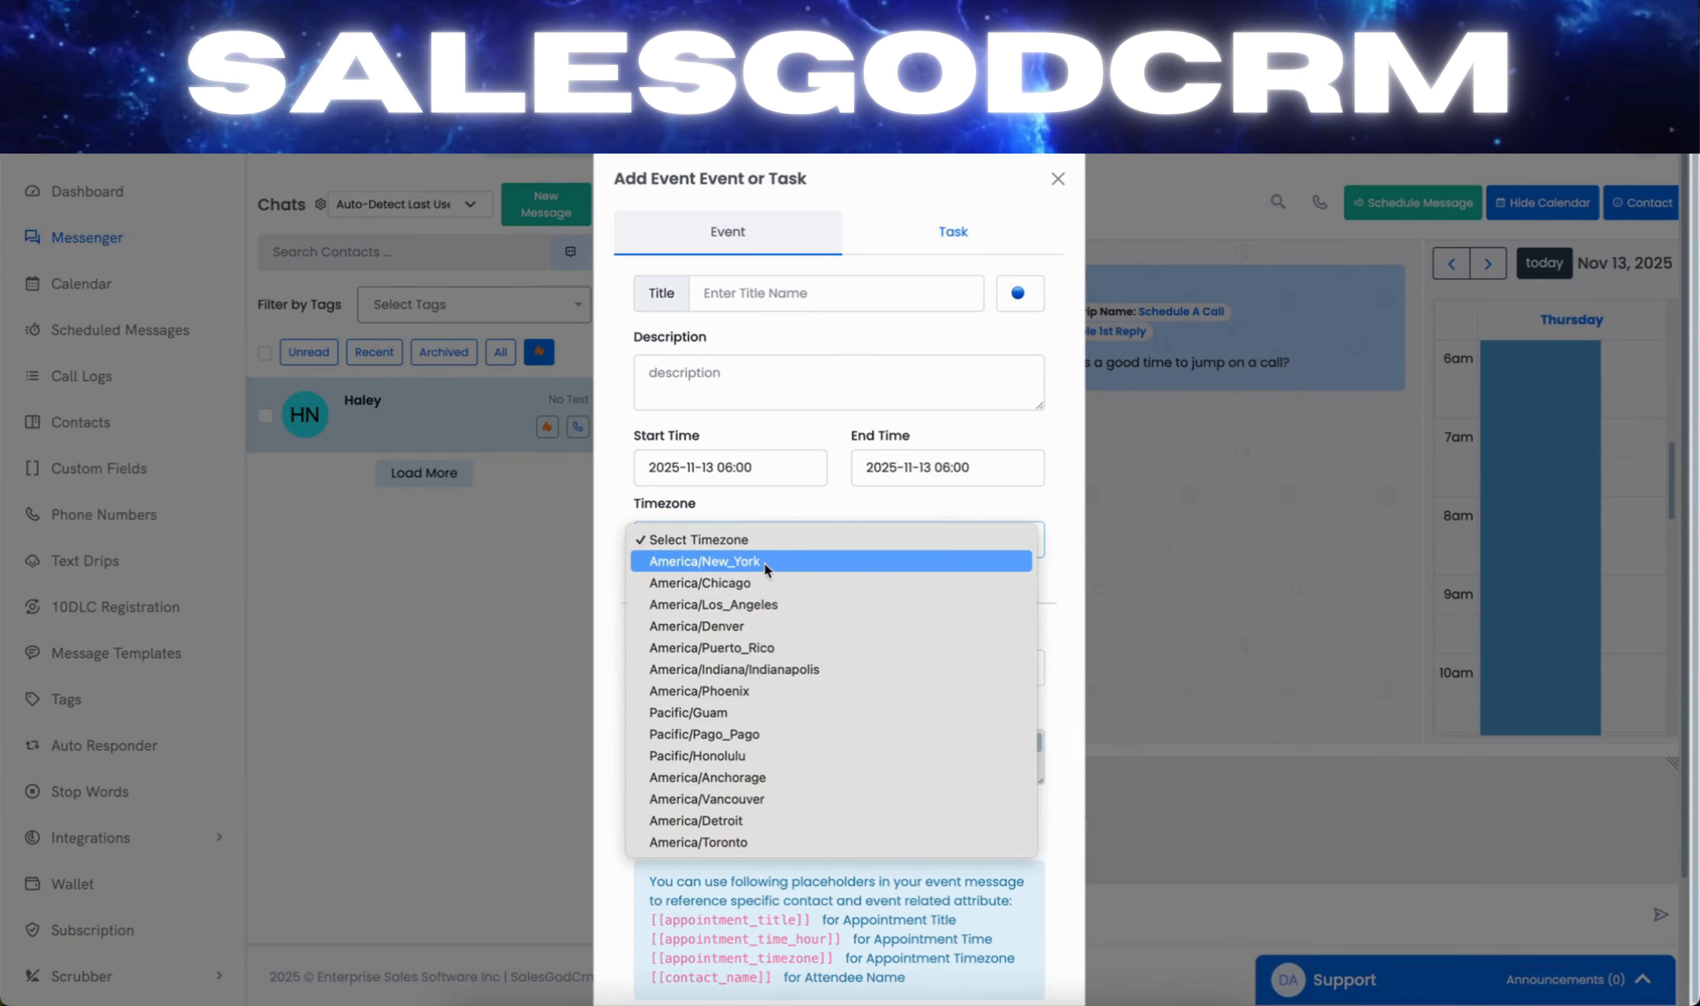
pyautogui.click(826, 504)
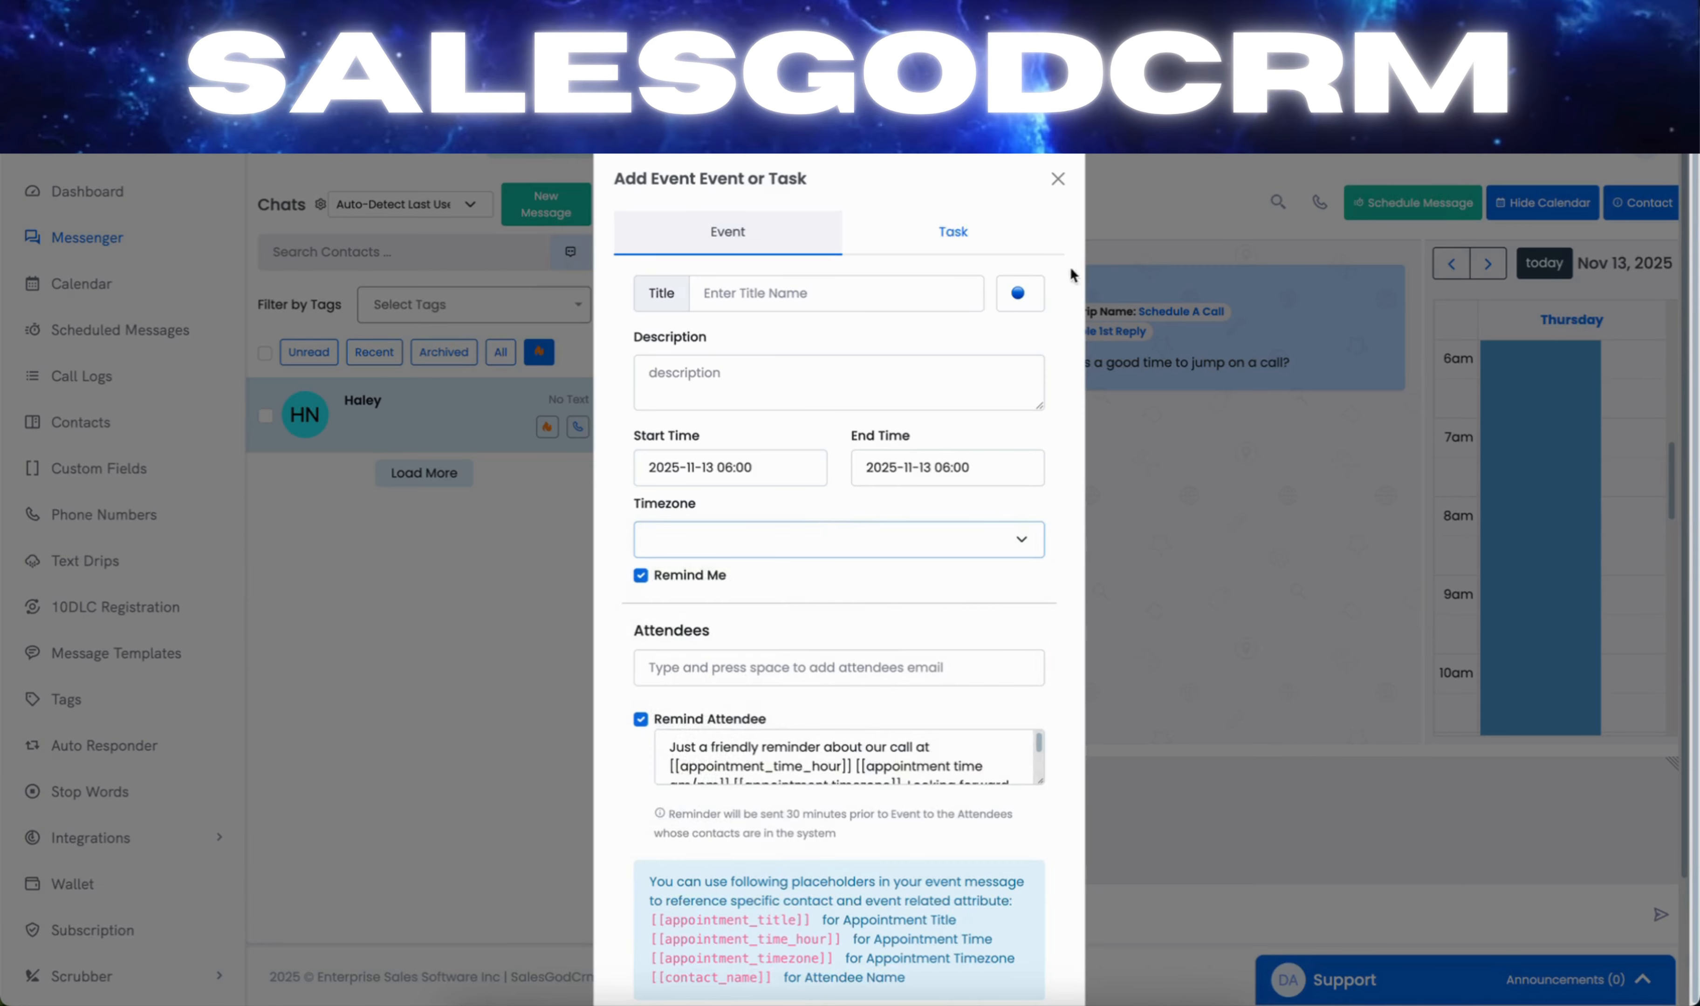
pyautogui.click(1059, 180)
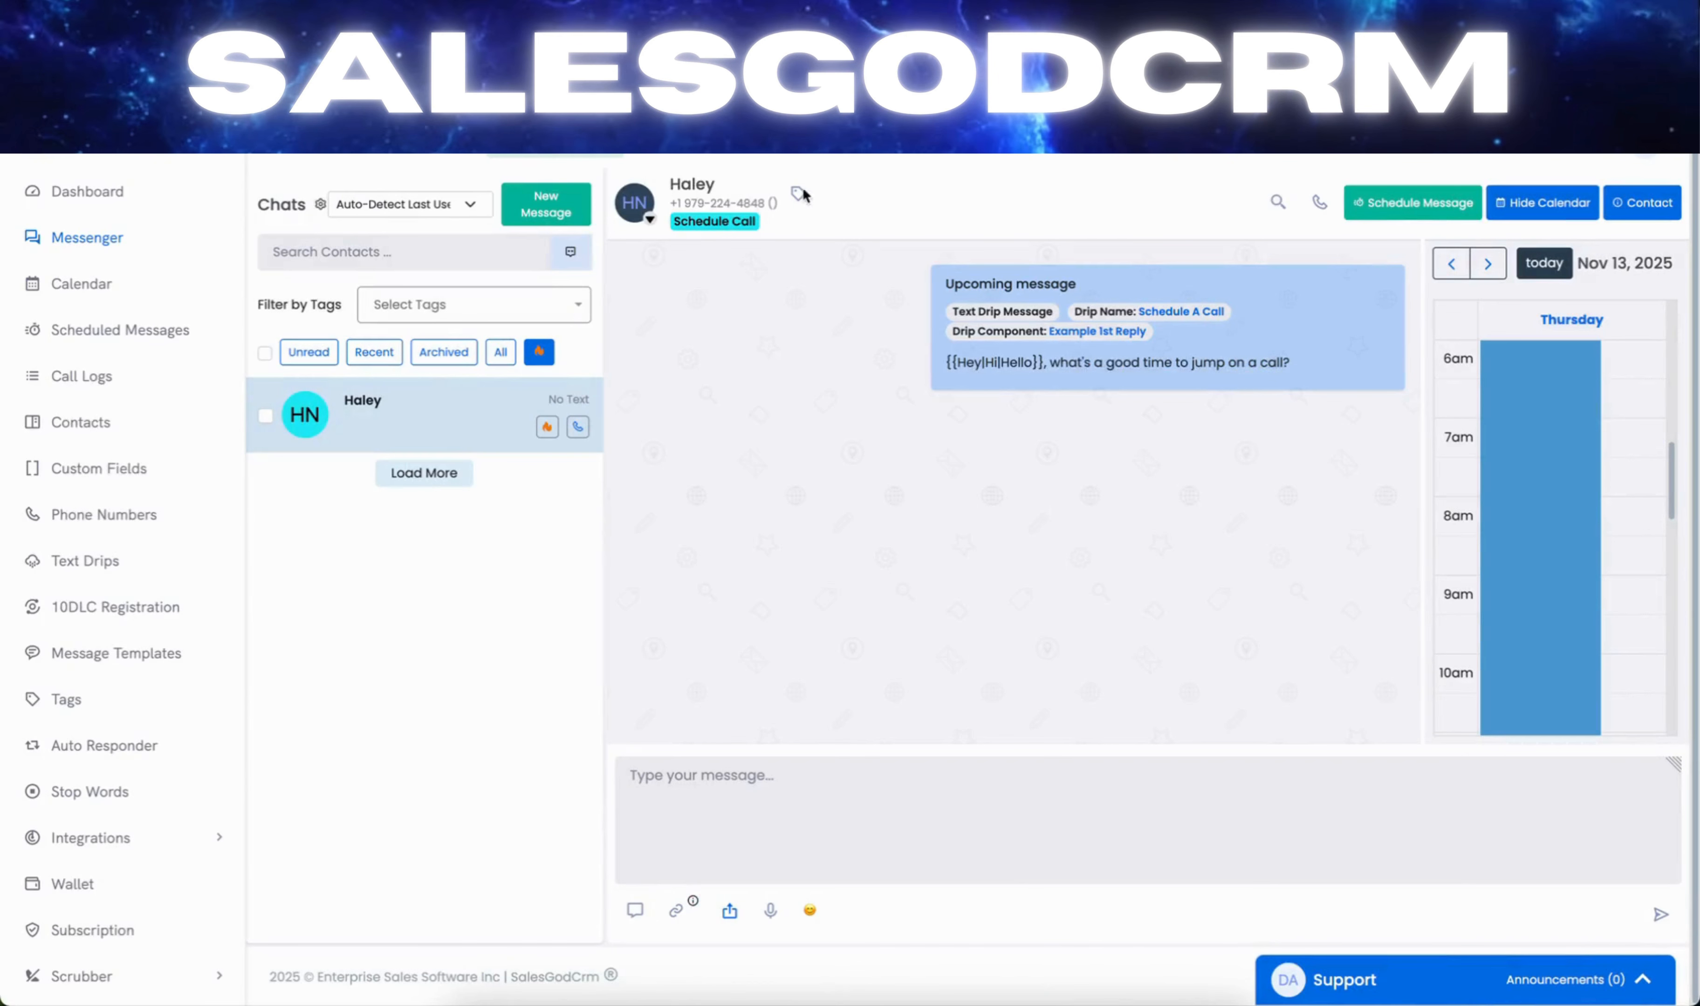
# - Open the wallet's settings and set the auto-reload threshold amount to $10, checking the explanation of what it triggers
pyautogui.click(175, 880)
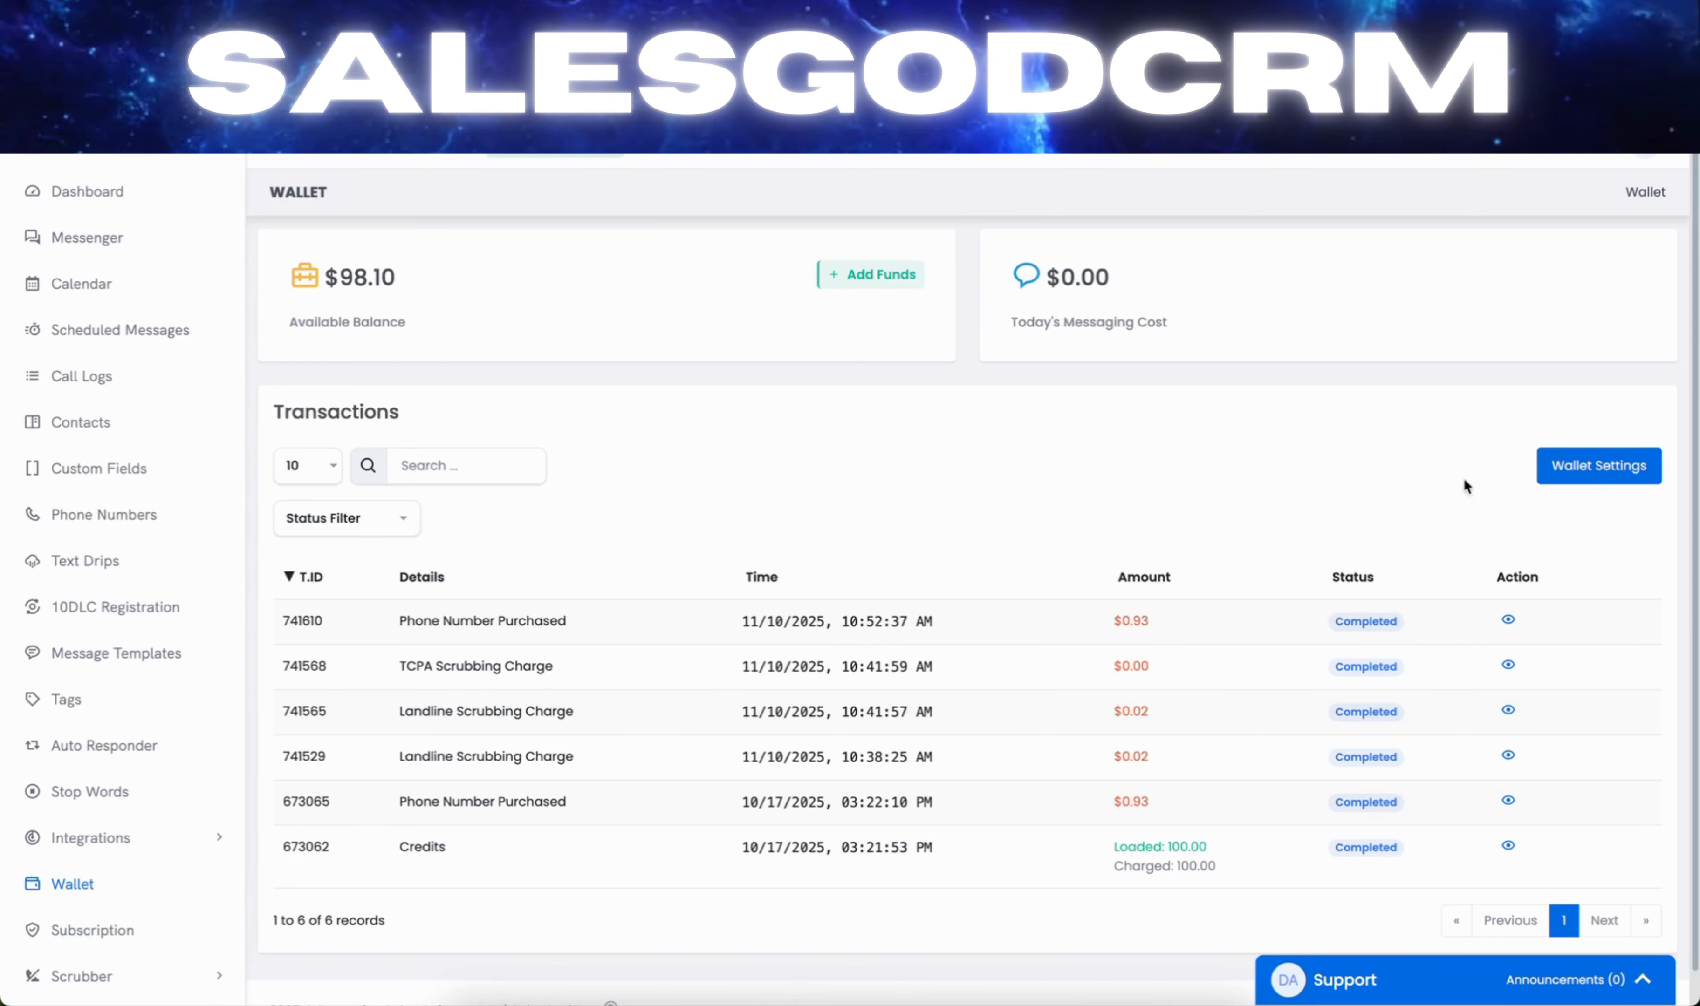
pyautogui.click(1617, 466)
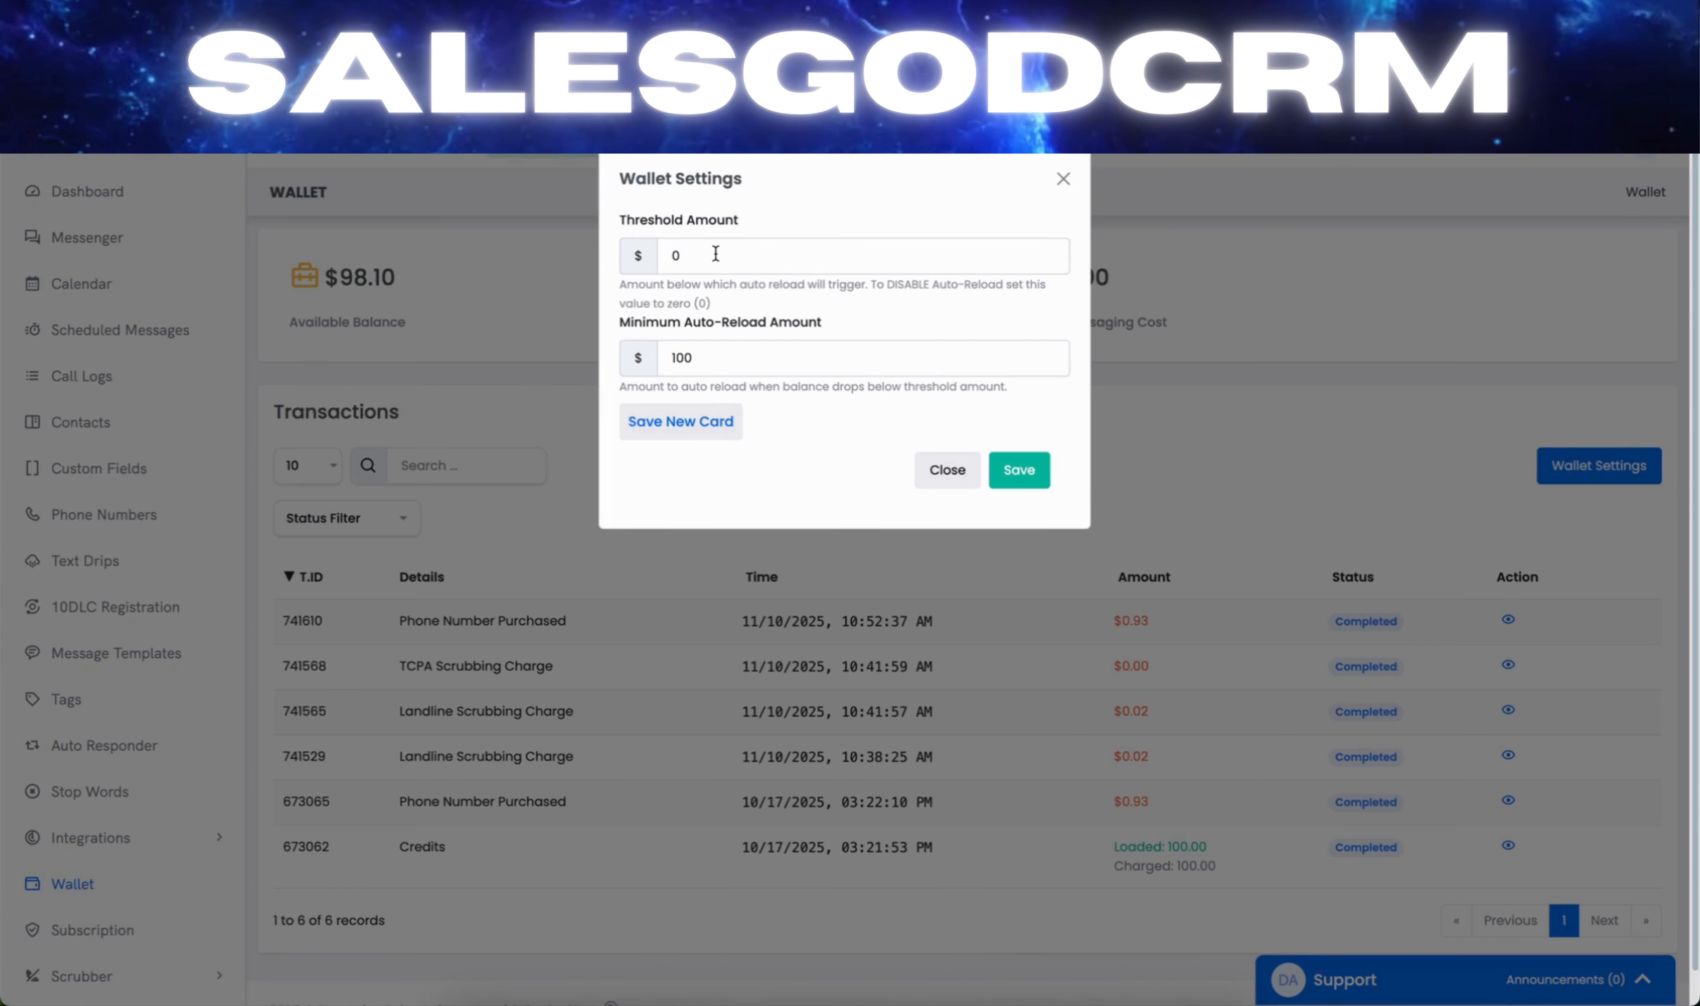
pyautogui.moveTo(716, 253); pyautogui.dragTo(591, 248)
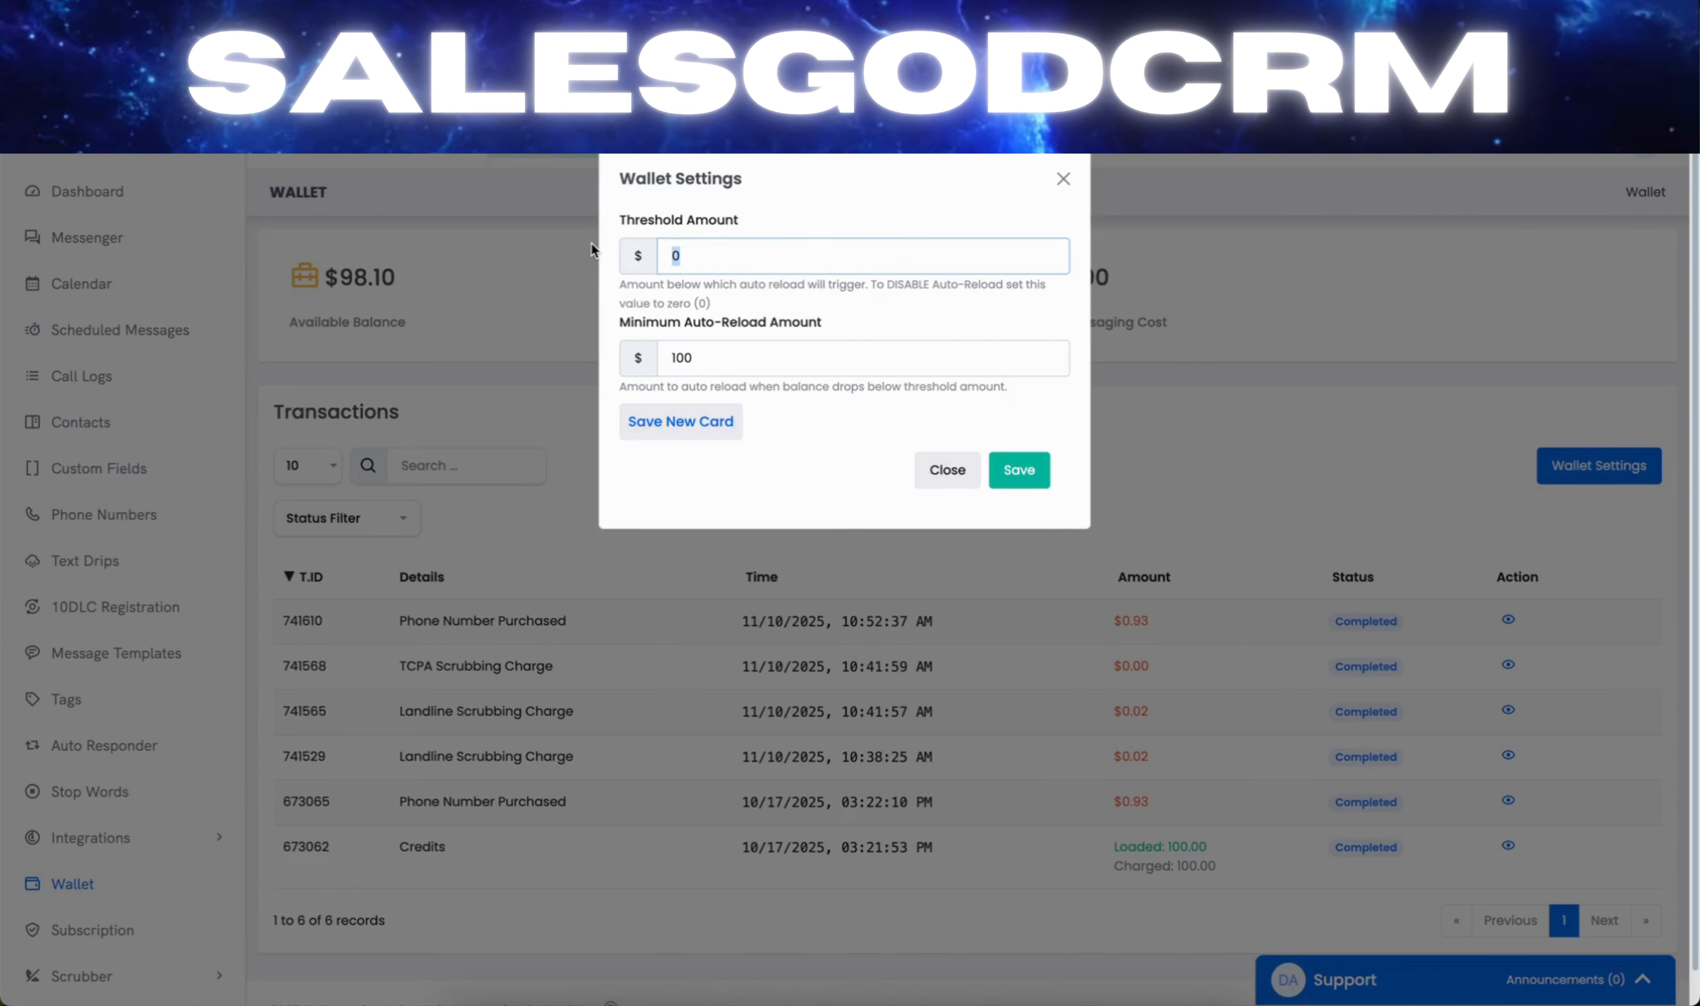
pyautogui.write('10')
pyautogui.moveTo(649, 276); pyautogui.dragTo(872, 301)
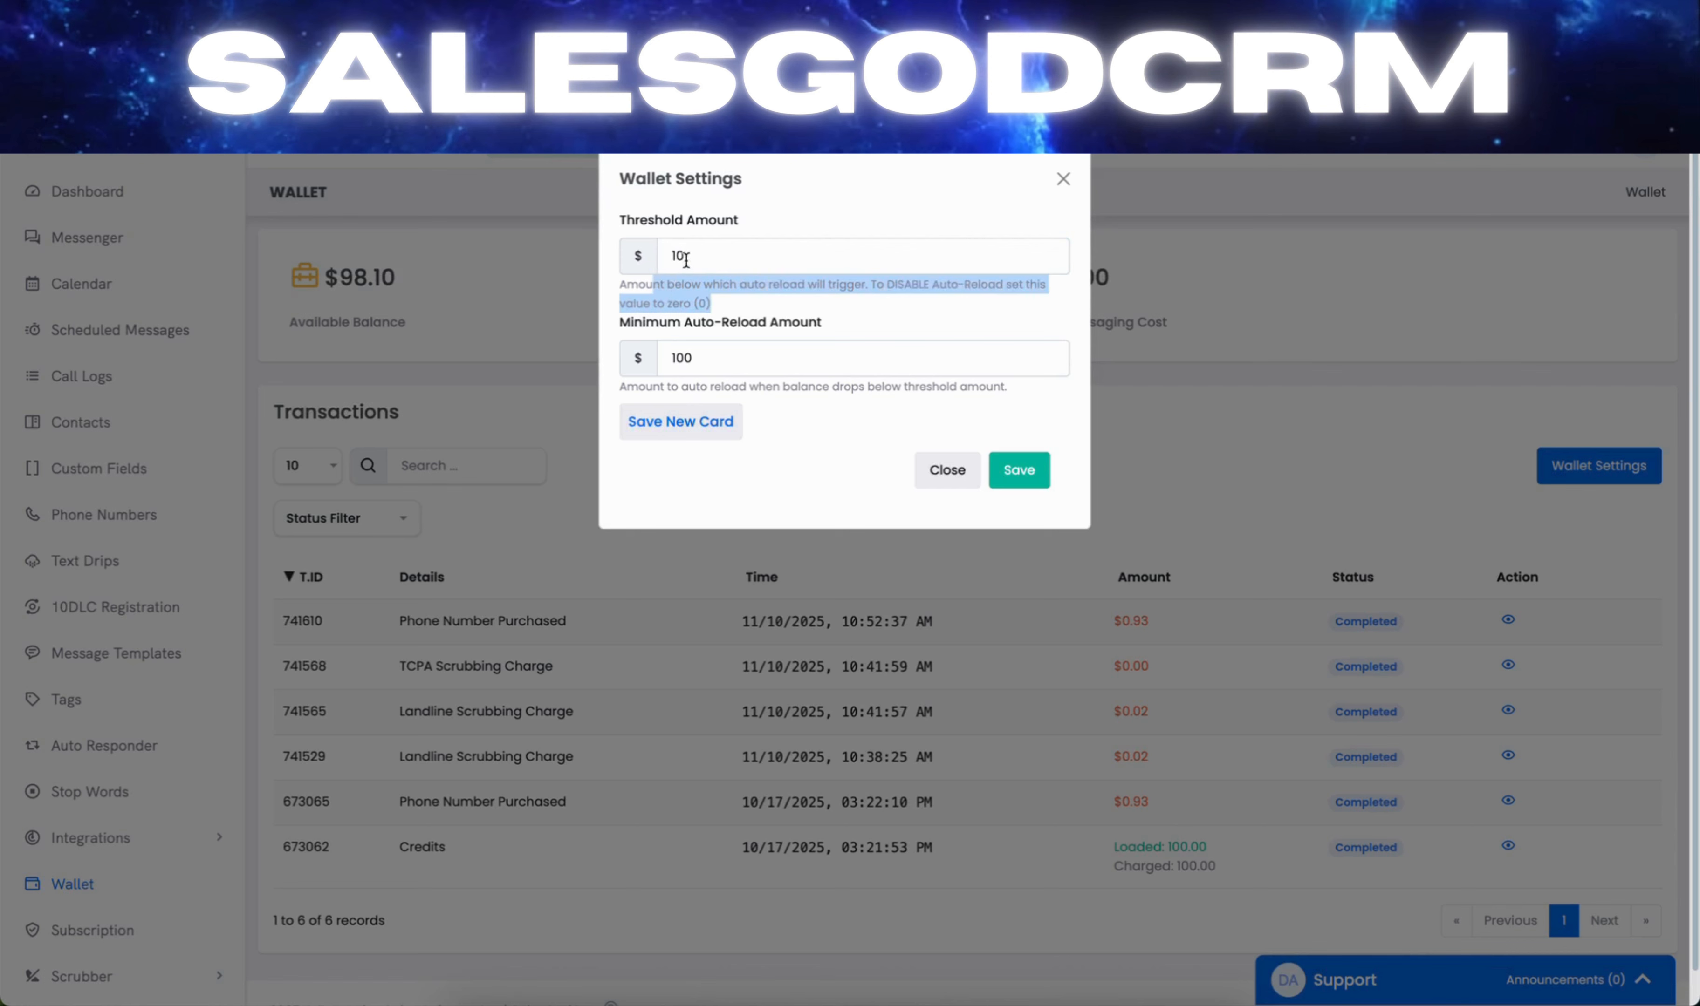
# - Set the minimum auto-reload amount to $50 in the wallet settings
pyautogui.moveTo(724, 366); pyautogui.dragTo(609, 357)
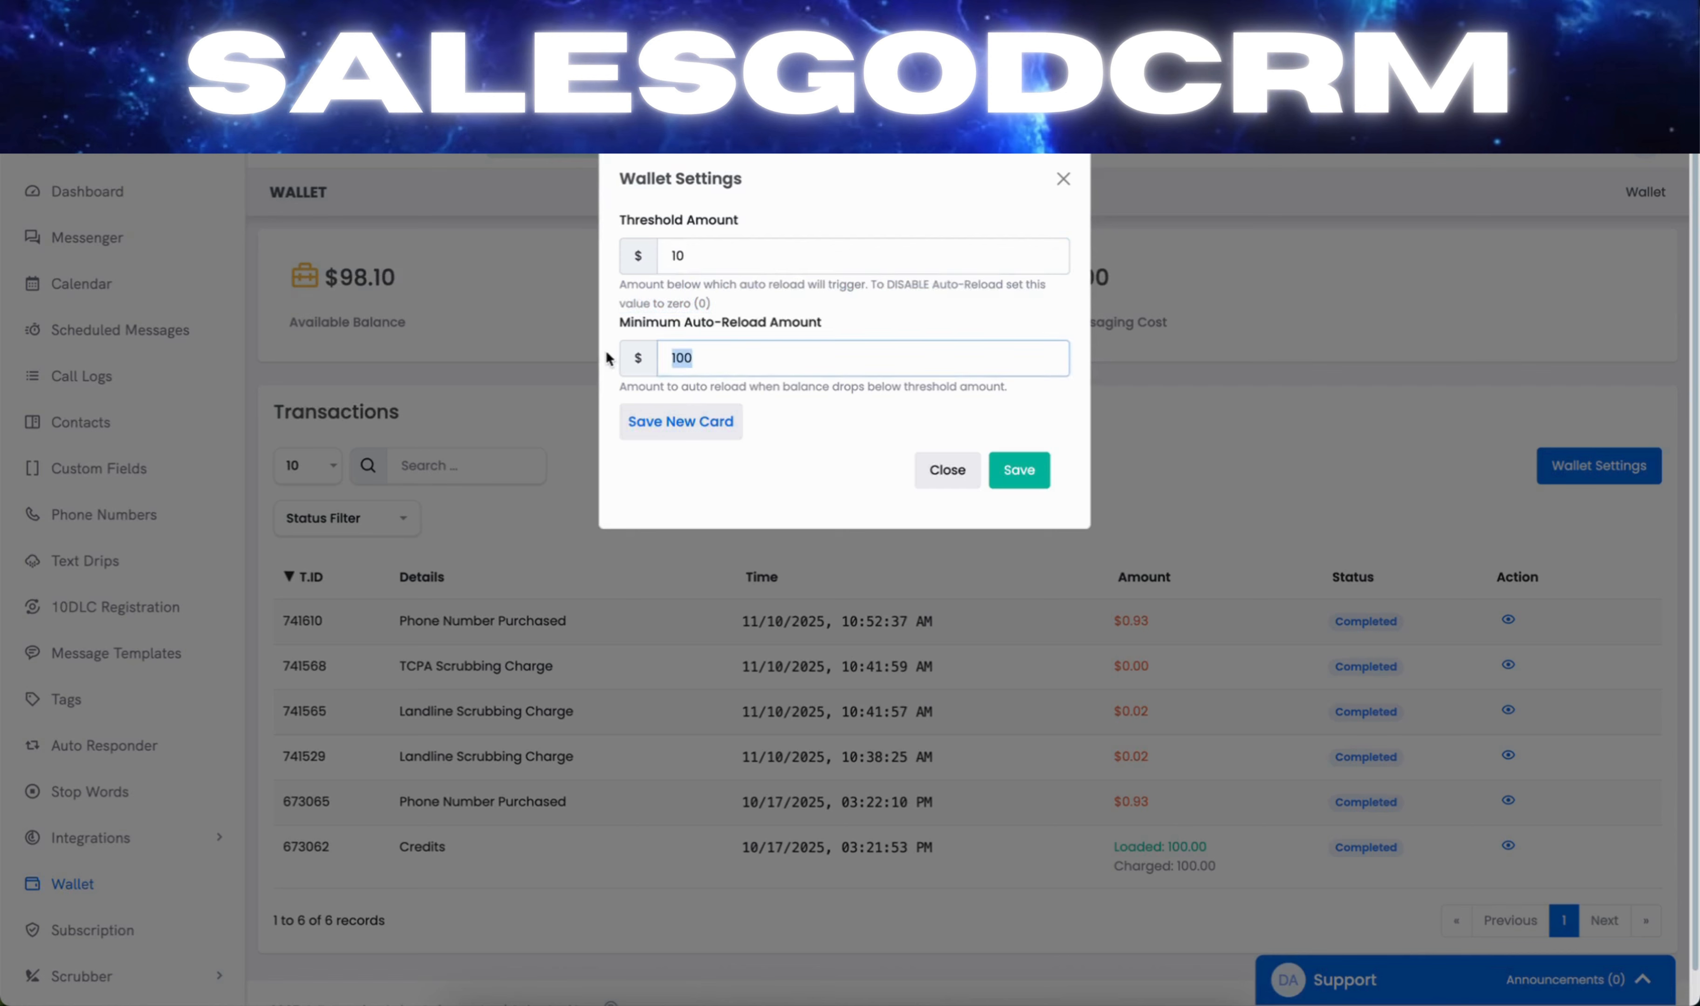
pyautogui.write('50')
pyautogui.moveTo(722, 358); pyautogui.dragTo(652, 365)
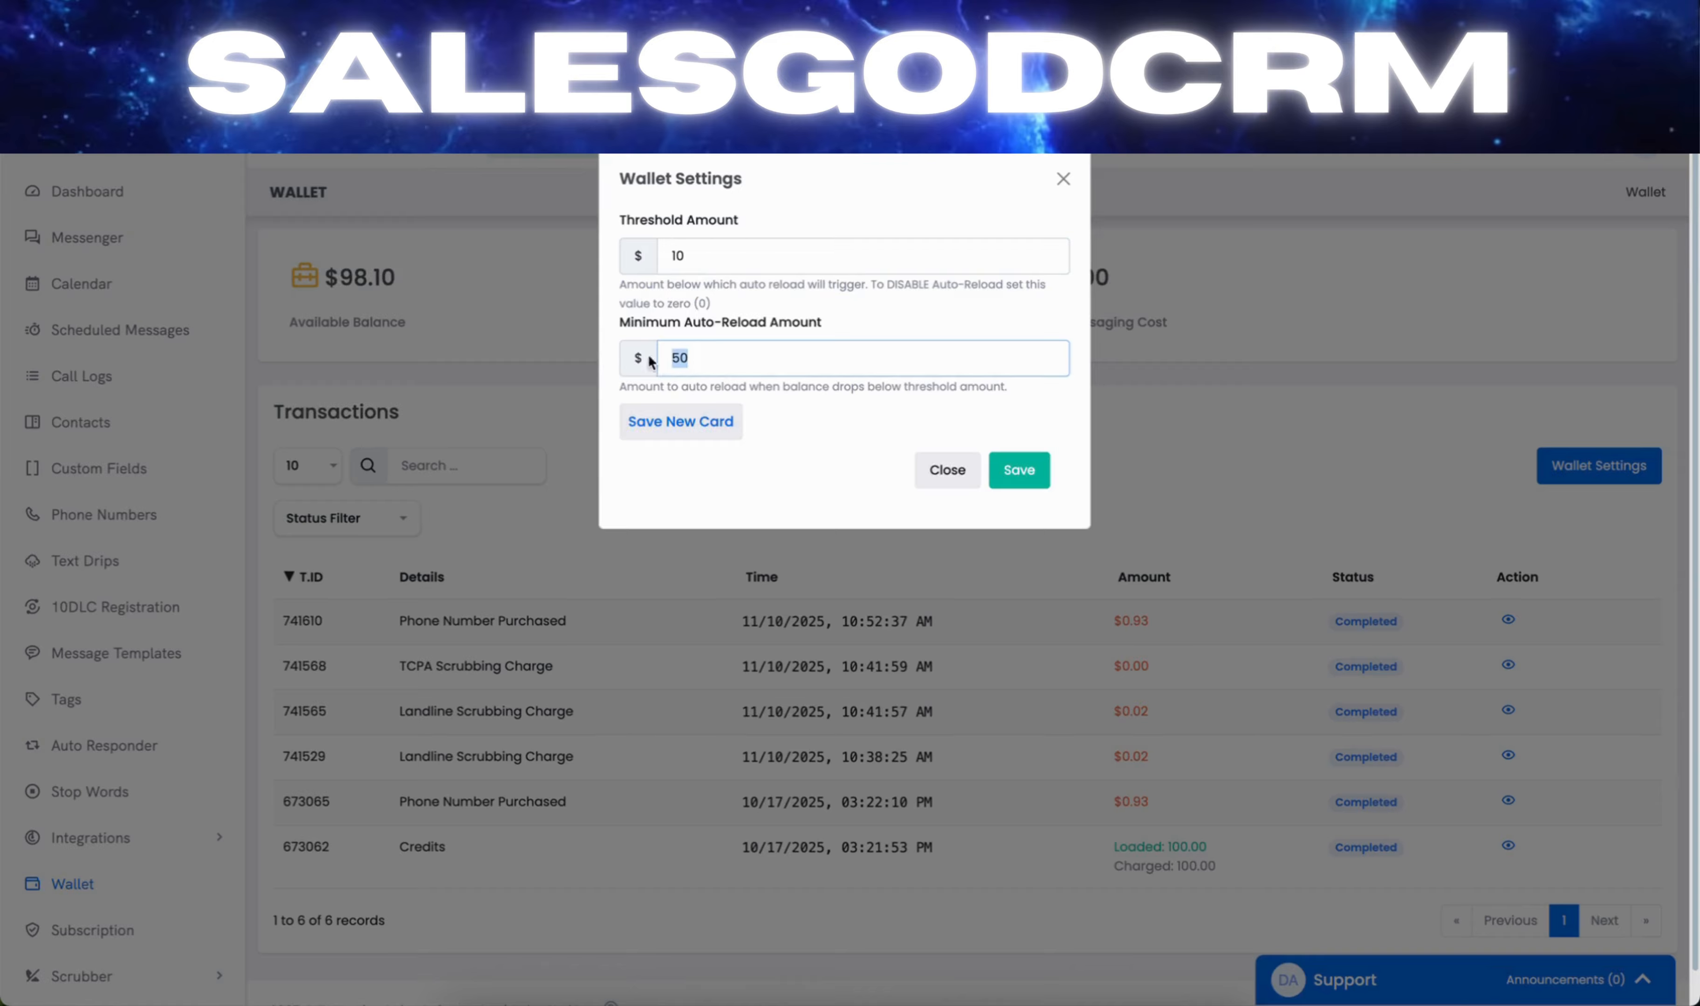
pyautogui.click(728, 242)
pyautogui.click(738, 366)
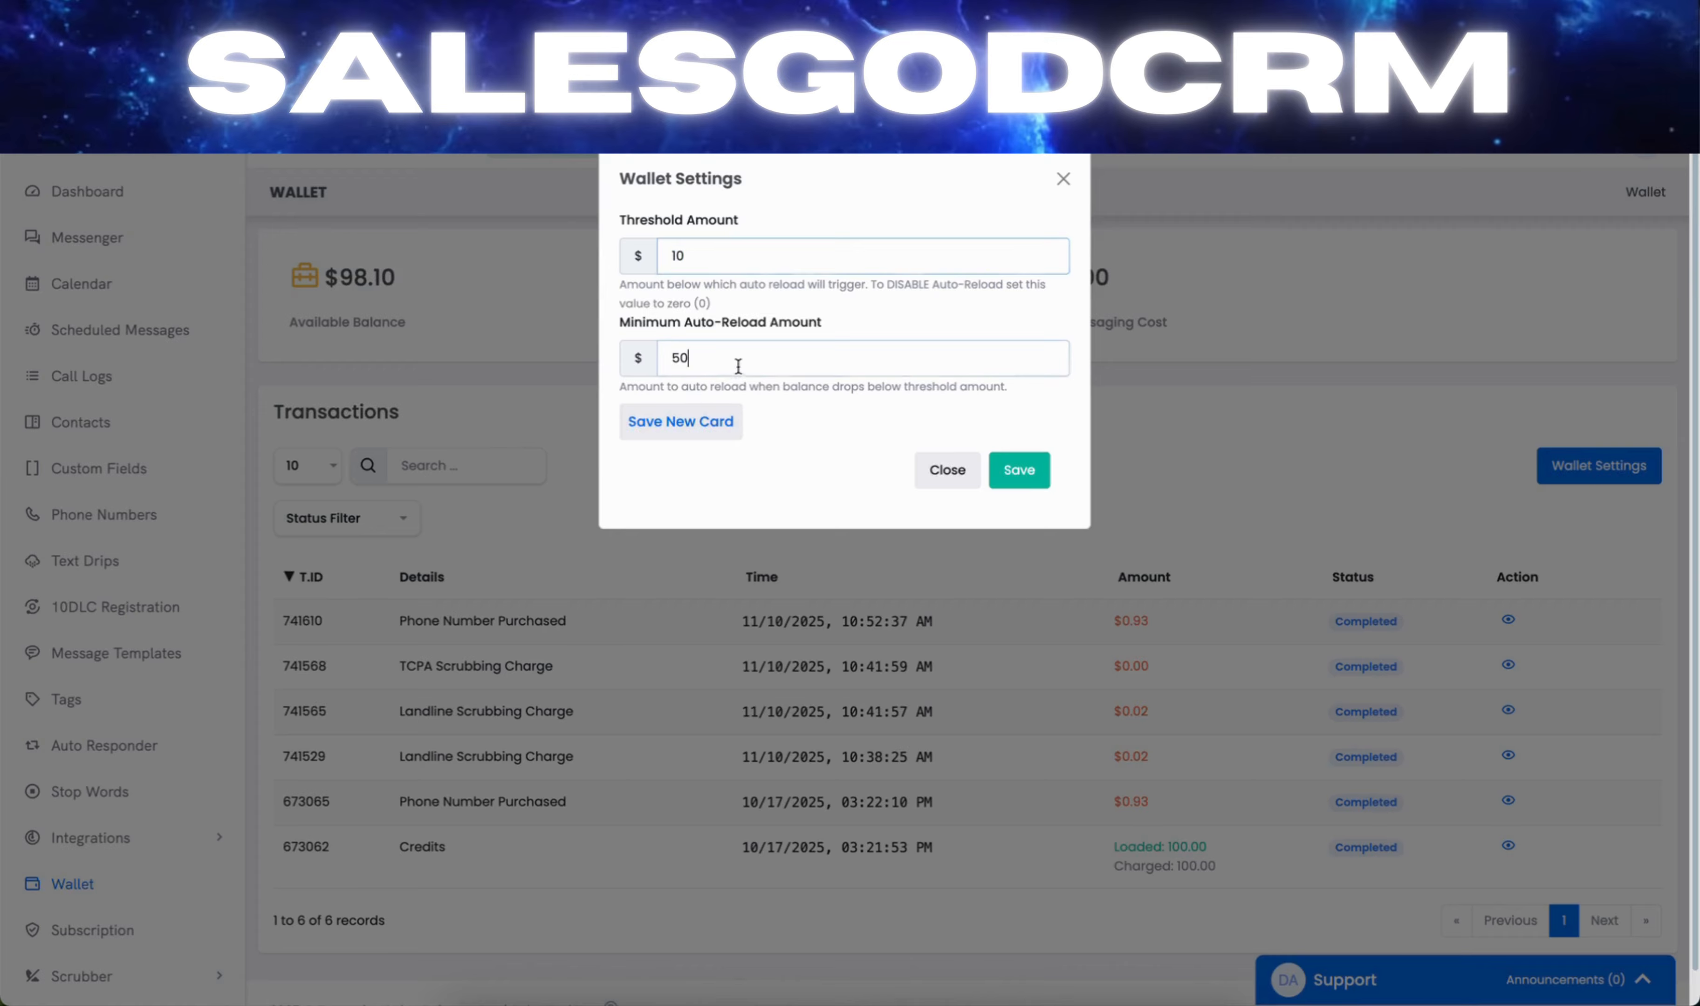
pyautogui.moveTo(737, 367); pyautogui.dragTo(606, 347)
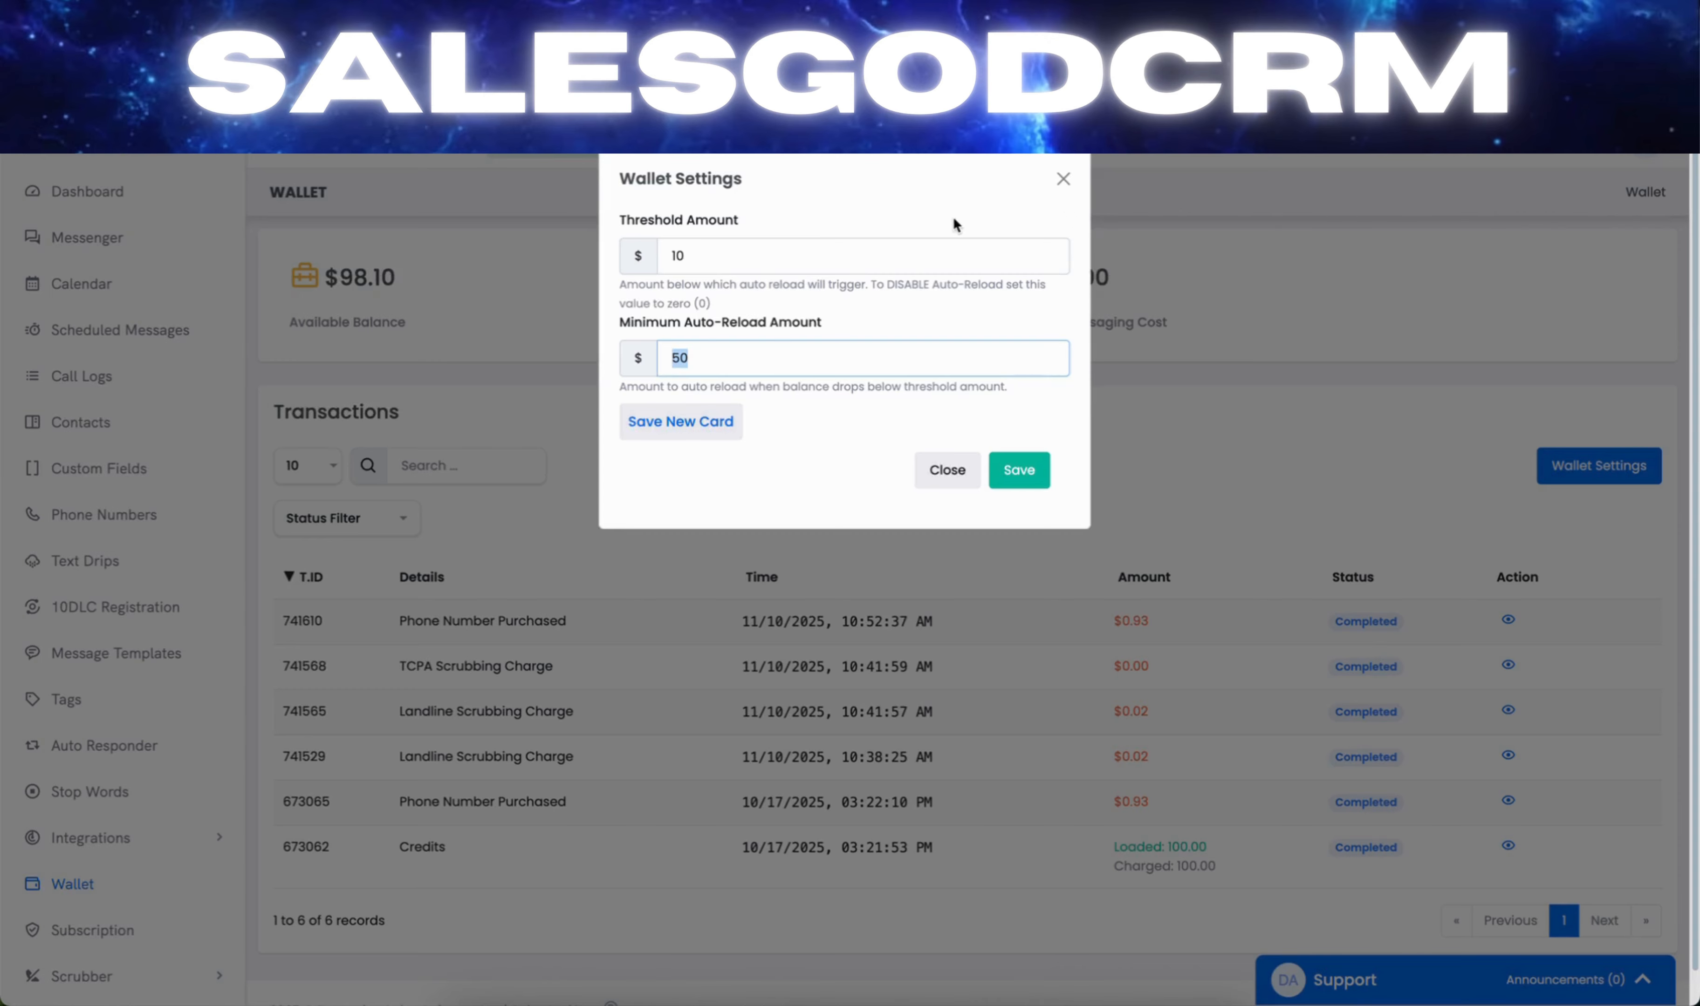
# - Set the wallet's threshold amount to 0 to disable auto-reload, and close the settings without saving
pyautogui.doubleClick(808, 248)
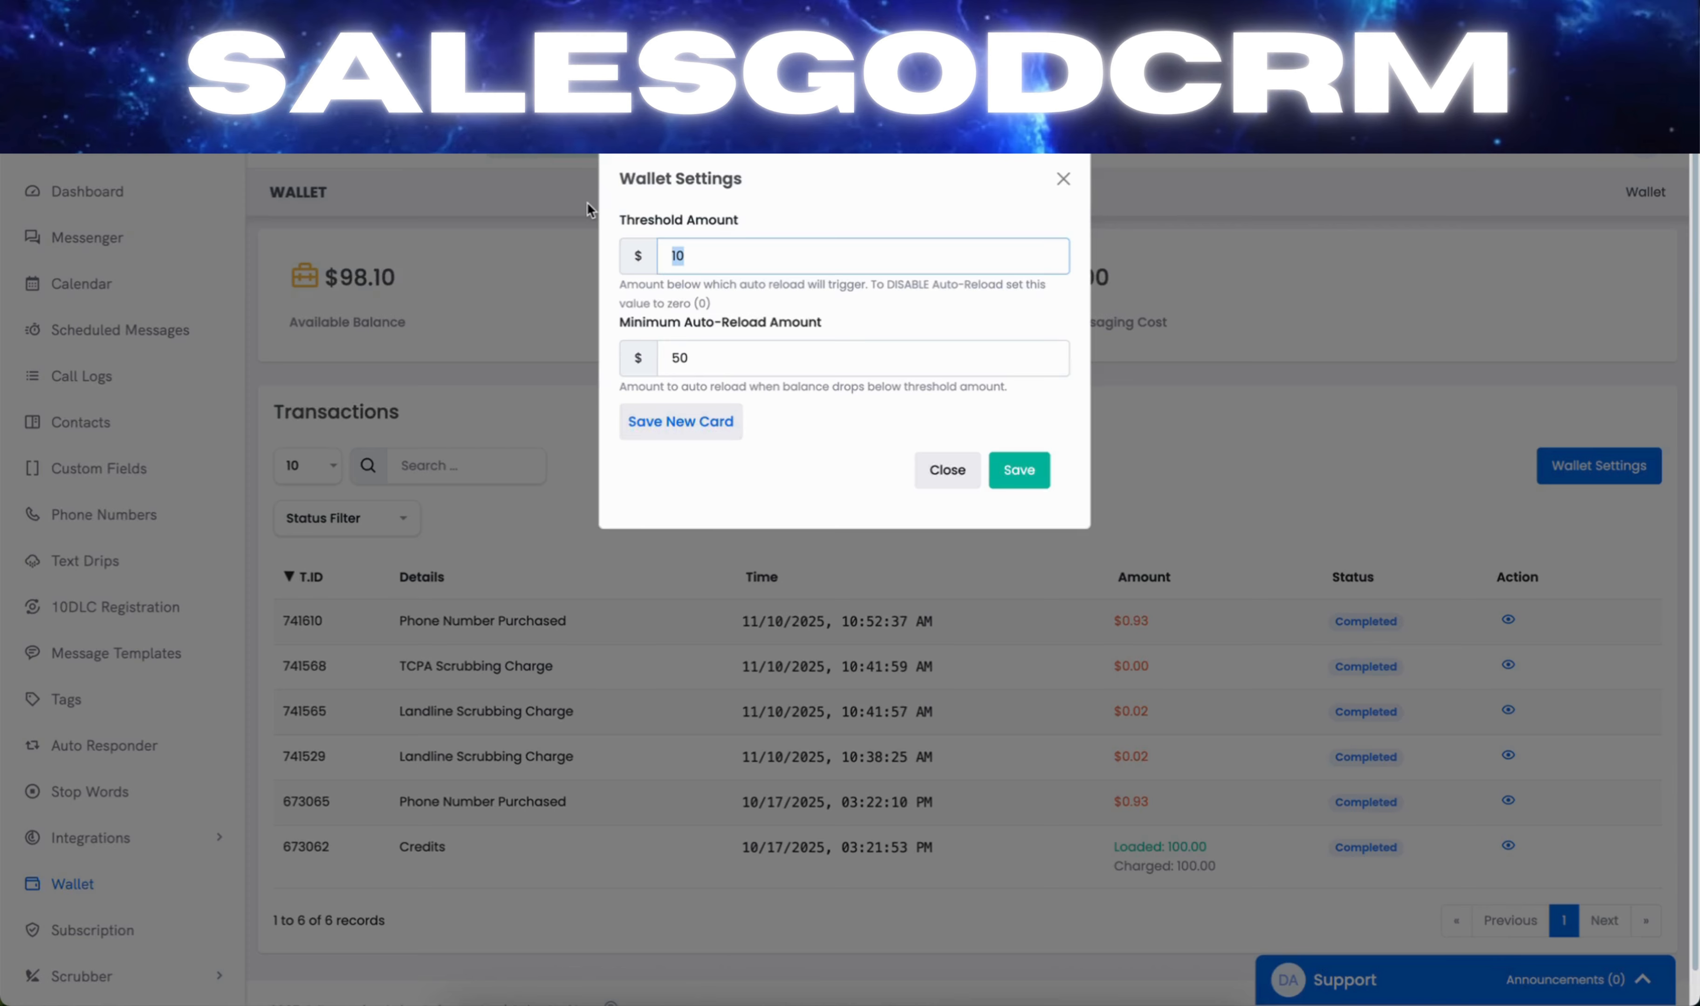
pyautogui.write('0')
pyautogui.click(1062, 179)
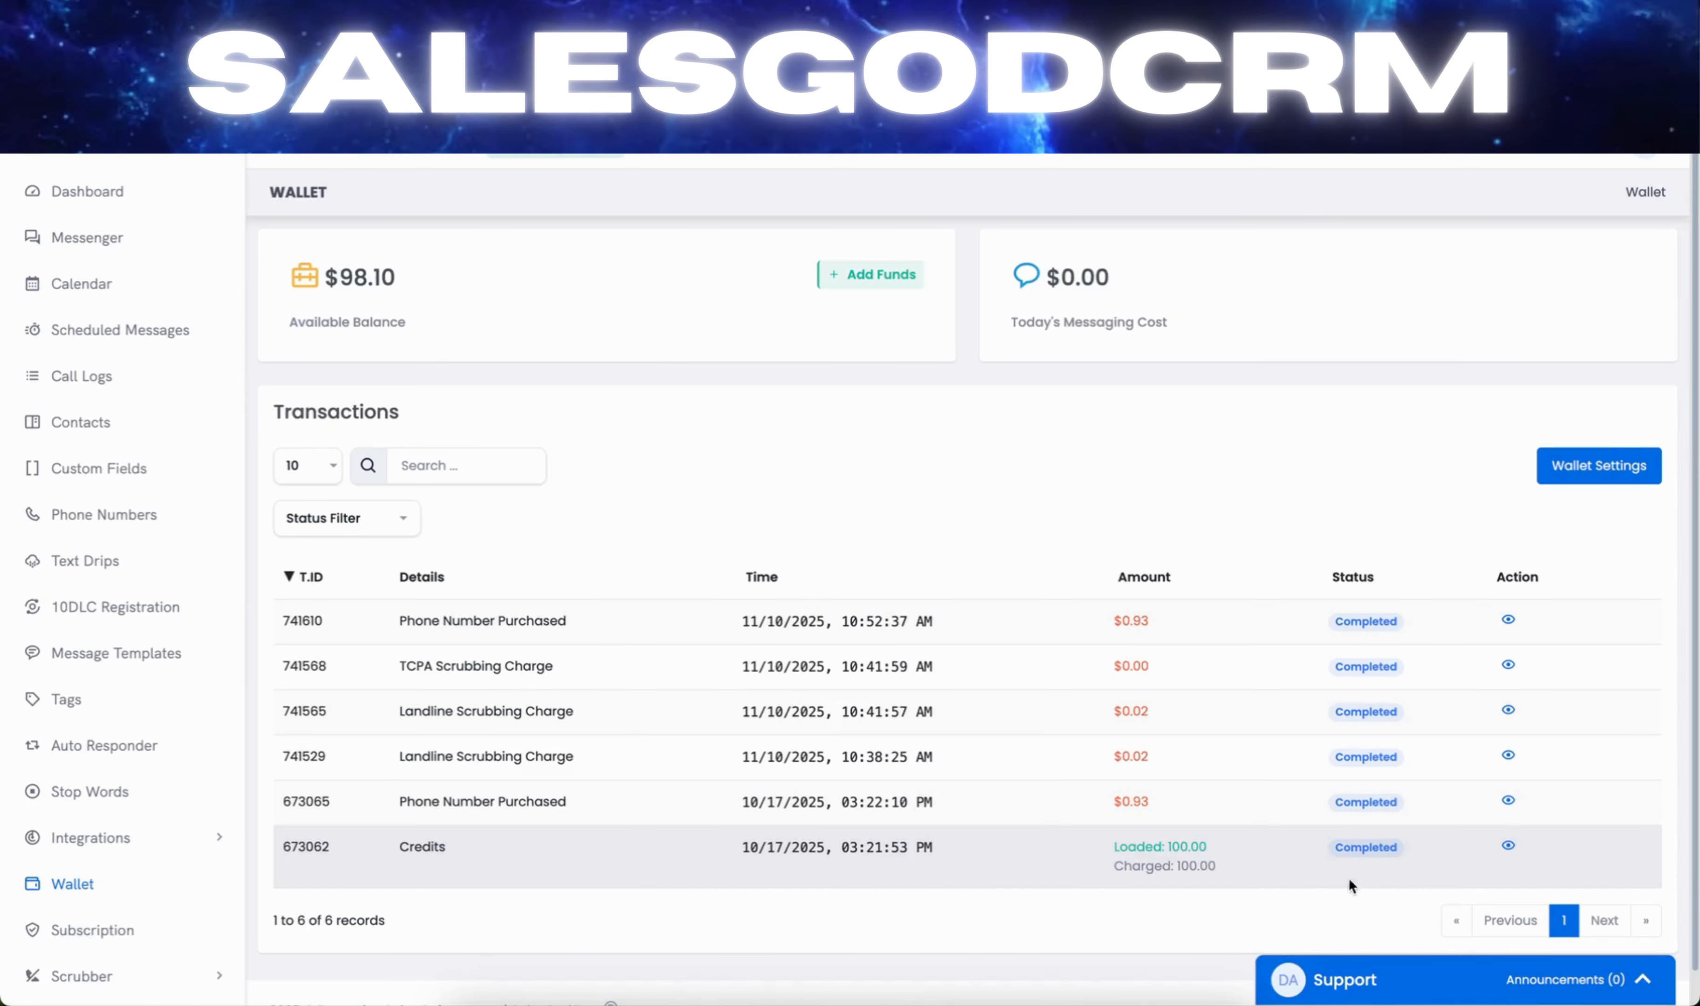
# - View the support chat and its new message form with subject and message, and collapse the chat again
pyautogui.click(1373, 996)
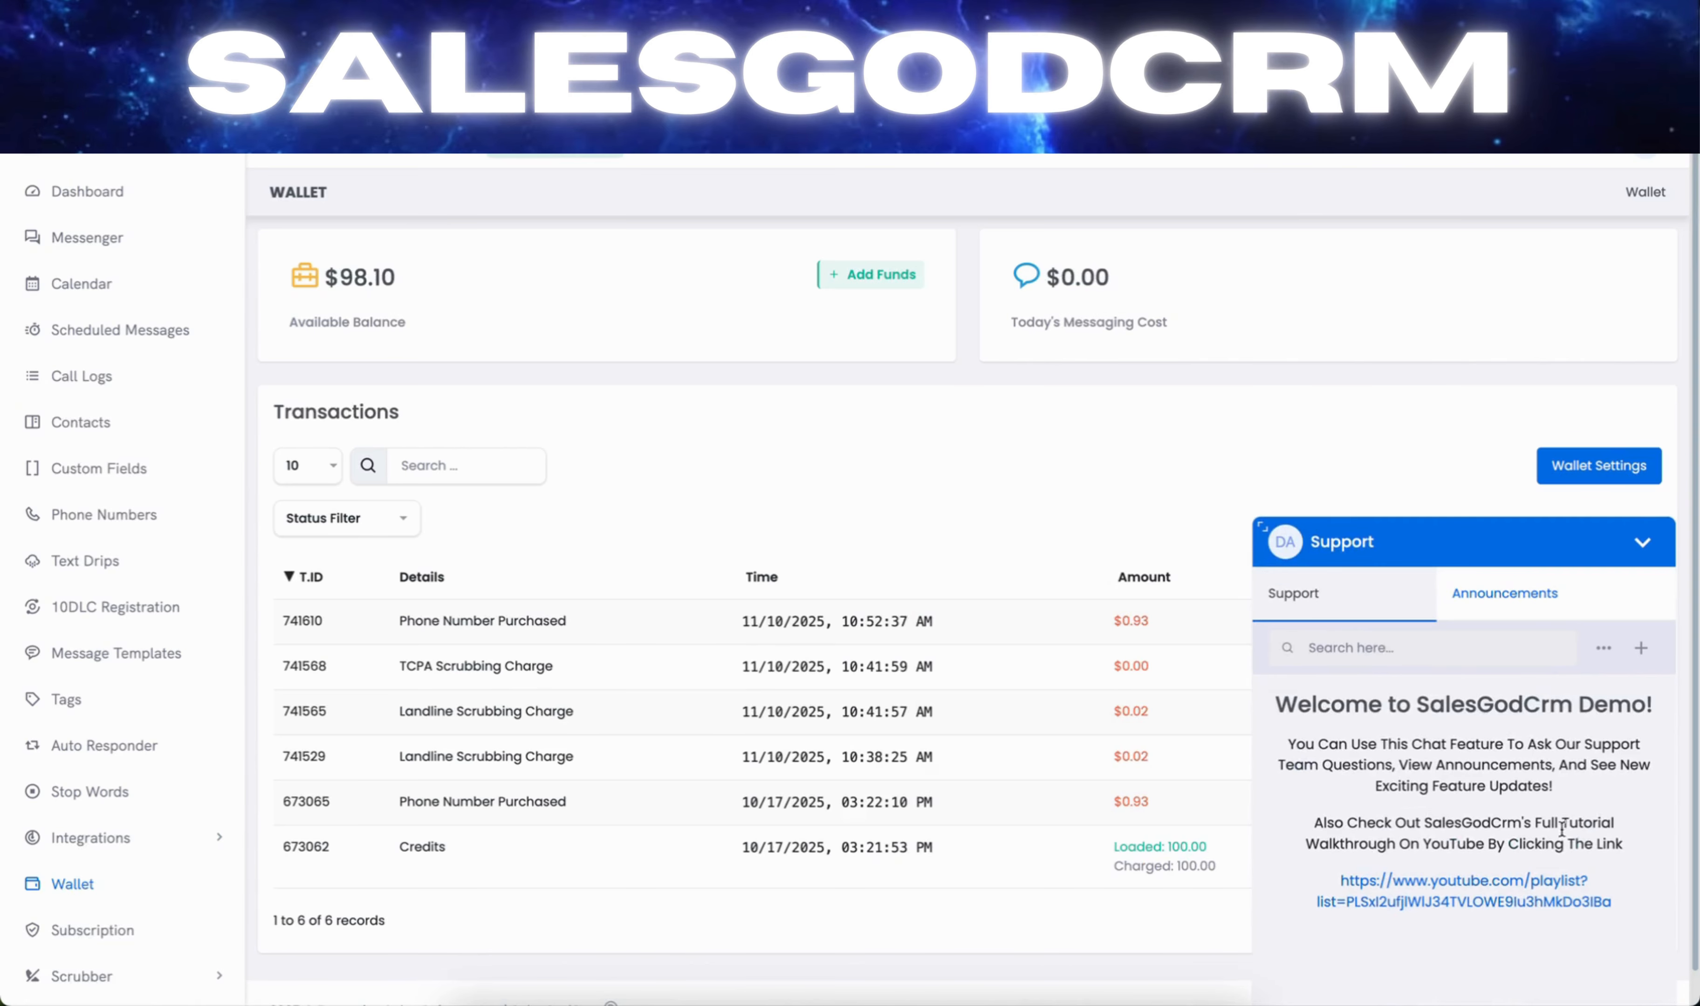
pyautogui.click(1642, 648)
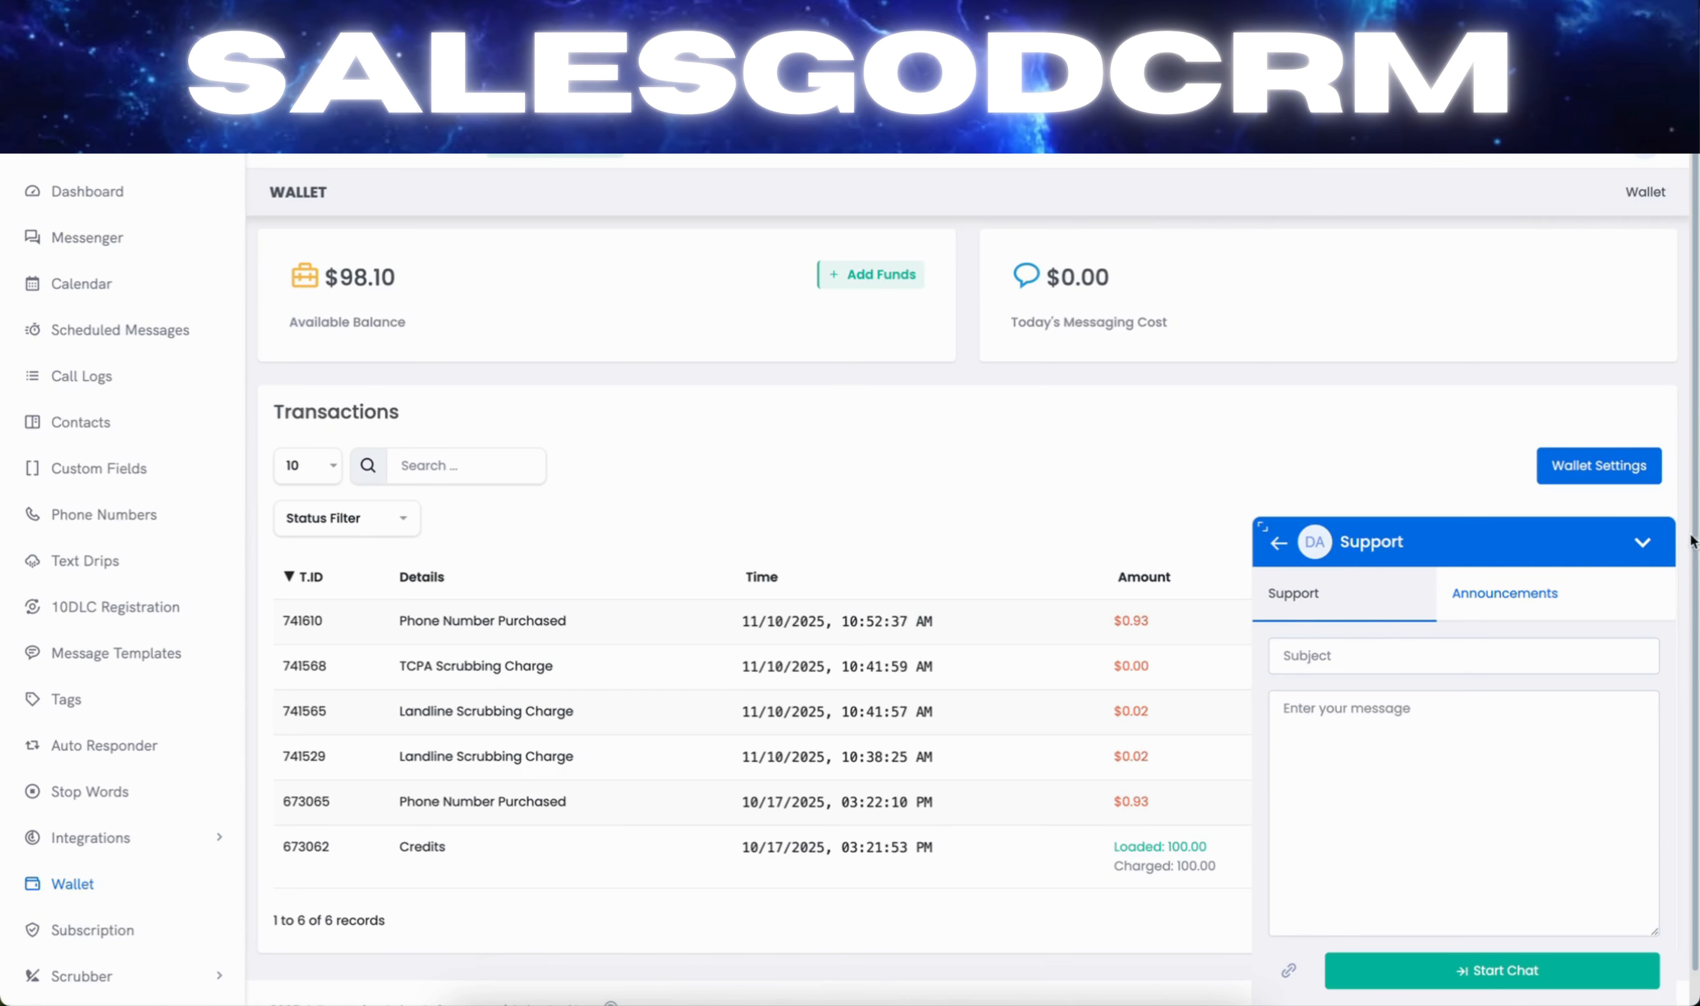
pyautogui.click(1641, 543)
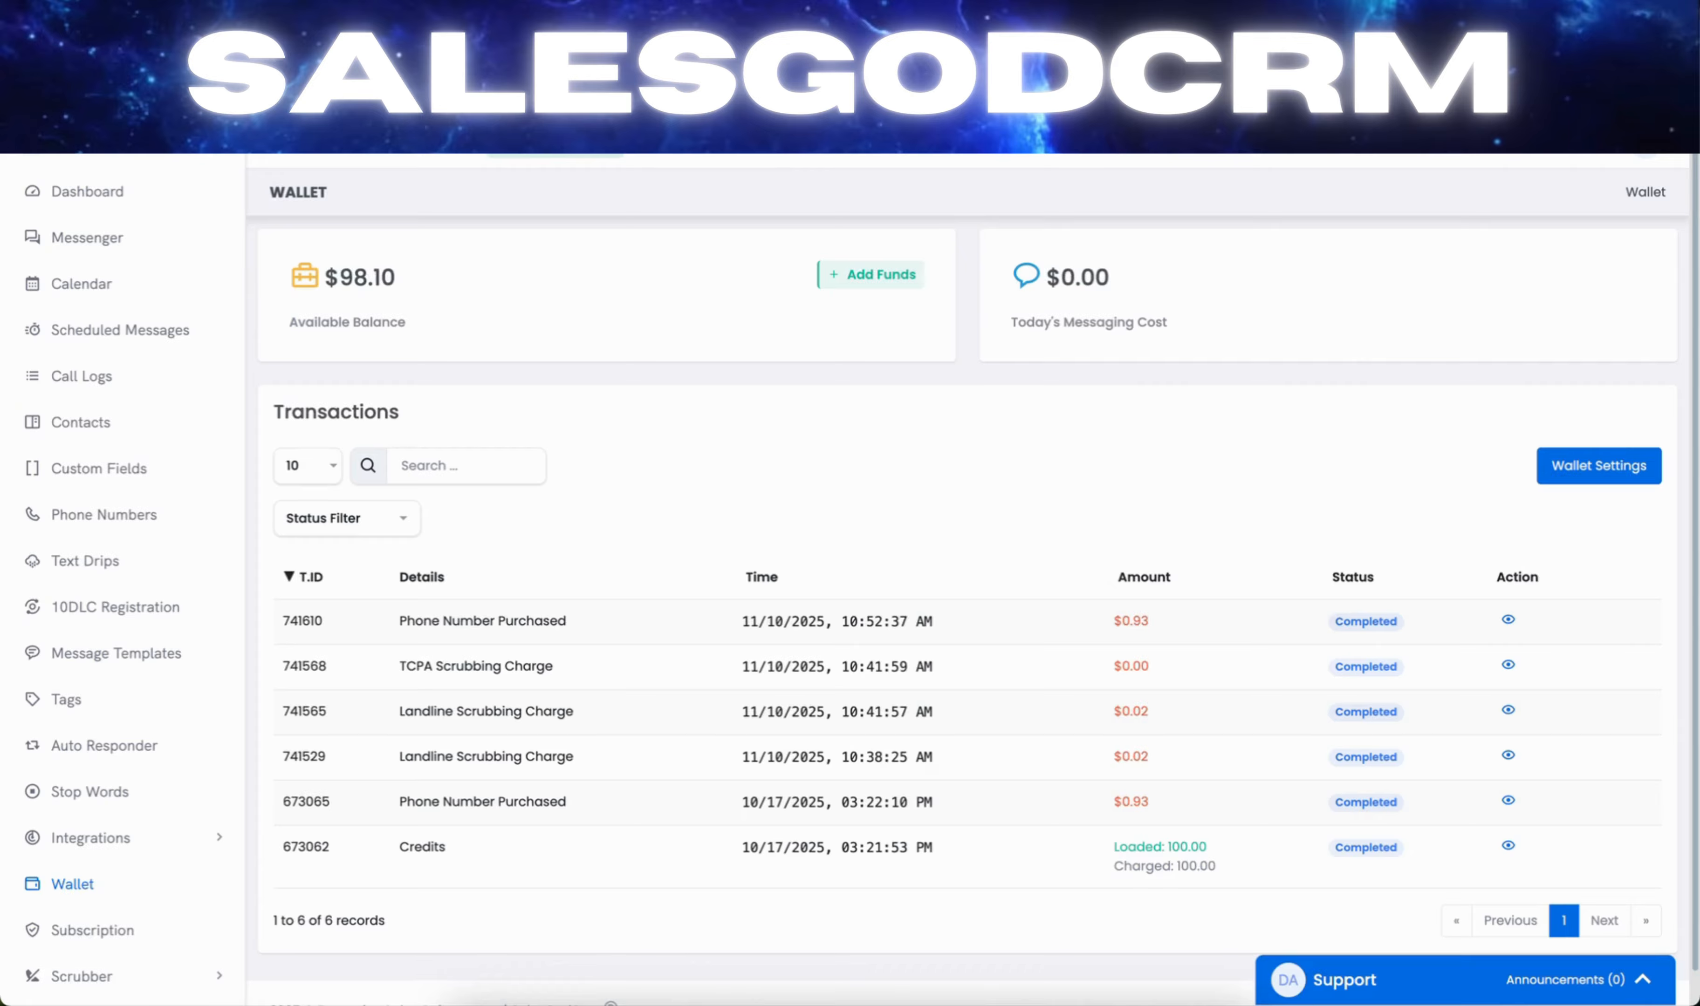
# - View the dashboard overview and go to the scheduled messages page
pyautogui.click(94, 196)
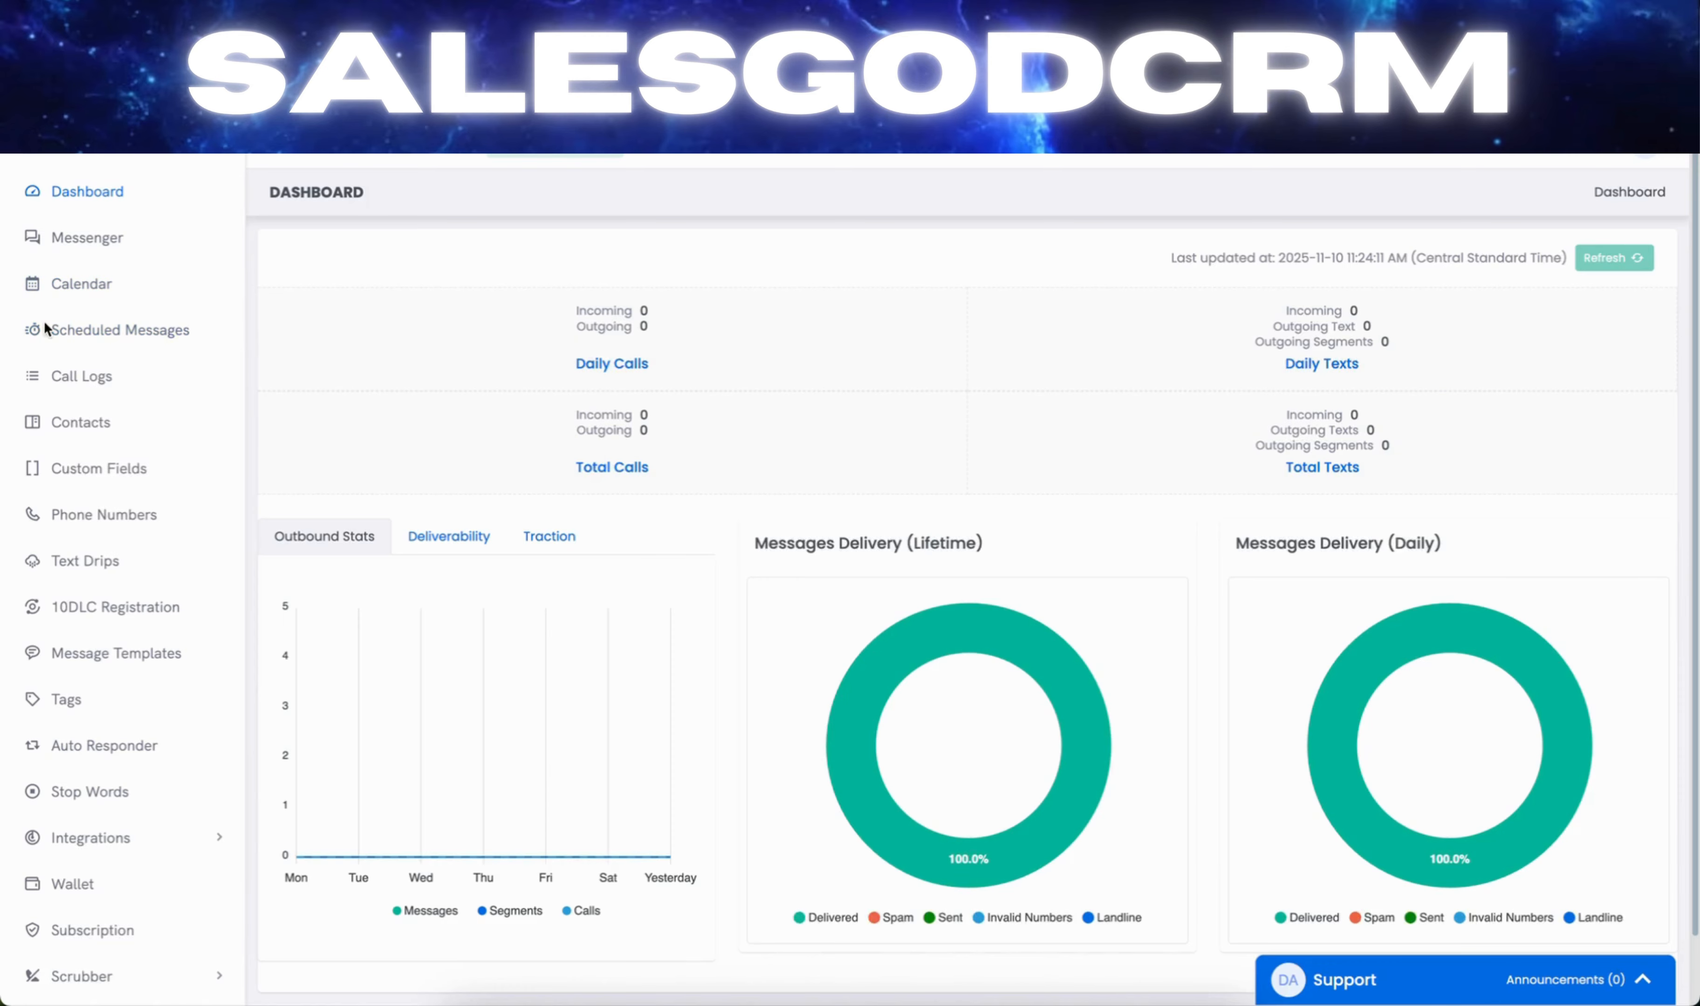
pyautogui.click(30, 331)
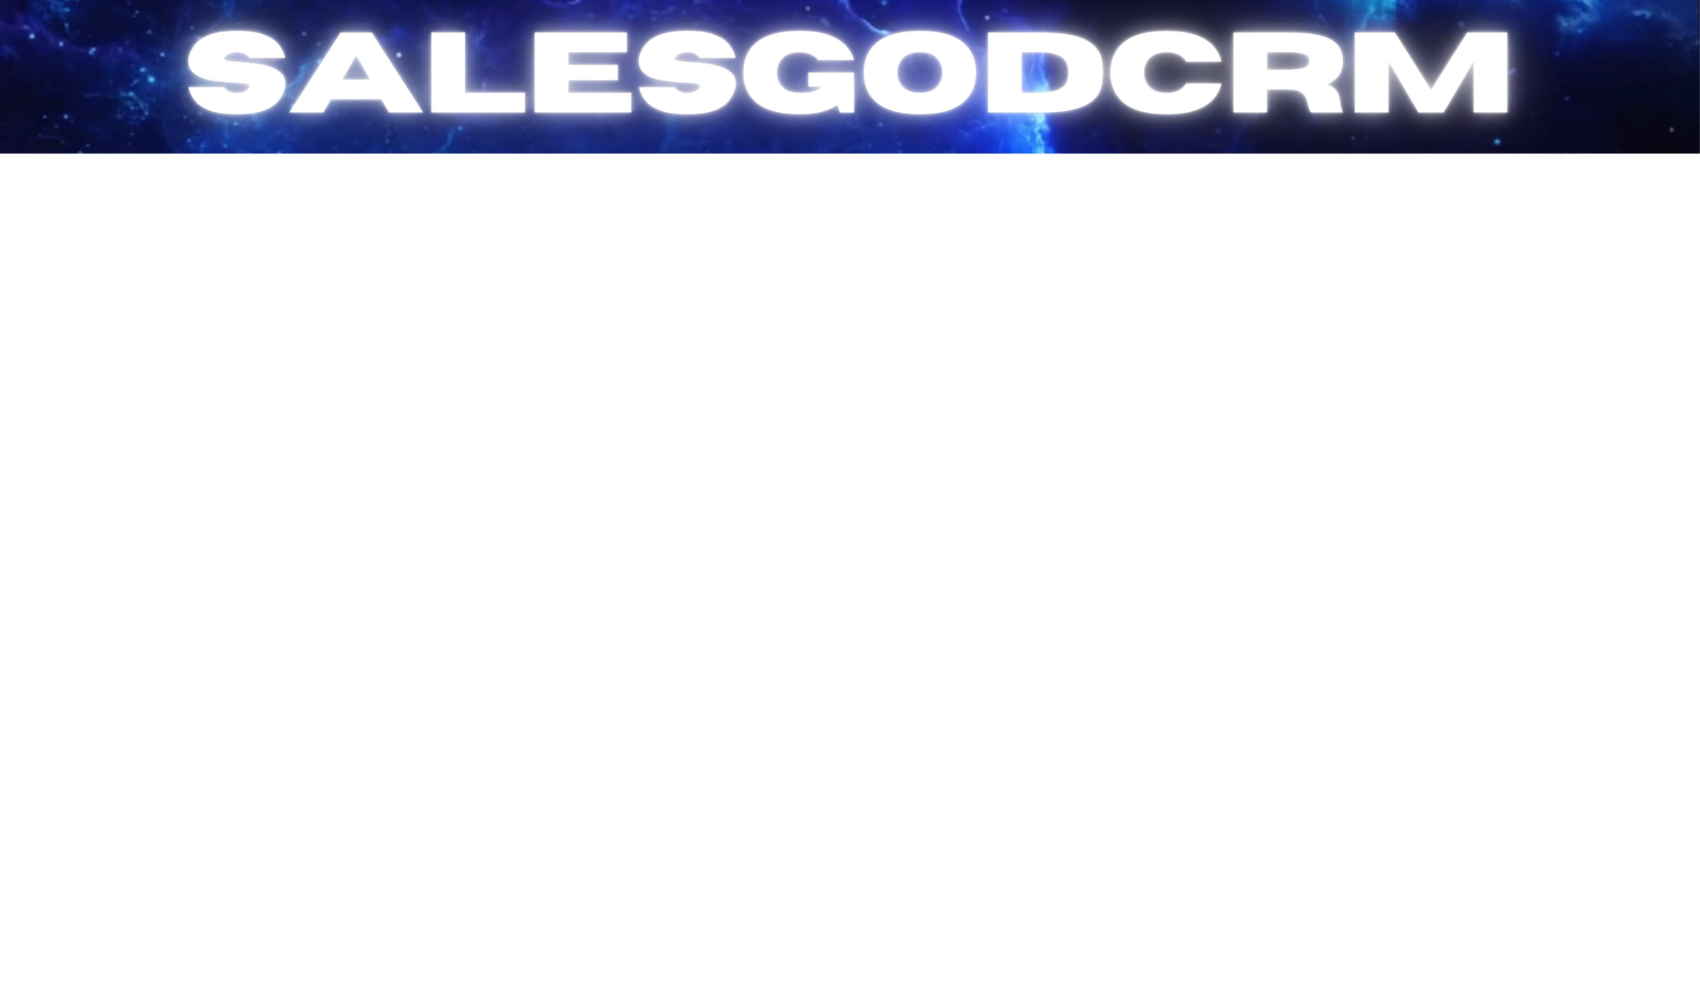